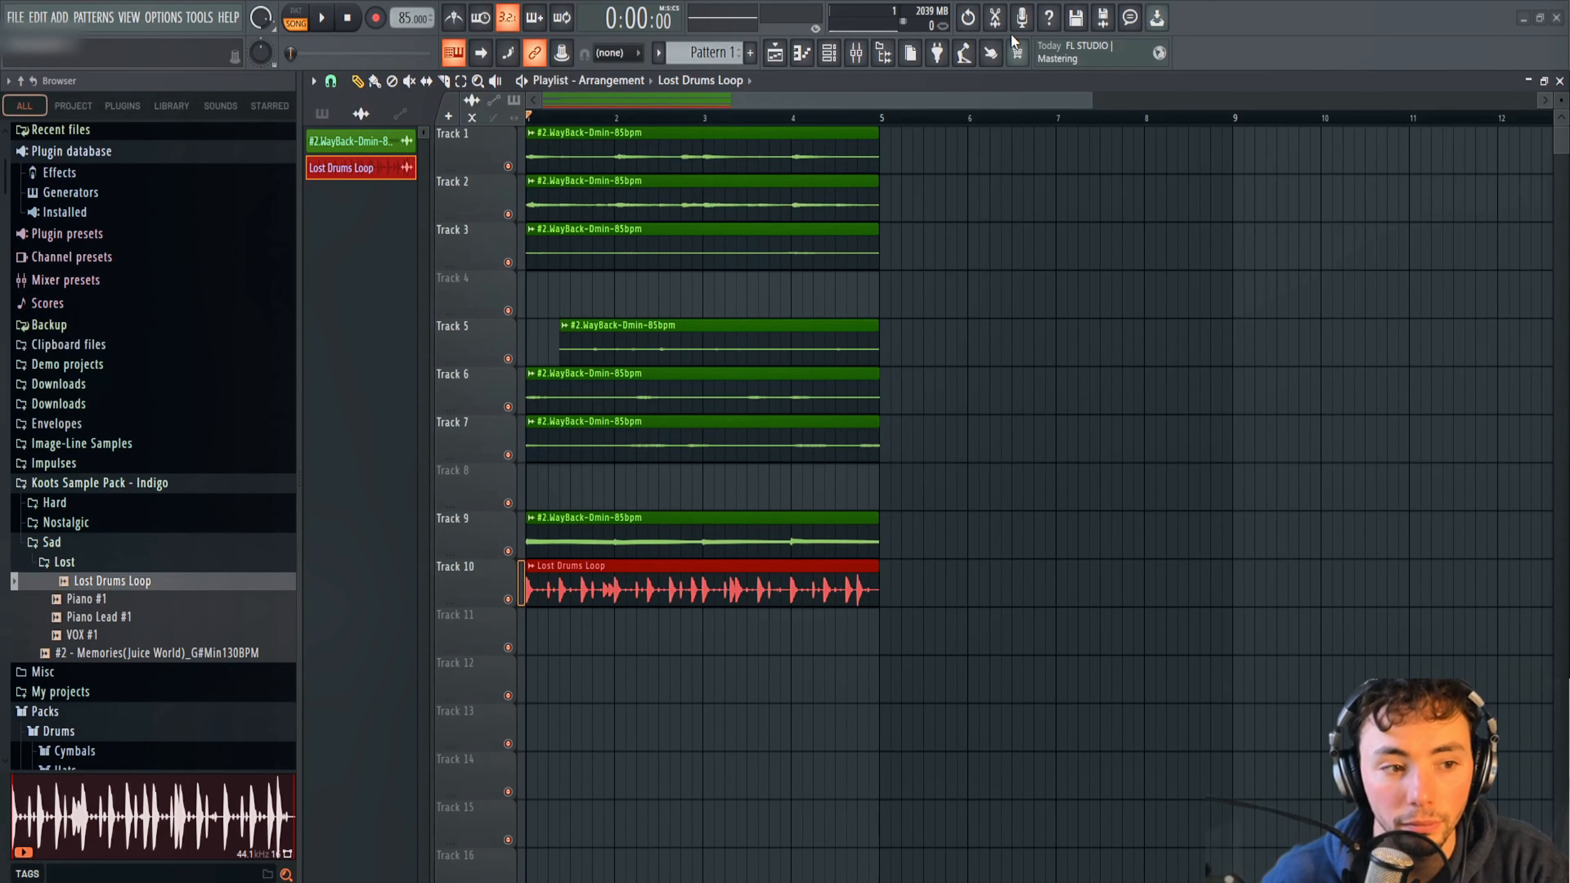
# Narrow the browser panel and listen to the full arrangement of all stems with the Lost Drums Loop.
pyautogui.moveTo(296, 291); pyautogui.dragTo(177, 290)
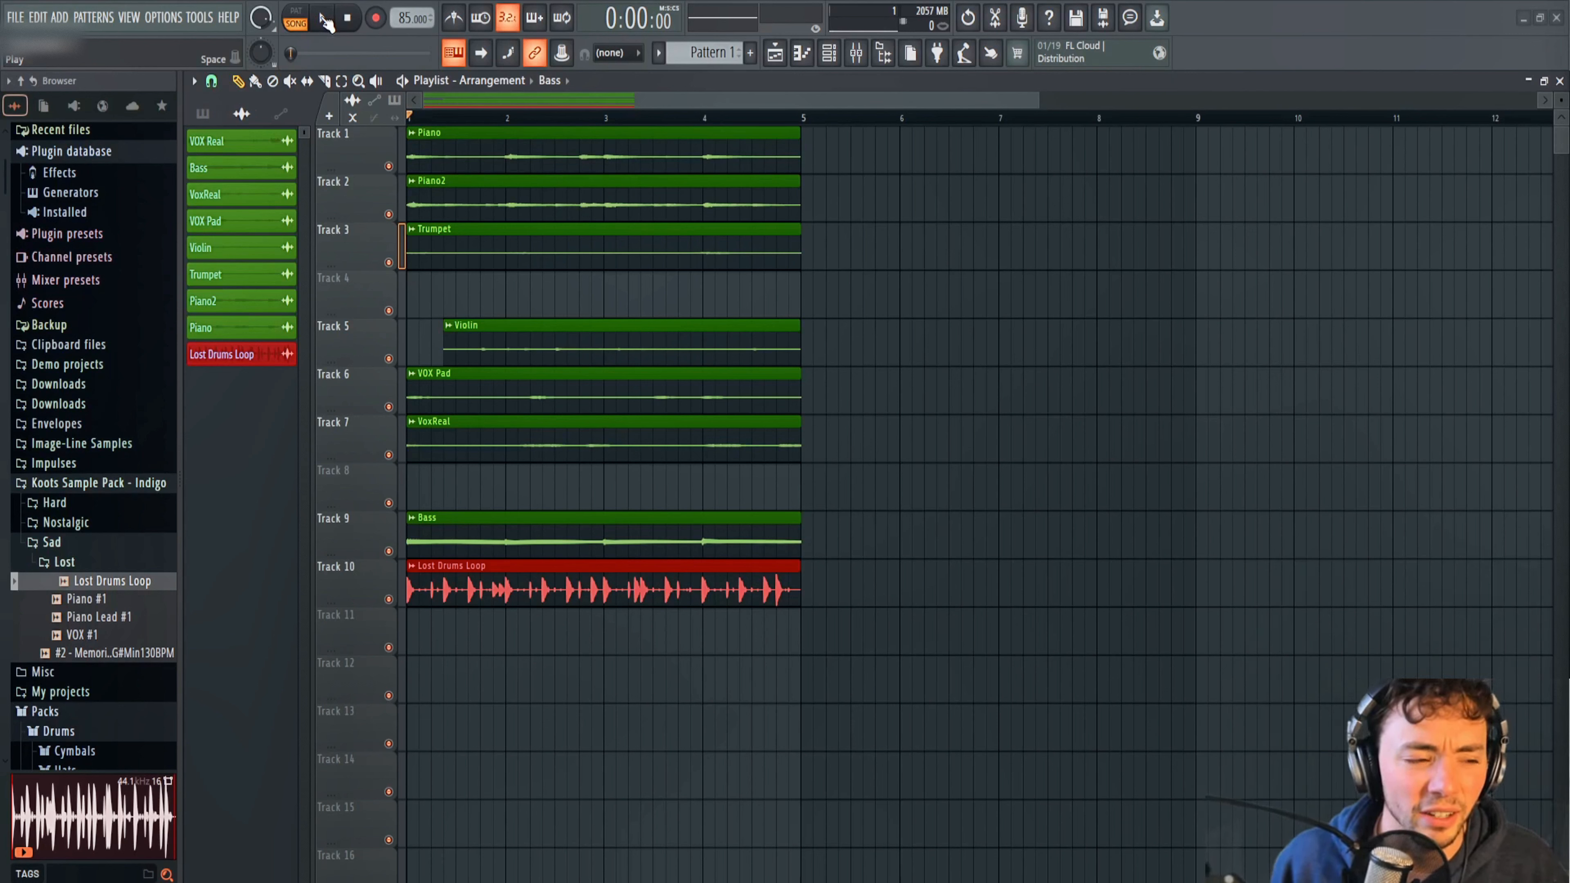
pyautogui.click(324, 18)
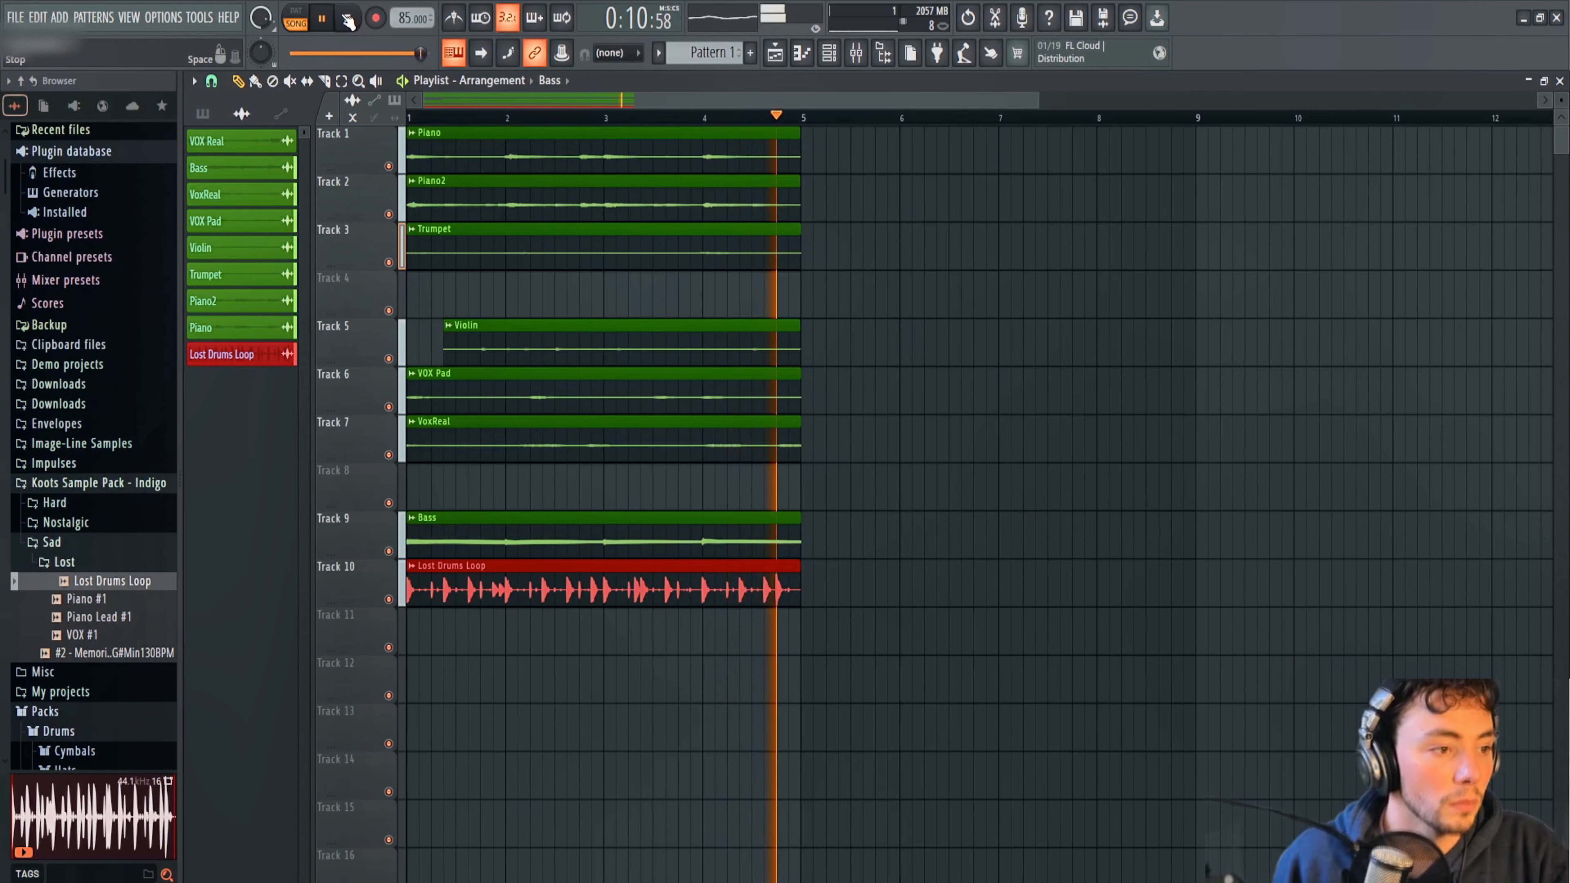
pyautogui.click(350, 20)
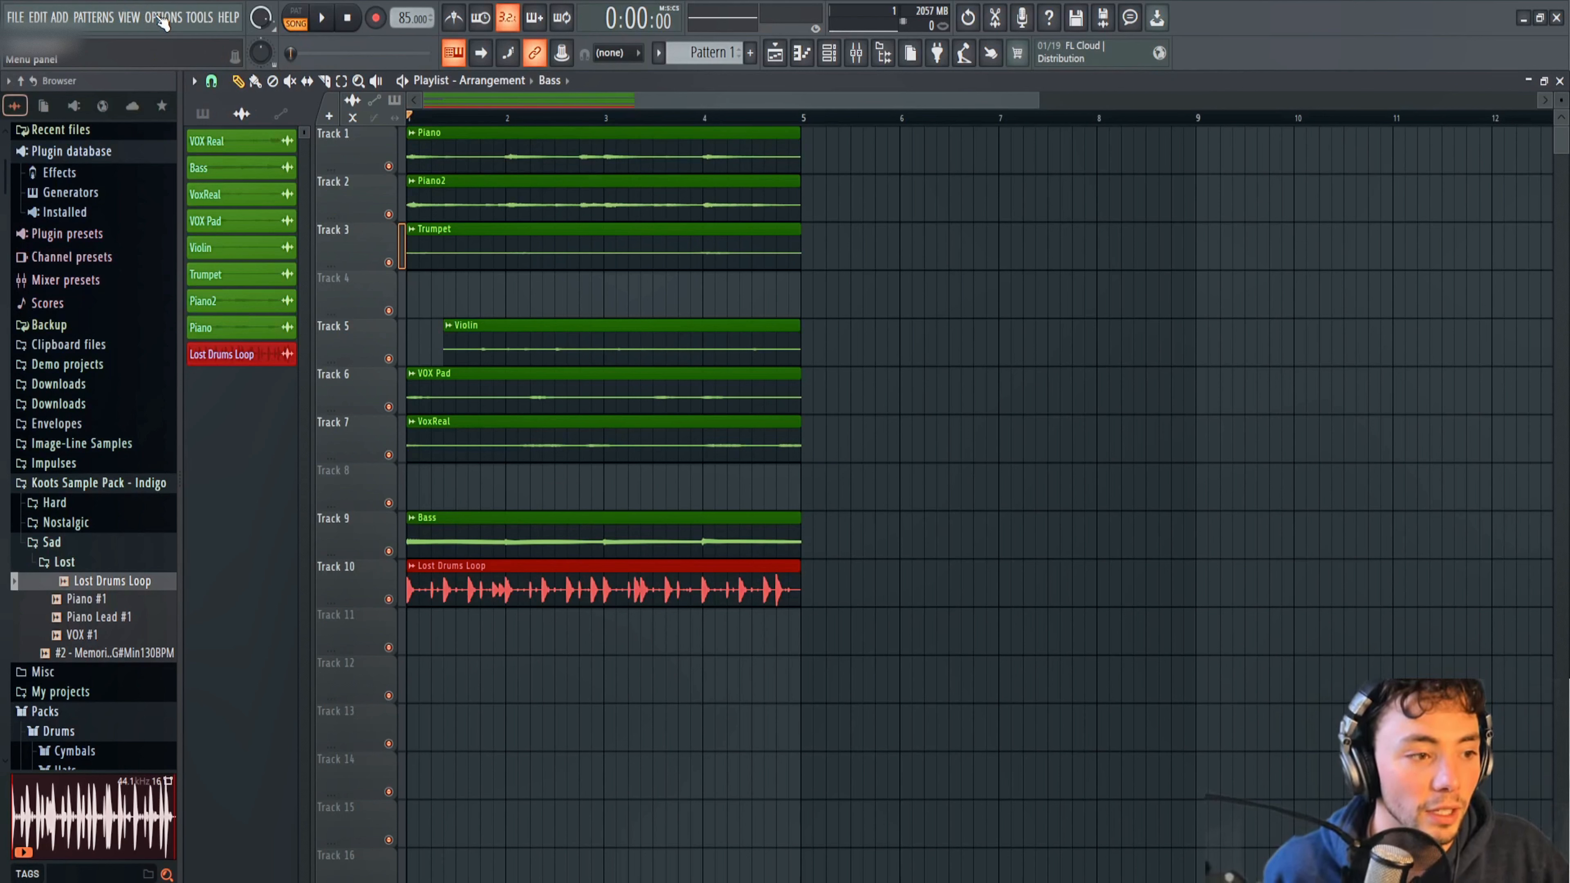
# Show the channel rack over the empty part of the playlist and enlarge it to list all Audio channels.
pyautogui.click(136, 17)
pyautogui.click(133, 80)
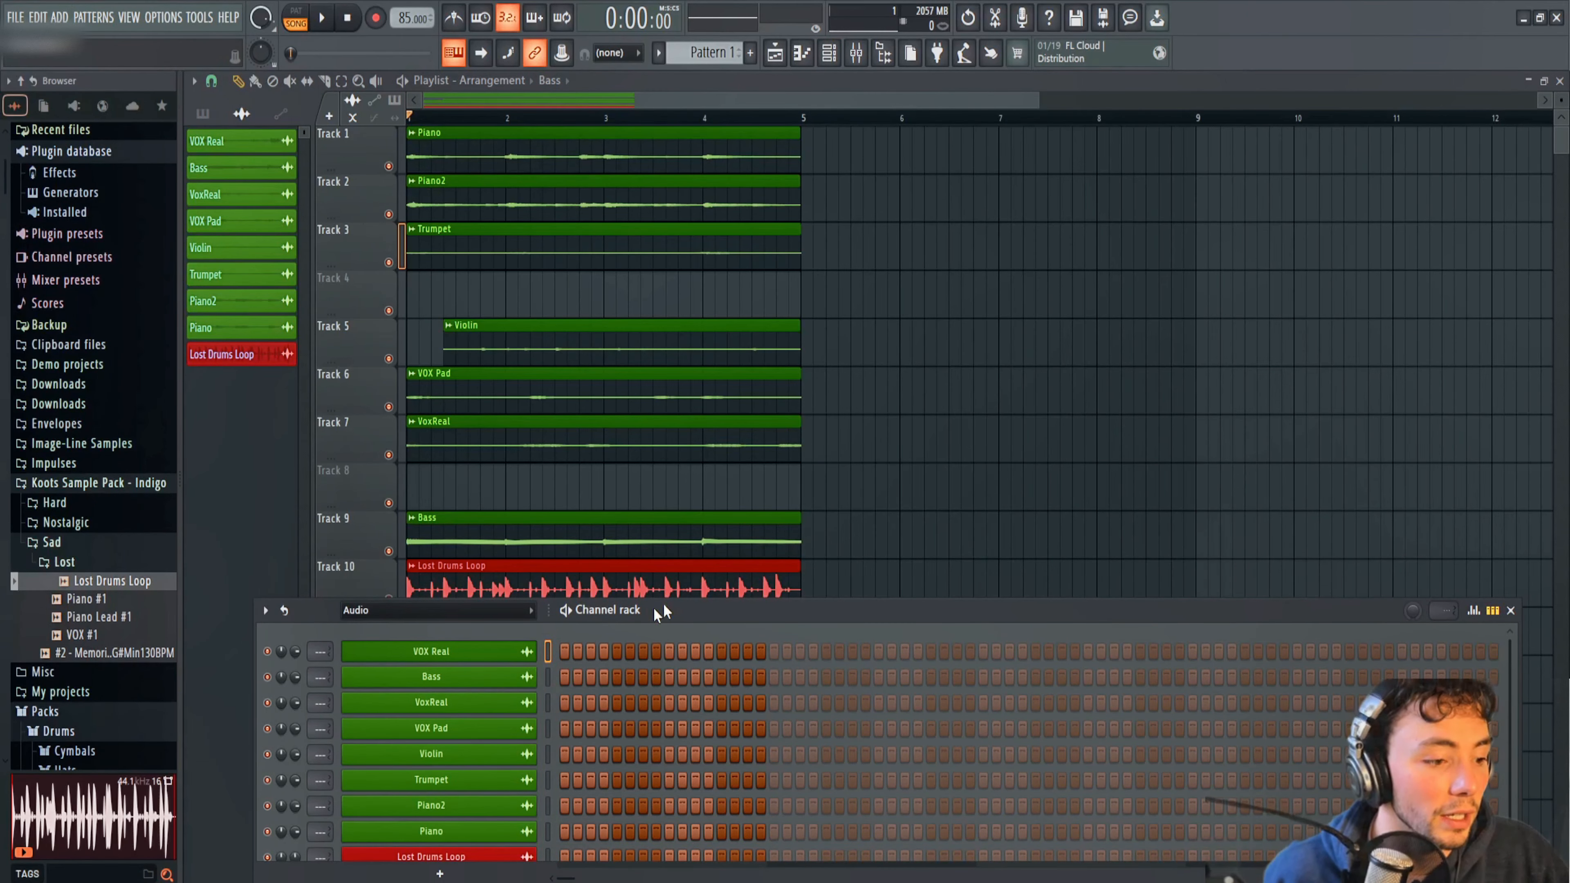
pyautogui.moveTo(654, 609); pyautogui.dragTo(1287, 196)
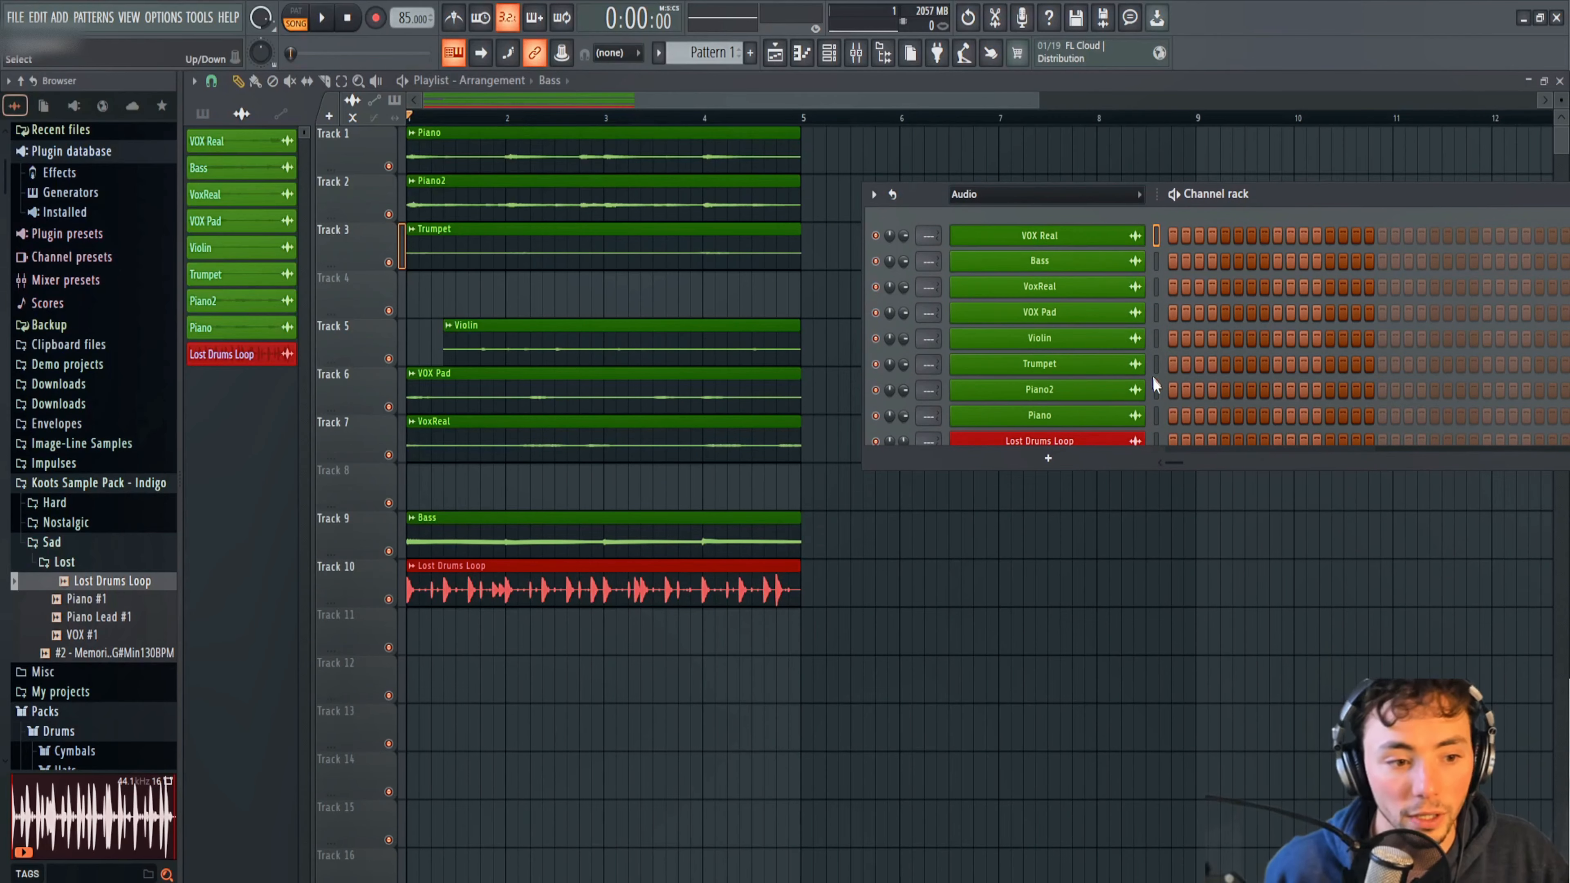
pyautogui.click(1145, 475)
pyautogui.rightClick(1207, 488)
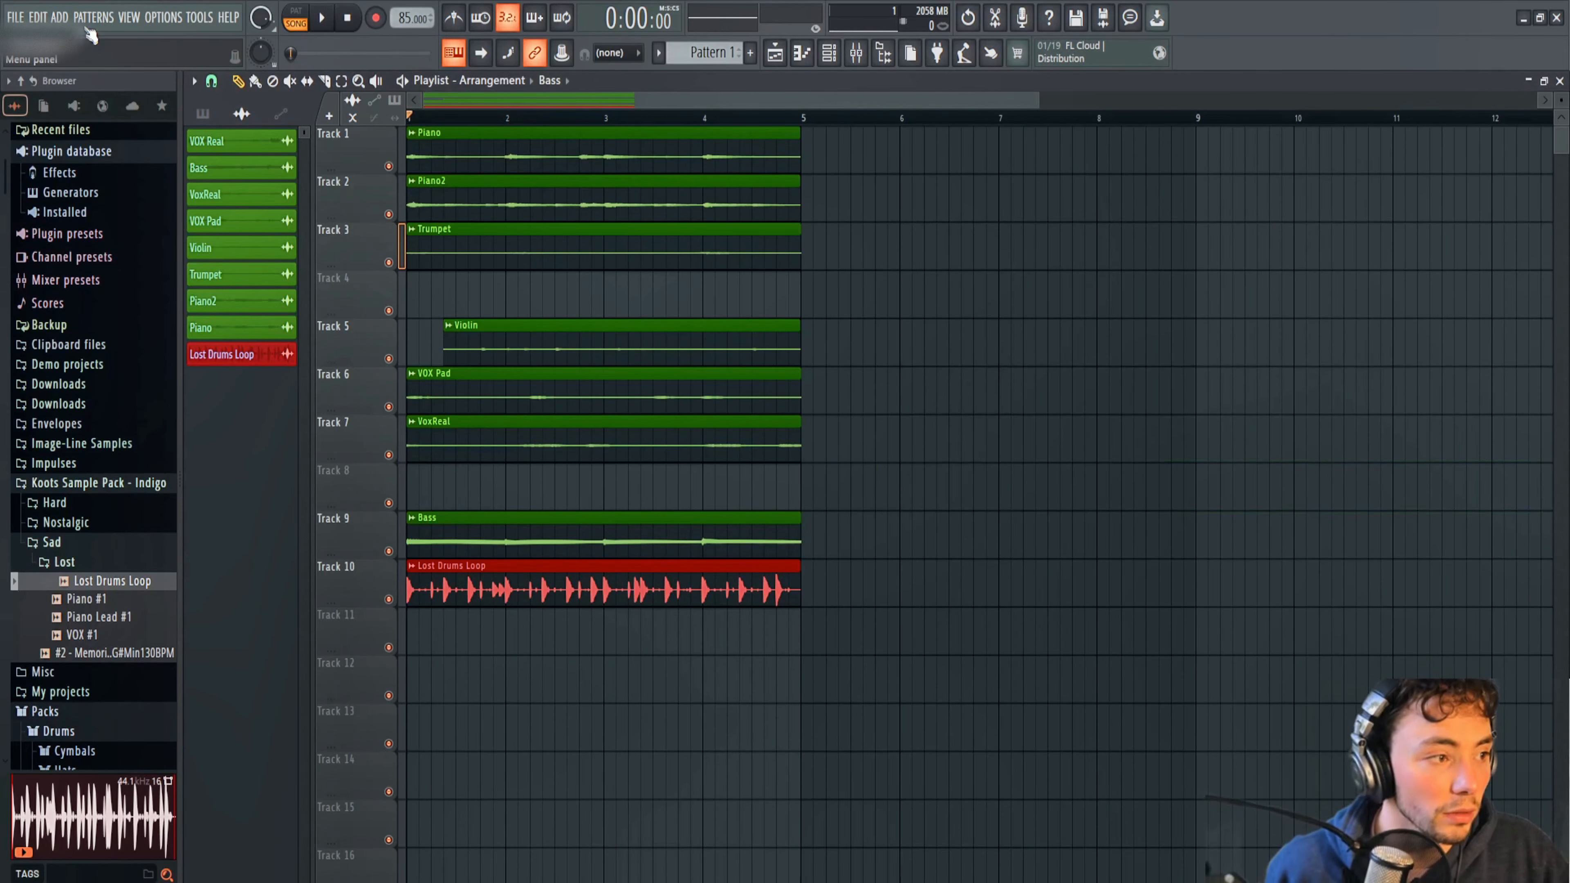
pyautogui.click(130, 18)
pyautogui.click(157, 91)
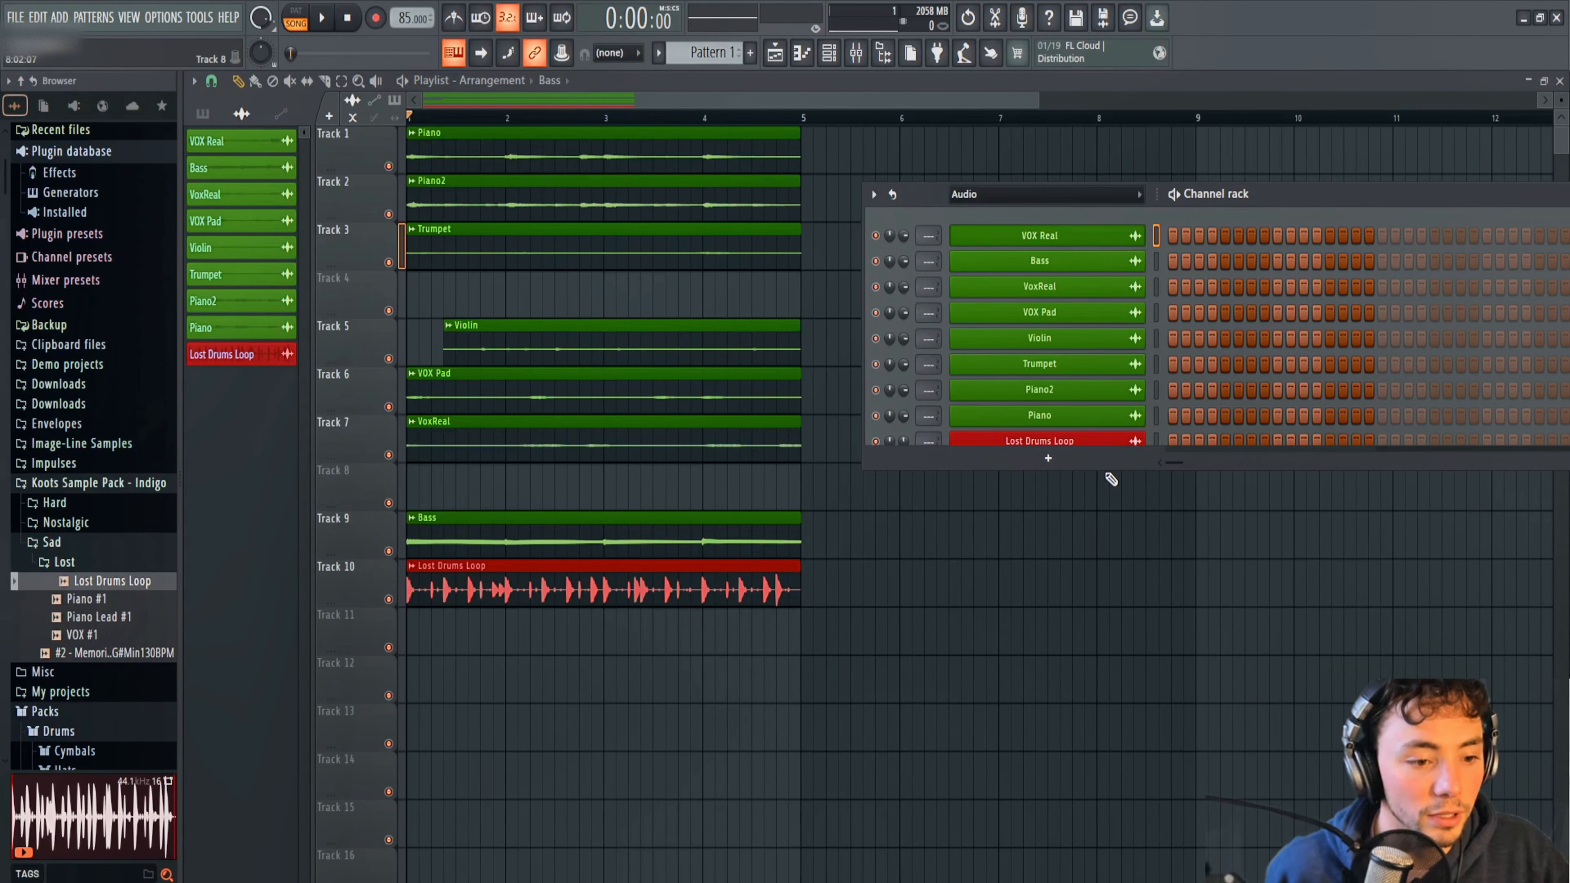
pyautogui.moveTo(1110, 468); pyautogui.dragTo(1090, 556)
pyautogui.click(1046, 193)
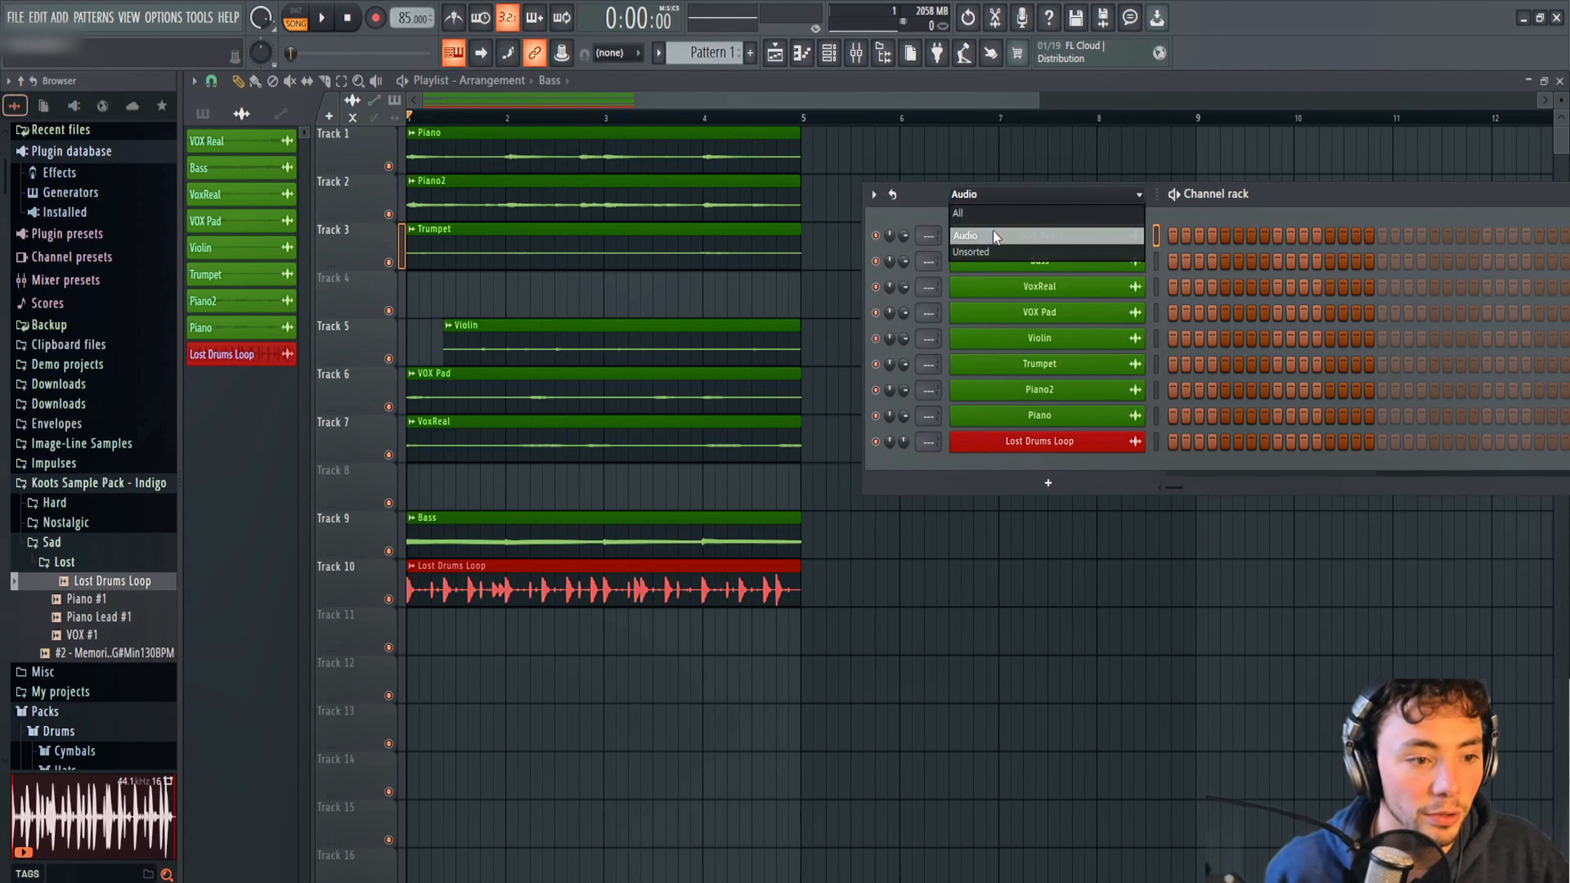
pyautogui.click(1321, 200)
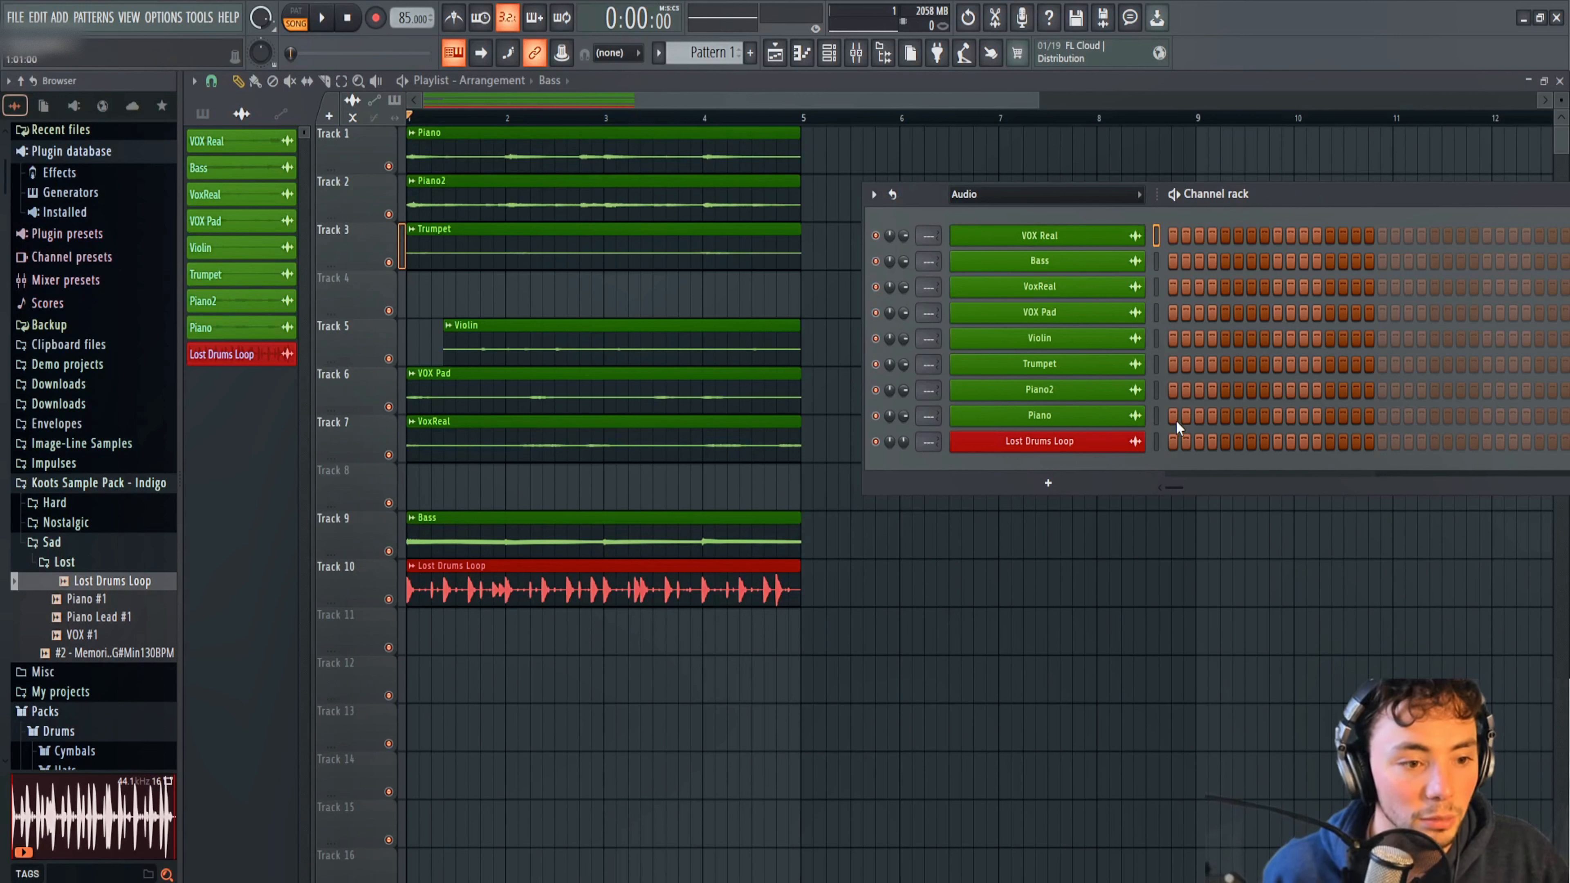
# Assign all the audio channels, from VOX Real to Lost Drums Loop, to free mixer tracks.
pyautogui.click(1157, 440)
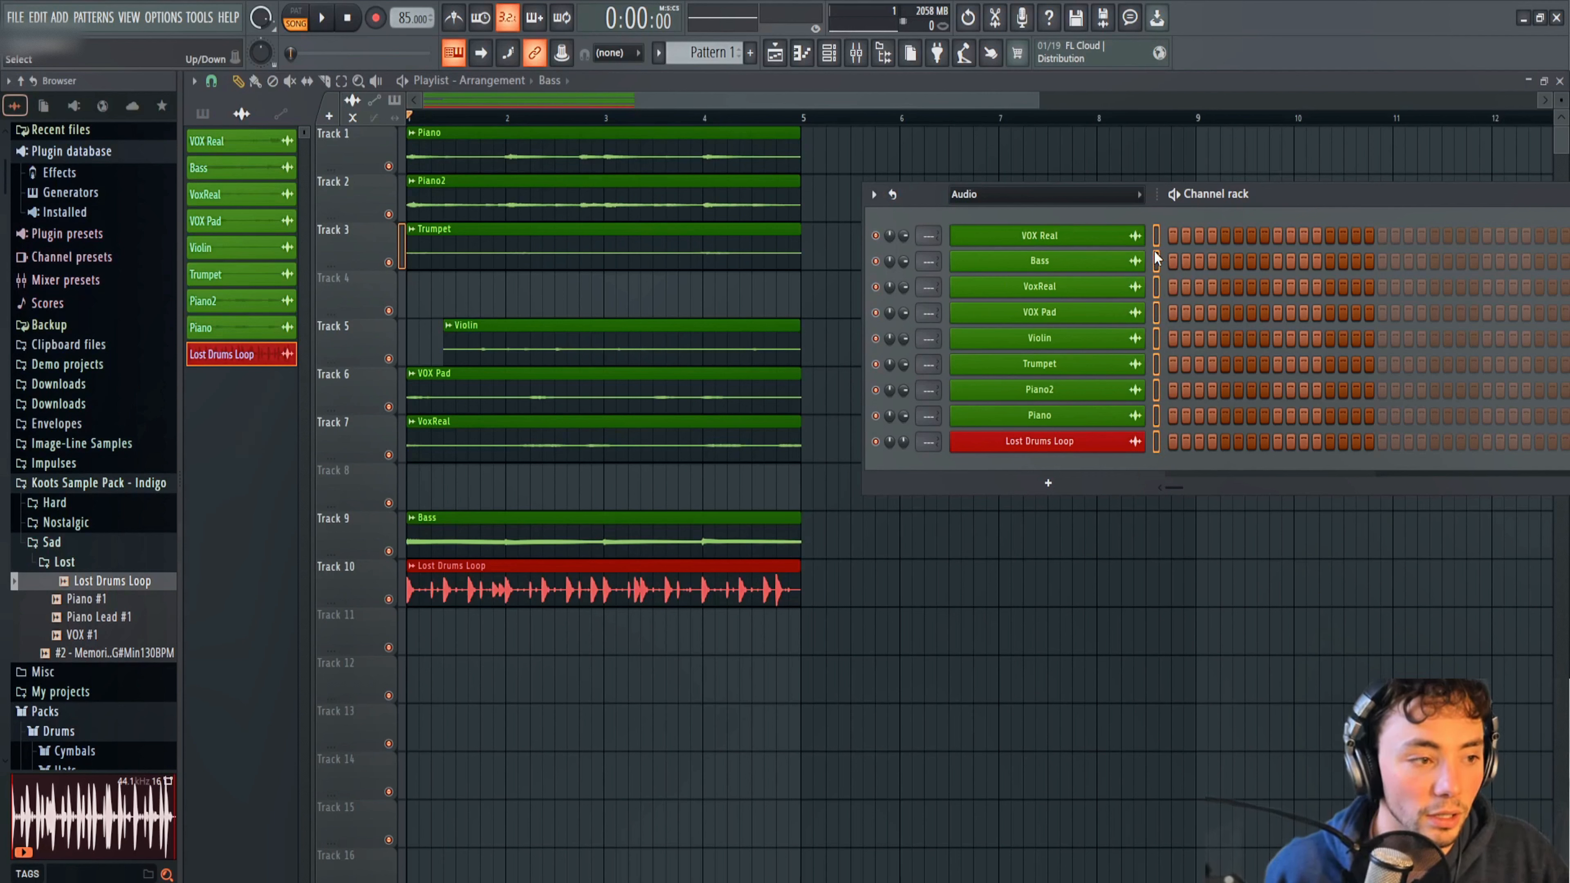
pyautogui.click(873, 195)
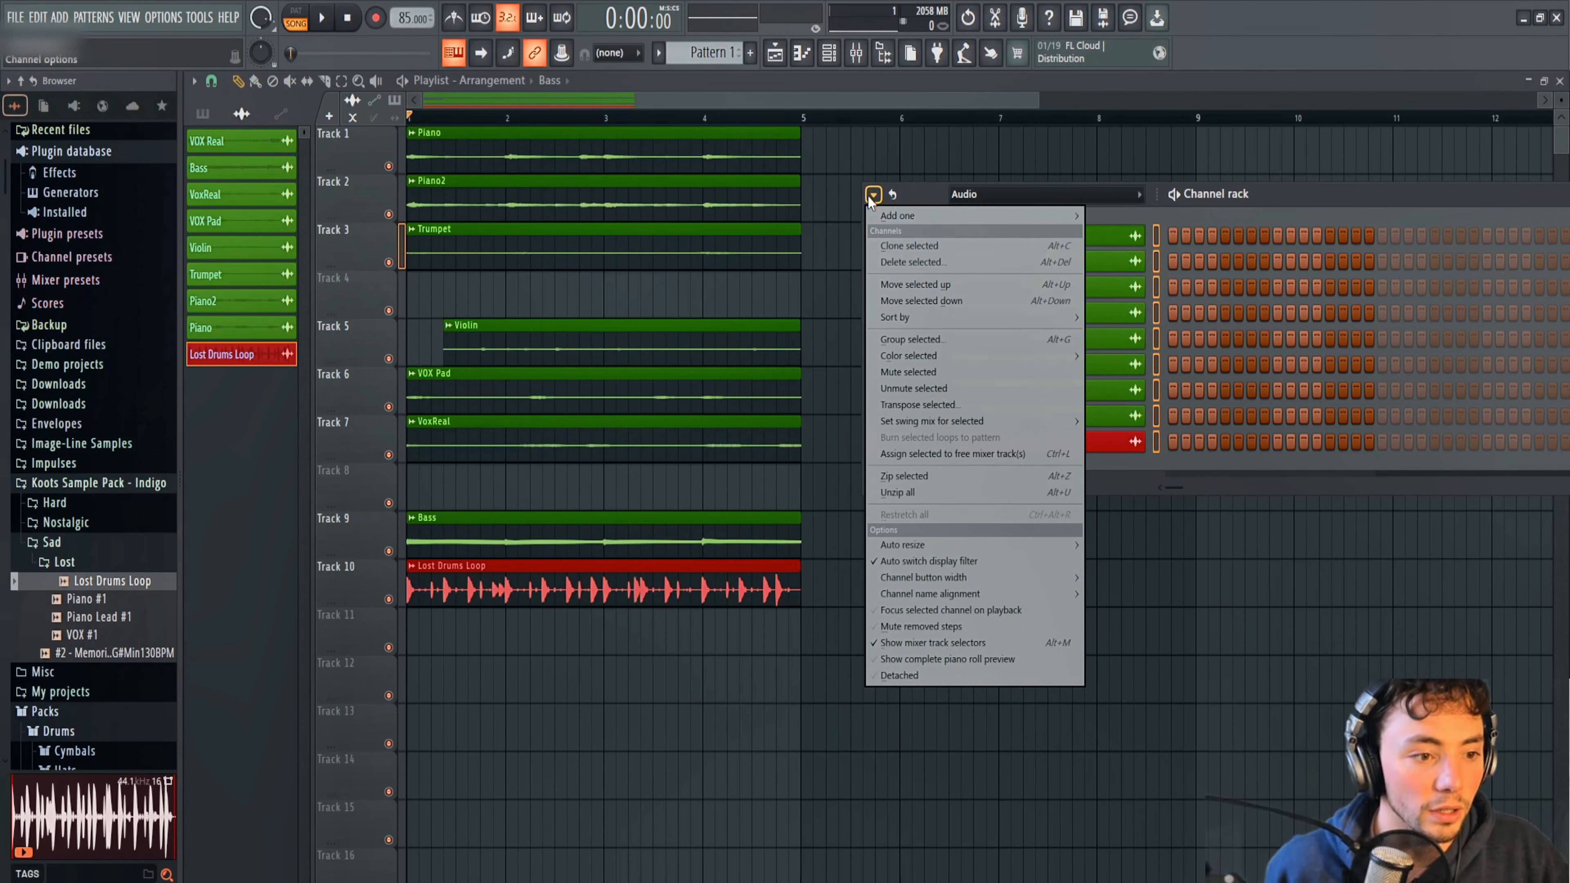
pyautogui.click(943, 455)
pyautogui.moveTo(578, 117); pyautogui.dragTo(792, 209)
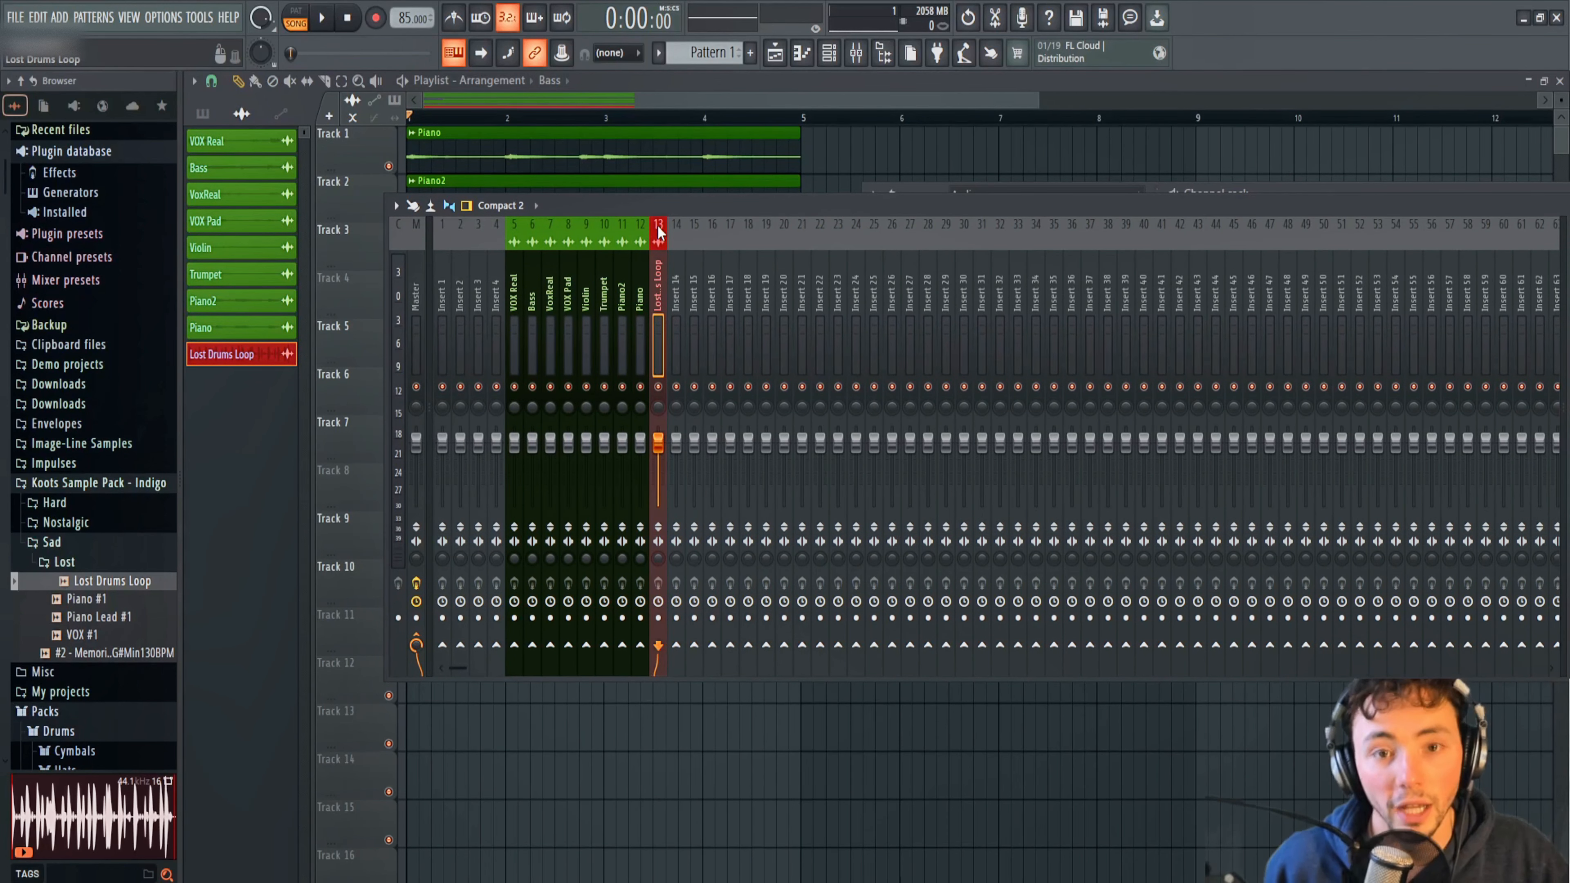
pyautogui.moveTo(618, 205); pyautogui.dragTo(864, 287)
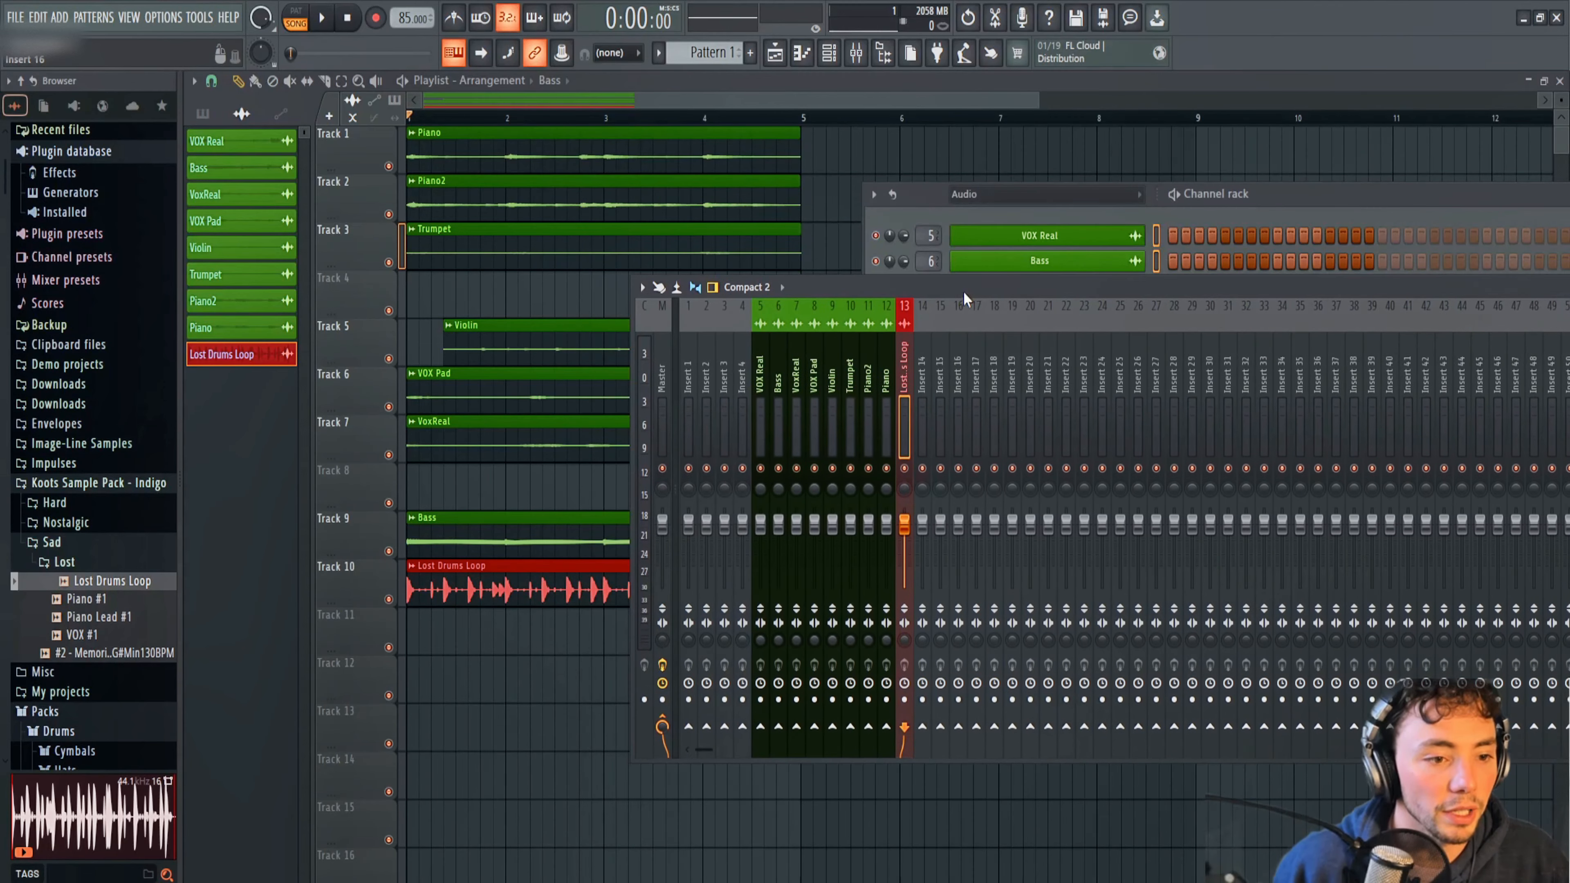
# Reset the VOX Real mixer track by loading the Default mixer track state.
pyautogui.click(735, 154)
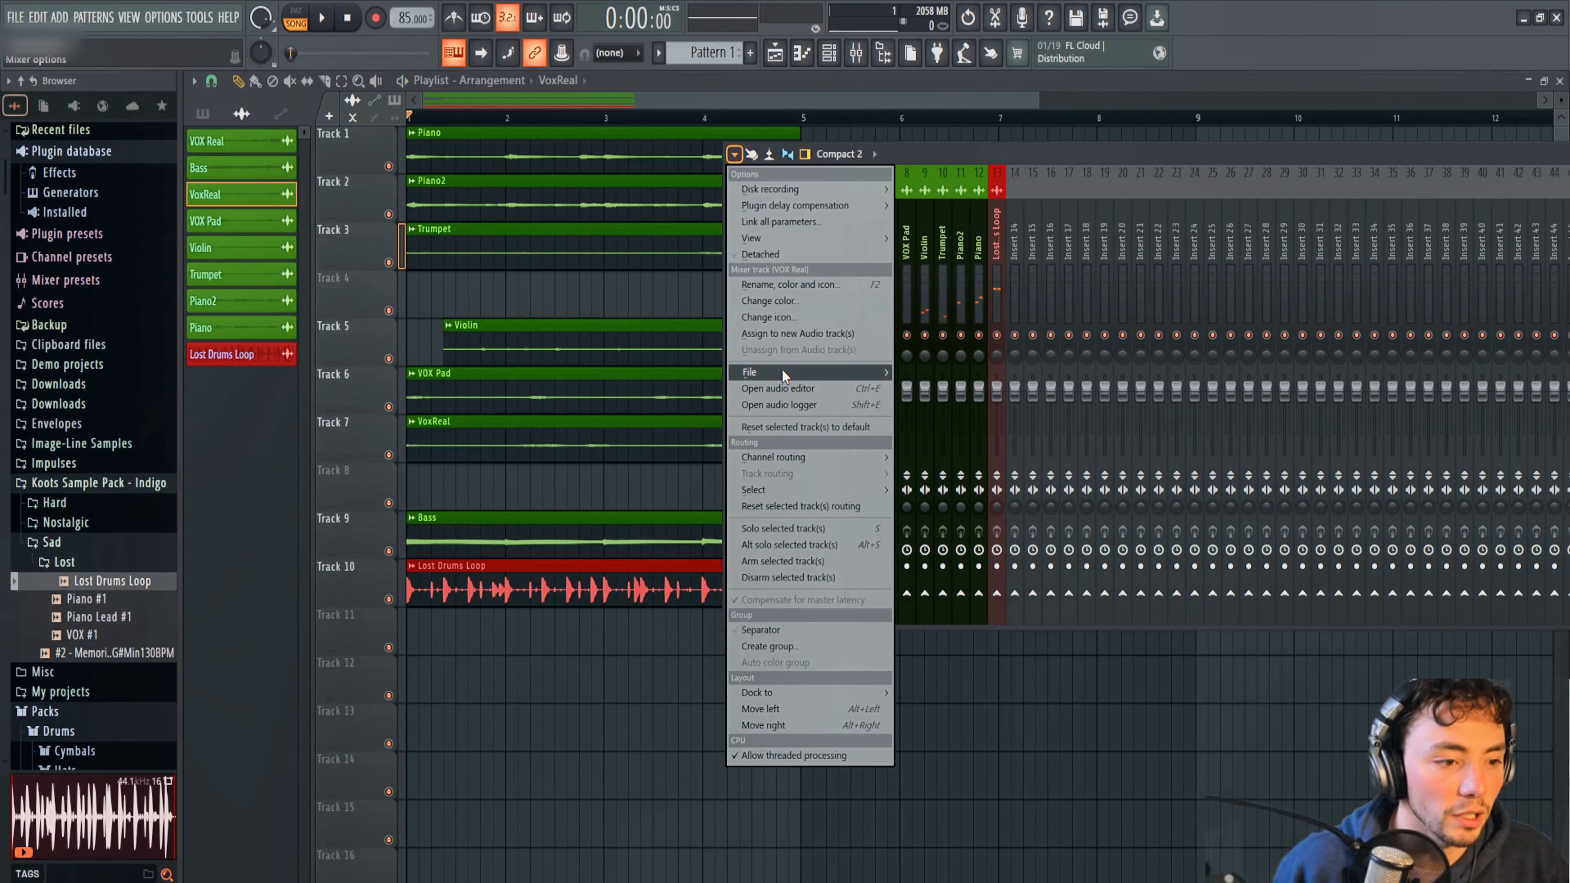
pyautogui.moveTo(784, 372)
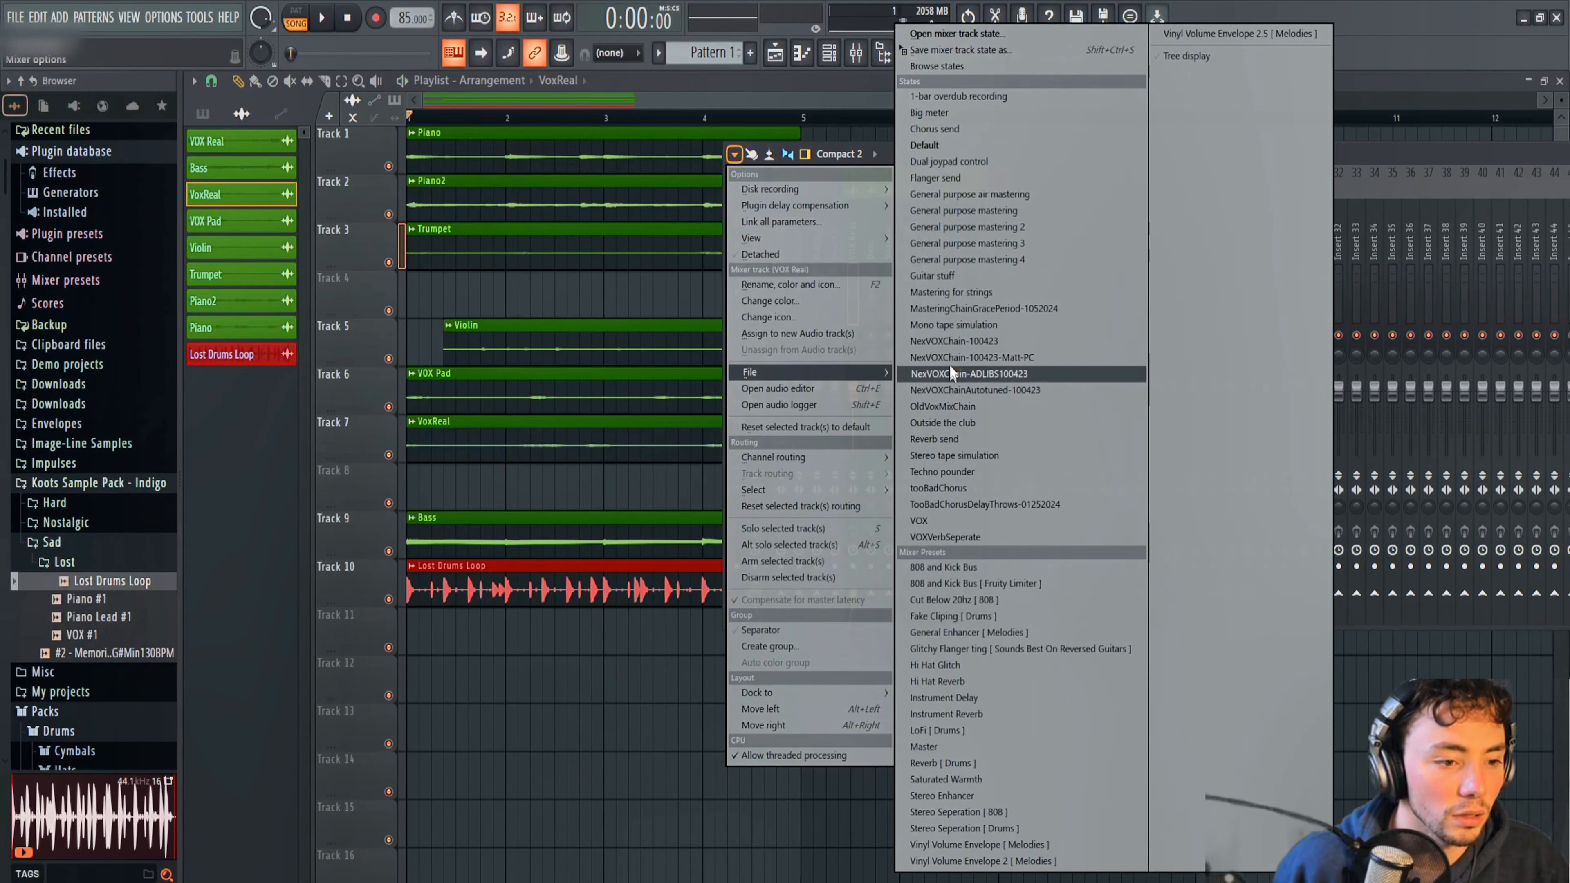
pyautogui.click(929, 146)
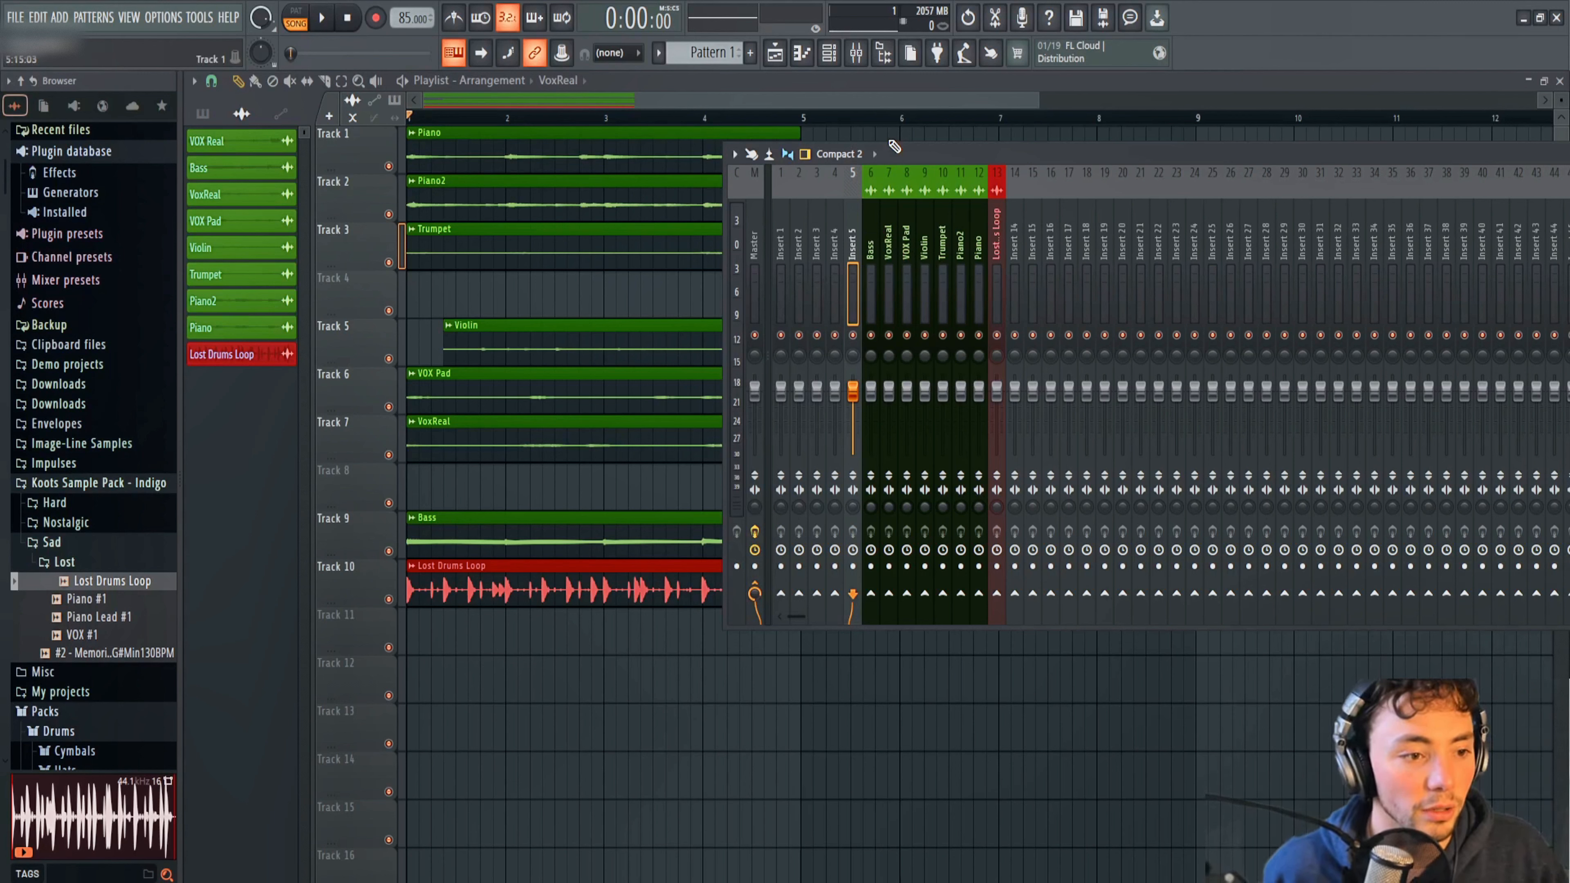
# Play the arrangement to check the signal on each mixer track, moving the mixer clear of the playlist clips.
pyautogui.press('space')
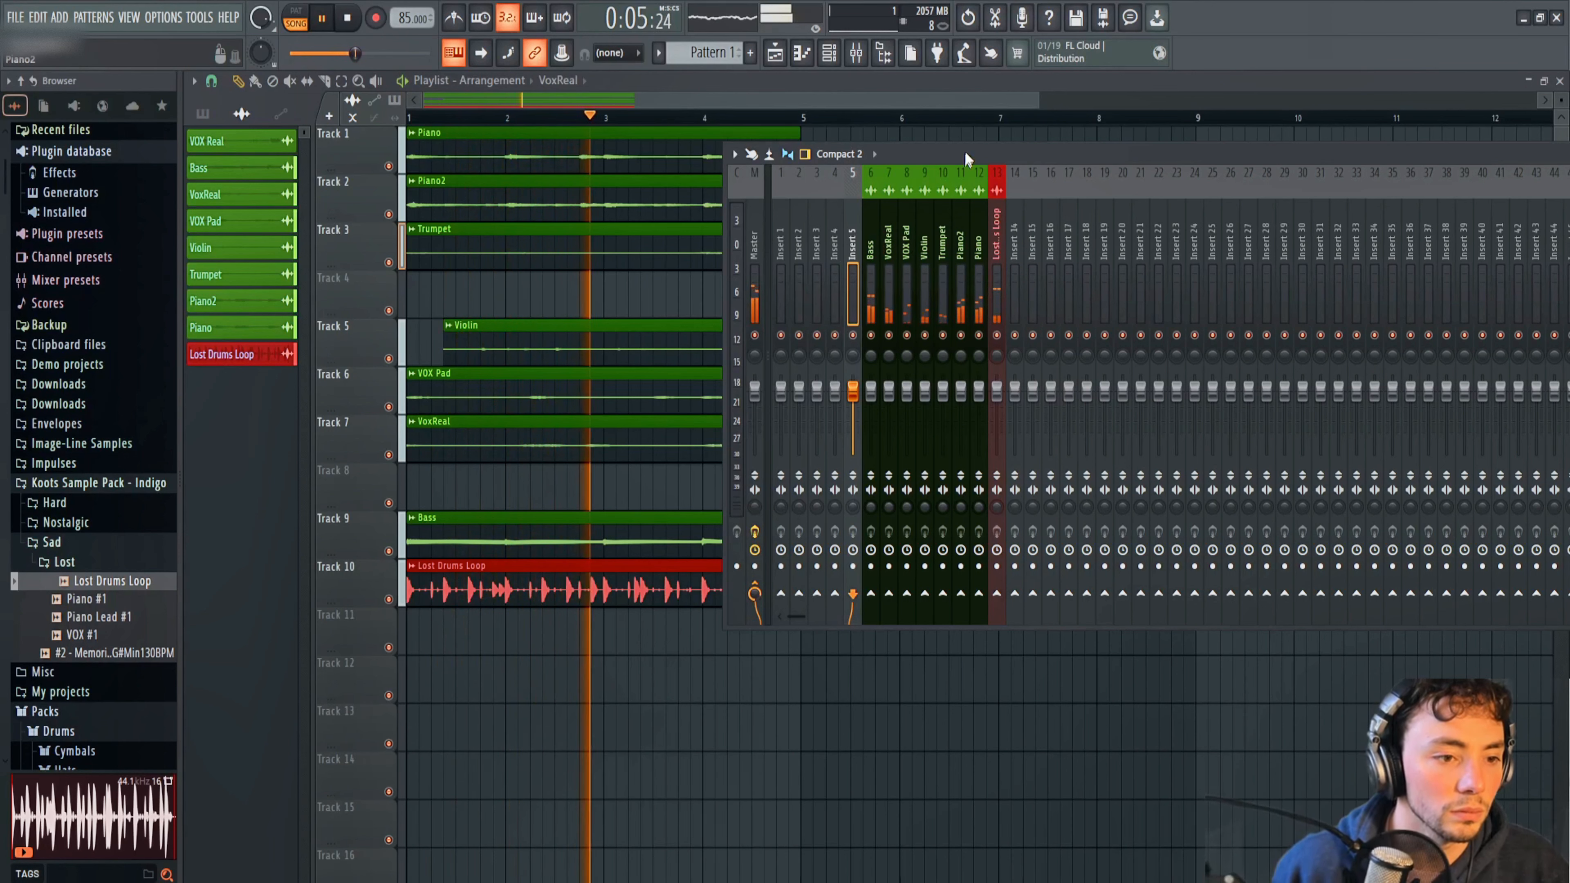
pyautogui.moveTo(729, 138); pyautogui.dragTo(881, 126)
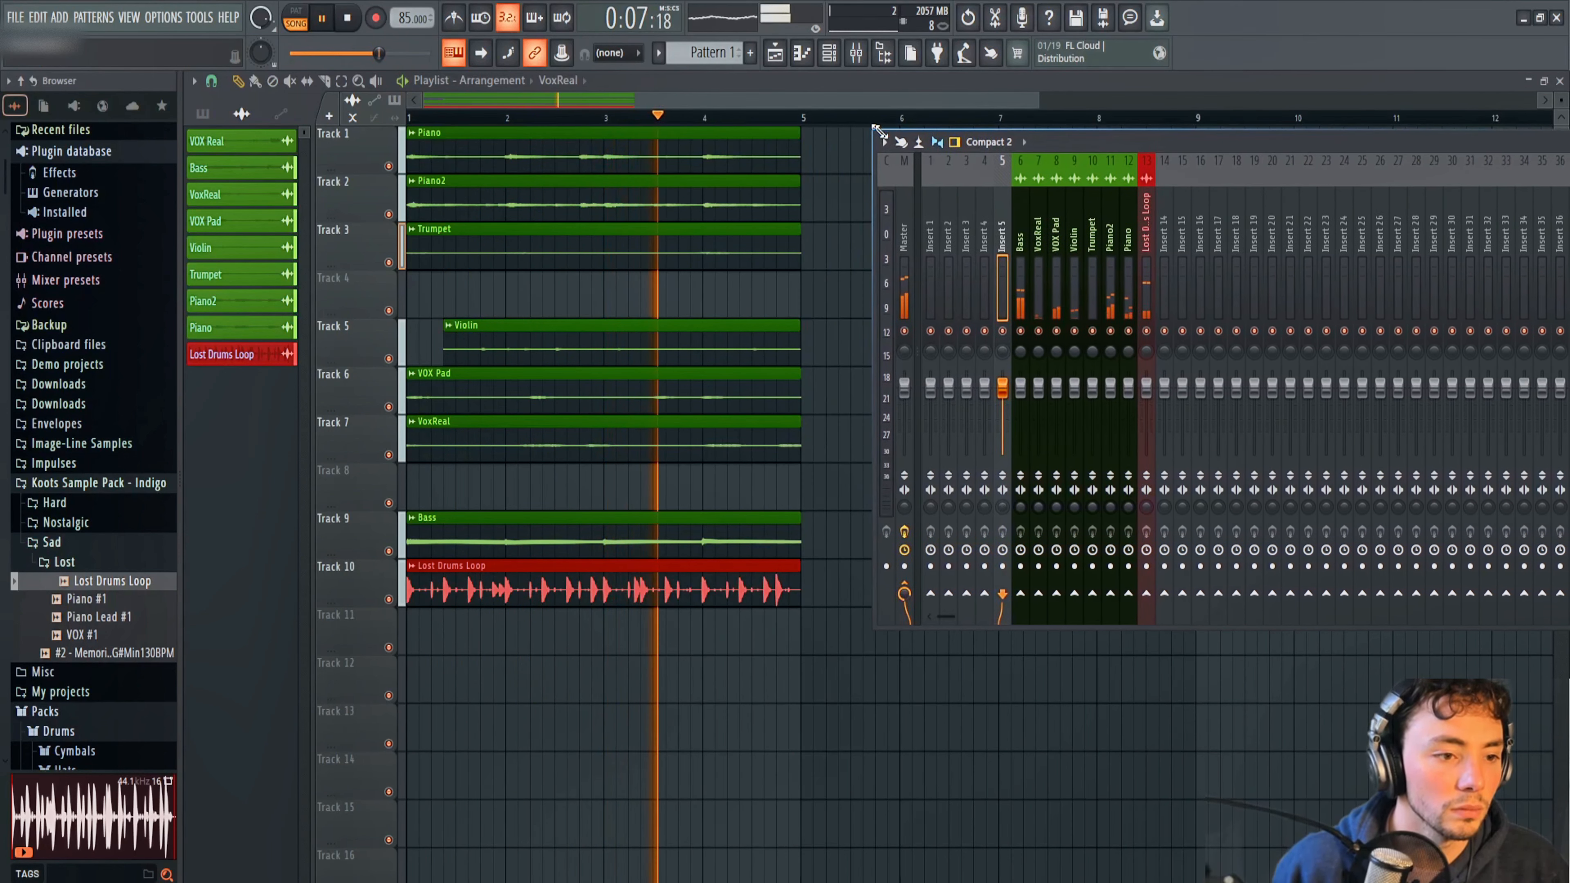
pyautogui.moveTo(1067, 144); pyautogui.dragTo(972, 143)
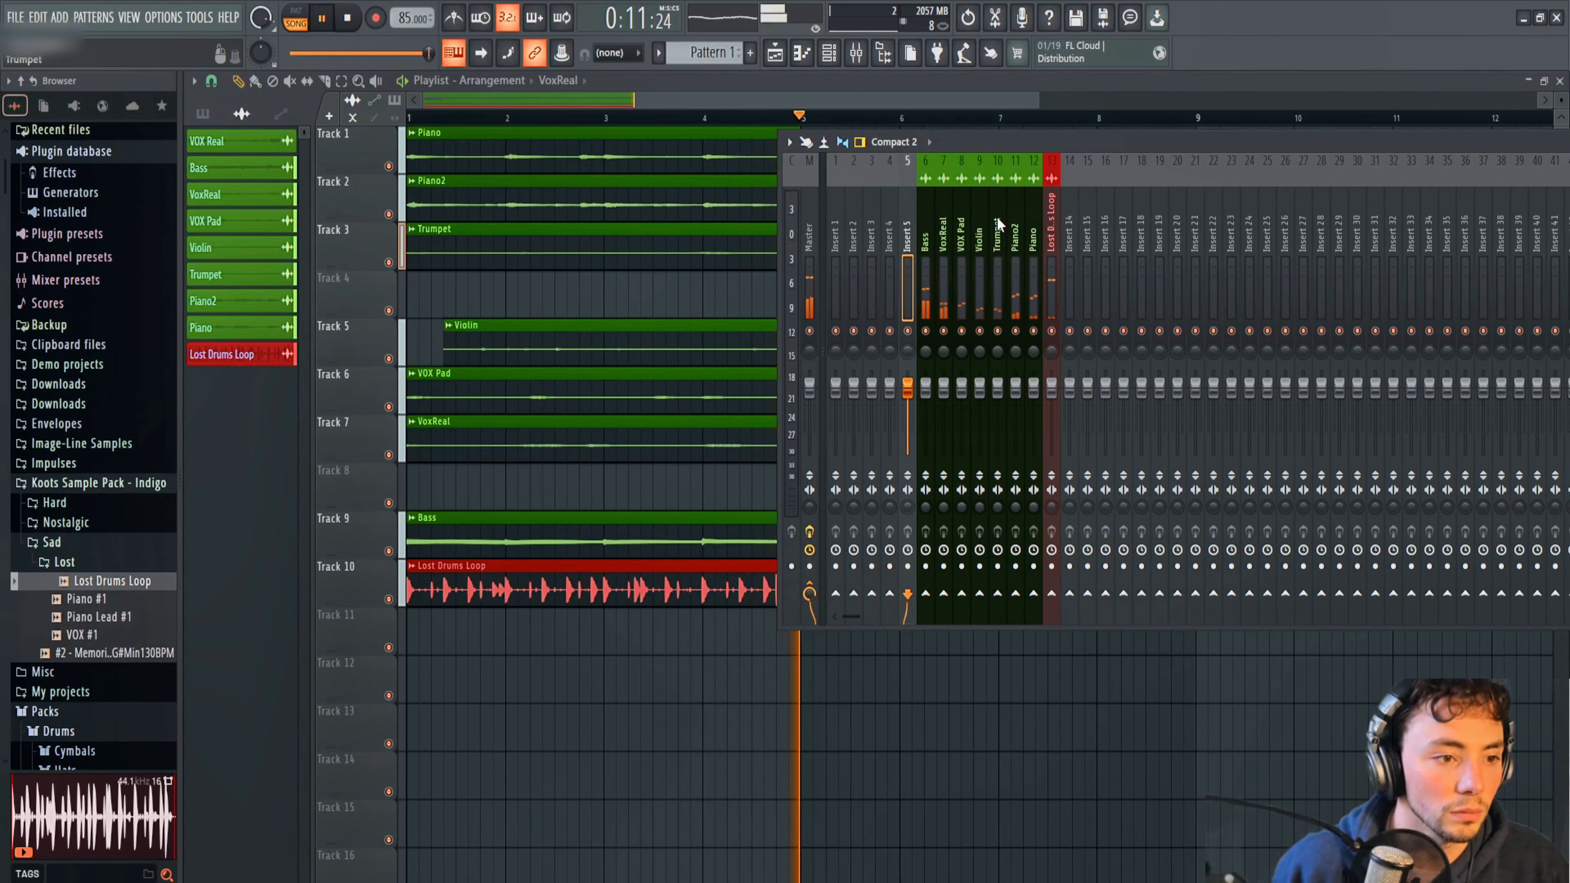
pyautogui.press('space')
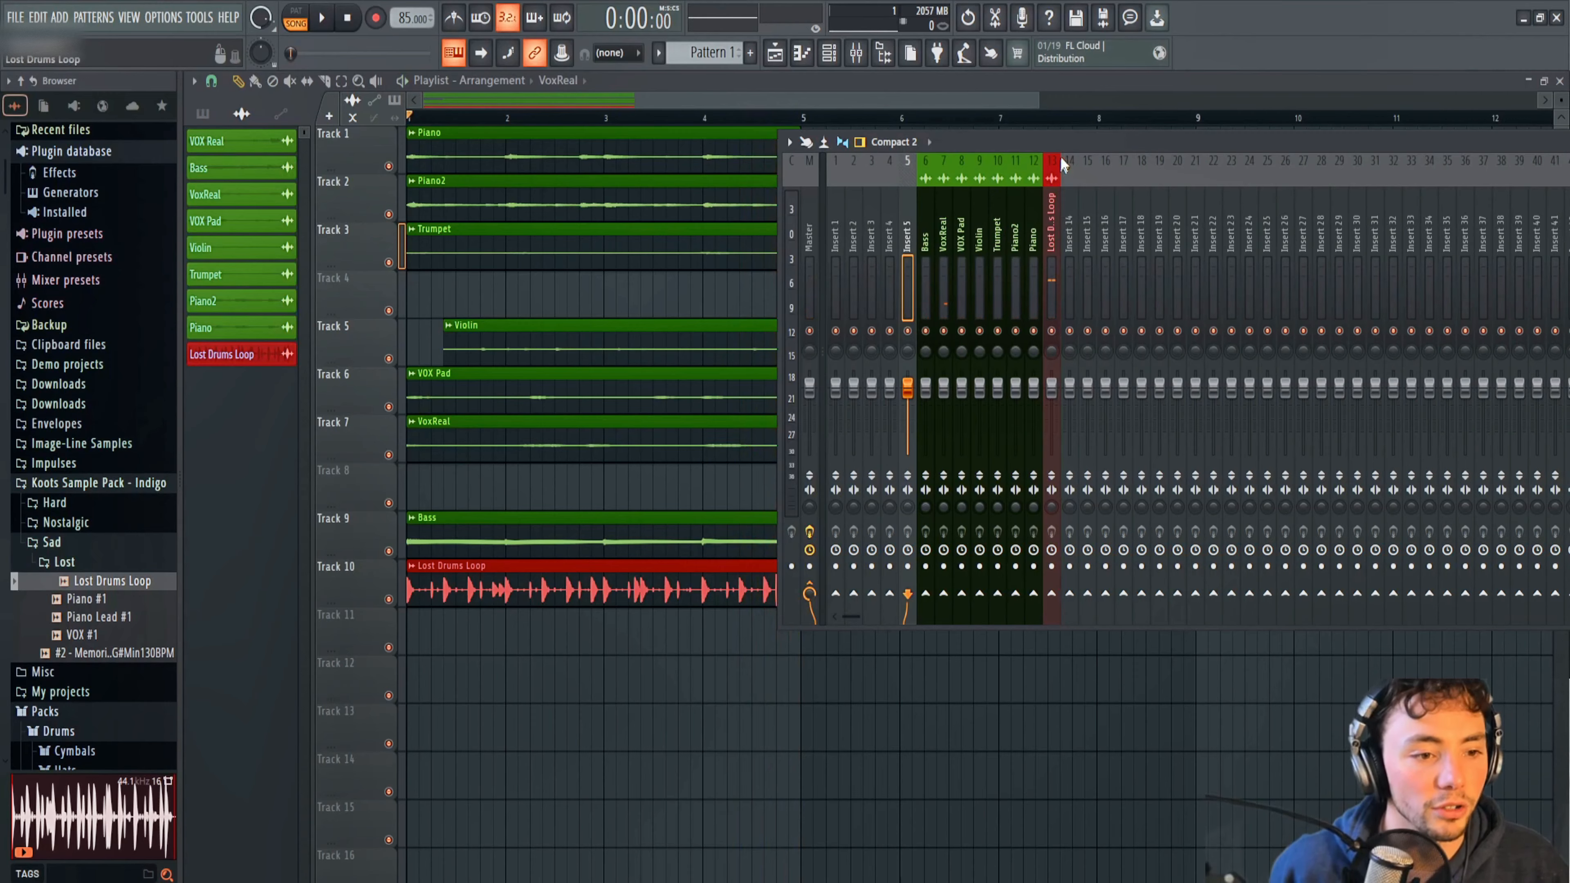
# Narrow the mixer window so its effect slots are fully visible, and place it beside the playlist clips.
pyautogui.moveTo(1059, 149); pyautogui.dragTo(716, 166)
pyautogui.moveTo(875, 163); pyautogui.dragTo(698, 196)
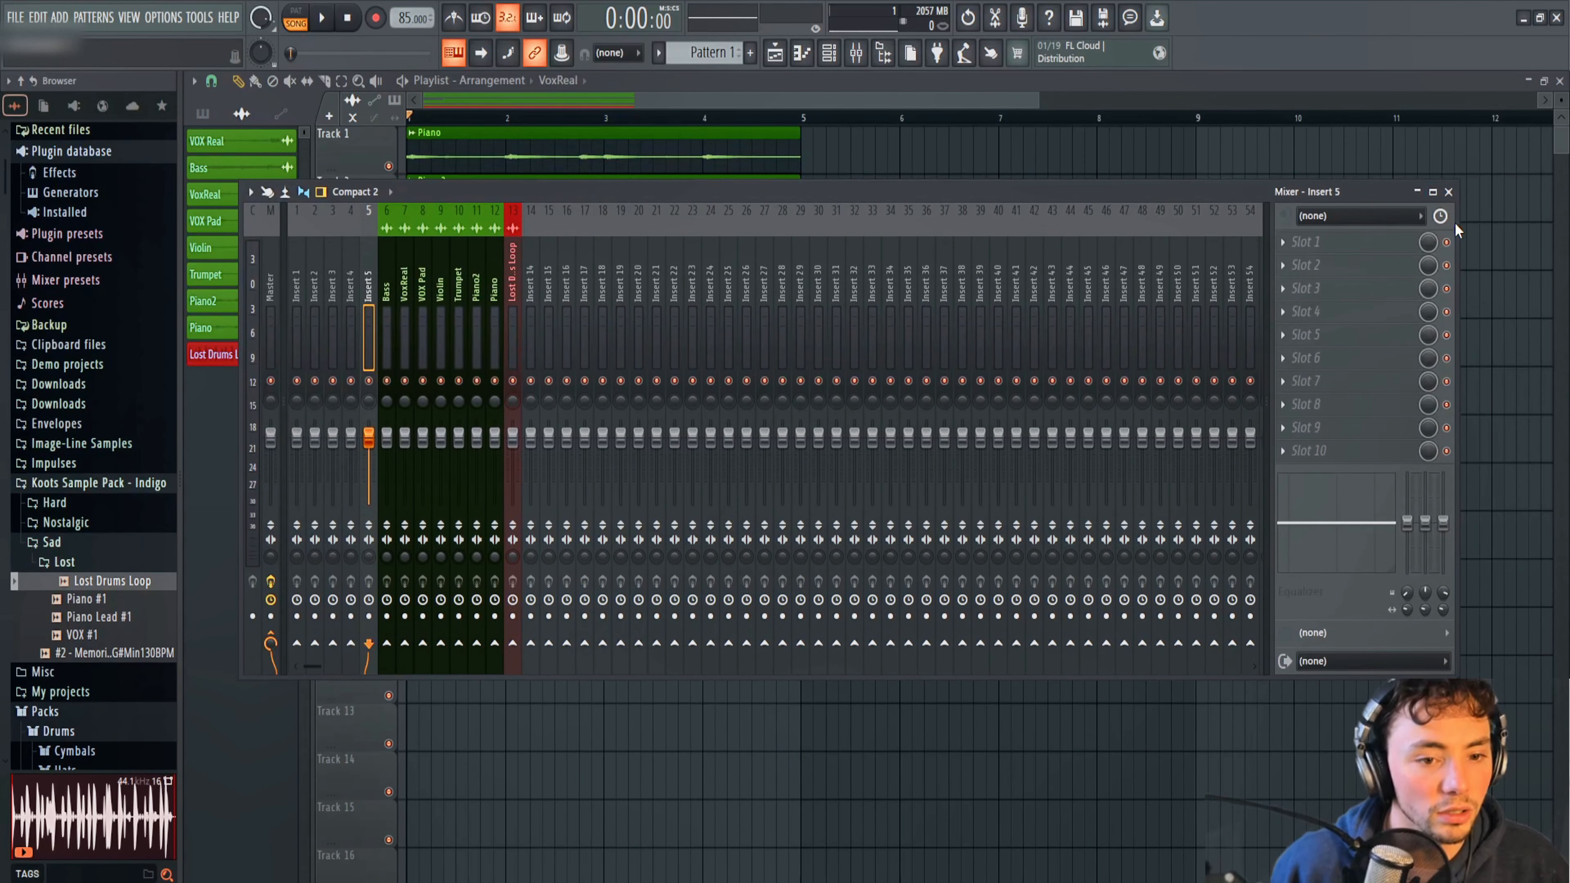
pyautogui.moveTo(1457, 229); pyautogui.dragTo(914, 213)
pyautogui.moveTo(663, 193); pyautogui.dragTo(1181, 183)
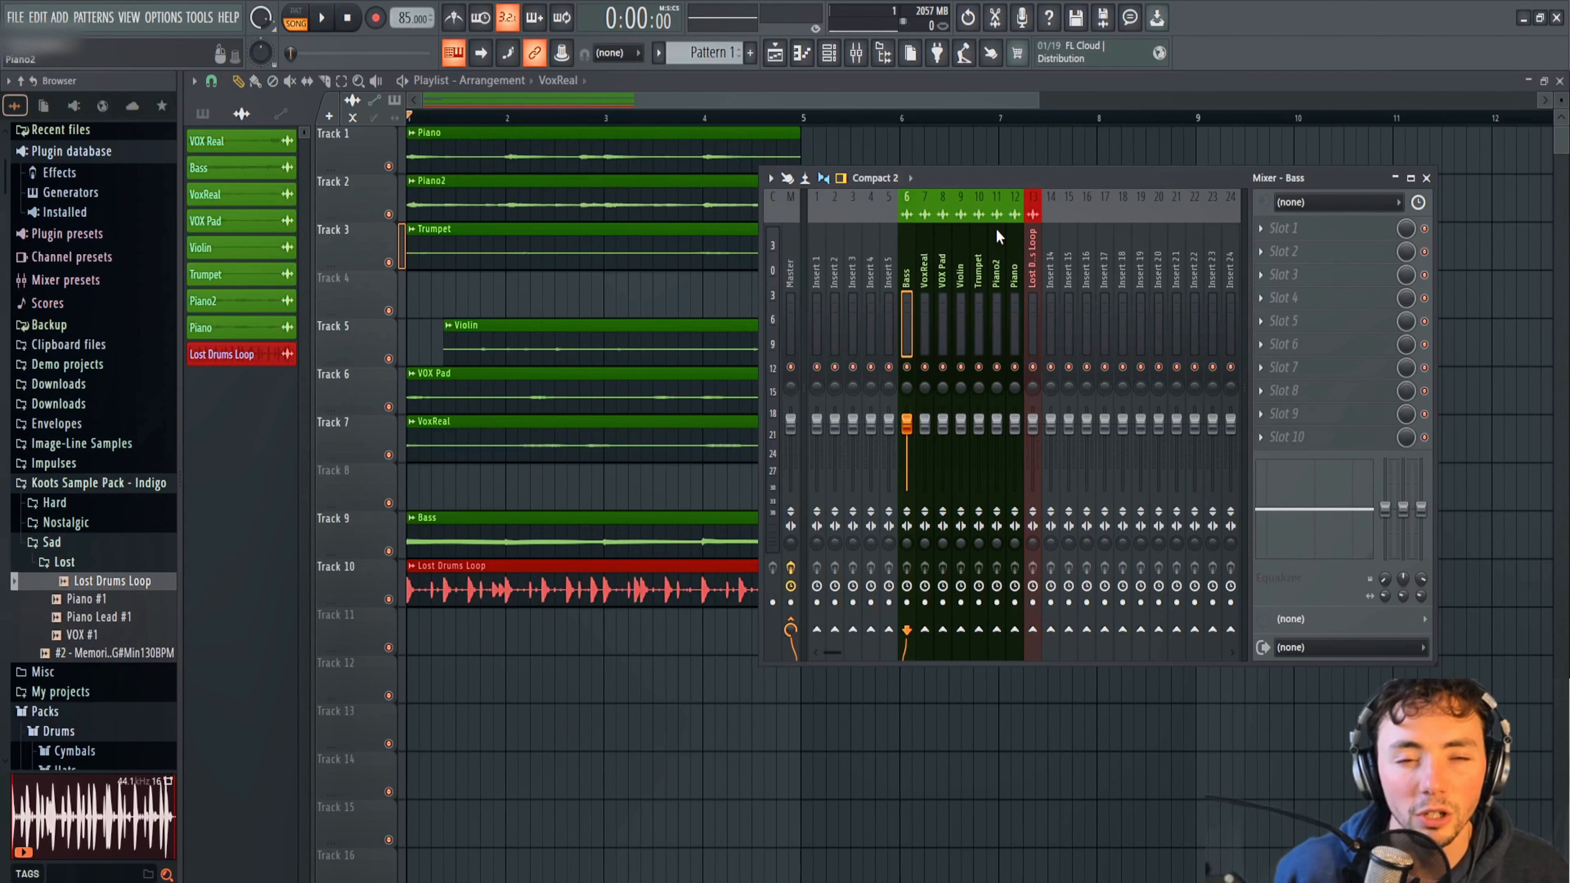
pyautogui.moveTo(968, 177); pyautogui.dragTo(1031, 175)
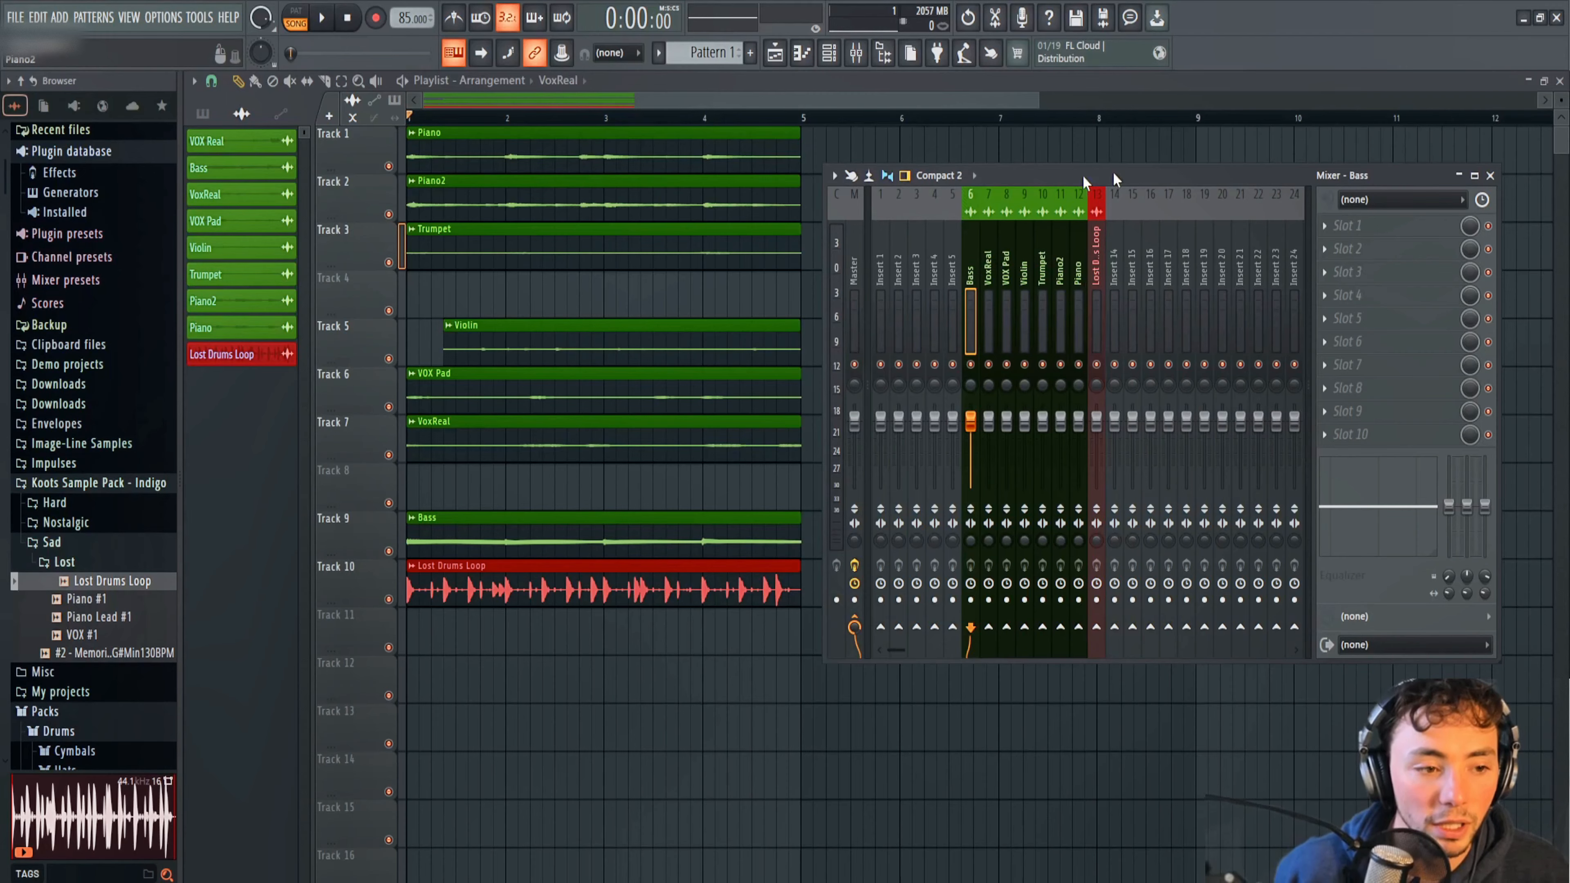
# Add Fruity Parametric EQ 2 to the first effect slot of the Bass mixer track and place its window beside the mixer.
pyautogui.click(1347, 225)
pyautogui.click(1116, 648)
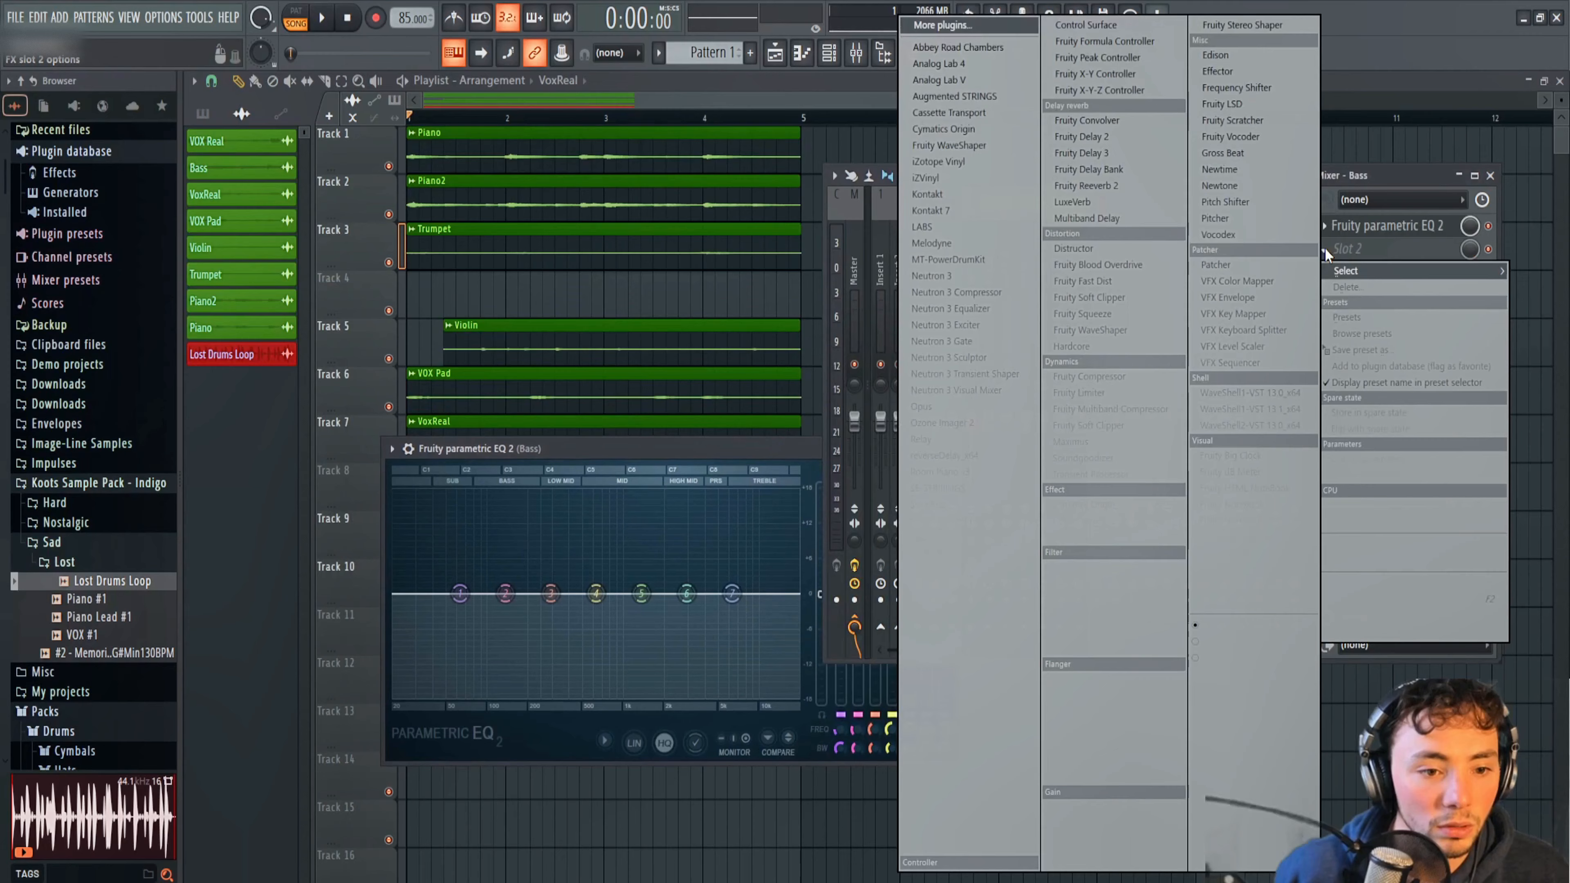
pyautogui.click(1329, 248)
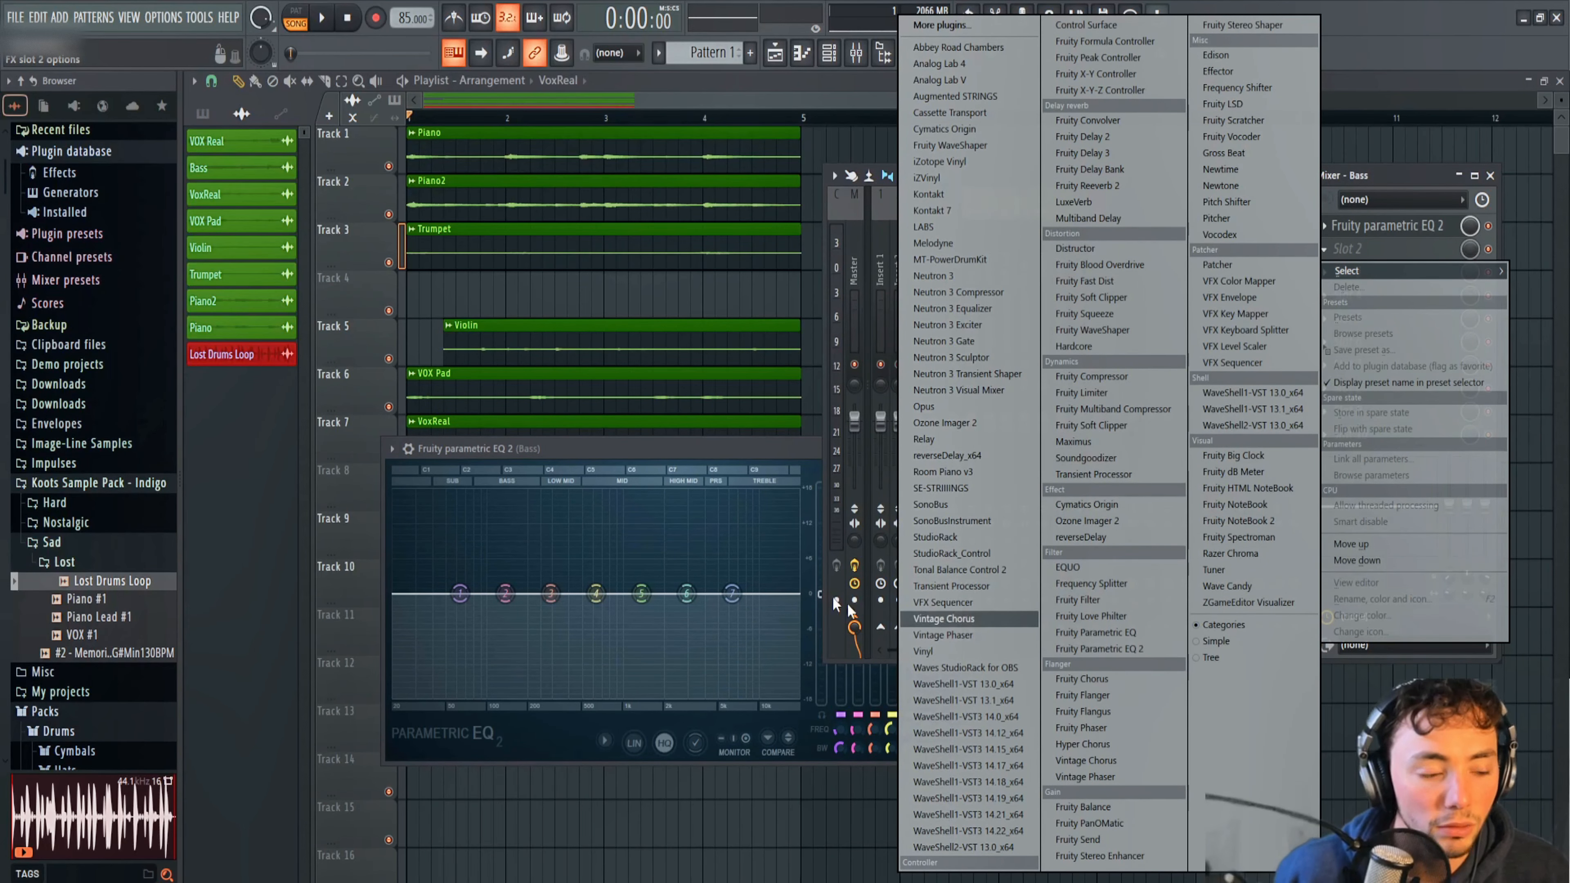
pyautogui.click(678, 447)
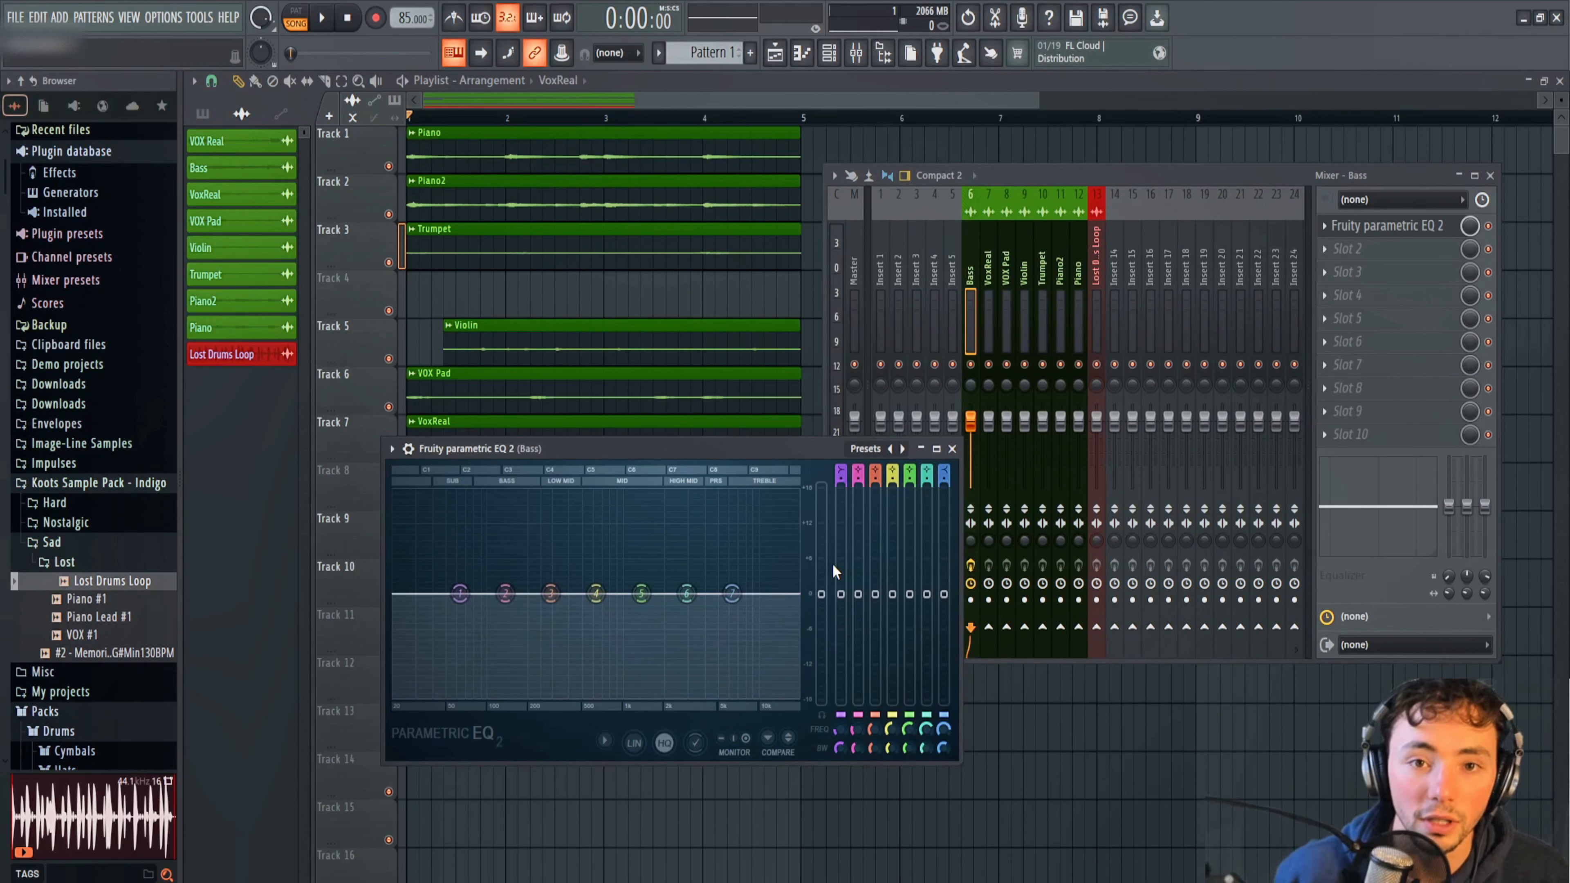
pyautogui.moveTo(792, 452); pyautogui.dragTo(361, 385)
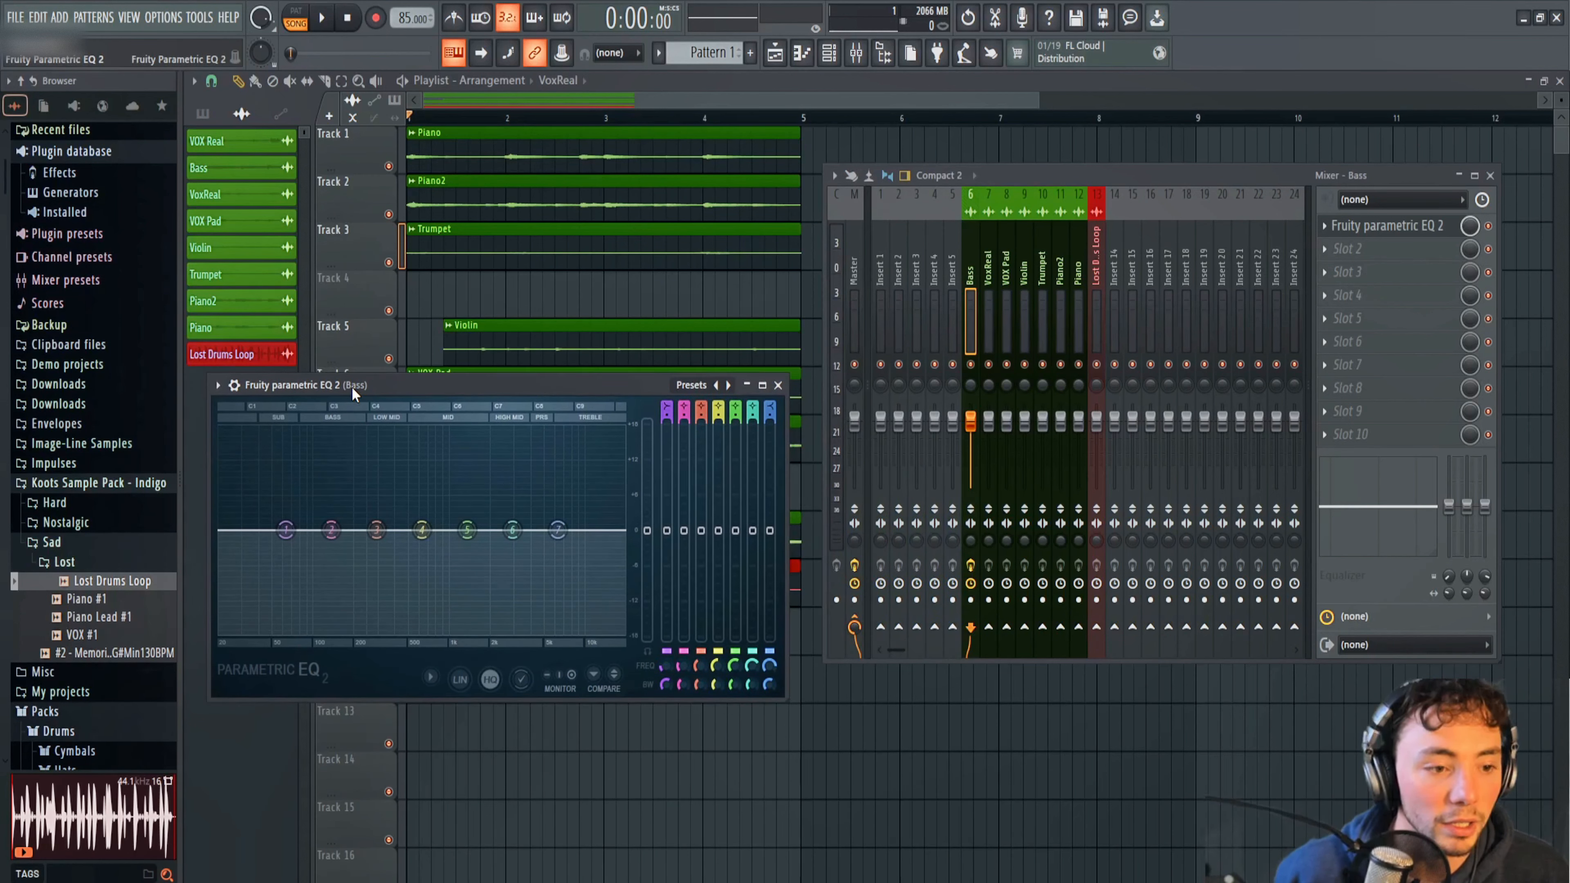
# Add Fruity Parametric EQ 2 to the Piano mixer track and align its window next to the Bass EQ.
pyautogui.click(1063, 273)
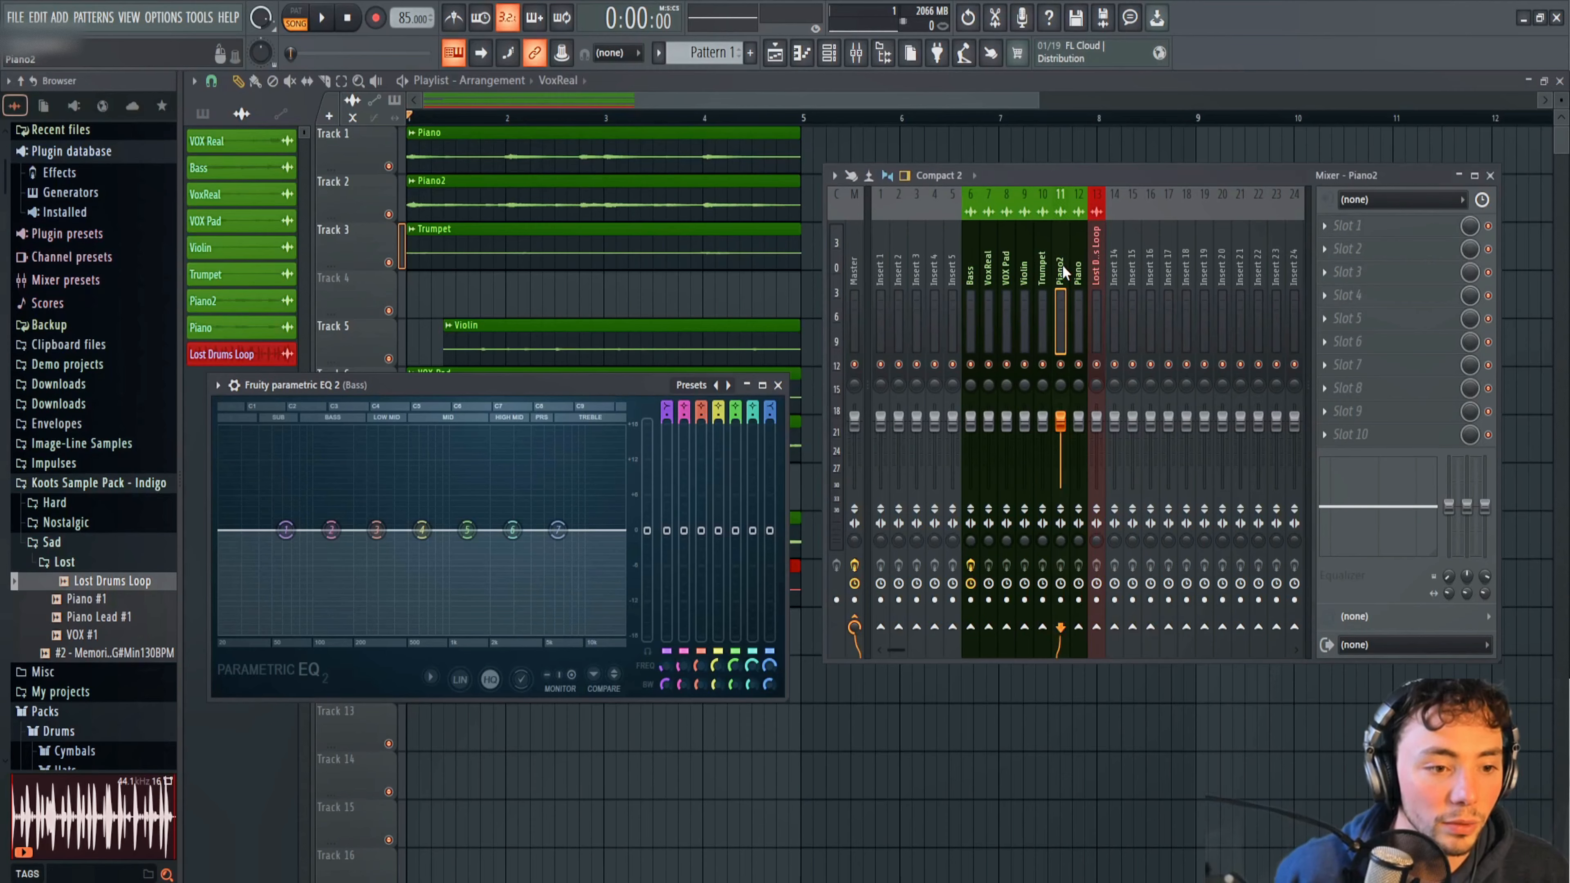
pyautogui.click(1338, 241)
pyautogui.moveTo(1359, 247)
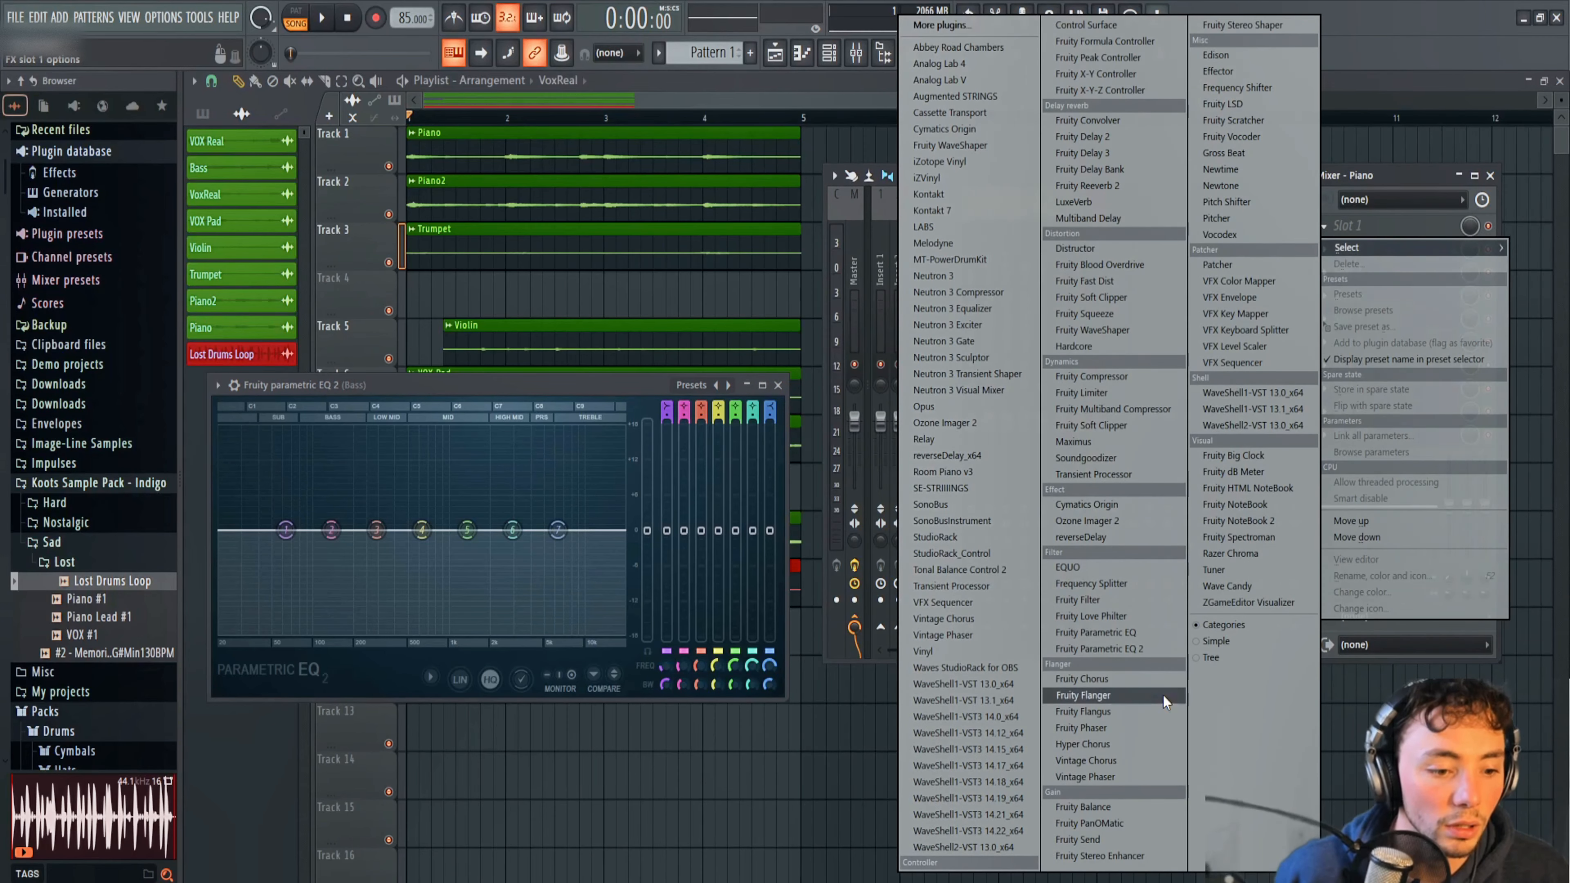
pyautogui.click(1141, 647)
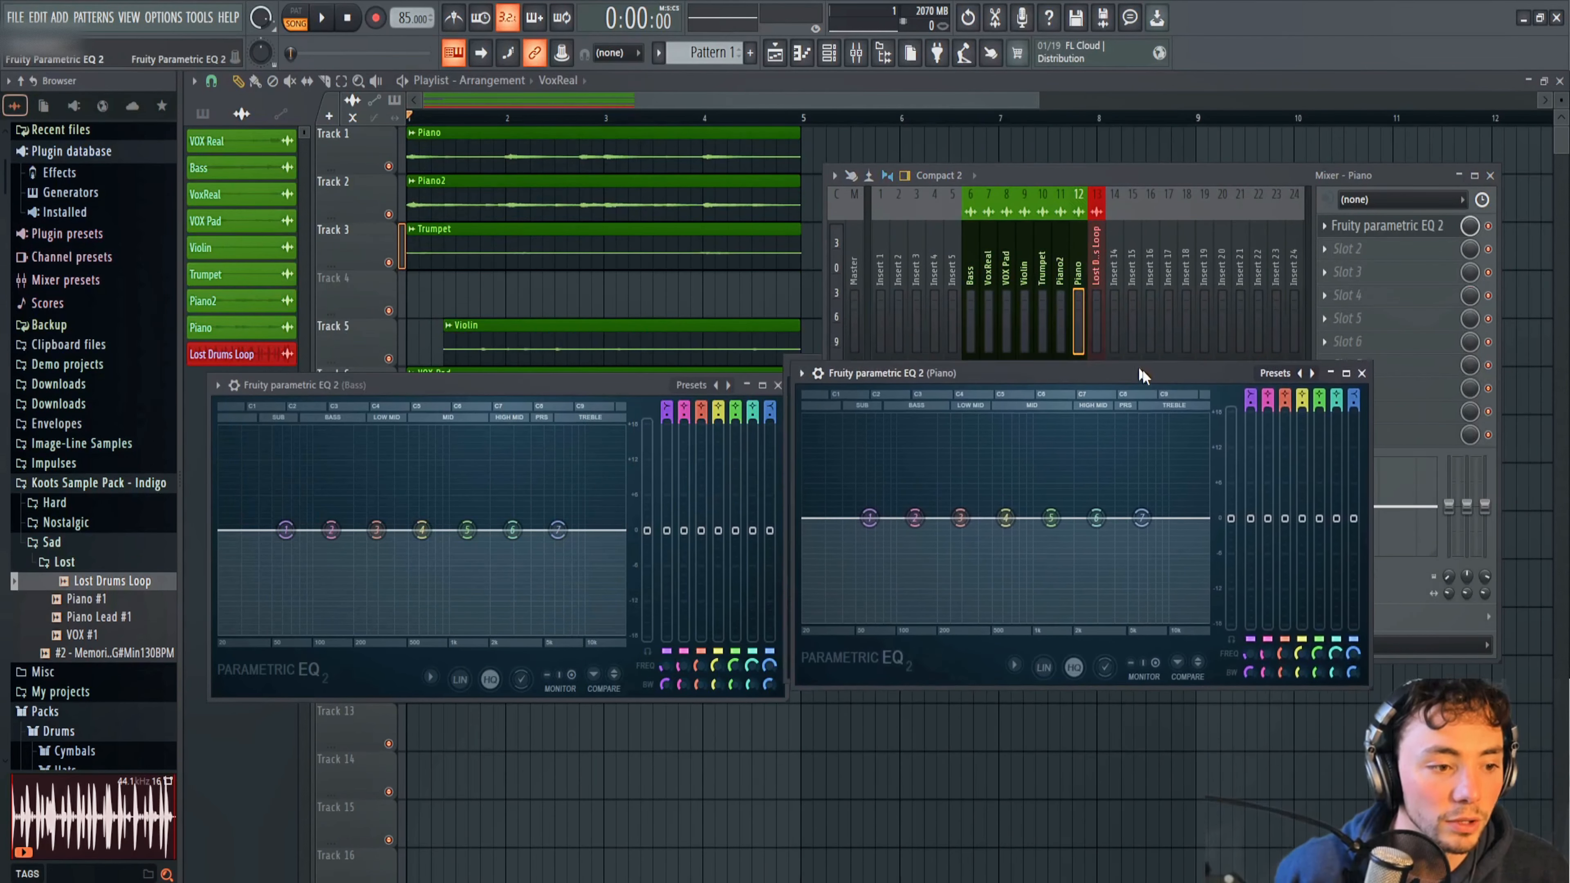
pyautogui.moveTo(1141, 369)
pyautogui.mouseDown()
pyautogui.moveTo(1157, 393)
pyautogui.moveTo(1144, 390)
pyautogui.mouseUp()
# Mute the Piano2, Trumpet, Violin, VOX Pad, VoxReal and Lost Drums Loop playlist tracks, leaving Piano and Bass active.
pyautogui.press('F12')
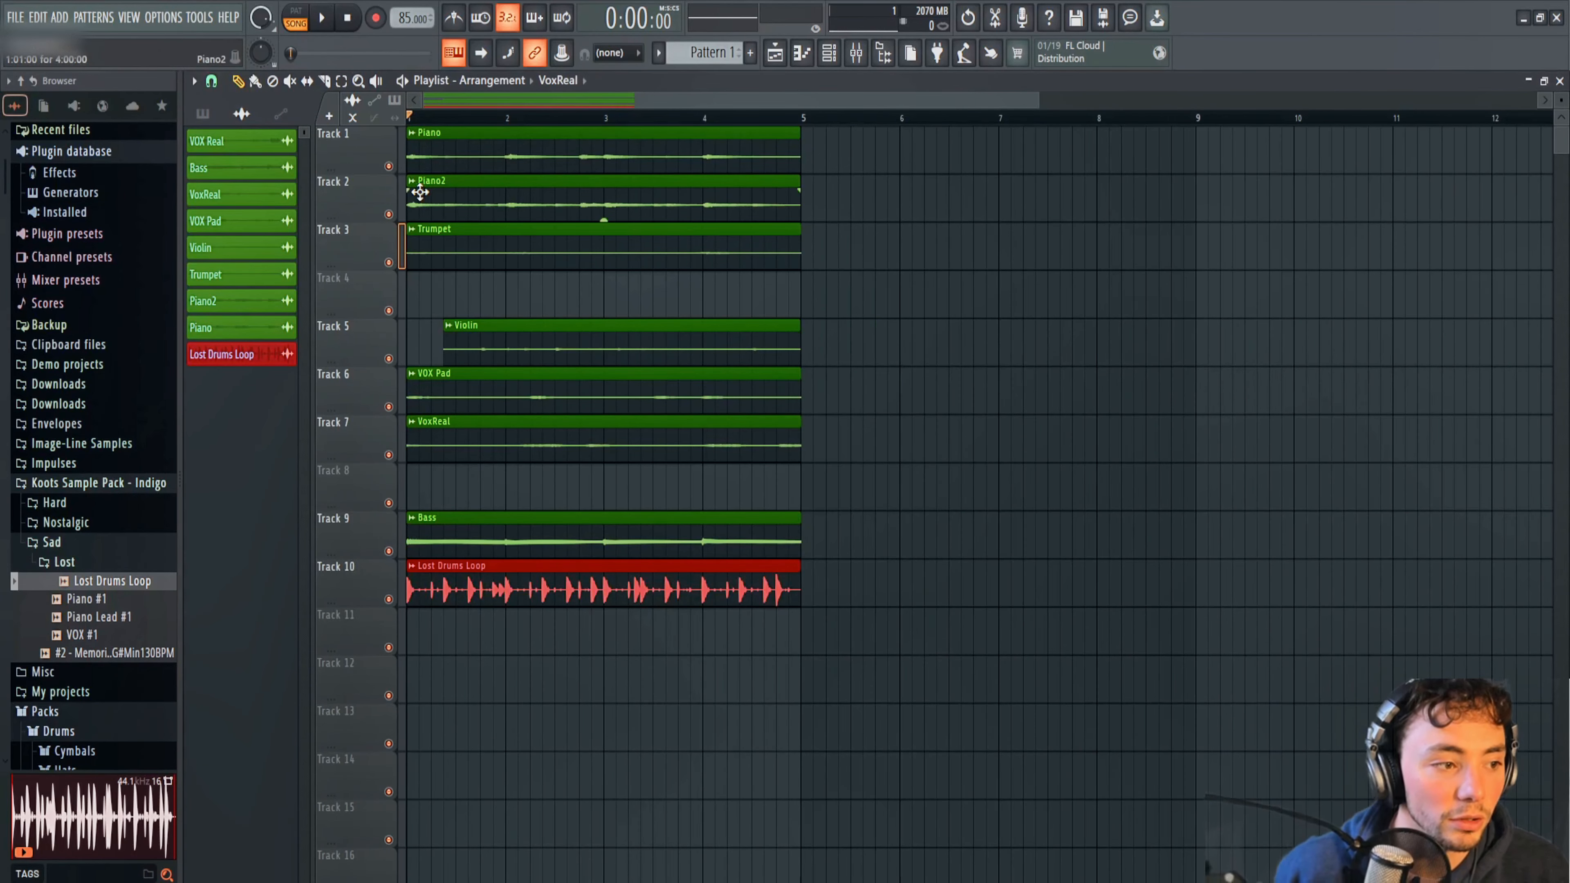
pyautogui.click(388, 213)
pyautogui.click(388, 262)
pyautogui.click(387, 358)
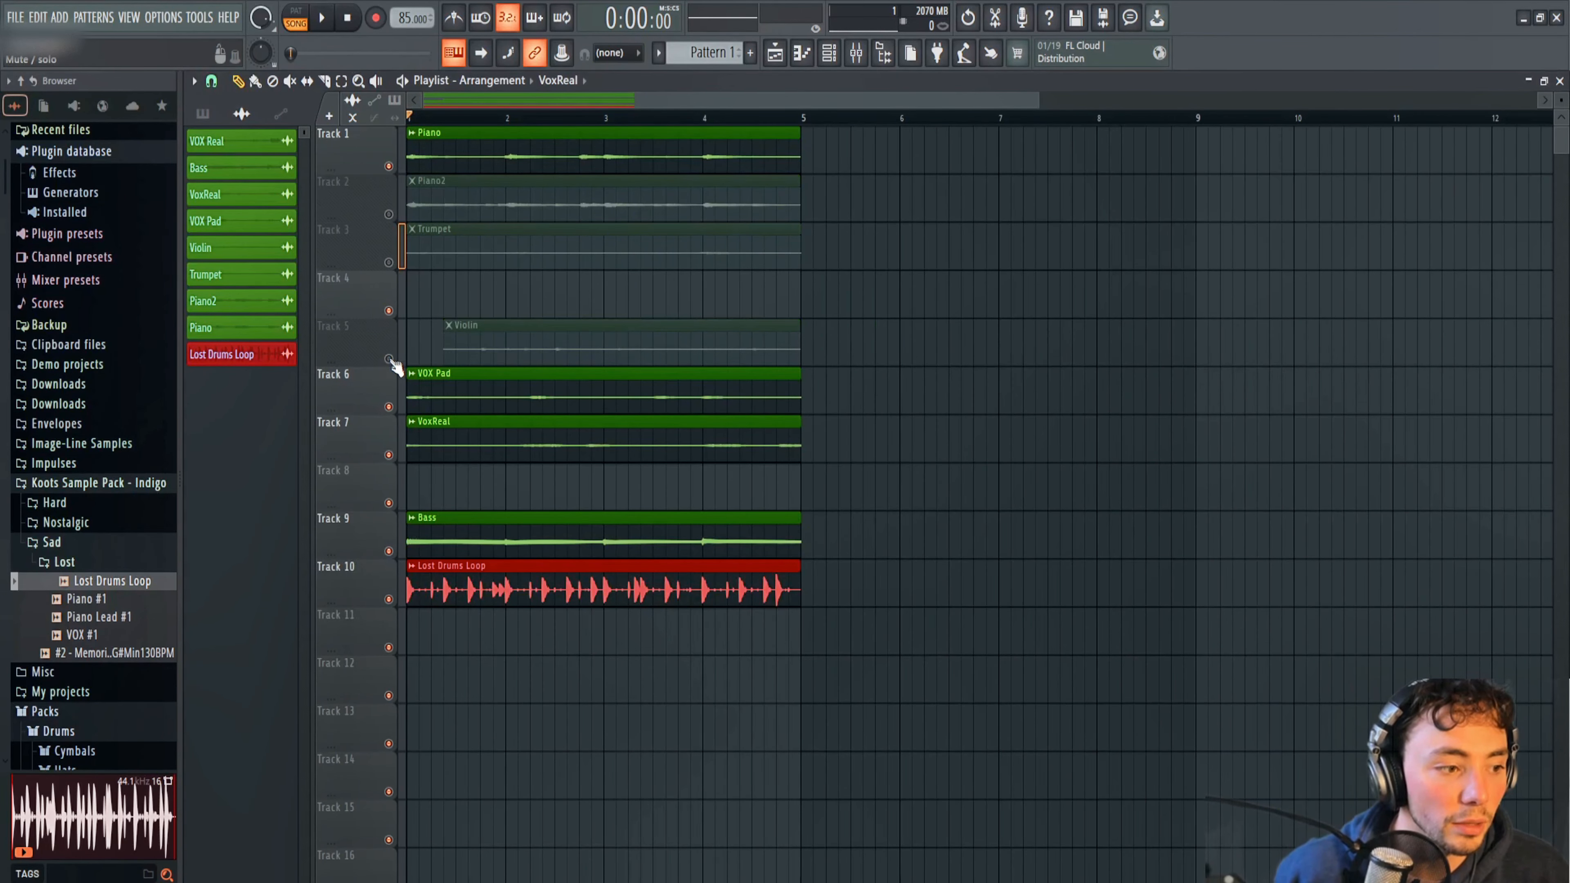
pyautogui.click(388, 407)
pyautogui.click(388, 455)
pyautogui.click(389, 600)
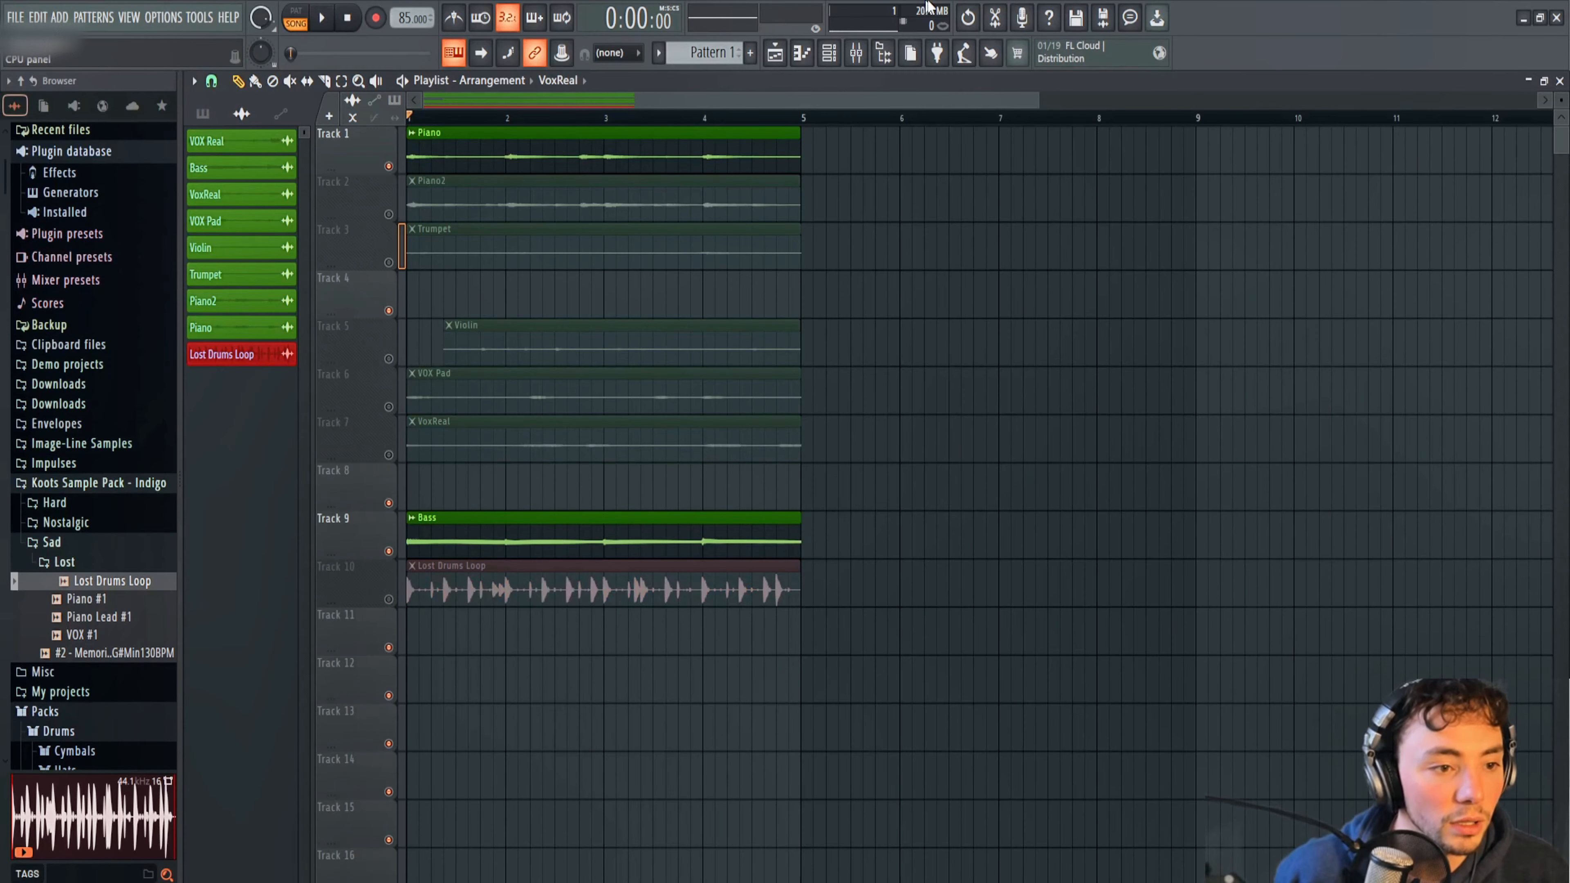
# Reopen the Bass and Piano EQs side by side and play the loop to compare their frequency spectra.
pyautogui.press('F9')
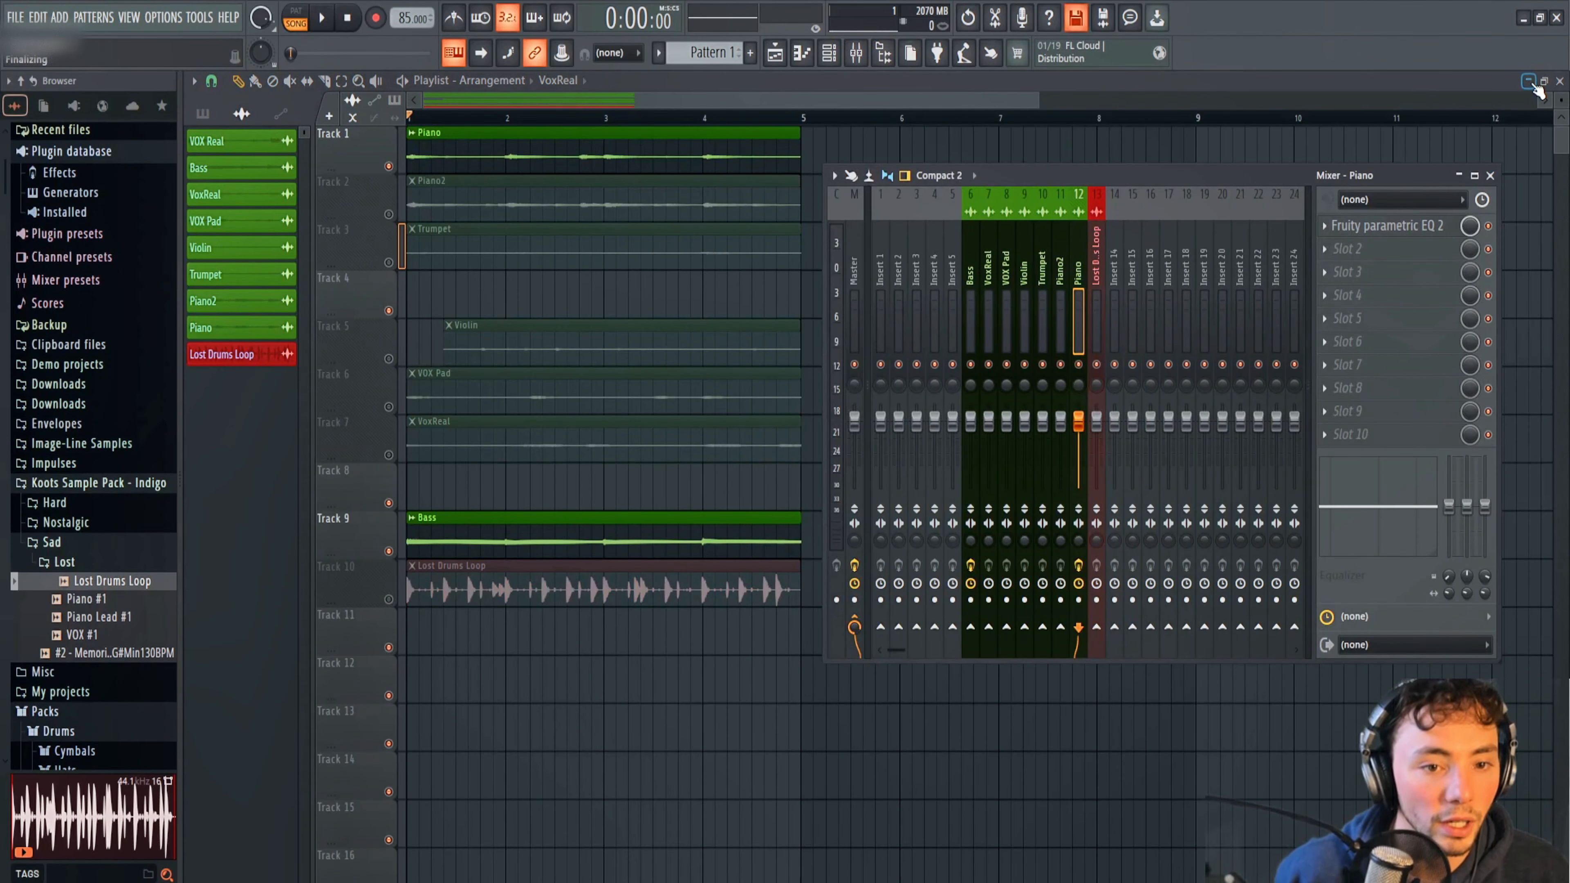
pyautogui.click(968, 259)
pyautogui.click(1379, 230)
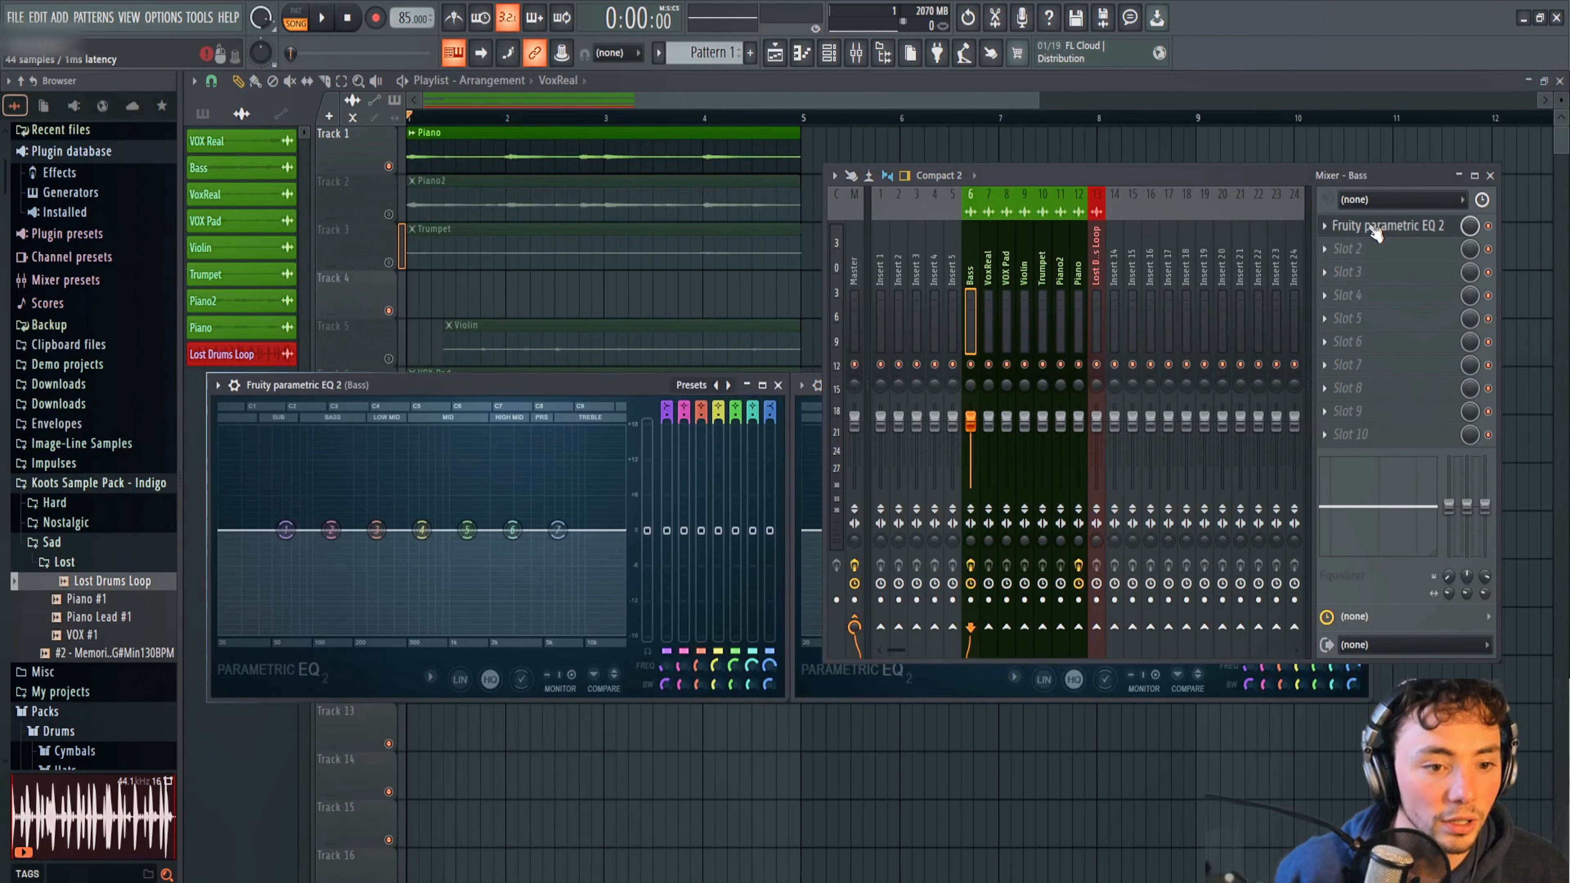
pyautogui.click(921, 671)
pyautogui.press('space')
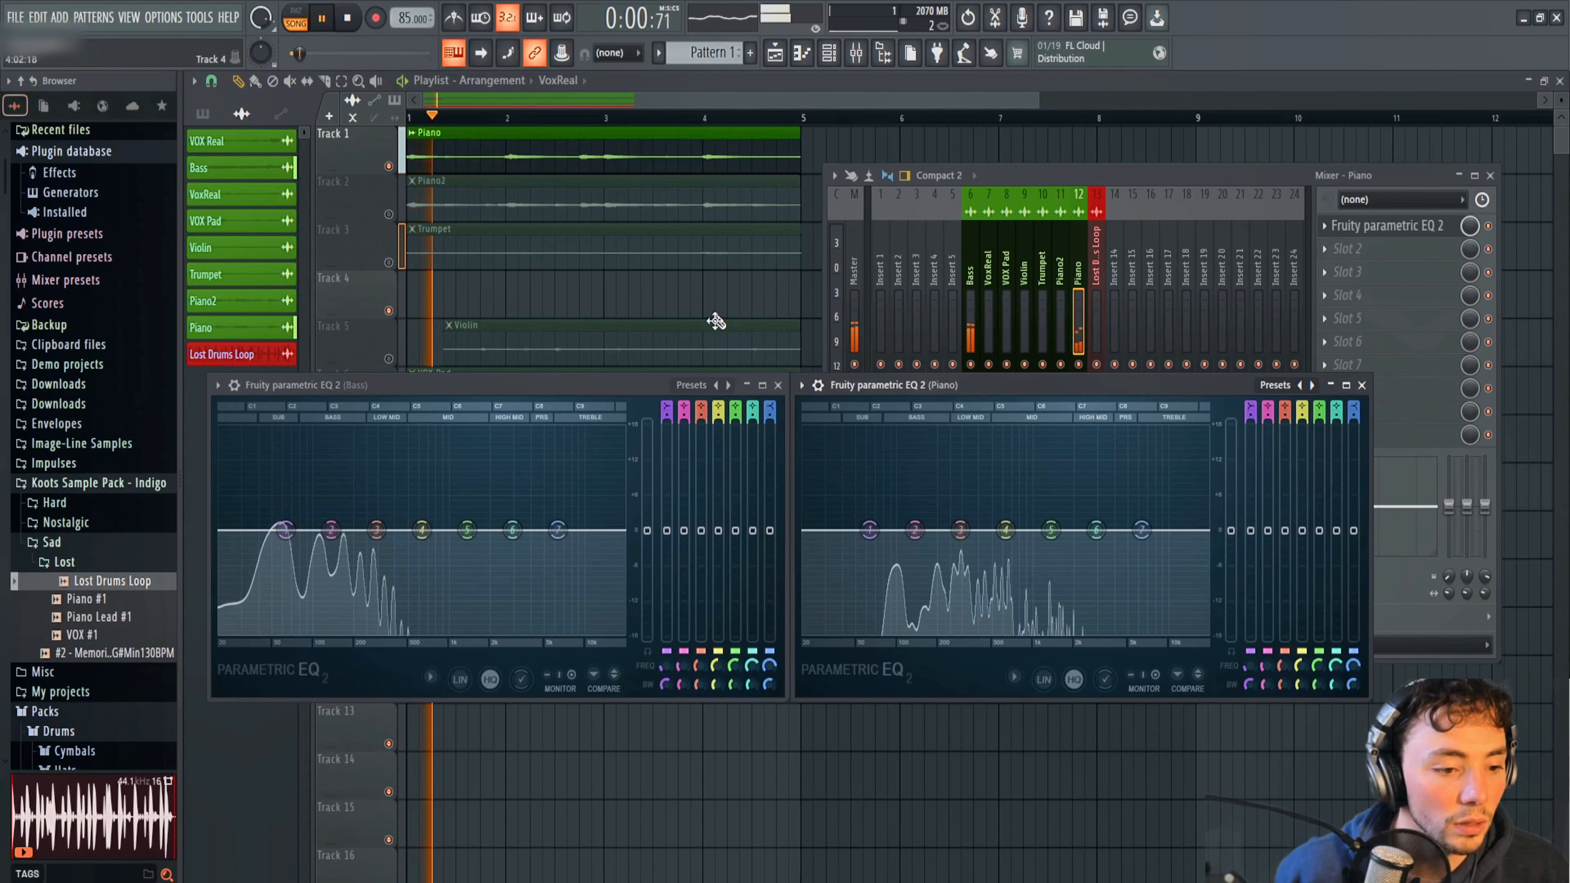
# Stop playback and shift band 2 in the Bass EQ slightly higher in frequency, keeping its gain almost flat.
pyautogui.press('space')
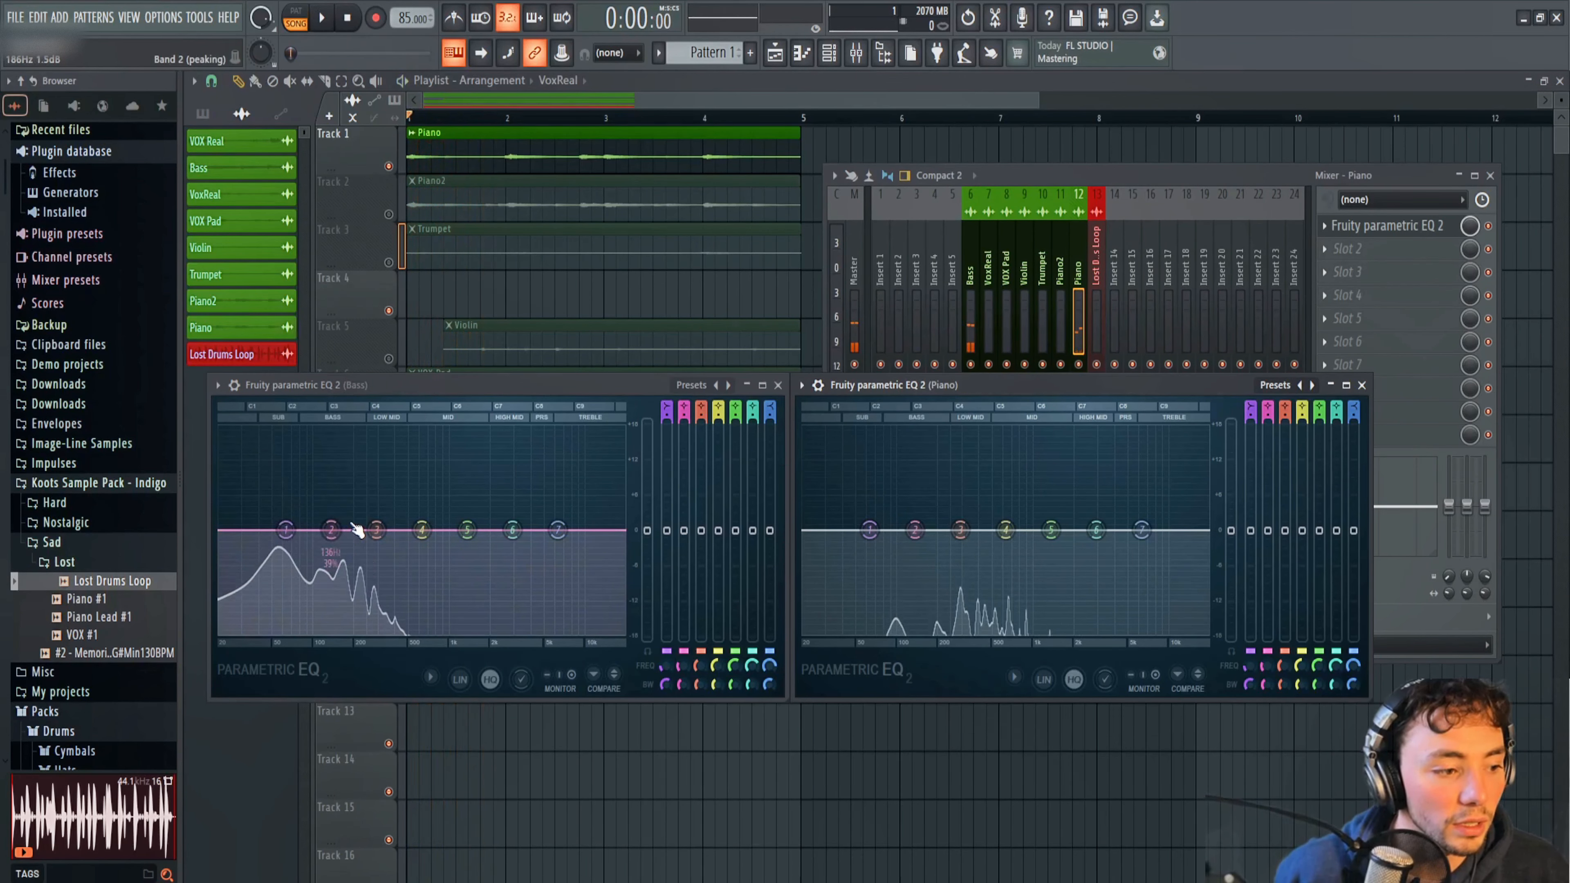
pyautogui.moveTo(354, 534)
pyautogui.mouseDown()
pyautogui.moveTo(360, 475)
pyautogui.moveTo(336, 532)
pyautogui.mouseUp()
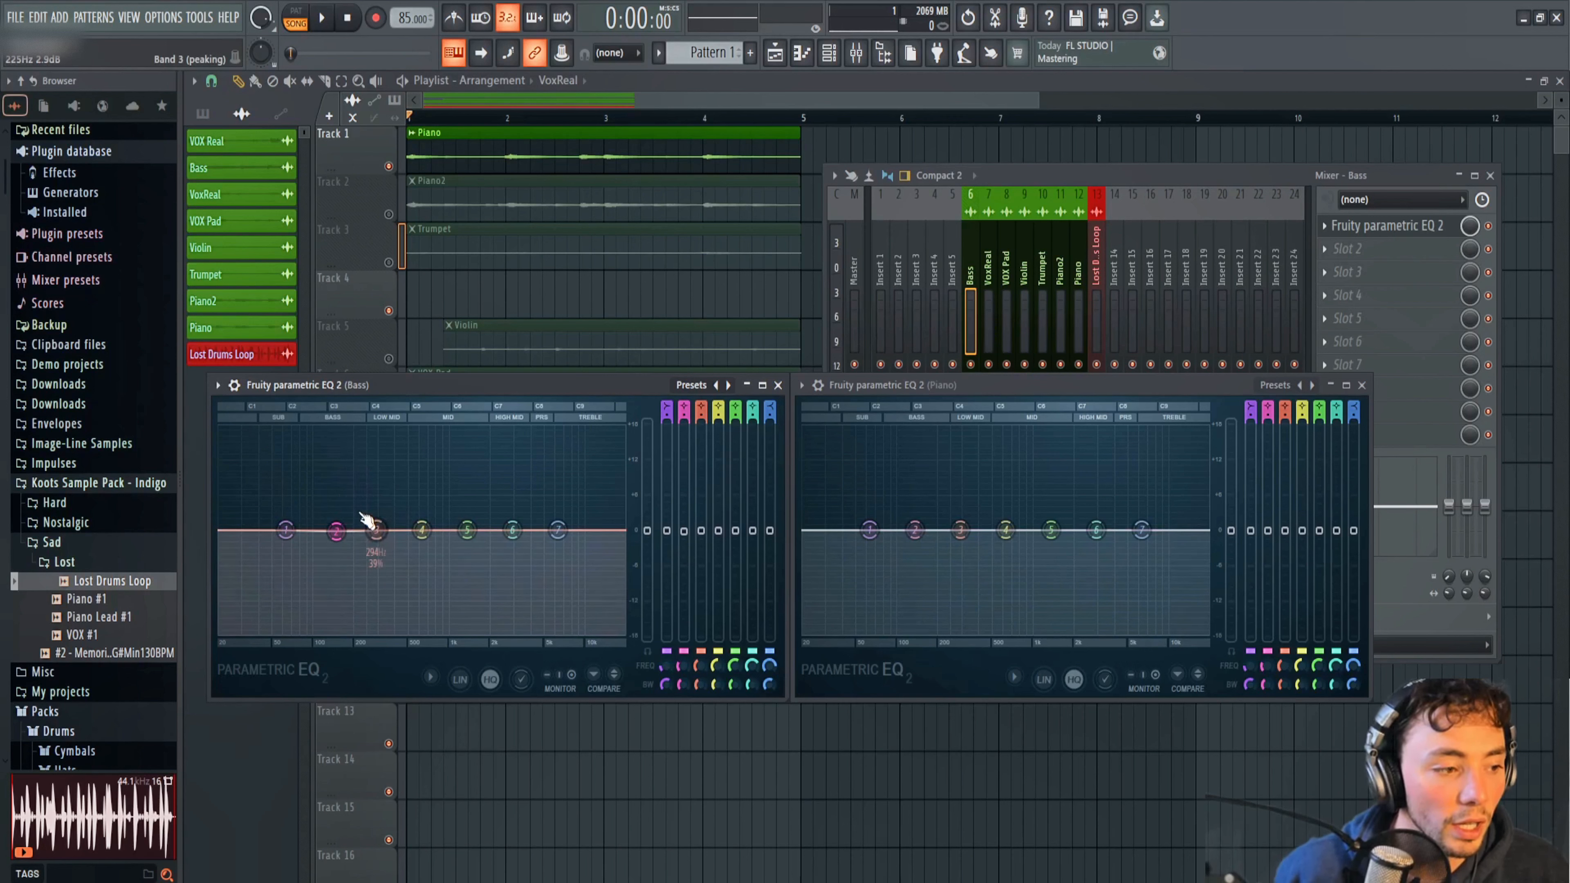
pyautogui.press('space')
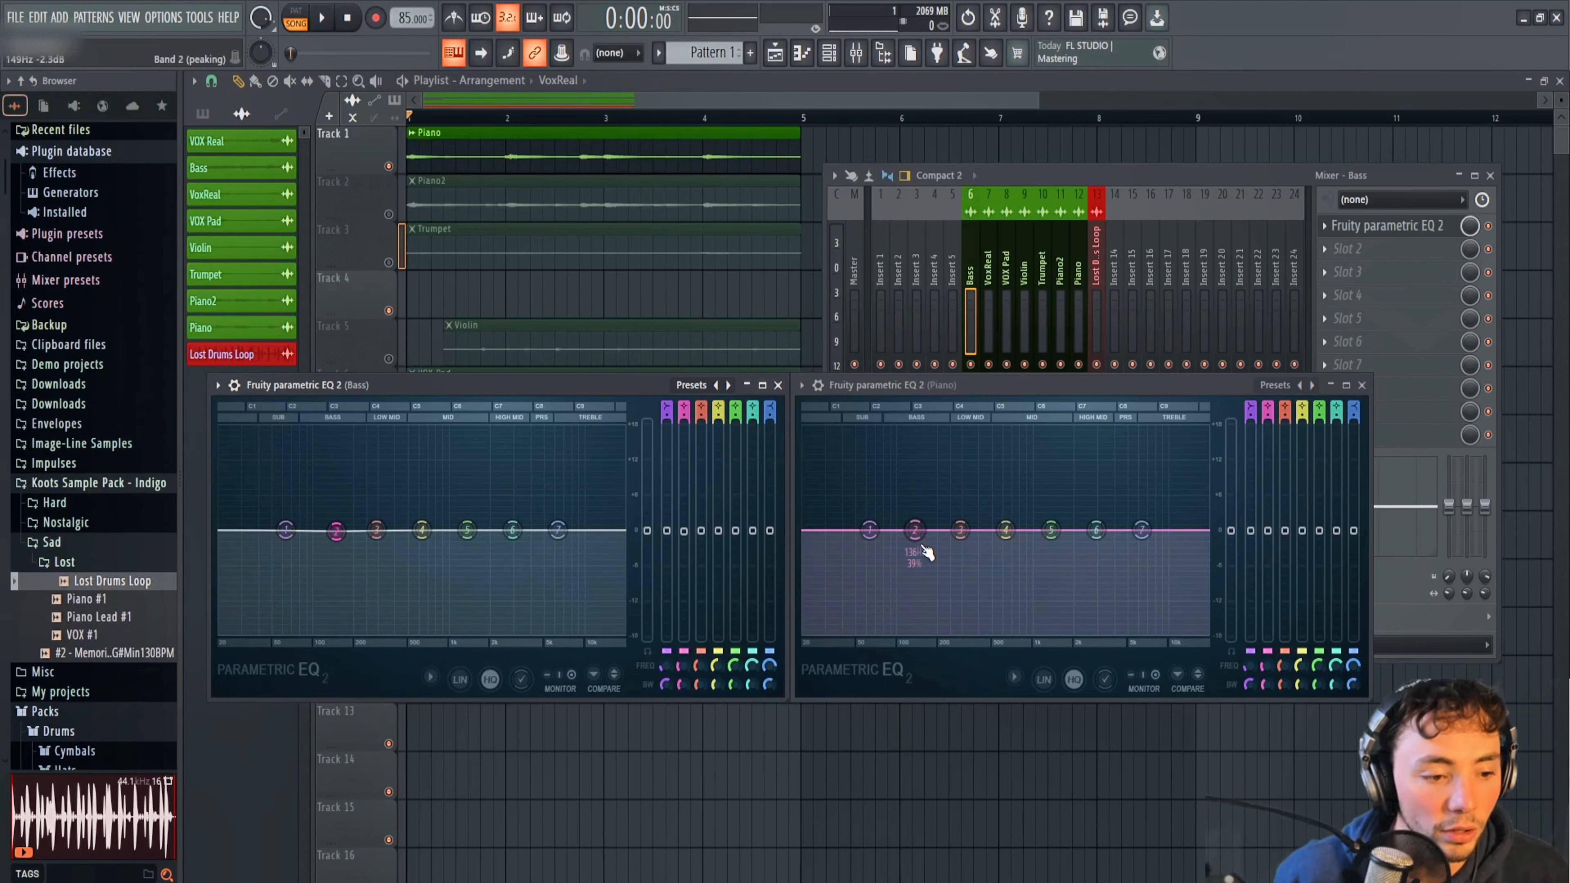
pyautogui.press('space')
# Boost band 3 of the Piano EQ steeply around 262 Hz while the loop plays, and pull it down to a slight cut.
pyautogui.moveTo(960, 538); pyautogui.dragTo(953, 433)
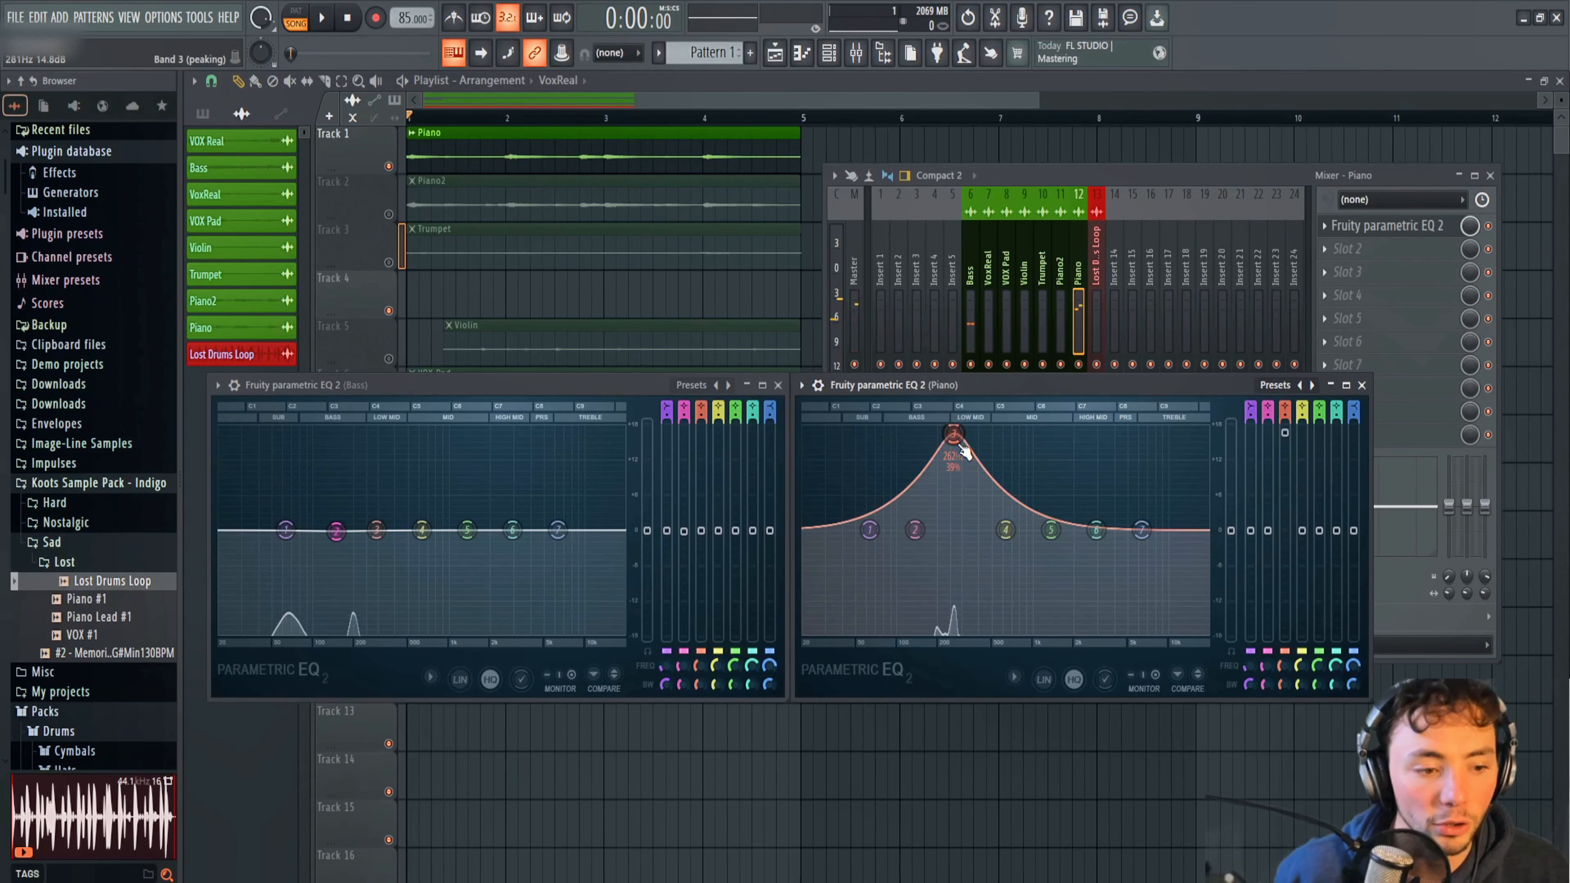
pyautogui.press('space')
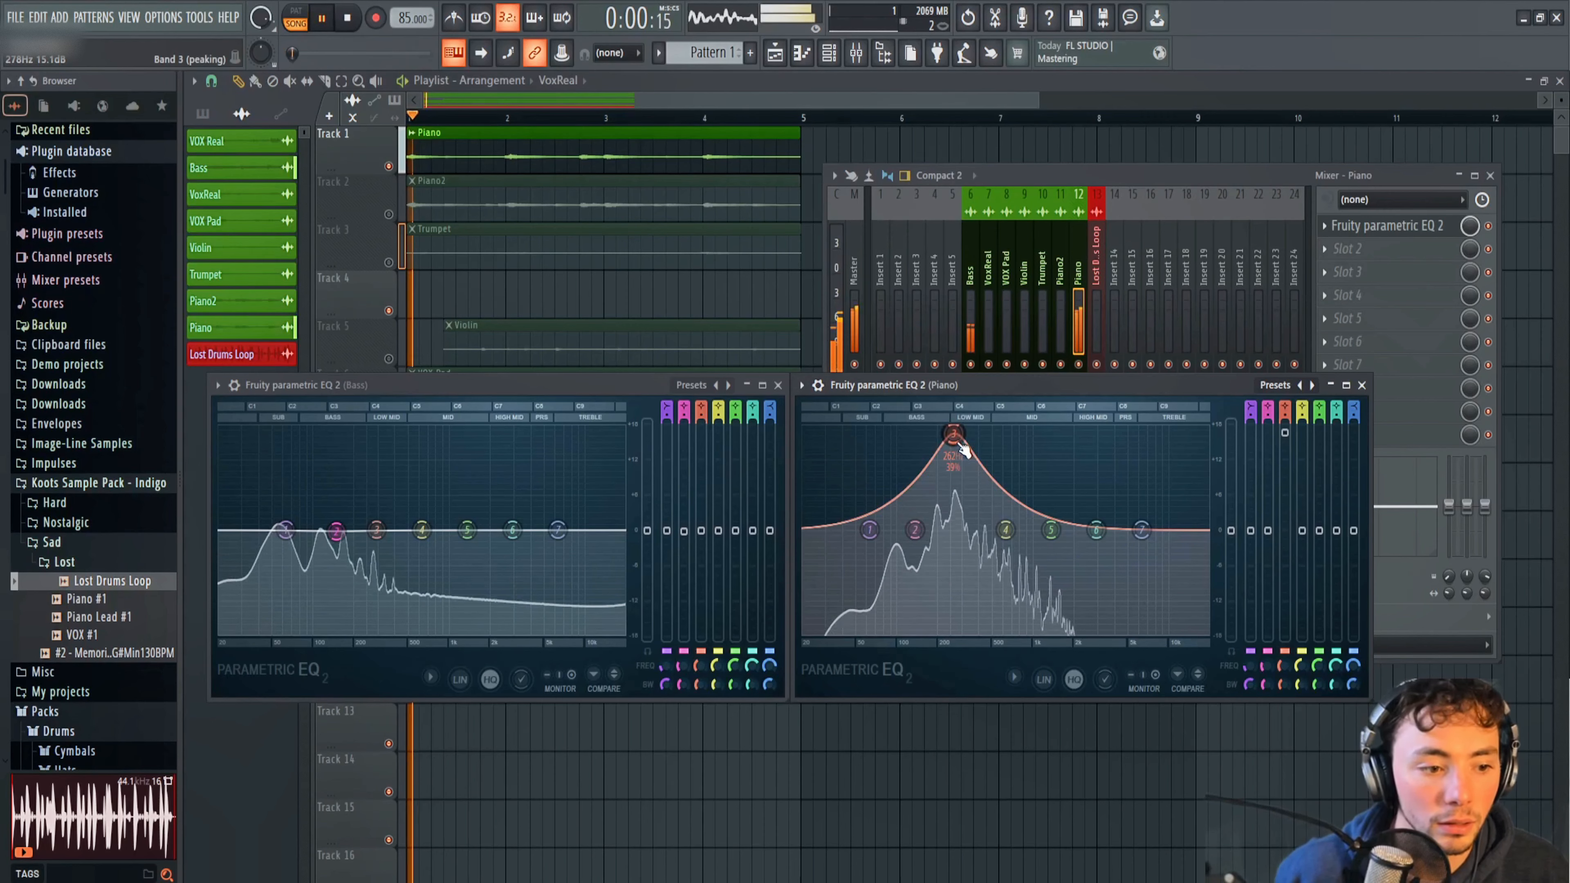
pyautogui.moveTo(961, 443); pyautogui.dragTo(955, 542)
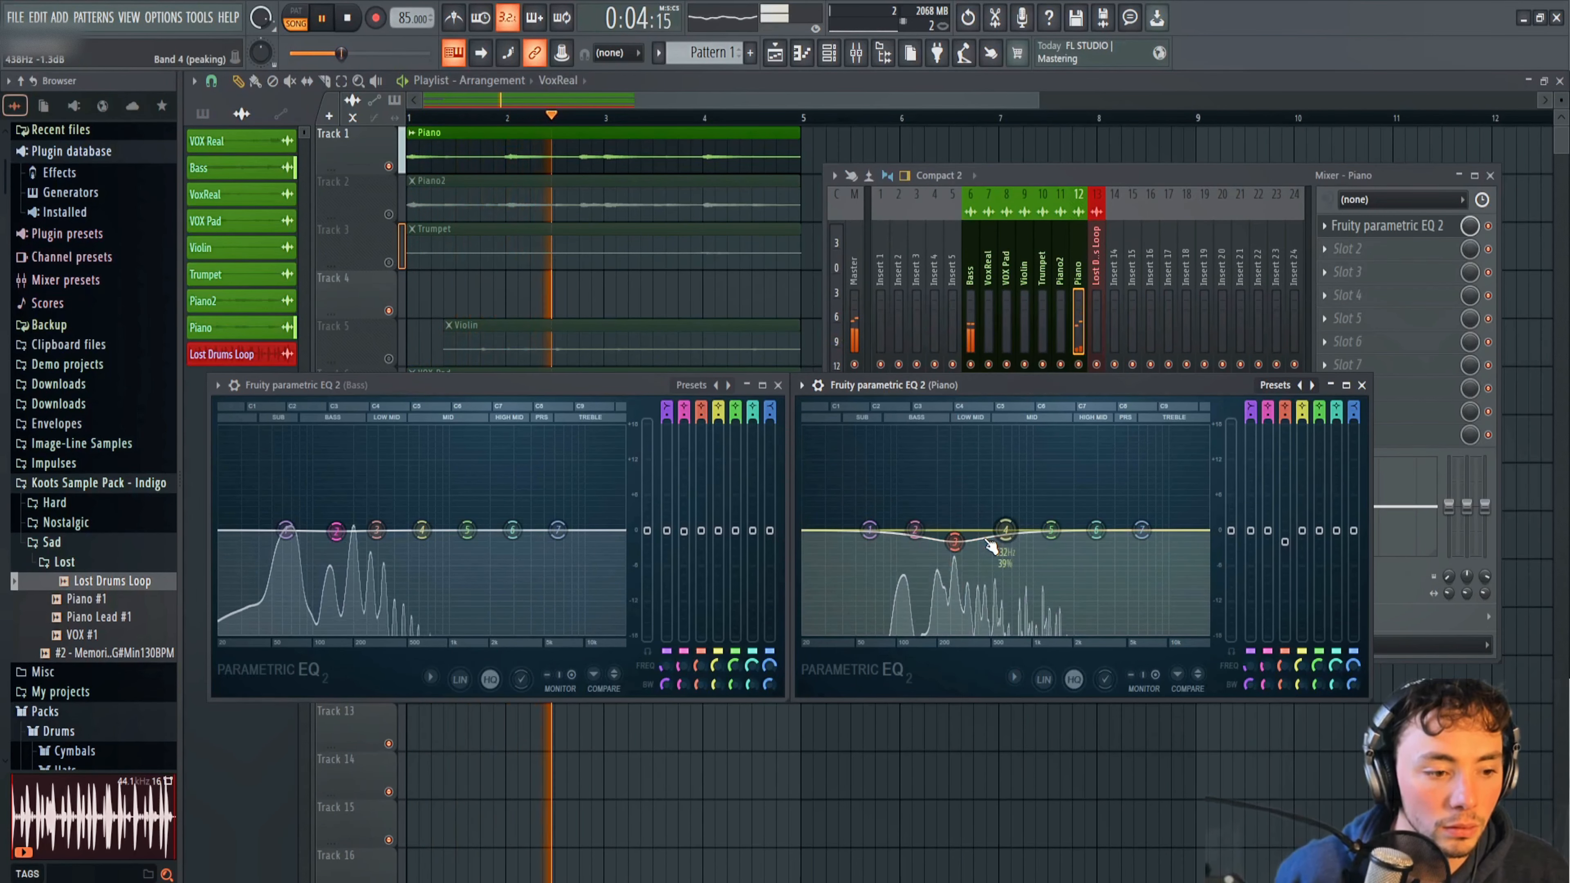
pyautogui.press('space')
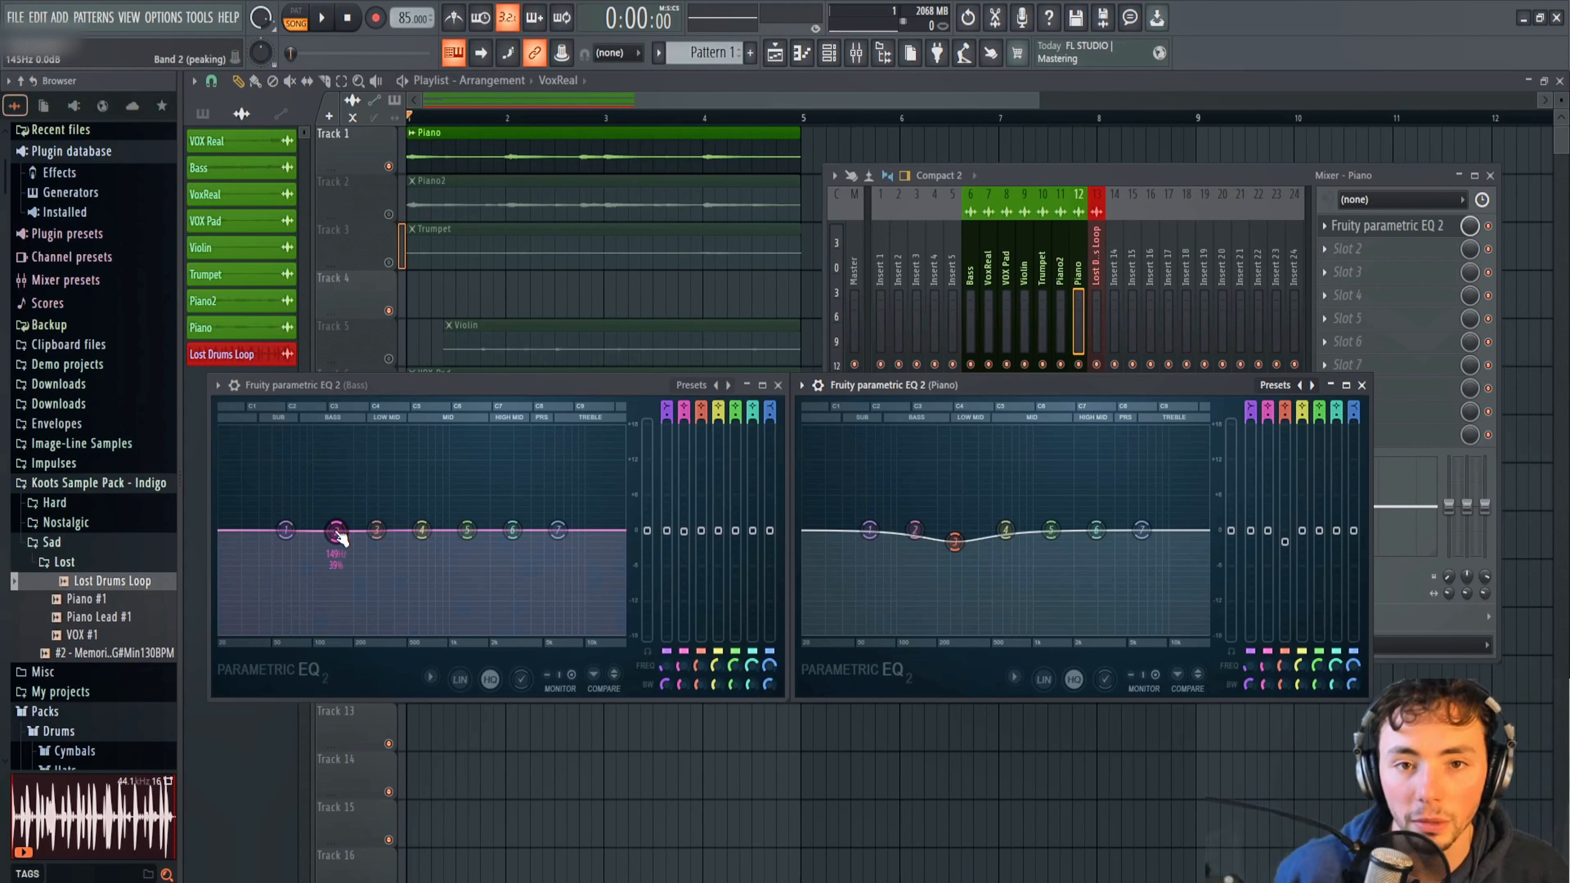
# During playback, cut Bass EQ bands 2 and 3, with band 3 at -4.4 dB and 271 Hz, and slightly boost Piano EQ bands 3 and 4.
pyautogui.press('space')
pyautogui.moveTo(337, 530); pyautogui.dragTo(375, 558)
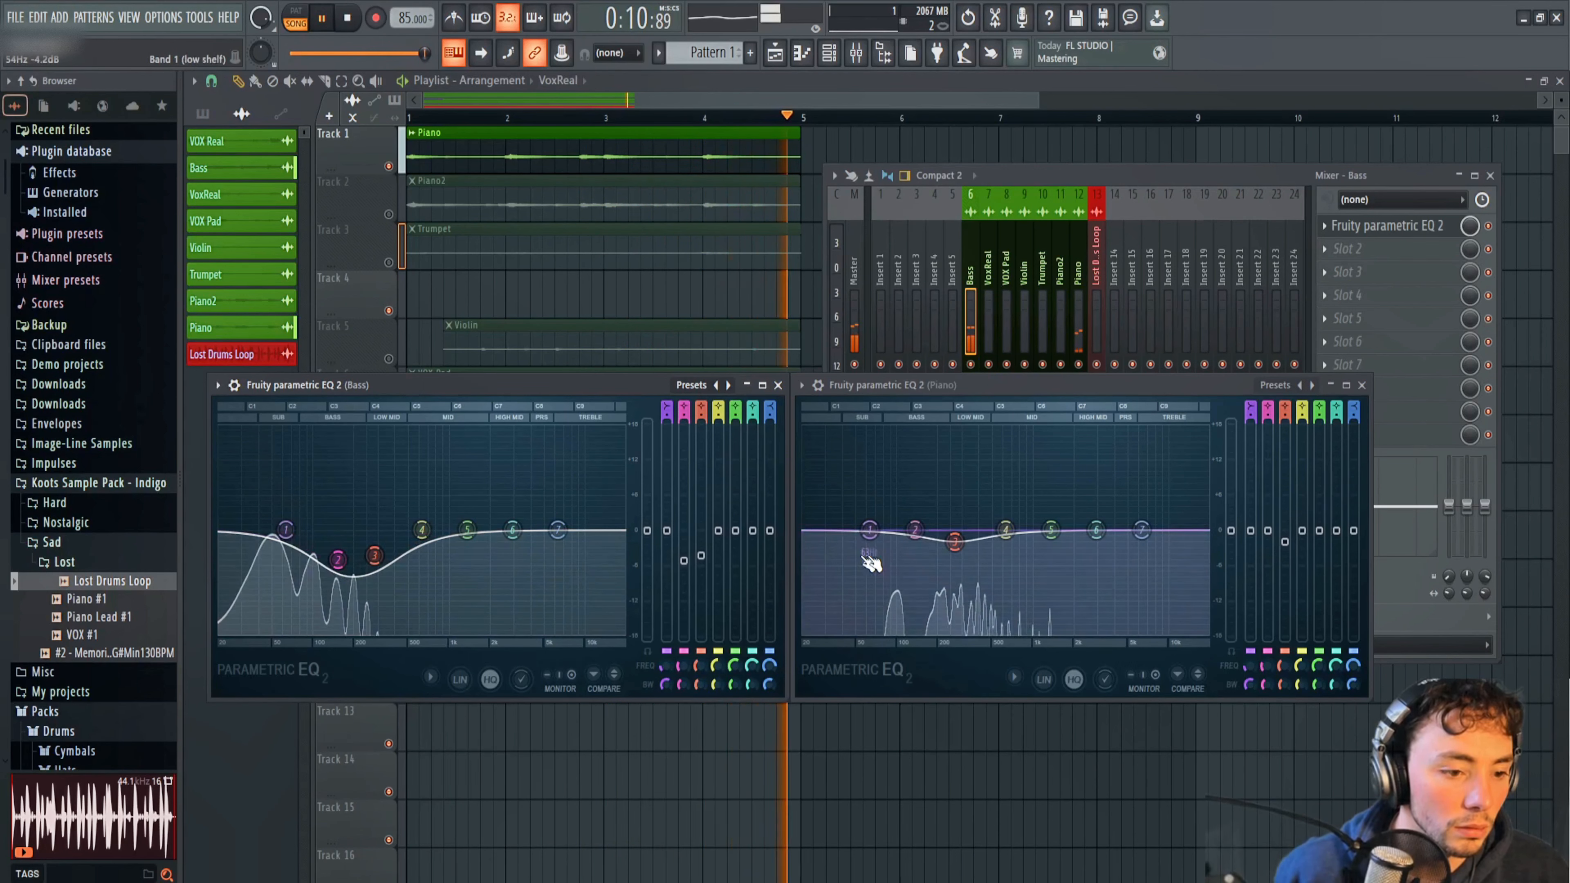
pyautogui.moveTo(955, 542); pyautogui.dragTo(1006, 526)
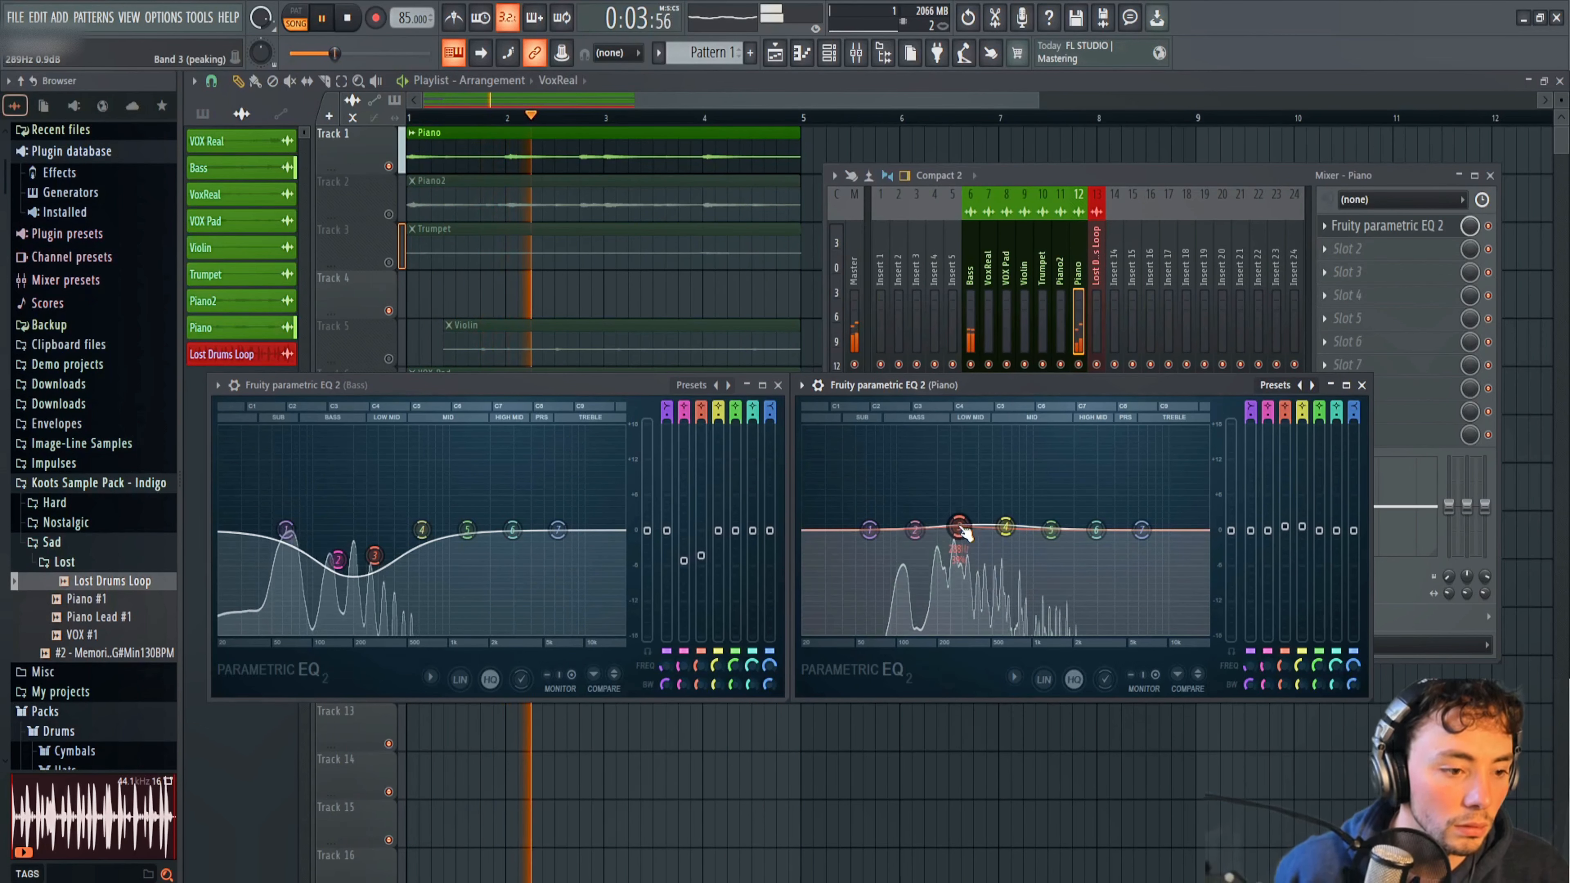
pyautogui.click(338, 560)
pyautogui.moveTo(338, 561); pyautogui.dragTo(372, 557)
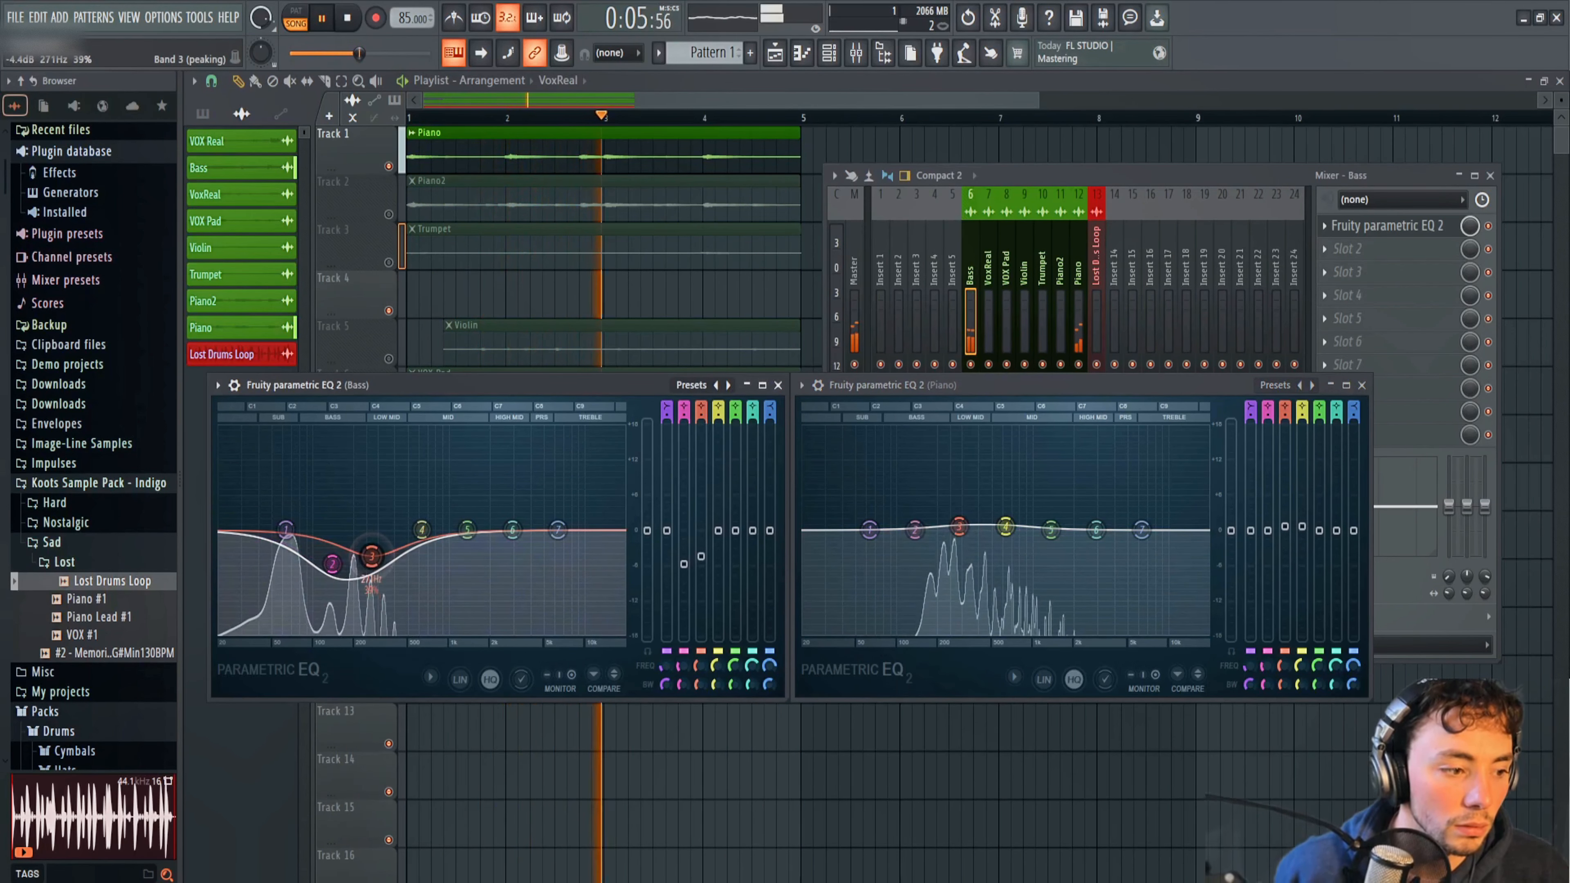
pyautogui.press('space')
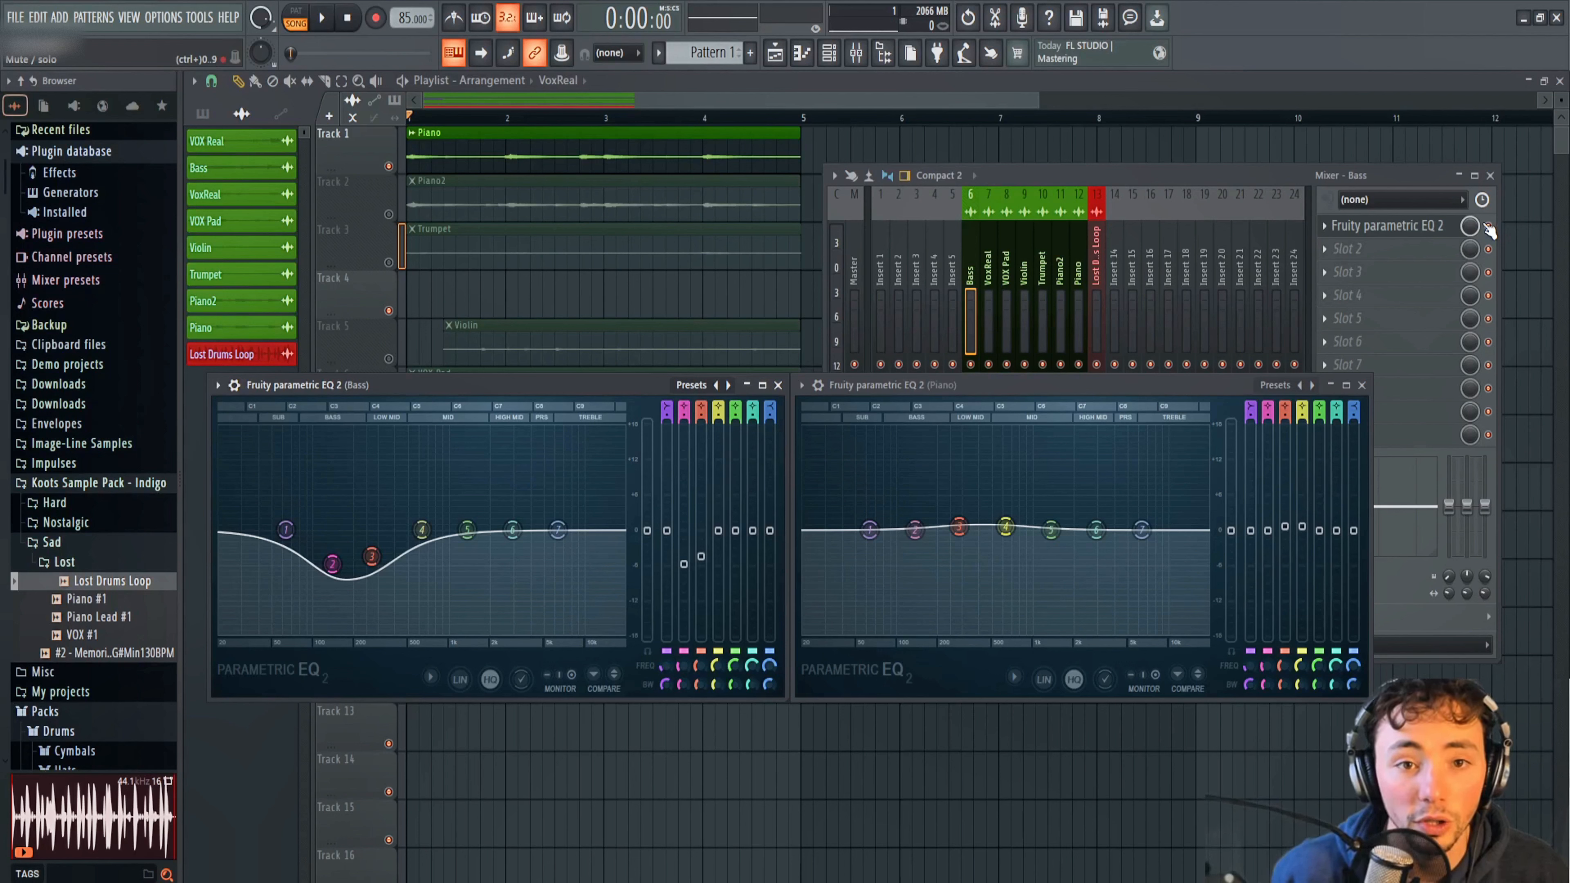
# Play the loop and compare the Bass sound with its Fruity Parametric EQ 2 bypassed and enabled.
pyautogui.press('space')
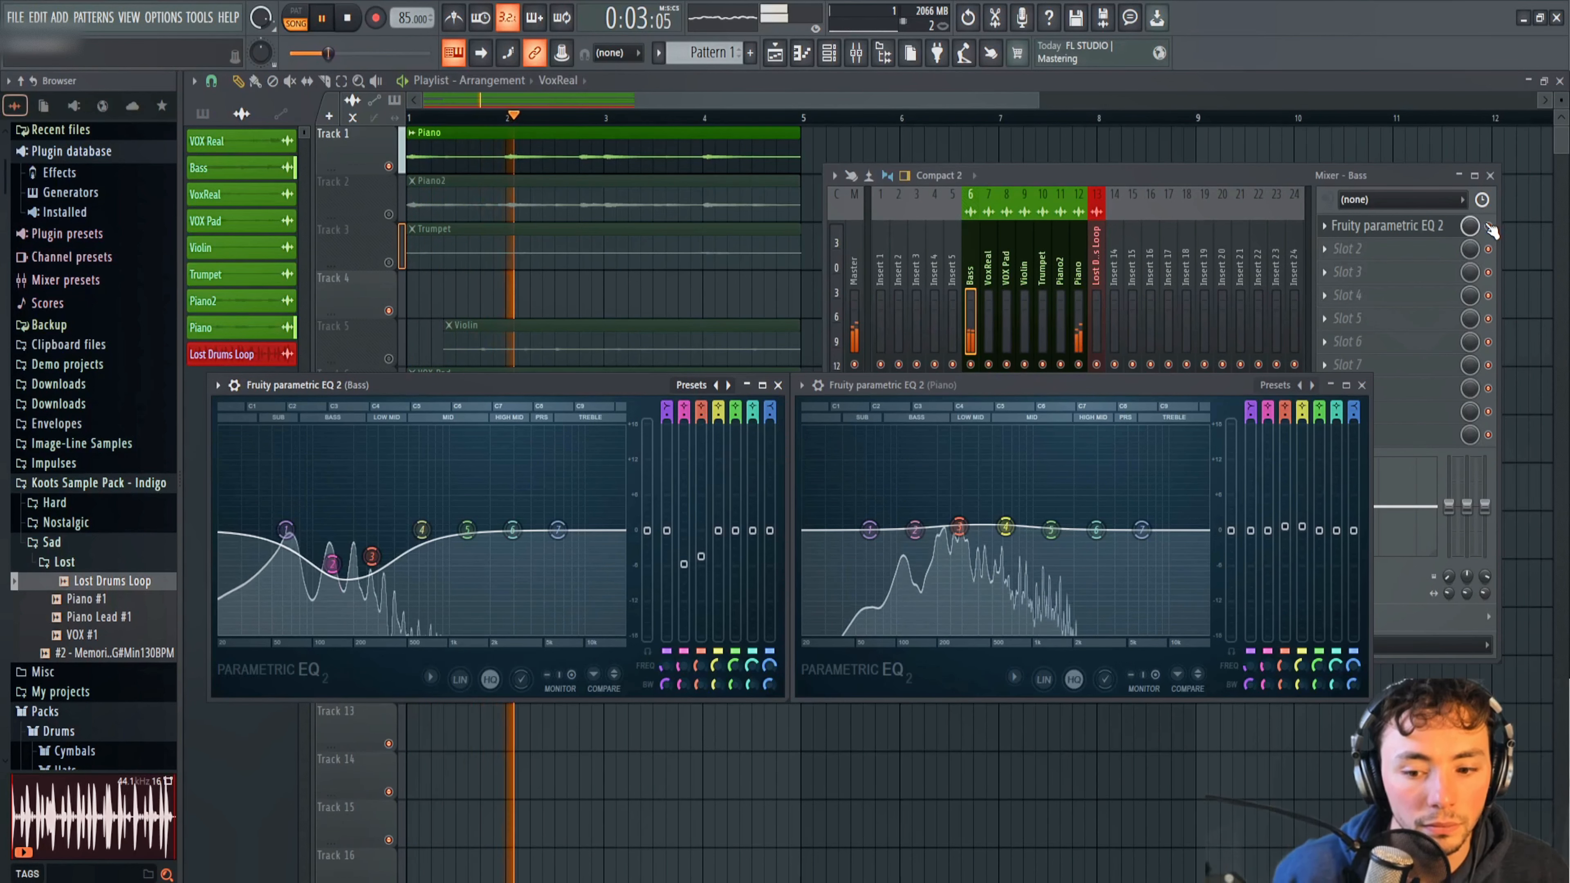
pyautogui.click(1488, 226)
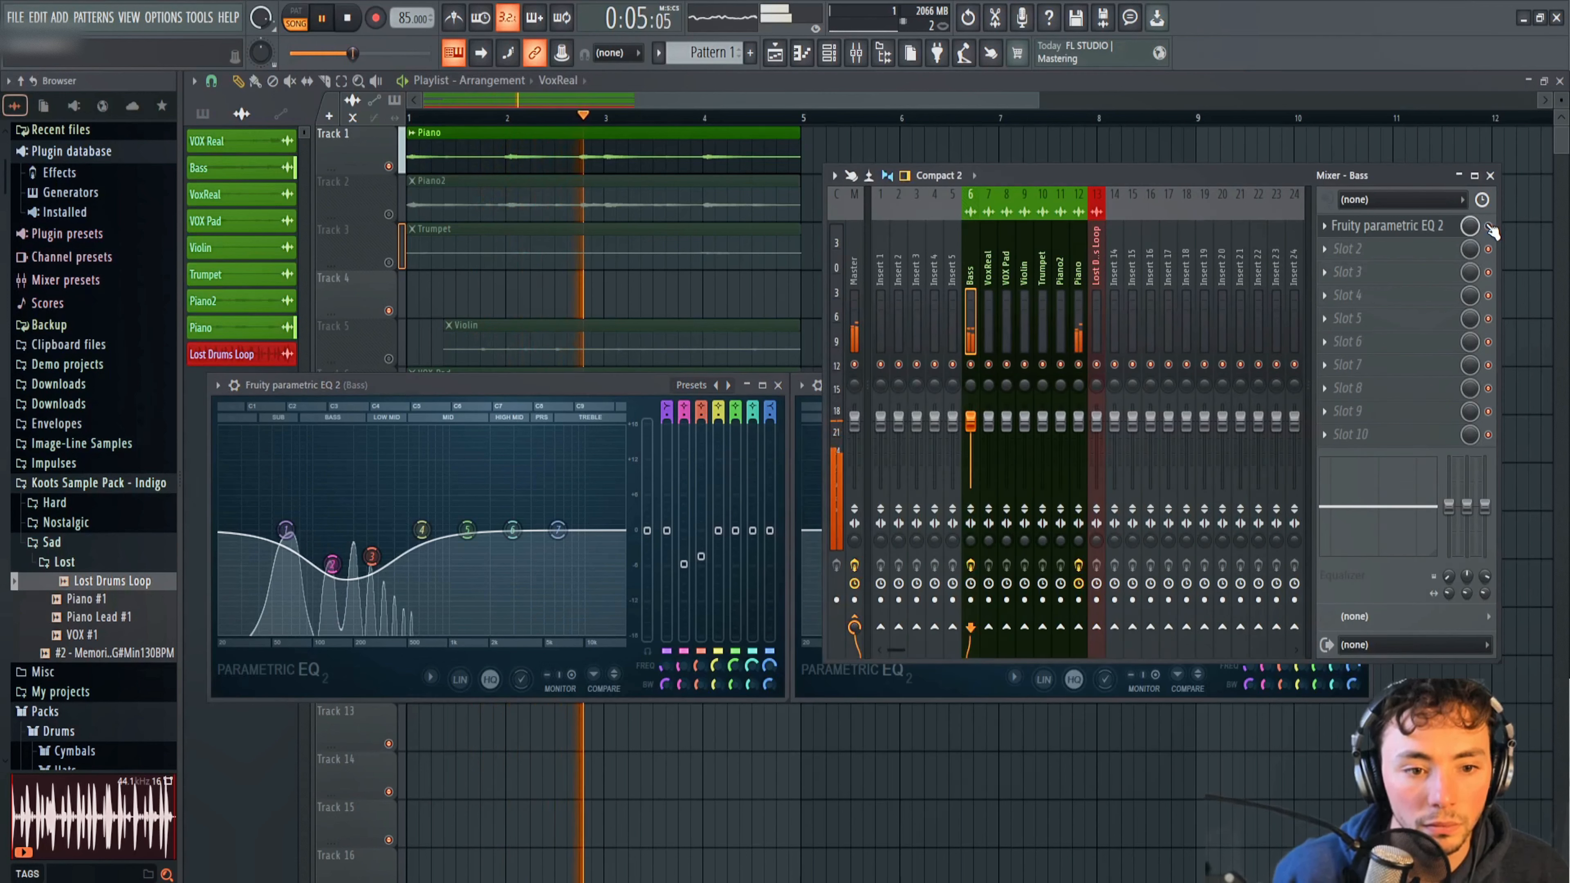
pyautogui.click(1488, 226)
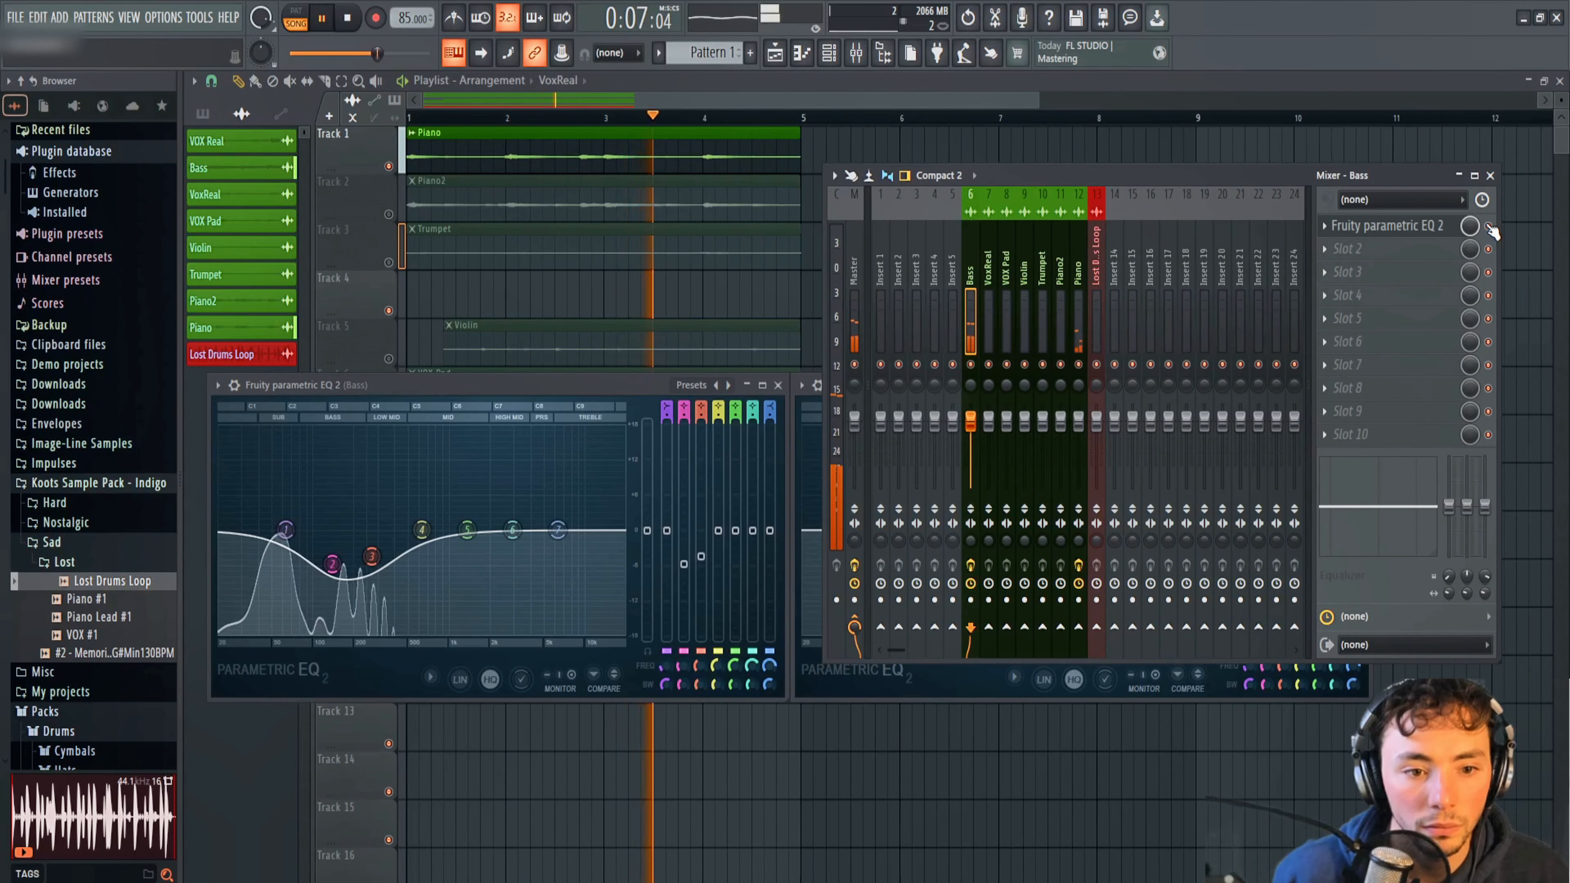
pyautogui.press('space')
pyautogui.press('space')
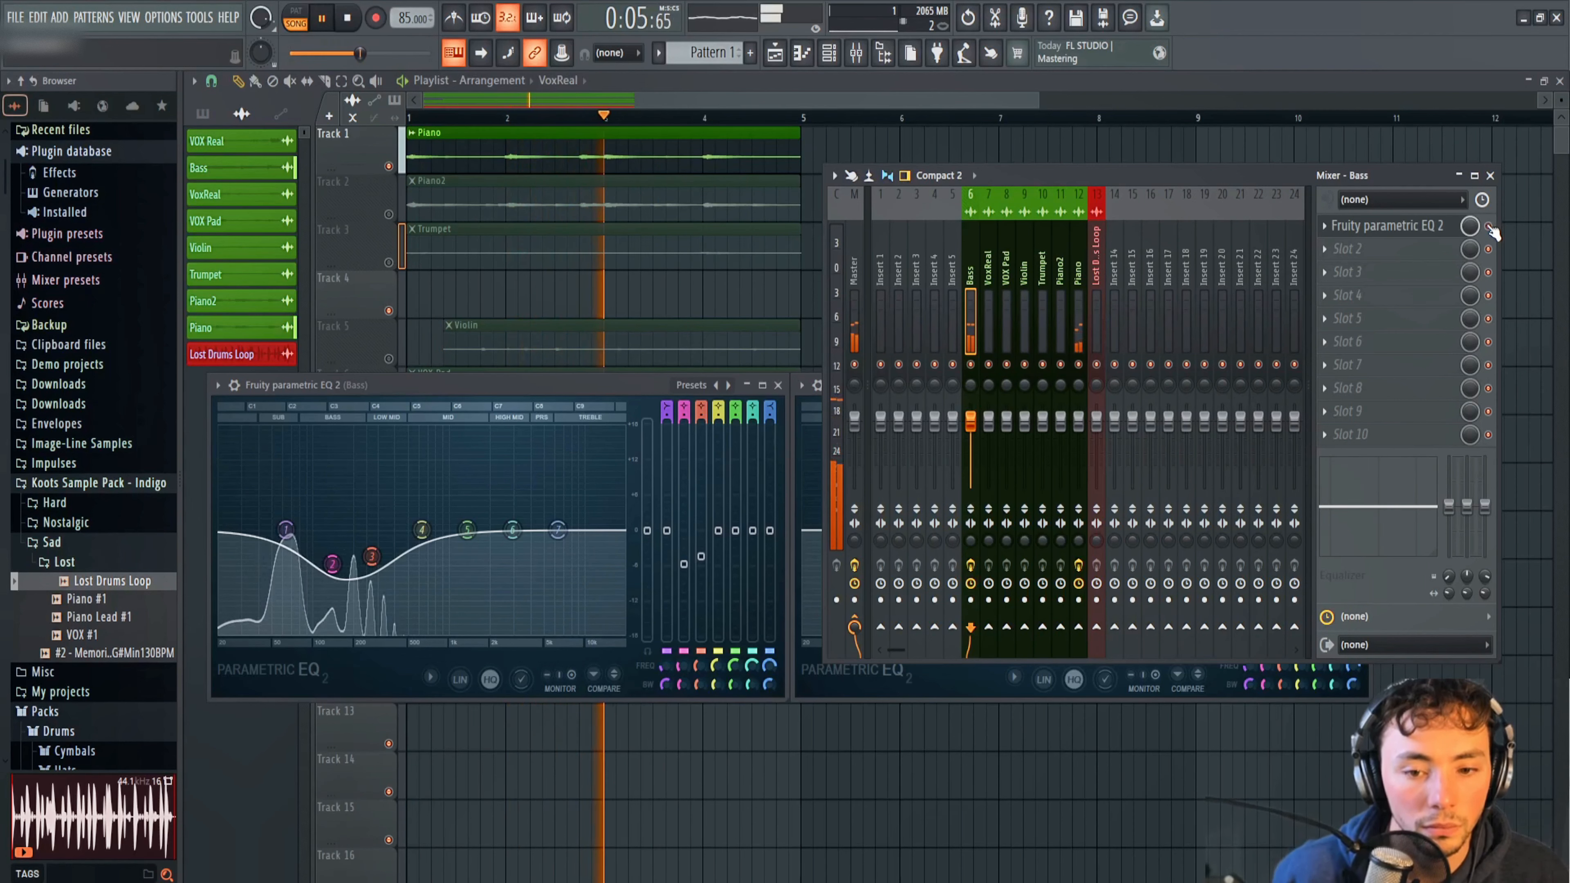
pyautogui.press('space')
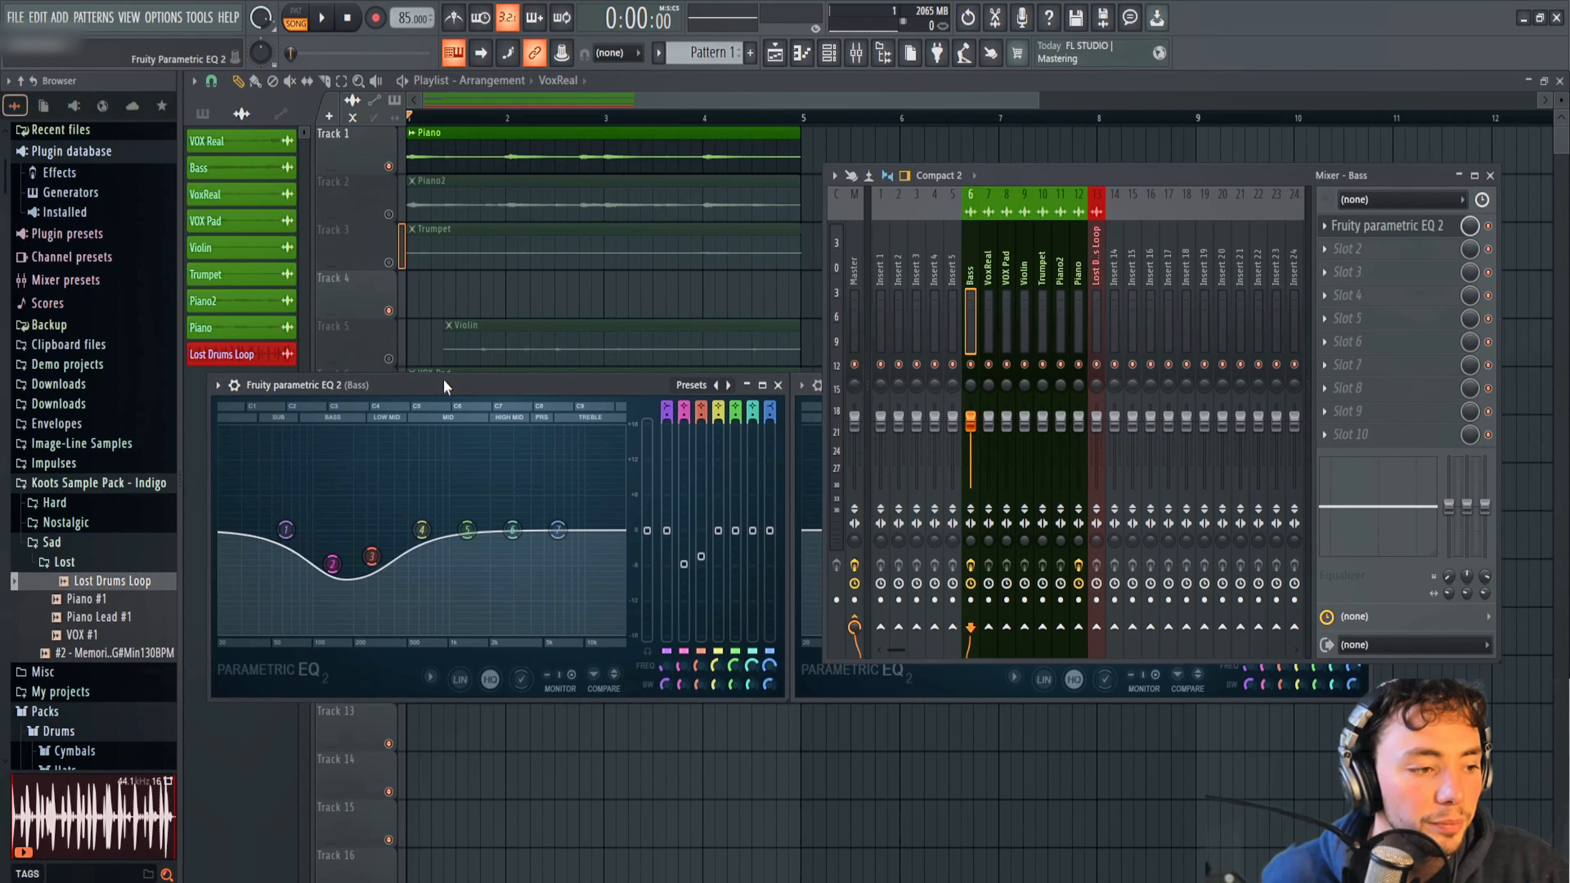
# Close the EQ windows, unmute the Piano2 playlist track and play it with Piano and Bass while the mixer is open.
pyautogui.moveTo(442, 379); pyautogui.dragTo(442, 367)
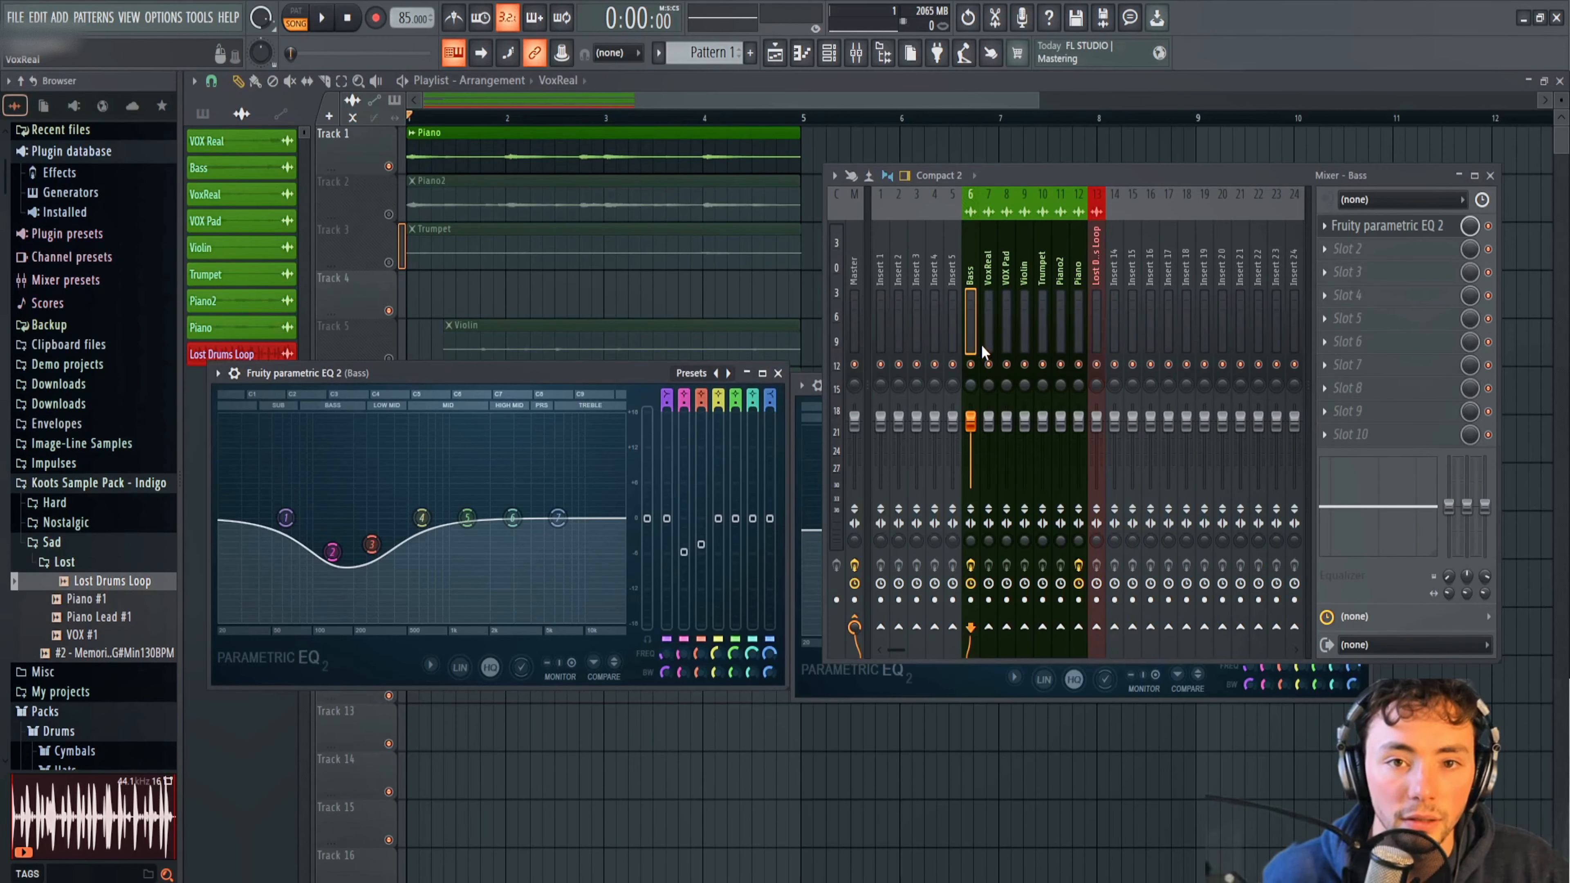
pyautogui.press('F12')
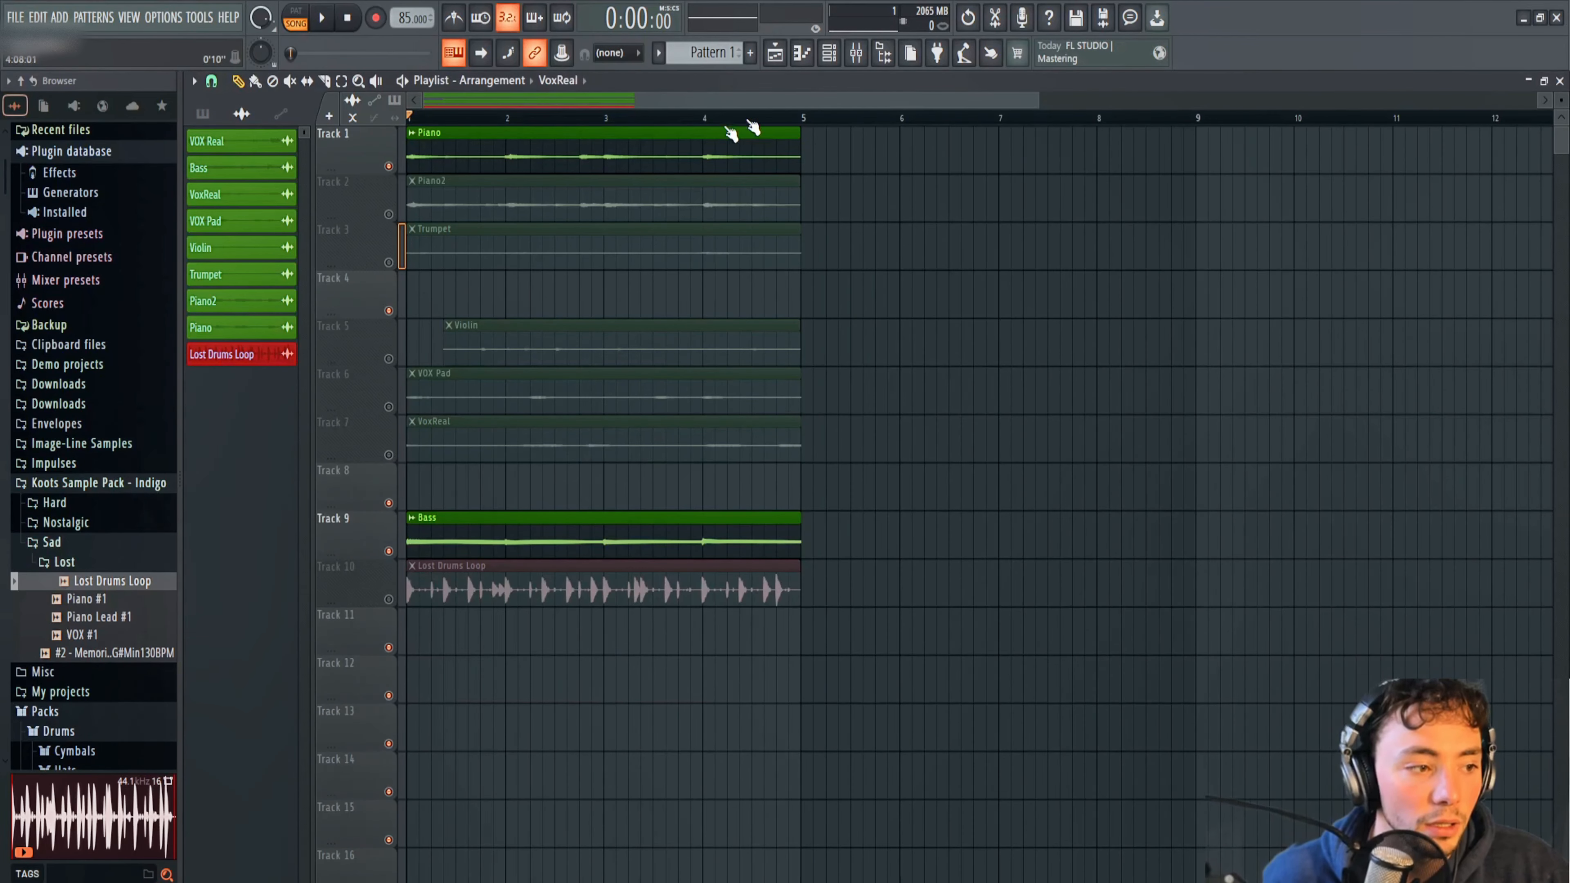
pyautogui.click(389, 215)
pyautogui.click(856, 55)
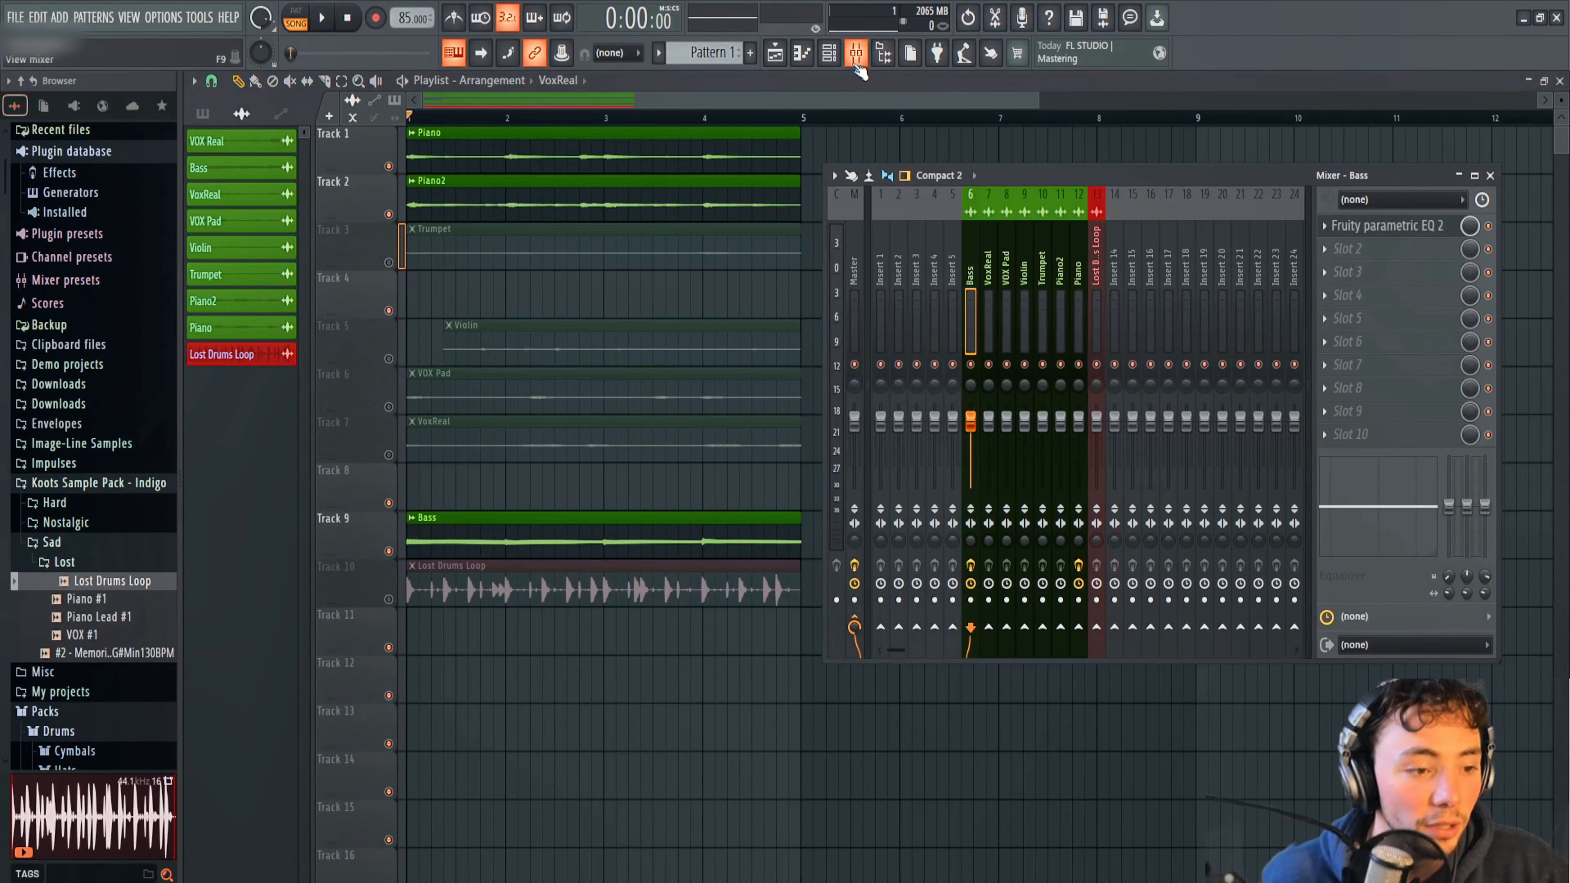
pyautogui.press('space')
# Add Fruity Parametric EQ 2 to the first slot of the Piano2 mixer track and play the loop to view its spectrum.
pyautogui.click(1060, 253)
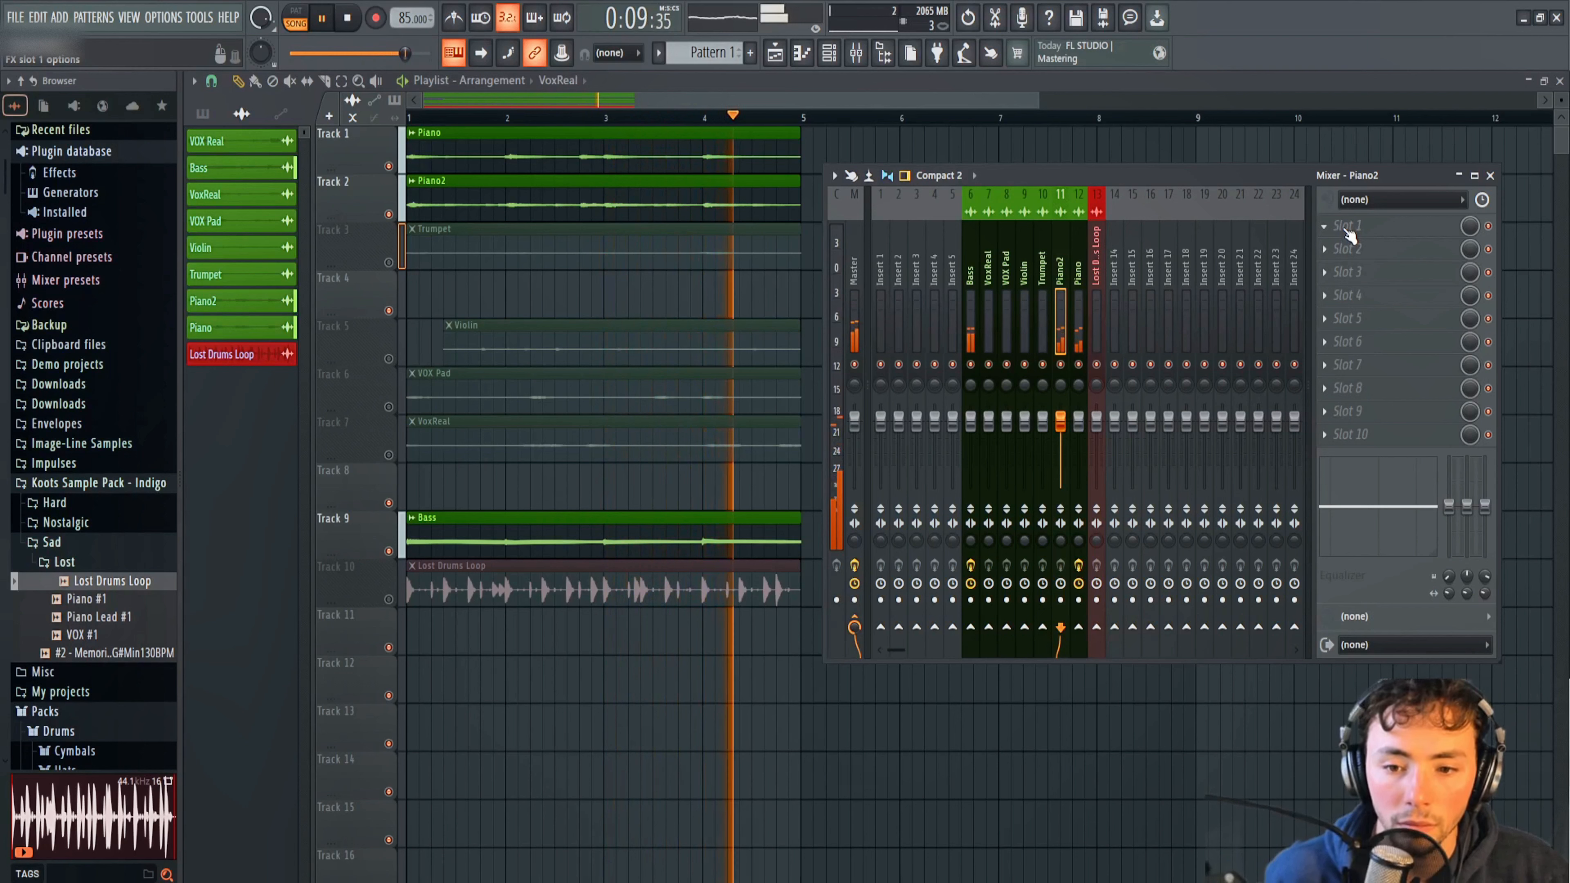
pyautogui.press('space')
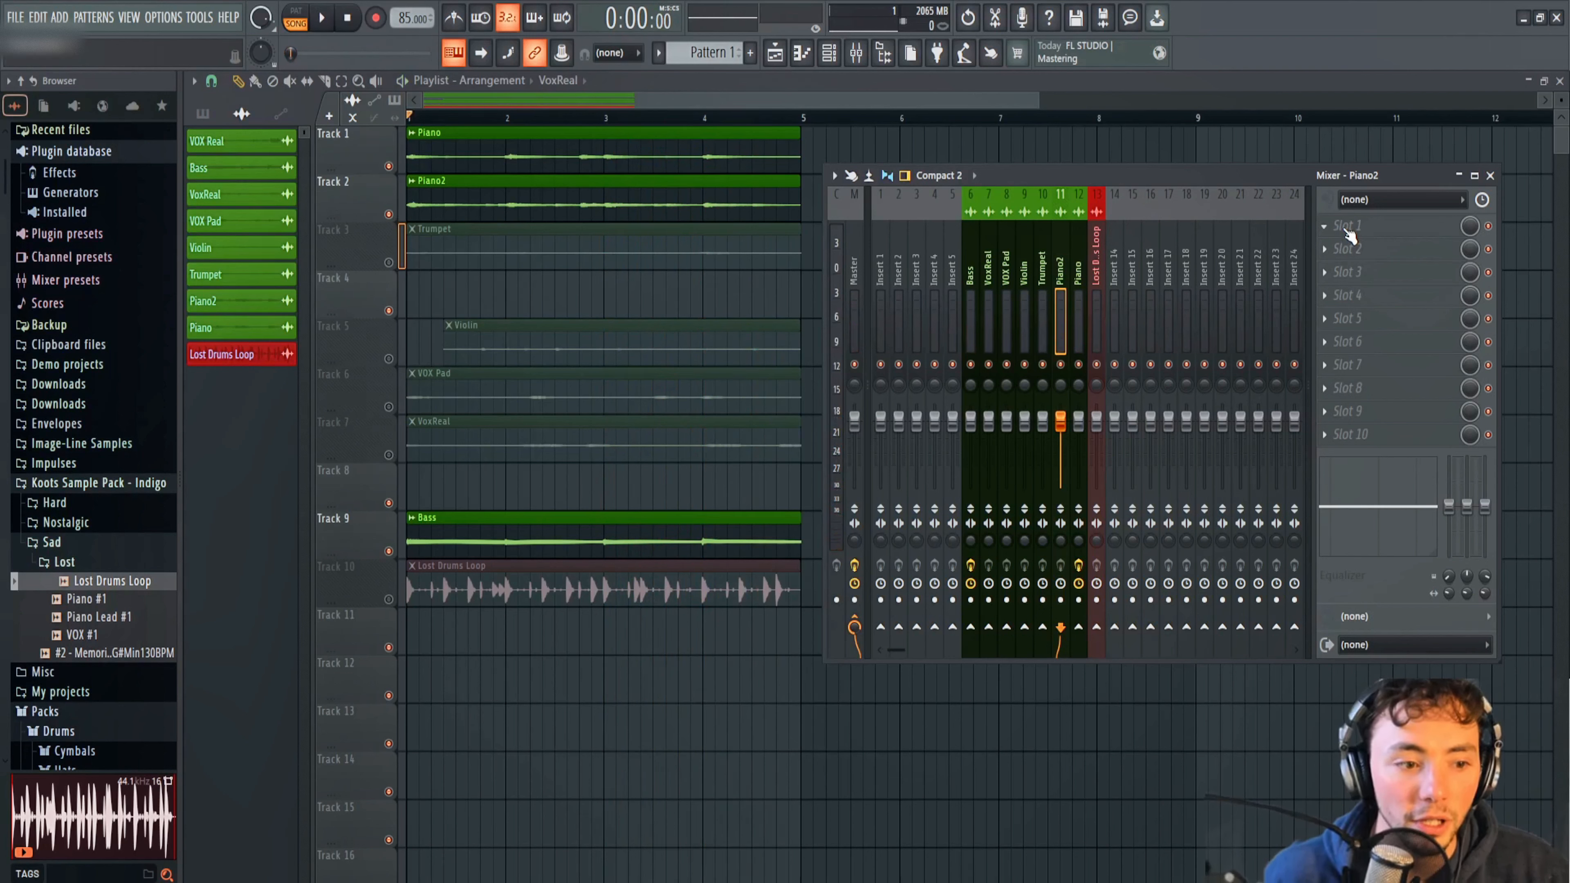
pyautogui.click(1332, 227)
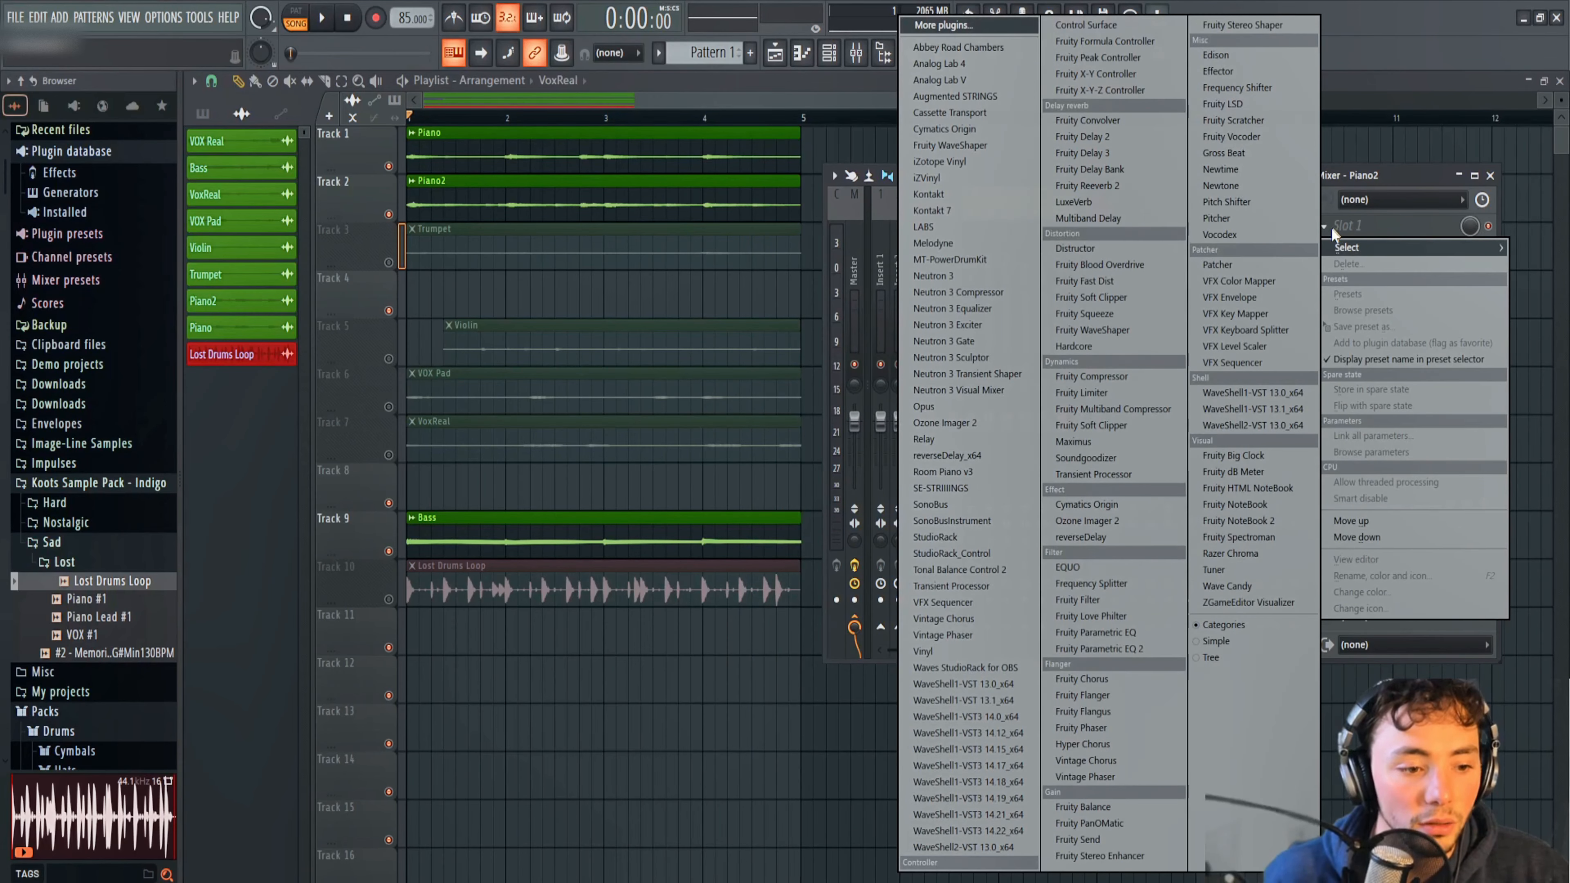
pyautogui.click(1107, 648)
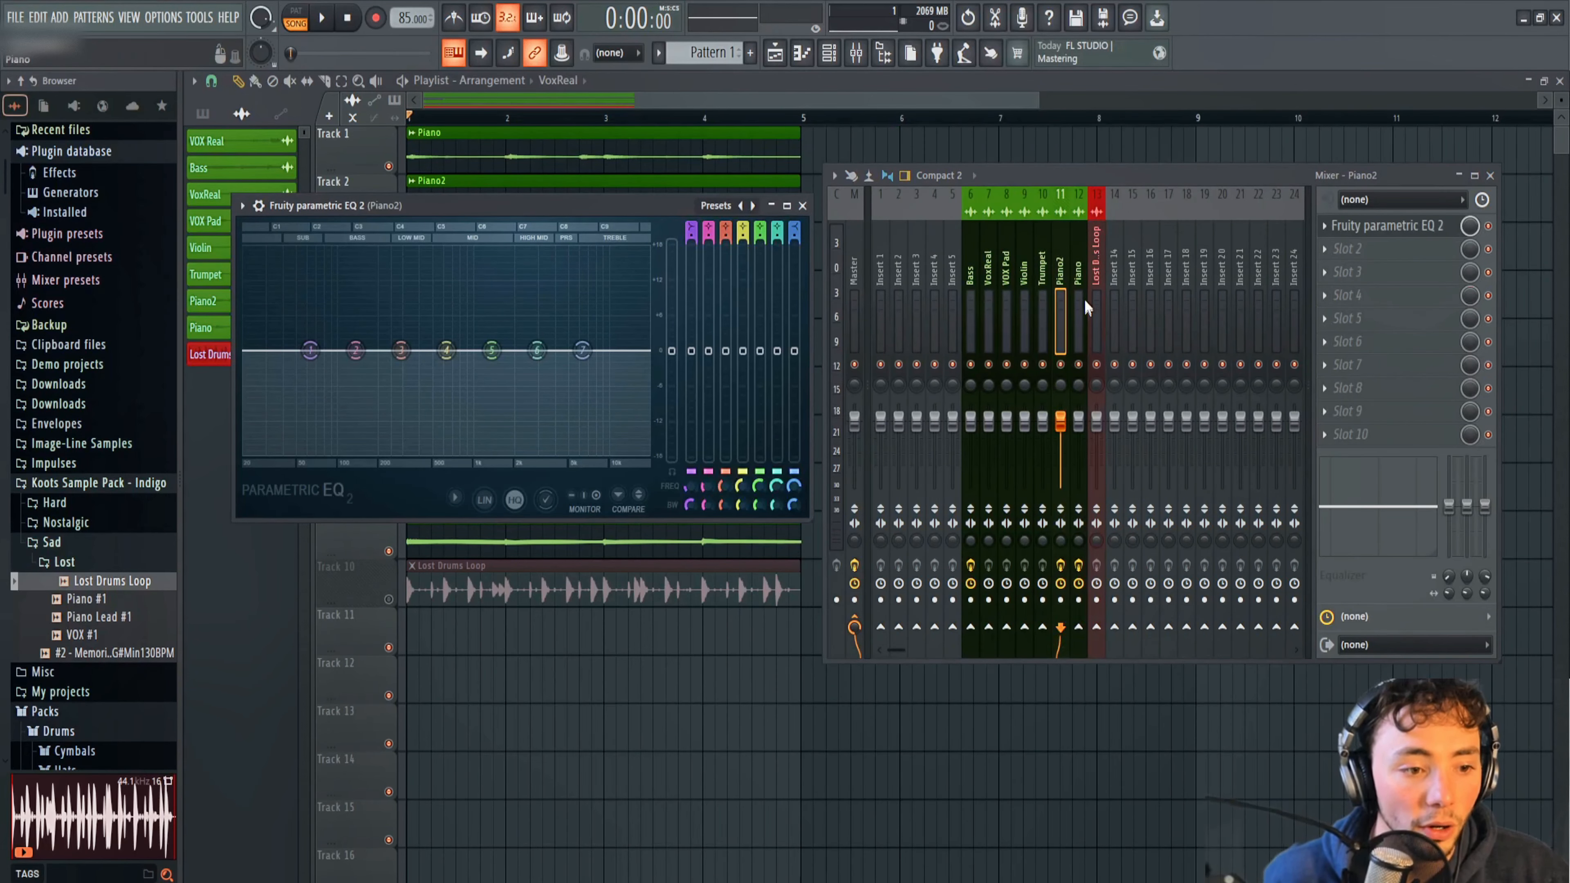
pyautogui.moveTo(628, 209); pyautogui.dragTo(824, 448)
pyautogui.press('space')
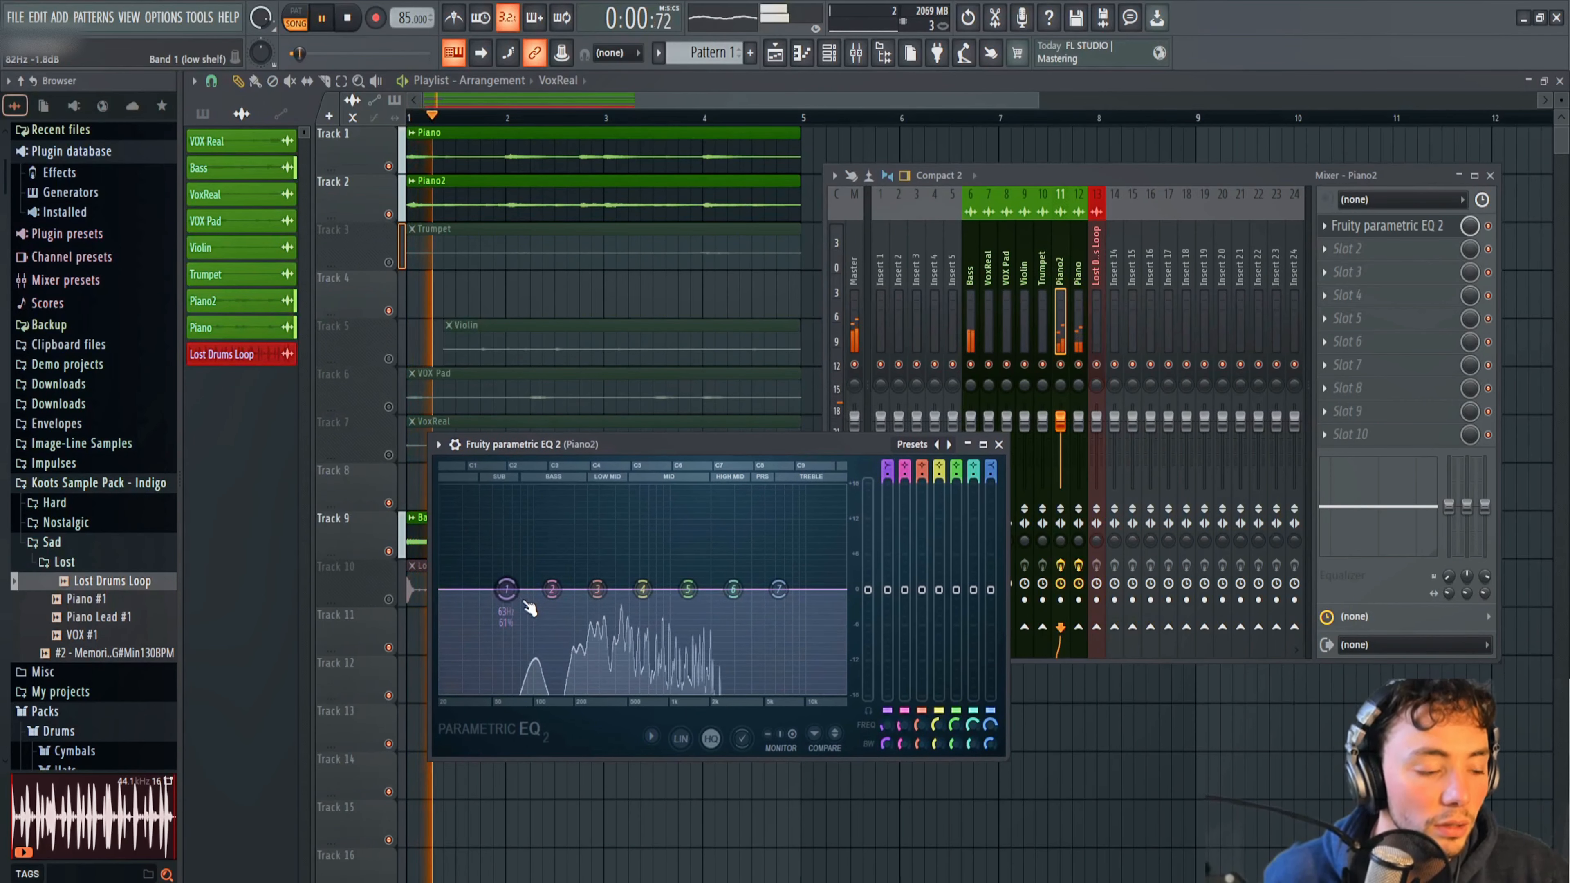
pyautogui.press('space')
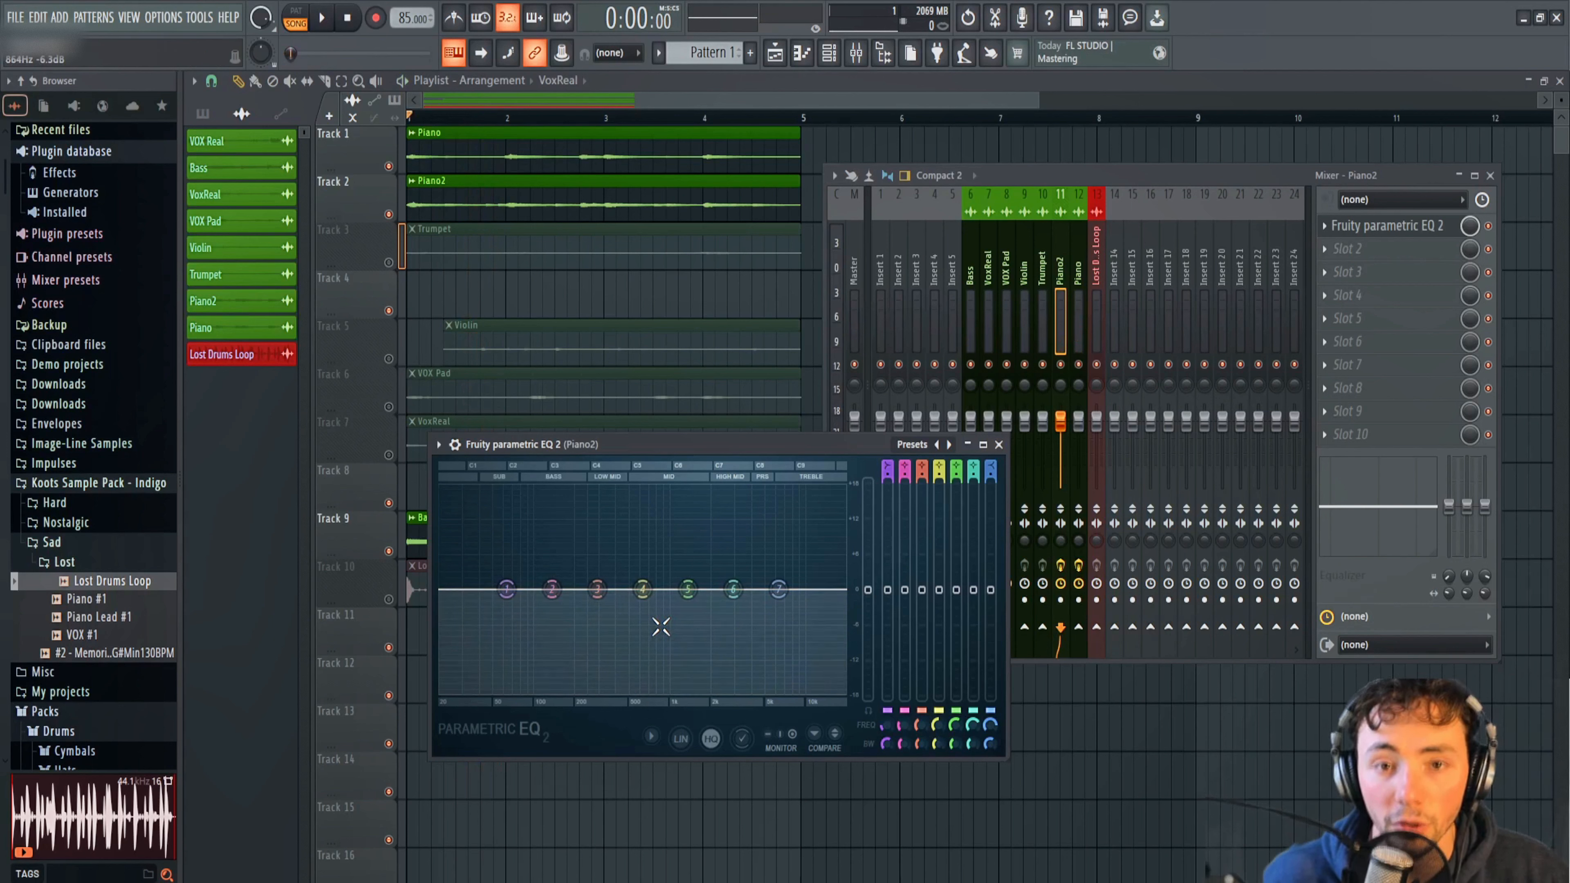
# Roll off the low end in the Piano2 EQ with band 1 fully lowered and band 2 moderately cut.
pyautogui.press('space')
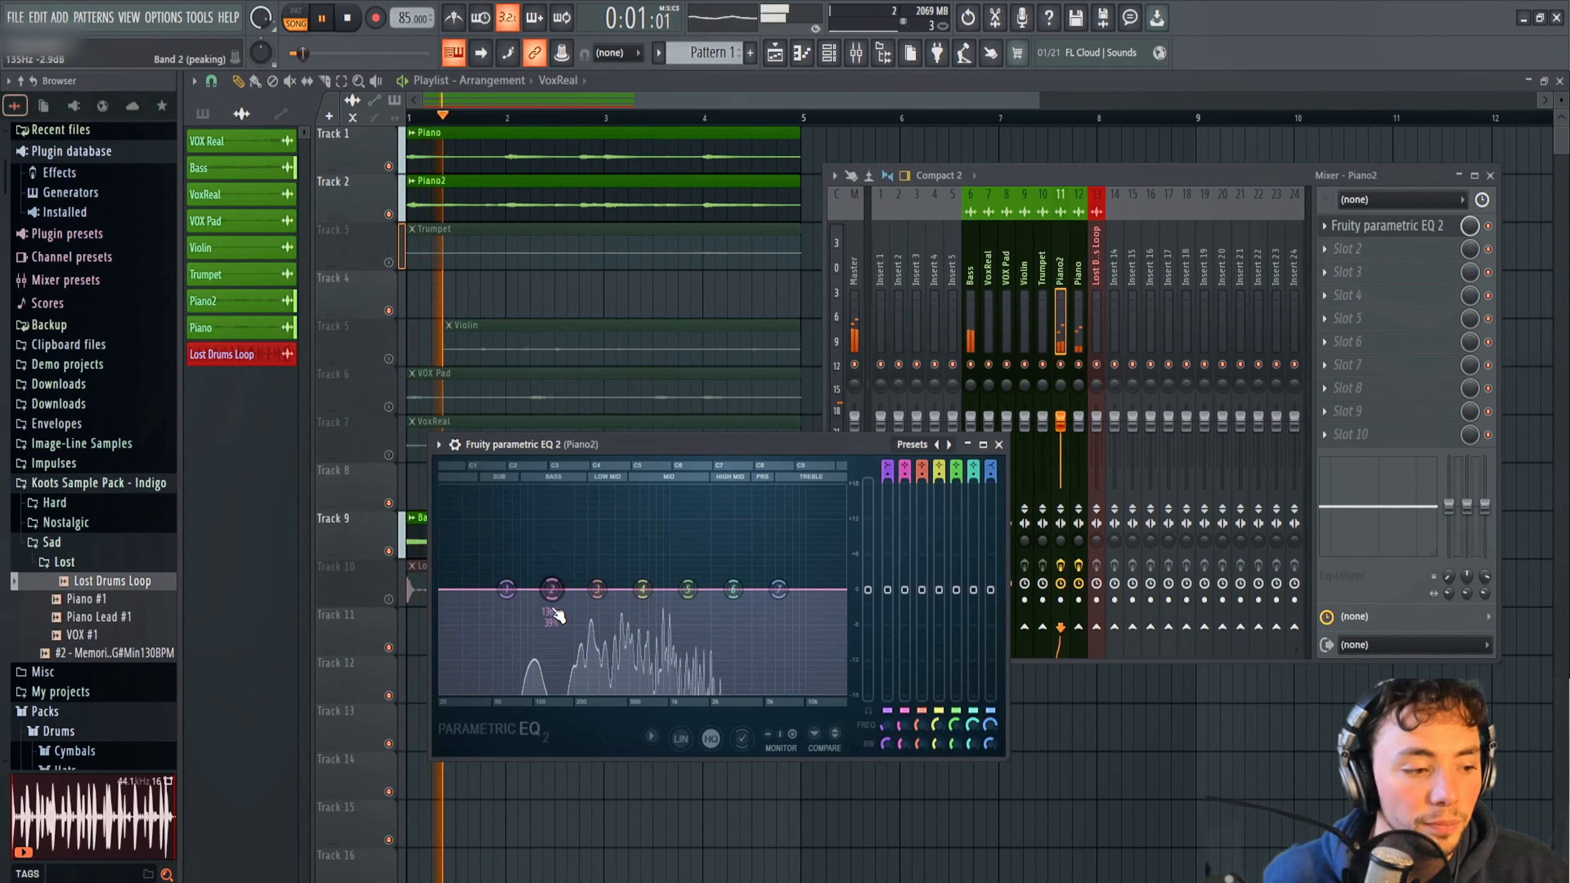
pyautogui.moveTo(558, 612); pyautogui.dragTo(574, 594)
pyautogui.press('space')
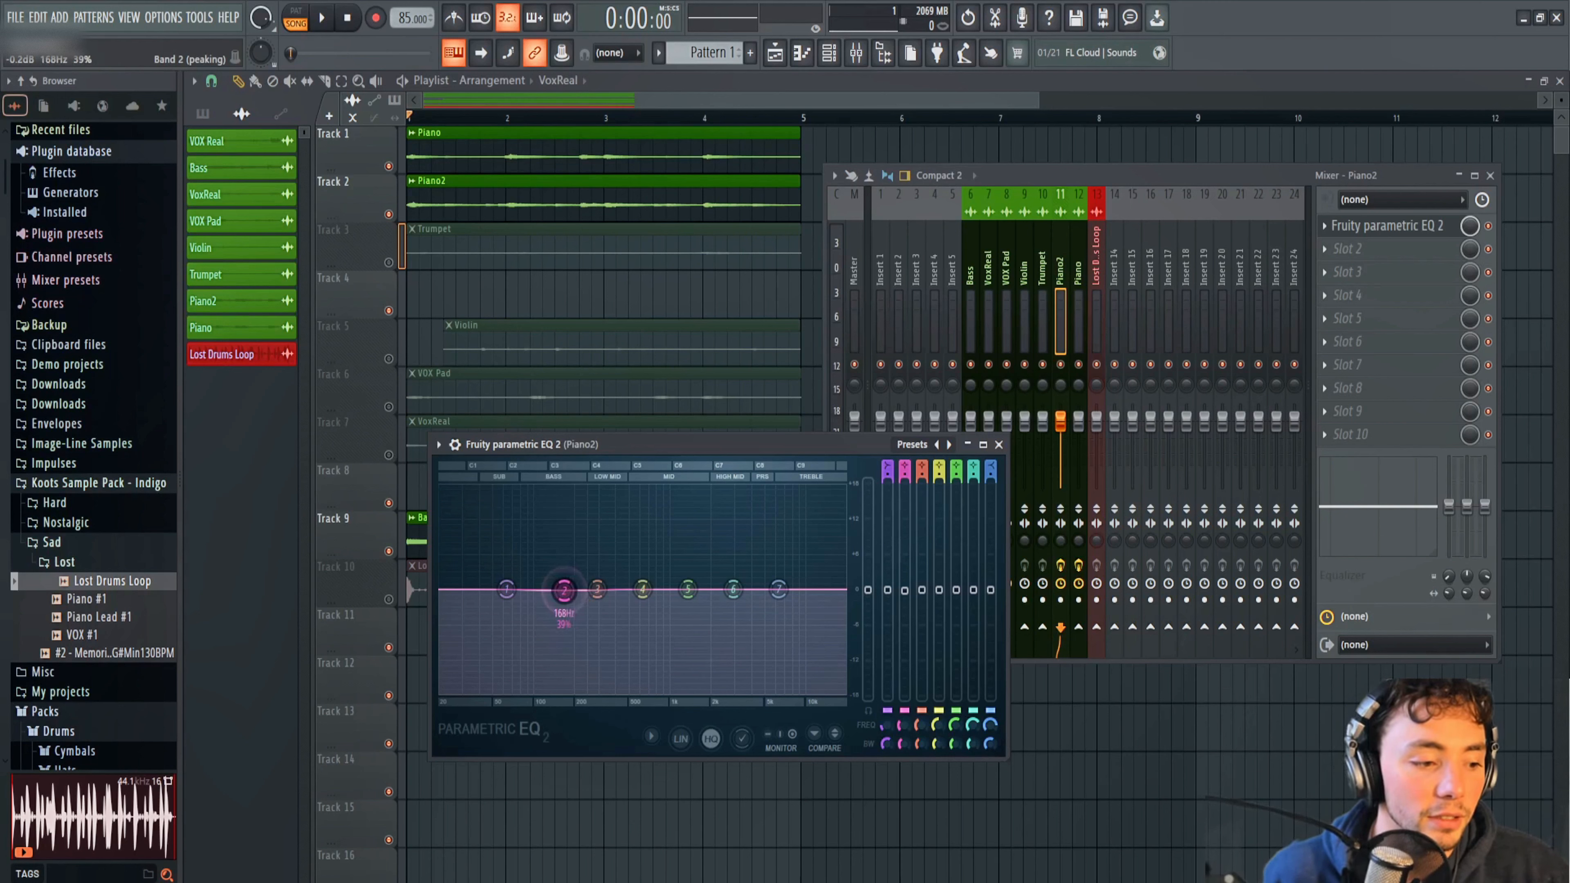
pyautogui.moveTo(566, 559); pyautogui.dragTo(572, 595)
pyautogui.press('space')
pyautogui.press('space')
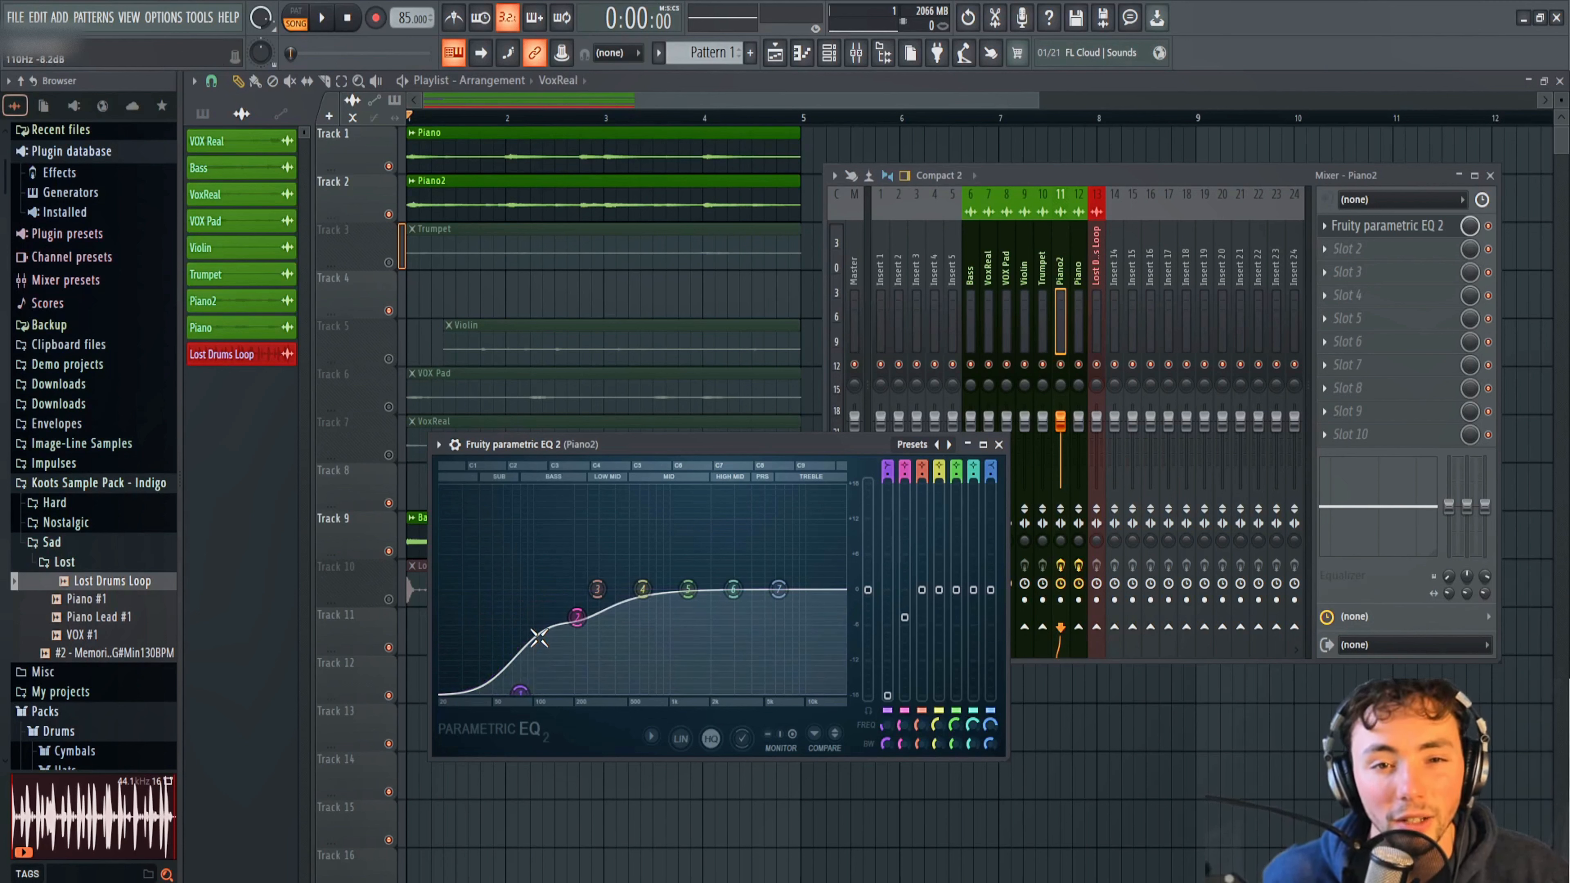
# Boost band 5 of the Piano2 EQ moderately at about 3000 Hz while listening to the loop.
pyautogui.press('space')
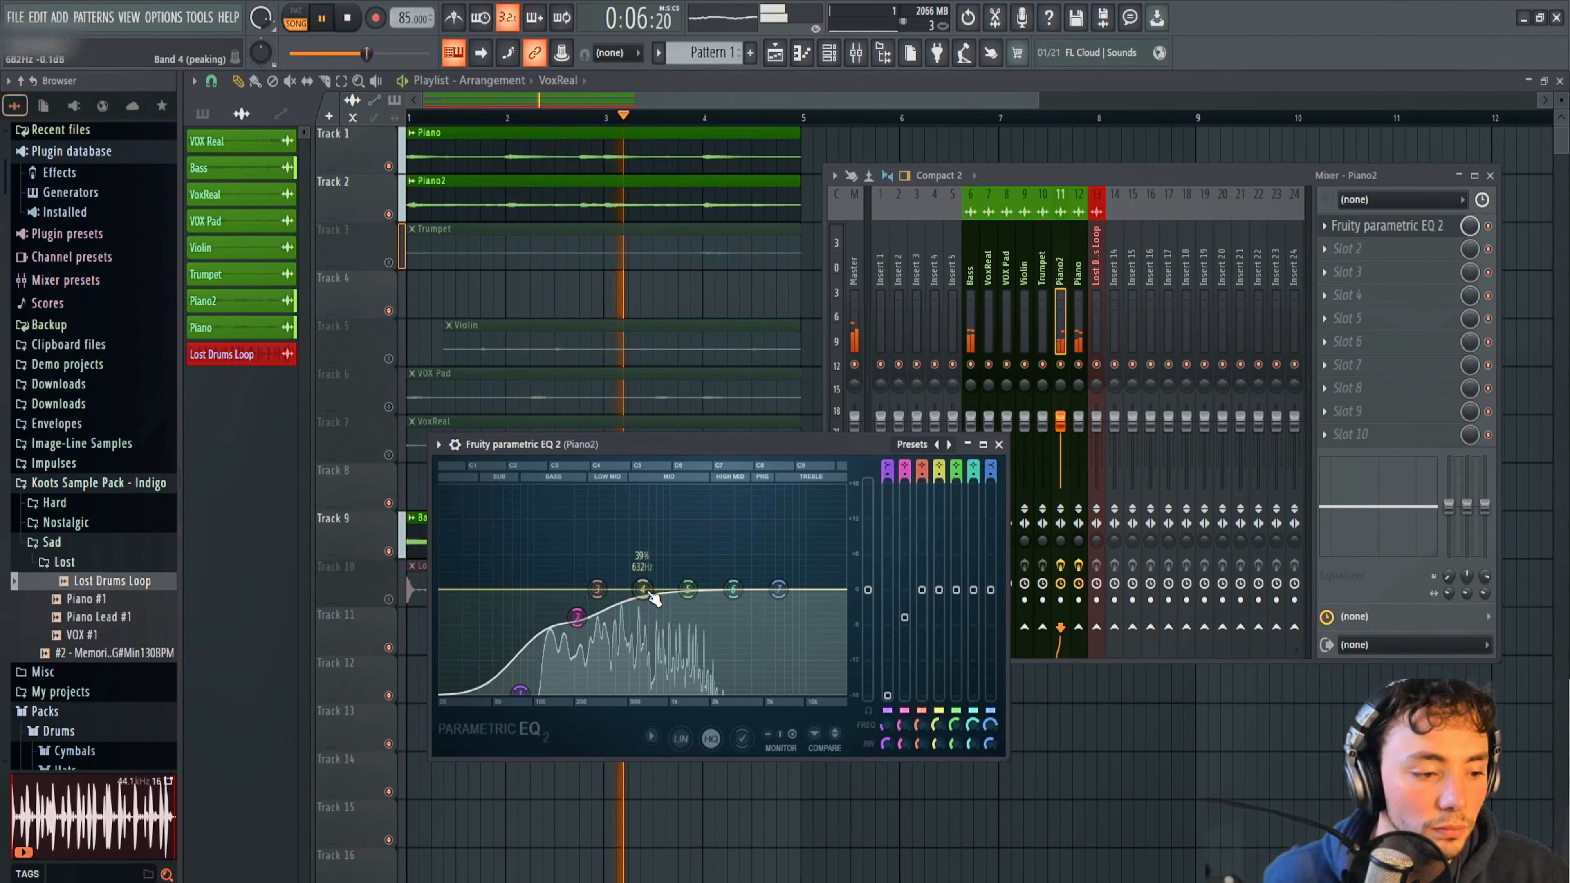
pyautogui.press('space')
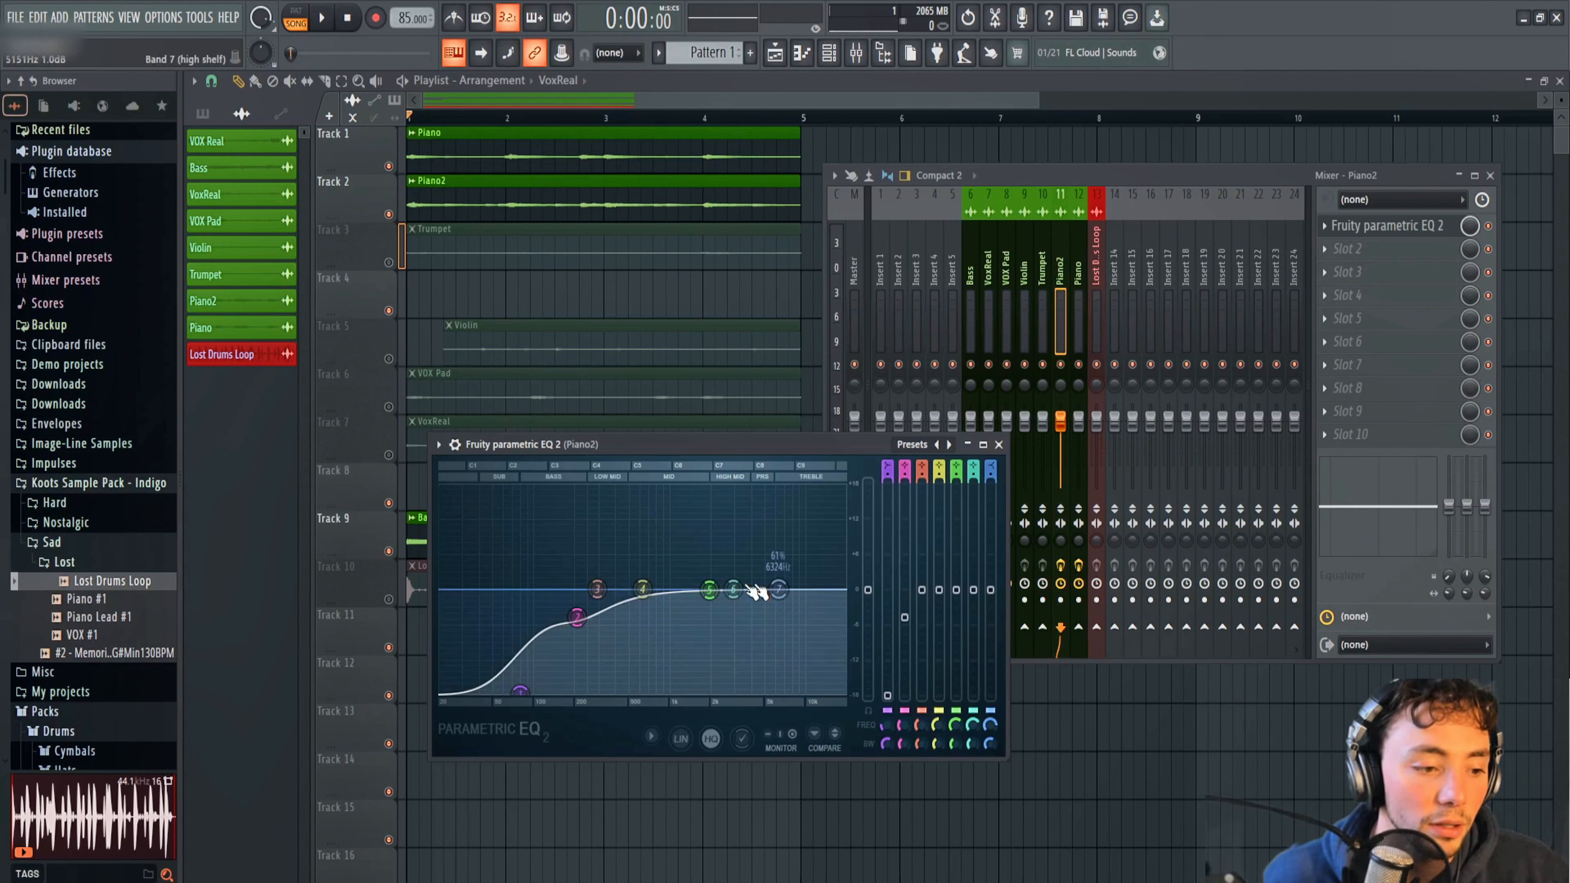
pyautogui.press('space')
pyautogui.moveTo(730, 574)
pyautogui.mouseDown()
pyautogui.moveTo(735, 537)
pyautogui.moveTo(718, 526)
pyautogui.moveTo(709, 552)
pyautogui.moveTo(742, 575)
pyautogui.mouseUp()
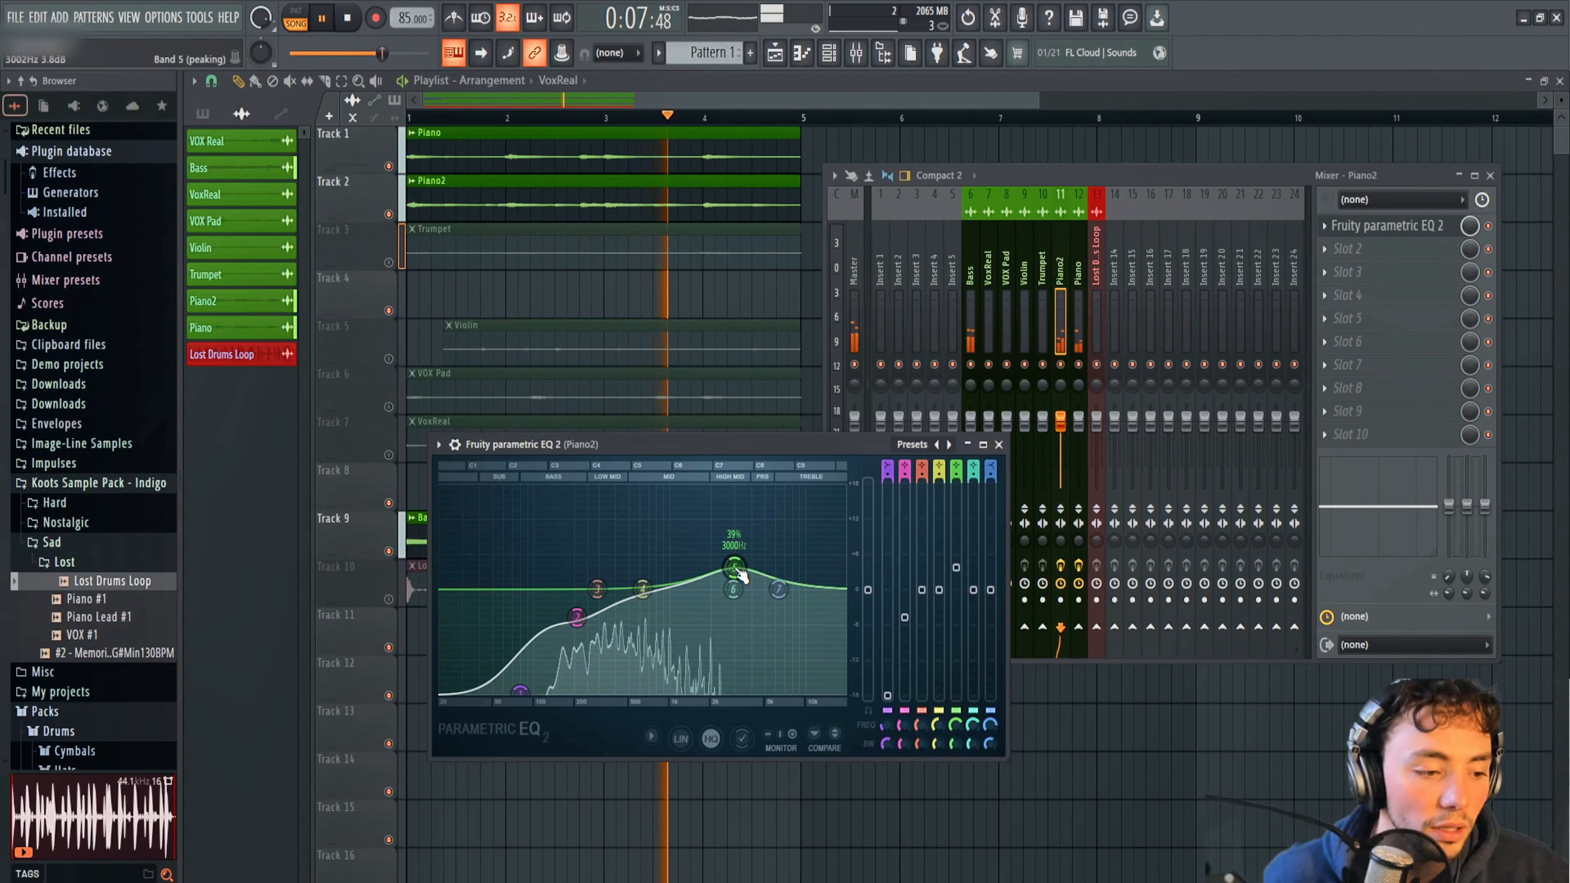
pyautogui.press('space')
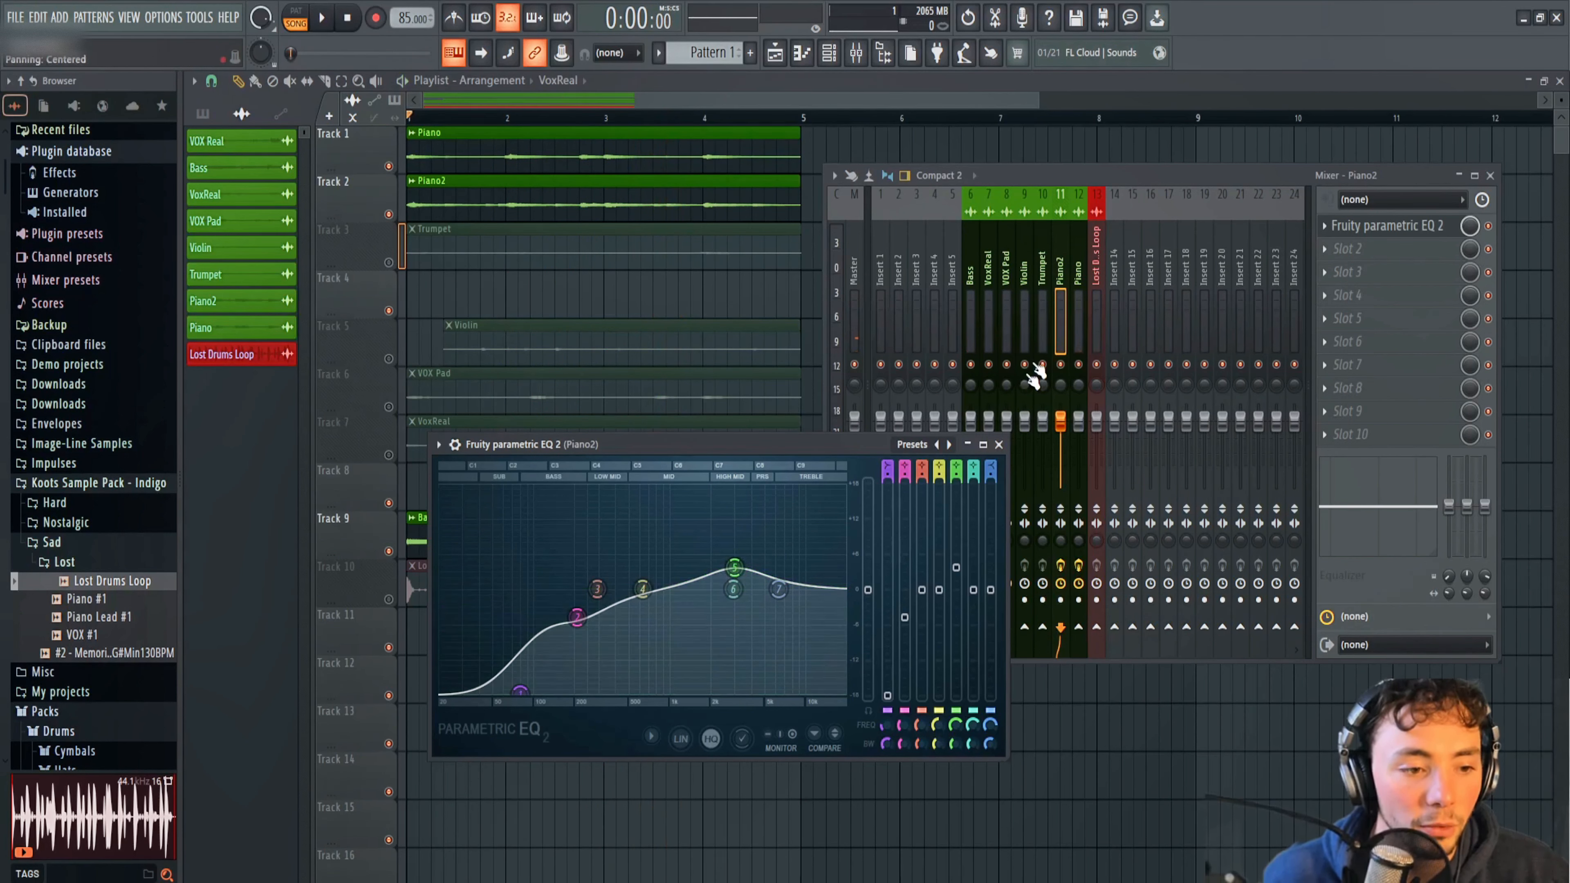
# Unmute the Trumpet playlist track and add Fruity Parametric EQ 2 to the first slot of the Trumpet mixer track.
pyautogui.click(396, 260)
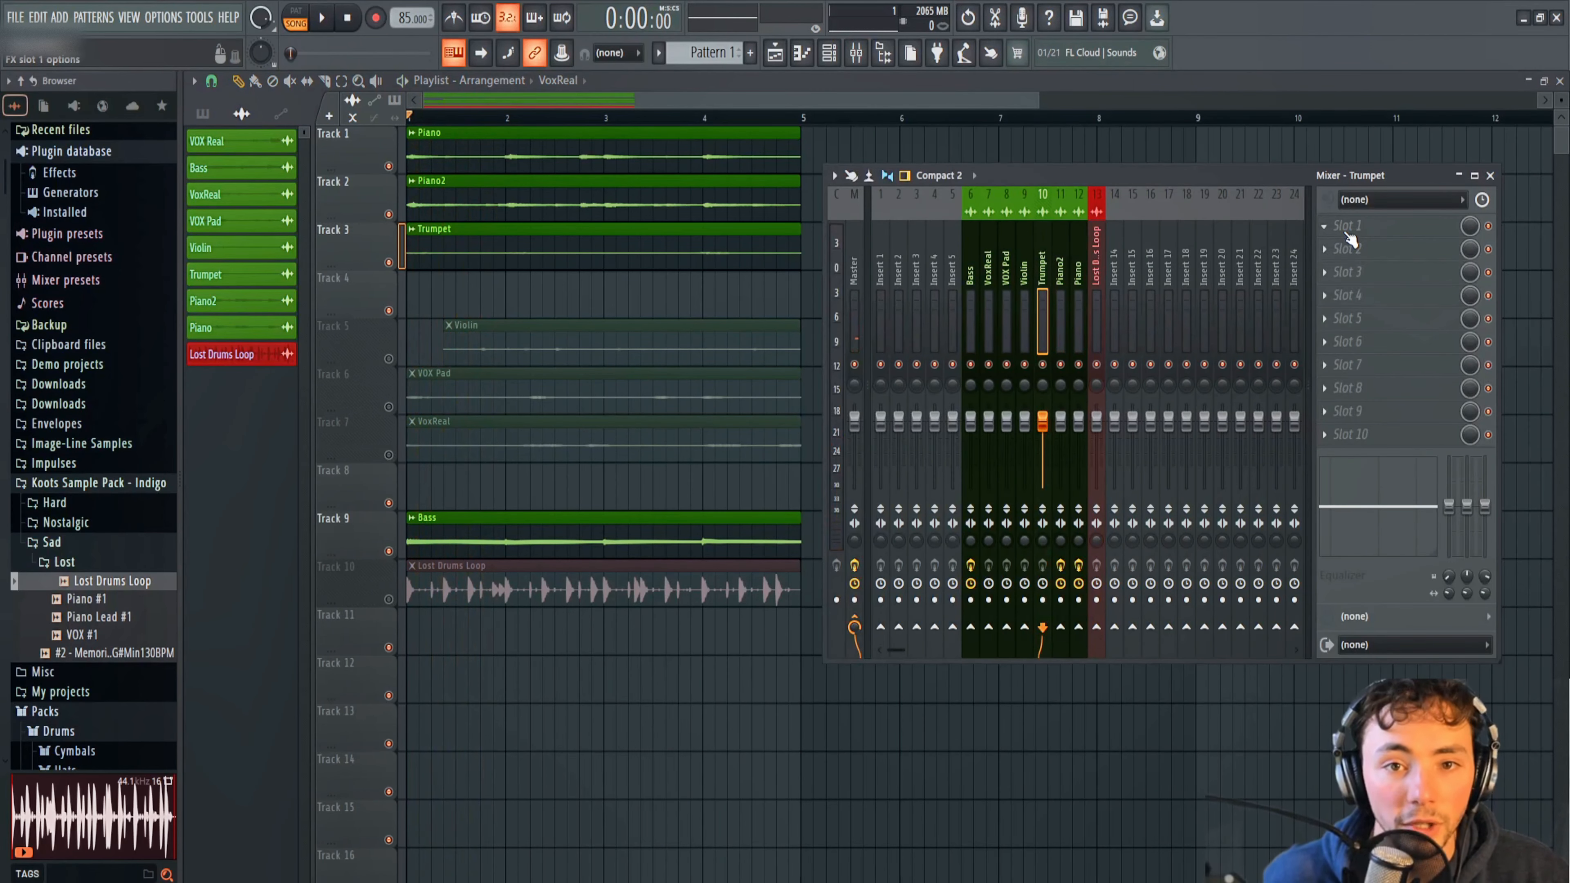
pyautogui.click(1339, 230)
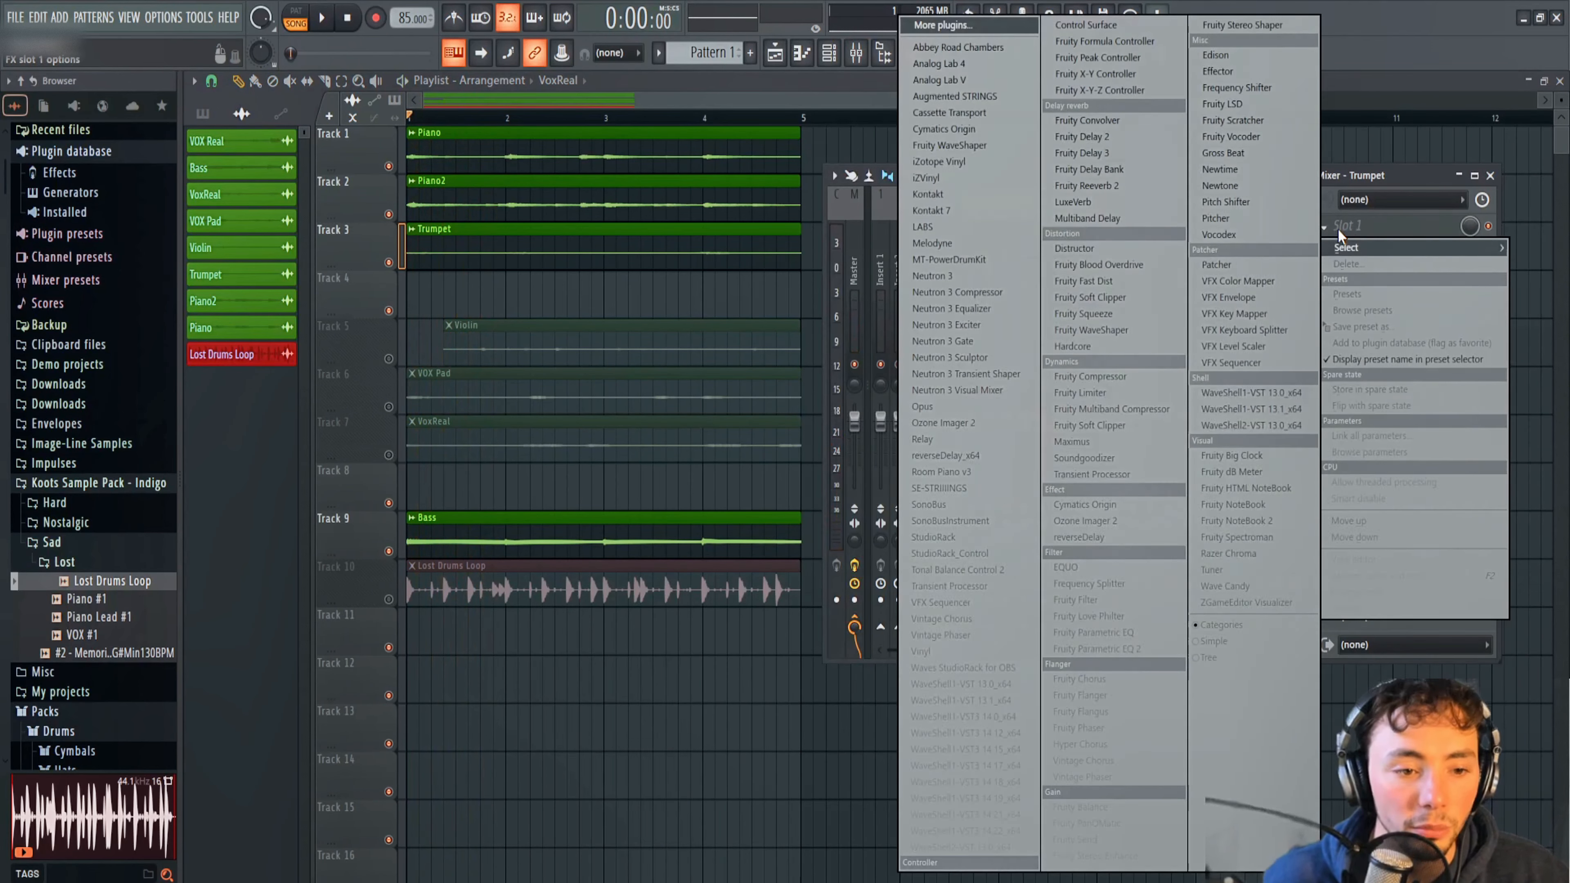
pyautogui.click(1099, 649)
# During playback, slightly cut band 3 of the Trumpet EQ and boost band 5 by 2.8 dB at about 2306 Hz.
pyautogui.press('space')
pyautogui.moveTo(400, 350); pyautogui.dragTo(385, 369)
pyautogui.moveTo(492, 351); pyautogui.dragTo(523, 334)
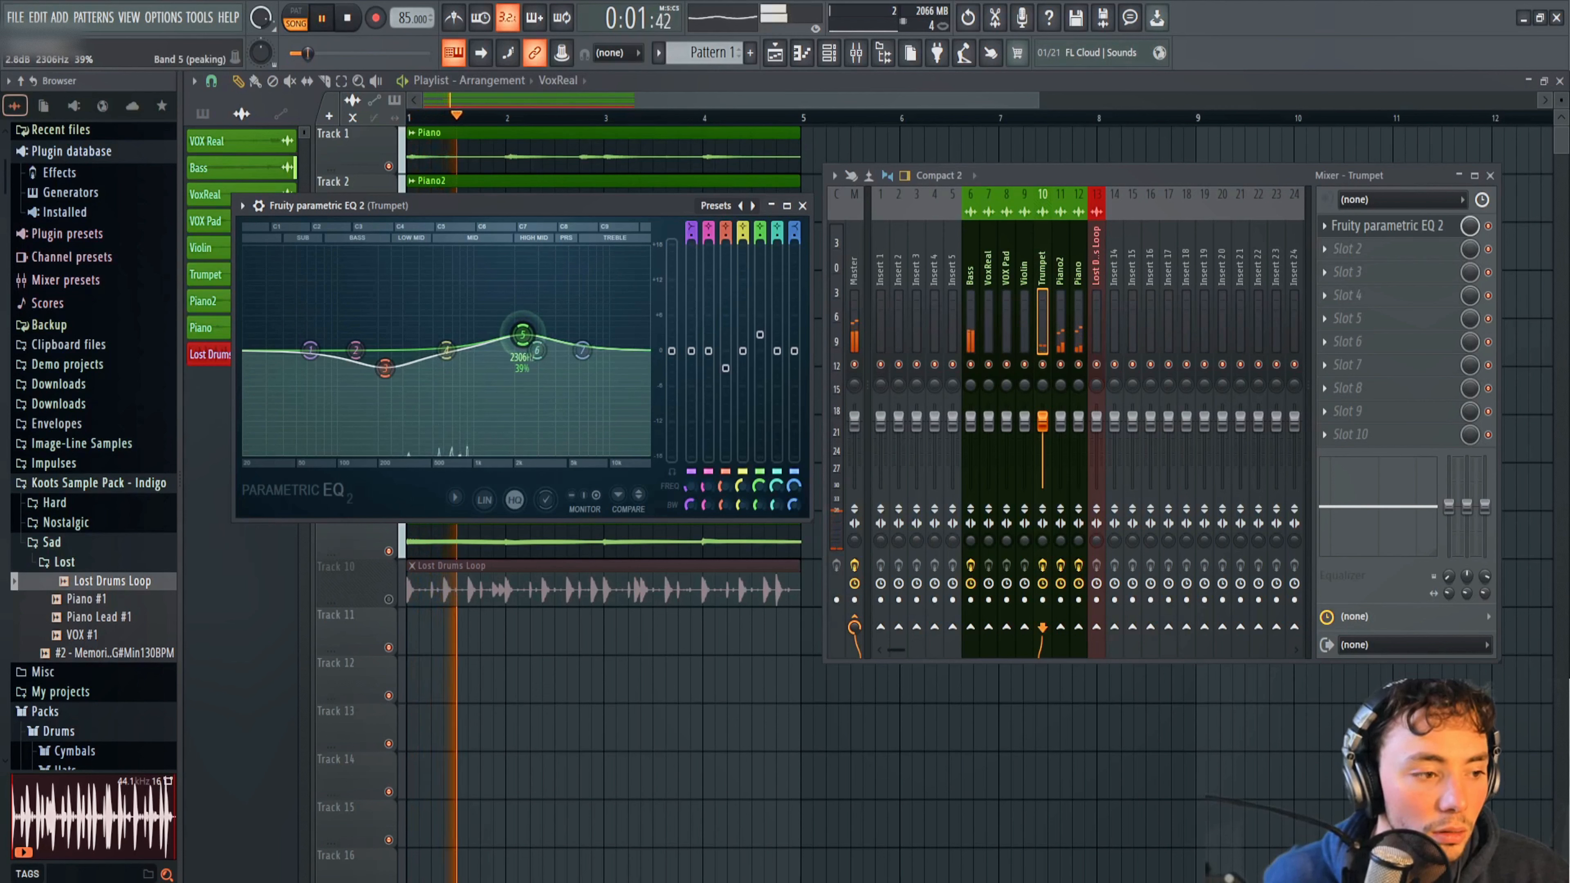
pyautogui.press('space')
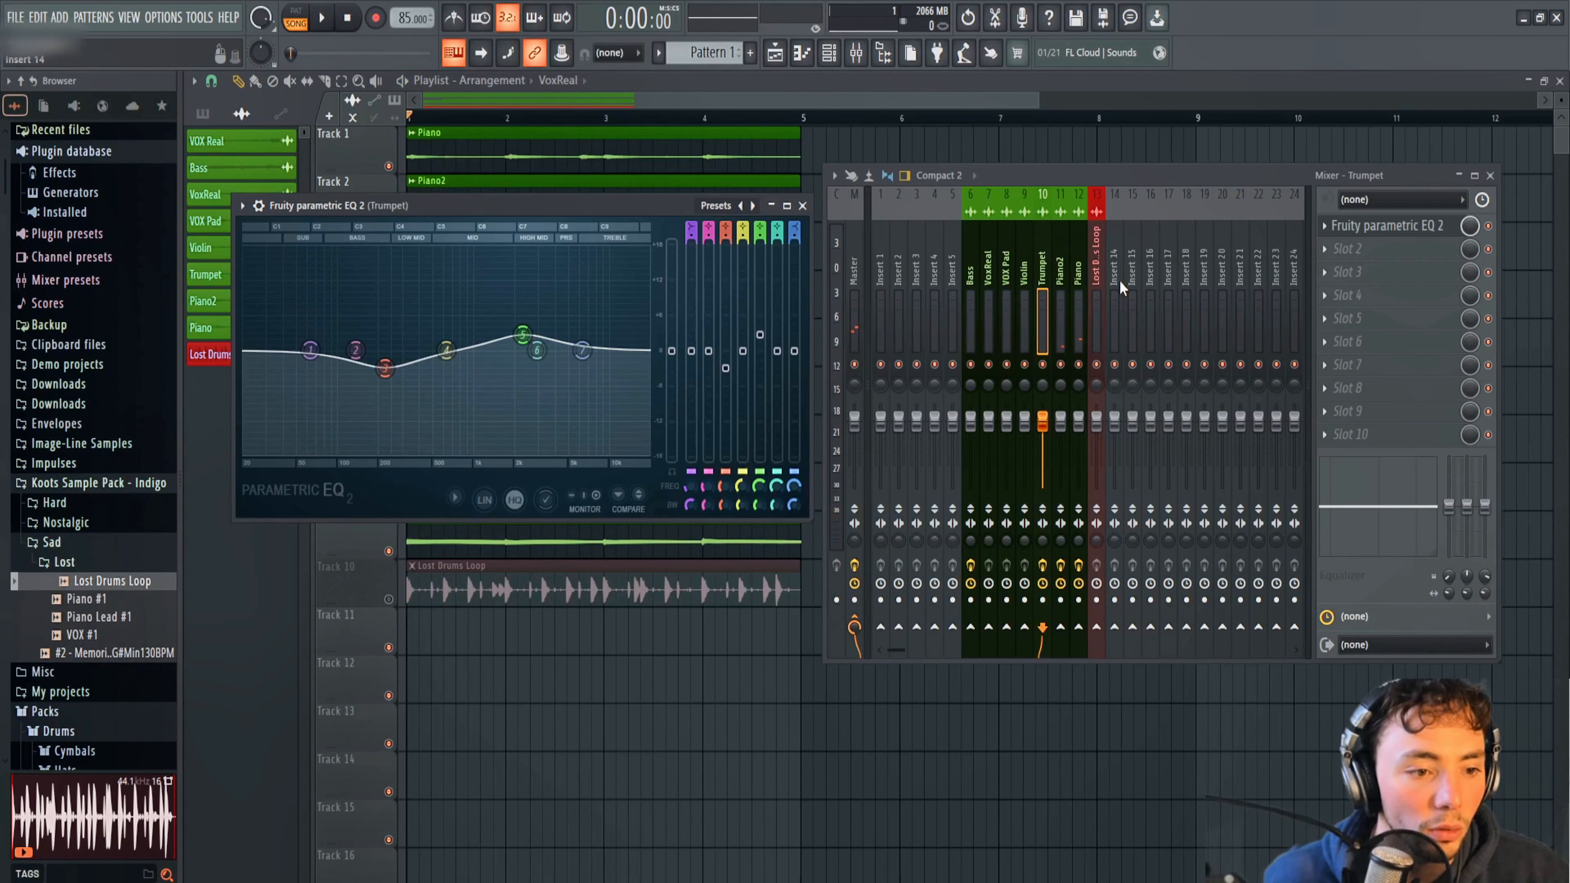
# Unmute the Violin playlist track and add Fruity Parametric EQ 2 to the first slot of the Violin mixer track during playback.
pyautogui.click(802, 206)
pyautogui.click(388, 359)
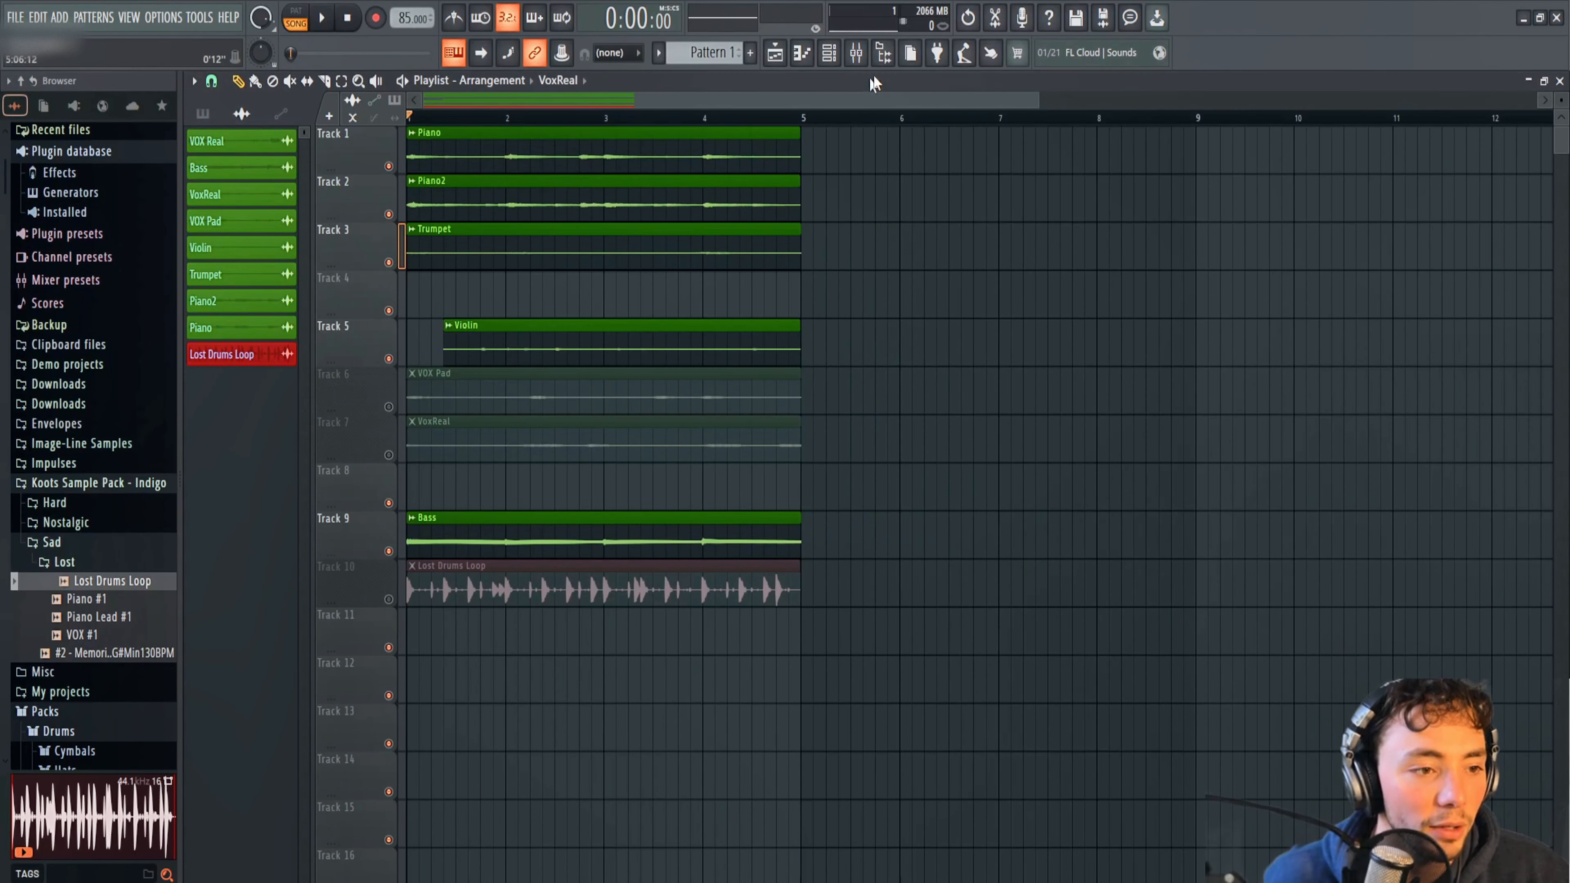
pyautogui.click(869, 50)
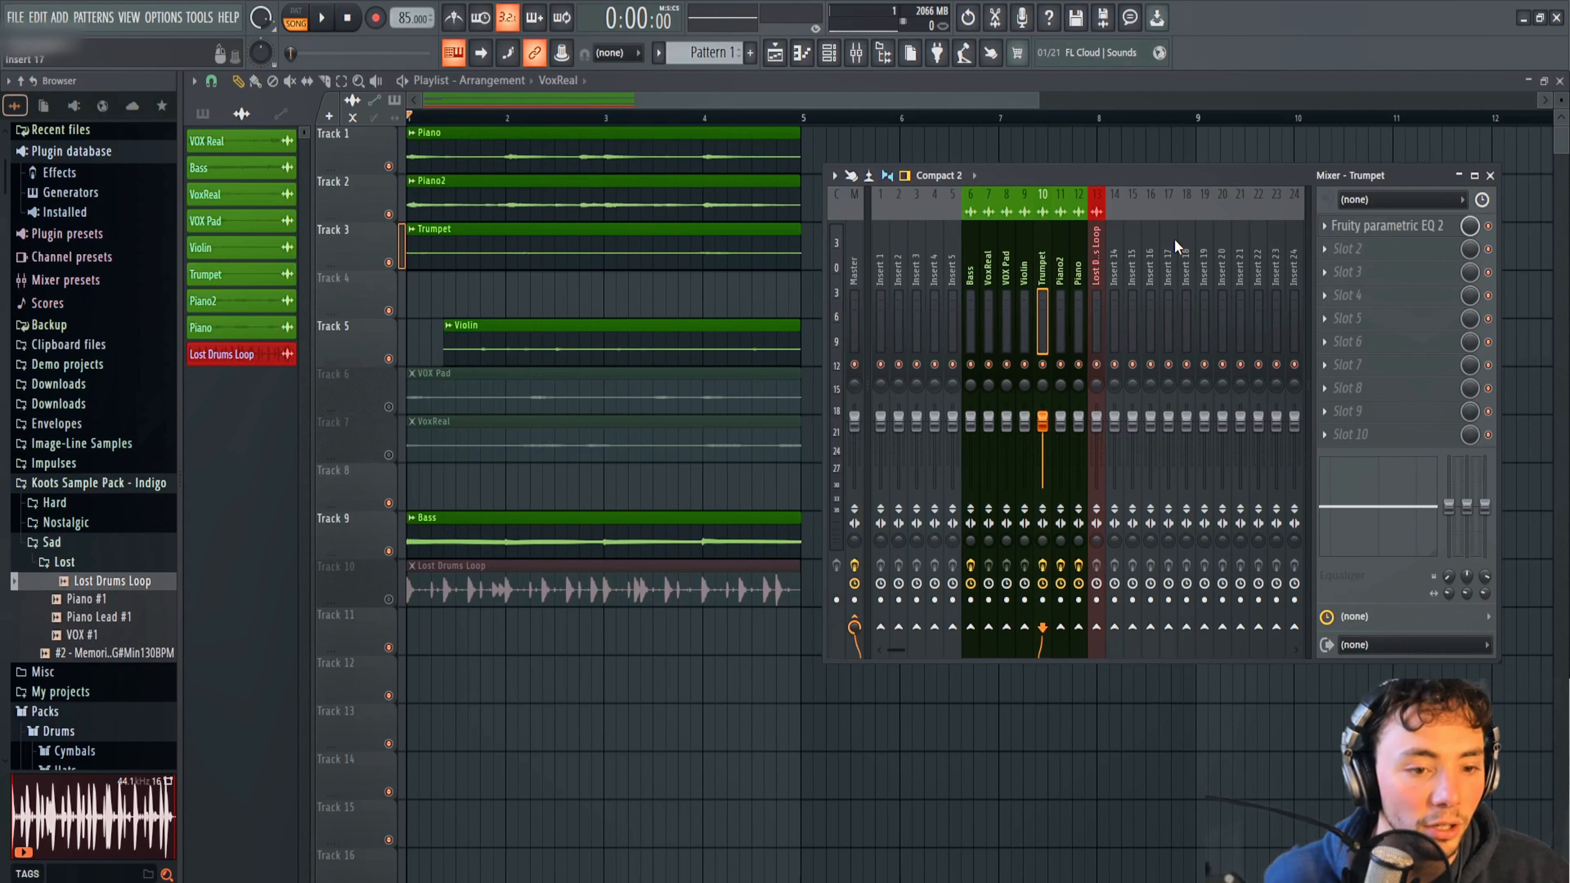
pyautogui.press('space')
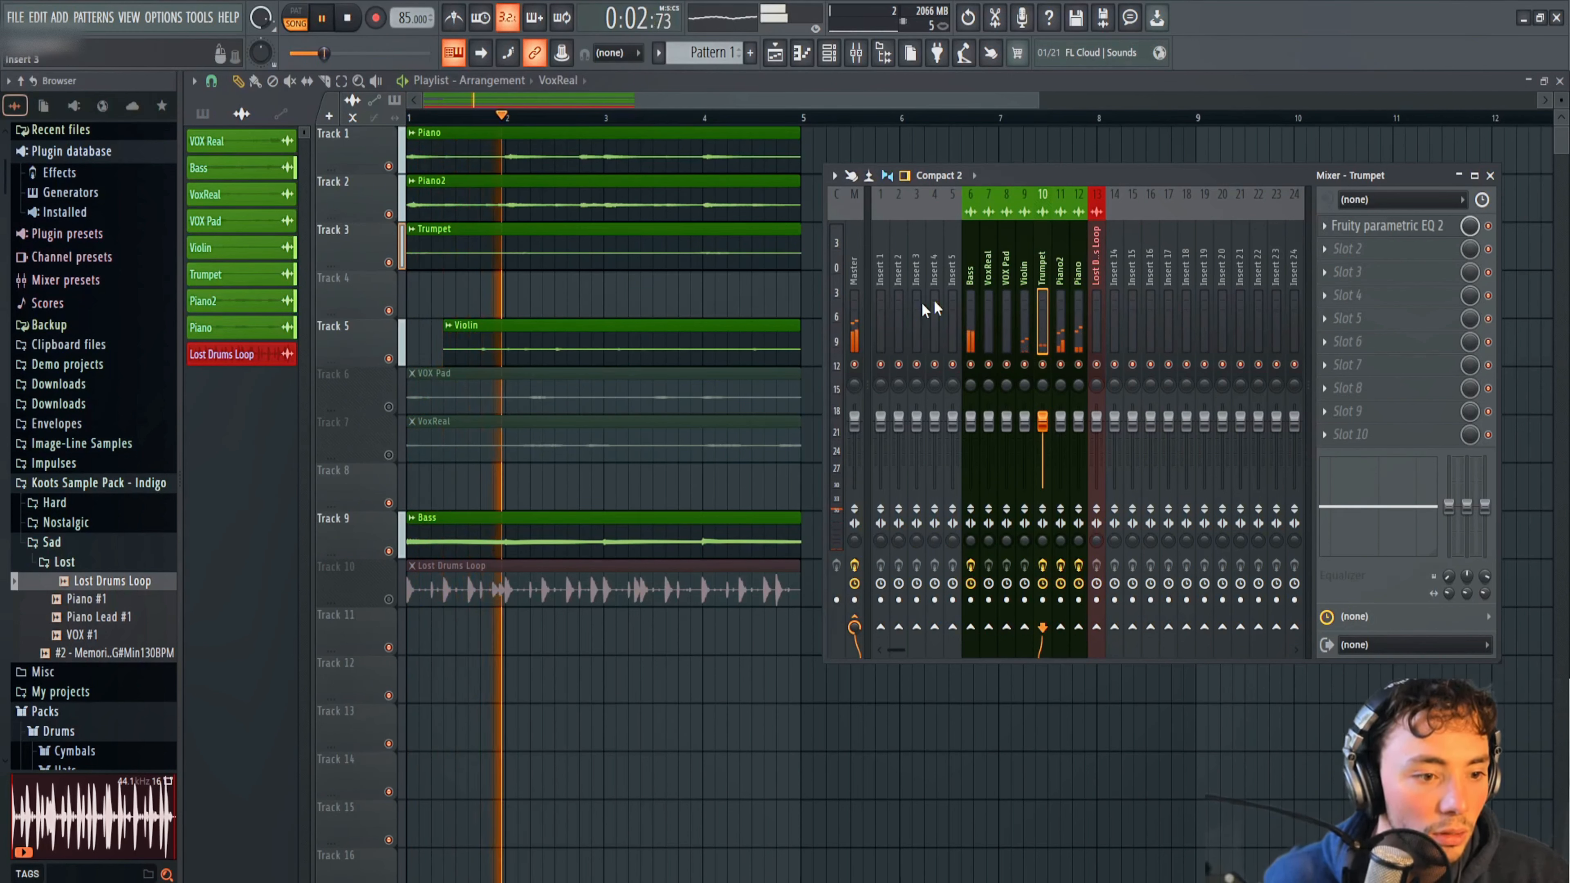
pyautogui.click(1027, 268)
pyautogui.click(1338, 225)
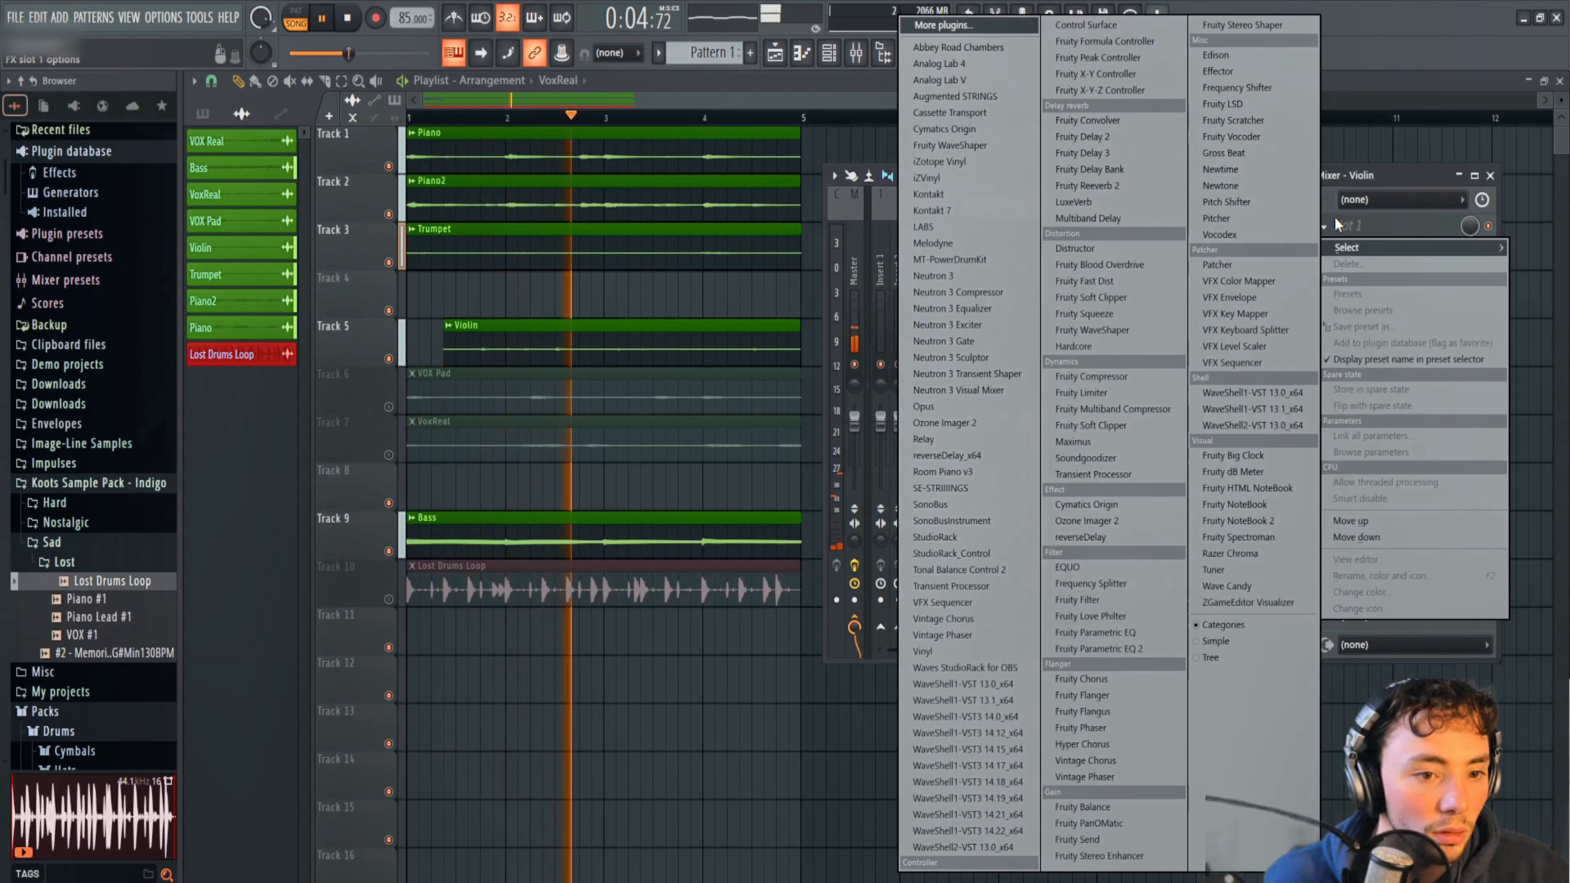
pyautogui.click(1112, 648)
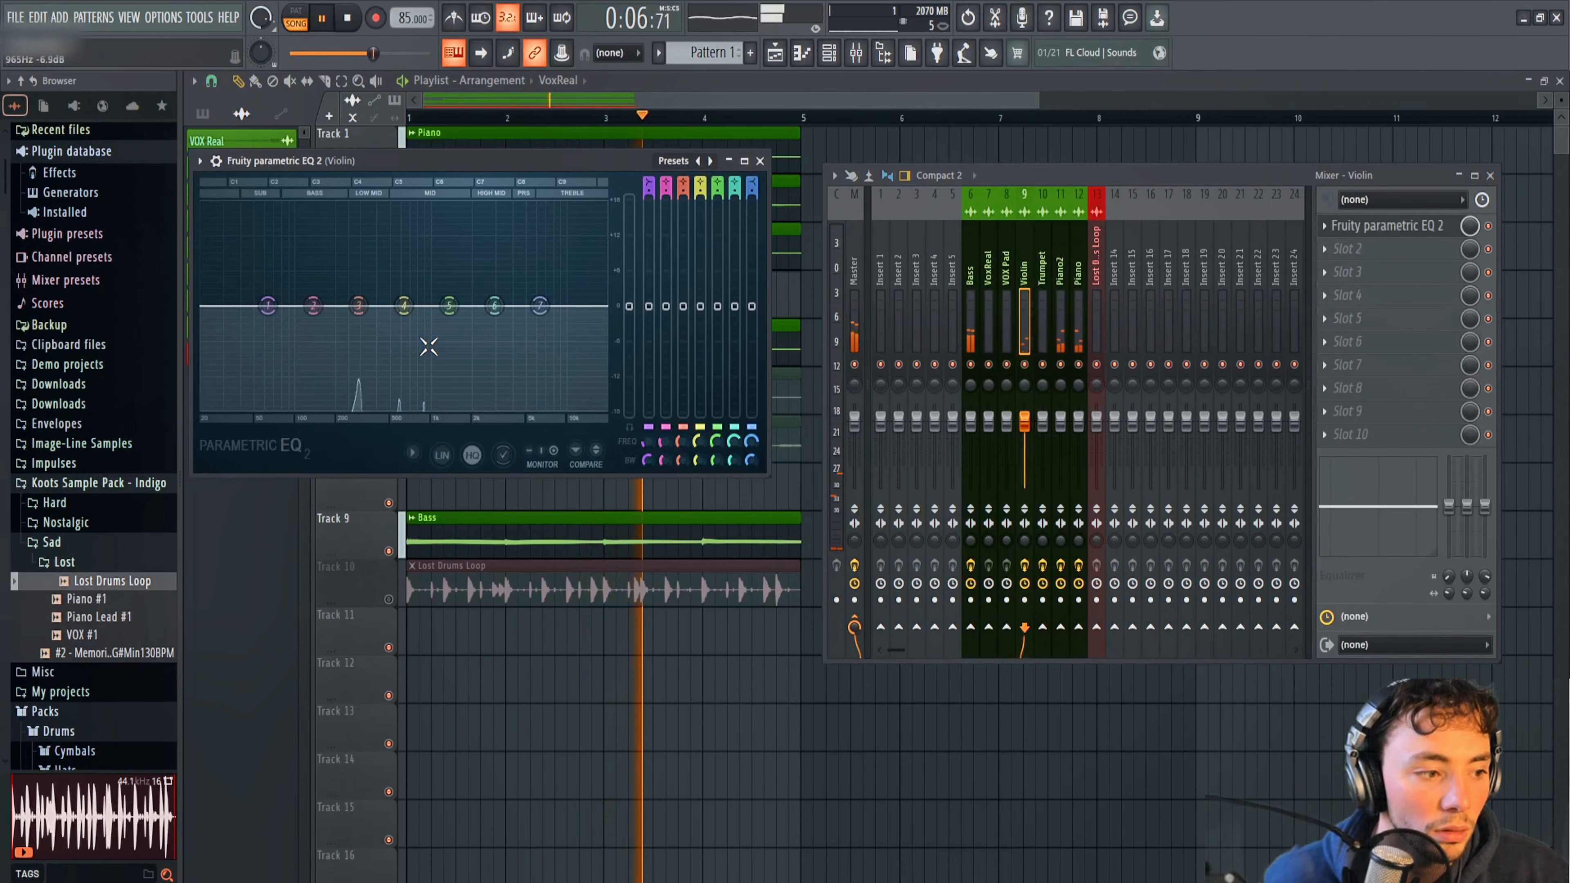
# Boost band 3 of the Violin EQ in the high mids, slightly raise band 6, and raise band 5 by 1.6 dB at 999 Hz.
pyautogui.moveTo(359, 306); pyautogui.dragTo(513, 297)
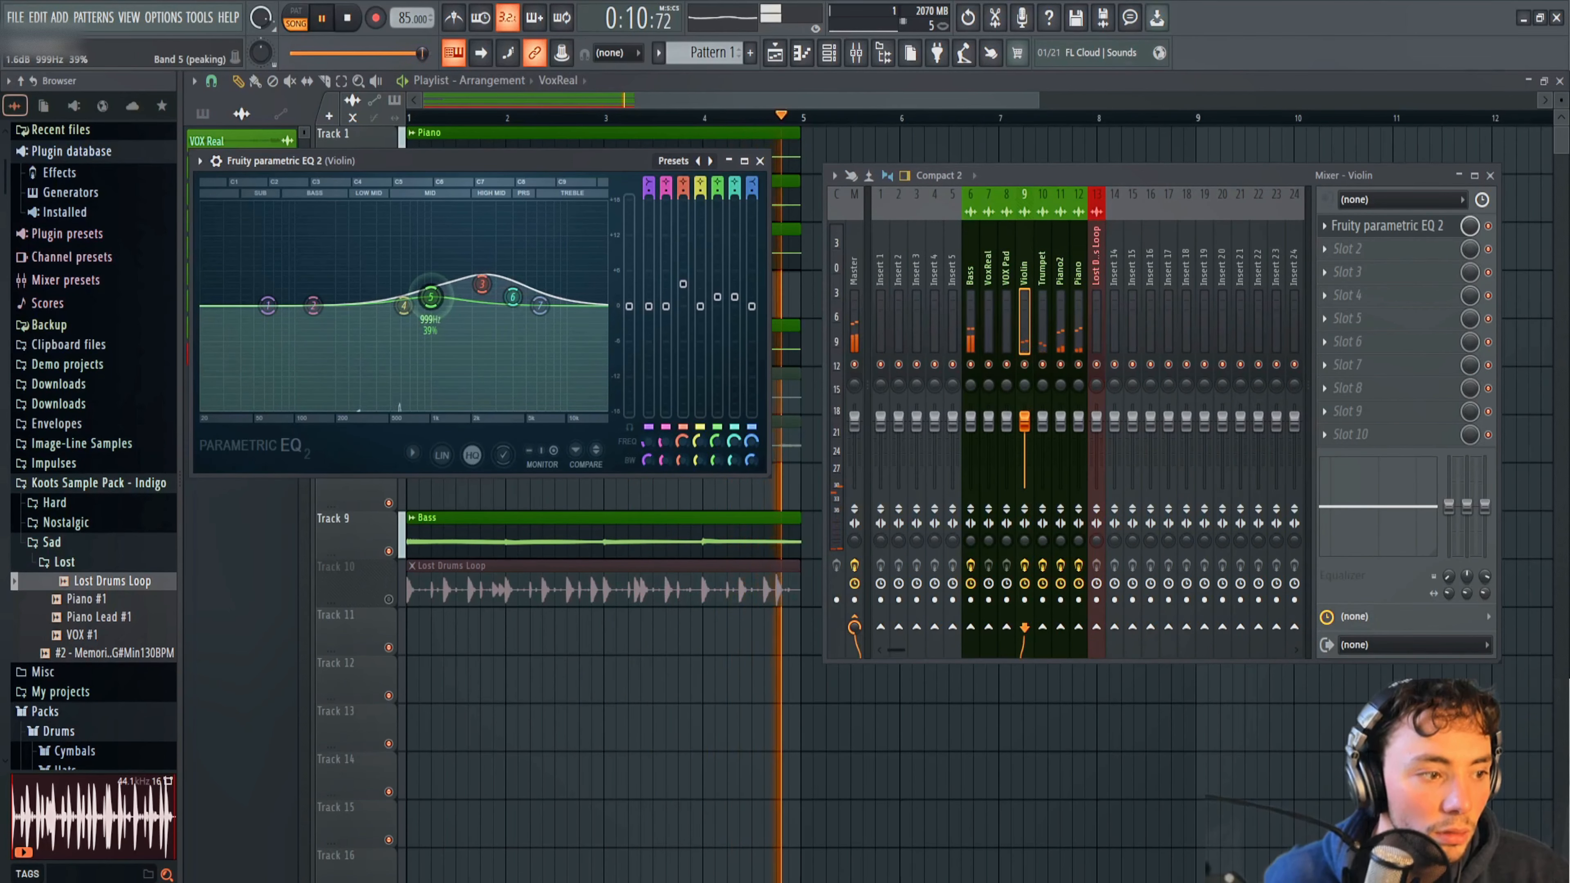
pyautogui.click(760, 160)
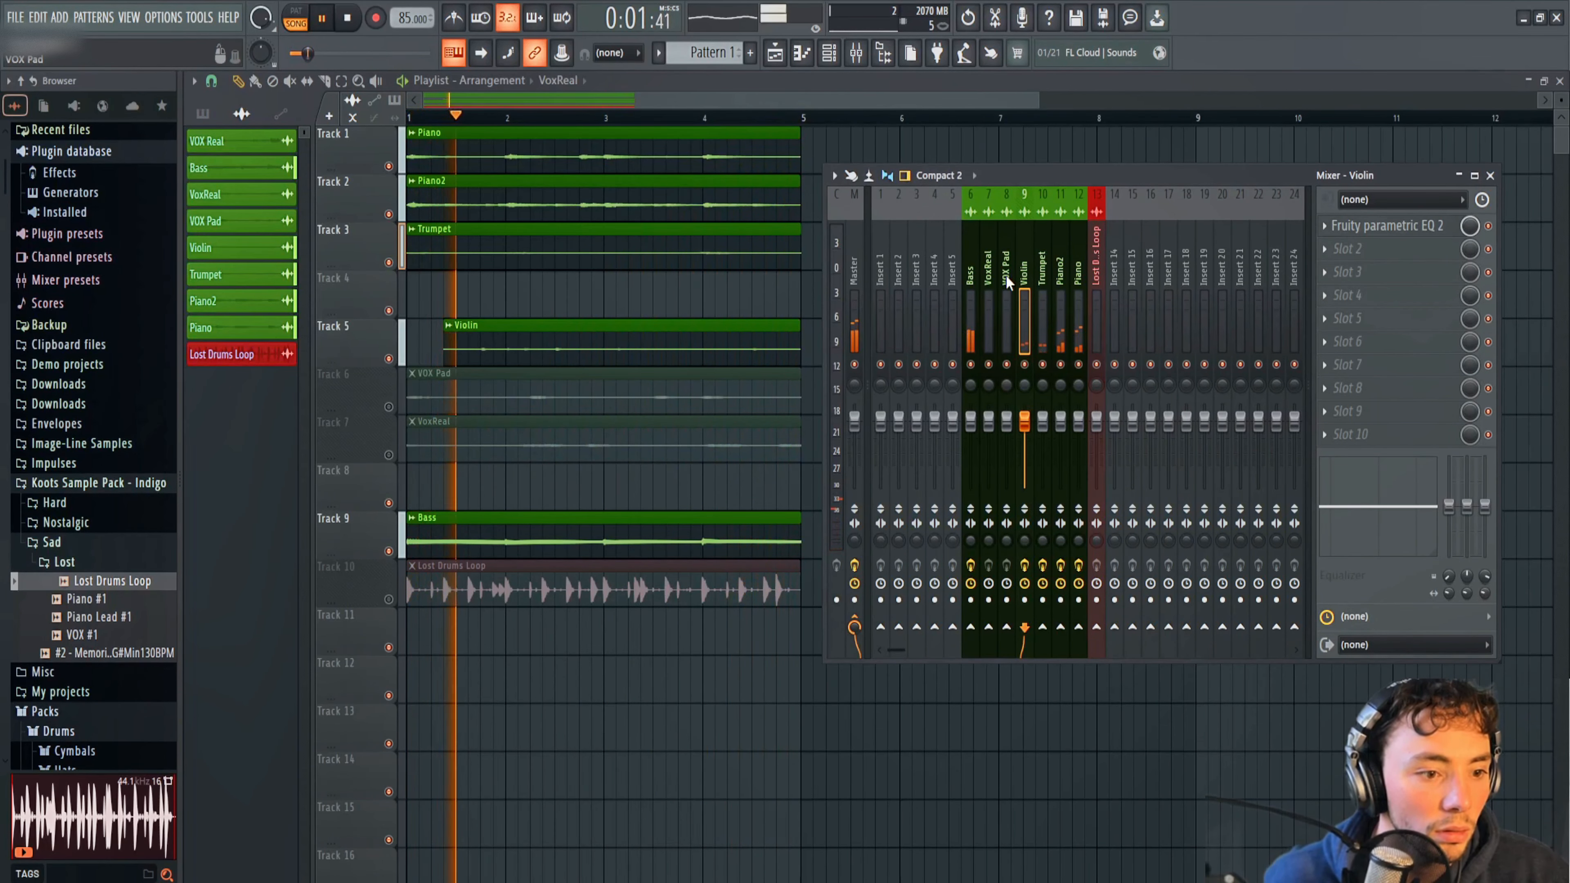
# Unmute the VOX Pad and VoxReal playlist tracks and add Fruity Parametric EQ 2 to the VoxReal mixer track.
pyautogui.click(389, 406)
pyautogui.click(389, 455)
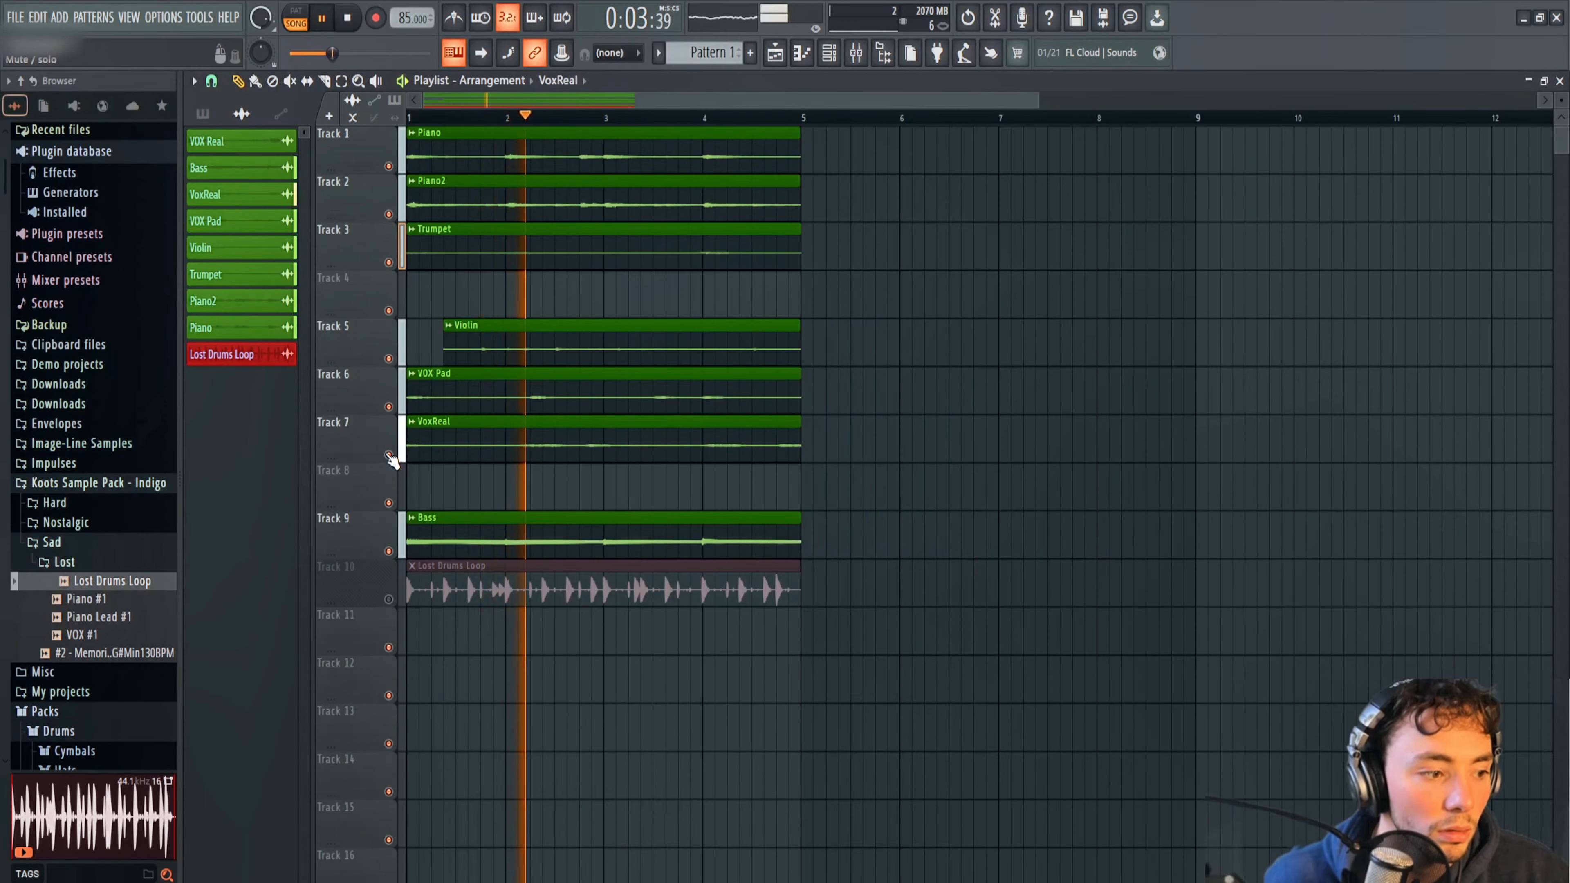
pyautogui.click(856, 53)
pyautogui.click(984, 325)
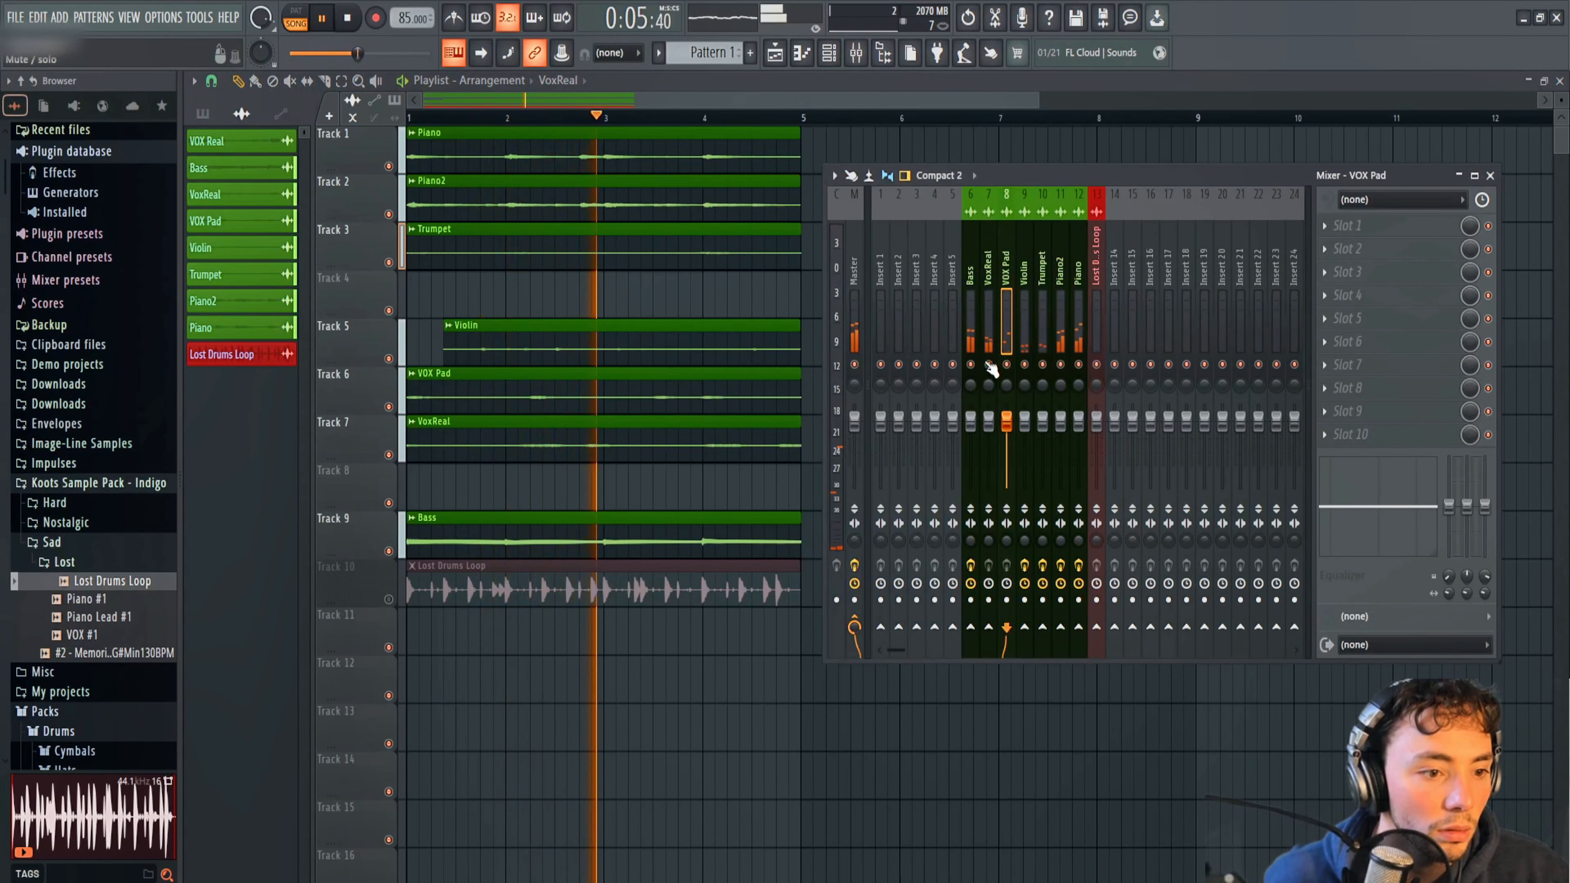
pyautogui.click(1349, 233)
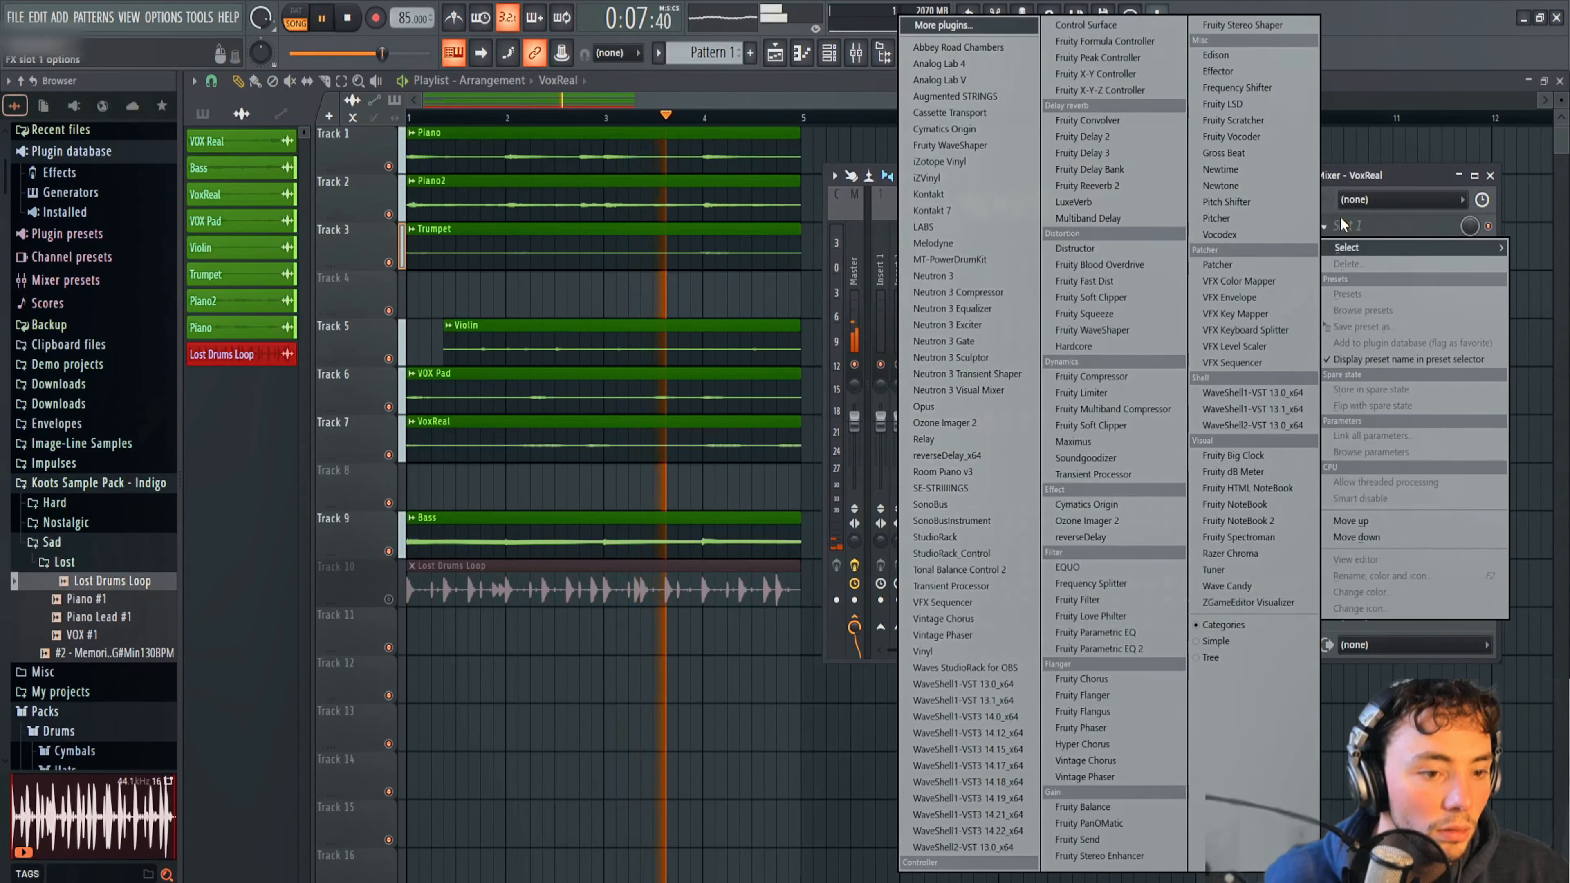
pyautogui.click(1132, 647)
# Locate a low-mid resonance with a narrow band 4 boost in the VoxReal EQ, cut it slightly, and gently boost band 5 in the high mids.
pyautogui.moveTo(581, 414); pyautogui.dragTo(556, 314)
pyautogui.press('space')
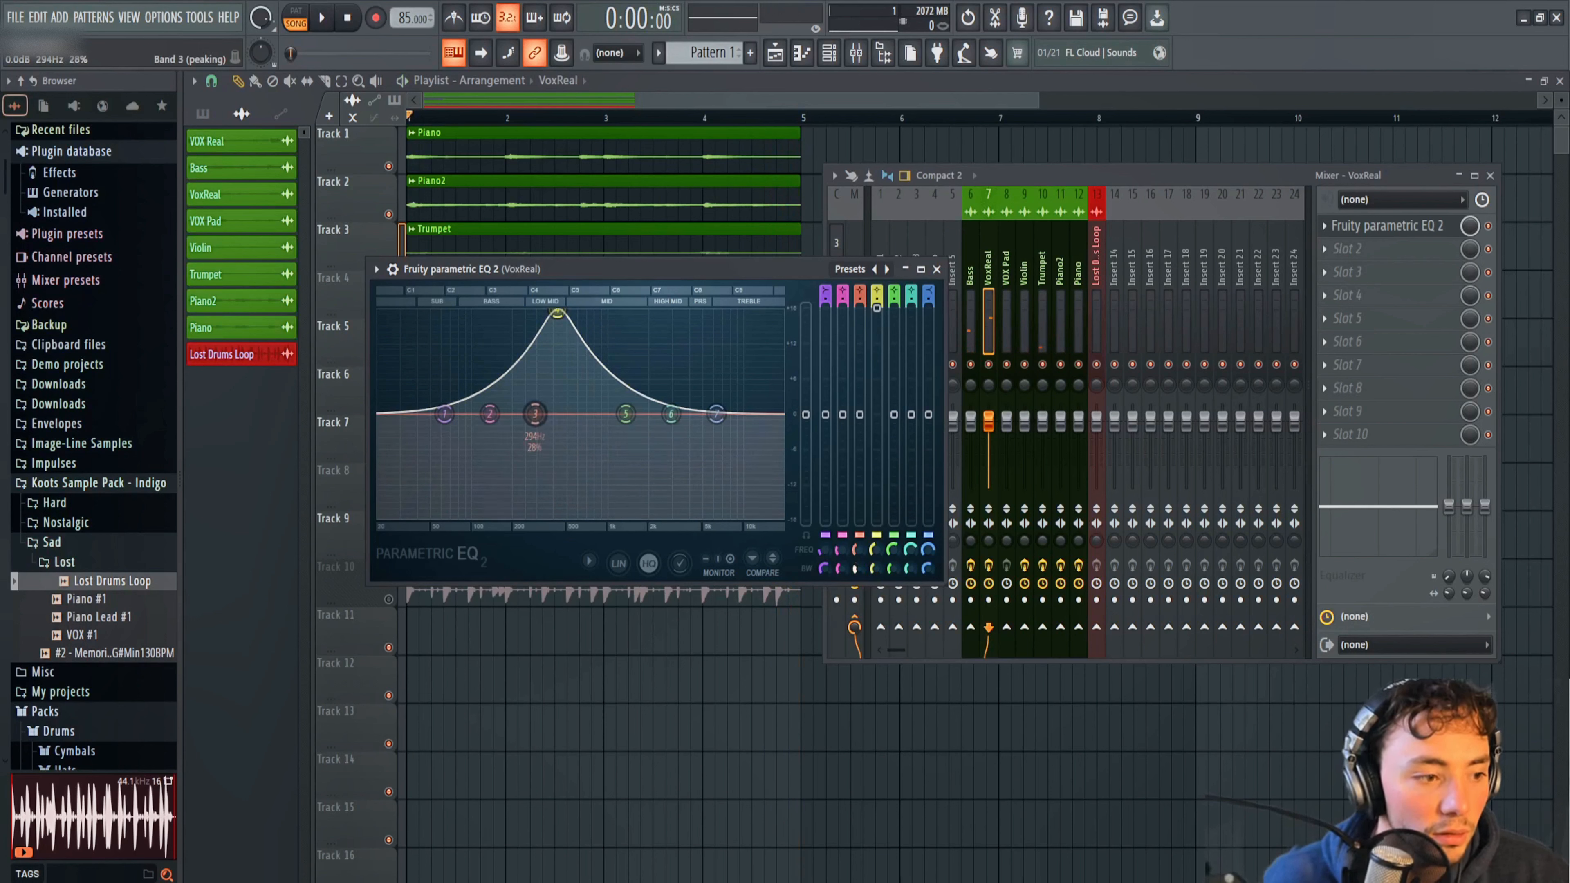
pyautogui.moveTo(876, 568); pyautogui.dragTo(877, 574)
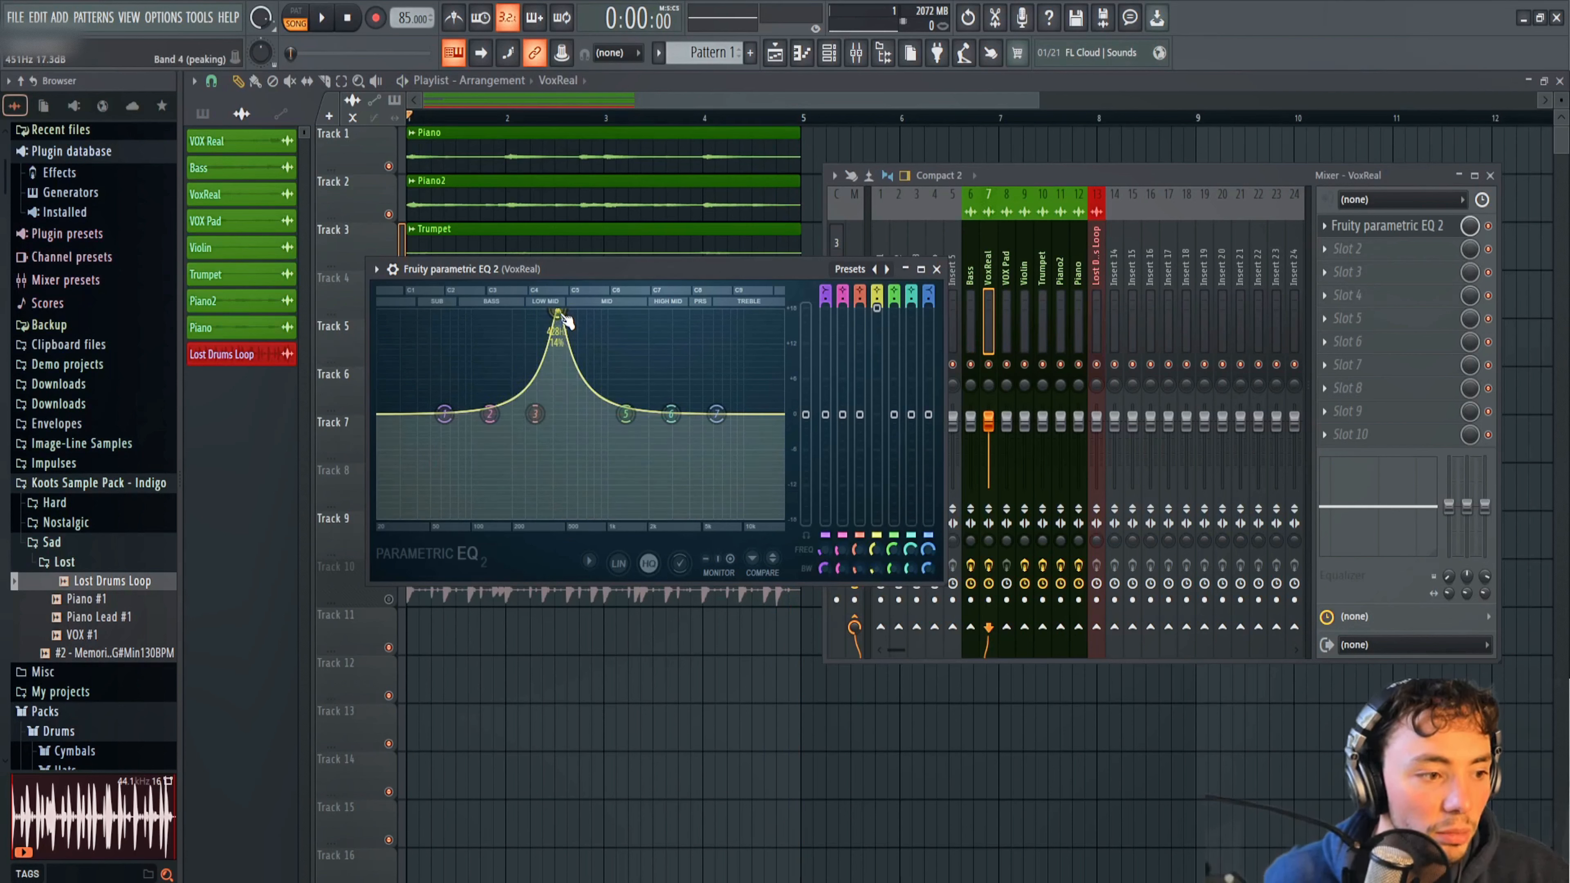
pyautogui.press('space')
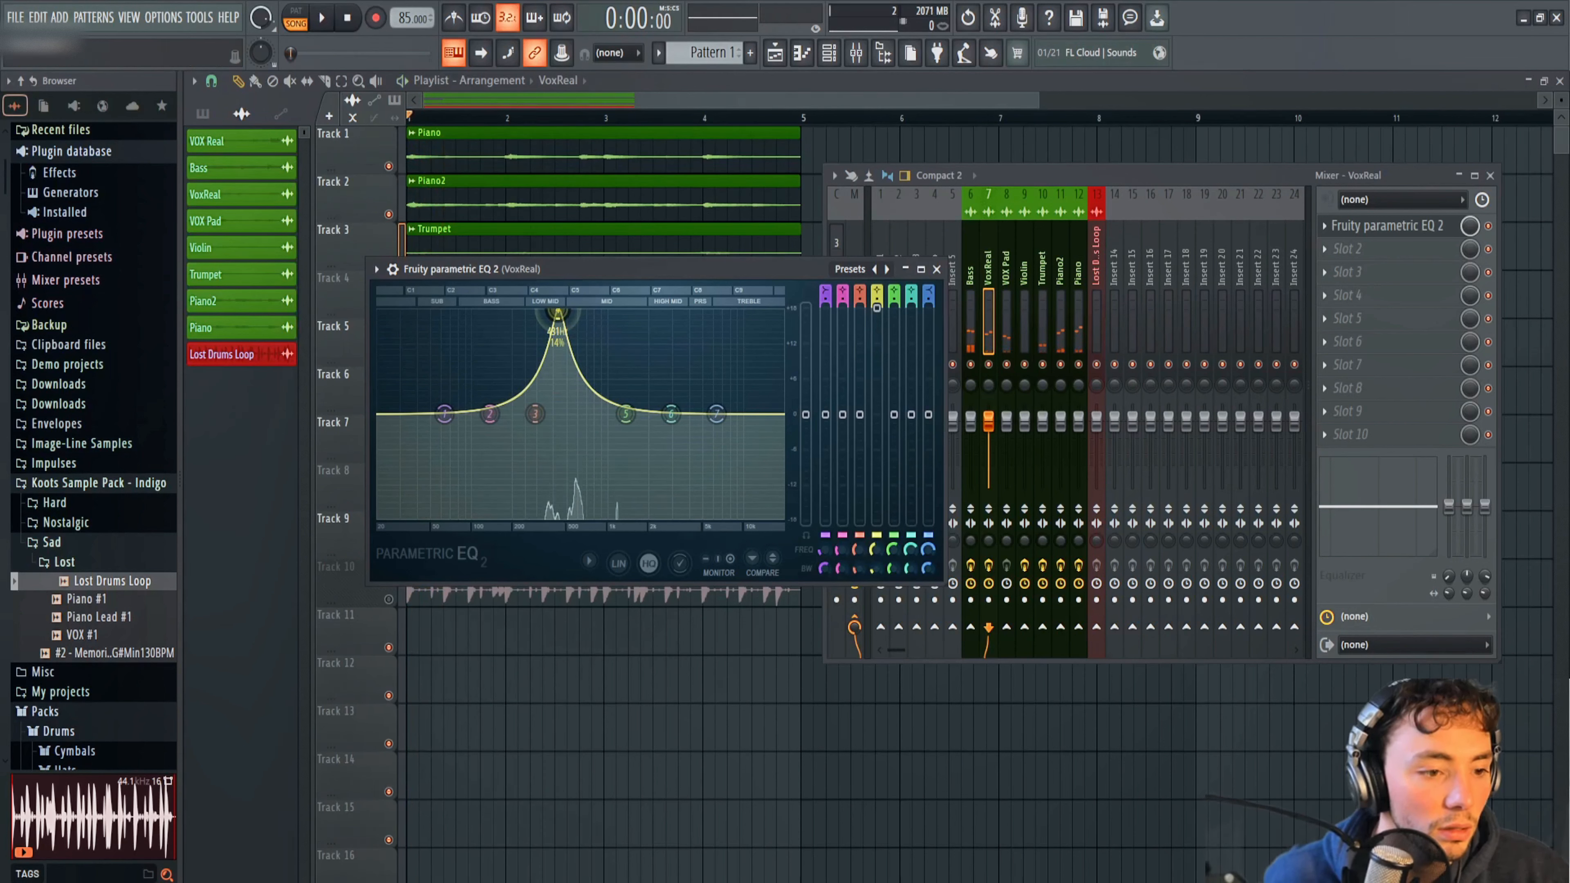
pyautogui.press('space')
pyautogui.moveTo(558, 313); pyautogui.dragTo(666, 398)
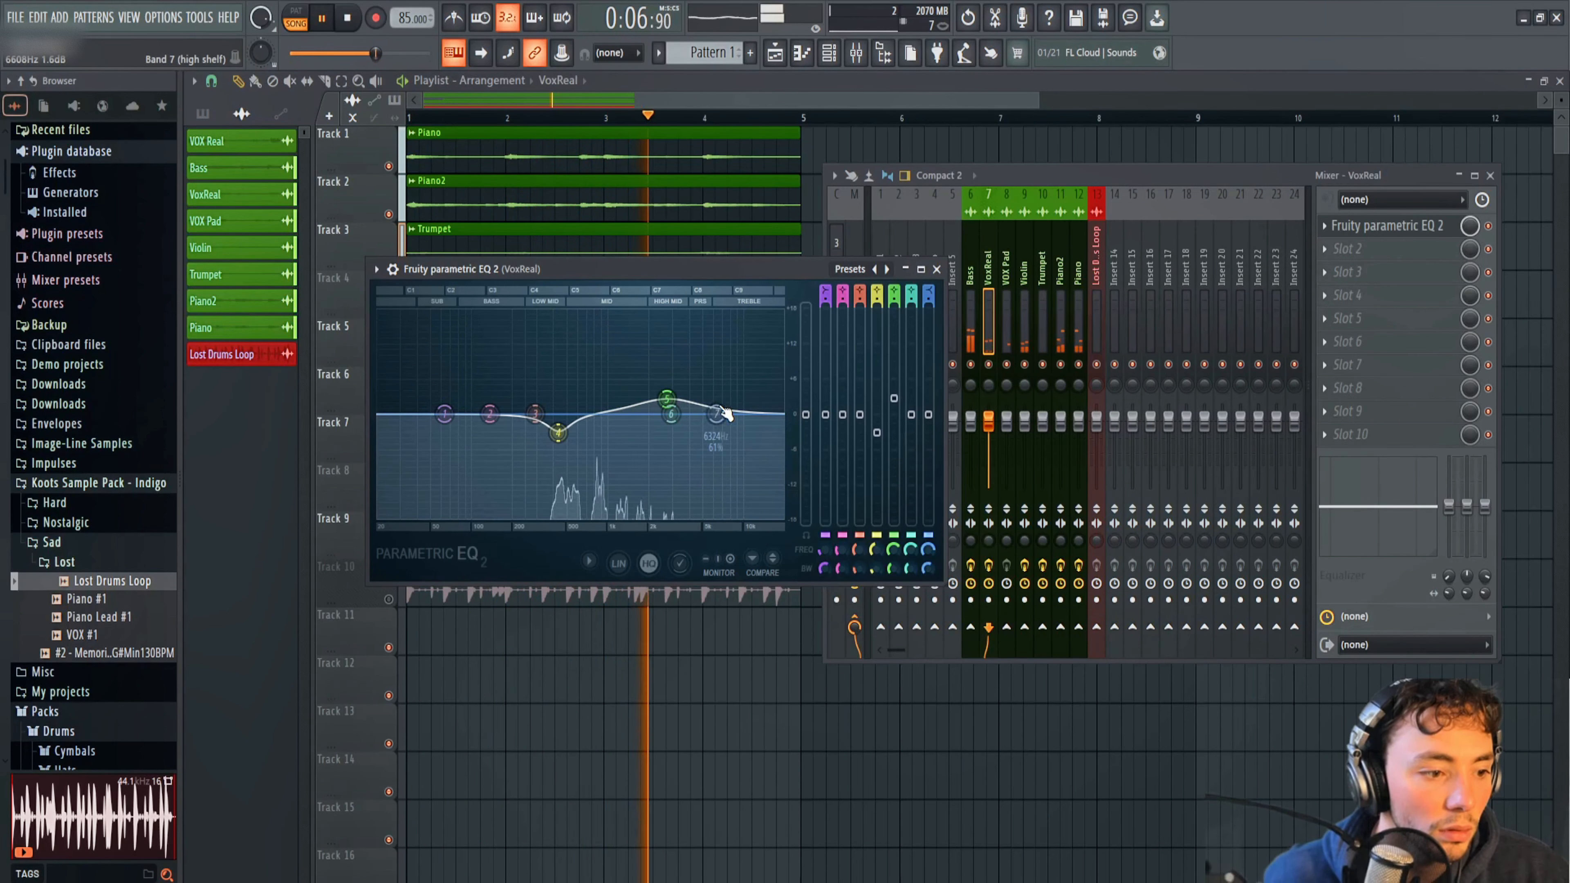
# Roll off both ends of the VoxReal EQ by fully lowering bands 7 and 1, and slightly deepen the band 4 cut.
pyautogui.press('space')
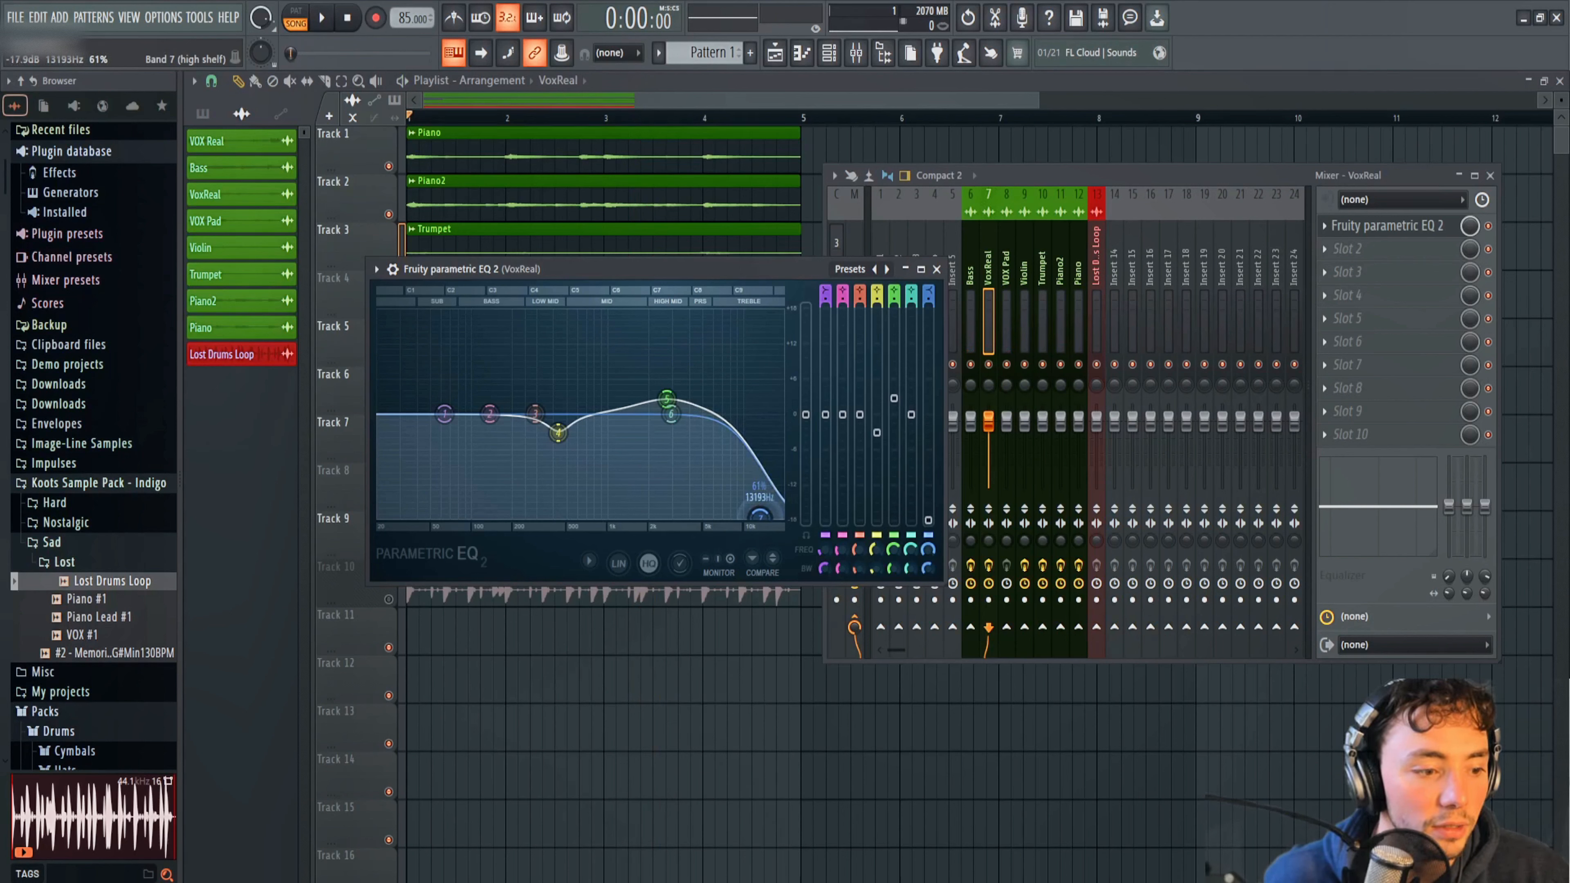
pyautogui.press('space')
pyautogui.moveTo(733, 516); pyautogui.dragTo(712, 516)
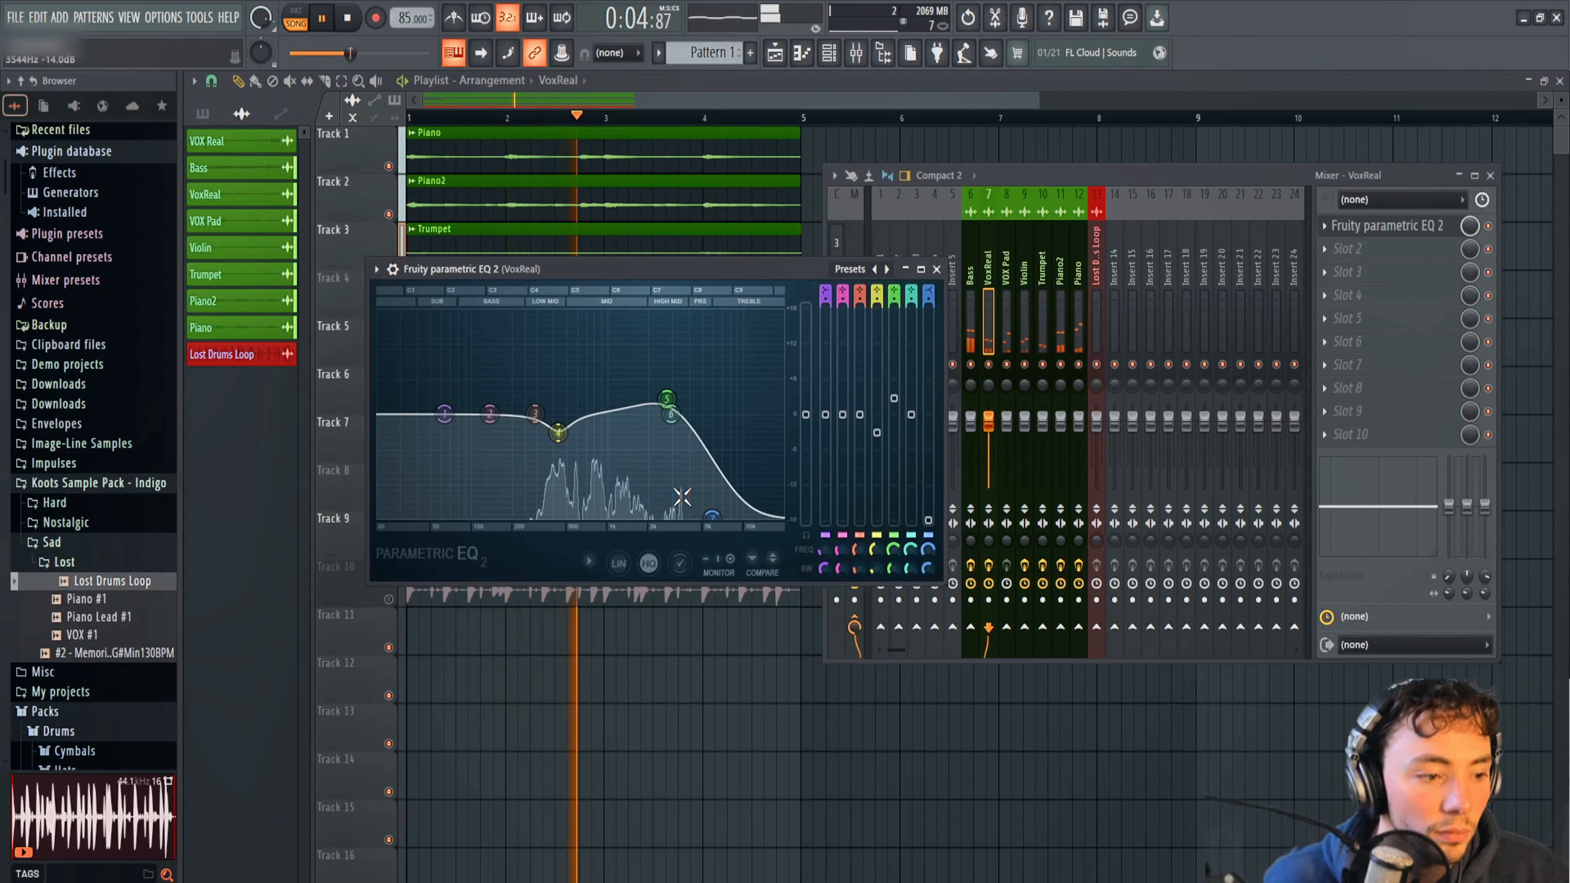
pyautogui.moveTo(712, 516); pyautogui.dragTo(689, 515)
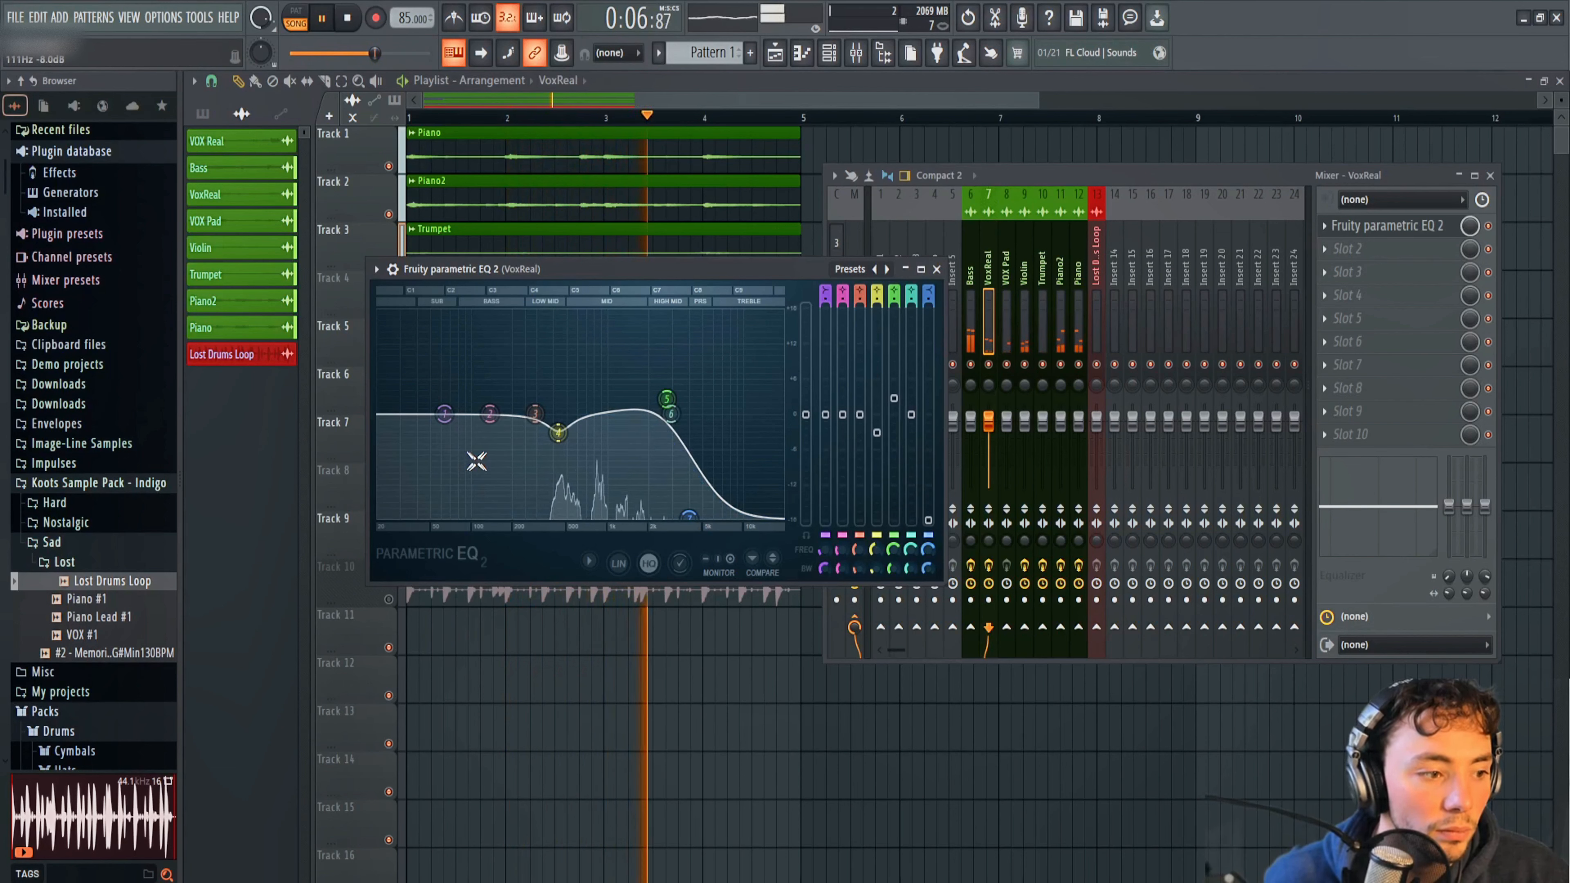
pyautogui.moveTo(445, 412); pyautogui.dragTo(512, 515)
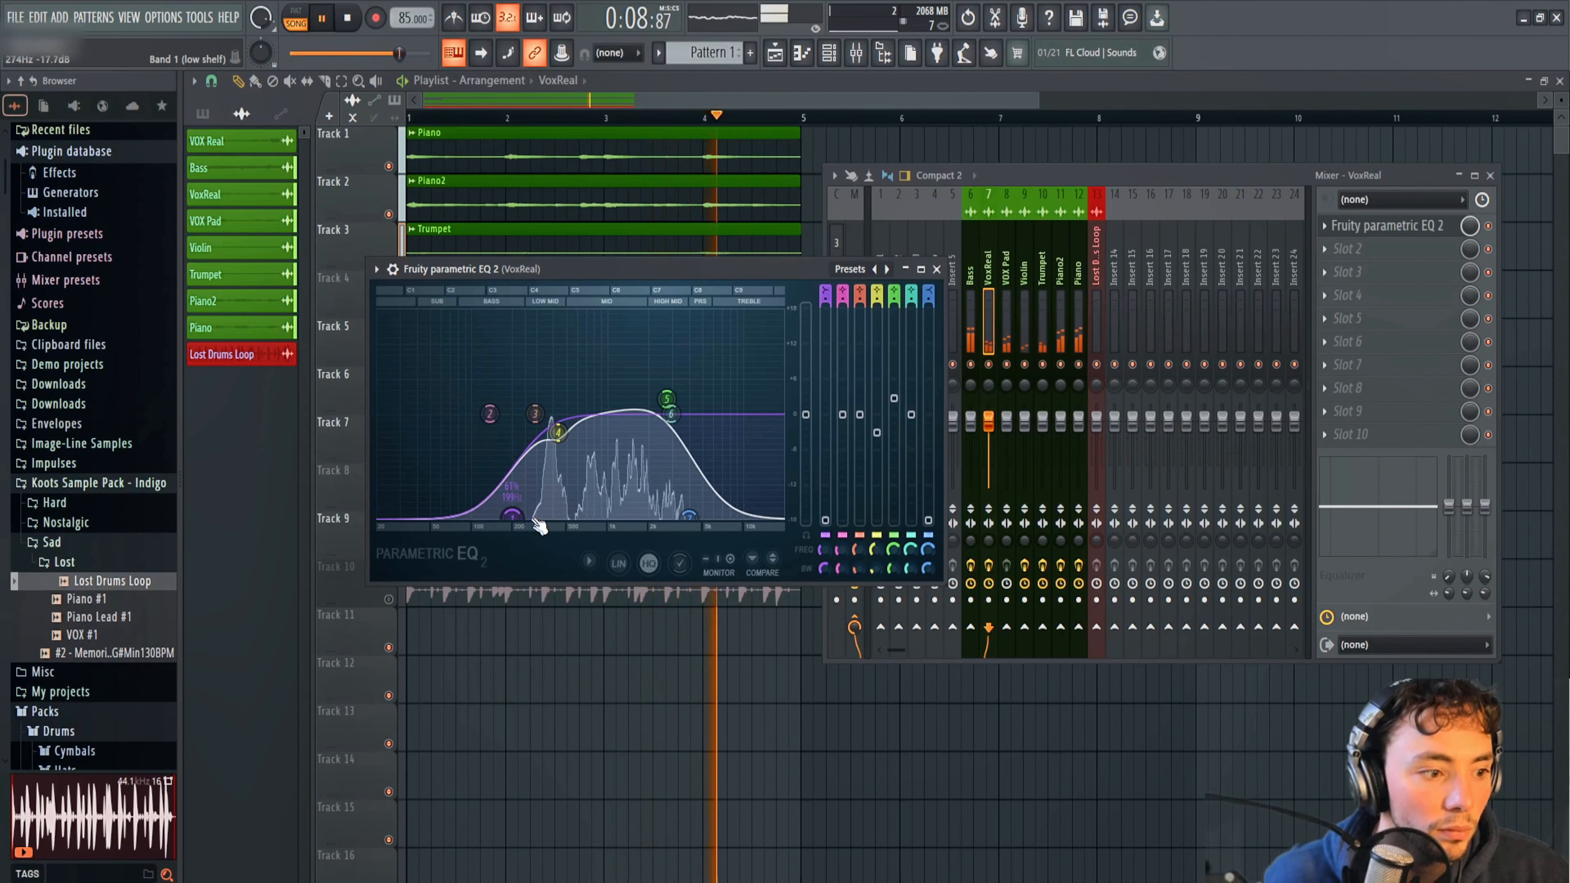
pyautogui.moveTo(558, 436); pyautogui.dragTo(555, 442)
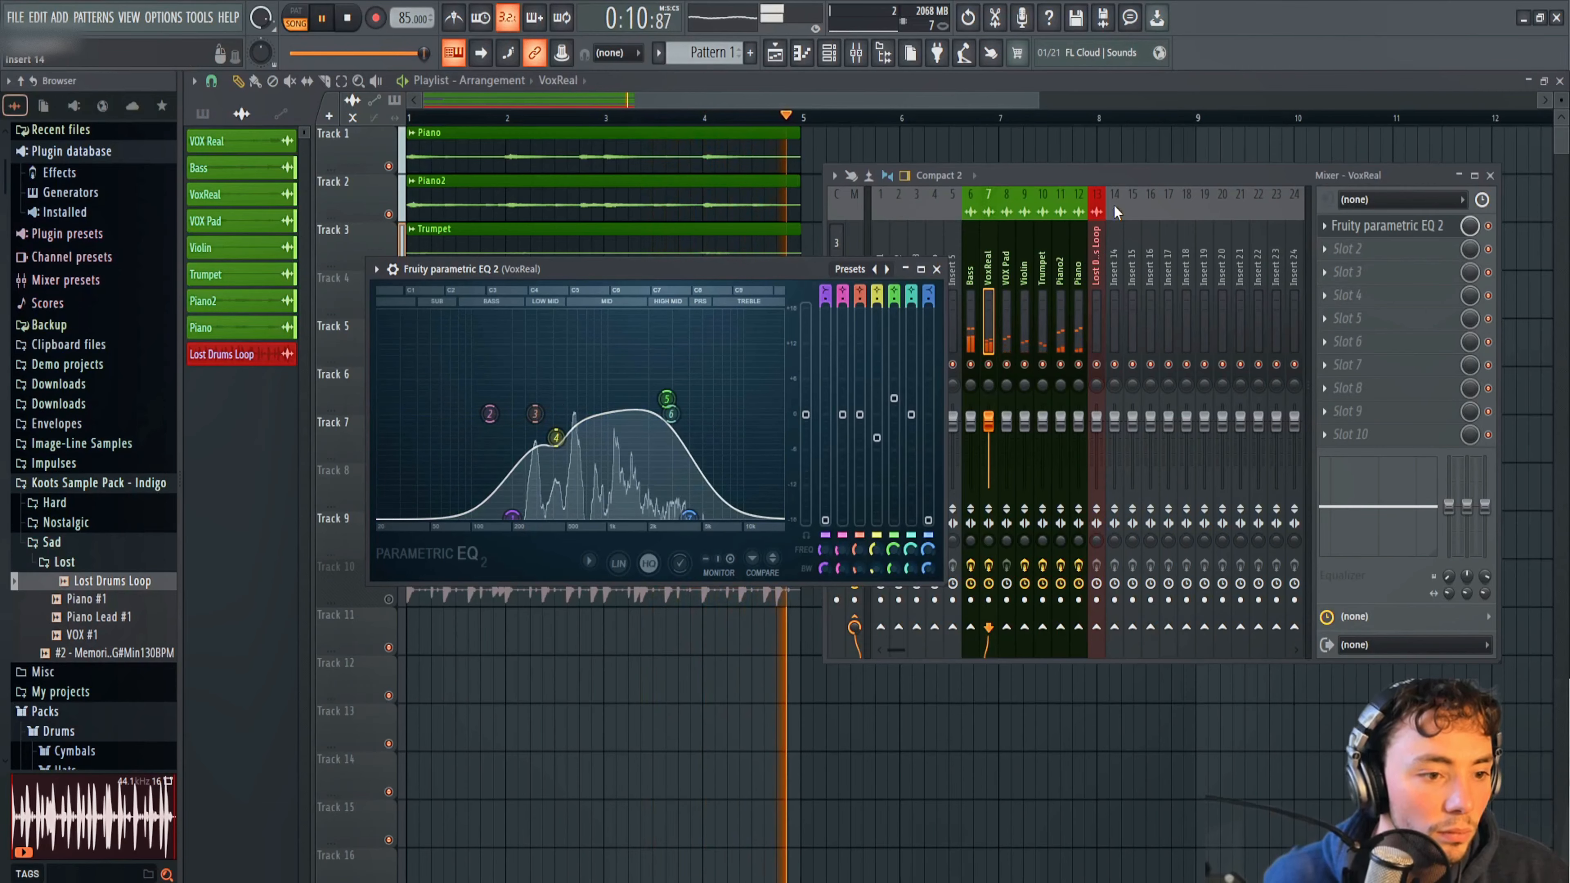
# Add Fruity Parametric EQ 2 to the first slot of the VOX Pad mixer track and place its window clear of the mixer meters.
pyautogui.click(1120, 169)
pyautogui.click(1005, 270)
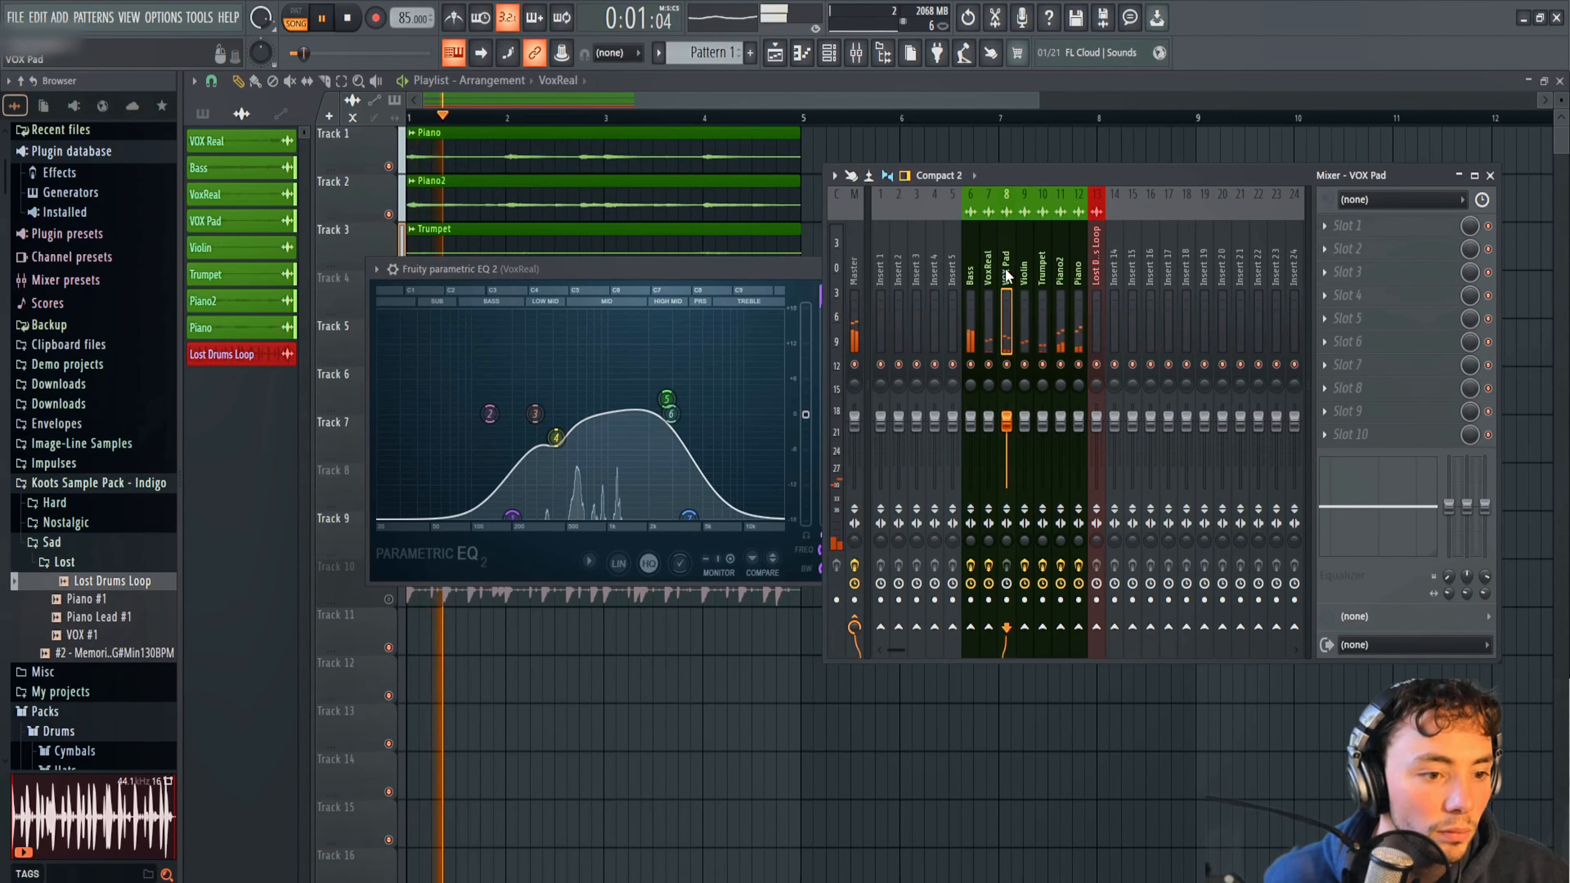
pyautogui.click(1320, 226)
pyautogui.click(1120, 649)
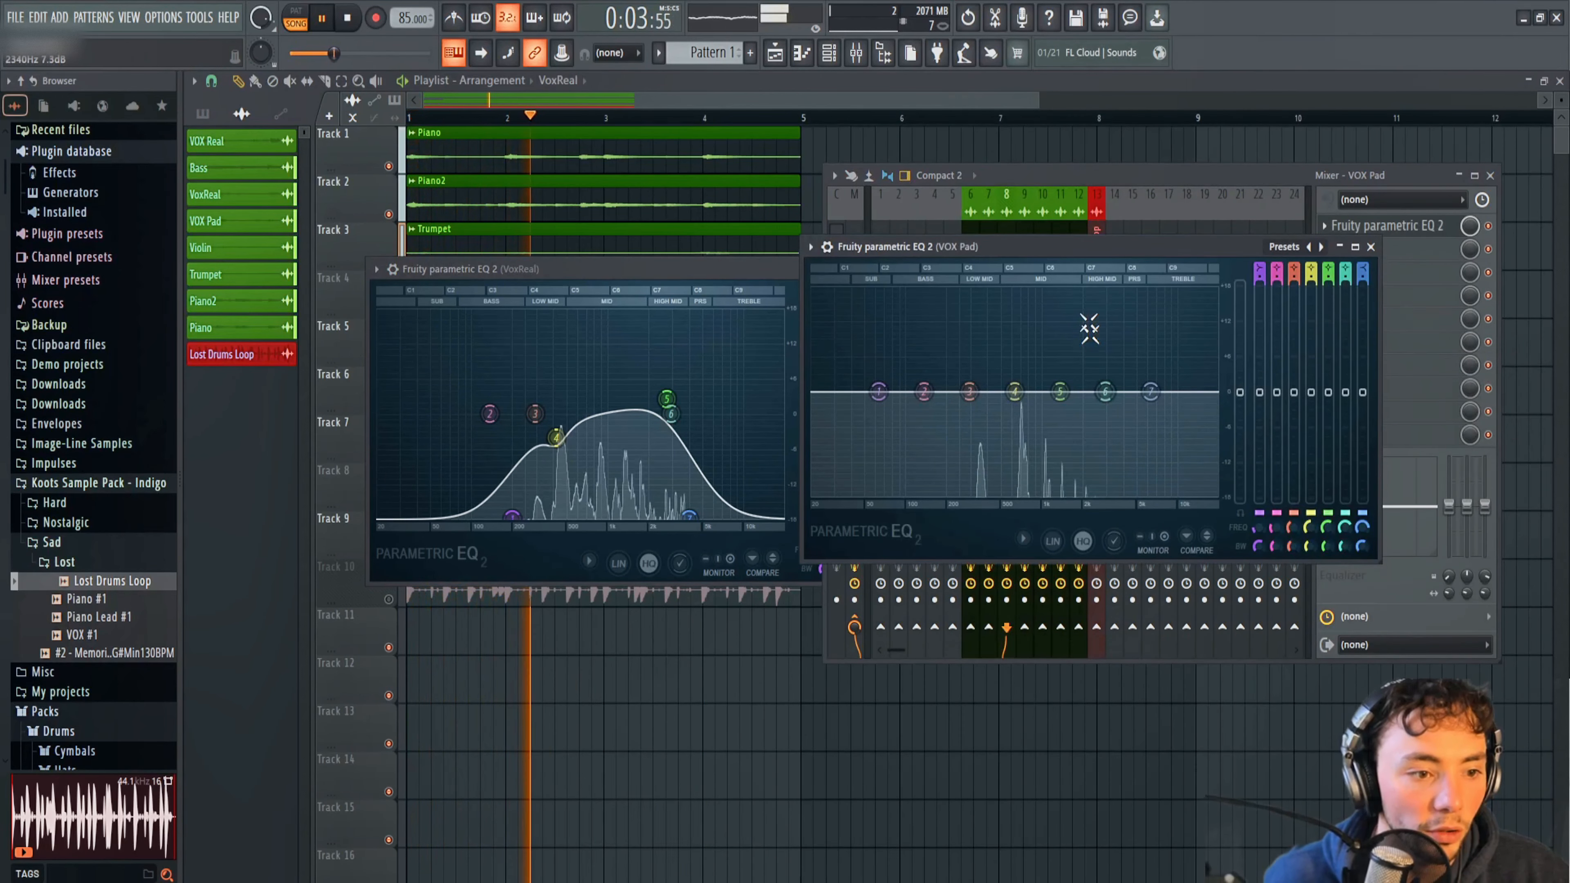
pyautogui.moveTo(1049, 270); pyautogui.dragTo(1049, 379)
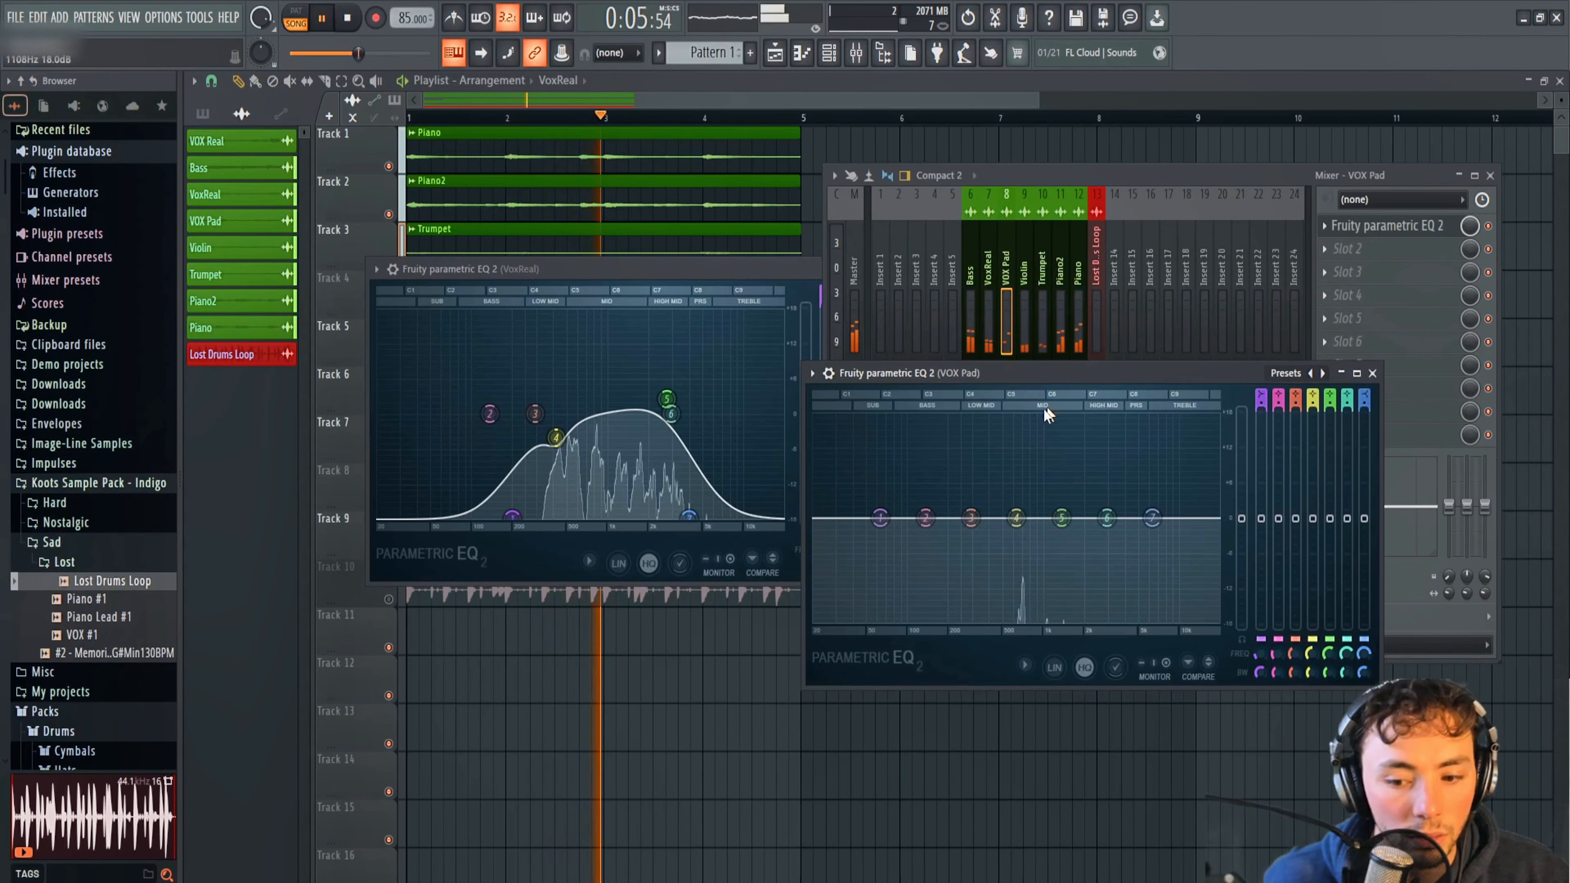
# Try a boost on band 4 of the VOX Pad EQ, reduced to 1.7 dB at 668 Hz.
pyautogui.moveTo(1026, 531); pyautogui.dragTo(1024, 494)
pyautogui.press('space')
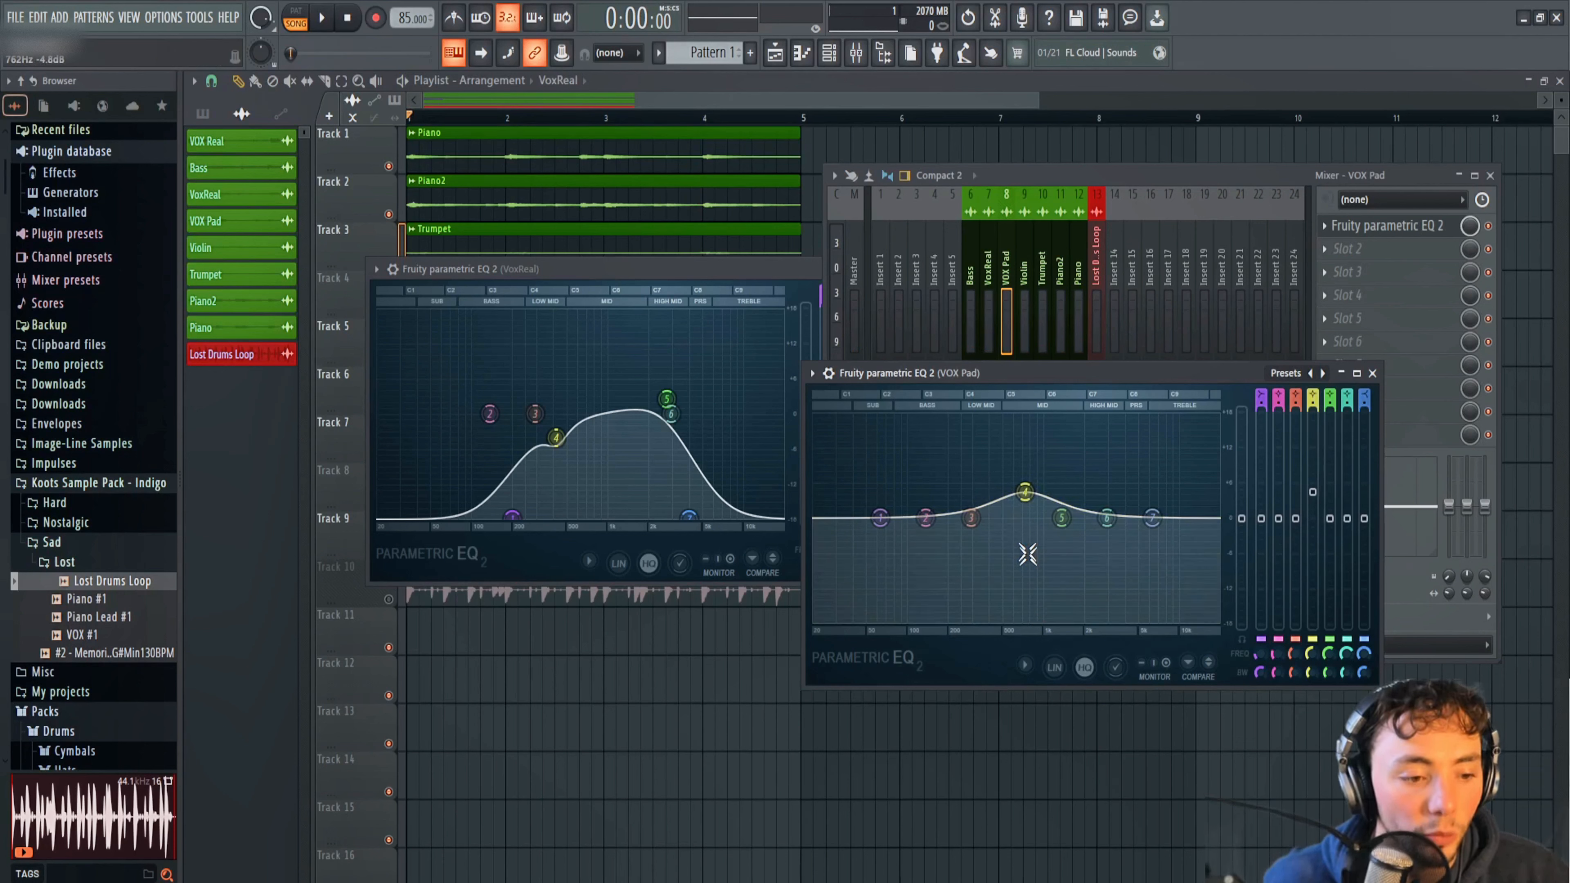
pyautogui.moveTo(1024, 493); pyautogui.dragTo(1023, 514)
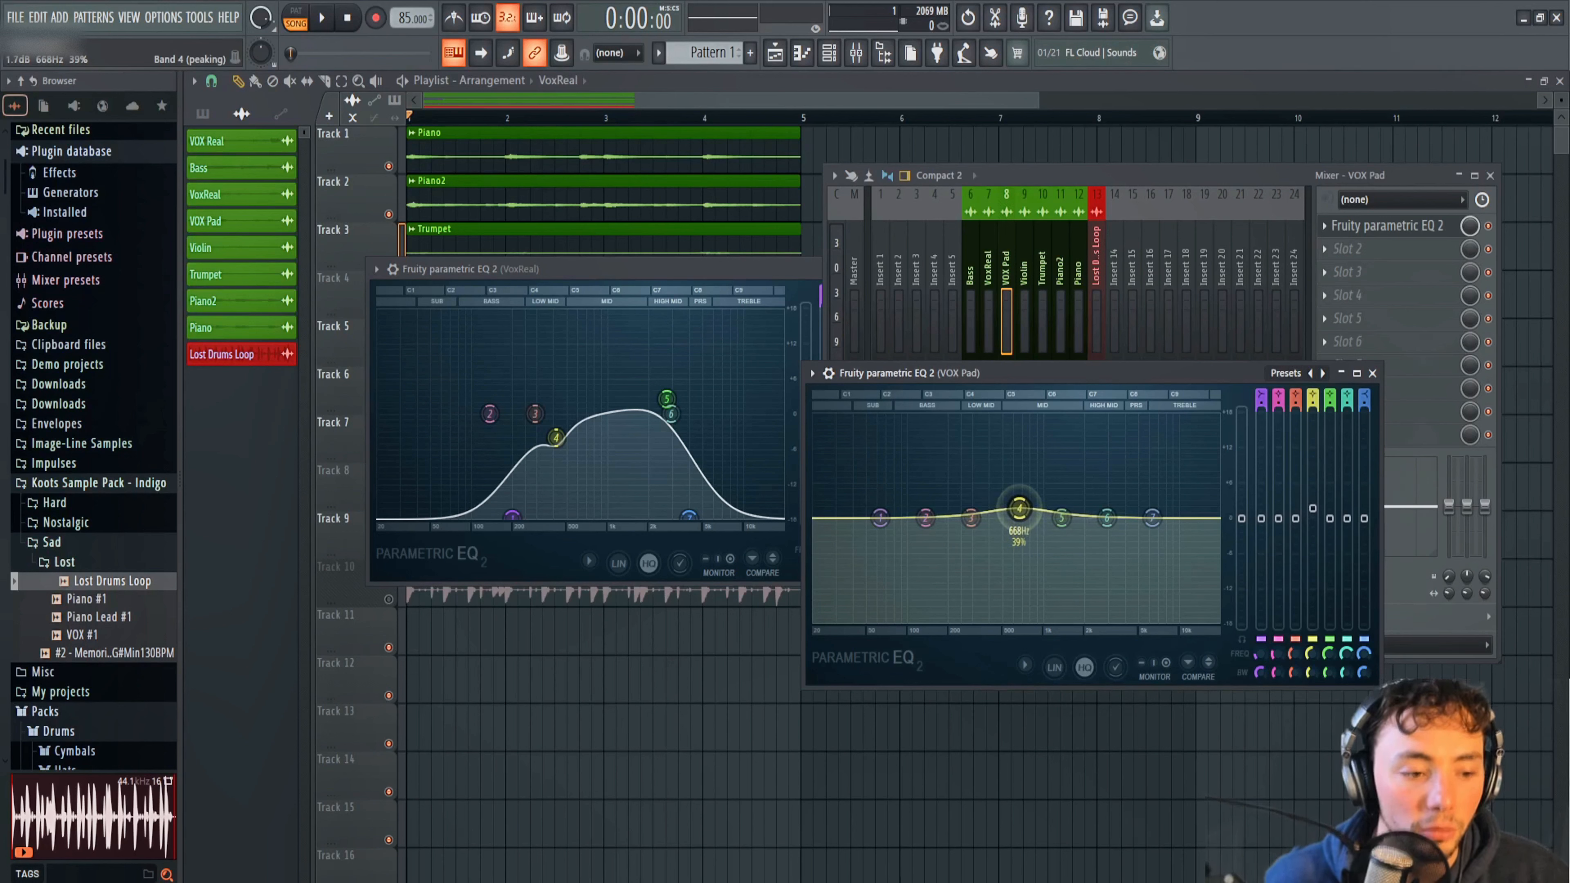
# Make a narrow 6.8 dB cut with band 4 of the VOX Pad EQ at about 769 Hz while listening to the loop.
pyautogui.press('space')
pyautogui.moveTo(1019, 508); pyautogui.dragTo(1031, 552)
pyautogui.press('space')
pyautogui.press('space')
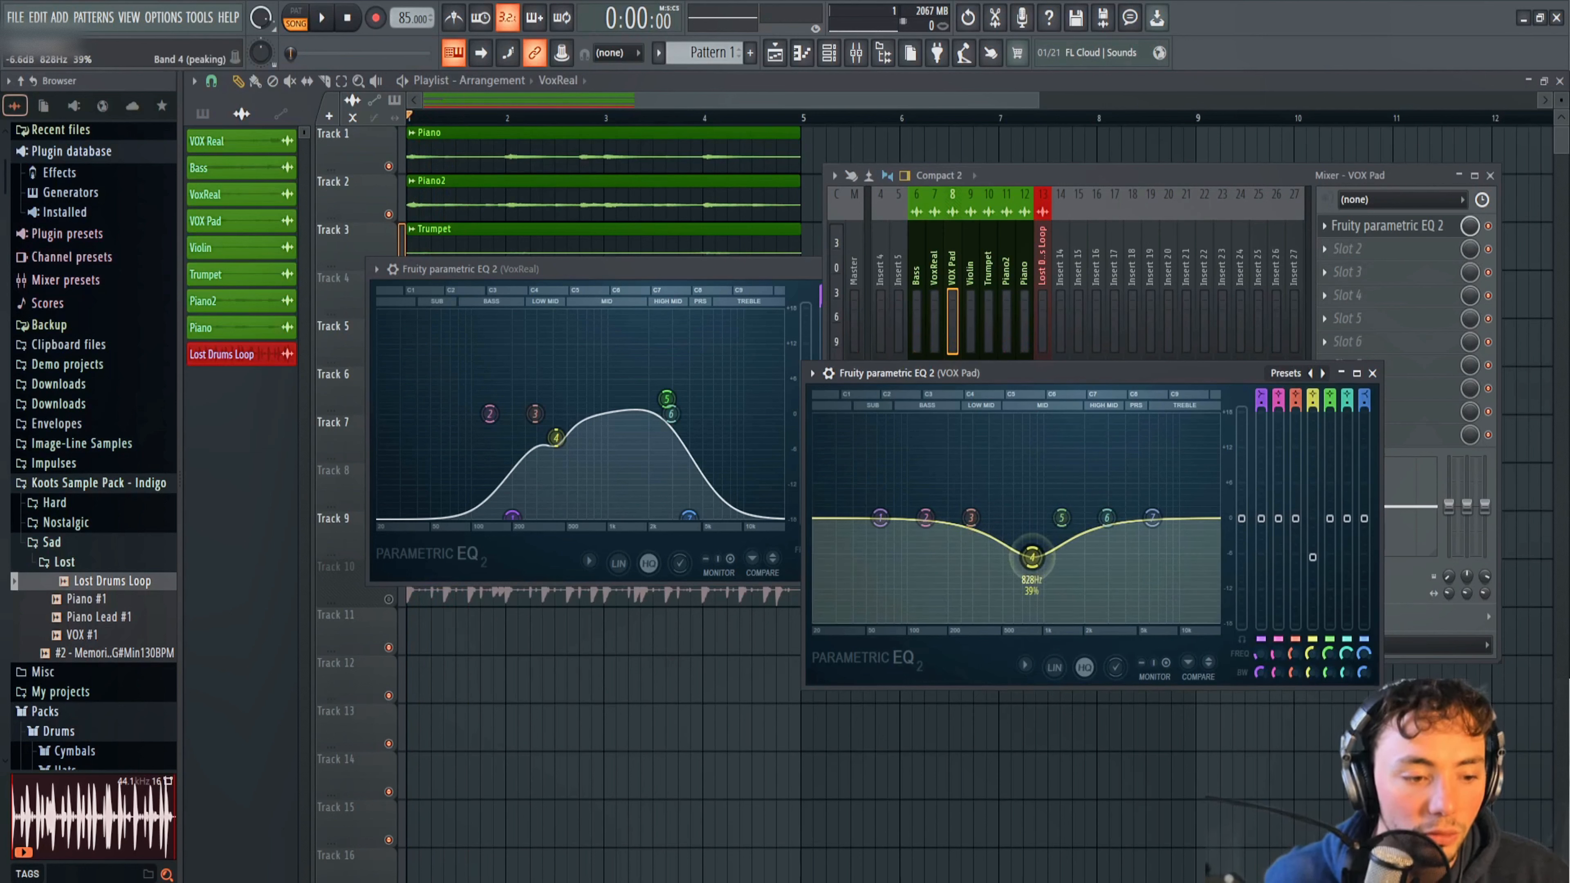
pyautogui.moveTo(1031, 556); pyautogui.dragTo(1029, 558)
pyautogui.press('space')
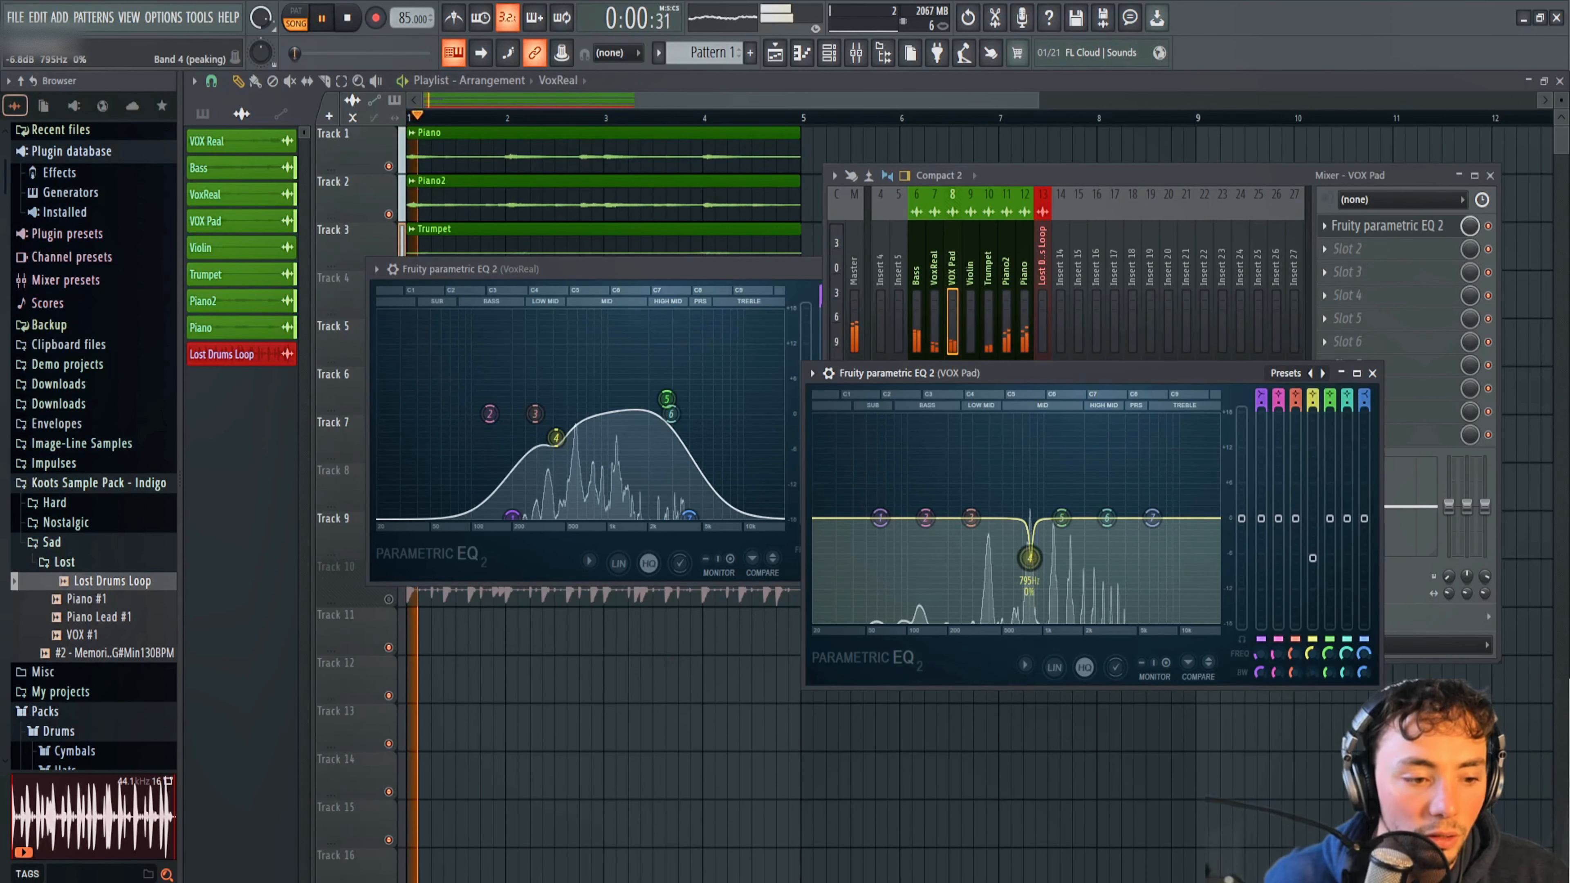
pyautogui.scroll(-2, 1031, 559)
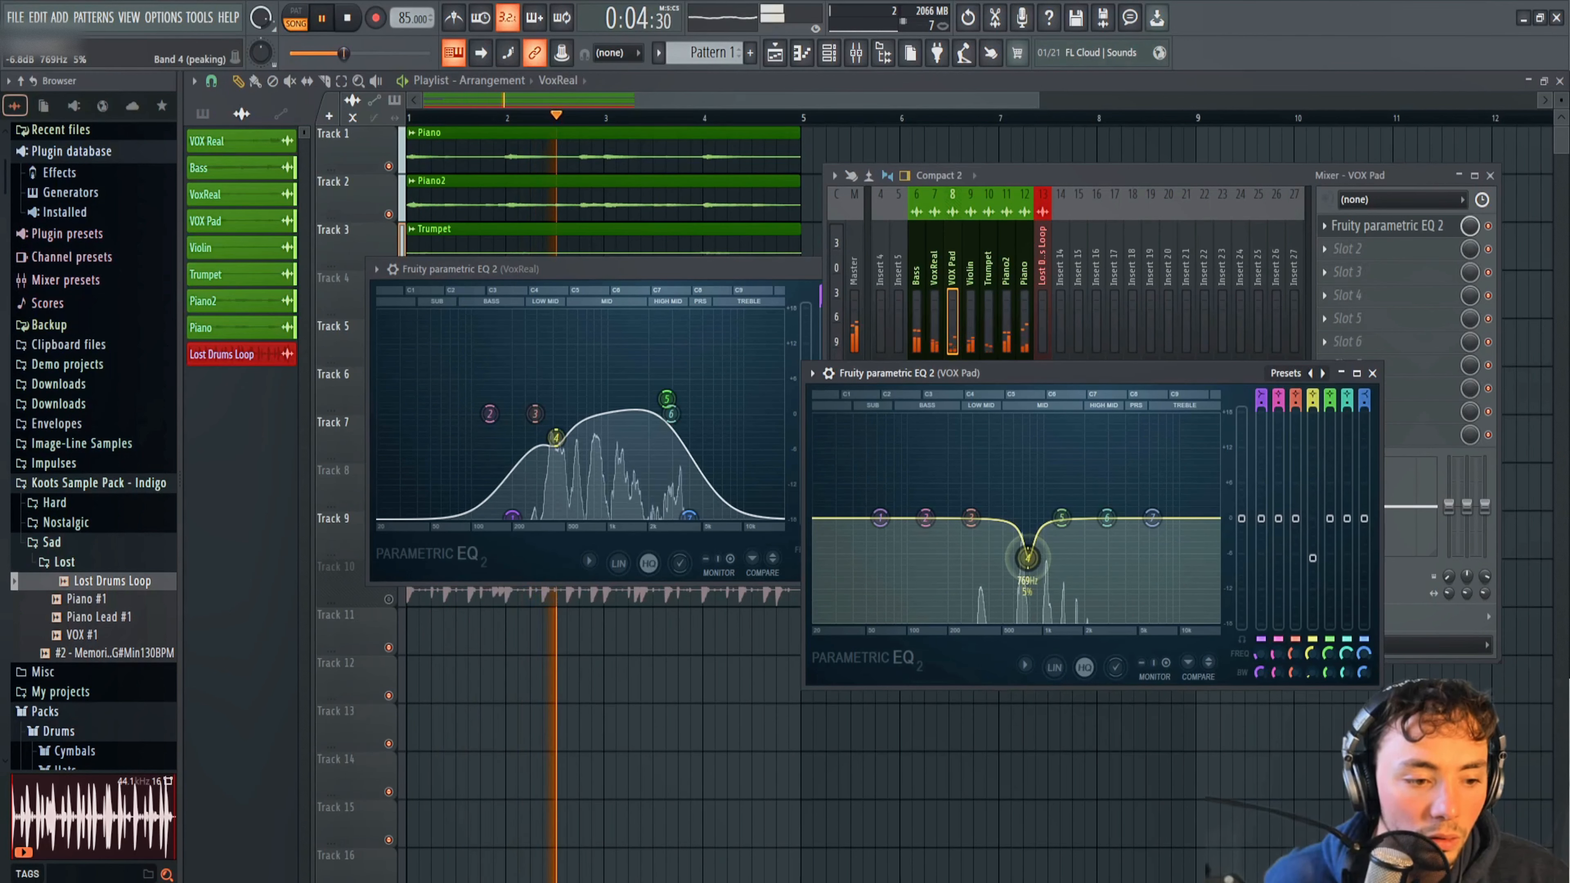
pyautogui.moveTo(1030, 559); pyautogui.dragTo(1026, 558)
pyautogui.moveTo(1309, 668); pyautogui.dragTo(1309, 659)
# Roll off the VOX Pad EQ's low end with band 1 fully lowered and band 3 moderately cut, and close the open EQ windows.
pyautogui.moveTo(1026, 559); pyautogui.dragTo(929, 618)
pyautogui.press('space')
pyautogui.press('space')
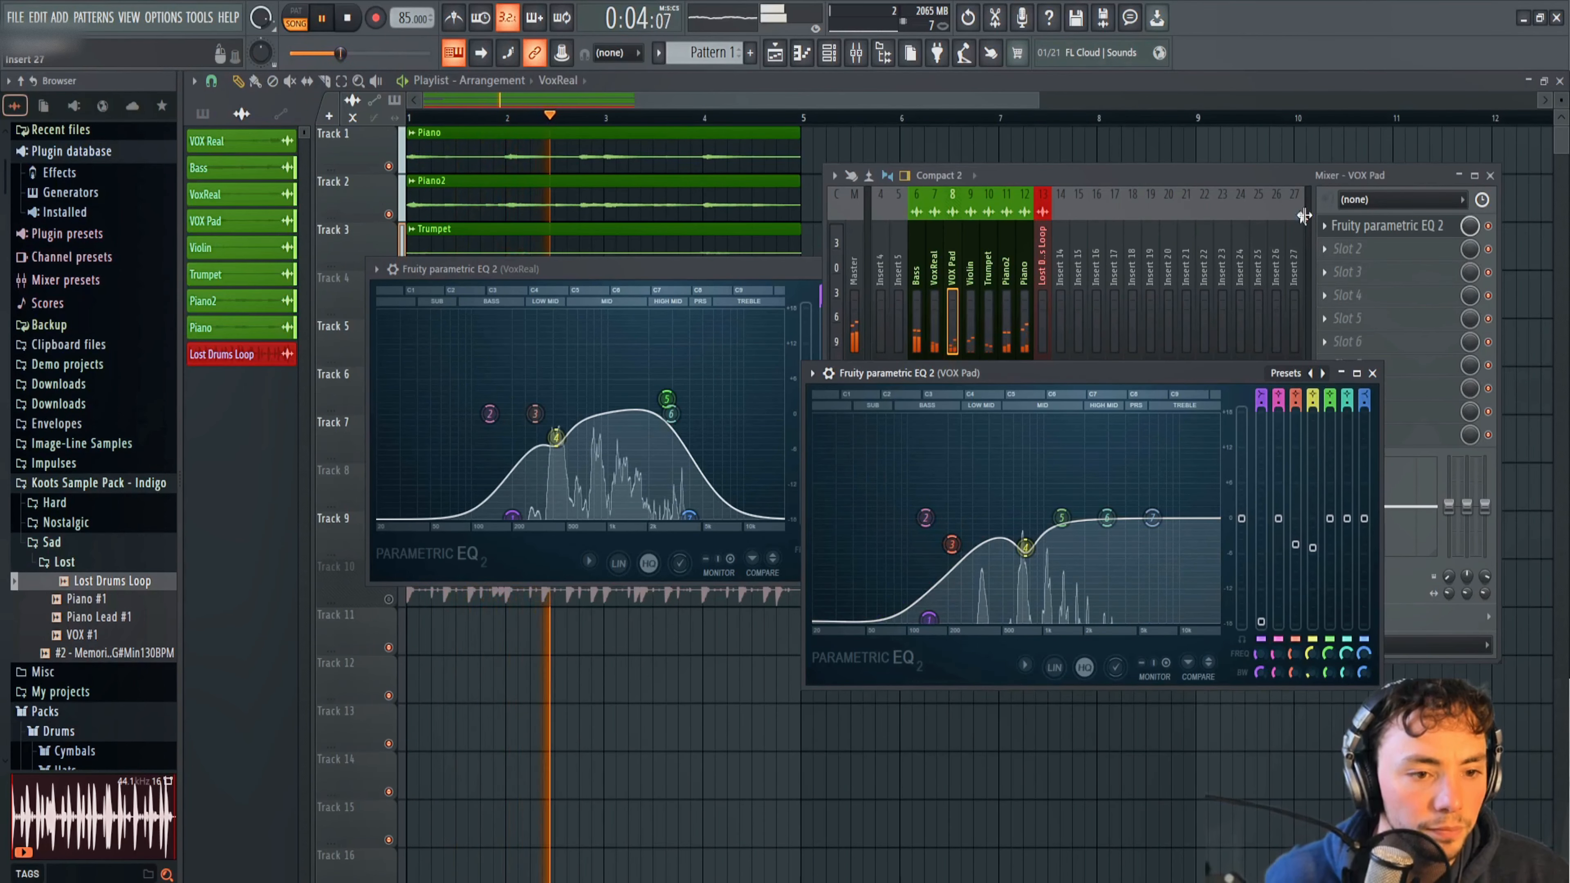
pyautogui.click(1372, 373)
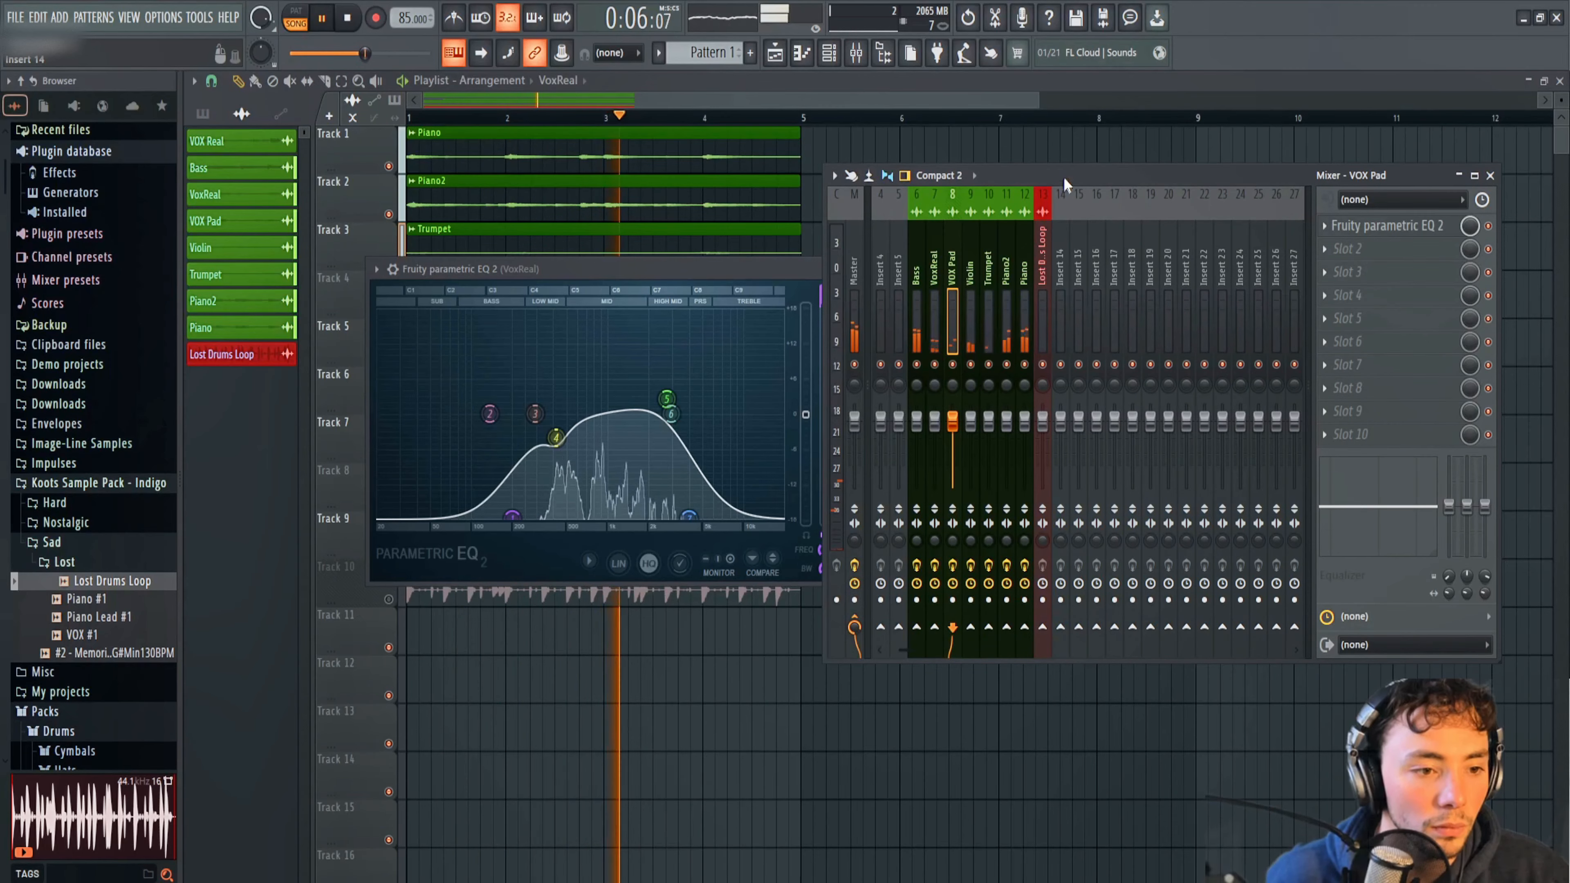
pyautogui.press('space')
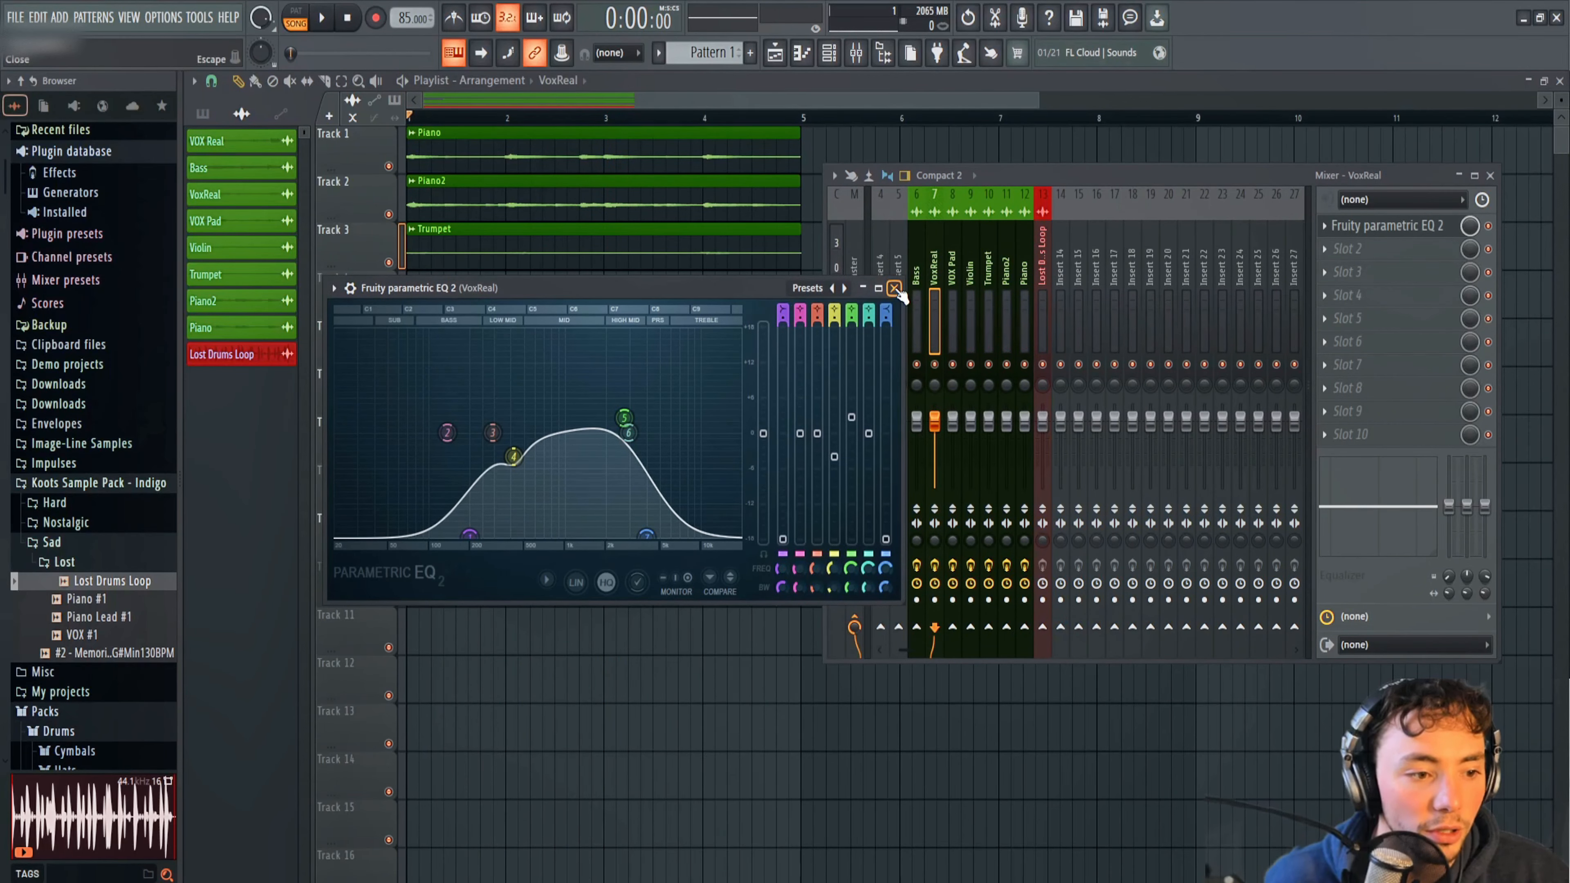
pyautogui.click(895, 288)
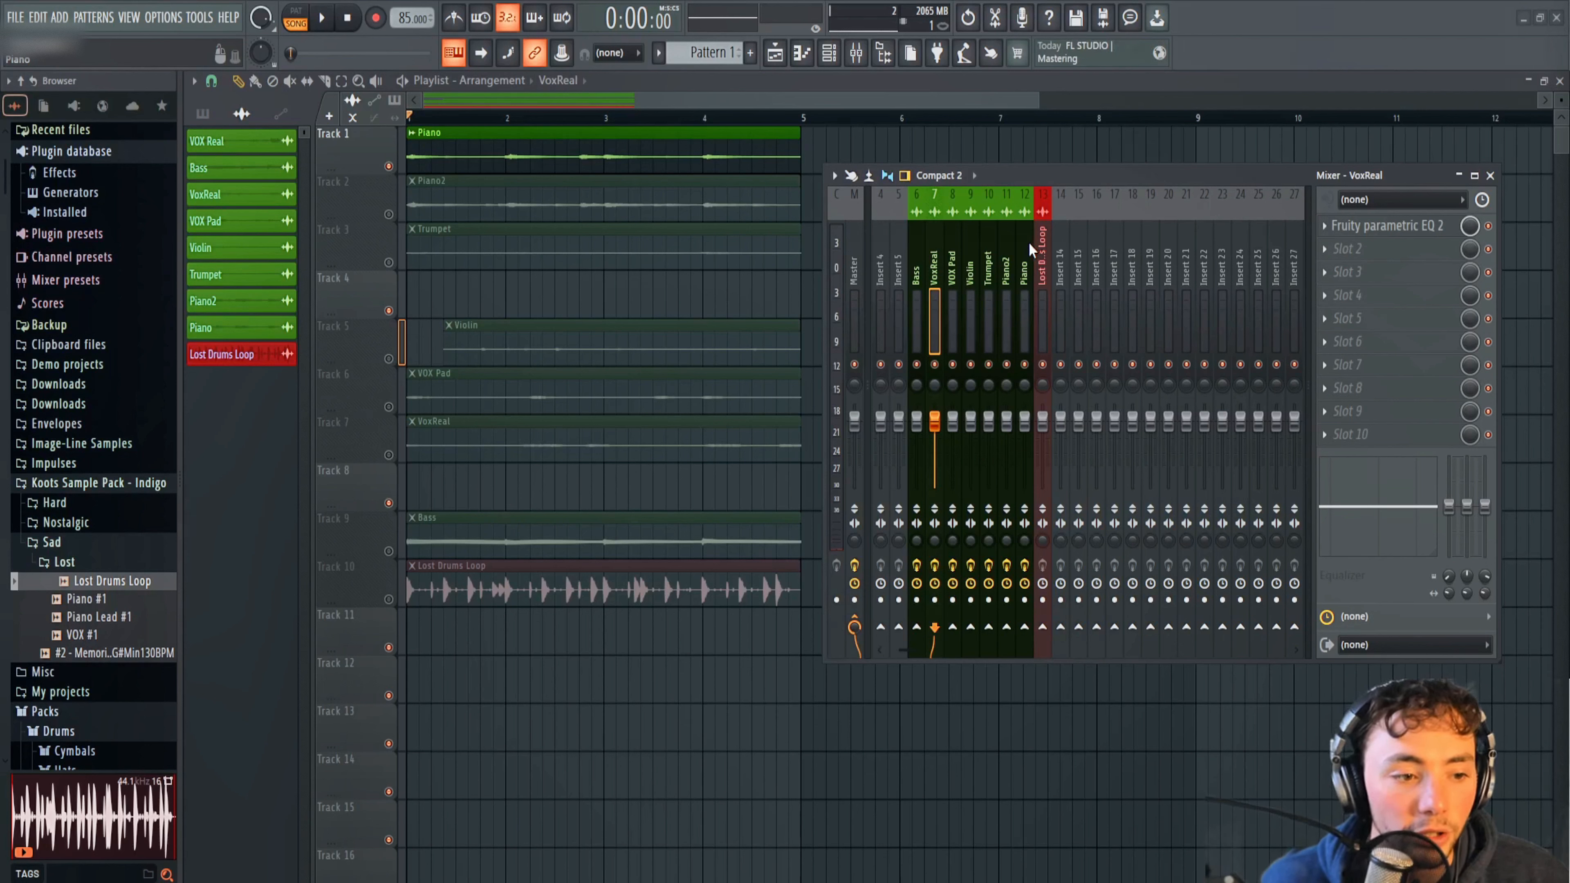
# With the Piano playlist track soloed, select the Piano mixer track and zoom the playlist in on the Piano clip's waveform.
pyautogui.click(1029, 241)
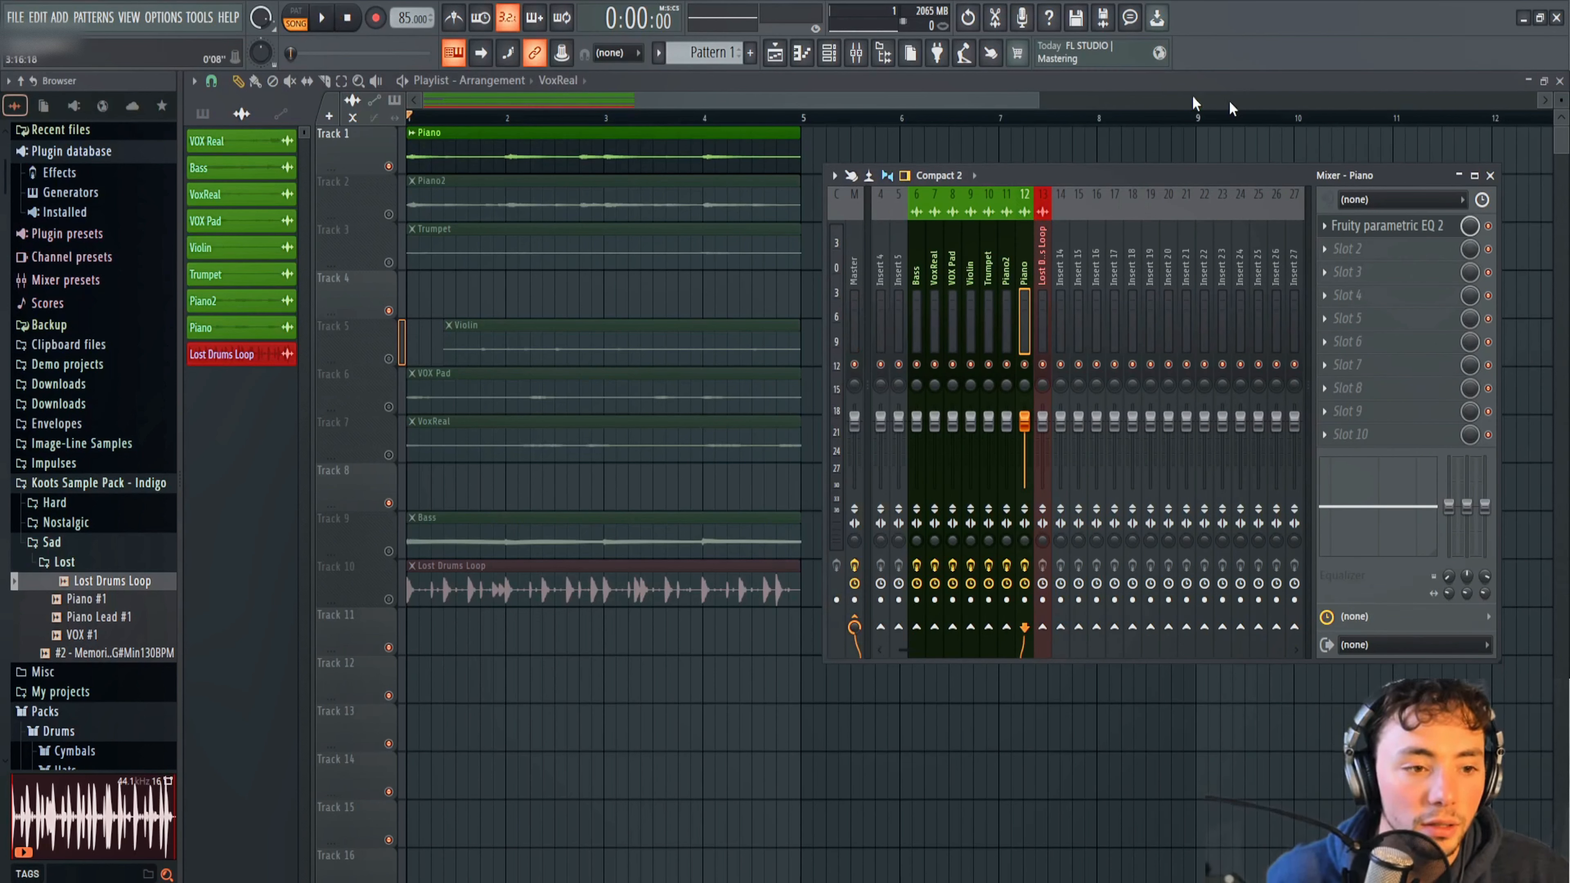
pyautogui.moveTo(1556, 100); pyautogui.dragTo(1556, 71)
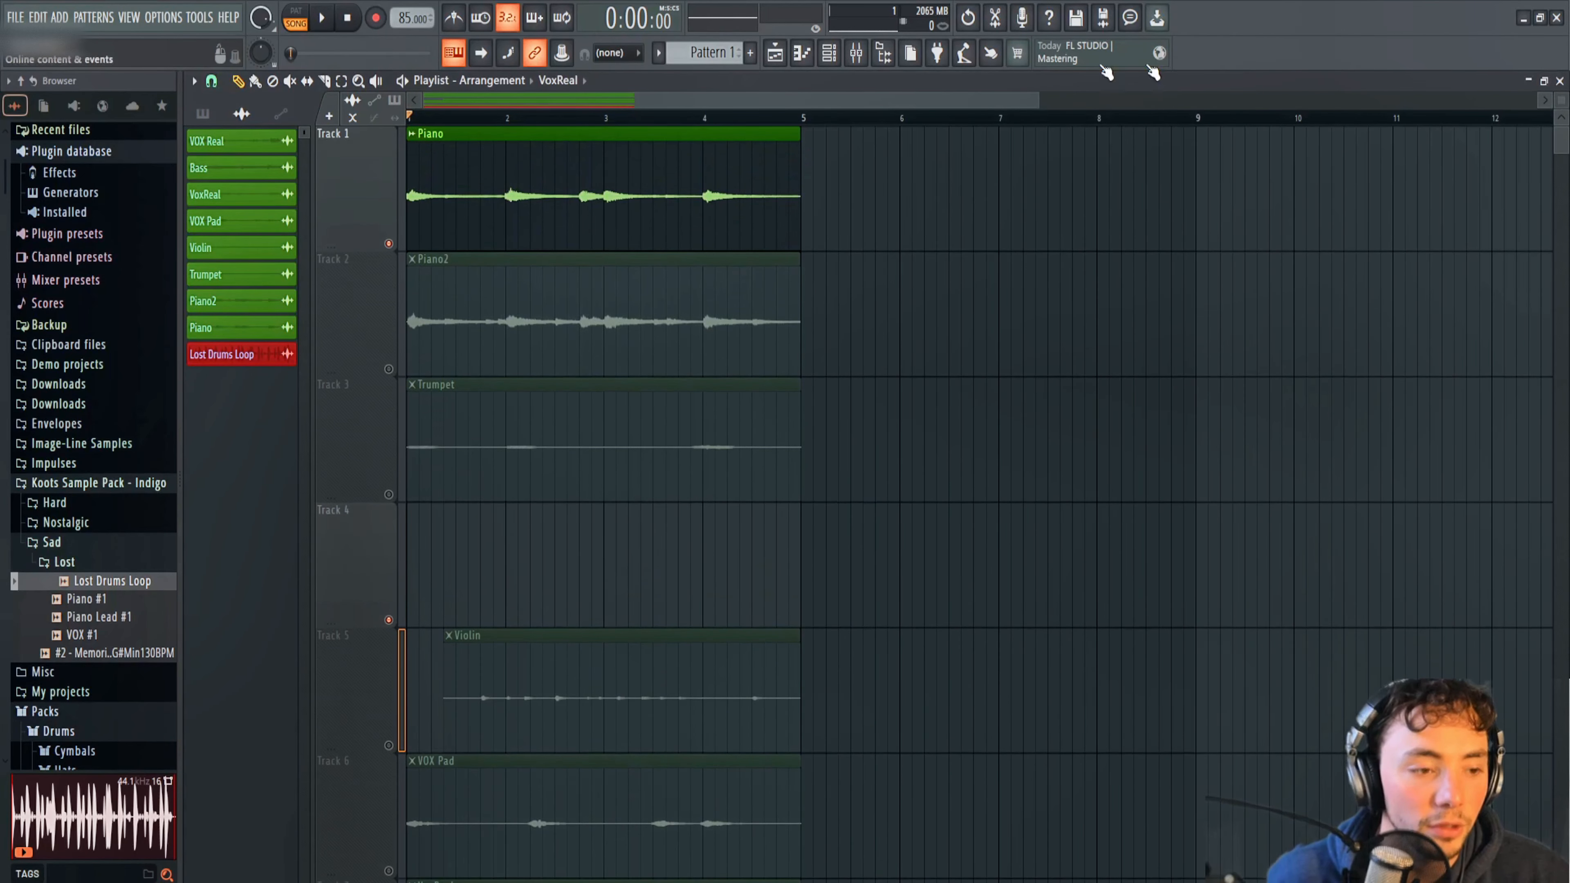
pyautogui.moveTo(1036, 94); pyautogui.dragTo(646, 94)
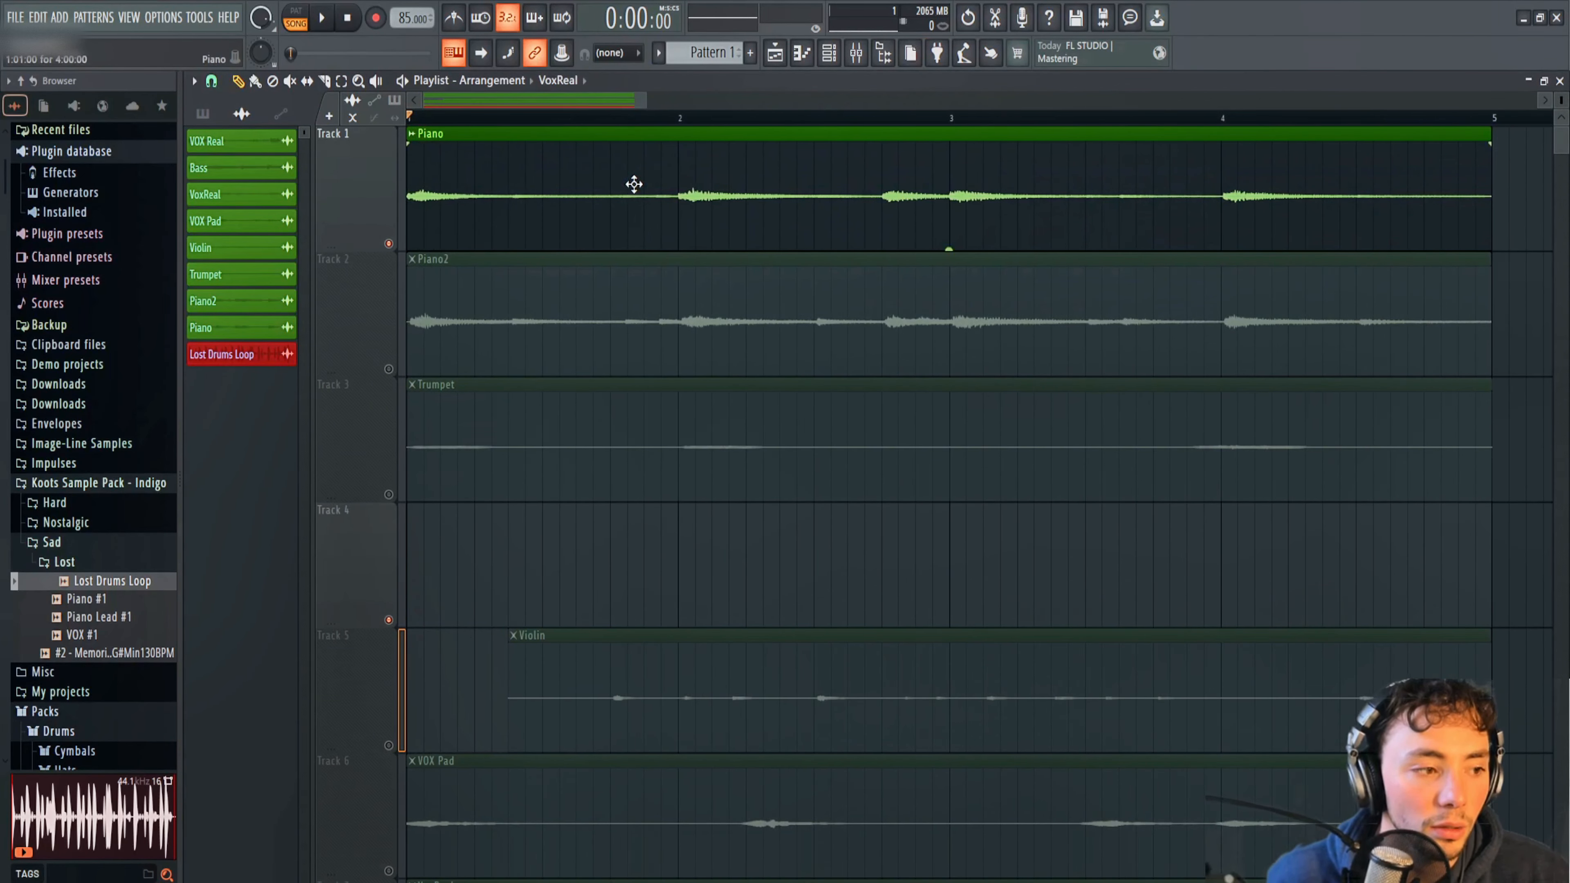
pyautogui.moveTo(1564, 102); pyautogui.dragTo(1562, 96)
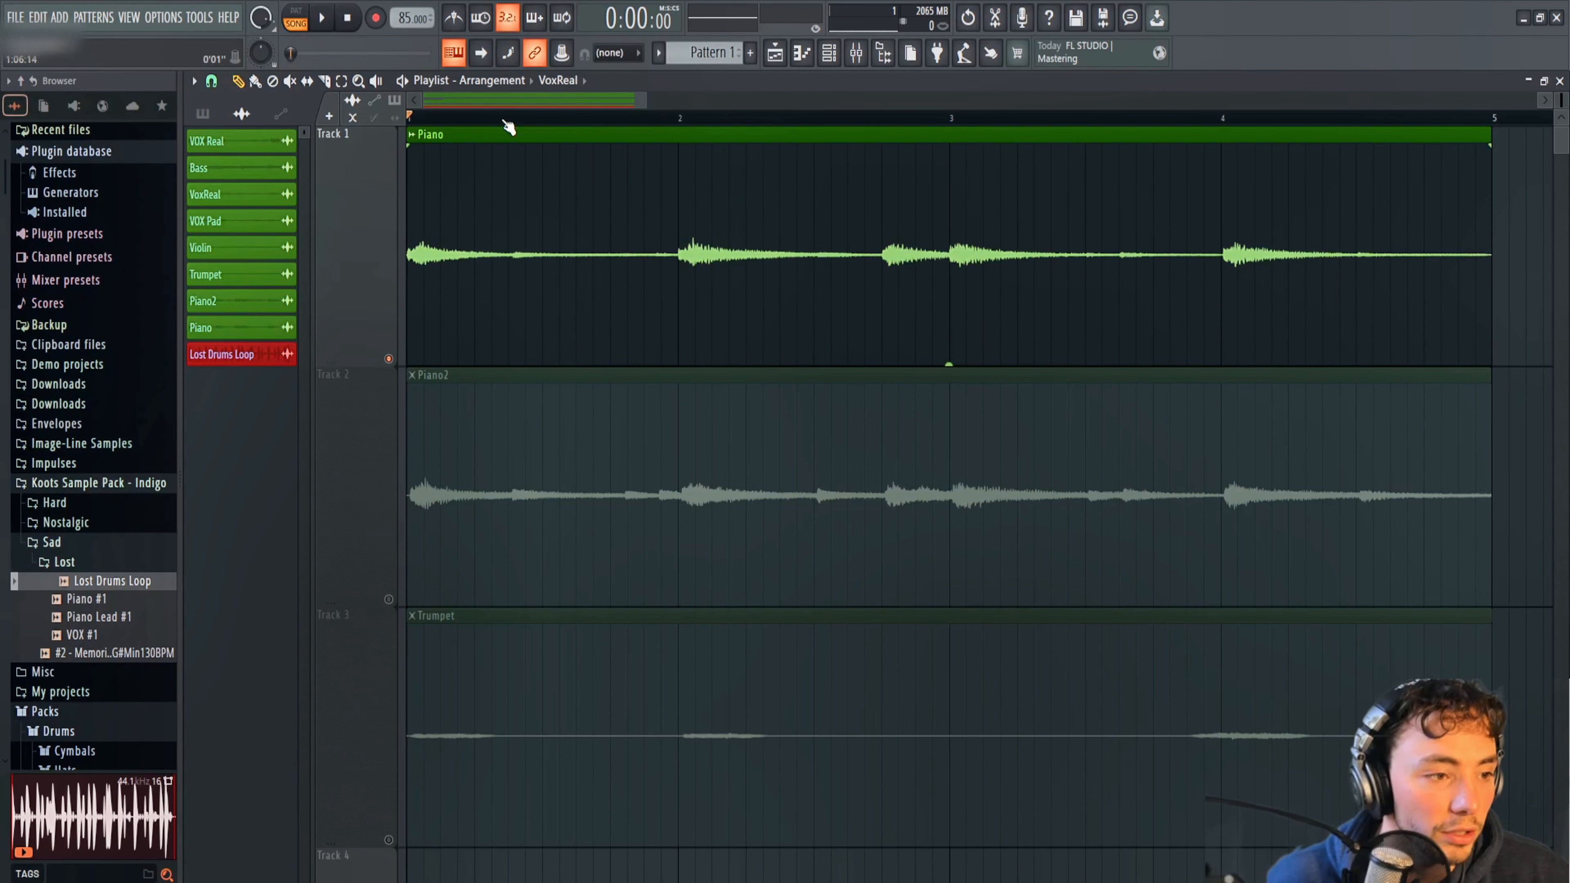
# Load Fruity Limiter into effect slot 2 of the Piano mixer track, close the mixer, and place the limiter beside the Piano clip.
pyautogui.moveTo(647, 96); pyautogui.dragTo(932, 143)
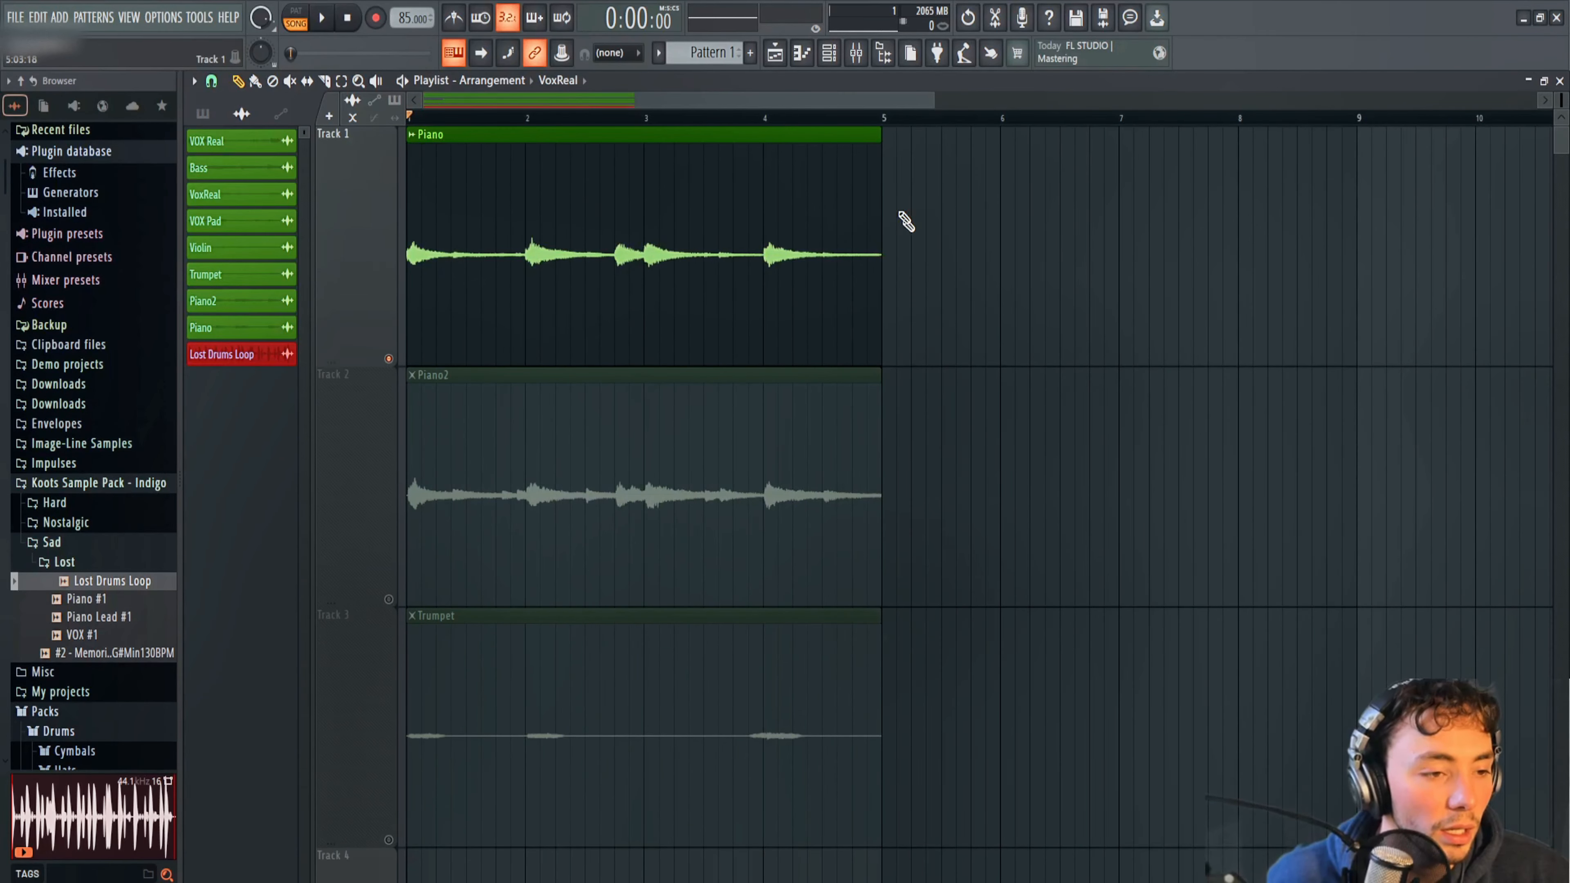
pyautogui.click(856, 54)
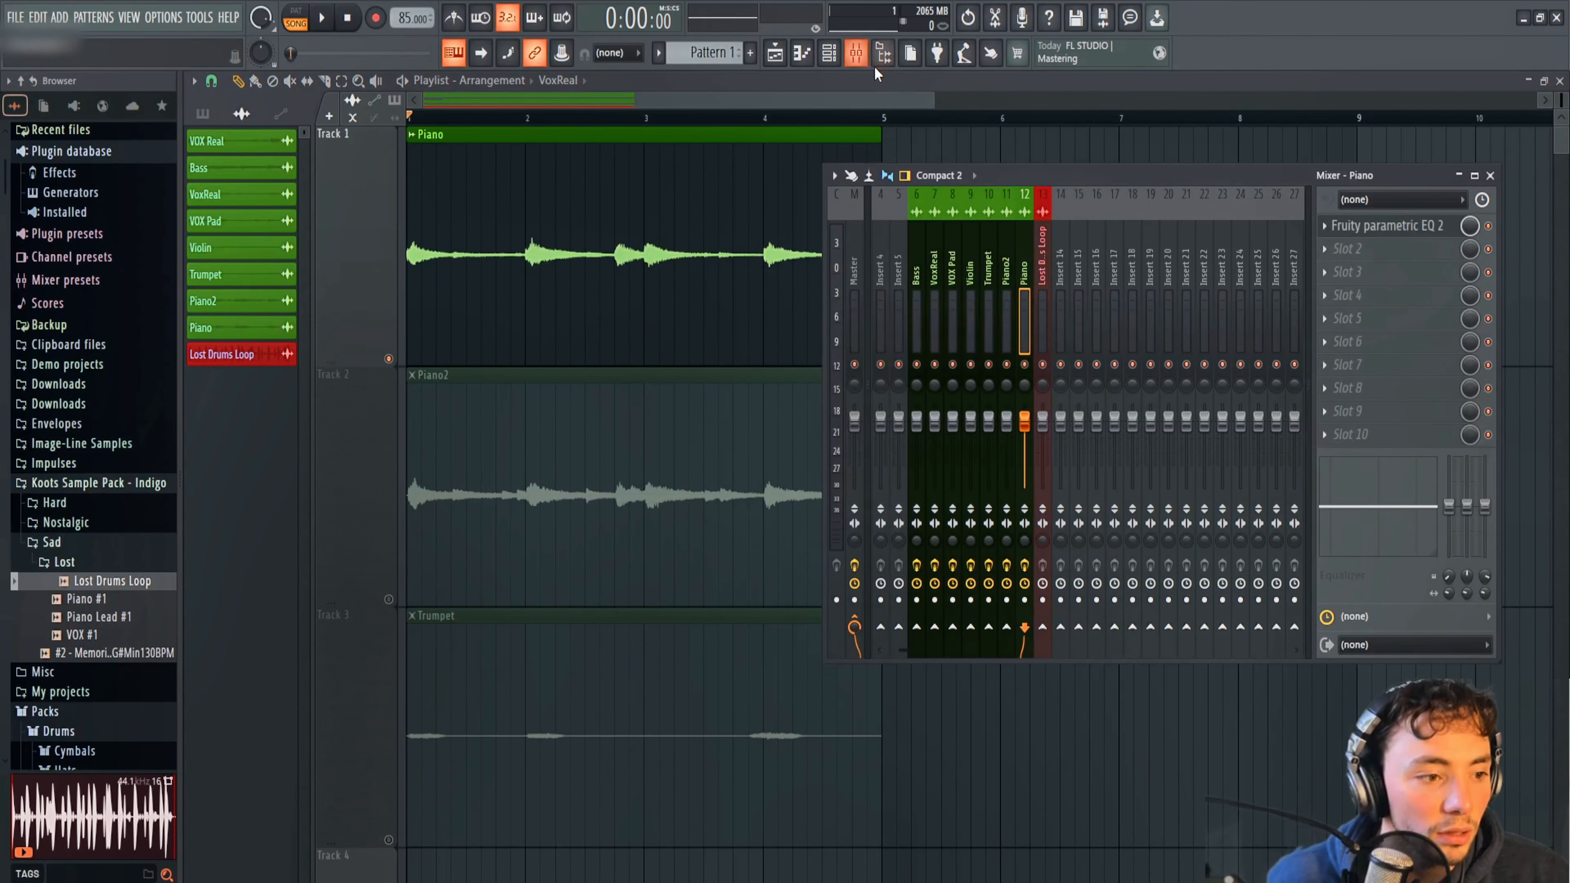
pyautogui.click(1327, 250)
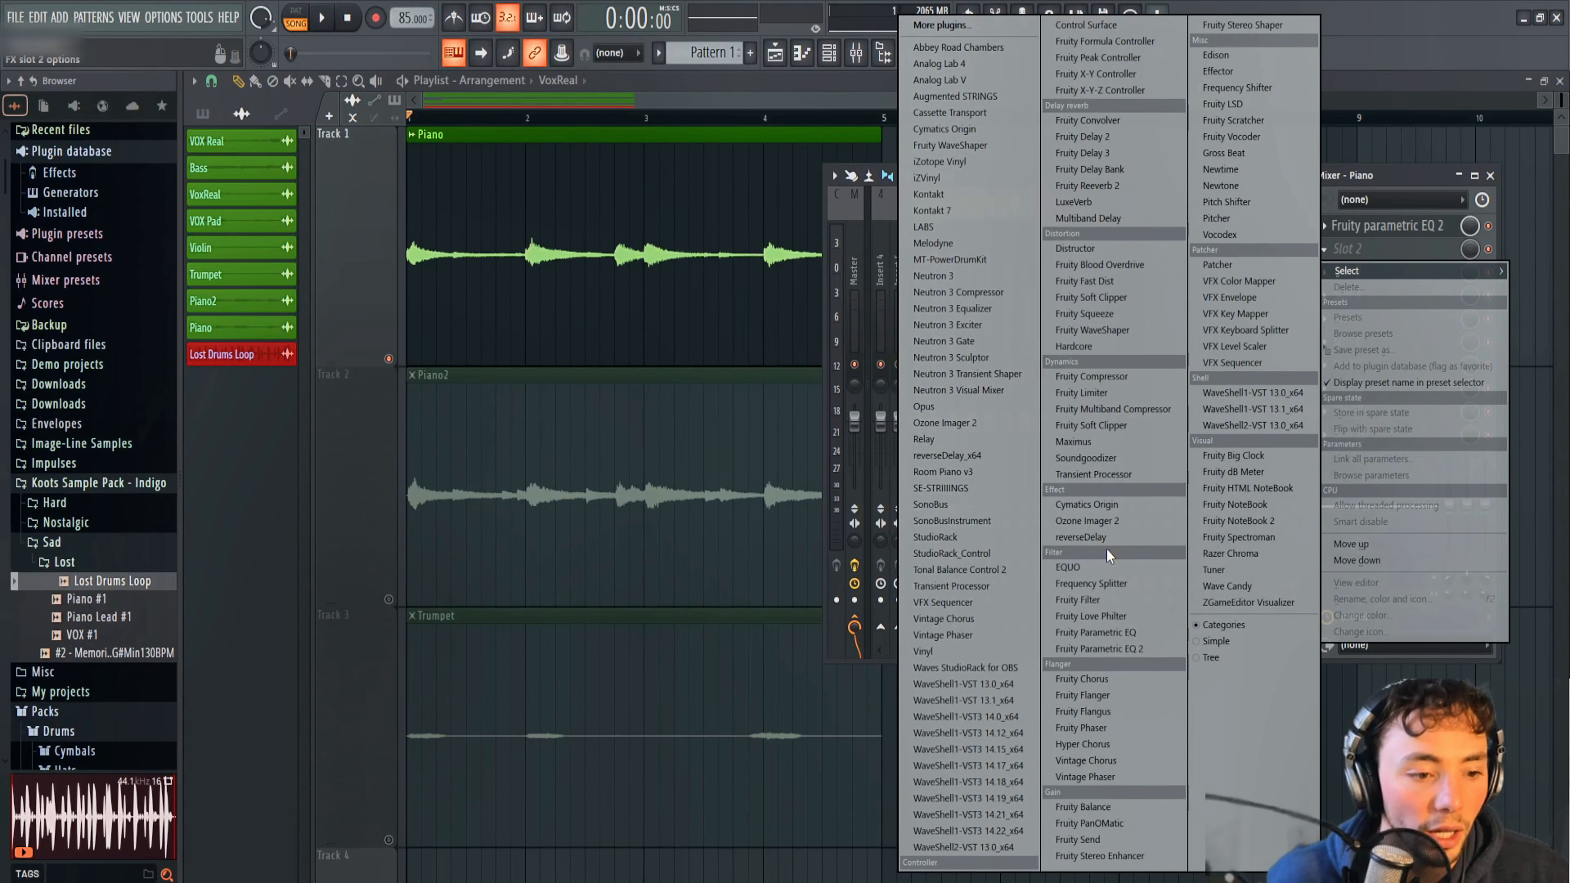
pyautogui.click(1083, 393)
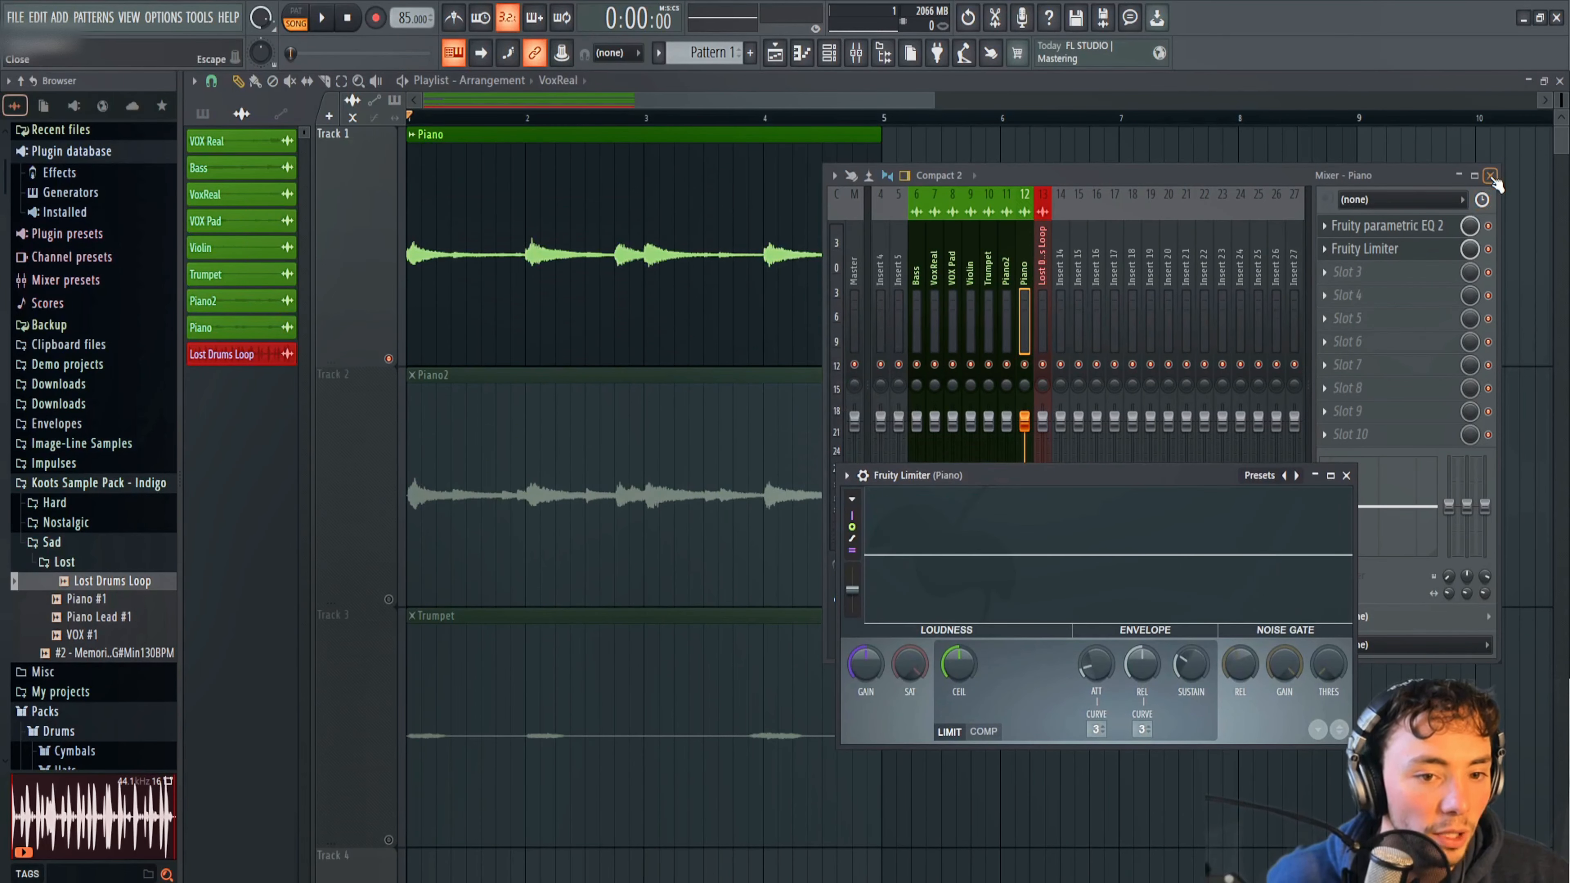
pyautogui.click(1491, 176)
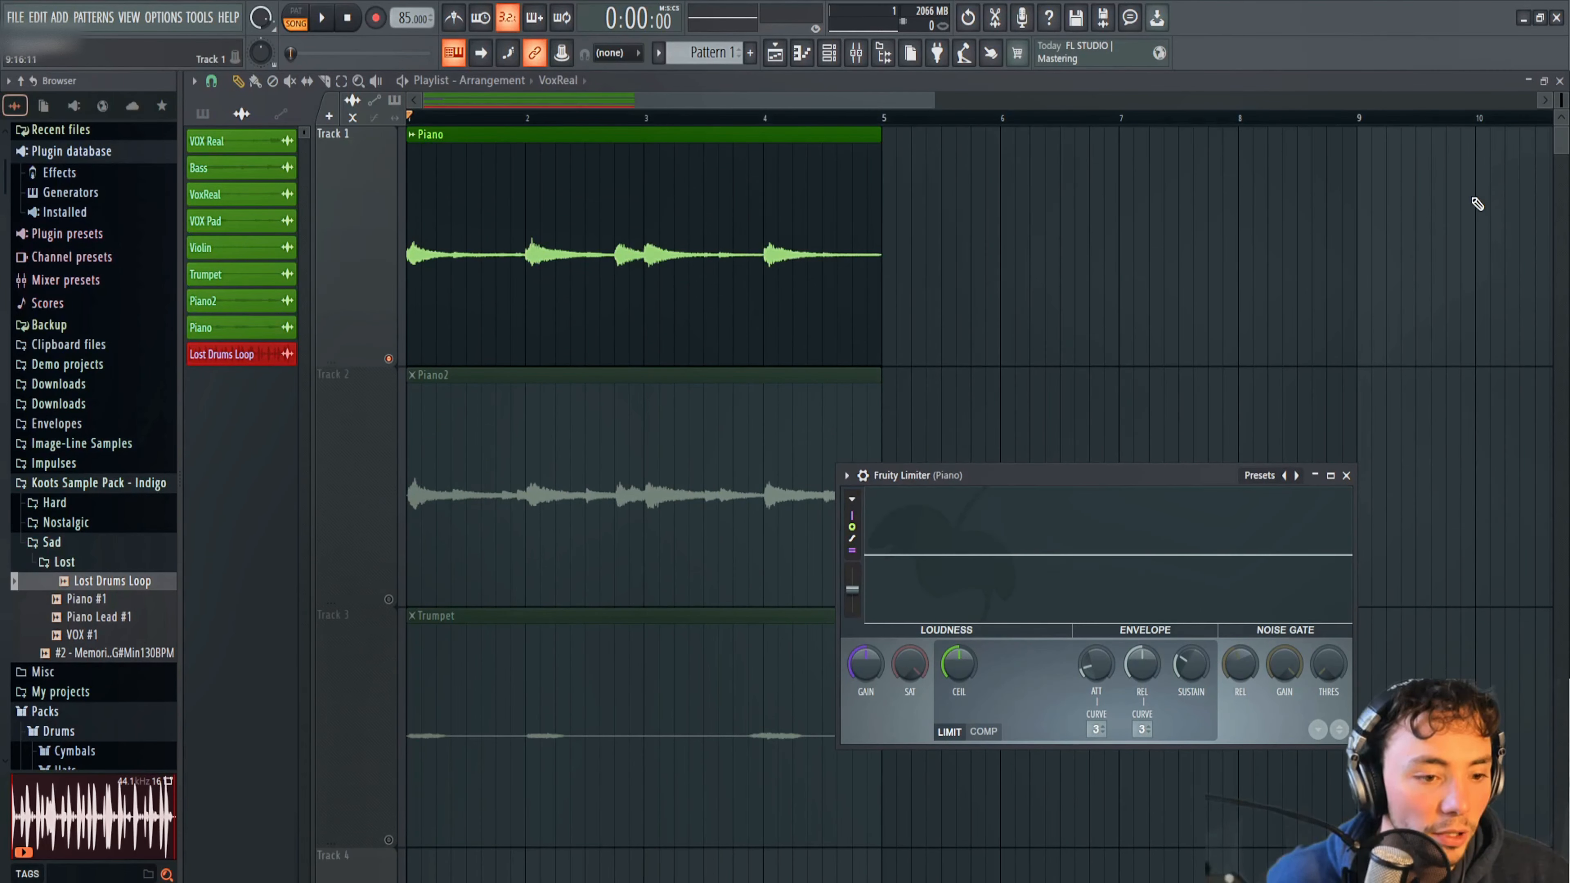
pyautogui.moveTo(1094, 483); pyautogui.dragTo(1168, 223)
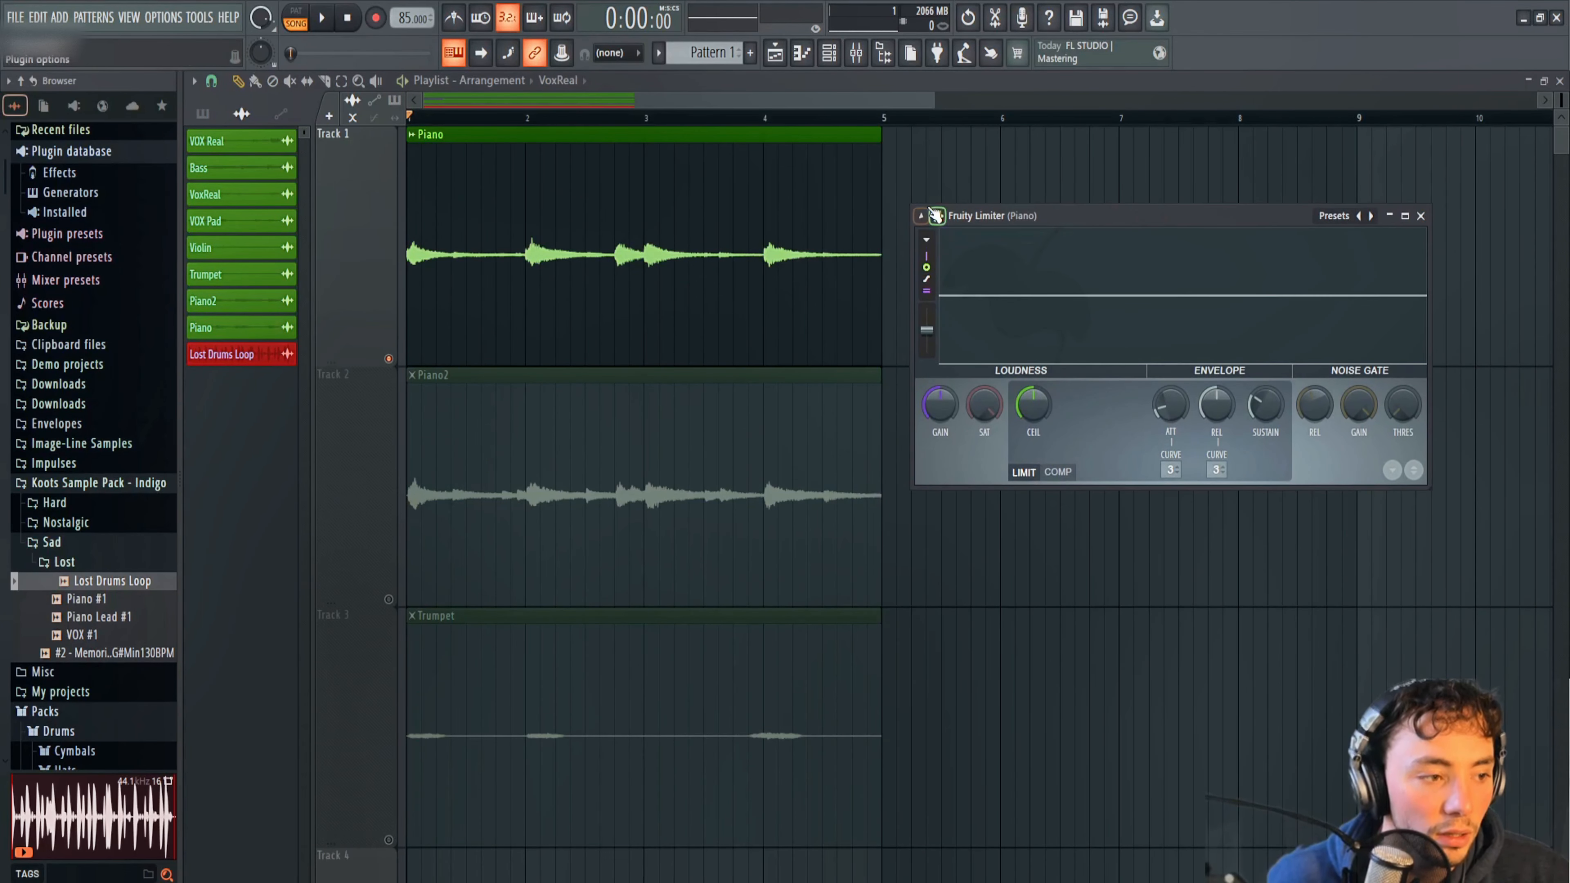
# Listen to the Piano loop through Fruity Limiter and switch the plugin to its compressor mode.
pyautogui.press('space')
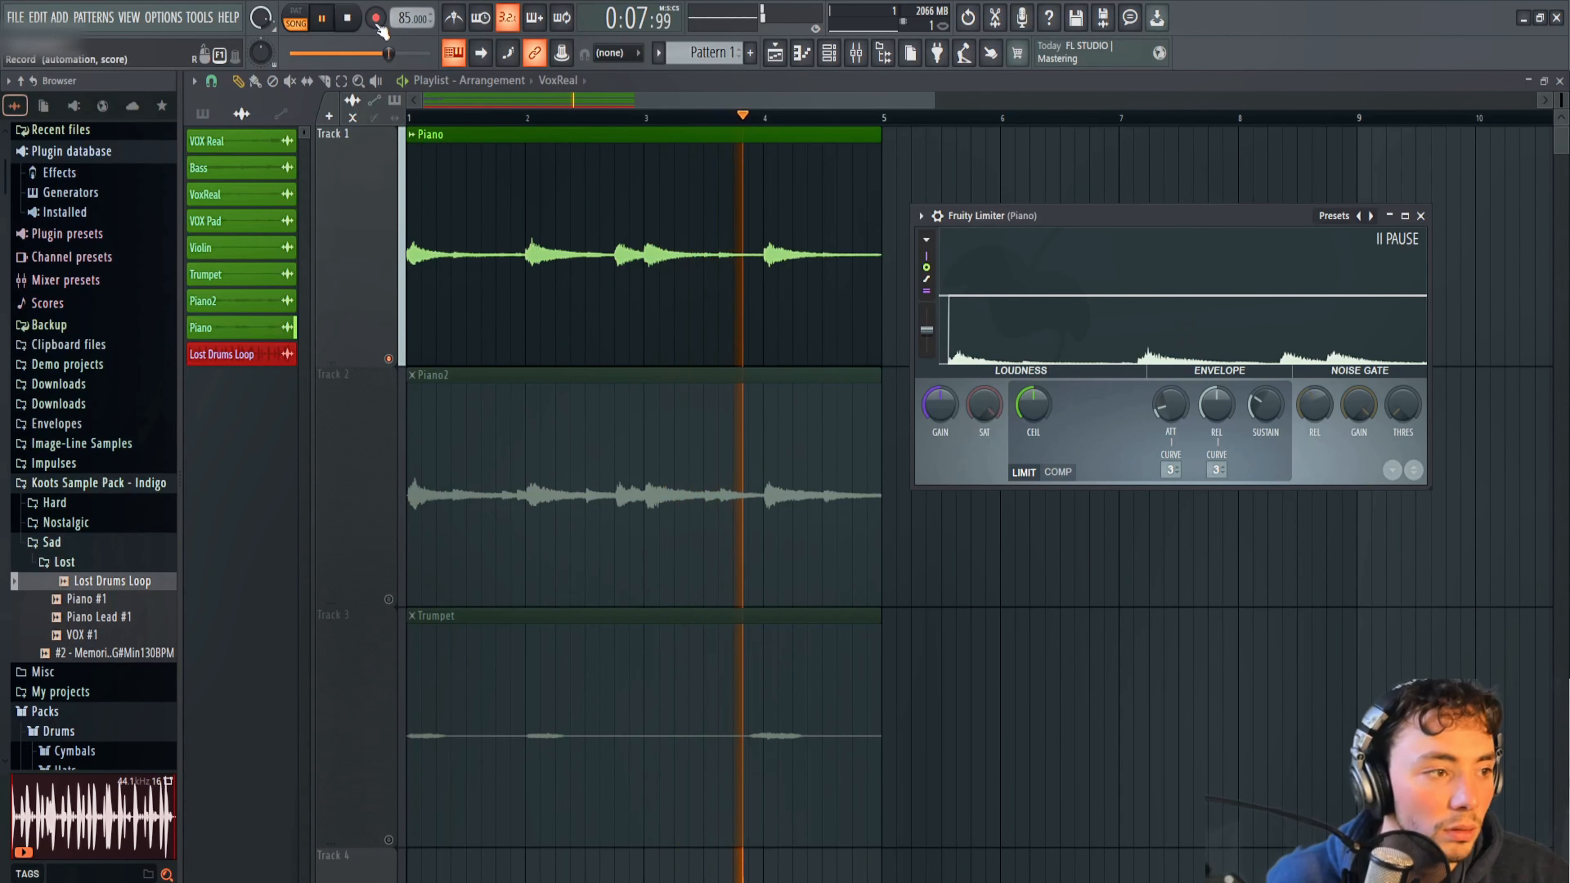
pyautogui.press('space')
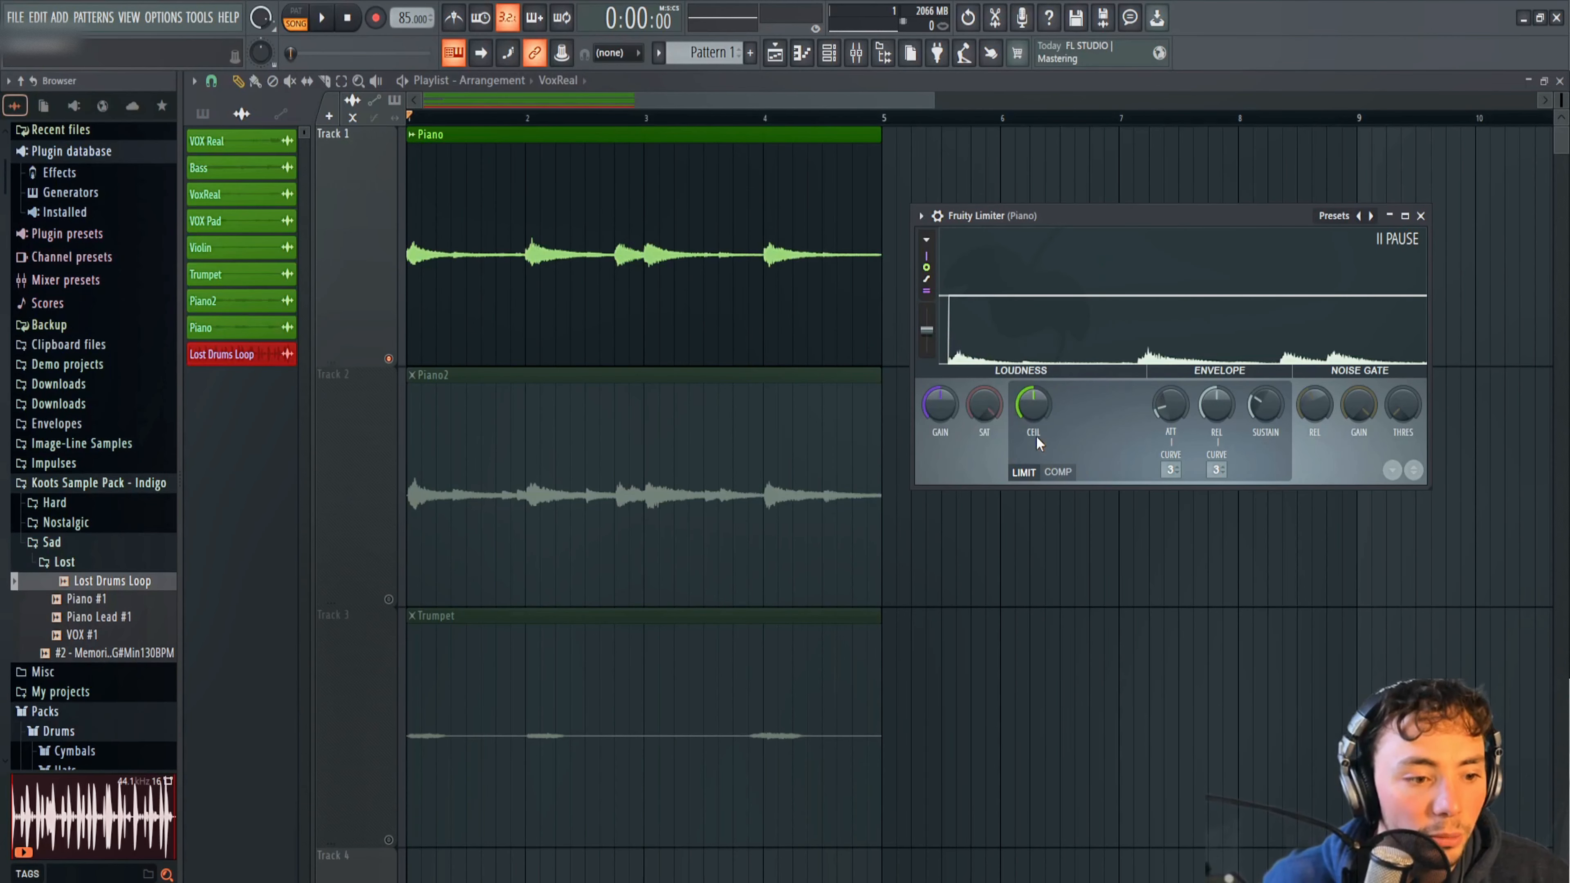
pyautogui.click(1064, 474)
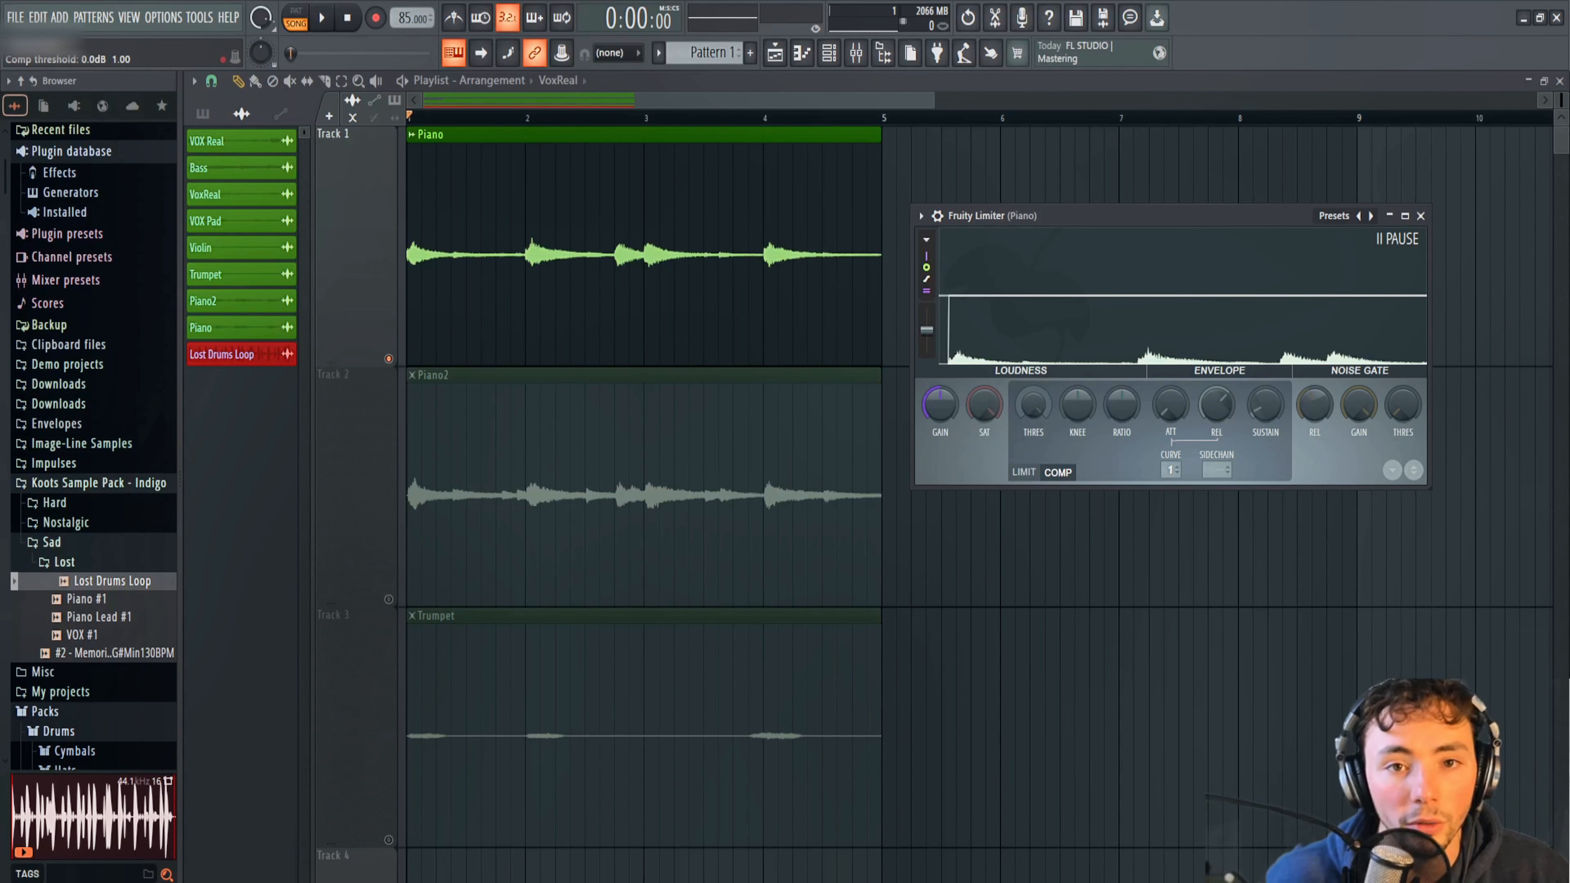
# Enlarge the Fruity Limiter window and lower the compressor threshold to just below the piano's peaks while the loop plays.
pyautogui.moveTo(1032, 405)
pyautogui.mouseDown()
pyautogui.moveTo(1033, 470)
pyautogui.moveTo(1035, 399)
pyautogui.mouseUp()
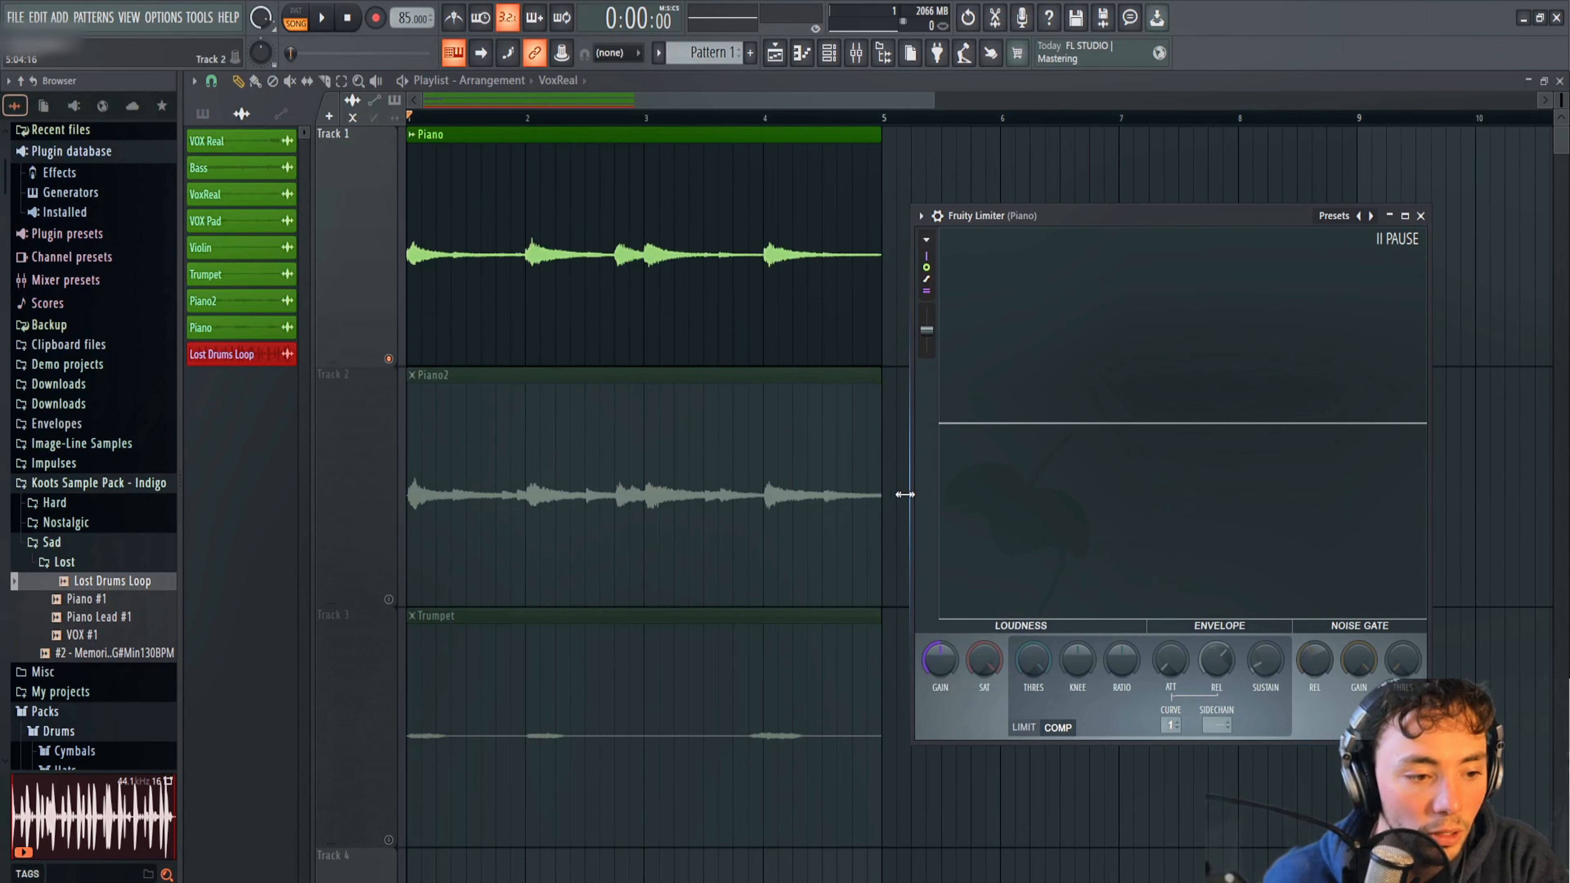
pyautogui.moveTo(904, 494); pyautogui.dragTo(677, 494)
pyautogui.moveTo(795, 659)
pyautogui.mouseDown()
pyautogui.moveTo(796, 723)
pyautogui.moveTo(795, 683)
pyautogui.mouseUp()
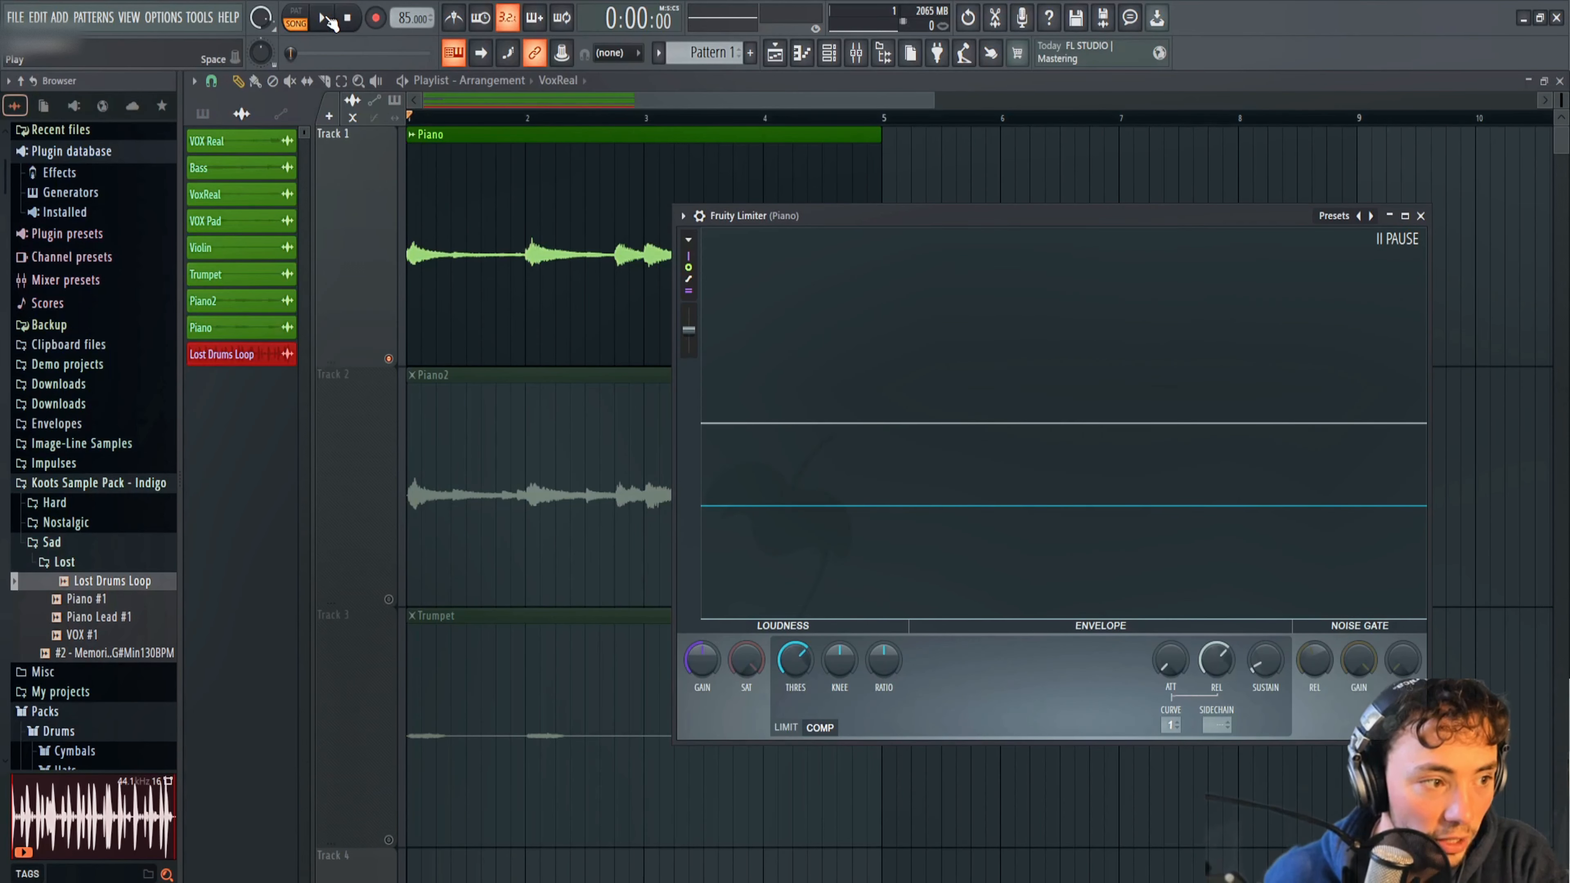
pyautogui.click(327, 18)
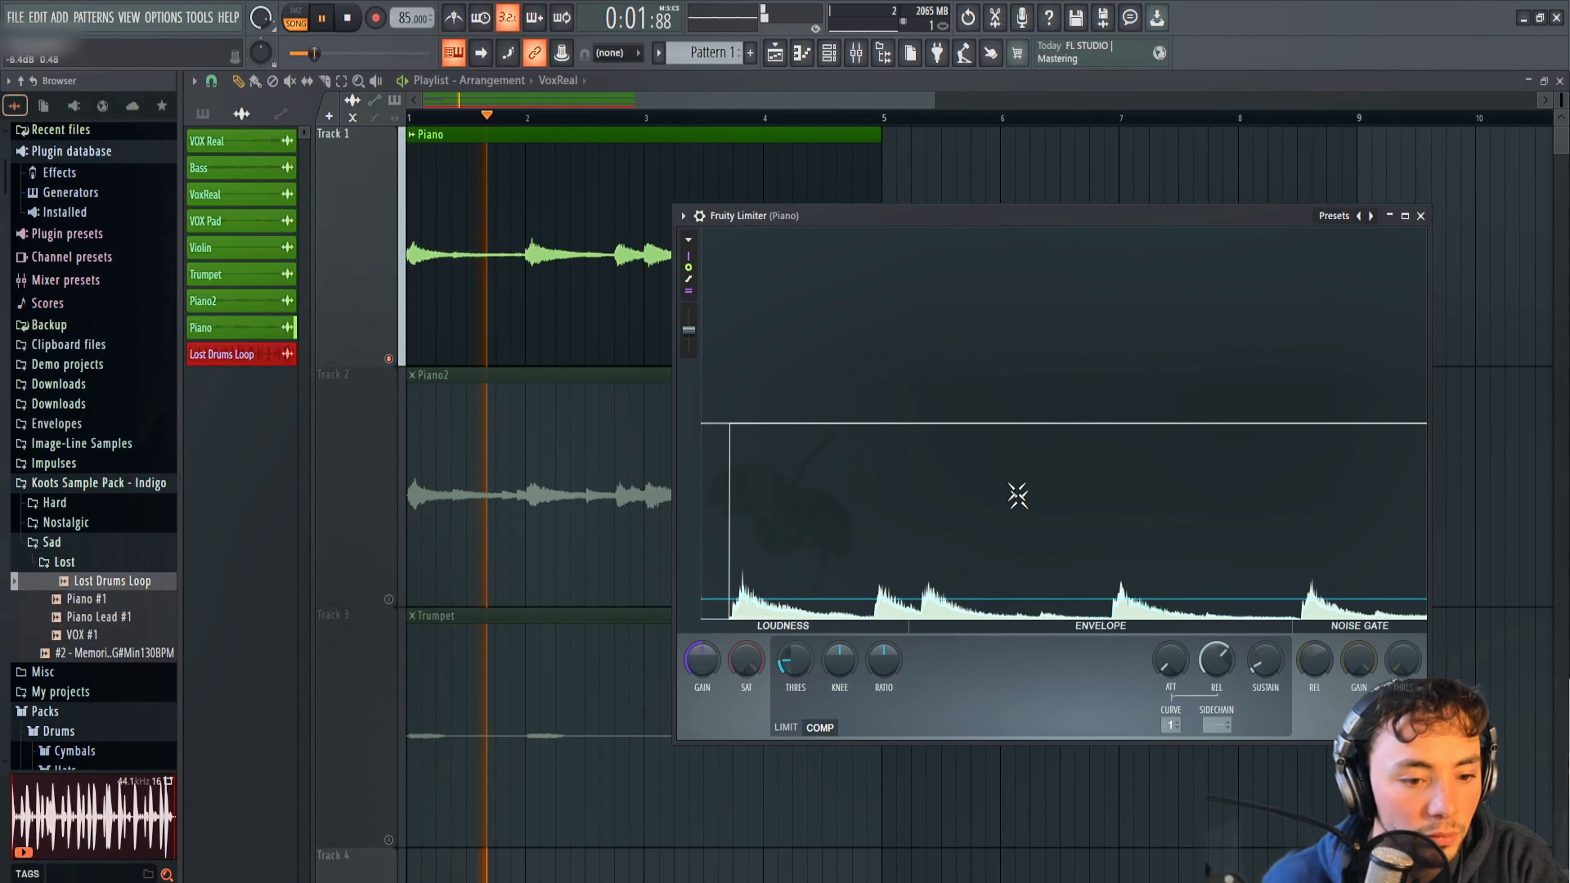
pyautogui.press('space')
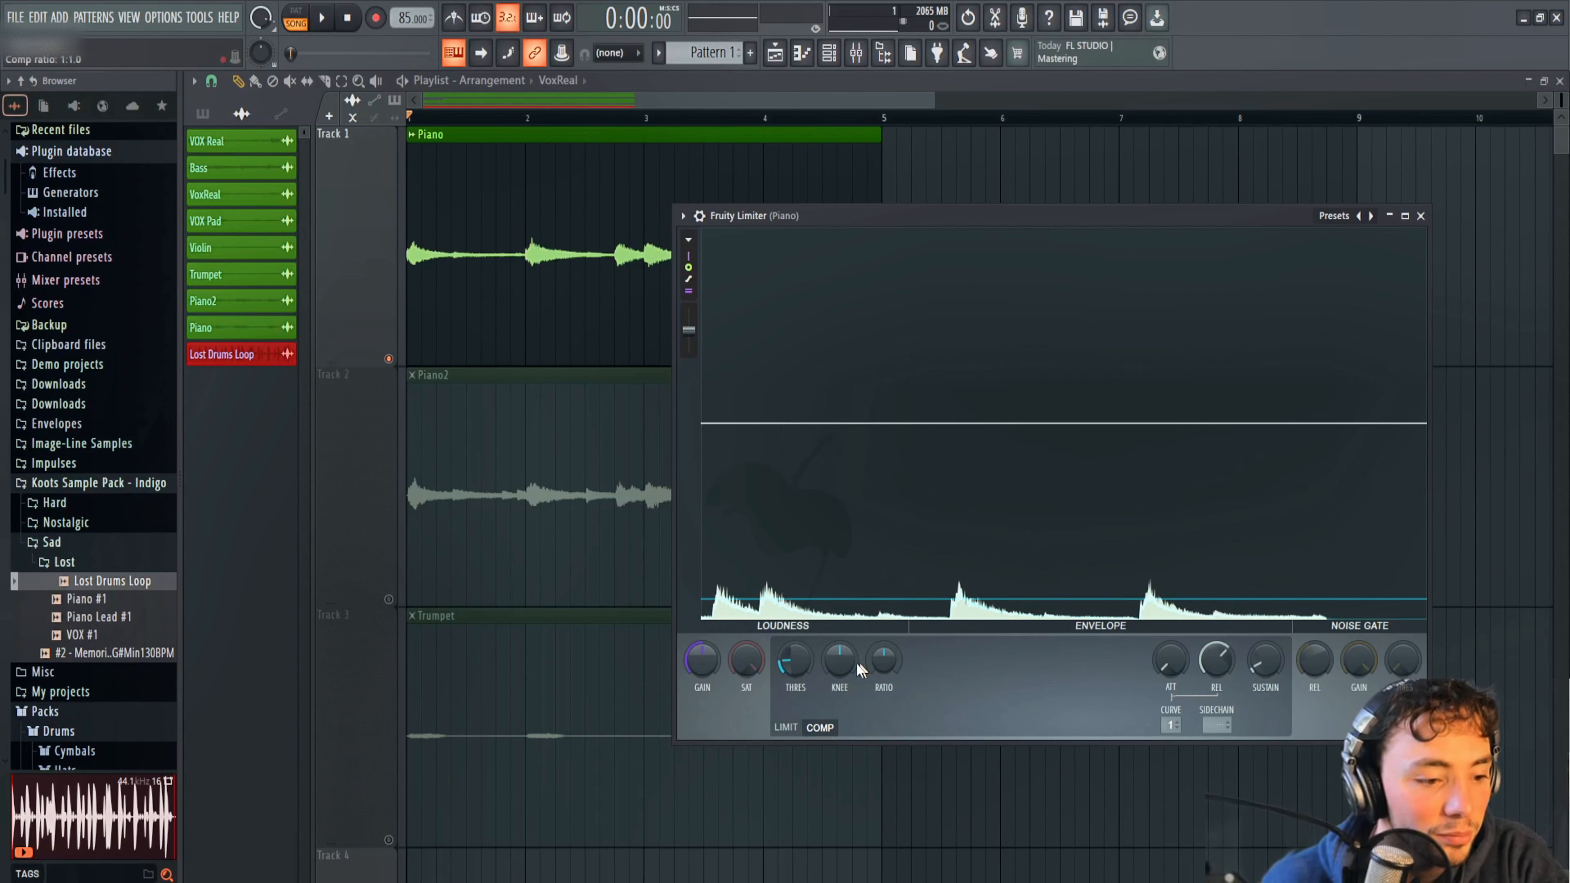
# Try a softer compressor knee on the Piano, reset the knee to its centre, and raise the threshold slightly.
pyautogui.click(838, 664)
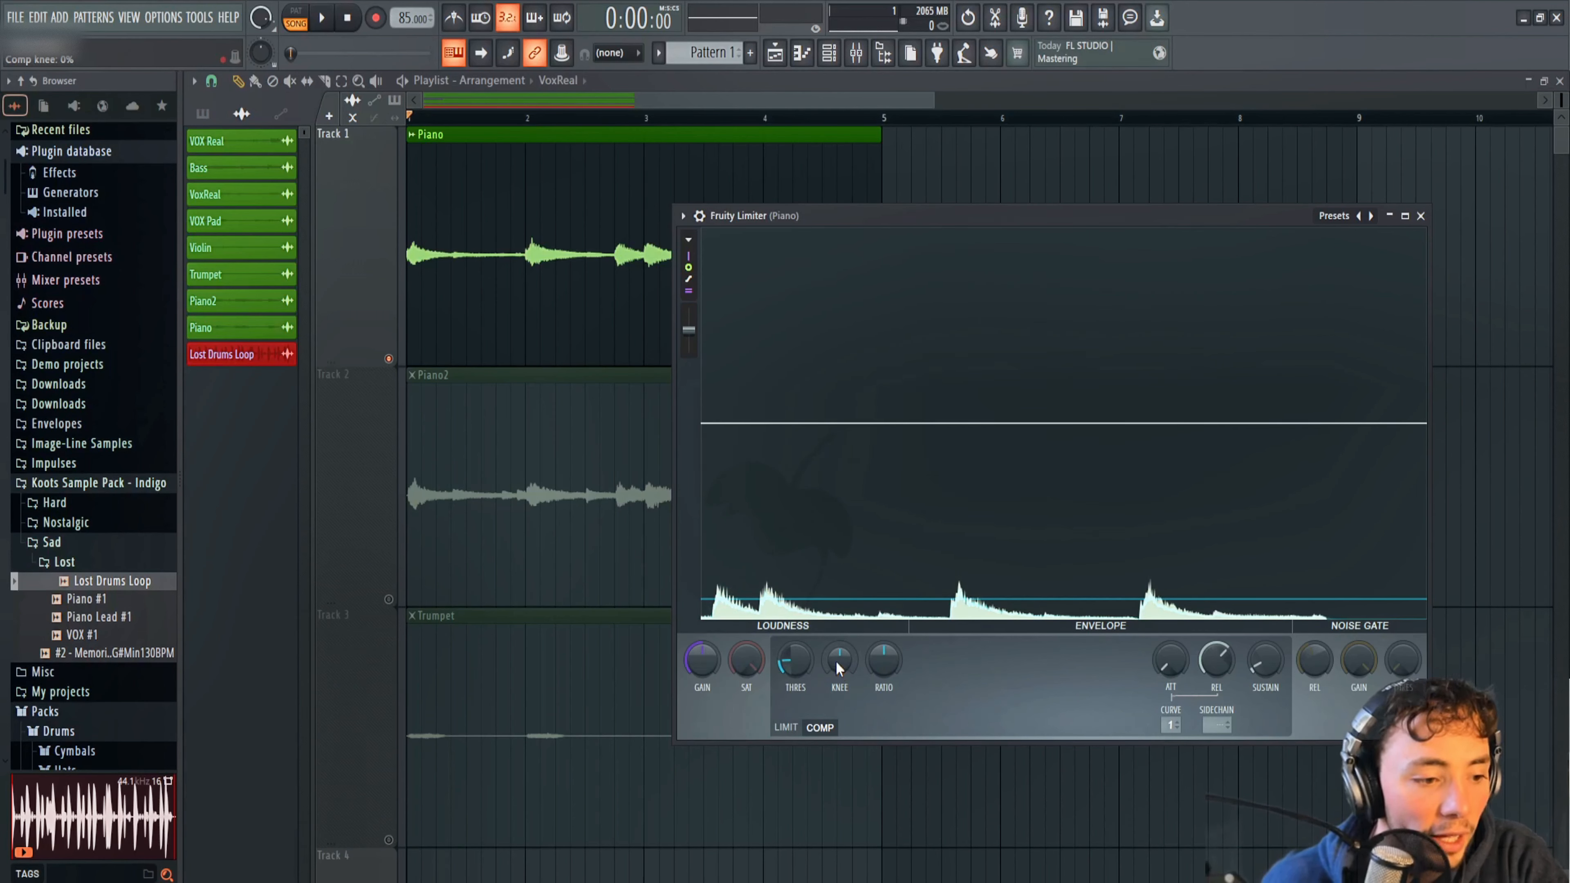
pyautogui.moveTo(837, 666); pyautogui.dragTo(837, 659)
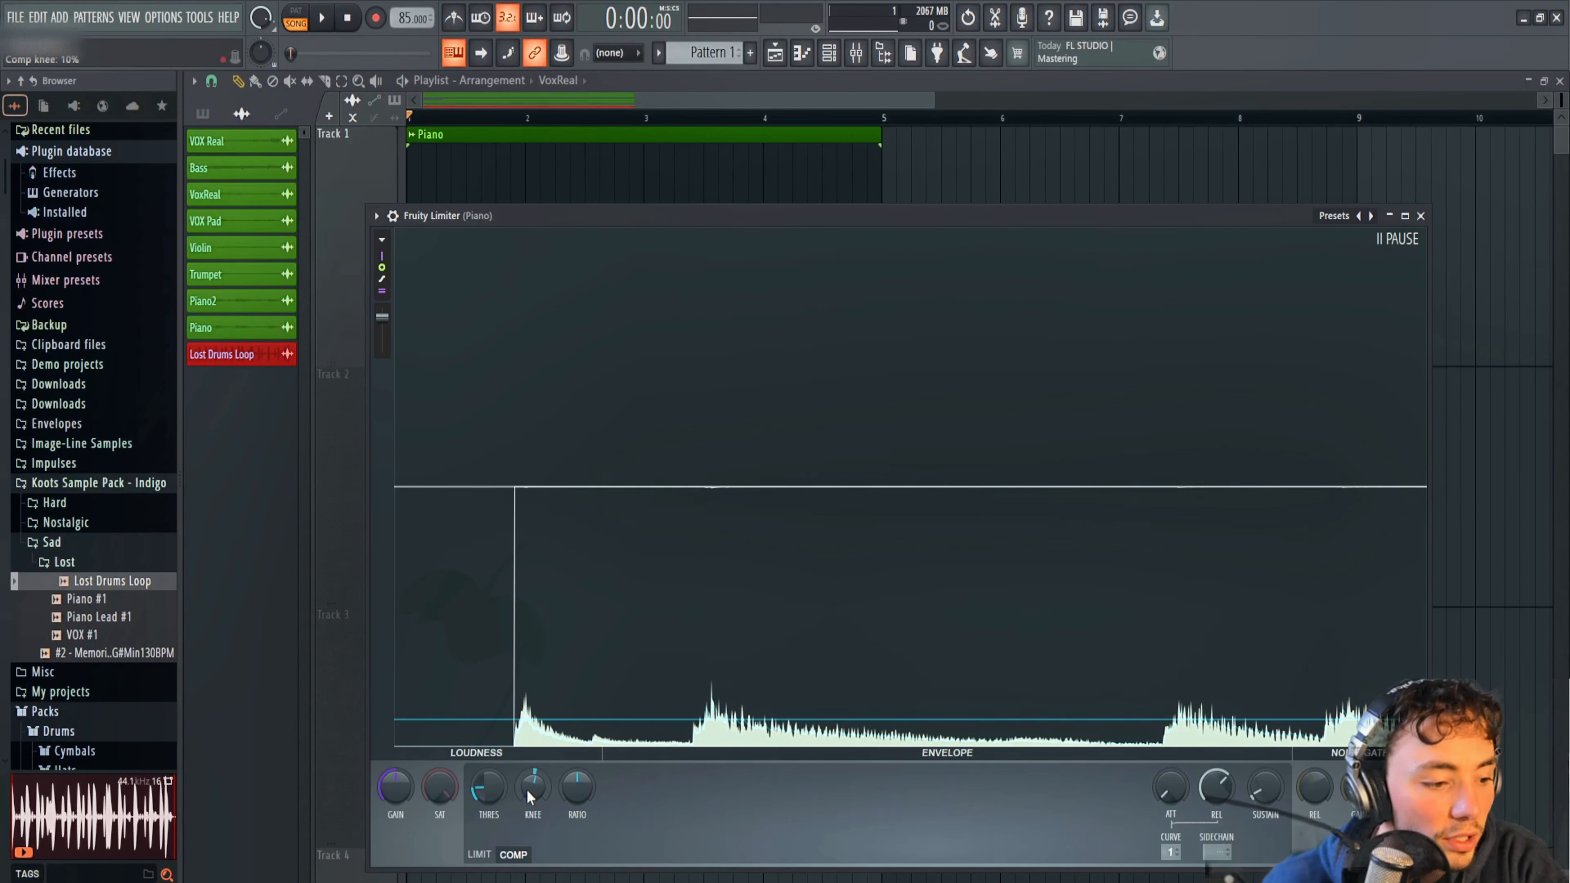
pyautogui.moveTo(528, 793)
pyautogui.mouseDown()
pyautogui.moveTo(528, 707)
pyautogui.moveTo(530, 802)
pyautogui.mouseUp()
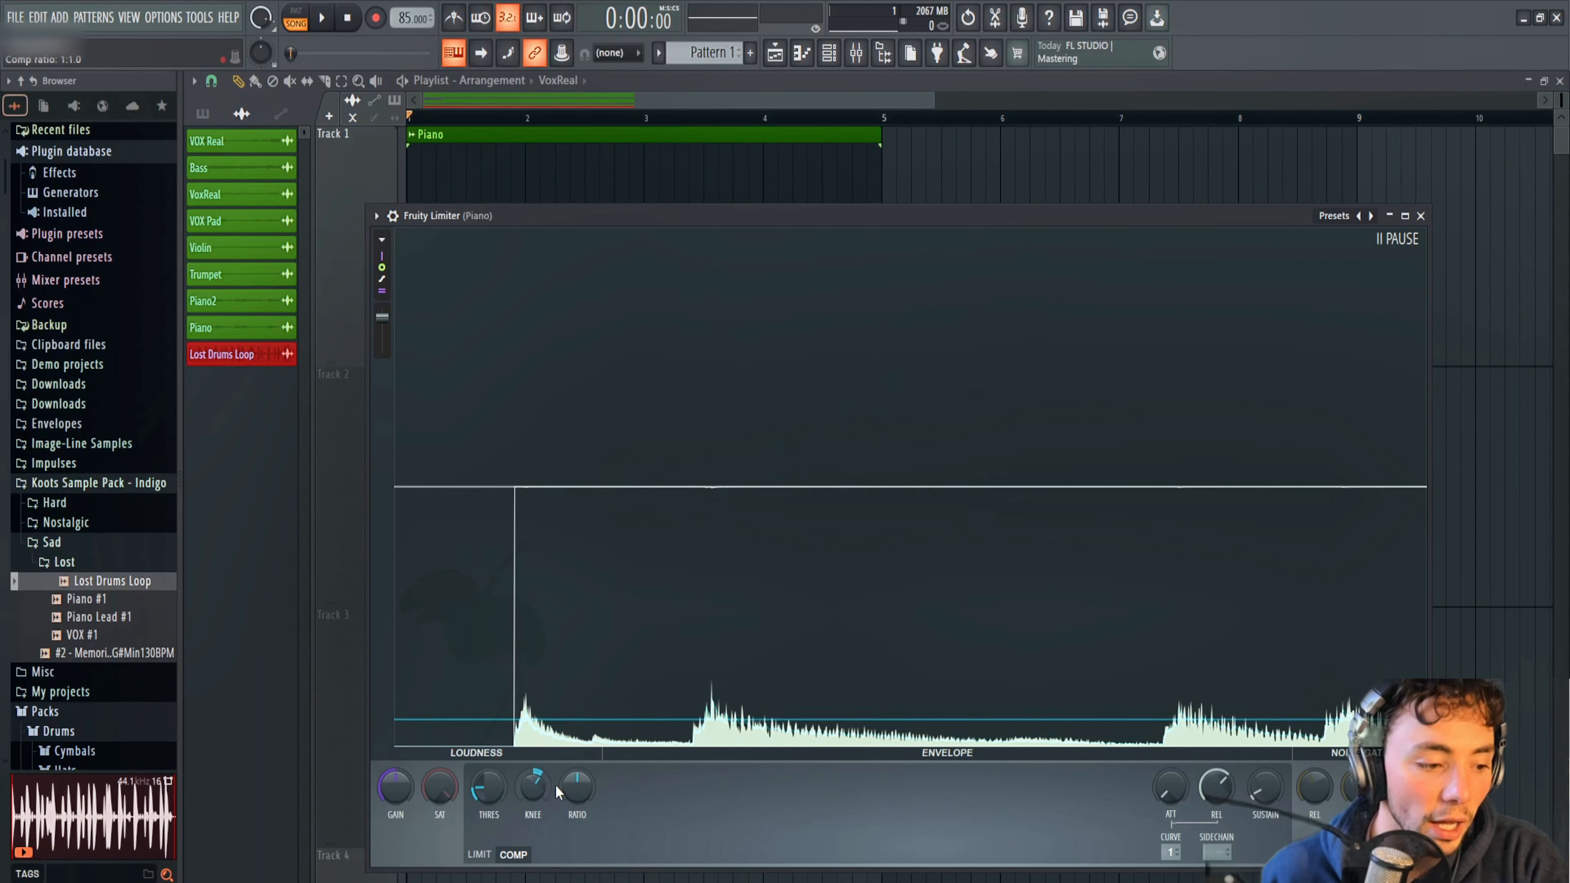
pyautogui.moveTo(533, 787); pyautogui.dragTo(488, 790)
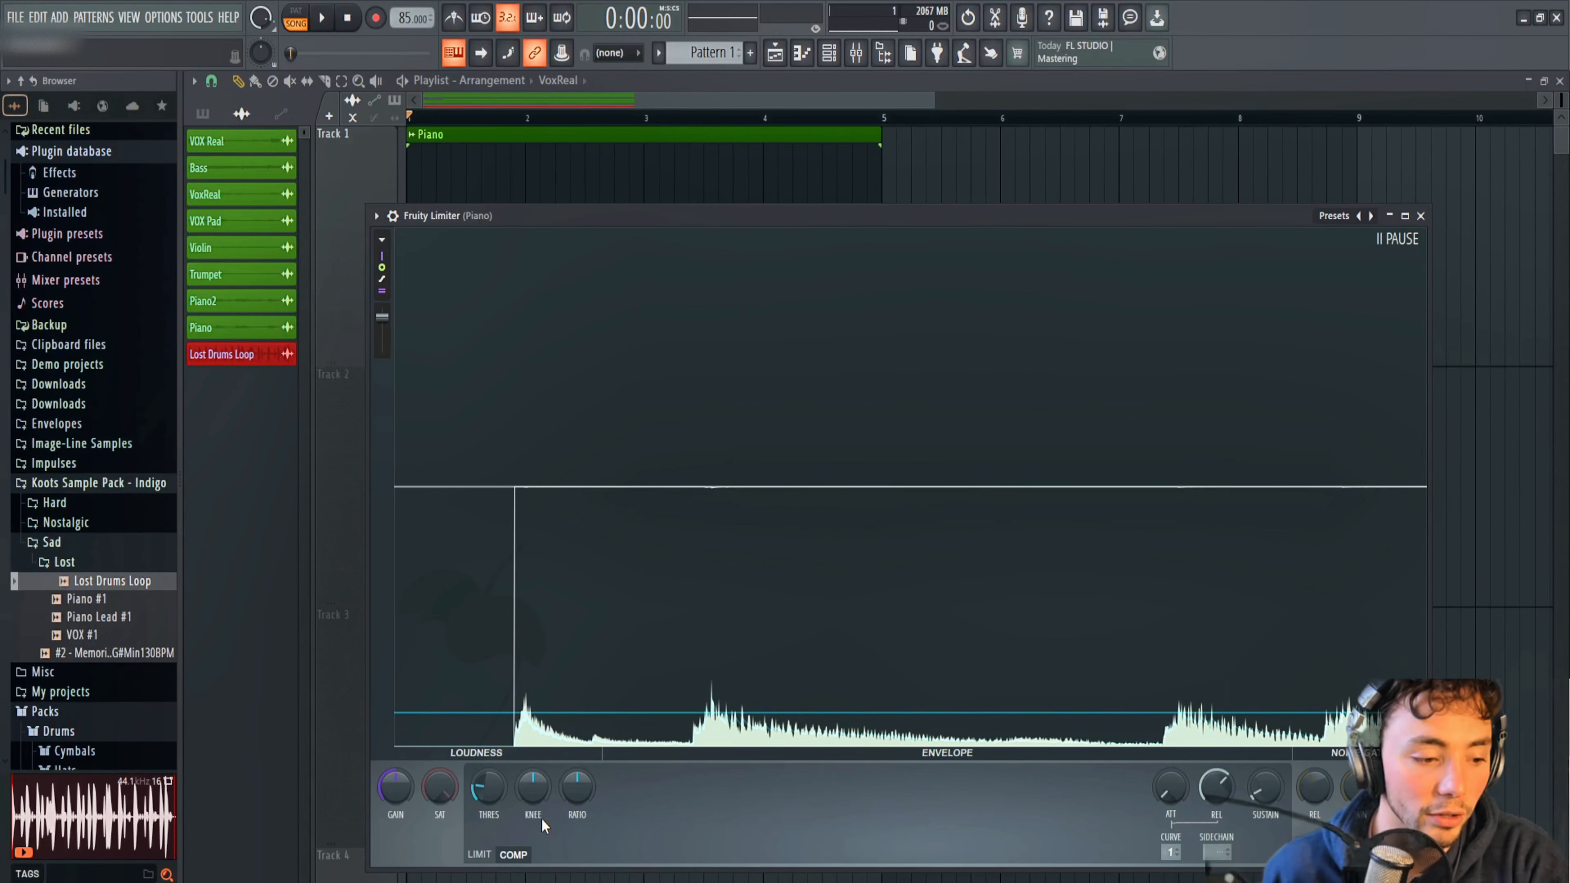
# Raise the Piano compressor's ratio strongly and play the loop to check the gain reduction on the peaks.
pyautogui.click(578, 792)
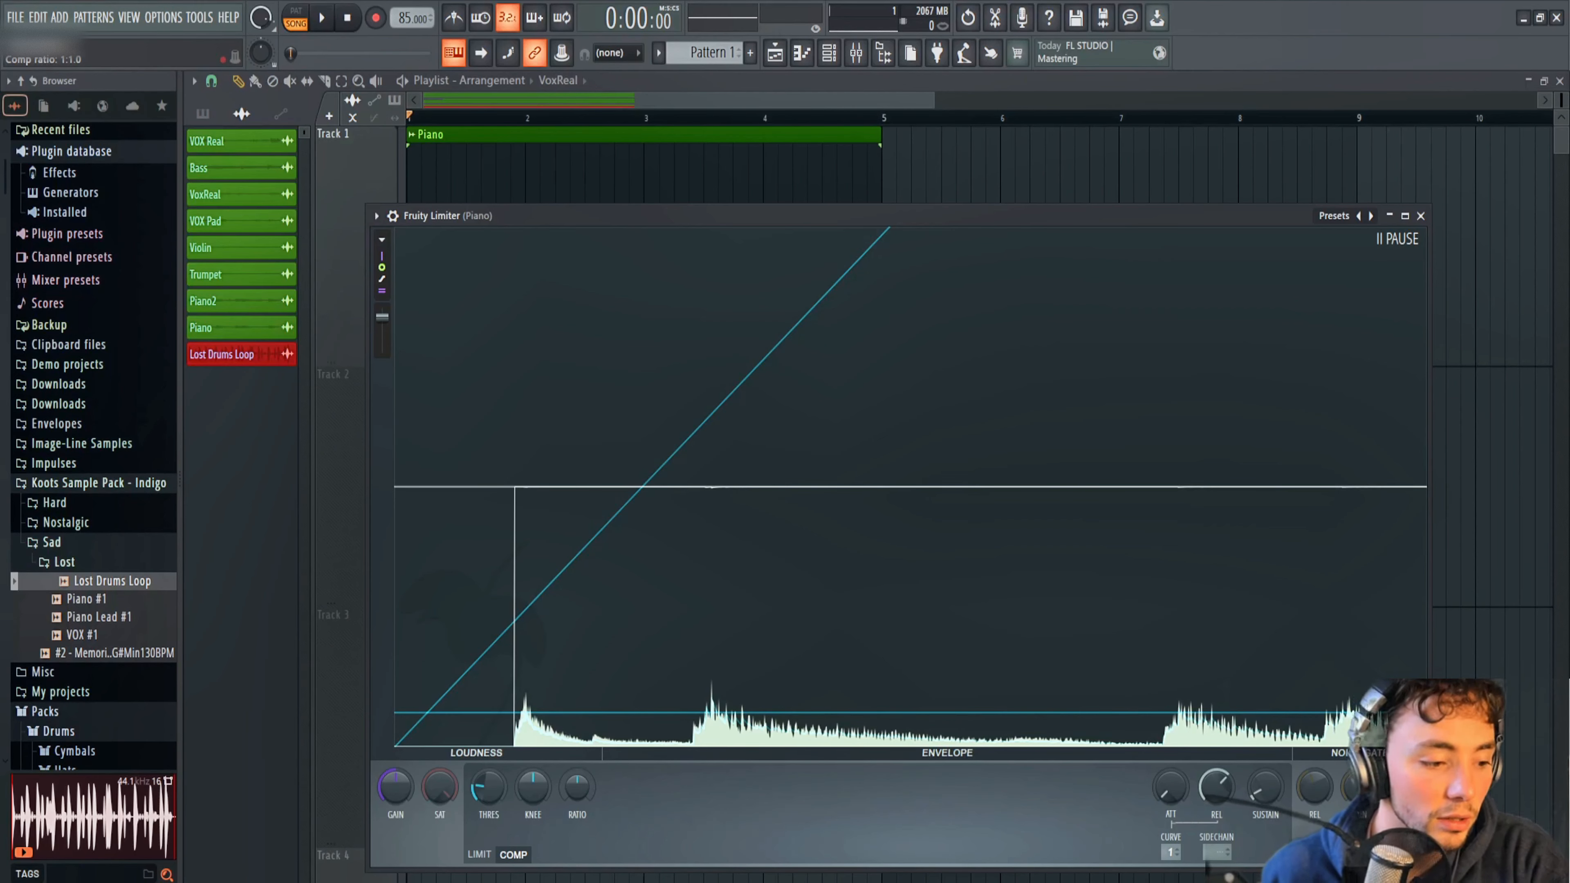
pyautogui.moveTo(578, 792); pyautogui.dragTo(578, 699)
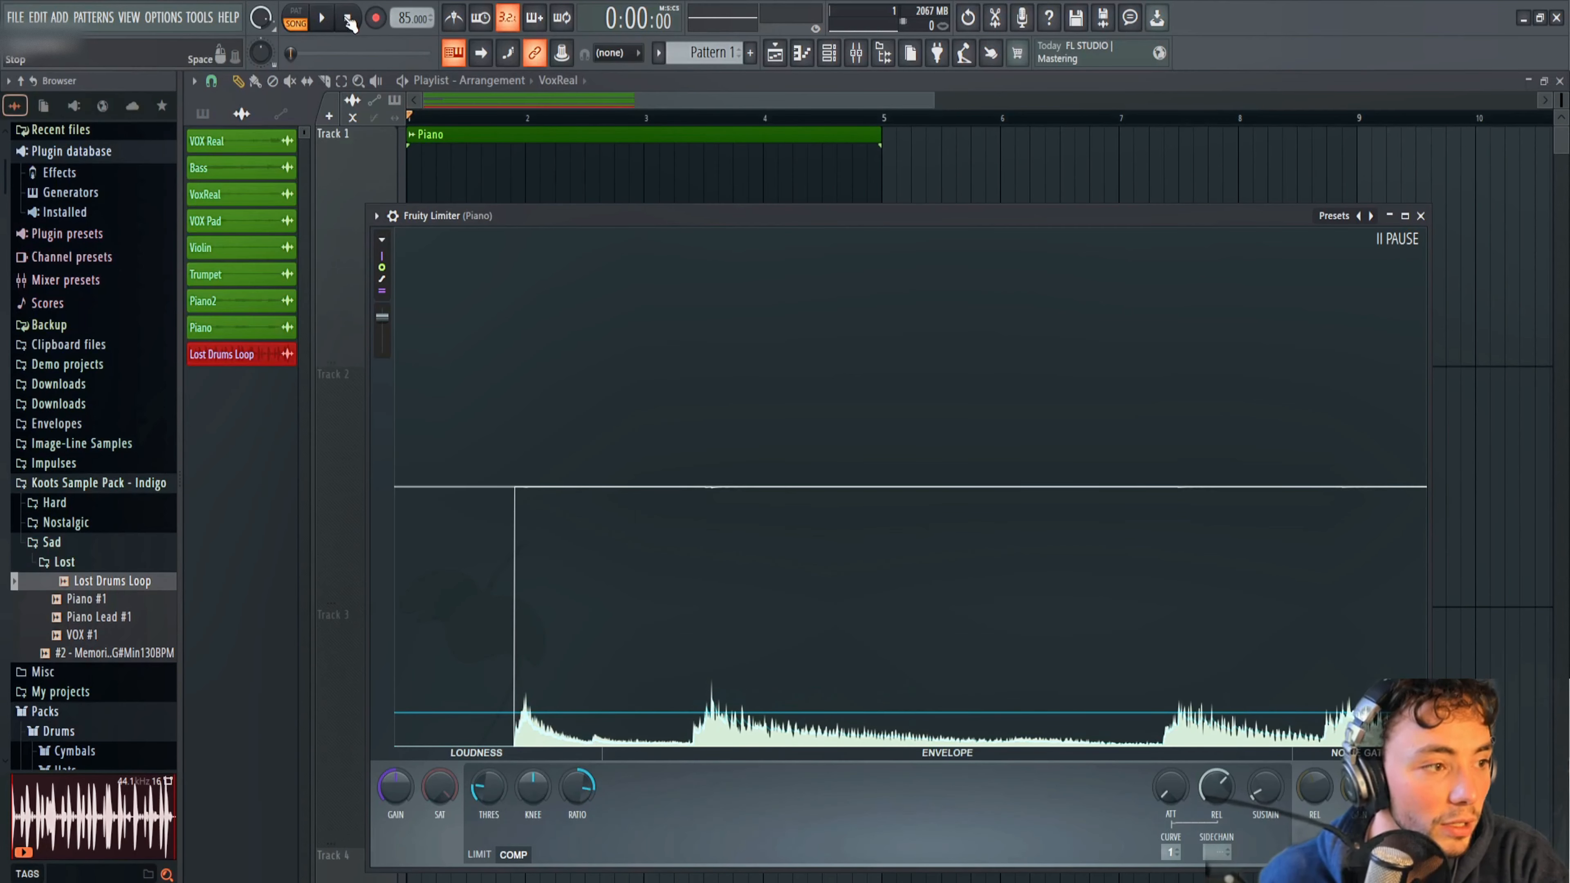
pyautogui.press('space')
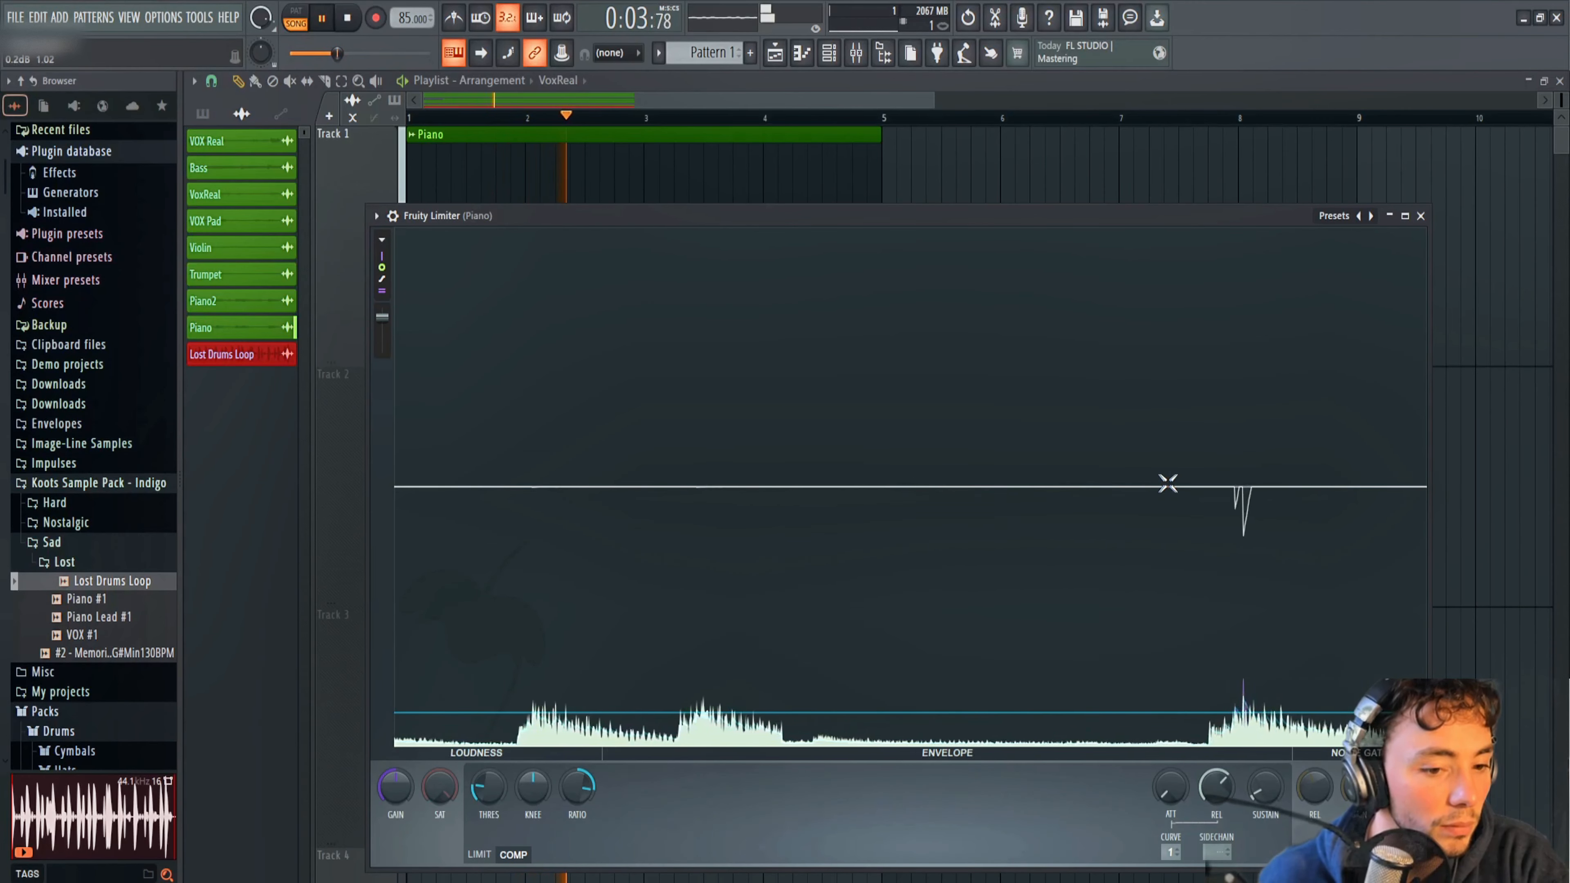
pyautogui.click(714, 614)
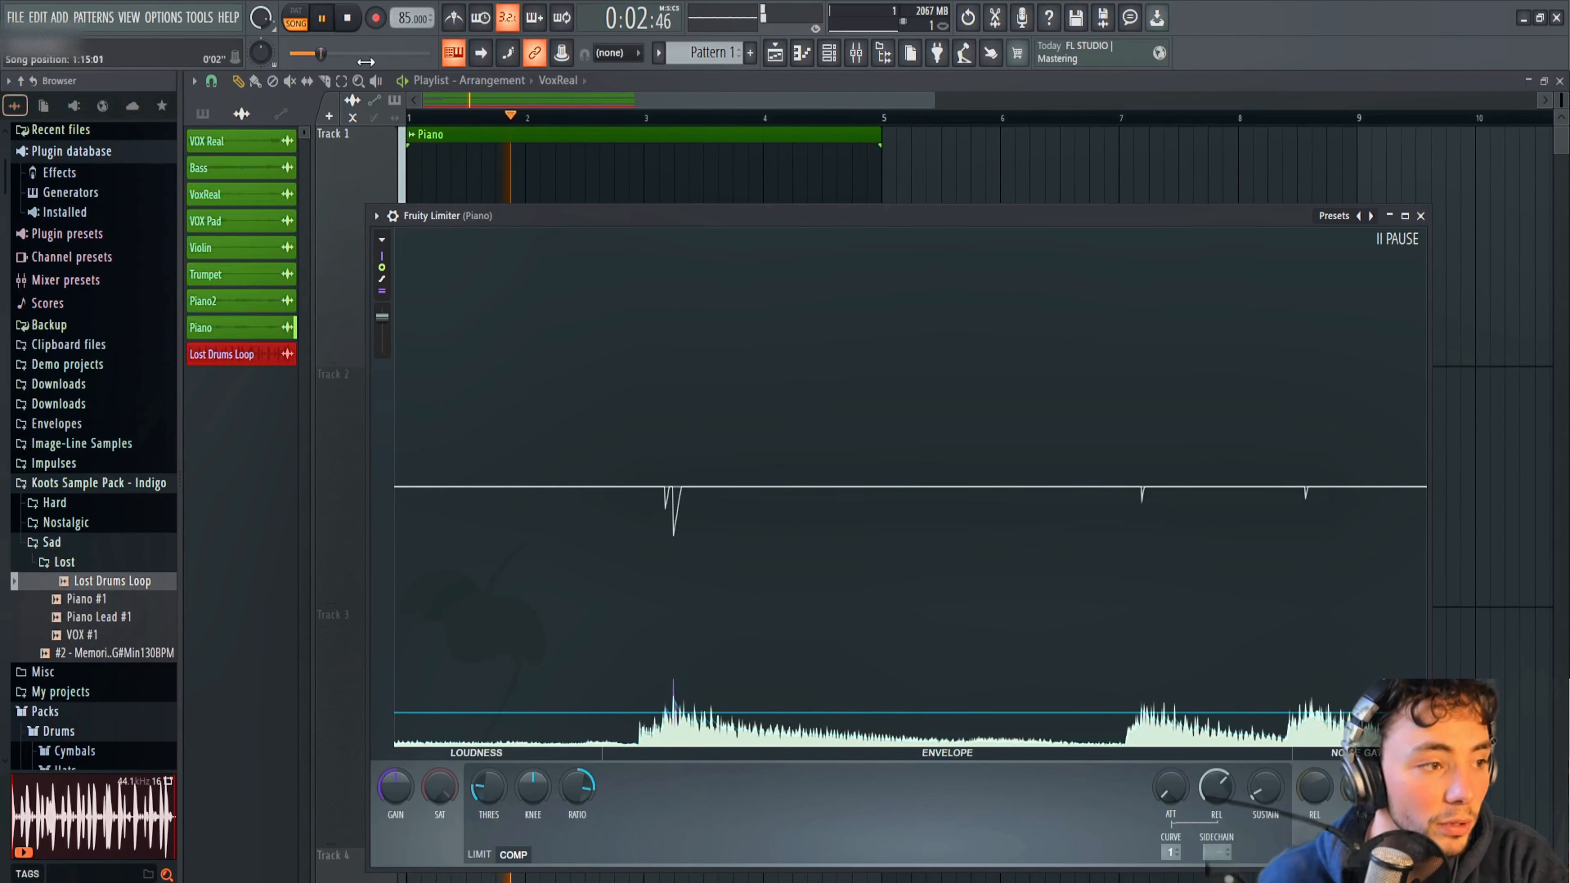
pyautogui.press('space')
# Try lowering the Piano compressor's threshold to about -39.4 dB while listening to the loop.
pyautogui.moveTo(488, 787); pyautogui.dragTo(488, 784)
pyautogui.press('space')
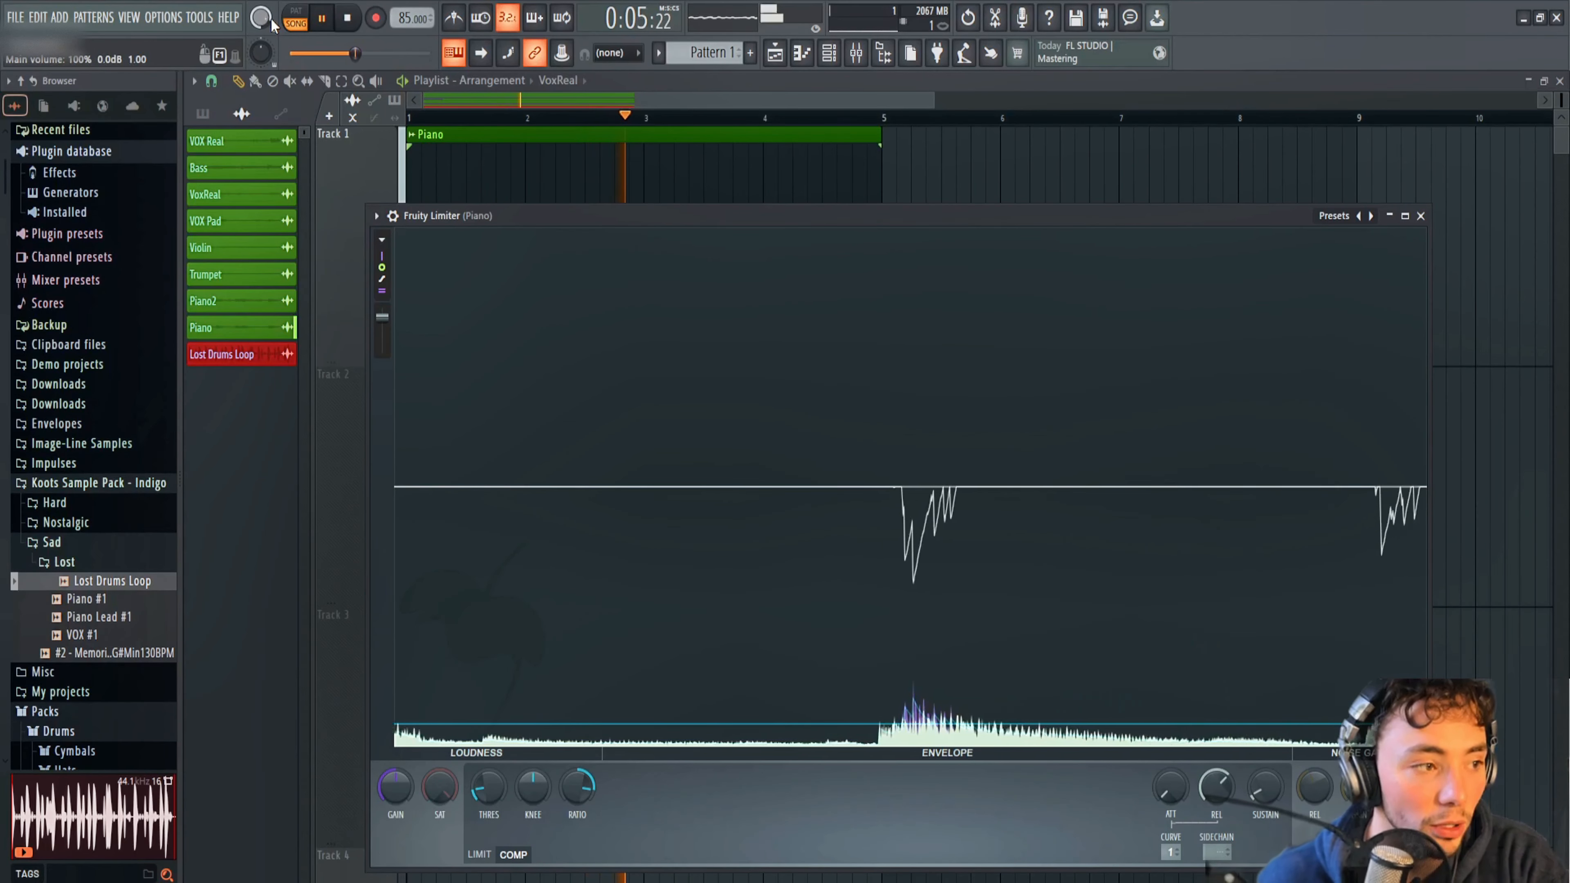
pyautogui.press('space')
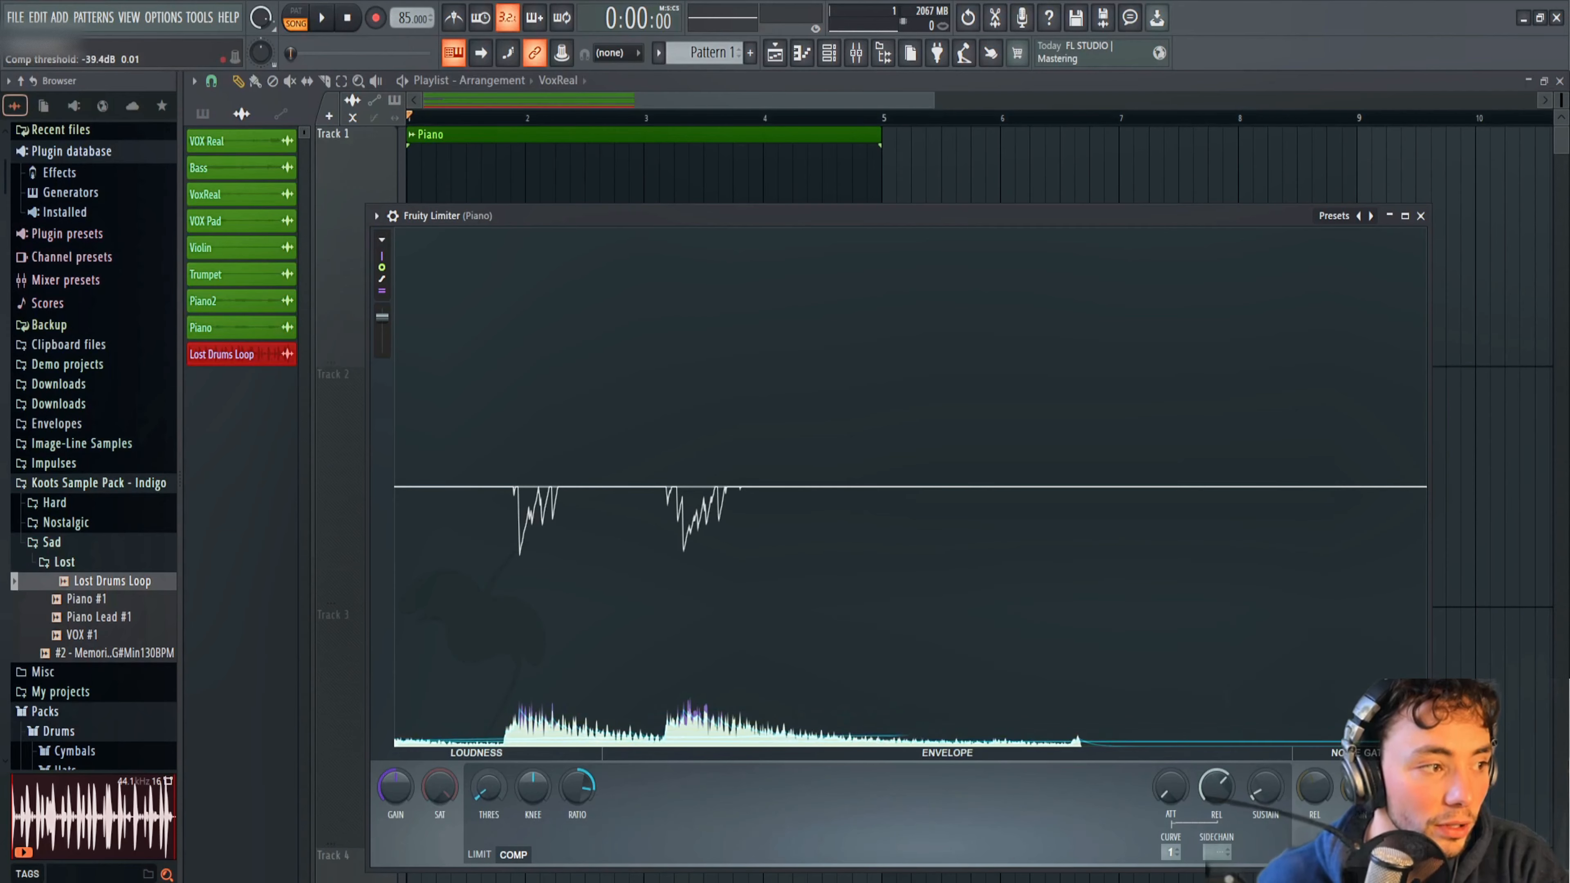
pyautogui.press('space')
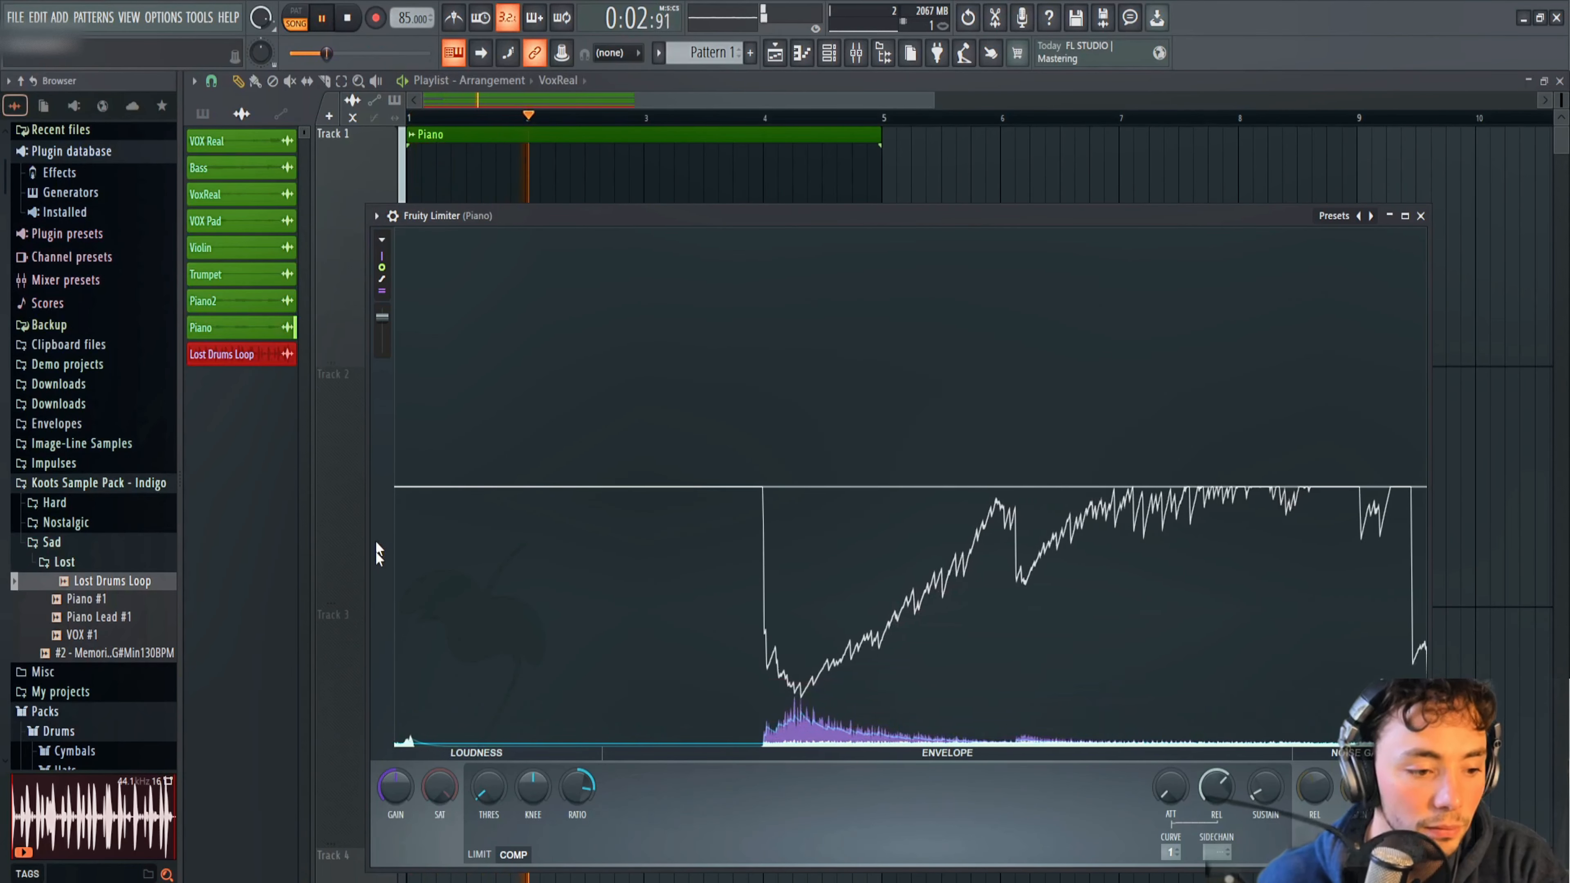
# Raise the Piano compressor's threshold to -20.3 dB during playback, listen to the result, and stop the loop.
pyautogui.moveTo(492, 792)
pyautogui.mouseDown()
pyautogui.moveTo(491, 768)
pyautogui.moveTo(492, 800)
pyautogui.mouseUp()
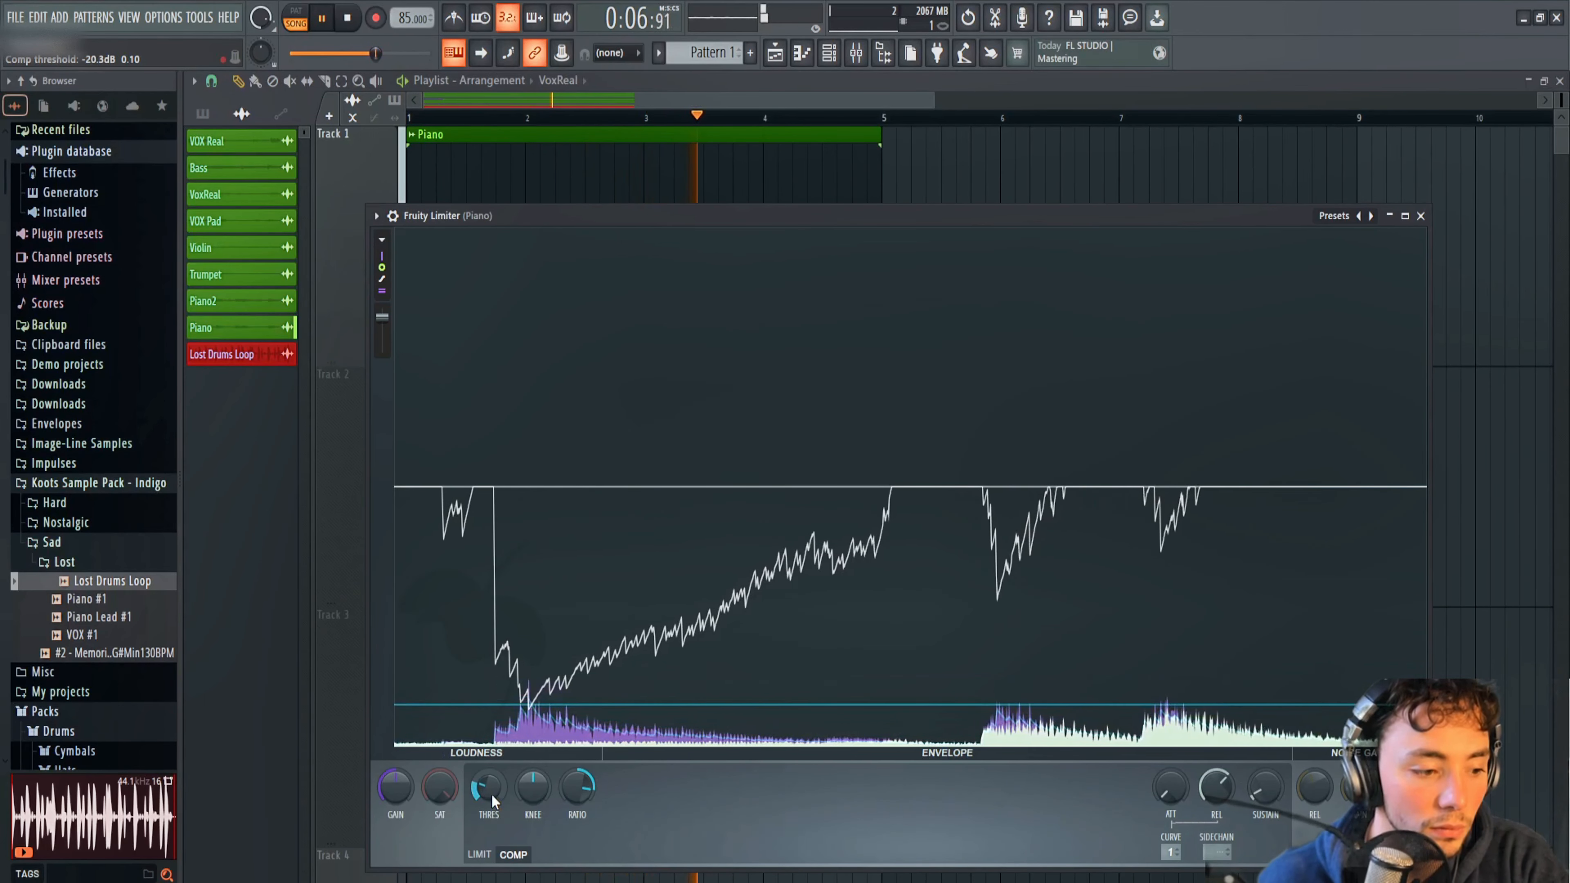
pyautogui.click(596, 561)
pyautogui.click(624, 682)
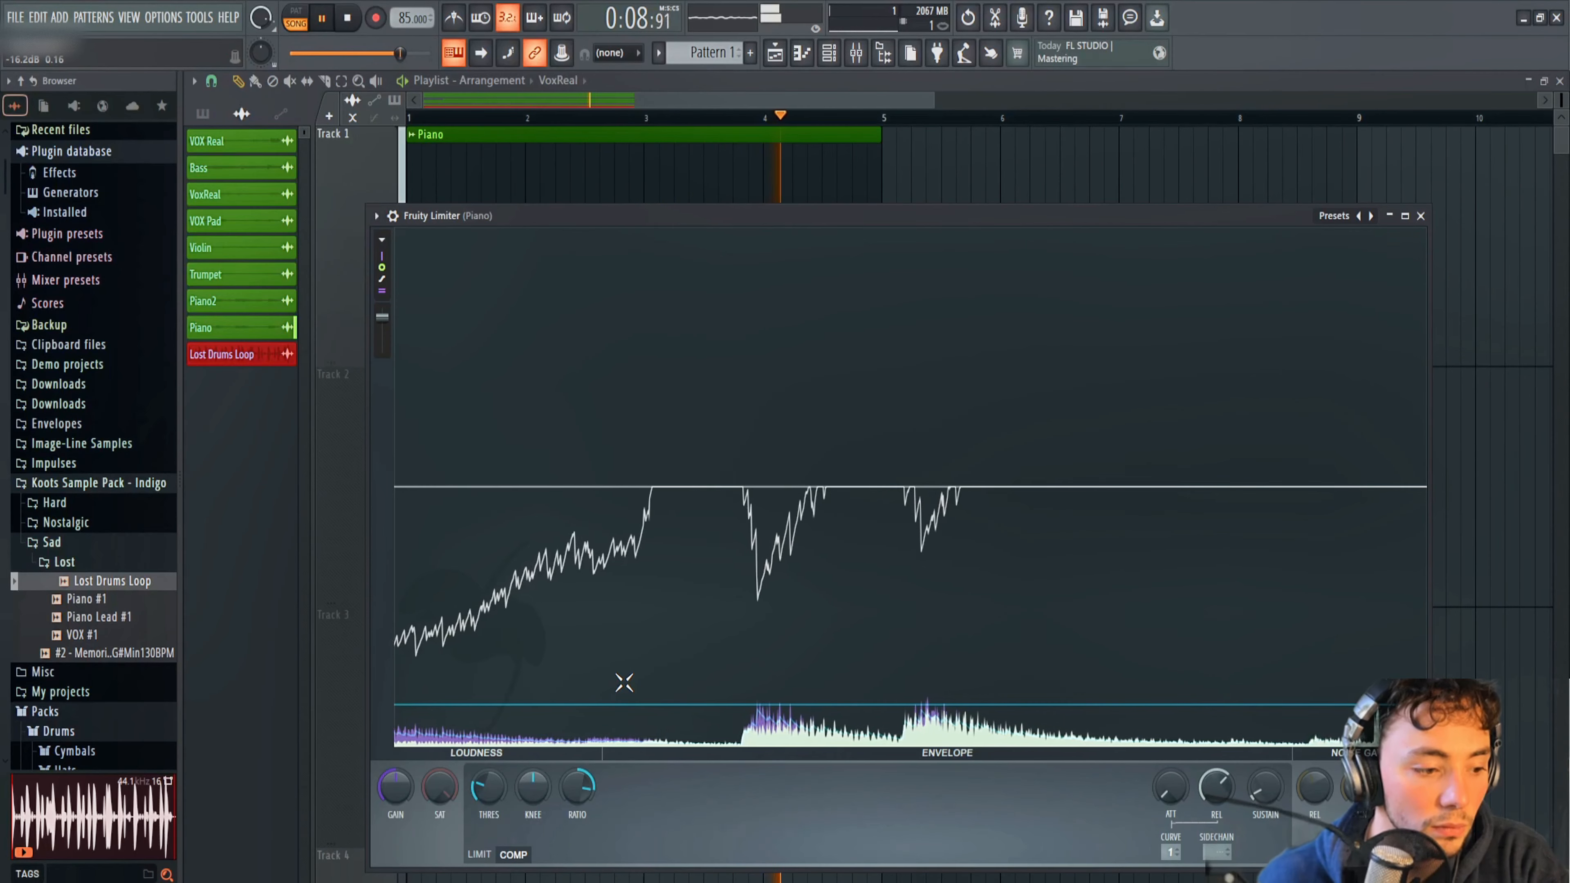
pyautogui.click(350, 17)
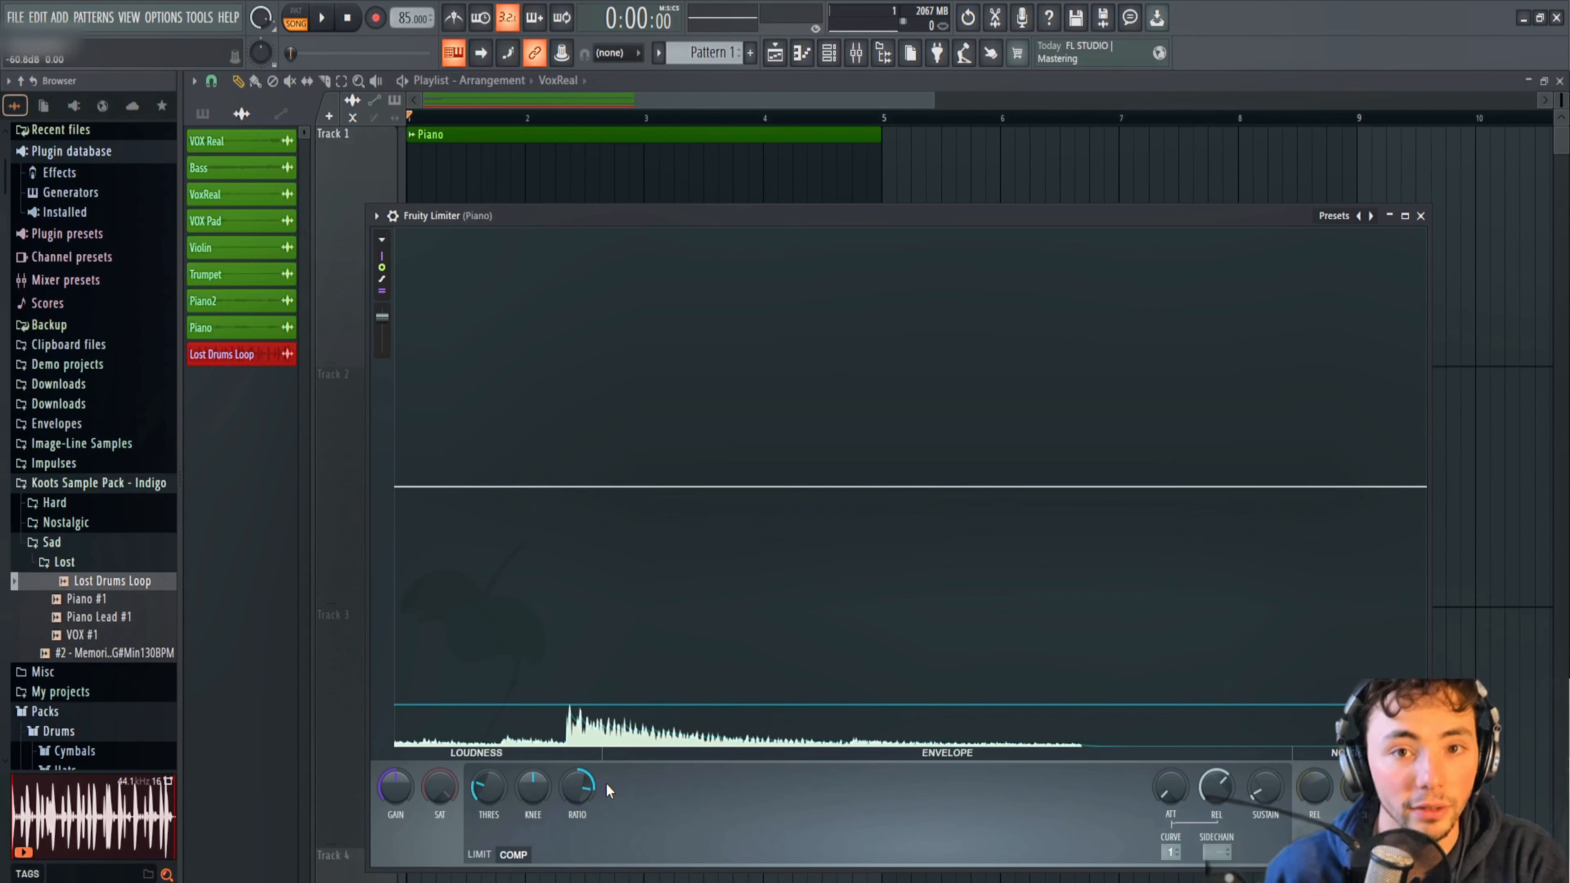
# Soften the Piano compressor's knee and reduce its ratio moderately.
pyautogui.scroll(5, 536, 798)
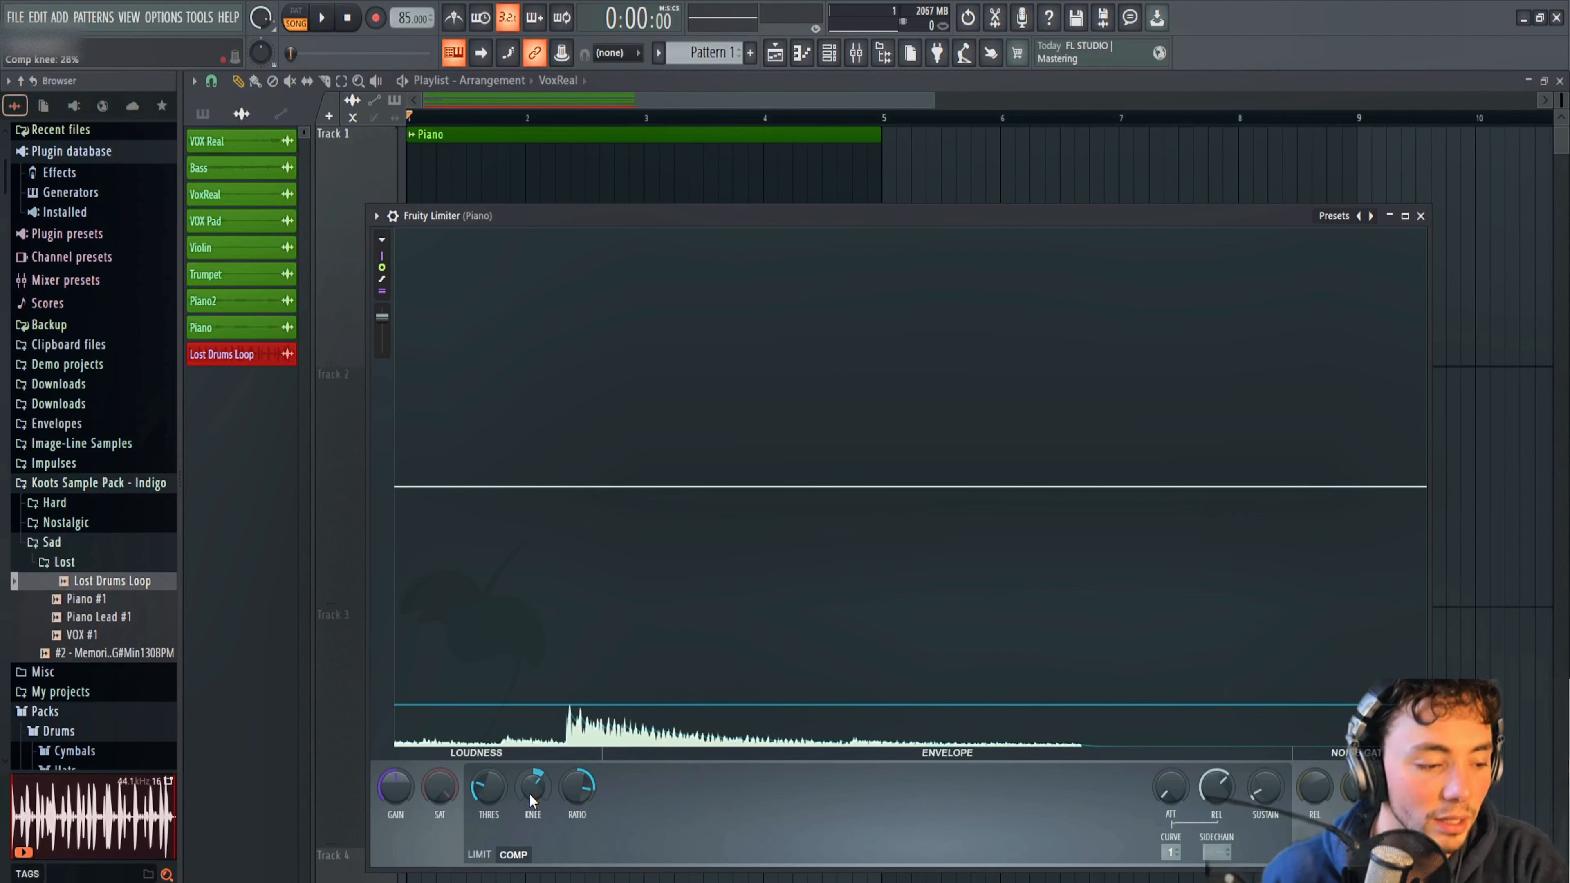
pyautogui.moveTo(530, 795); pyautogui.dragTo(581, 818)
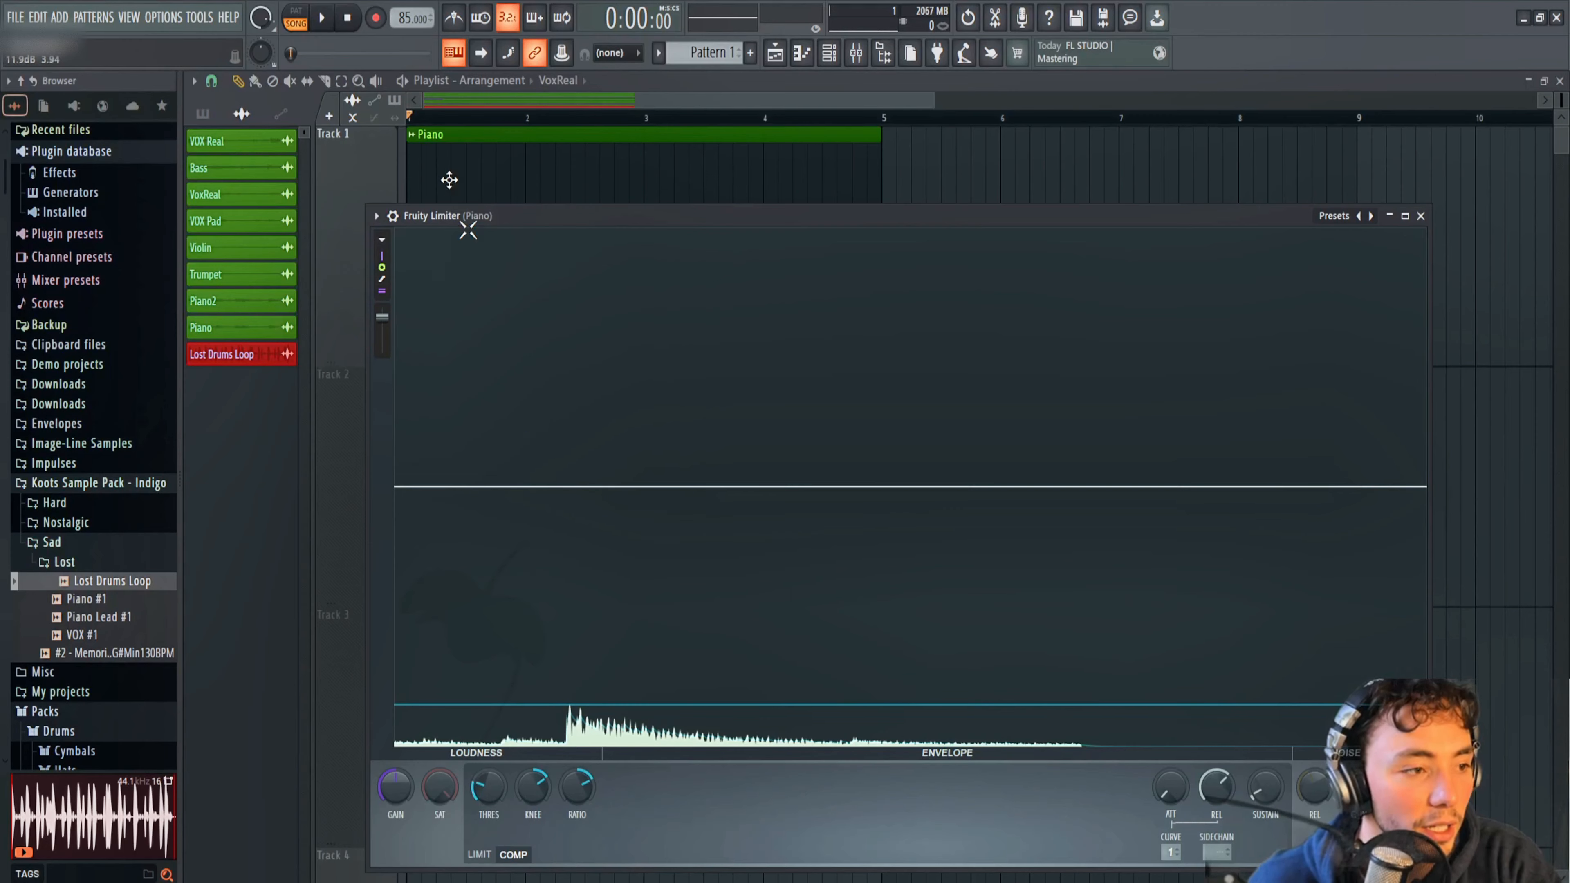
# Lower the Piano compressor's threshold slightly during playback so only the note peaks are compressed, and stop the loop.
pyautogui.click(326, 20)
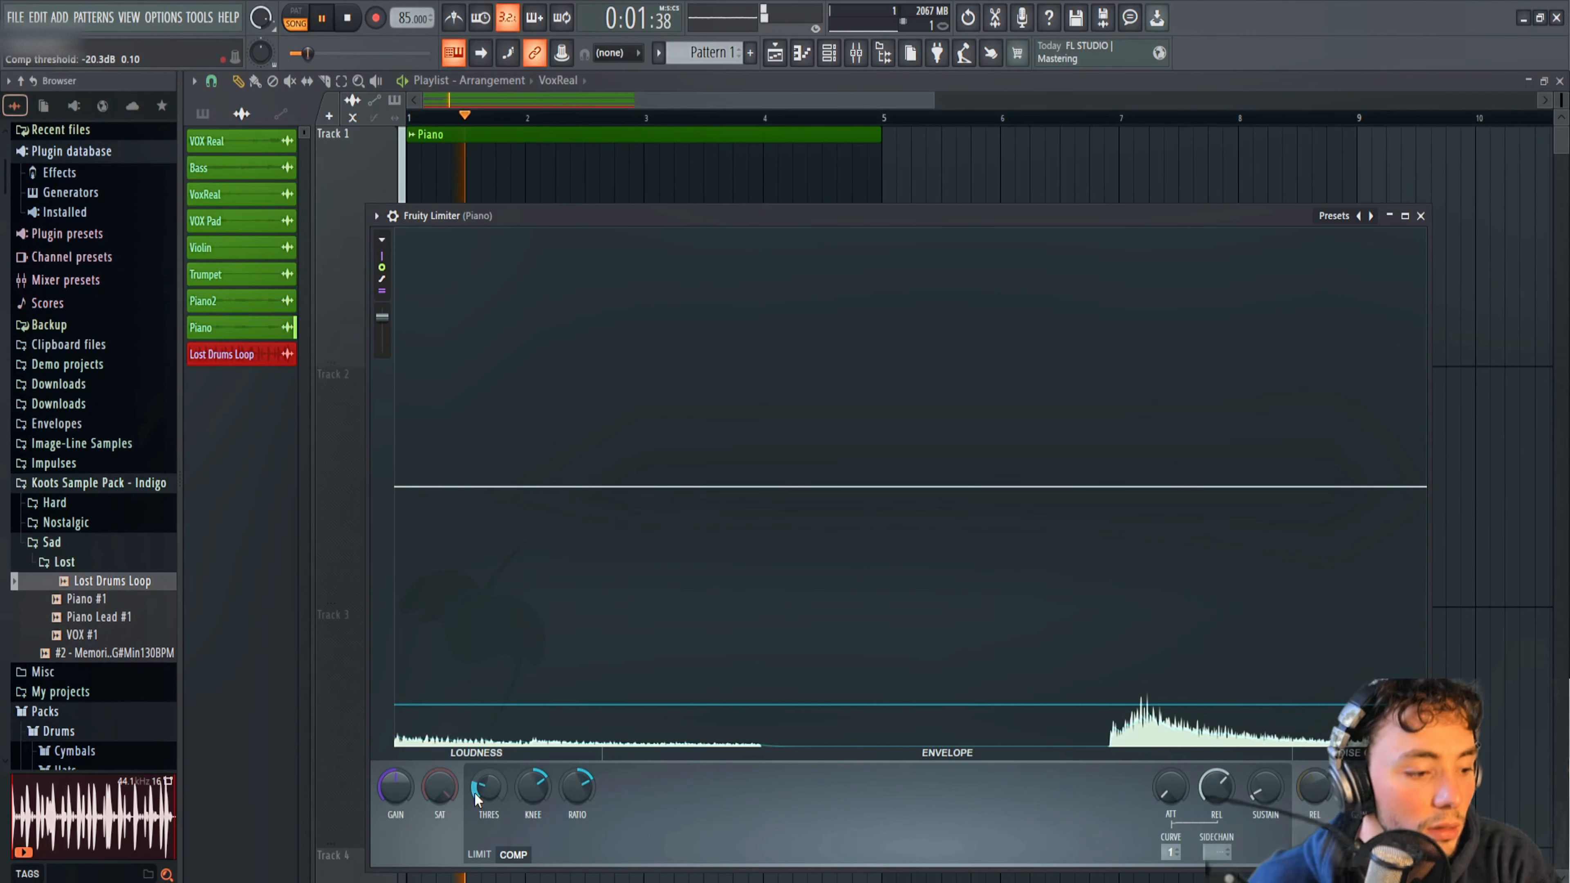
pyautogui.moveTo(488, 787)
pyautogui.mouseDown()
pyautogui.moveTo(488, 820)
pyautogui.moveTo(483, 798)
pyautogui.mouseUp()
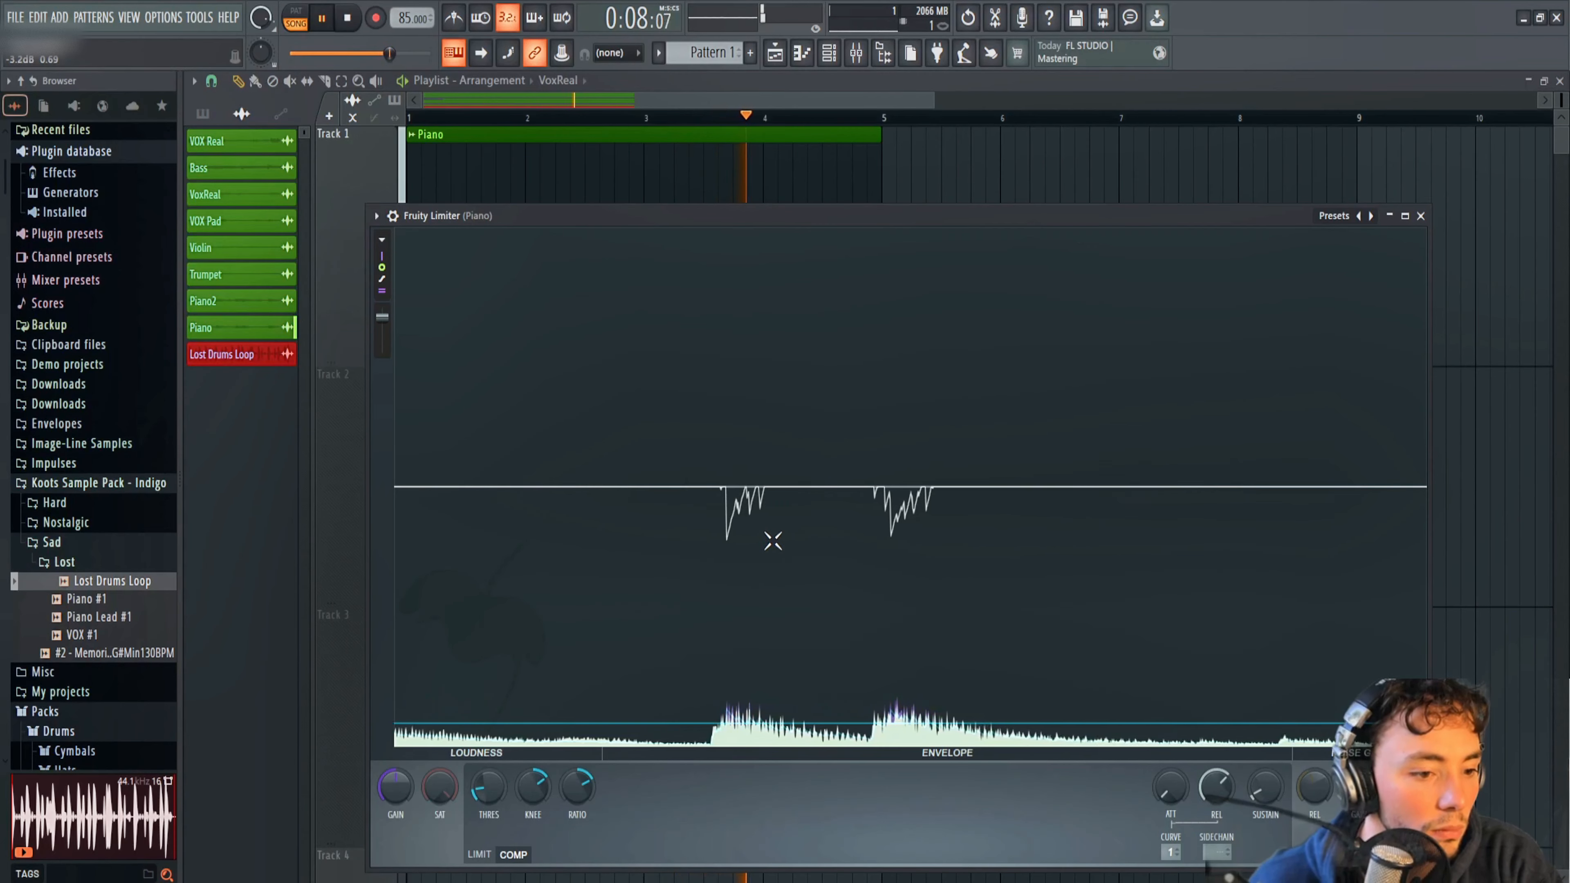
pyautogui.press('space')
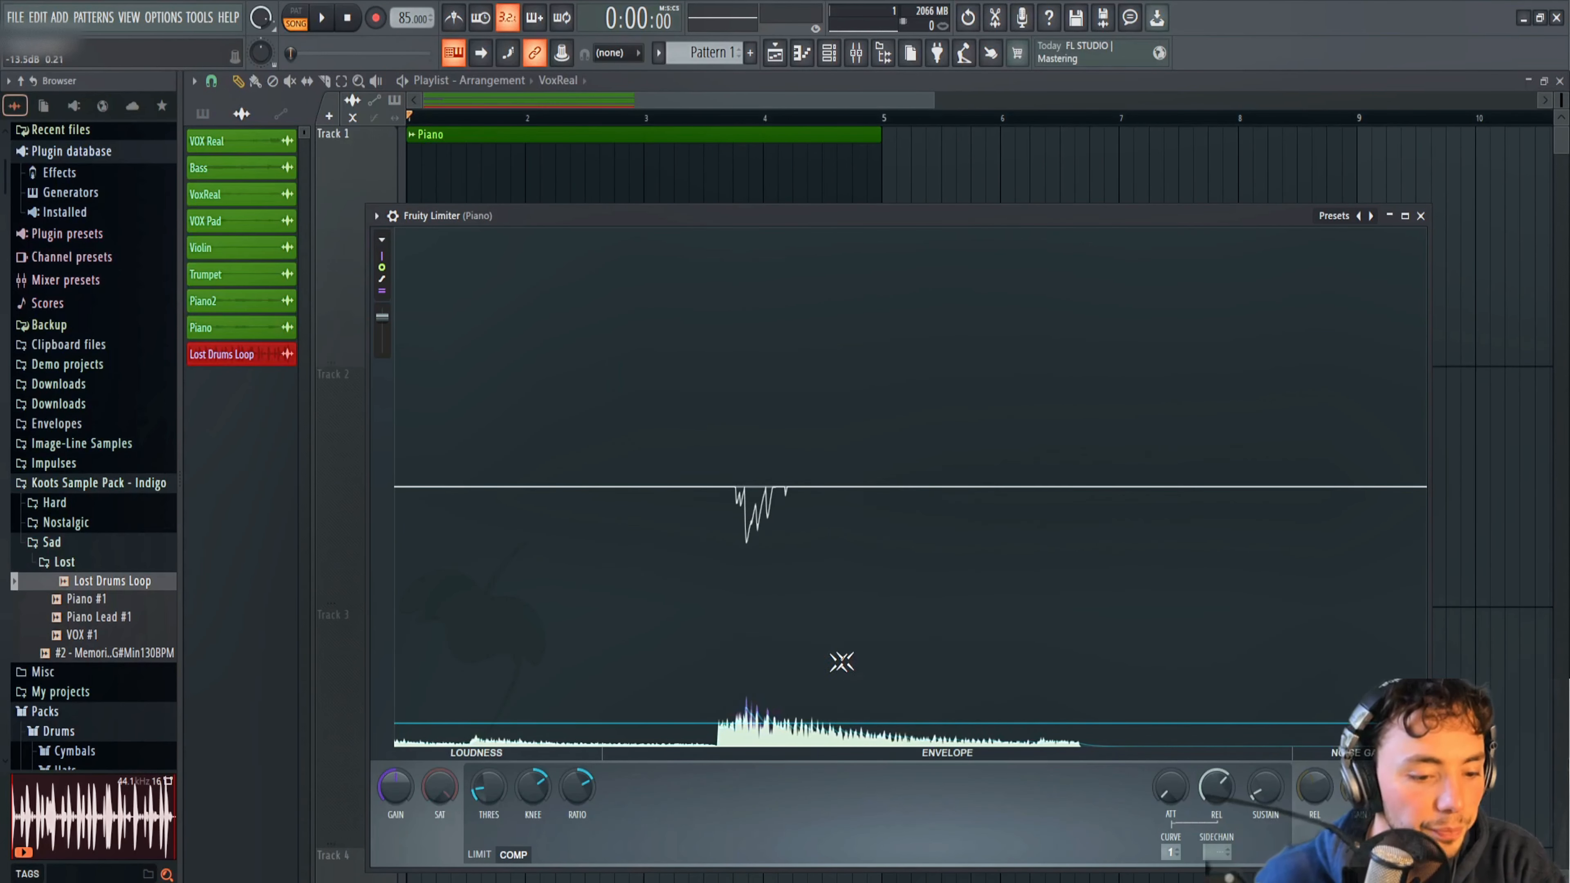
# Move the Fruity Limiter window up and lengthen the compressor's attack slightly while playing the Piano loop.
pyautogui.moveTo(908, 223); pyautogui.dragTo(916, 179)
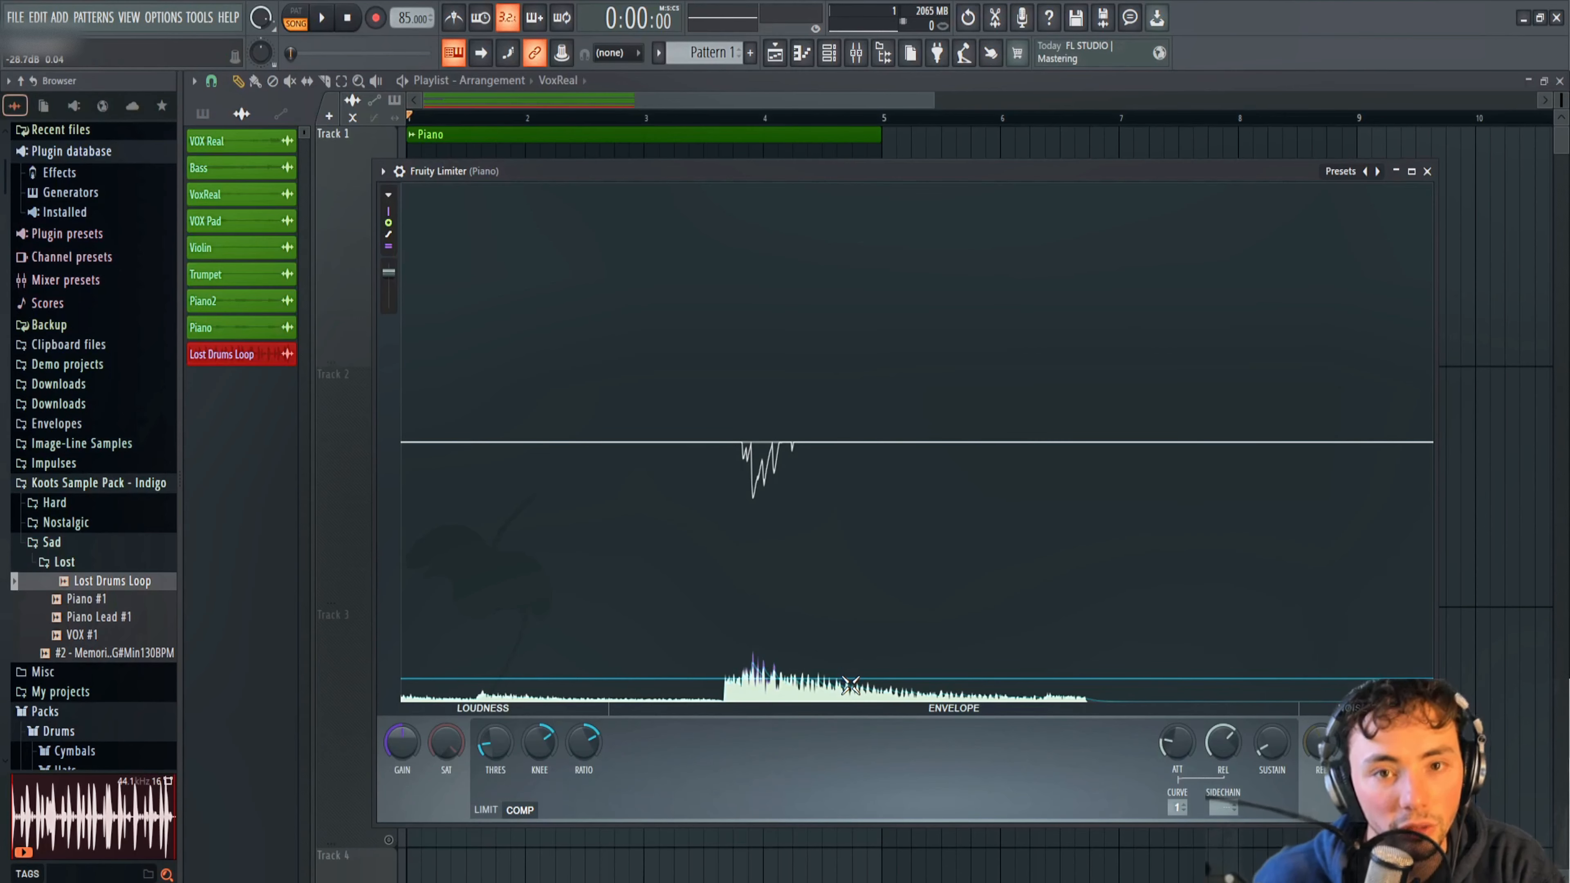
pyautogui.press('space')
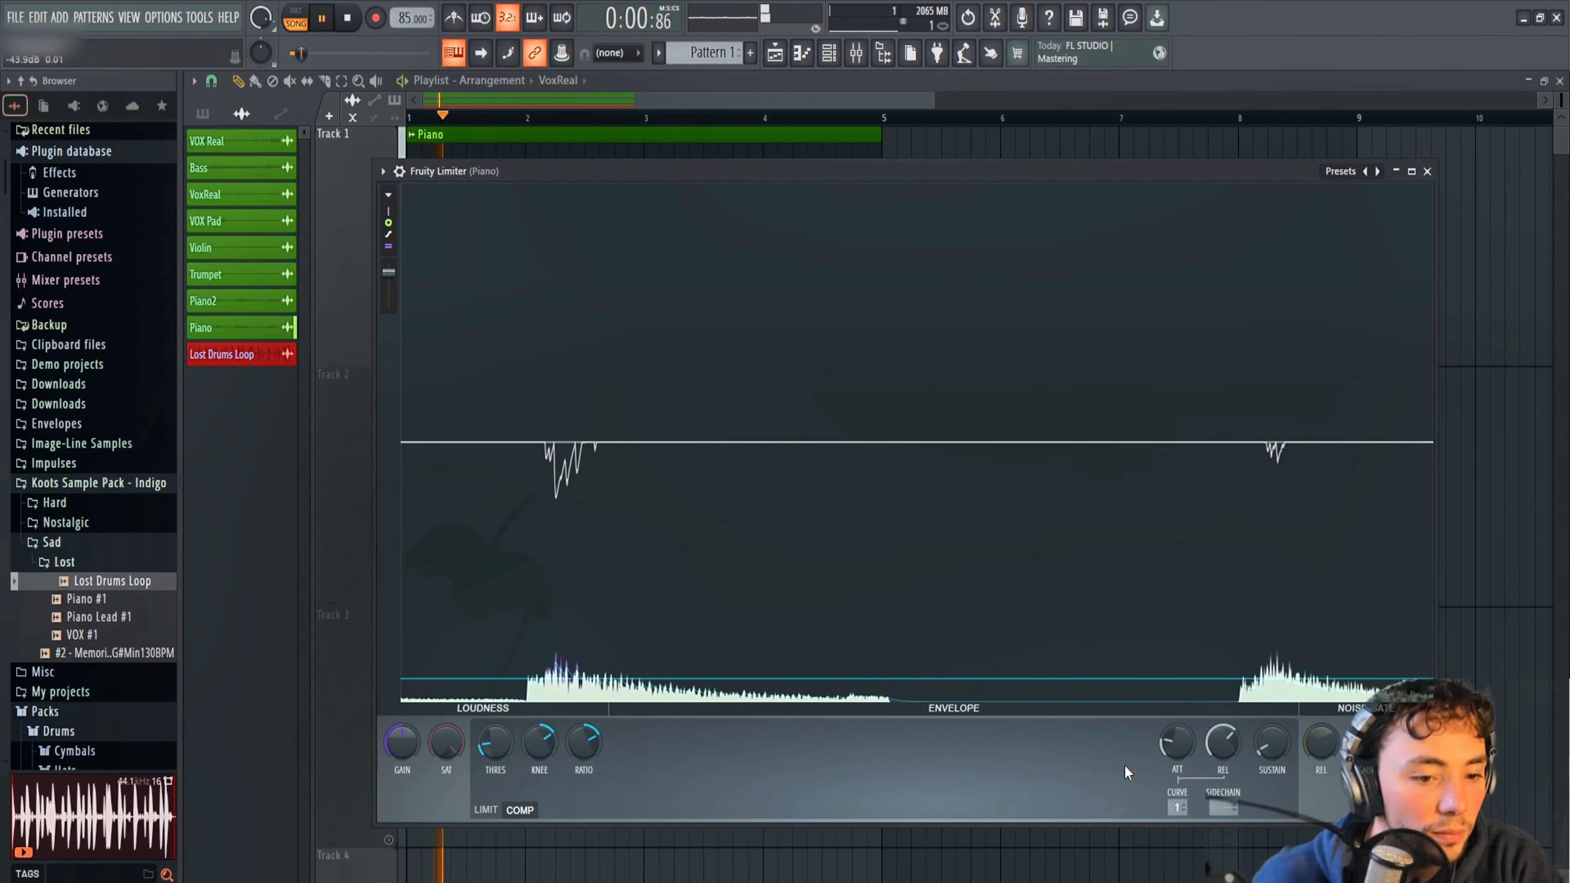
pyautogui.moveTo(1182, 753); pyautogui.dragTo(1182, 751)
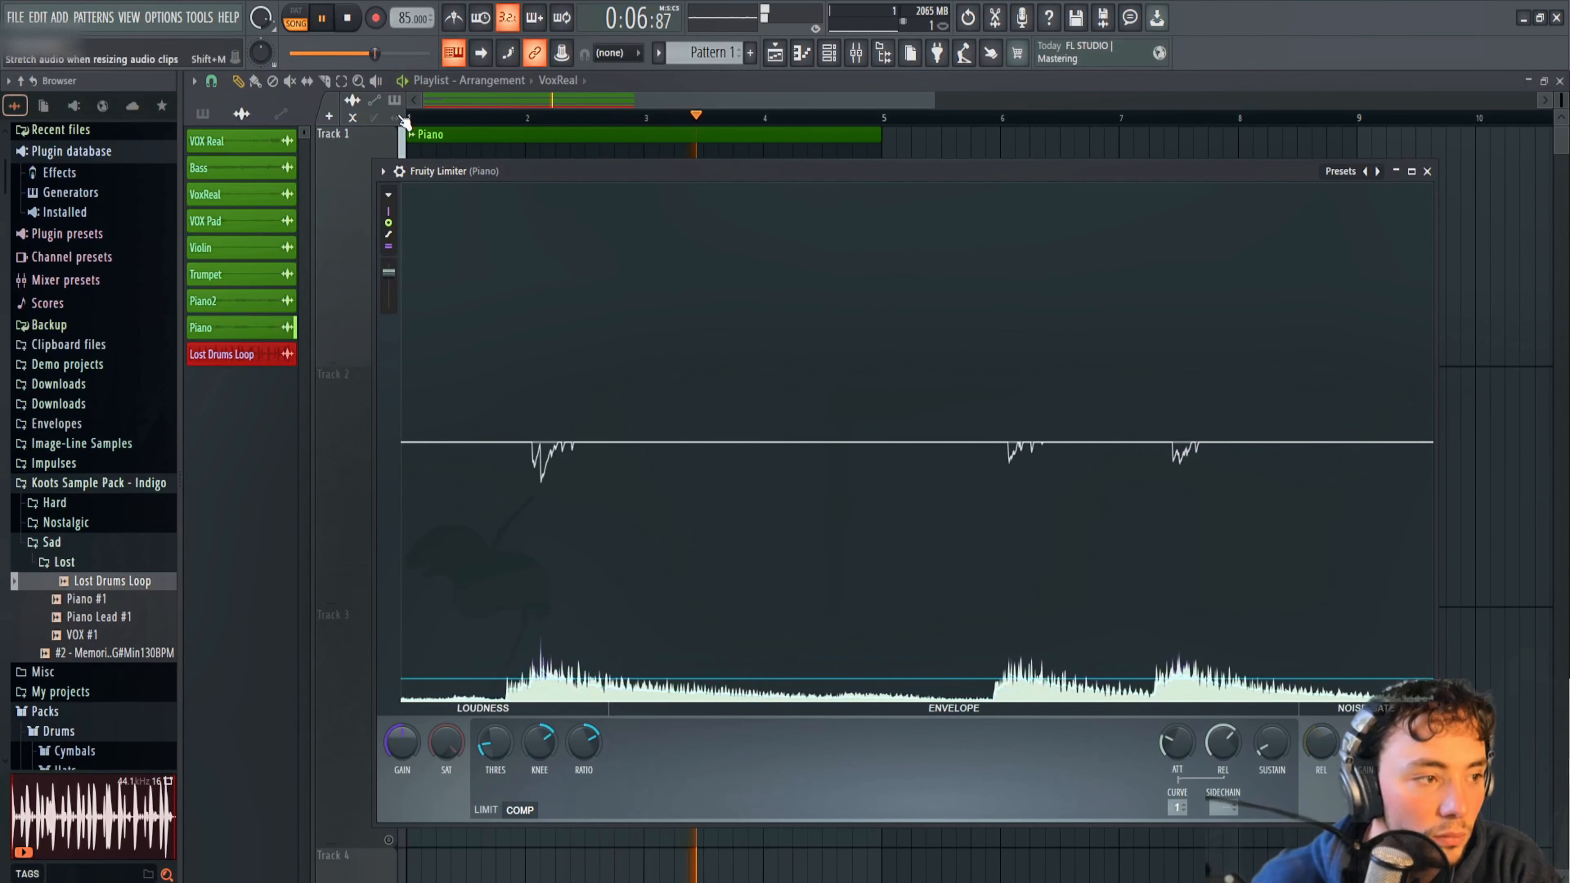
# Compare very short and long compressor release times on the Piano while playing the loop, and stop playback.
pyautogui.click(349, 18)
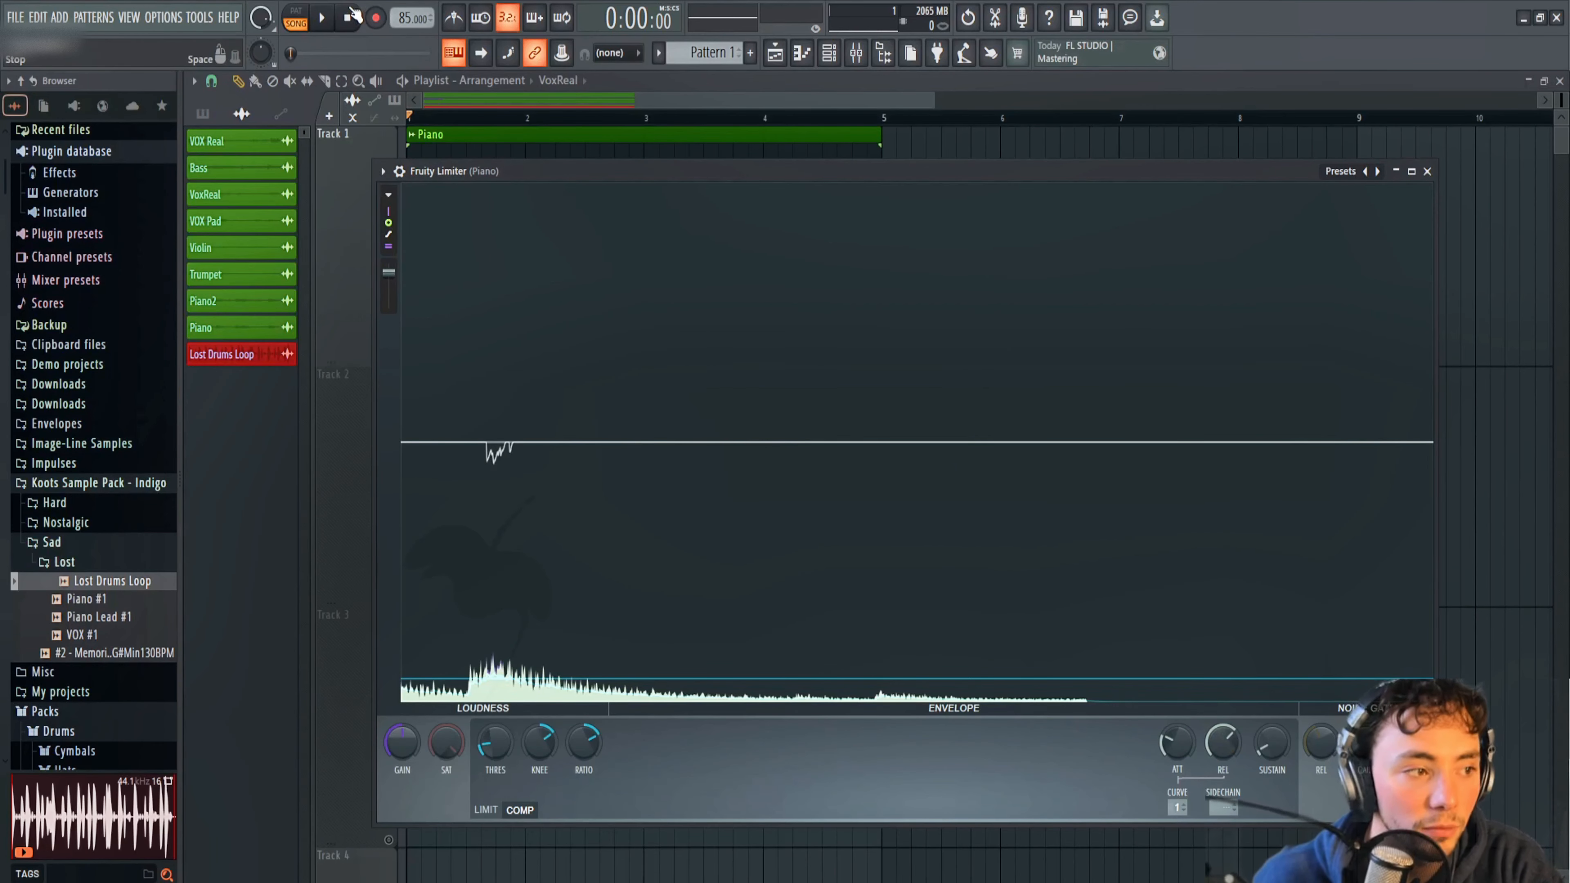
pyautogui.click(322, 18)
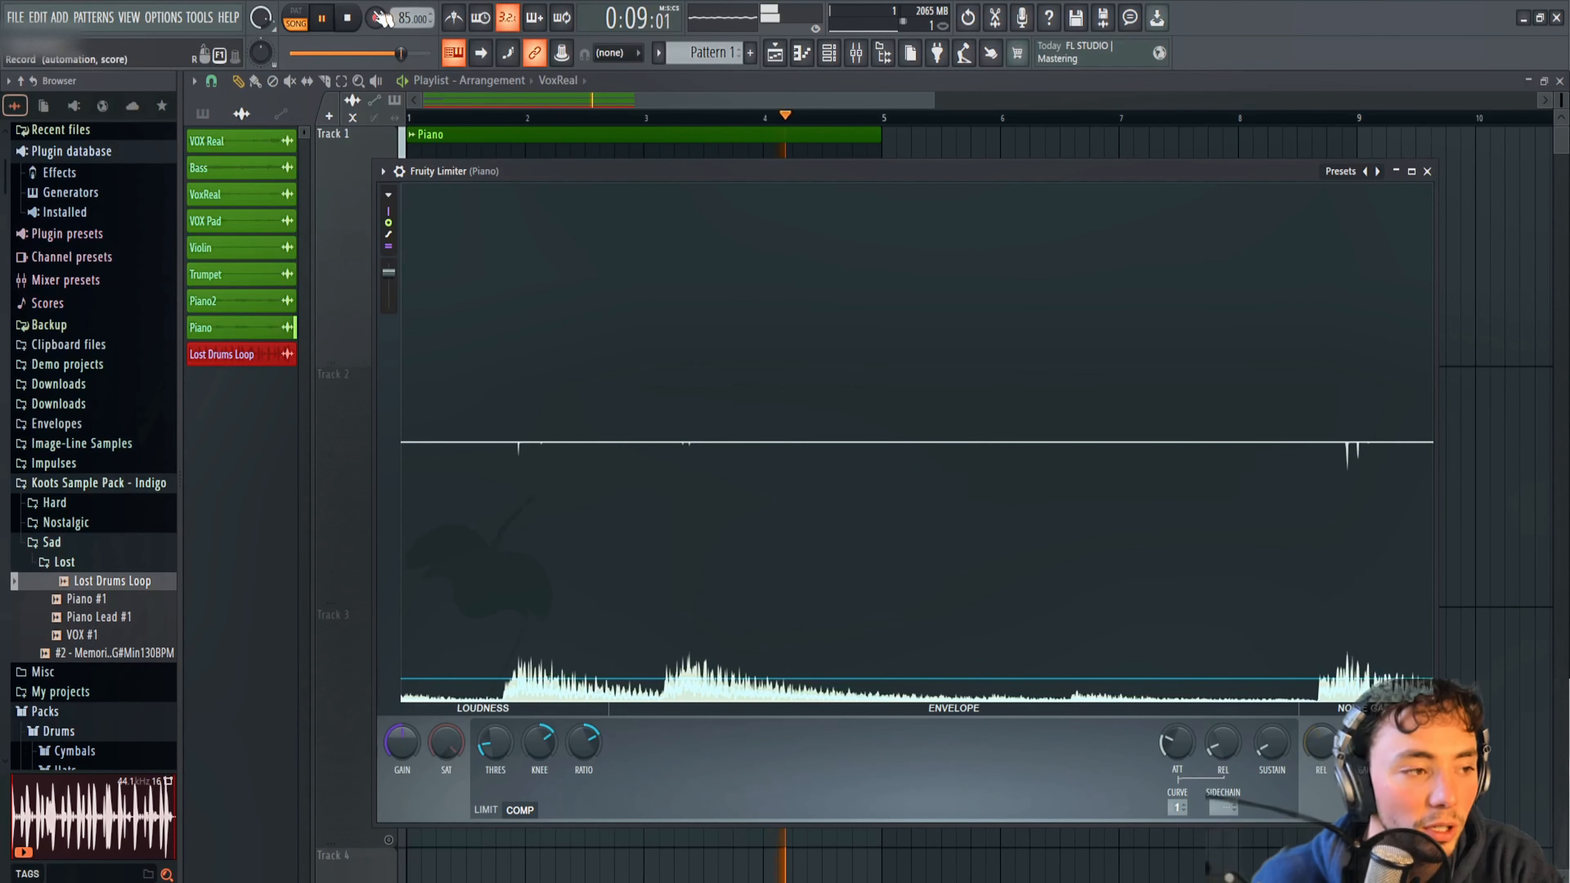
pyautogui.press('space')
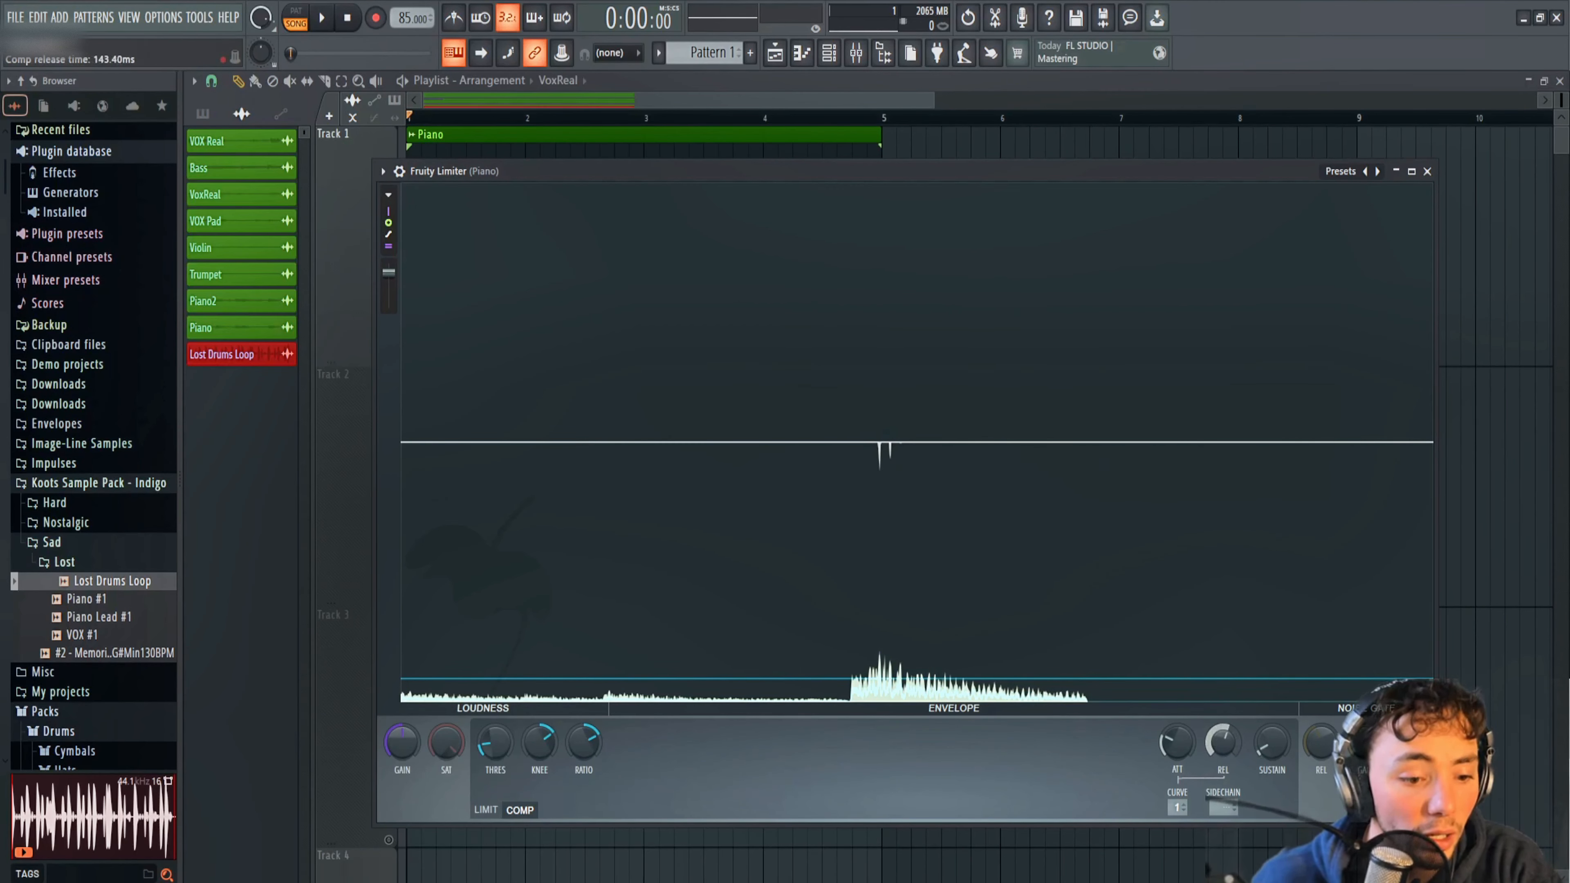
pyautogui.press('space')
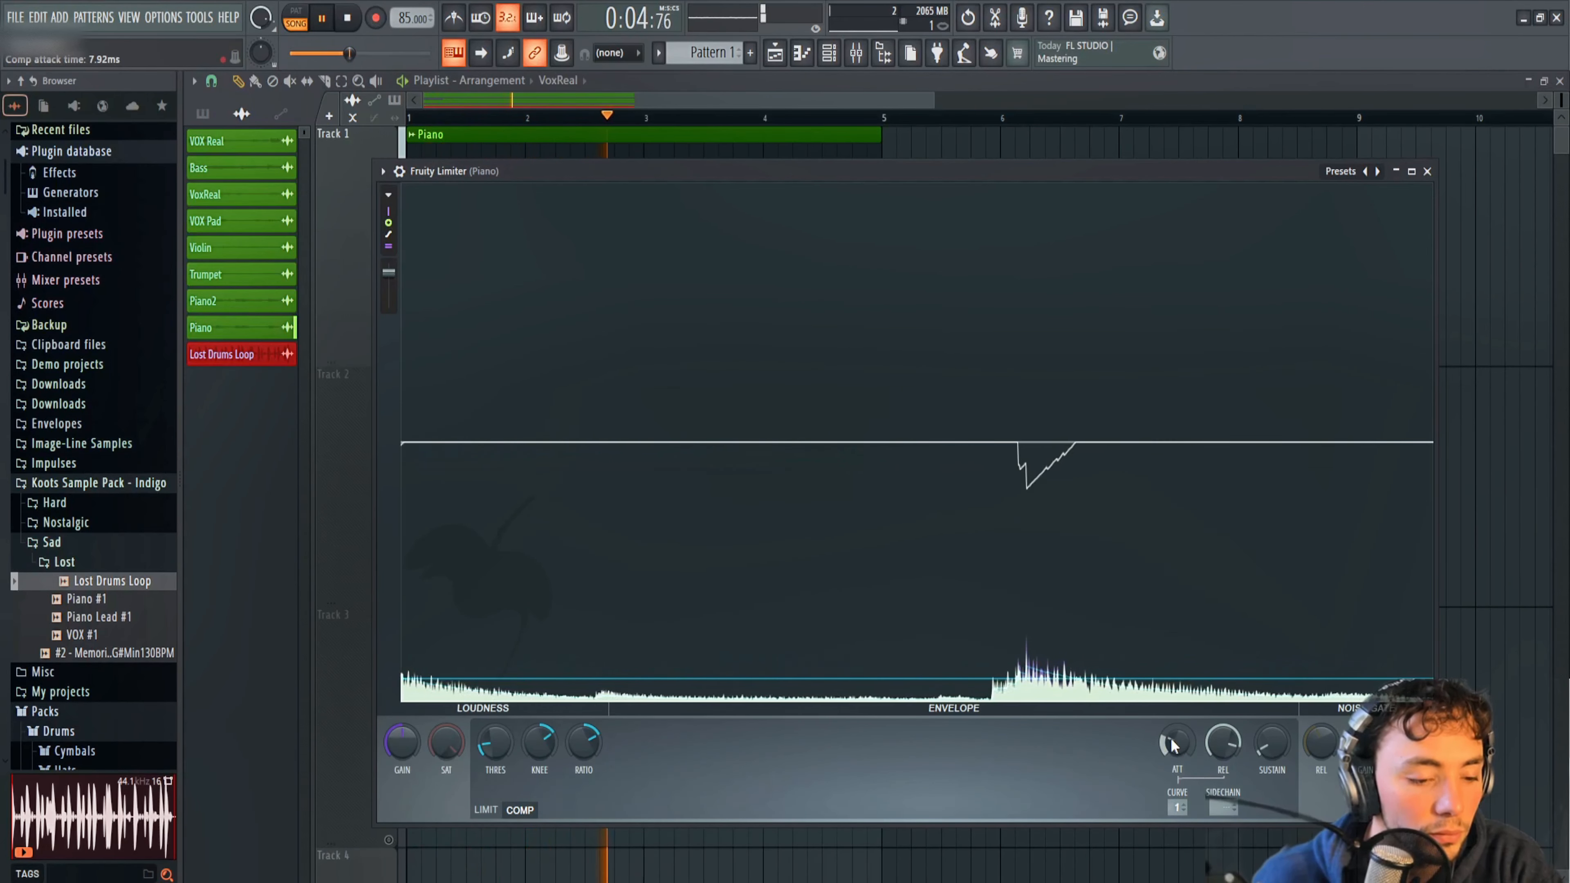
pyautogui.press('space')
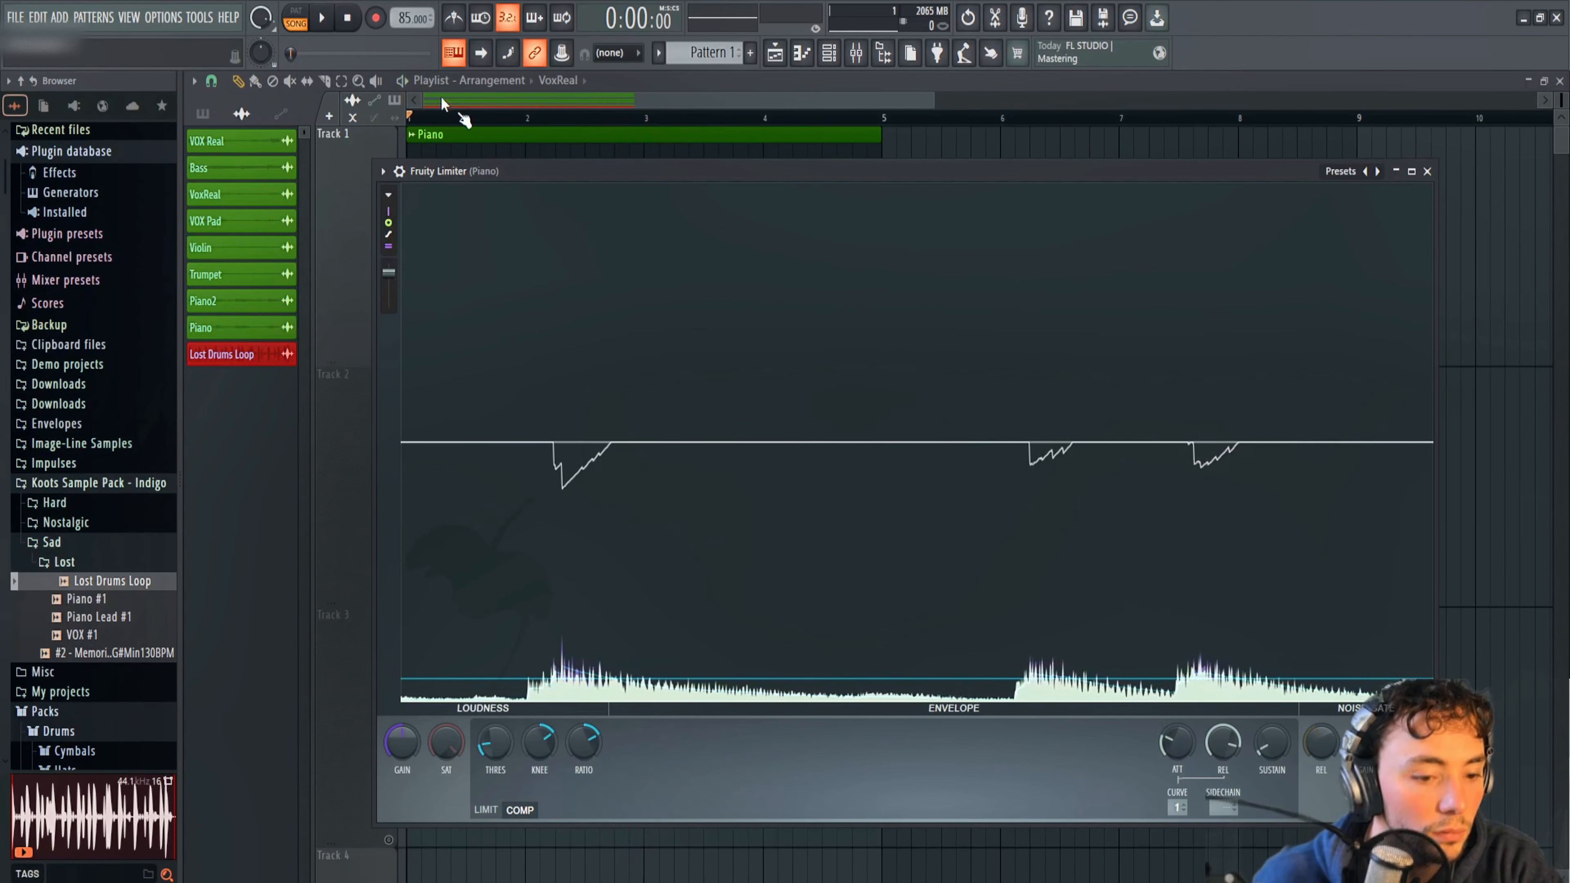
# Set a medium release on the Piano compressor, lower its threshold slightly, and play the loop to check it.
pyautogui.moveTo(916, 629)
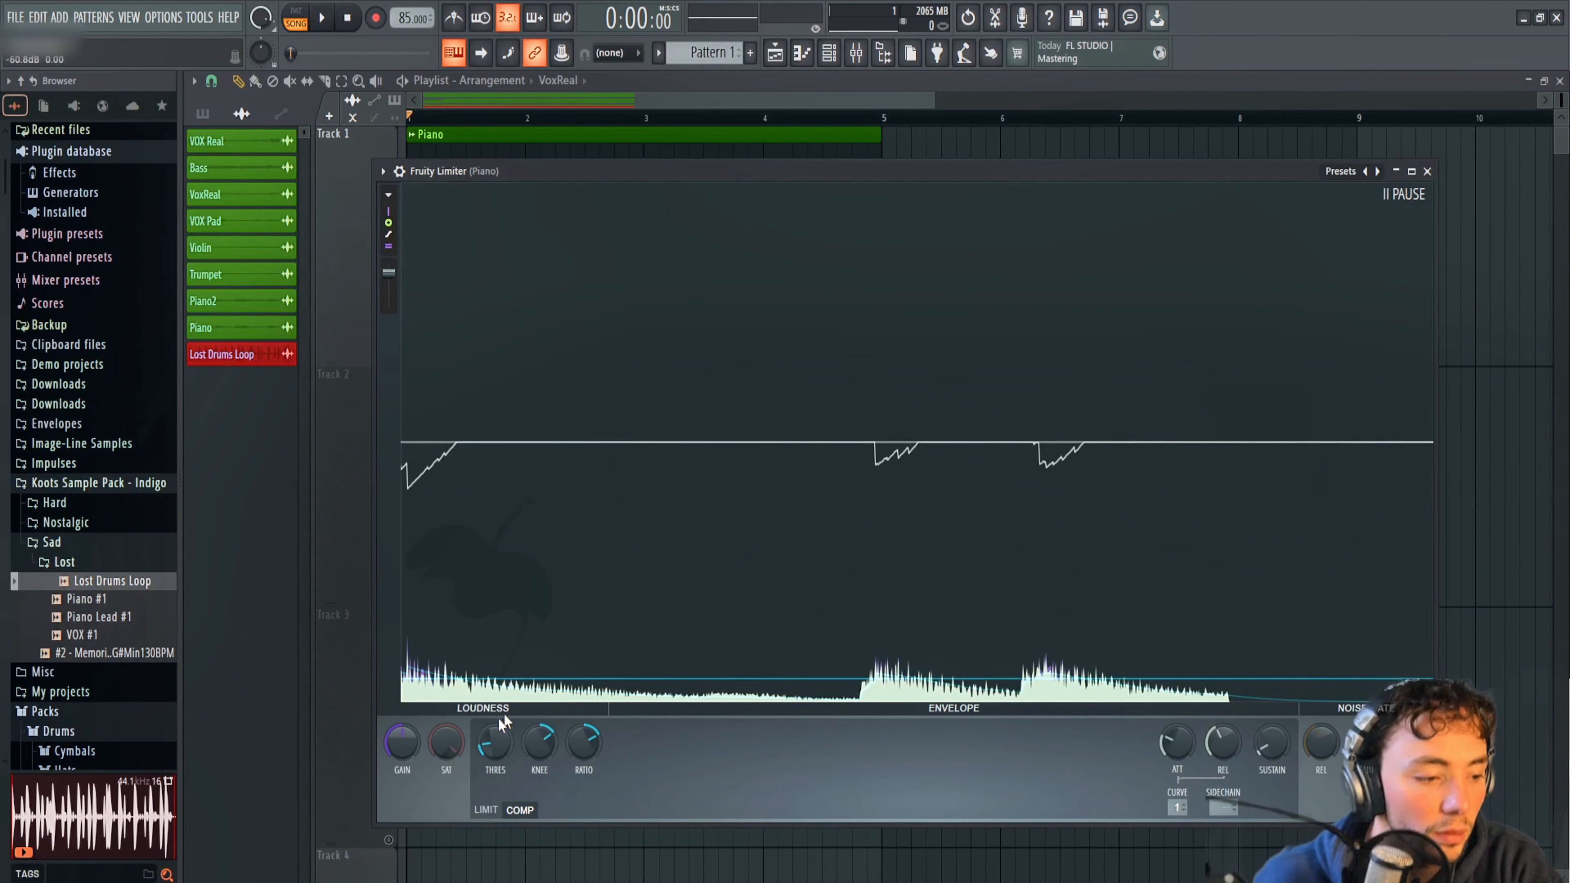
pyautogui.moveTo(503, 720); pyautogui.dragTo(503, 751)
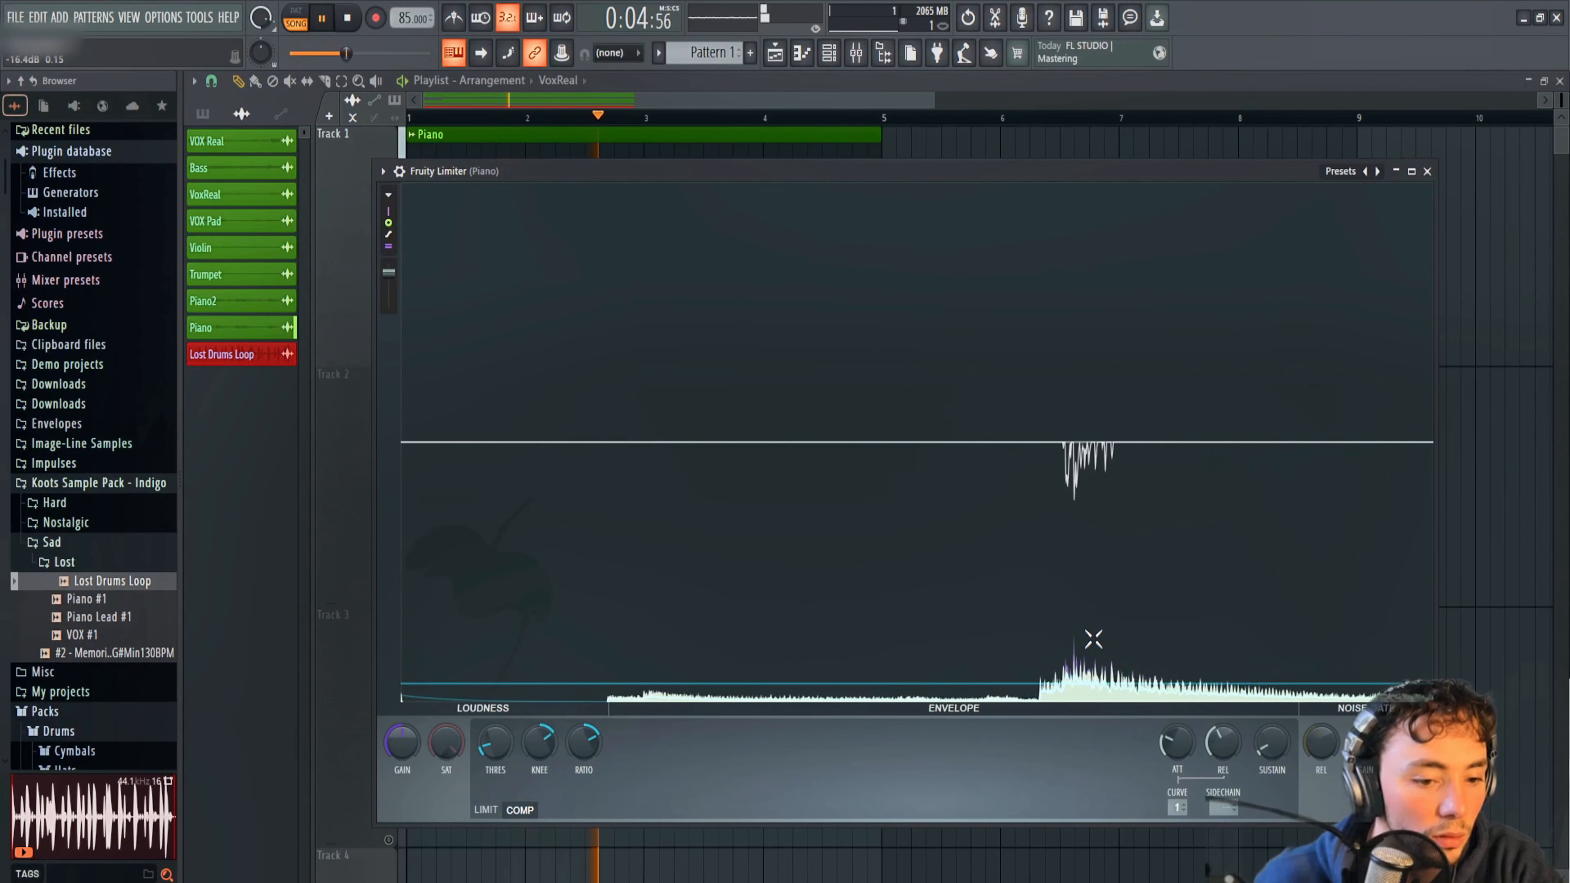
pyautogui.click(348, 18)
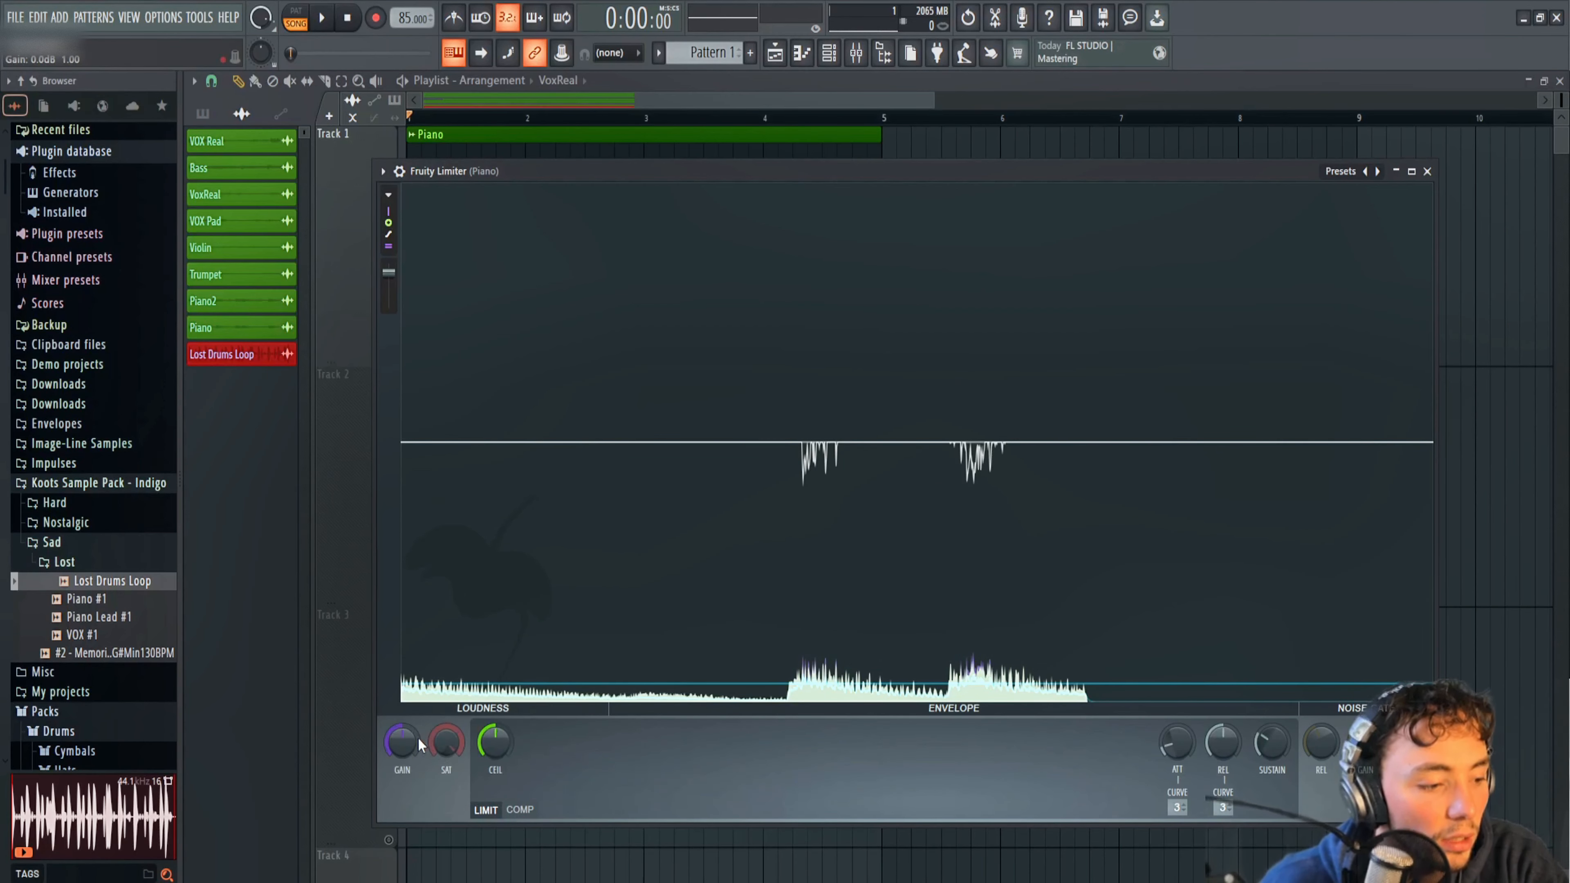
# Raise the Piano's Fruity Limiter gain to slightly above 7.4 dB during playback to make up for the compression.
pyautogui.moveTo(401, 742)
pyautogui.mouseDown()
pyautogui.moveTo(401, 724)
pyautogui.moveTo(398, 748)
pyautogui.mouseUp()
pyautogui.click(324, 20)
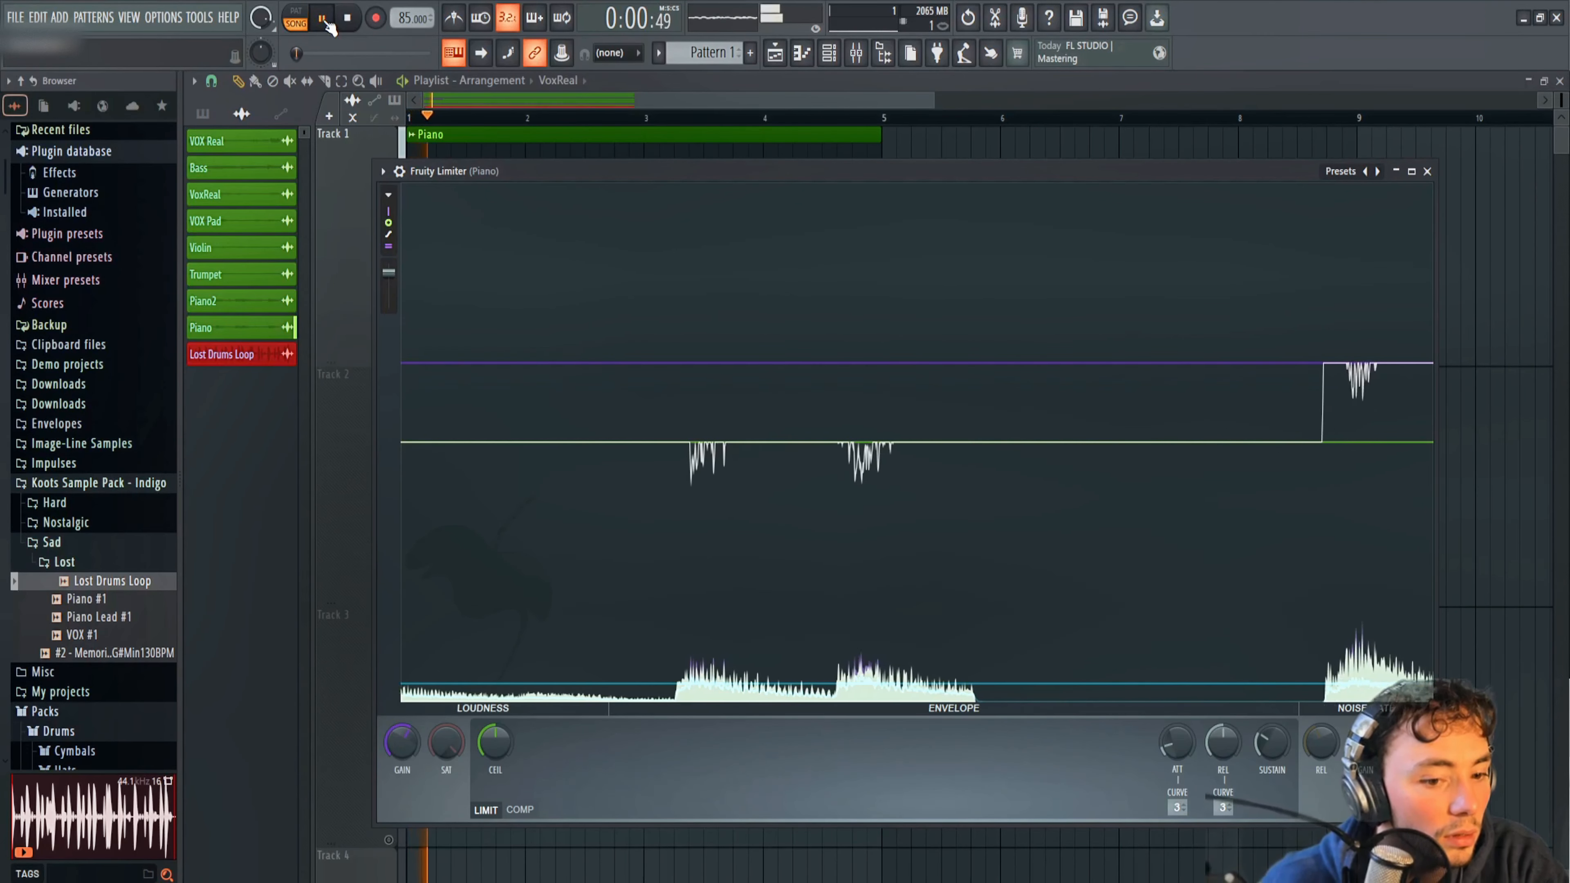
pyautogui.moveTo(401, 742)
pyautogui.mouseDown()
pyautogui.moveTo(401, 727)
pyautogui.moveTo(401, 753)
pyautogui.mouseUp()
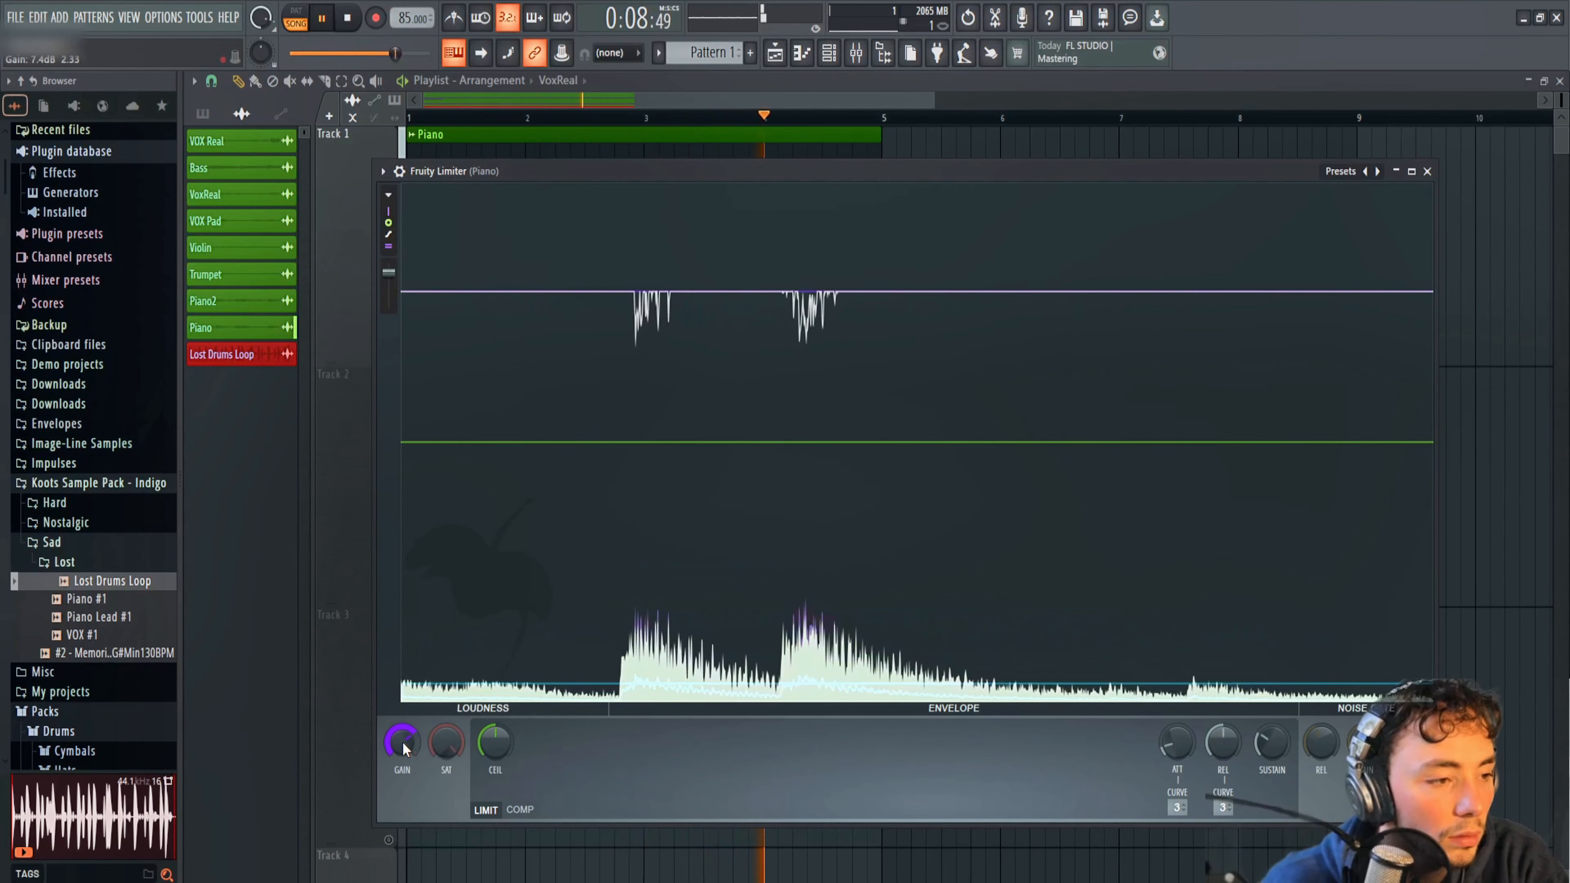
pyautogui.moveTo(403, 746); pyautogui.dragTo(403, 740)
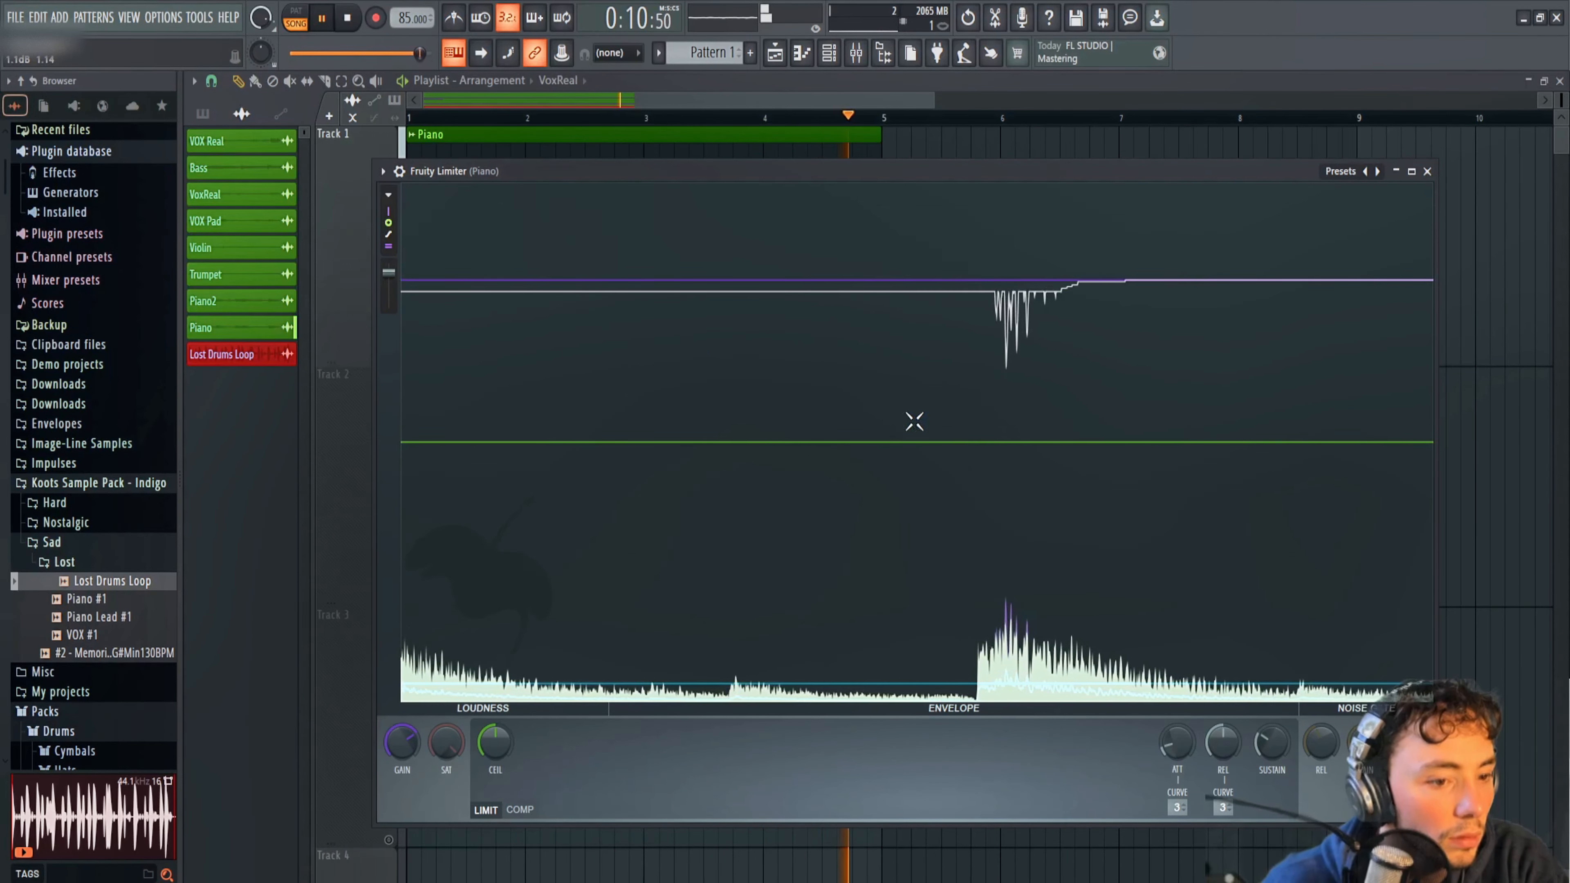
# Compare the Piano loop with its Fruity Limiter bypassed and enabled from the mixer, and stop playback.
pyautogui.click(563, 98)
pyautogui.click(857, 53)
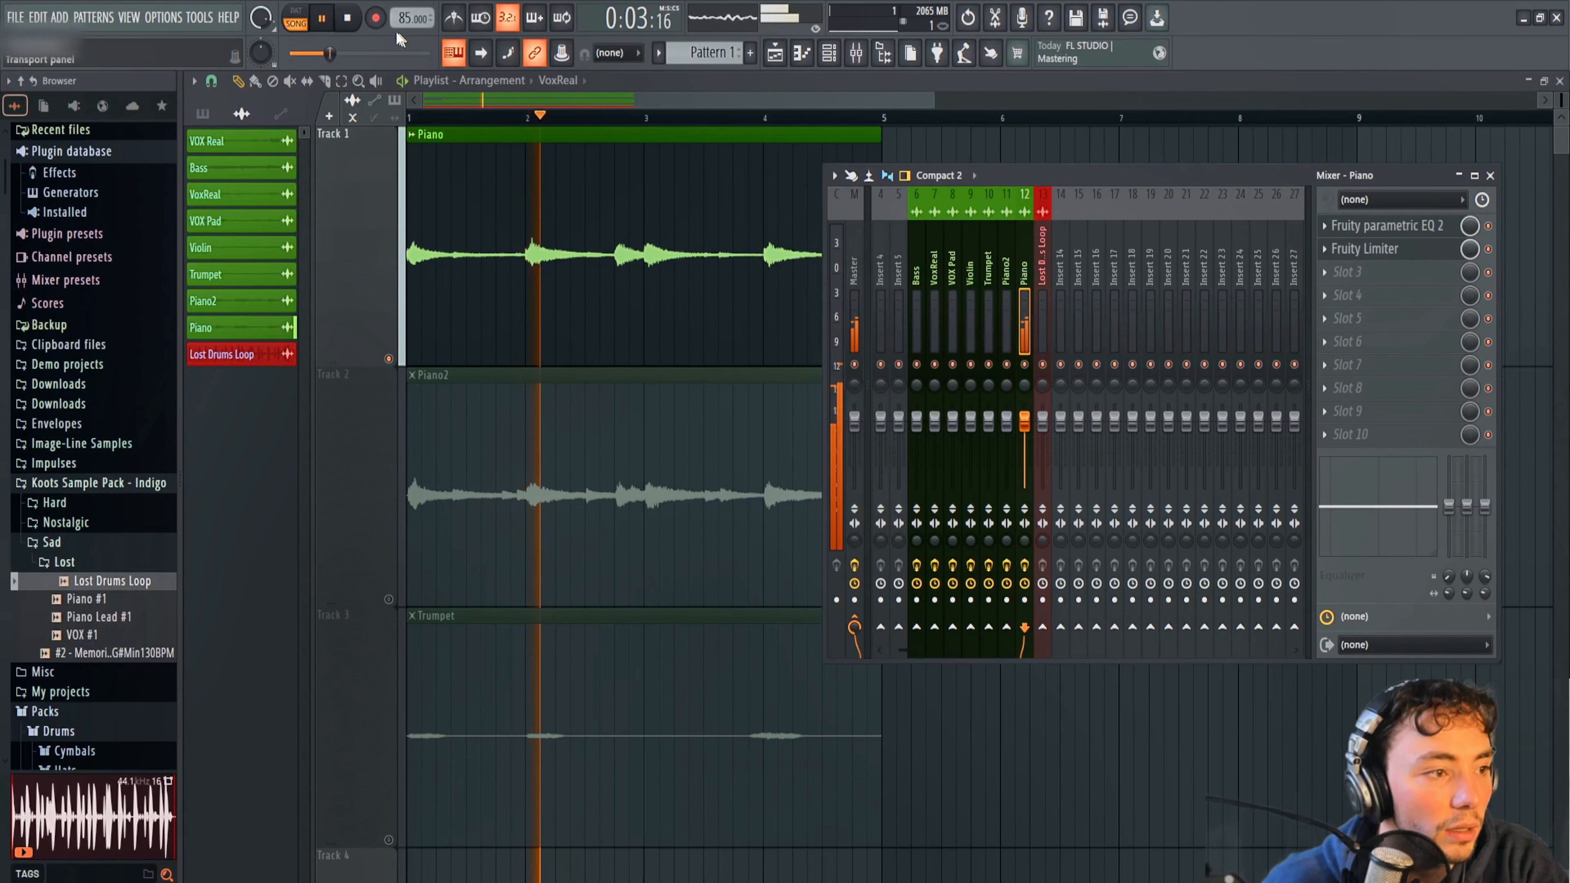
pyautogui.press('space')
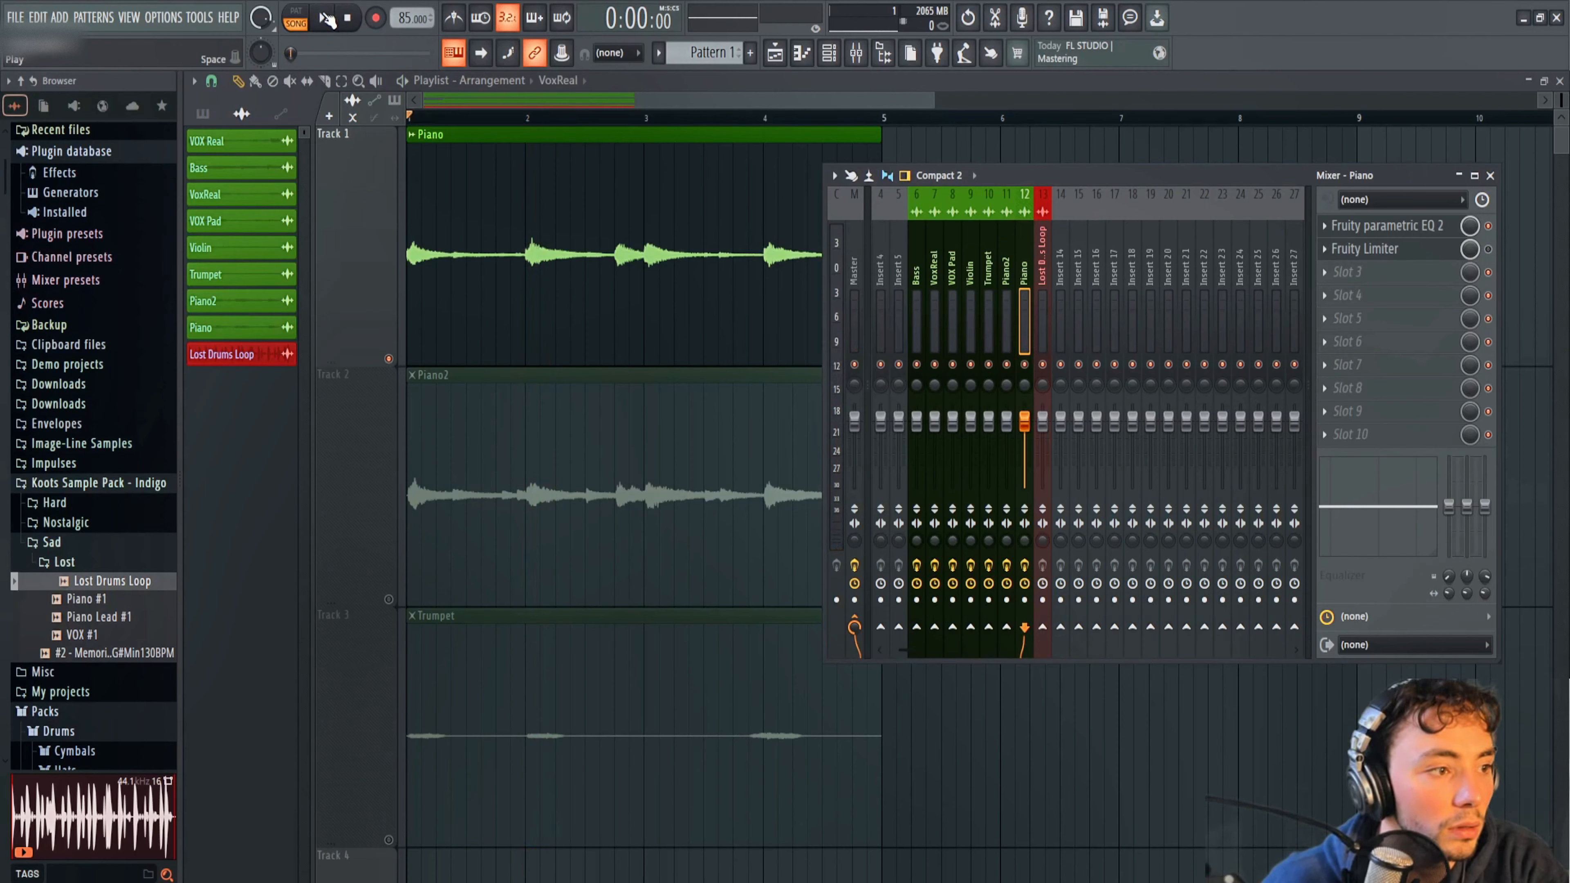
pyautogui.click(326, 18)
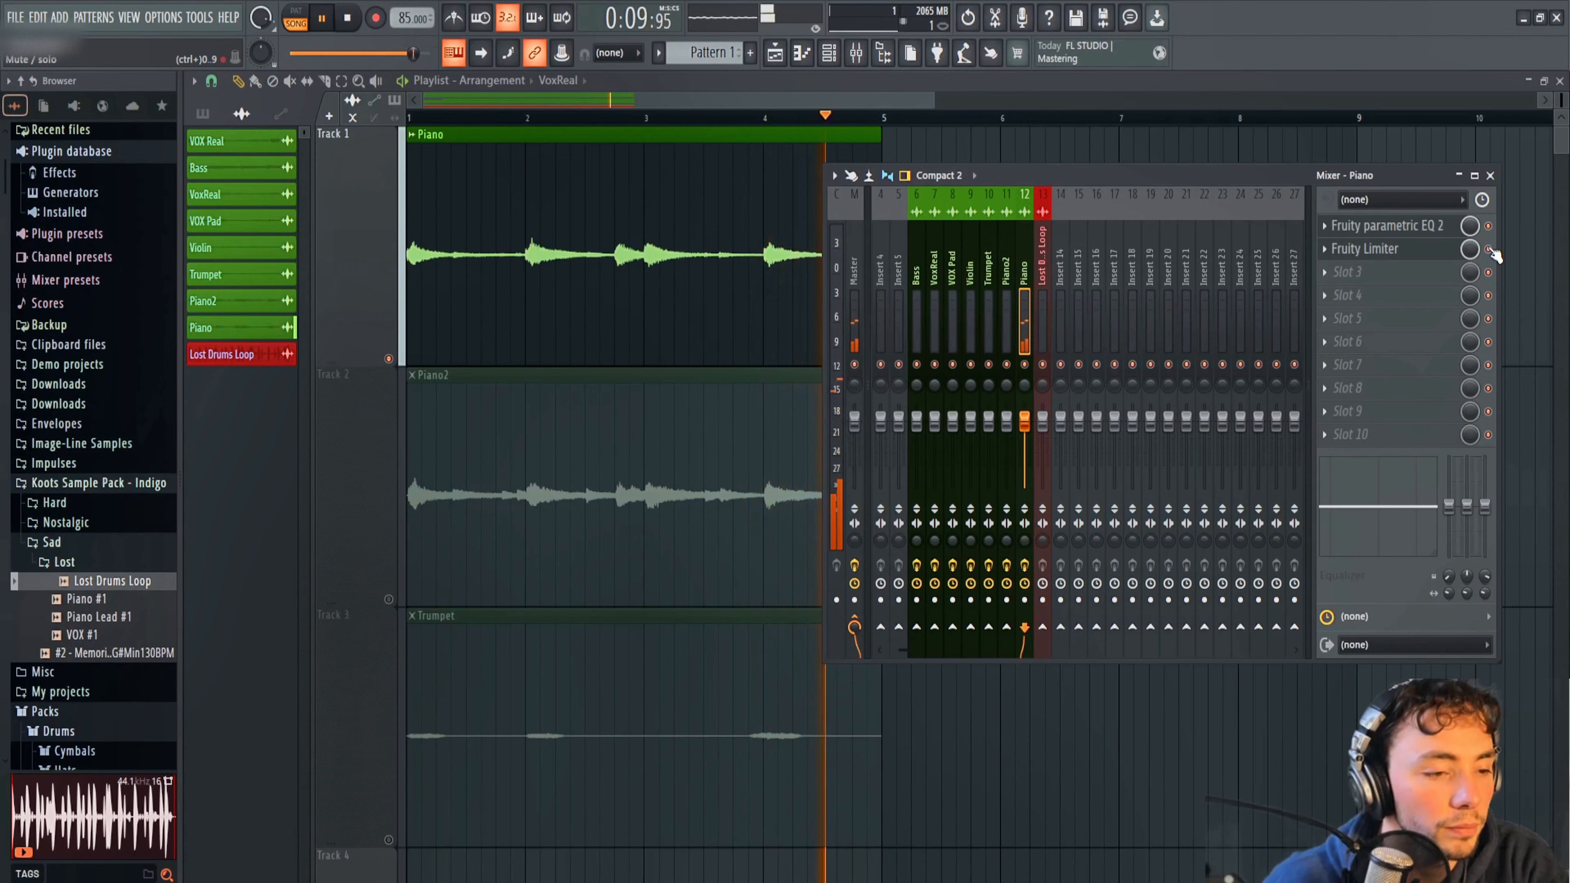
pyautogui.press('space')
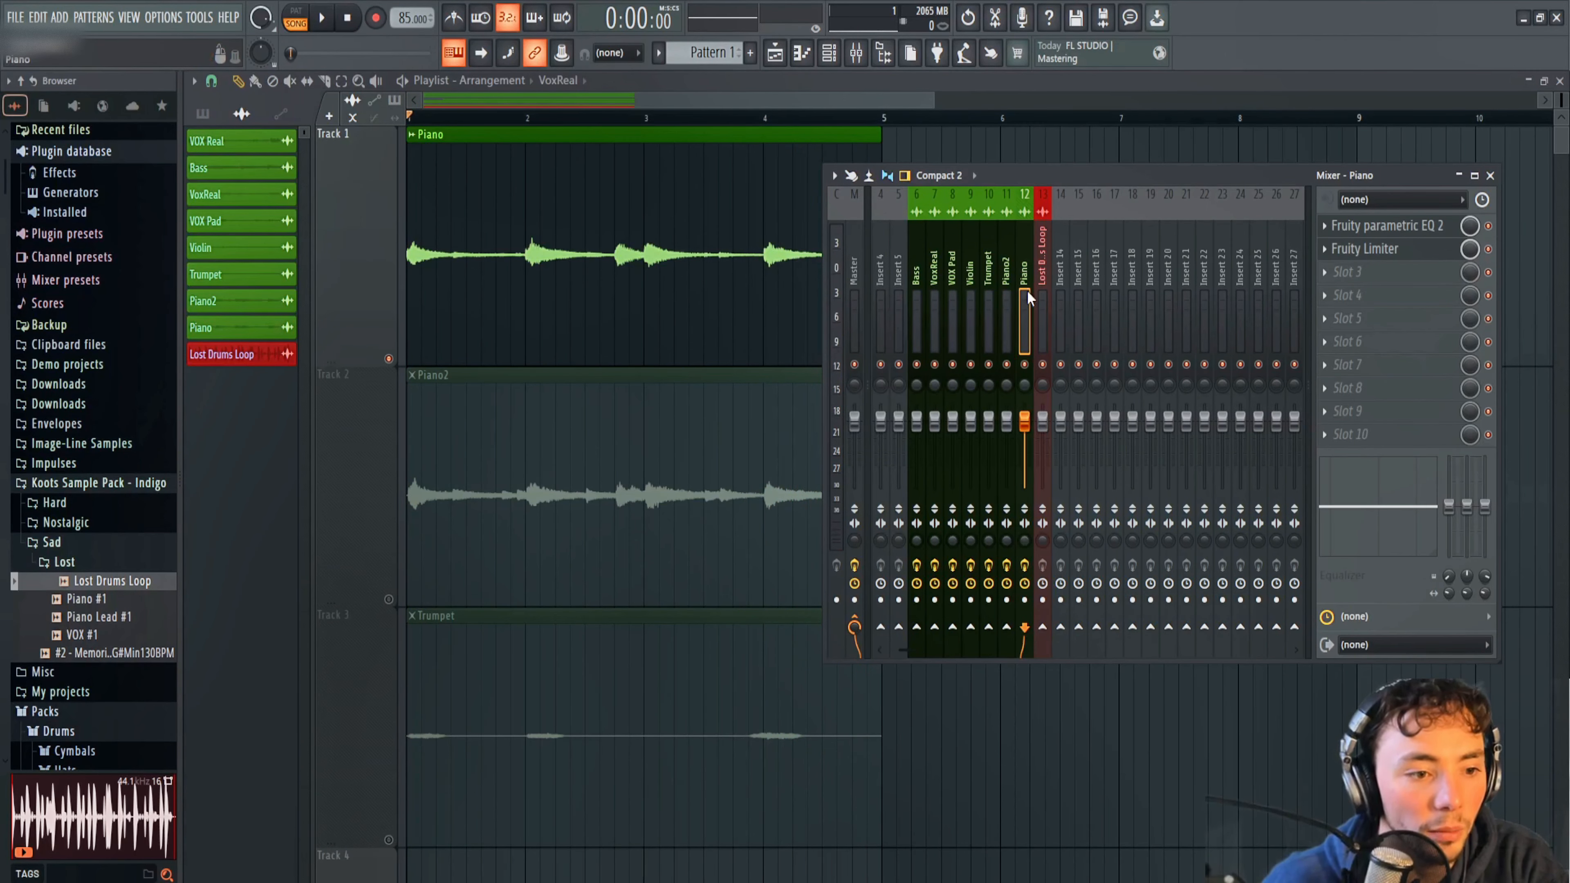
# Unmute the Piano2 playlist track, start playback, and mute the Piano track so that only Piano2 plays.
pyautogui.click(1008, 275)
pyautogui.click(388, 599)
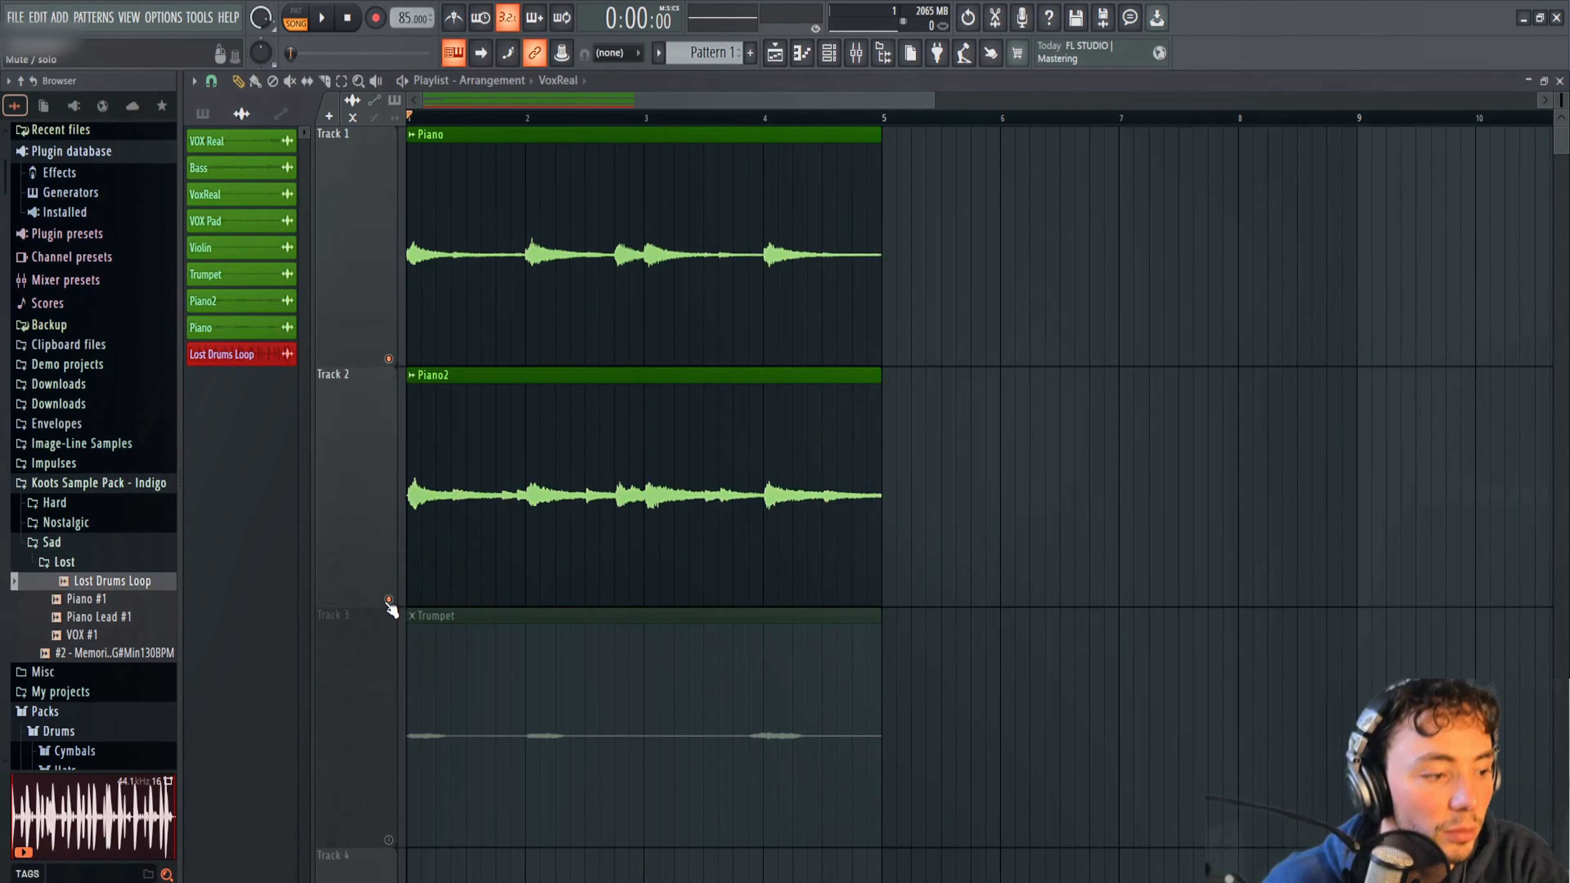
pyautogui.click(331, 24)
pyautogui.click(388, 359)
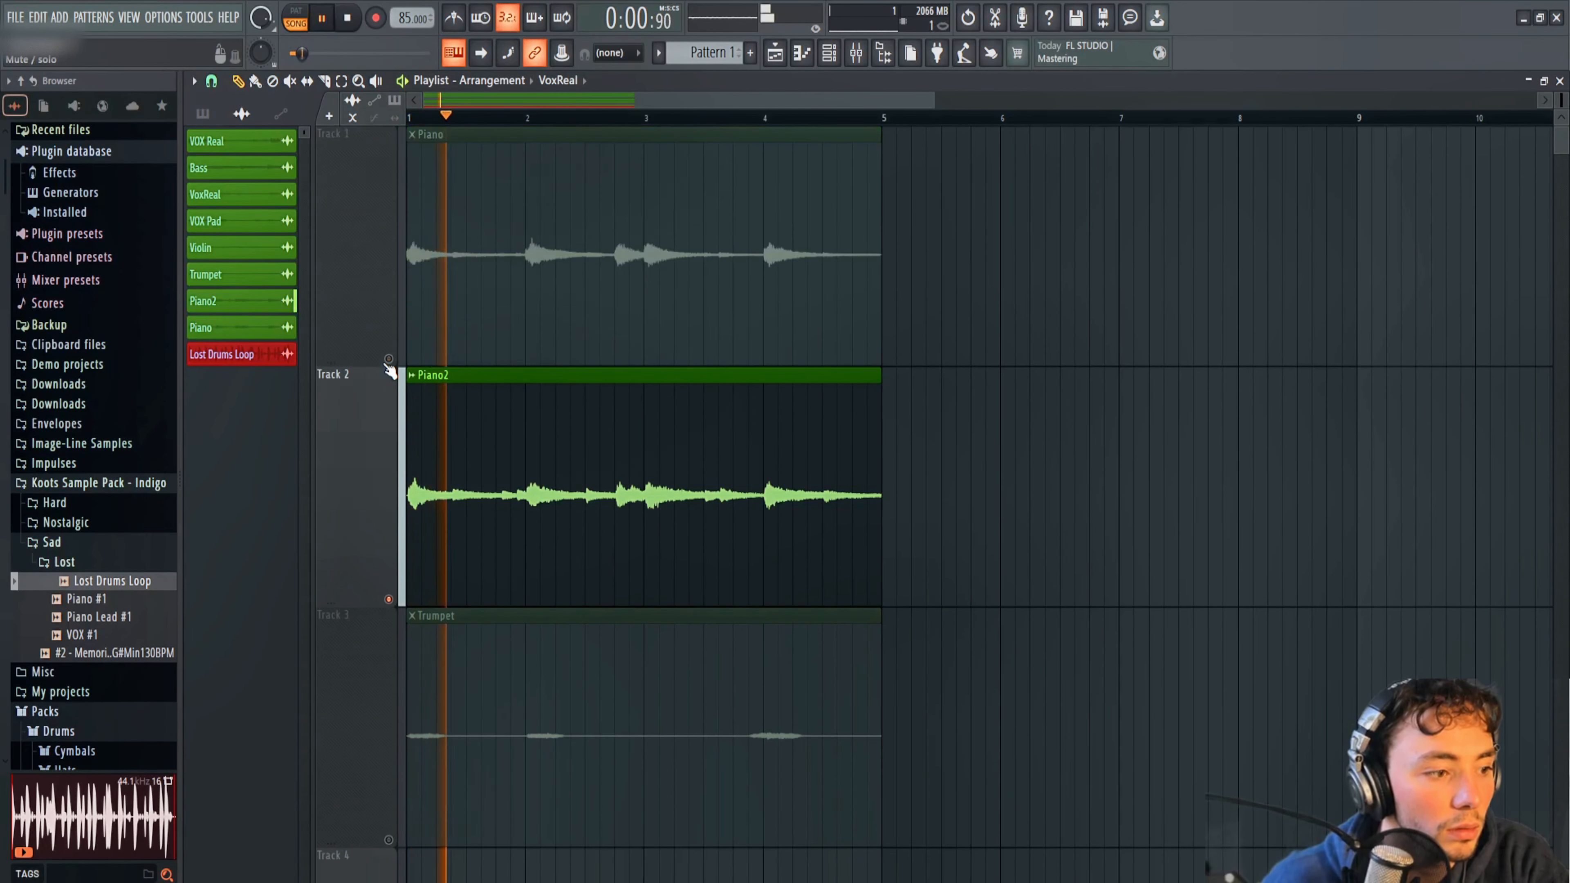
pyautogui.click(856, 53)
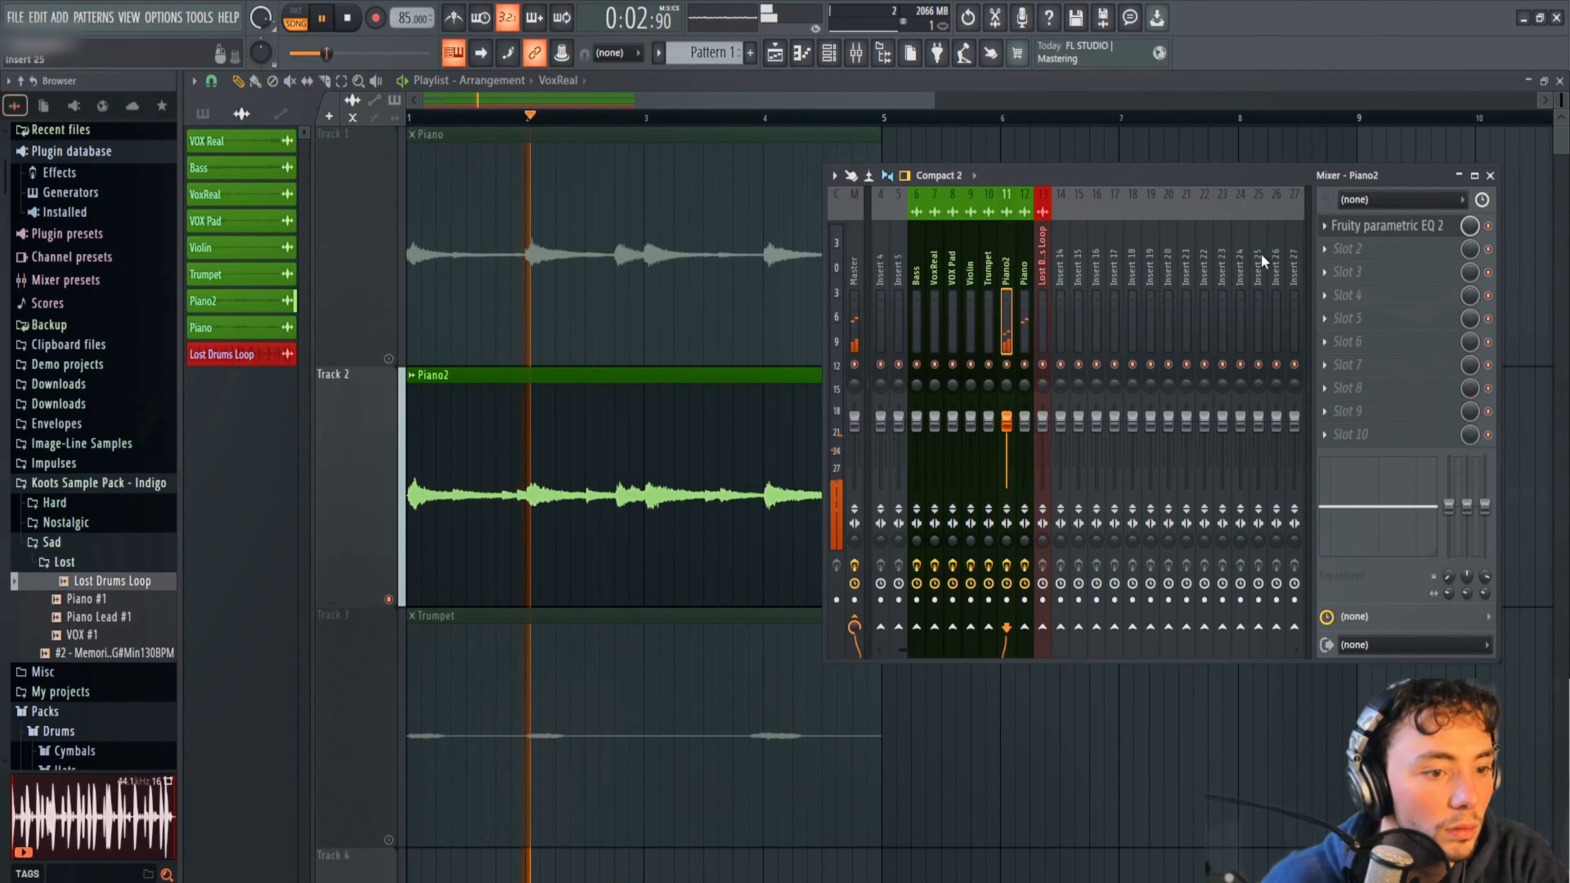
pyautogui.click(388, 359)
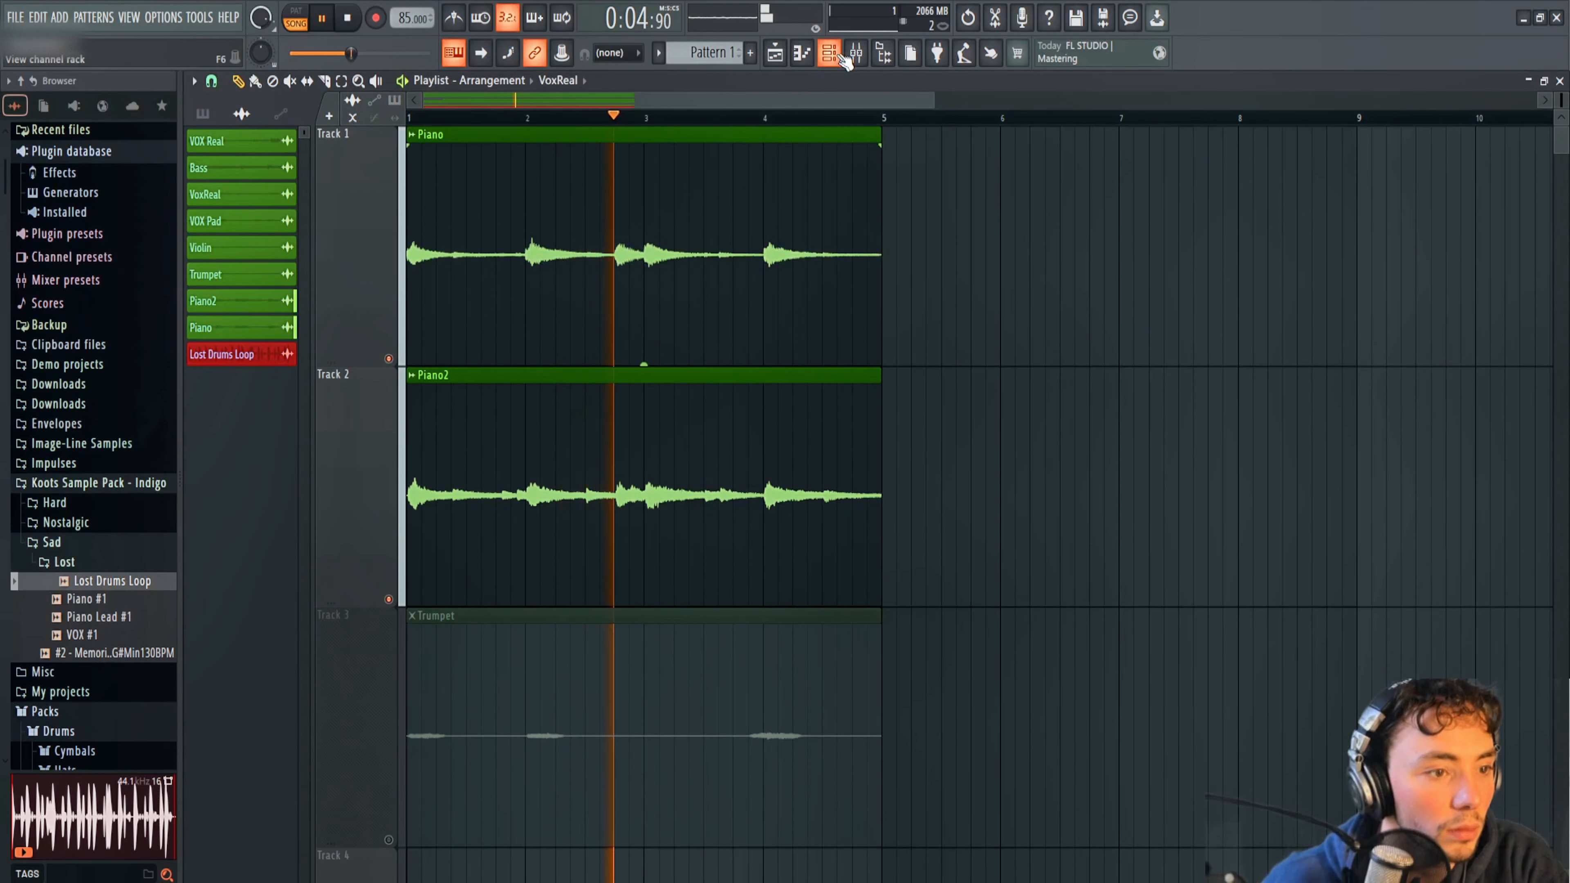
pyautogui.click(387, 359)
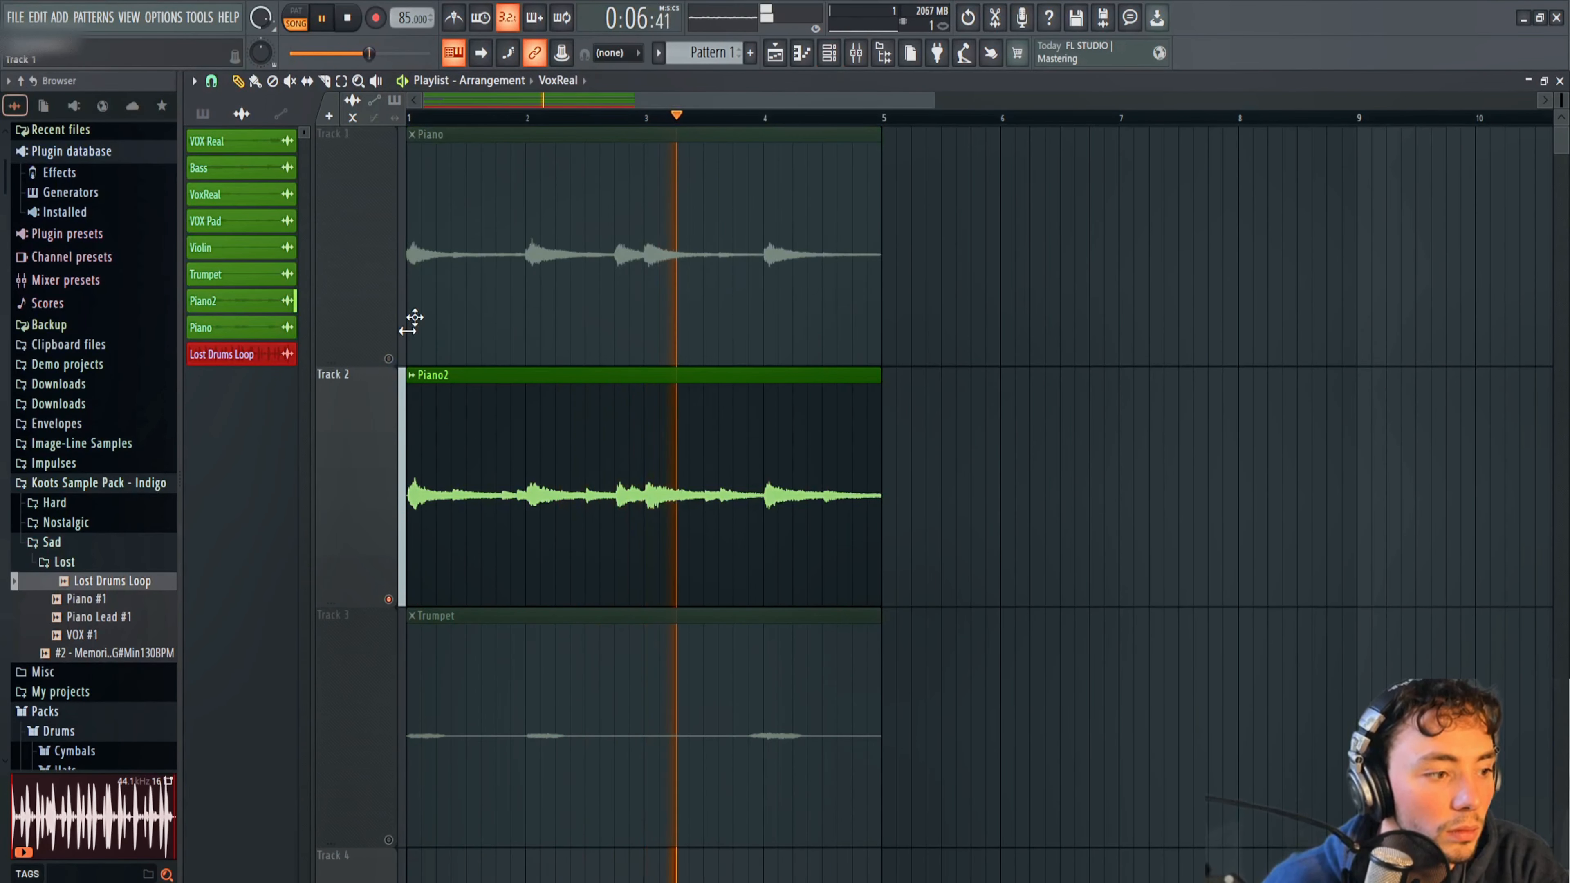
# Add Fruity Limiter to Piano2's second mixer effect slot, switch it to compressor mode, and enlarge its window.
pyautogui.click(857, 53)
pyautogui.click(1354, 248)
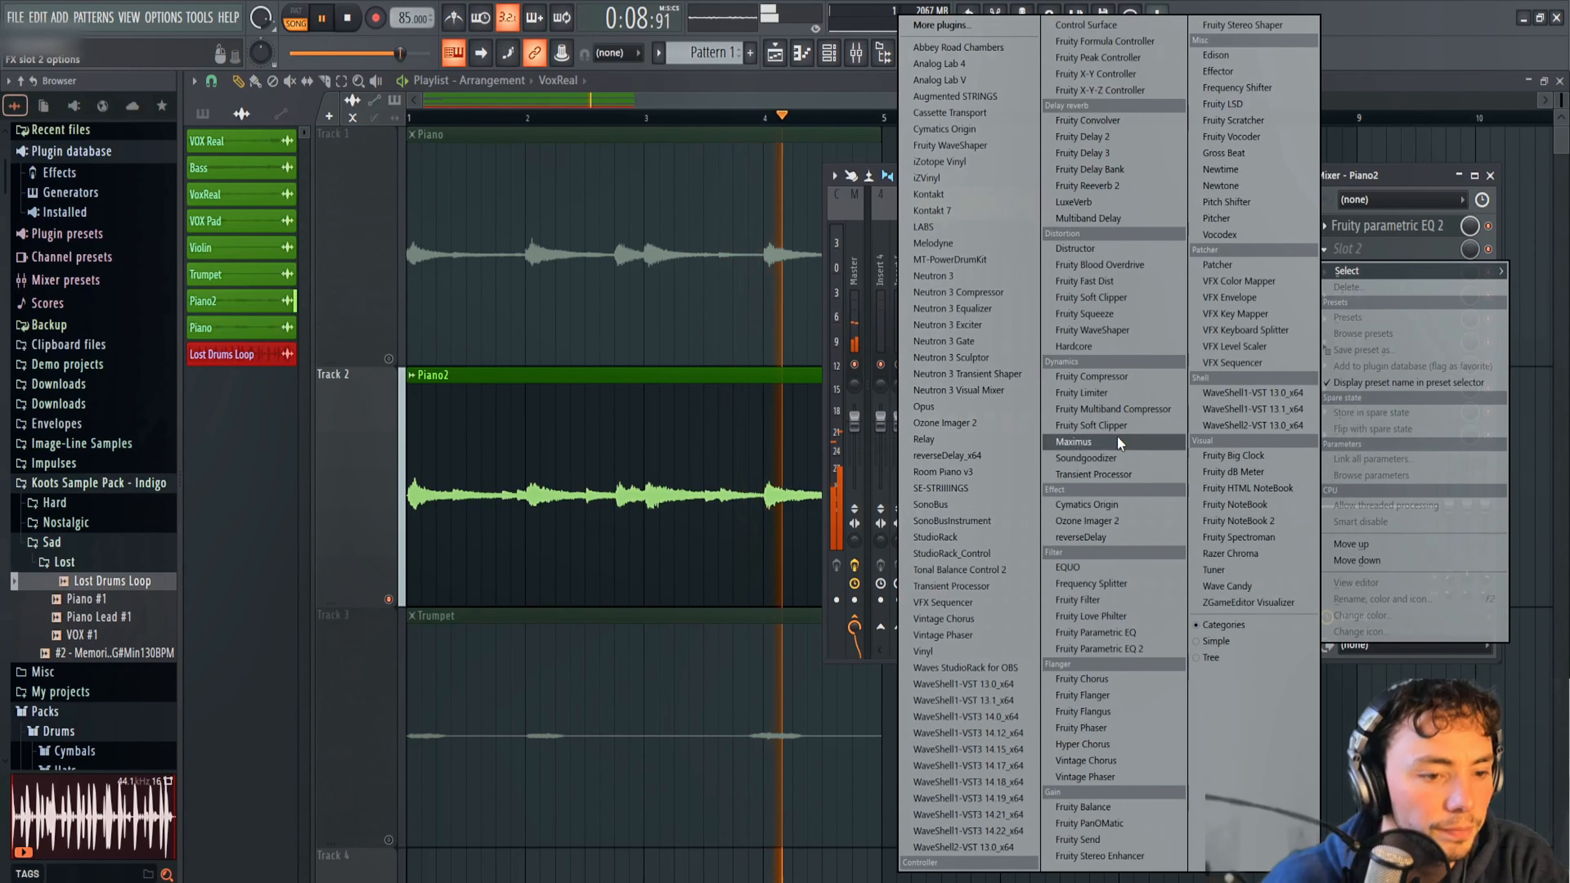
pyautogui.click(1095, 397)
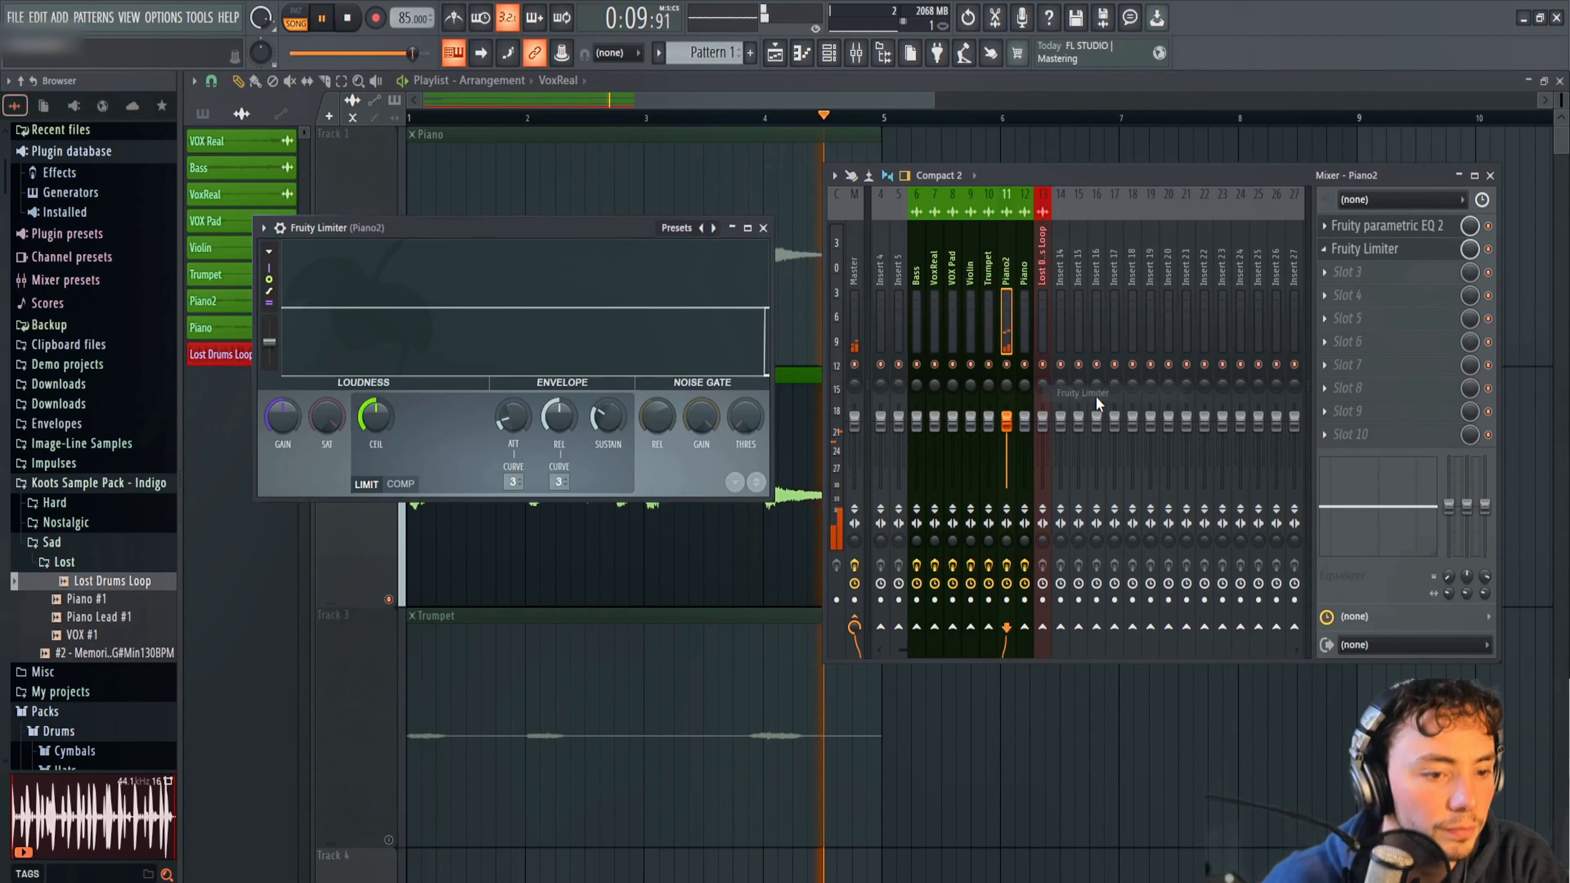
pyautogui.click(400, 483)
pyautogui.moveTo(774, 504); pyautogui.dragTo(1282, 850)
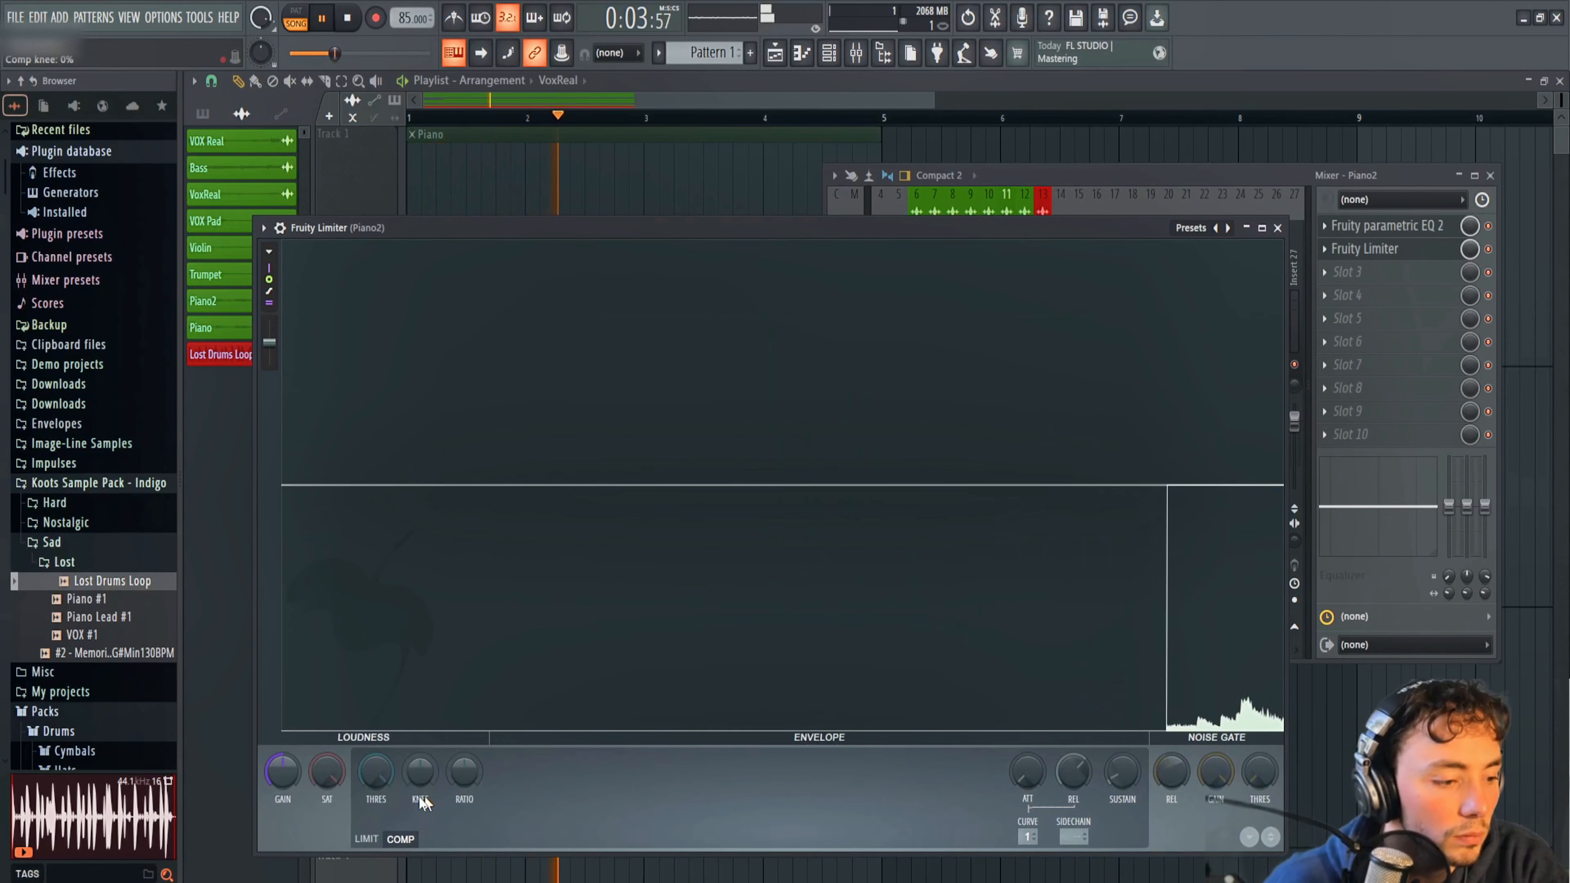
# Raise Piano2's gain slightly and set its compressor to a low threshold, a softer knee and a 2.1:1 ratio.
pyautogui.moveTo(288, 773); pyautogui.dragTo(376, 817)
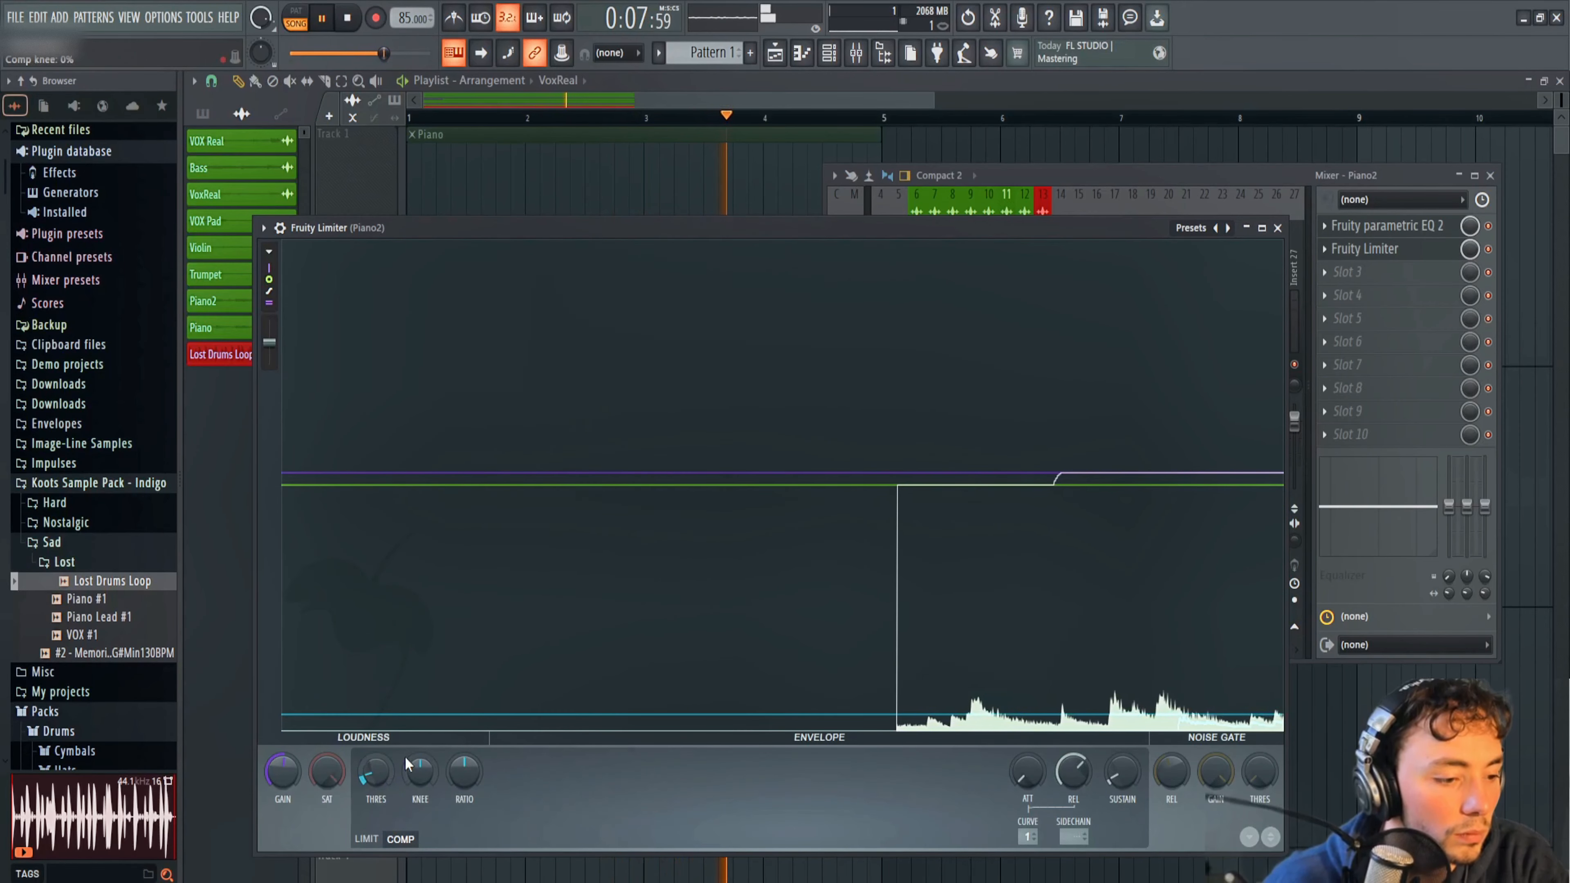
pyautogui.moveTo(405, 755); pyautogui.dragTo(464, 708)
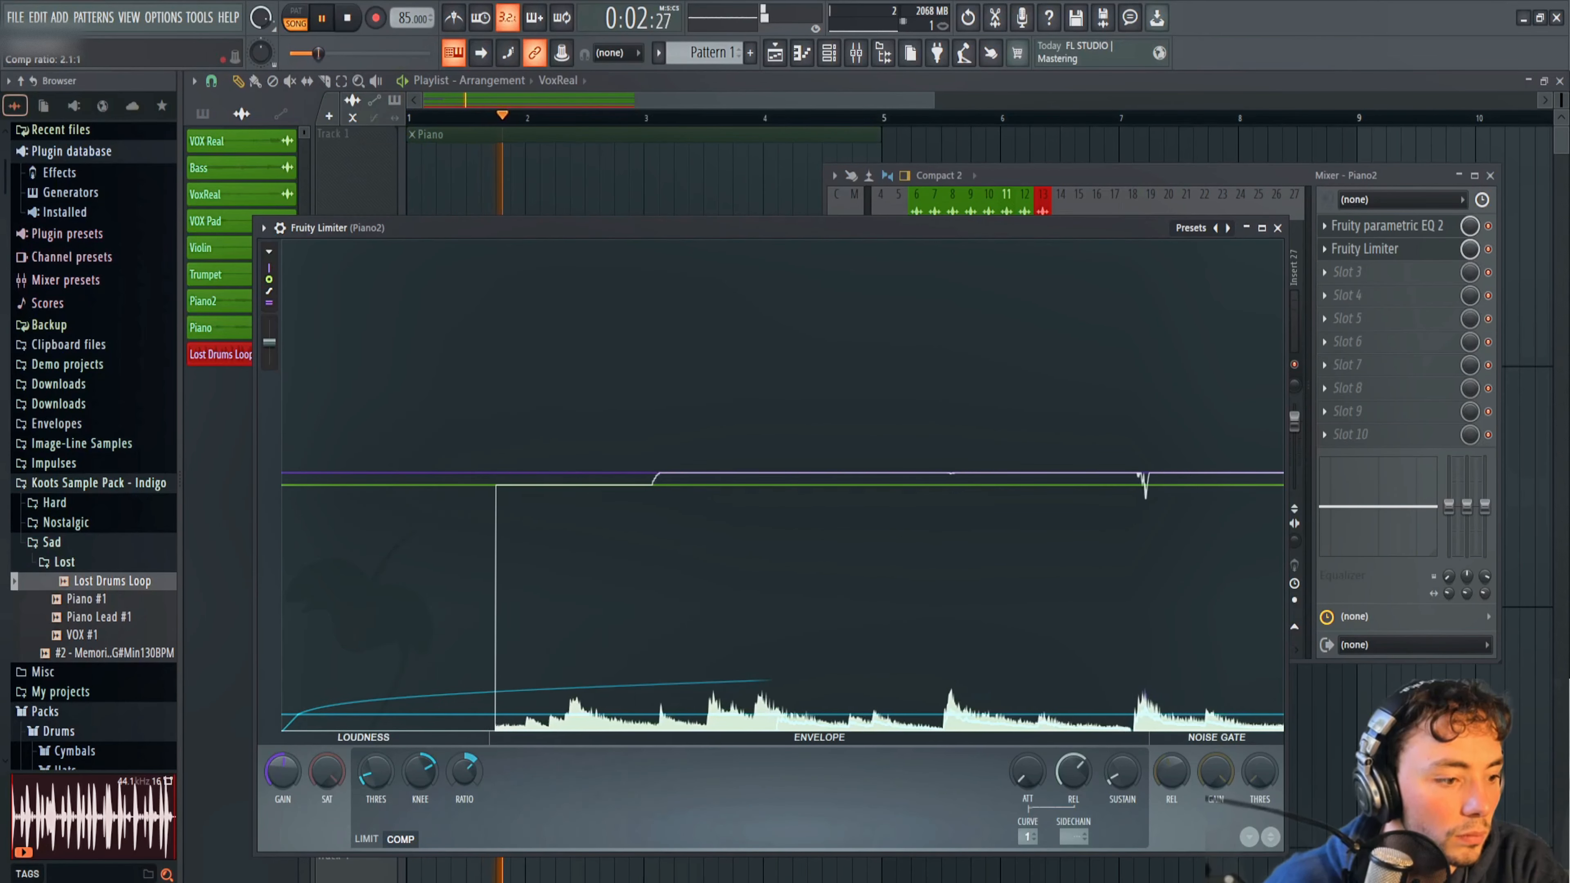
pyautogui.moveTo(375, 771)
pyautogui.mouseDown()
pyautogui.moveTo(375, 794)
pyautogui.moveTo(376, 774)
pyautogui.mouseUp()
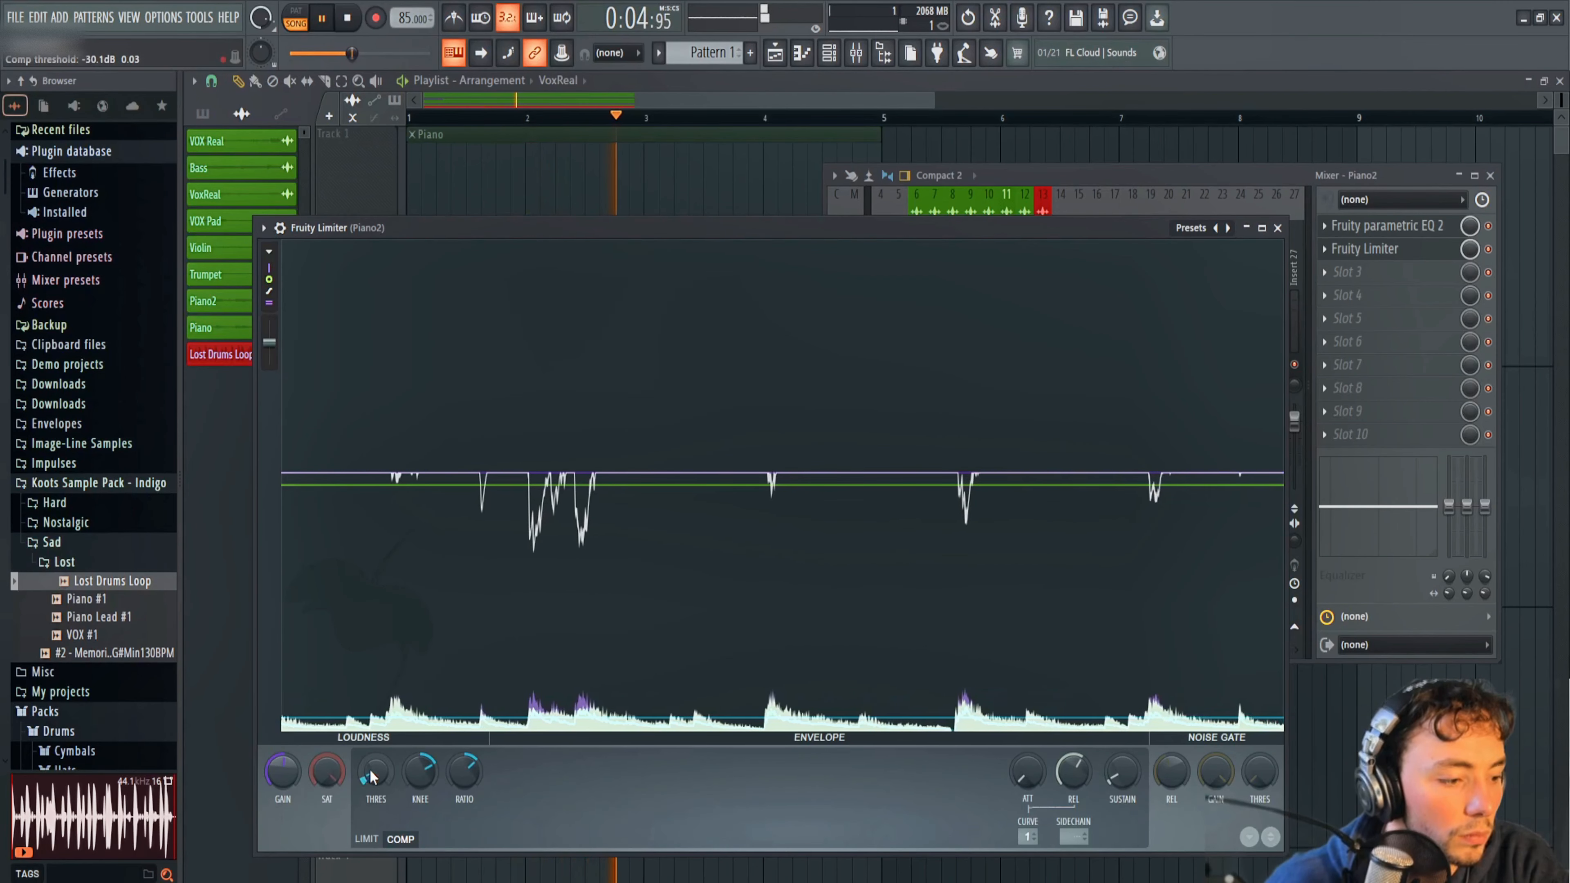
# Raise Piano2's Fruity Limiter gain further to make up for the compression, and return to the playlist.
pyautogui.click(364, 839)
pyautogui.moveTo(282, 771); pyautogui.dragTo(282, 739)
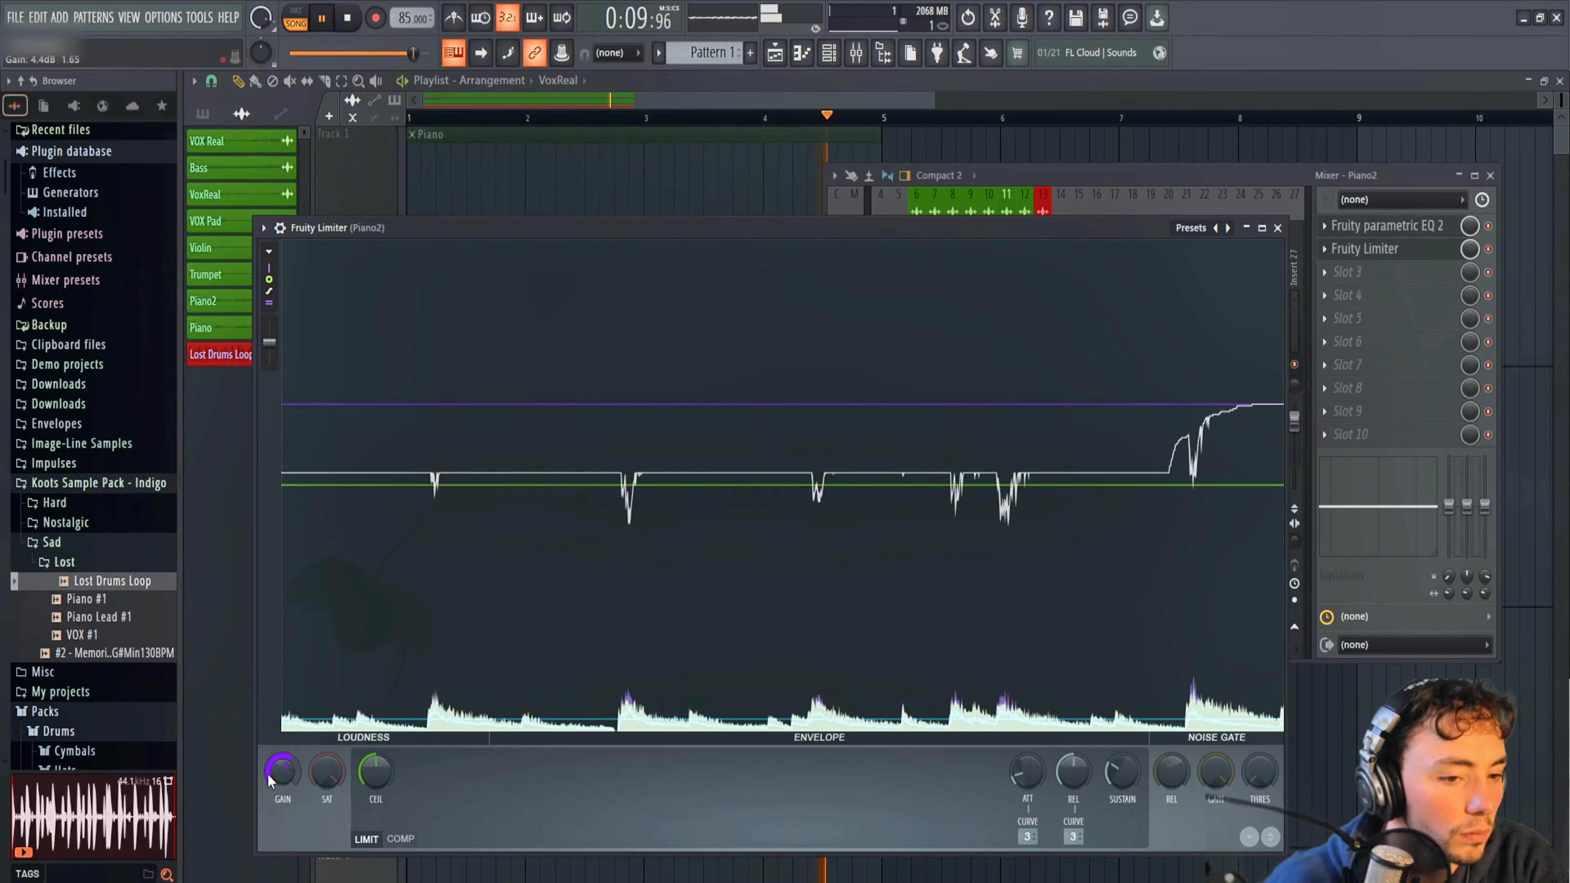
pyautogui.click(1064, 175)
pyautogui.click(907, 104)
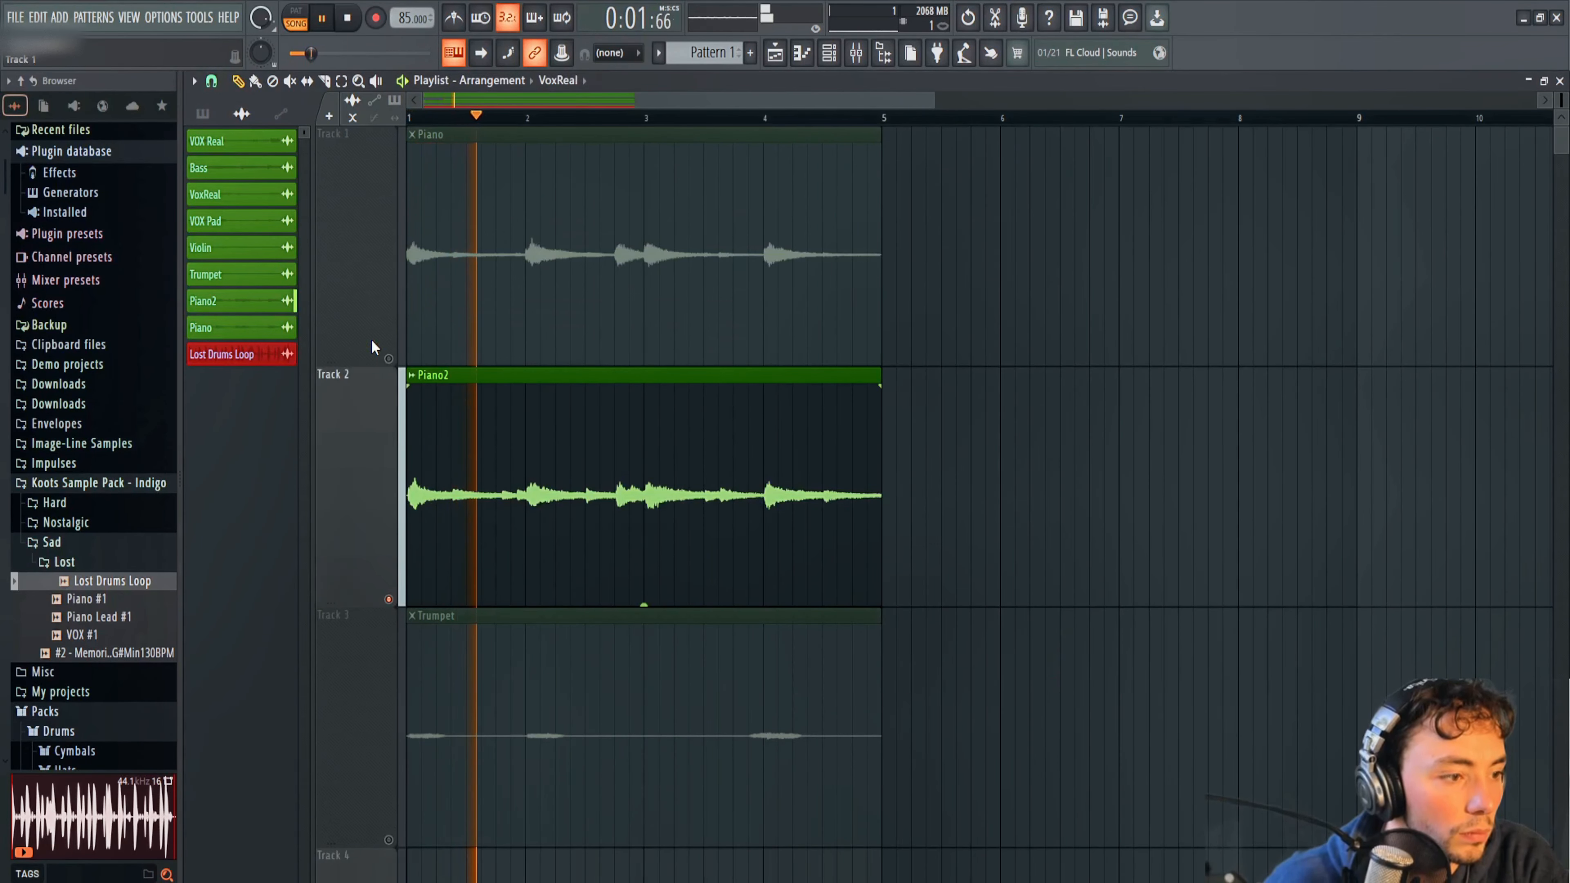
# Unmute the Piano and Trumpet playlist tracks during playback, and select the Trumpet track in the mixer.
pyautogui.click(388, 359)
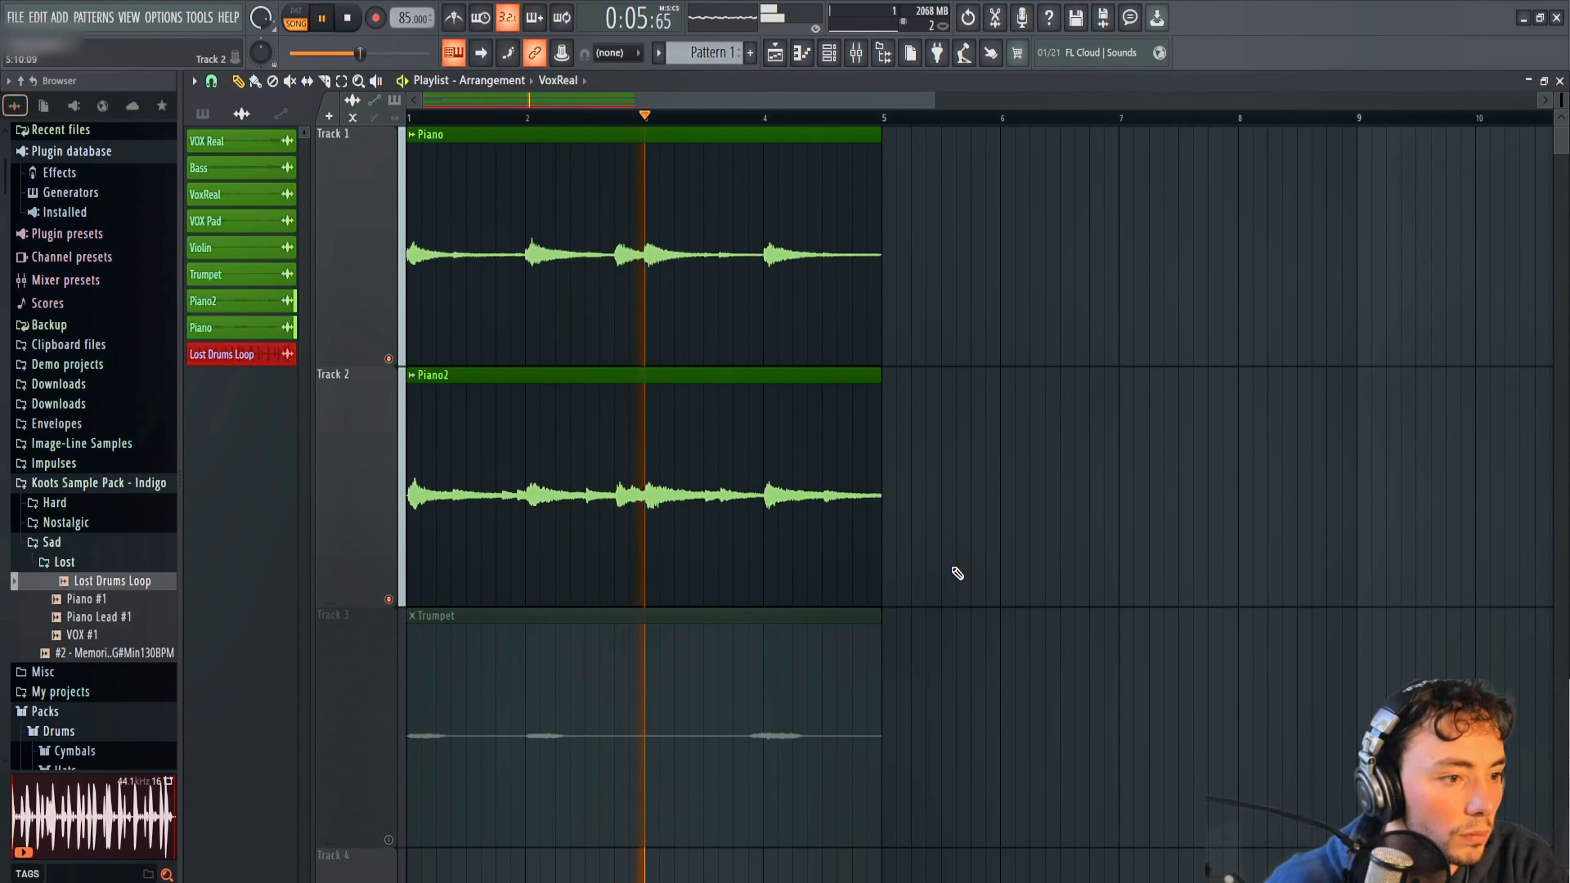
pyautogui.click(397, 802)
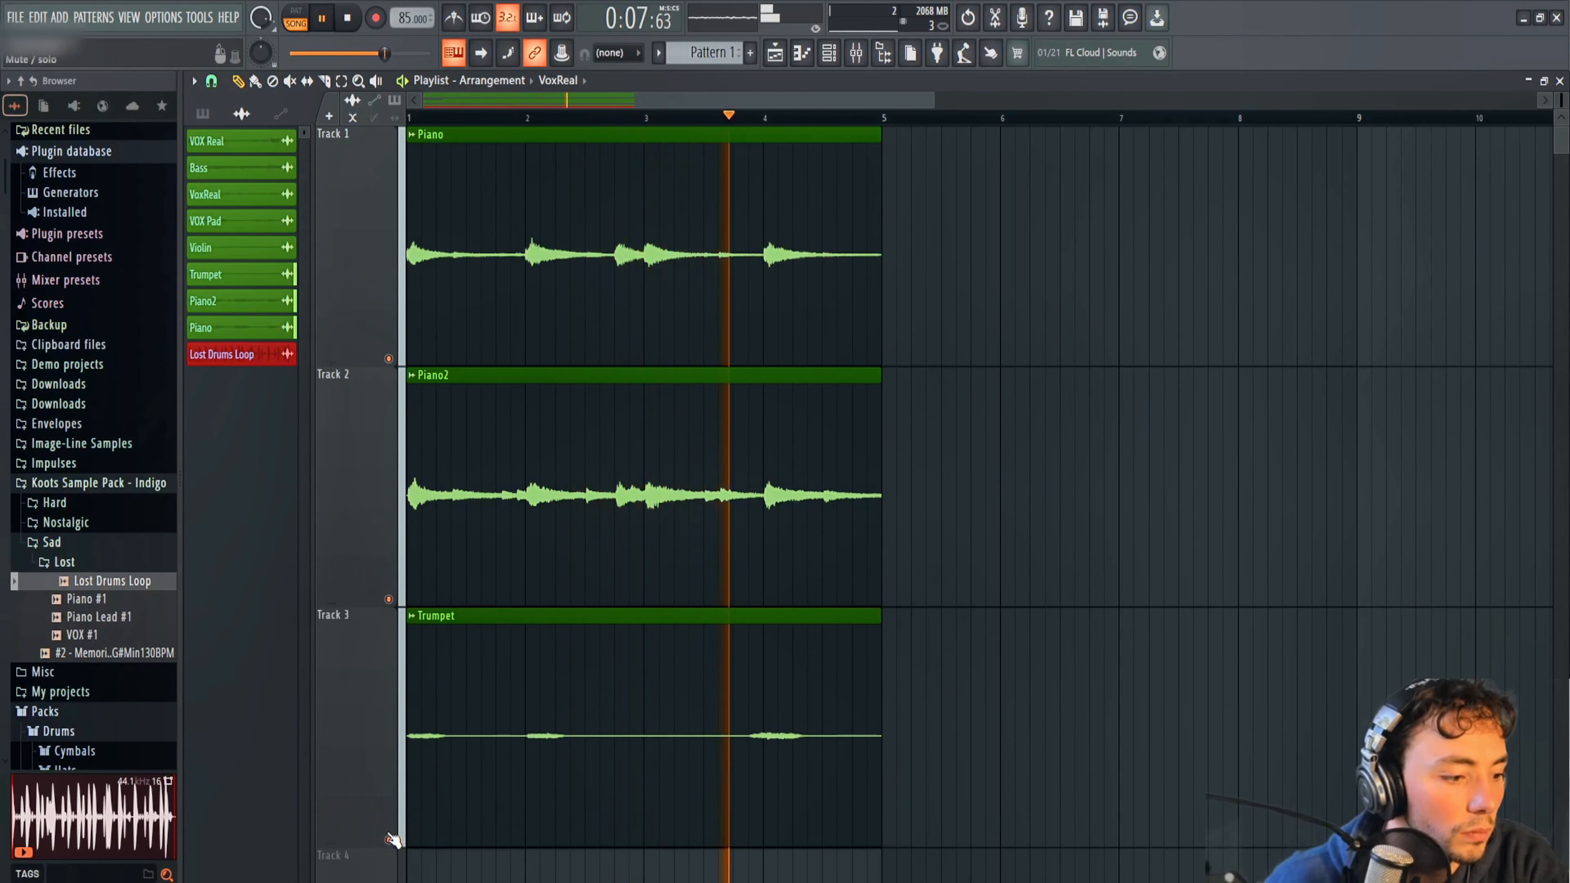
pyautogui.click(856, 53)
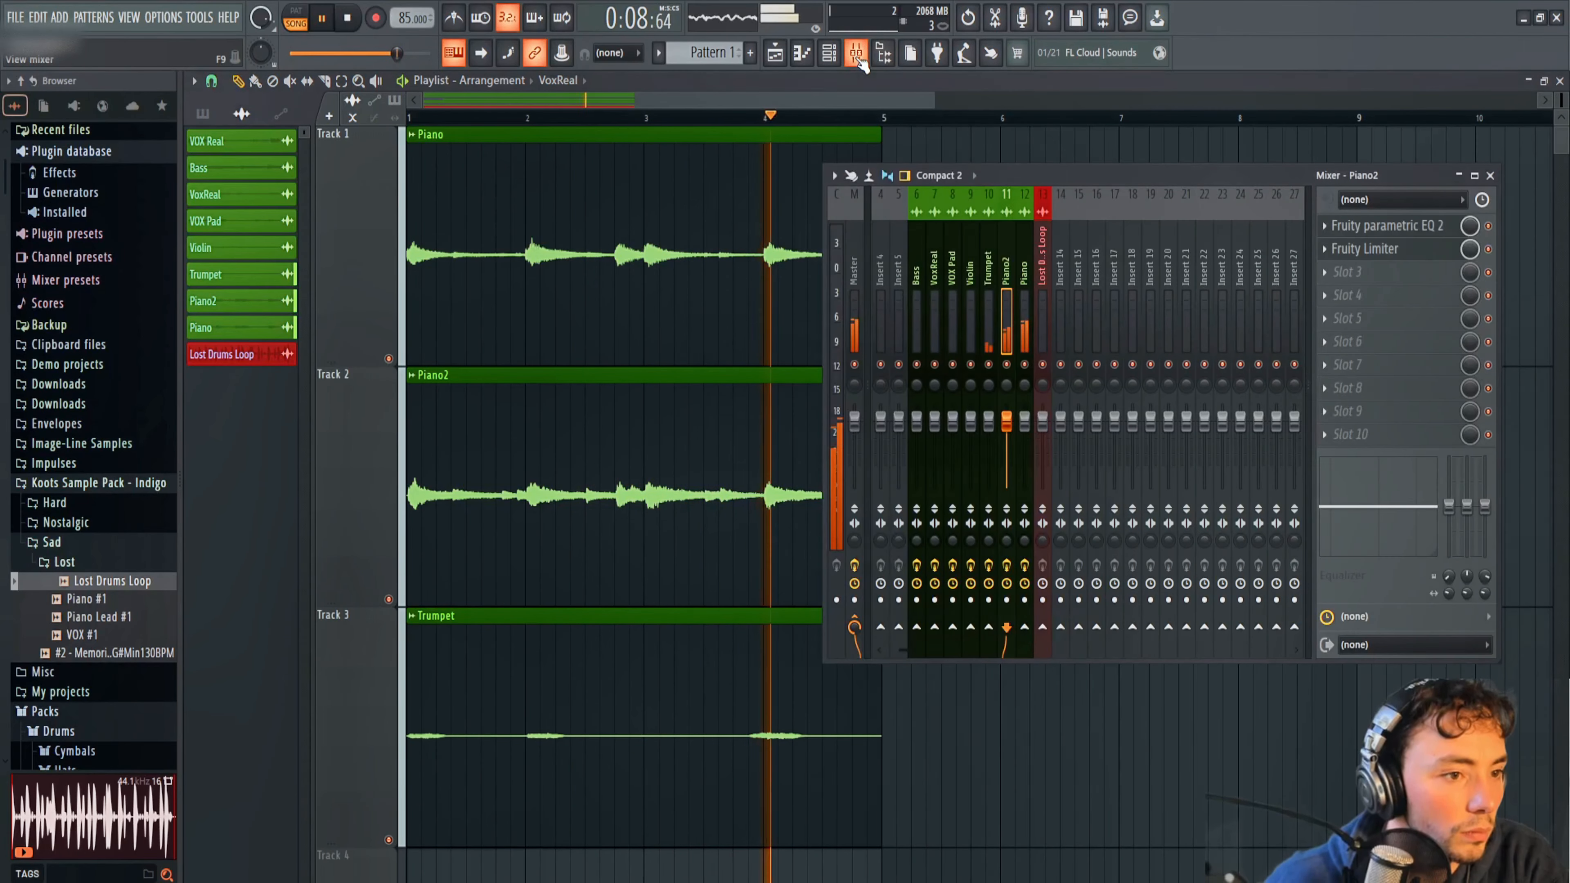
pyautogui.click(988, 277)
# Add Fruity Limiter to Trumpet's second mixer effect slot and switch it to compressor mode.
pyautogui.click(1347, 248)
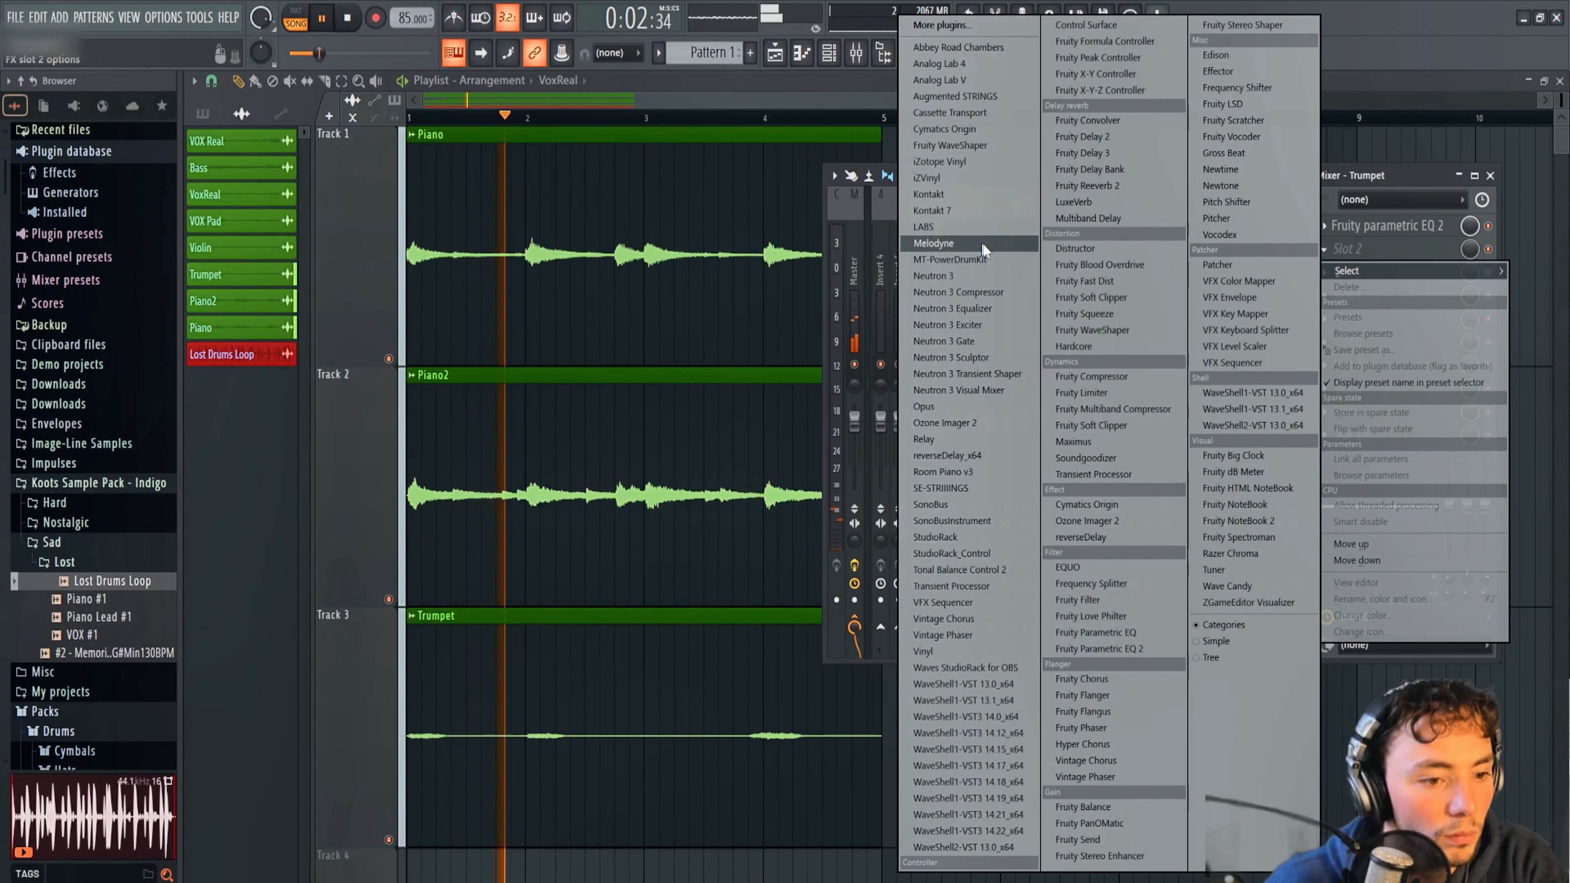
pyautogui.click(1077, 394)
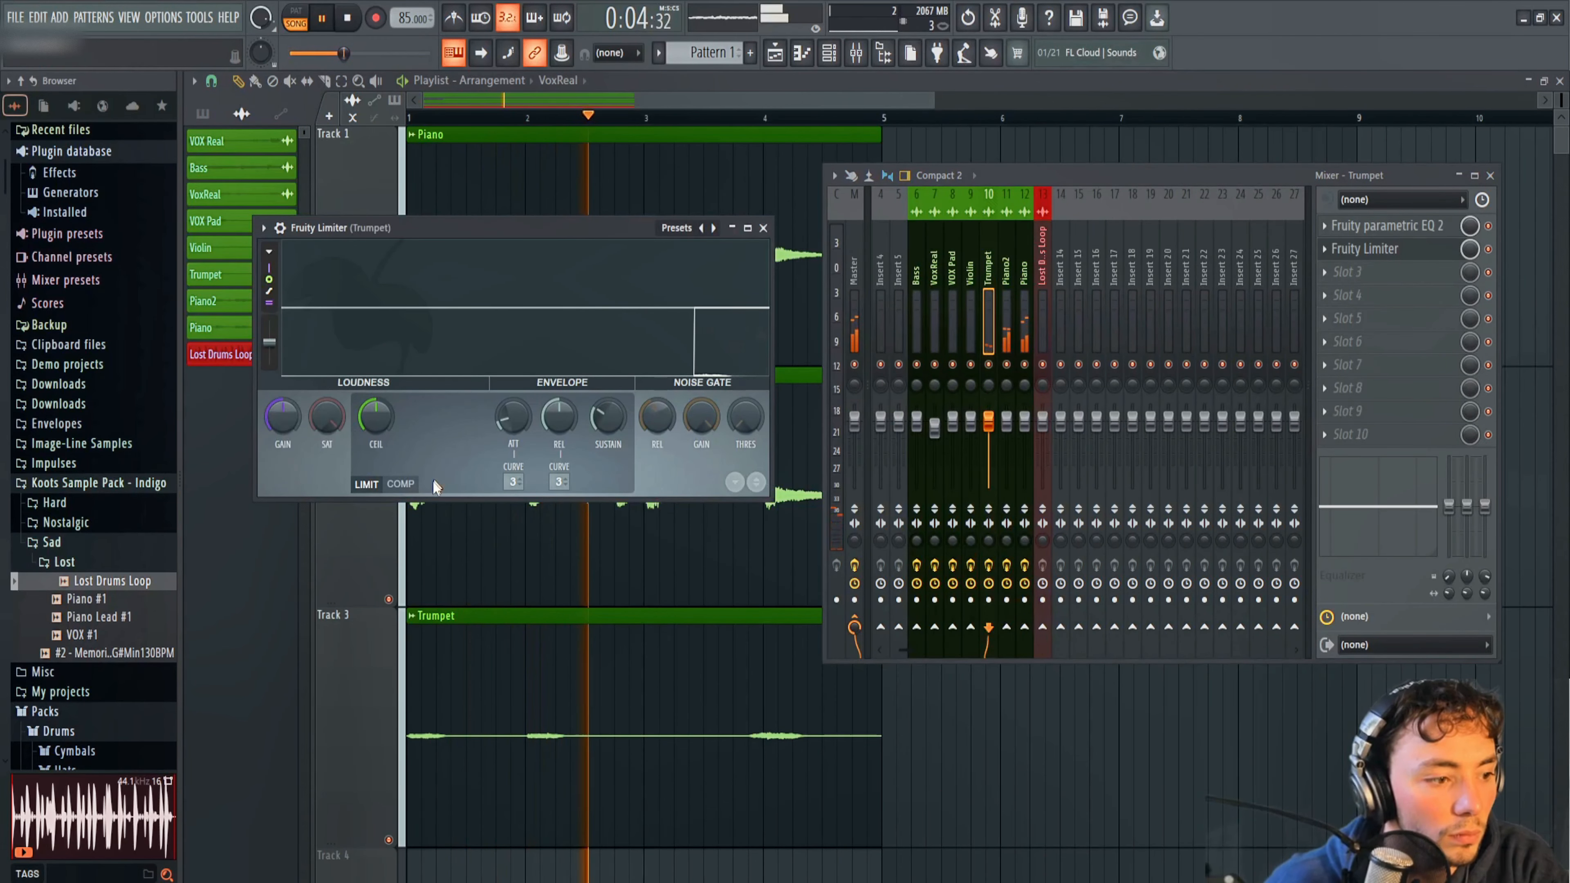
pyautogui.click(400, 483)
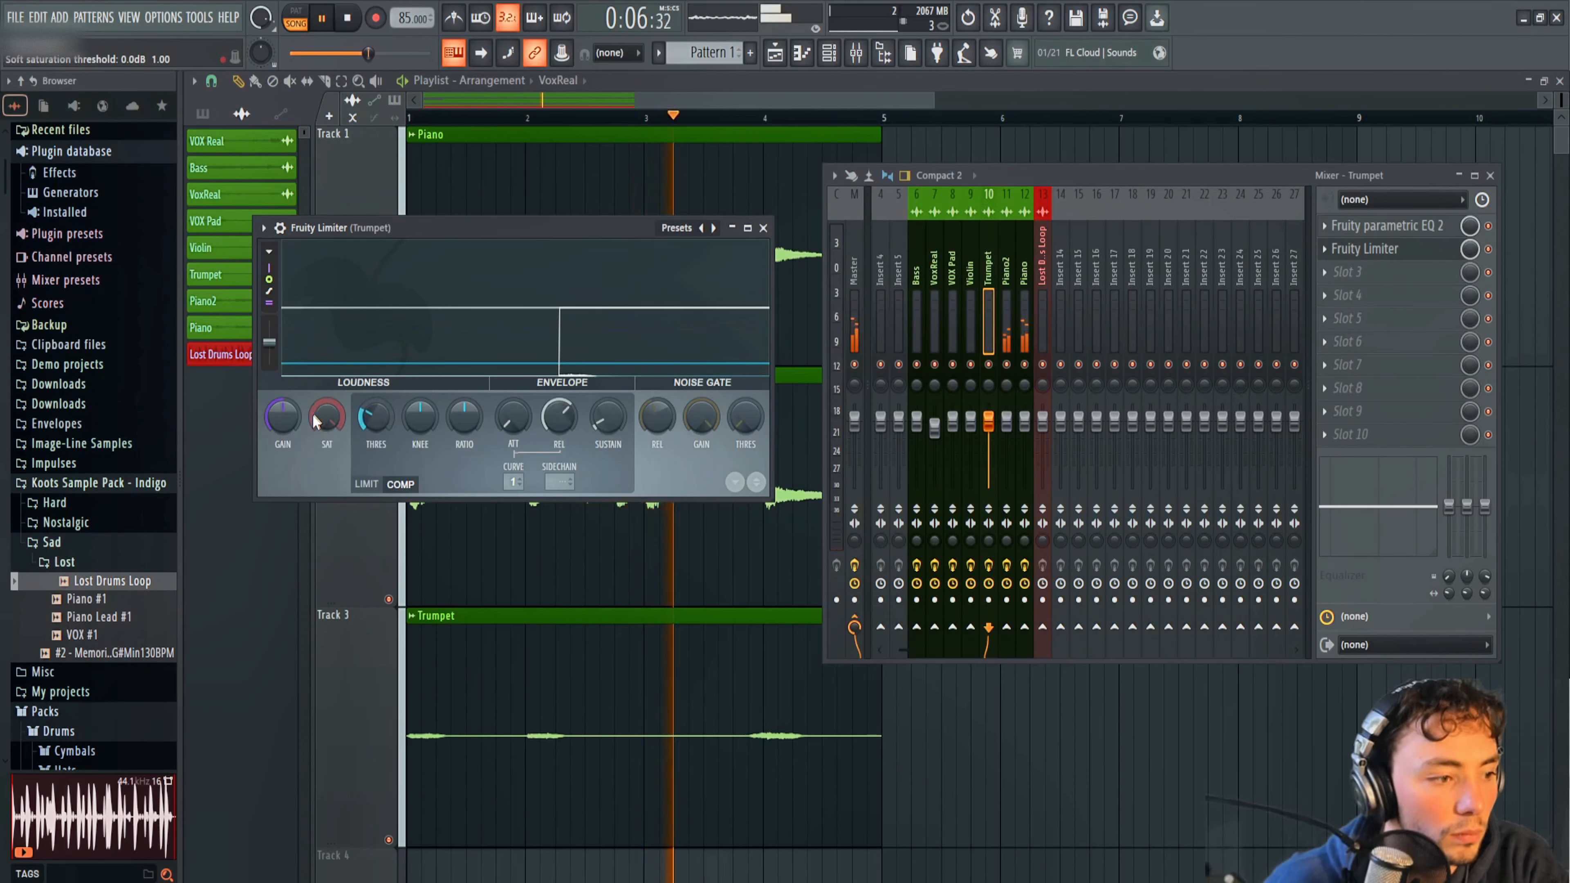
# Raise Trumpet's limiter gain to about 5.3 dB, adjust its threshold, raise the knee and ratio, and switch the limiter slot off.
pyautogui.moveTo(283, 418); pyautogui.dragTo(282, 380)
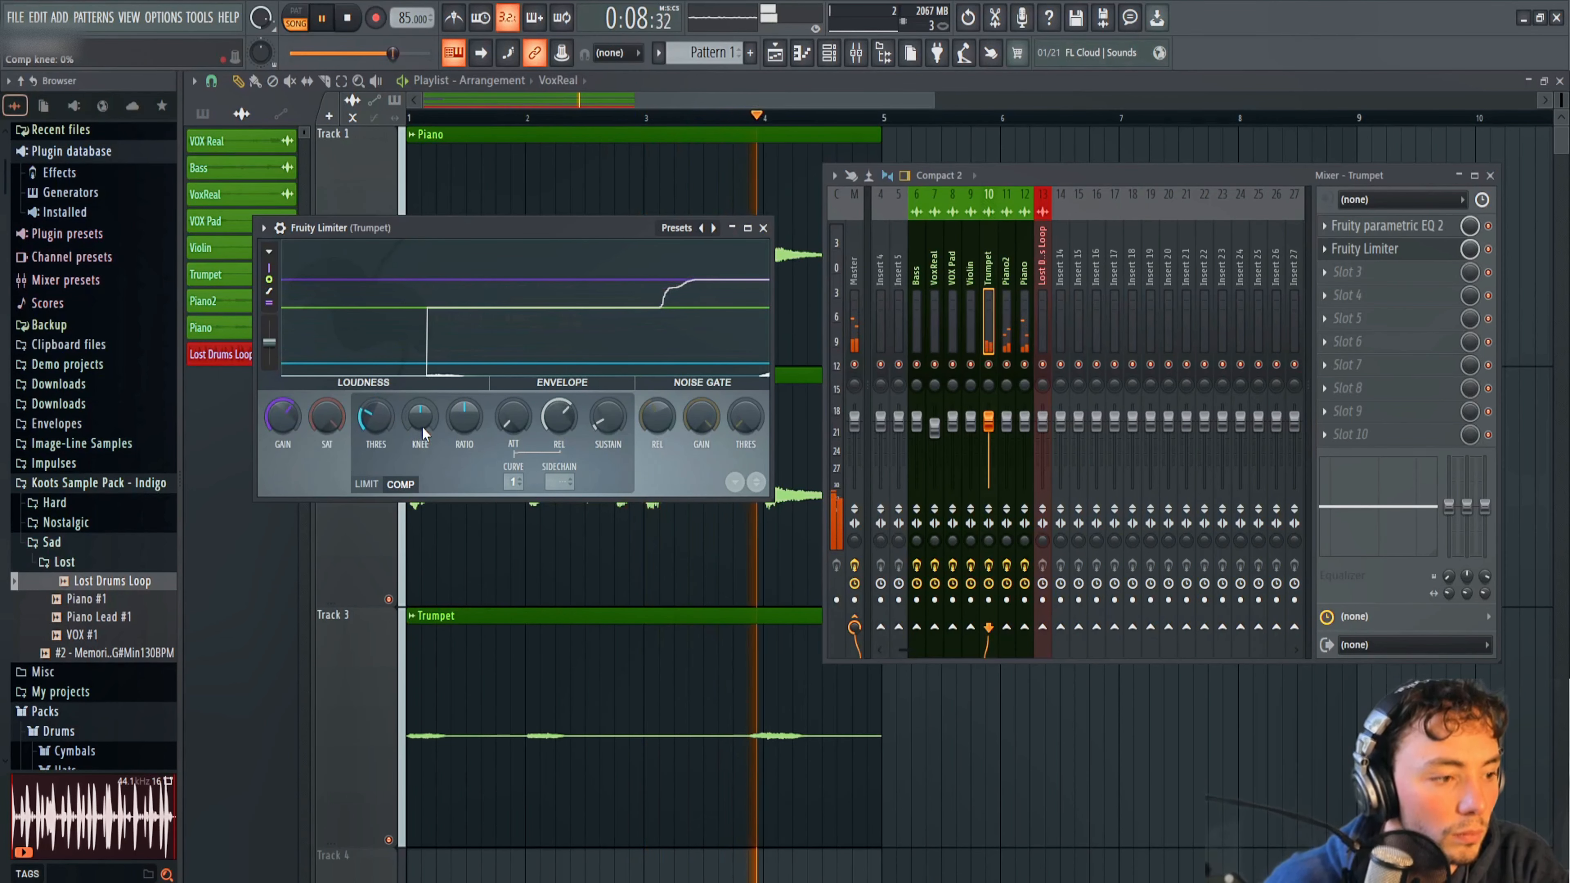
pyautogui.moveTo(423, 426); pyautogui.dragTo(376, 422)
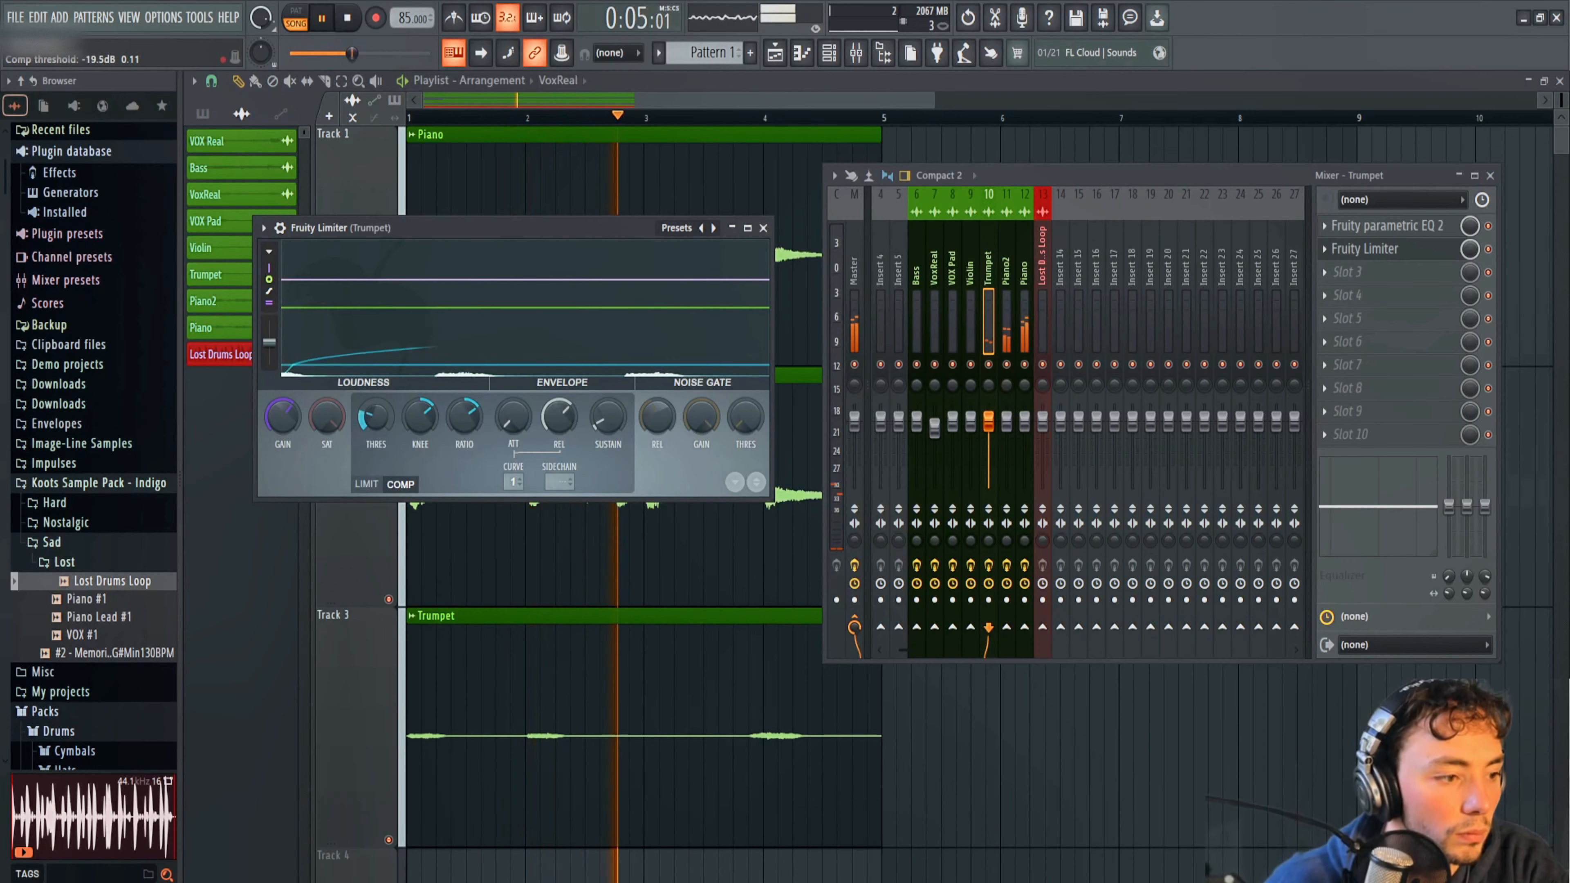
pyautogui.click(1489, 249)
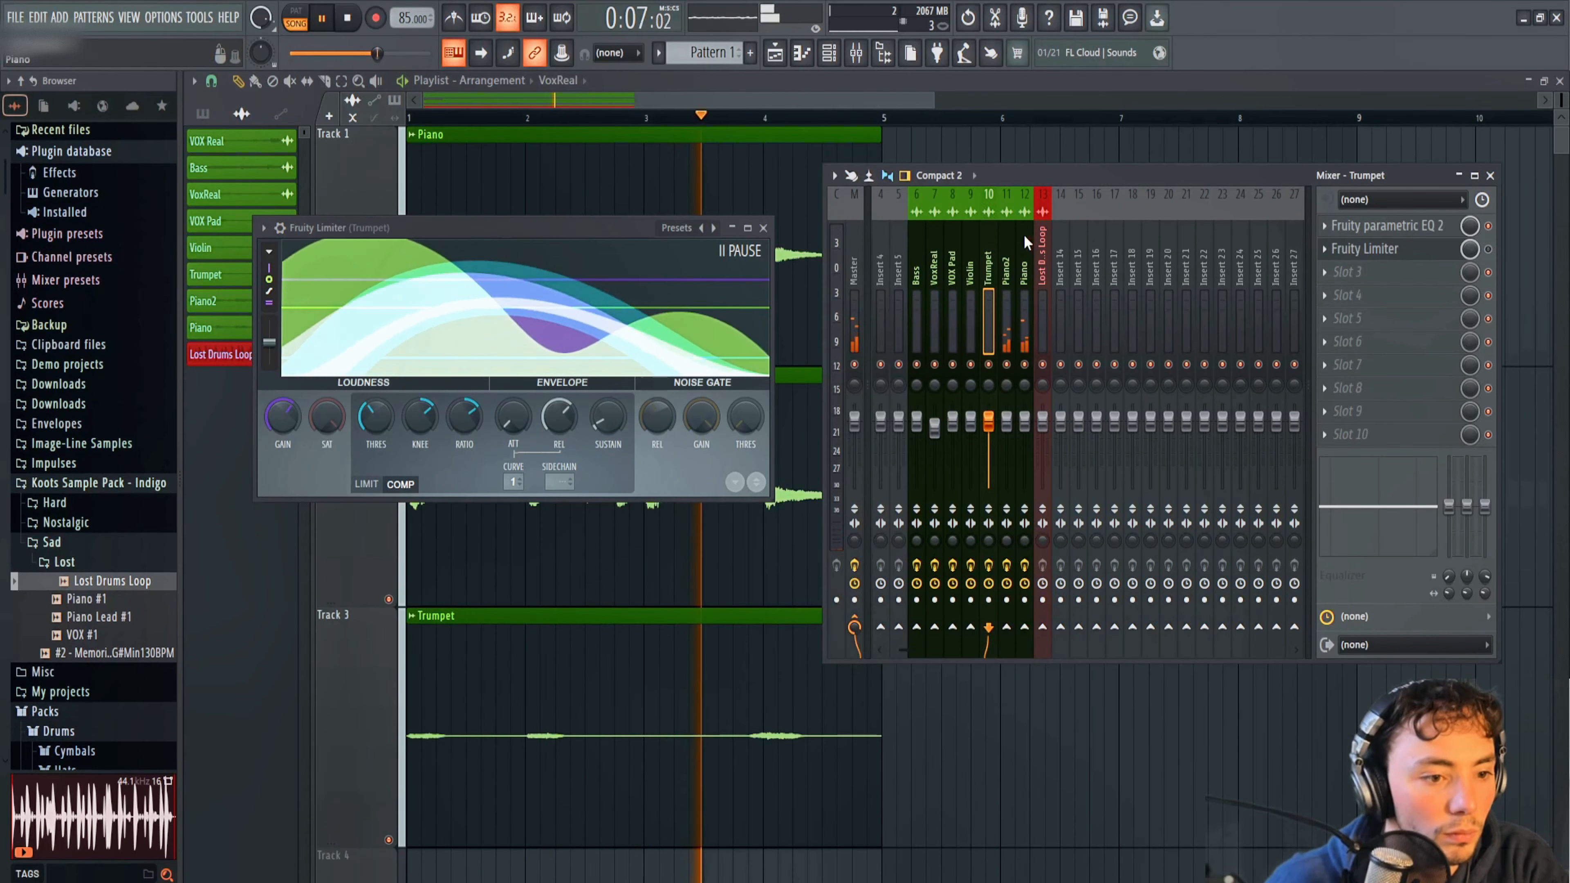
# Close Trumpet's limiter window, unmute the Violin playlist track and select the Violin track in the mixer.
pyautogui.click(971, 262)
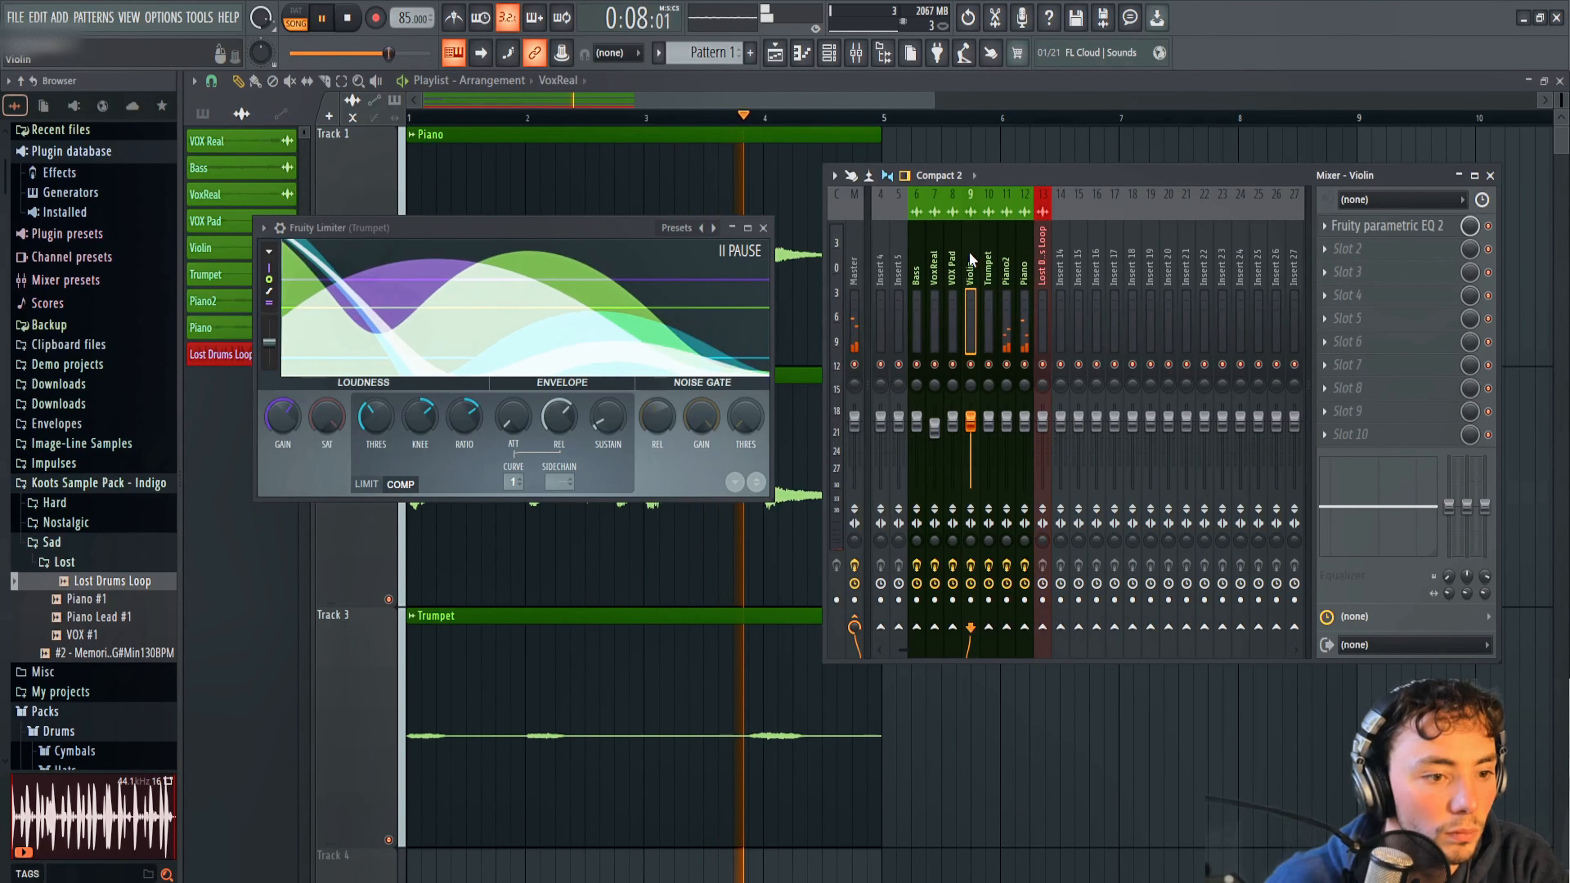
pyautogui.click(763, 228)
pyautogui.scroll(-4, 666, 560)
pyautogui.scroll(3, 593, 569)
pyautogui.scroll(-1, 348, 780)
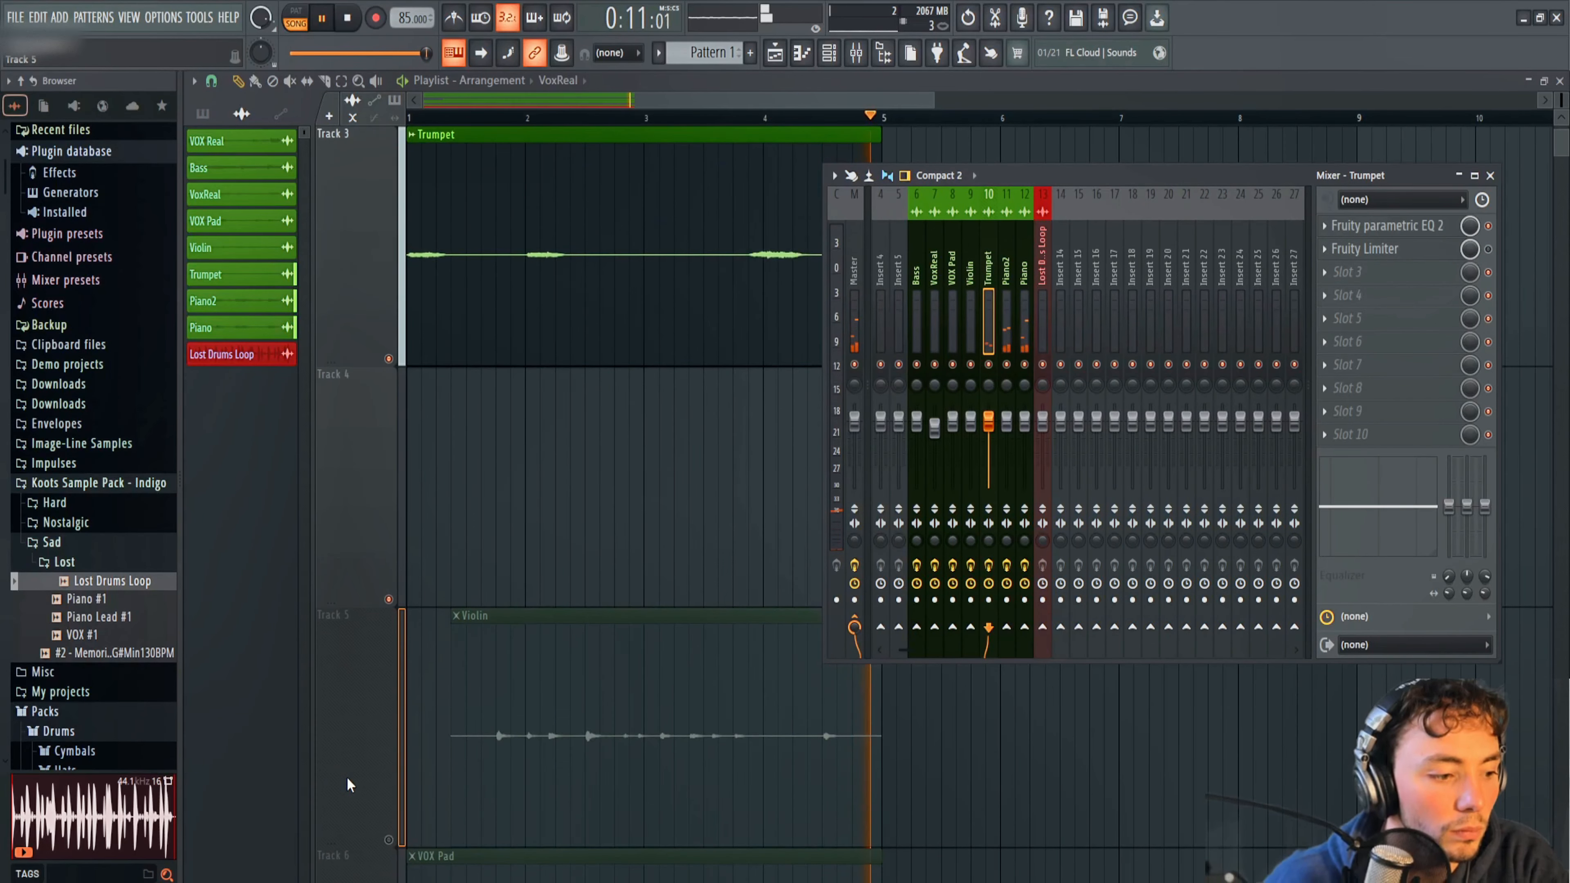
pyautogui.click(389, 839)
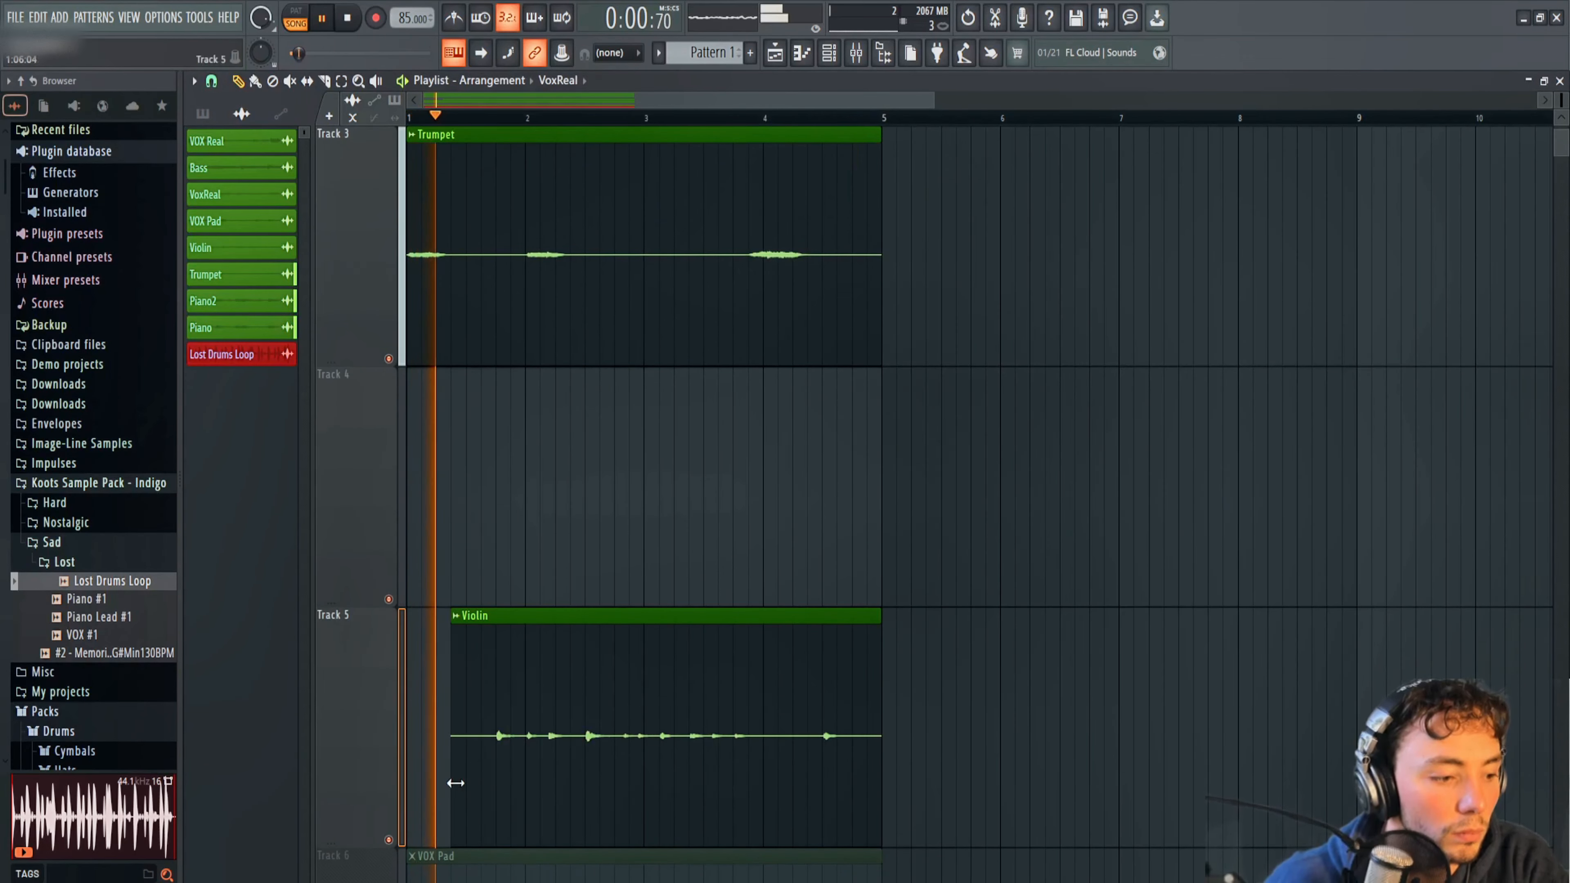
pyautogui.click(856, 52)
pyautogui.click(967, 258)
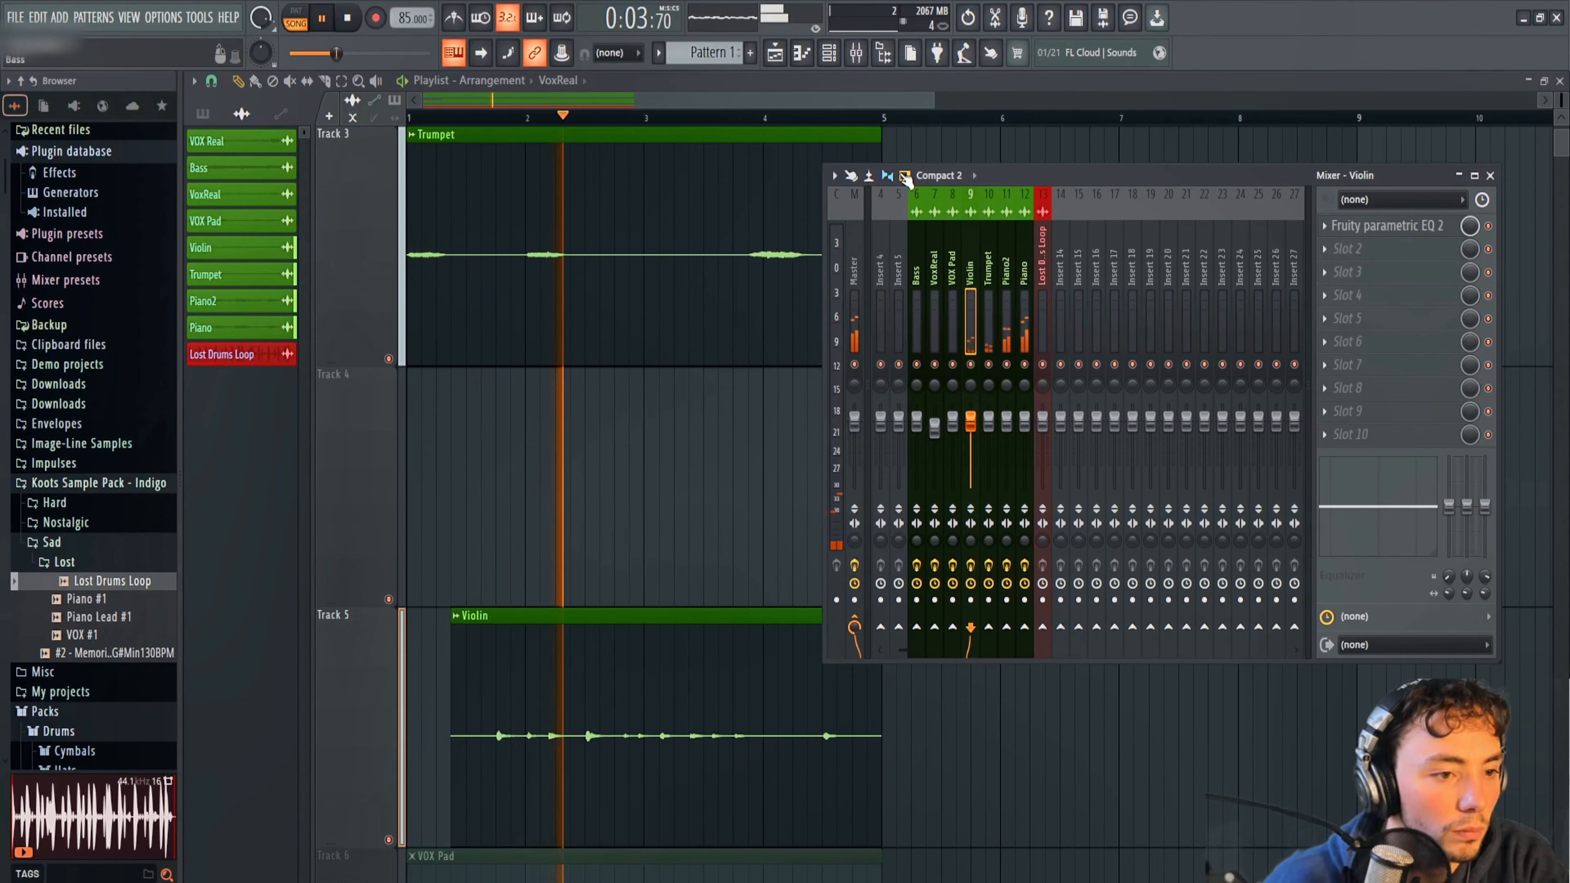
# Stop playback, normalize the Trumpet audio clip, and remove the stray Trumpet copy placed further along Track 3.
pyautogui.press('space')
pyautogui.scroll(2, 603, 694)
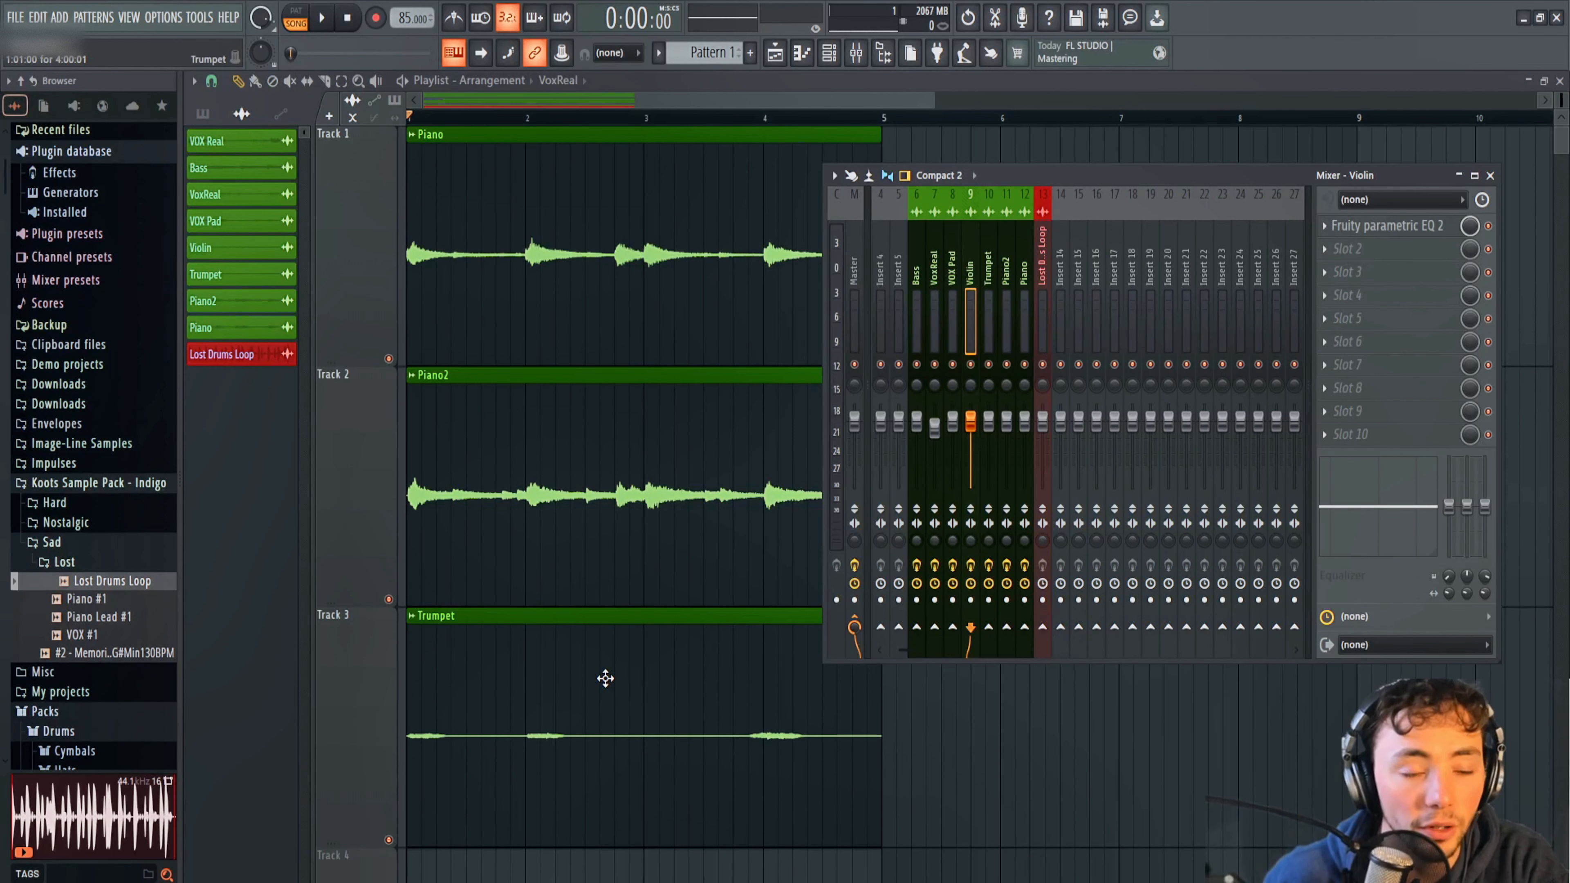
pyautogui.doubleClick(590, 722)
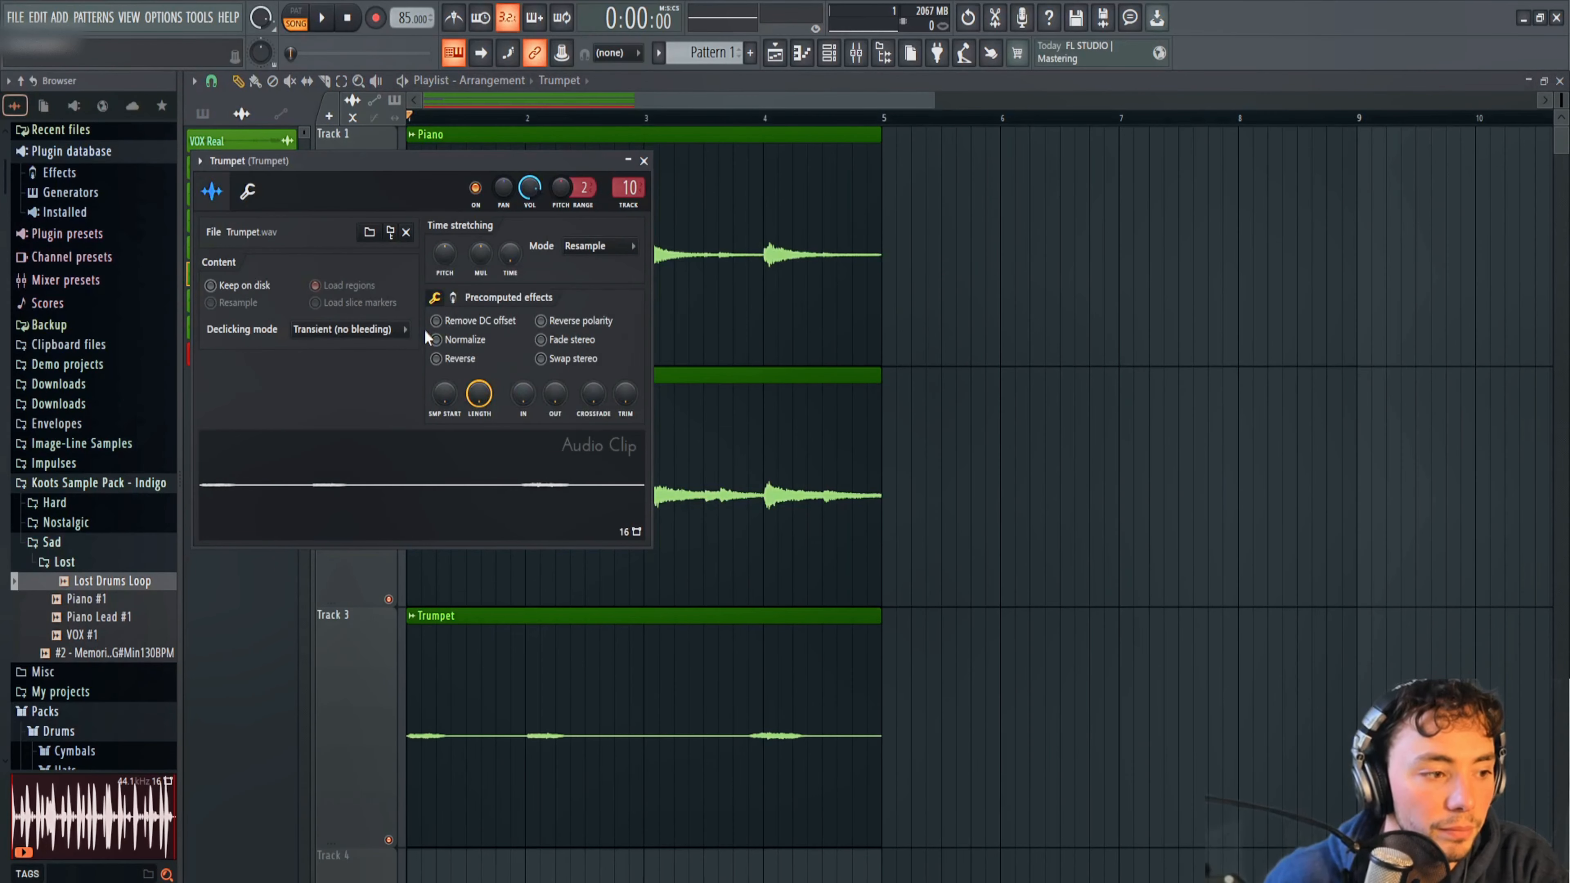
pyautogui.click(443, 340)
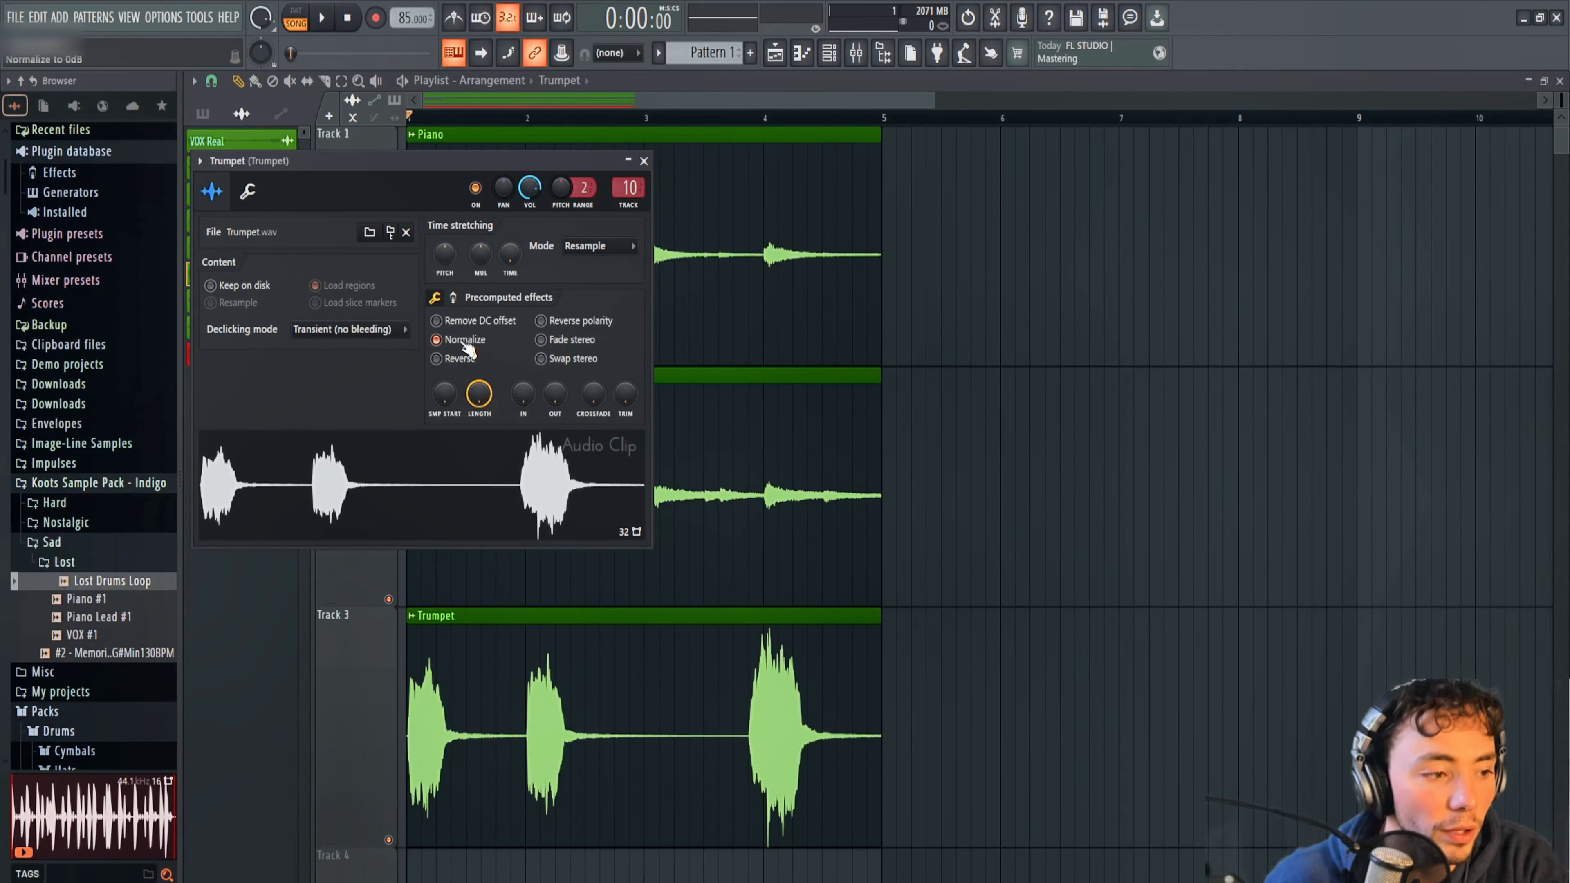
pyautogui.click(1015, 664)
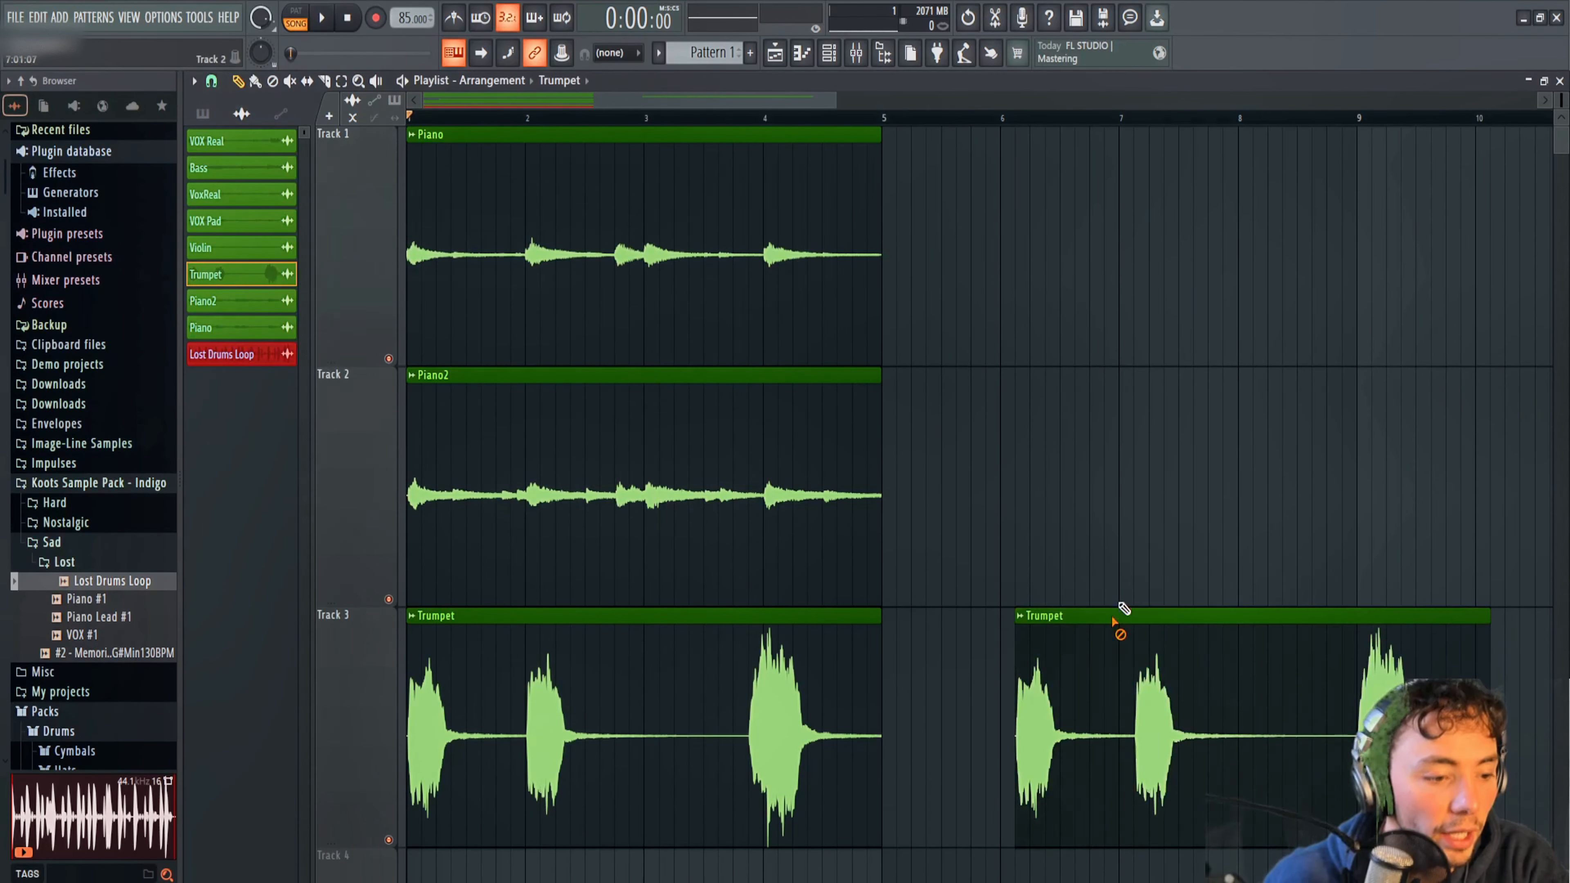
pyautogui.rightClick(1121, 614)
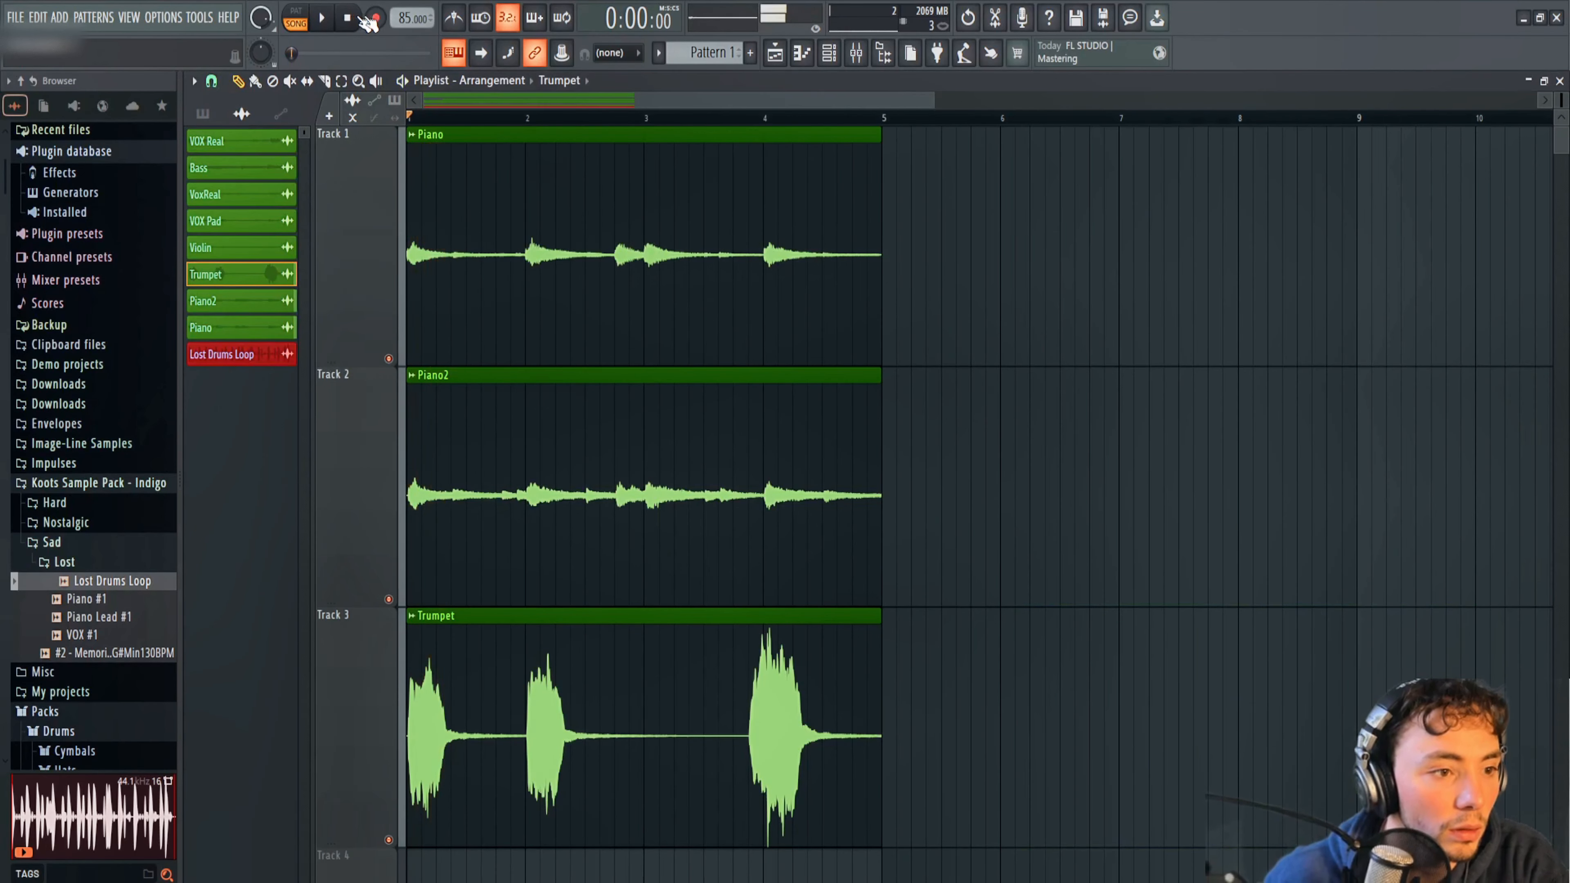
# Reopen Trumpet's Fruity Limiter from the mixer, play the arrangement, and reset the limiter's gain to its default.
pyautogui.click(858, 53)
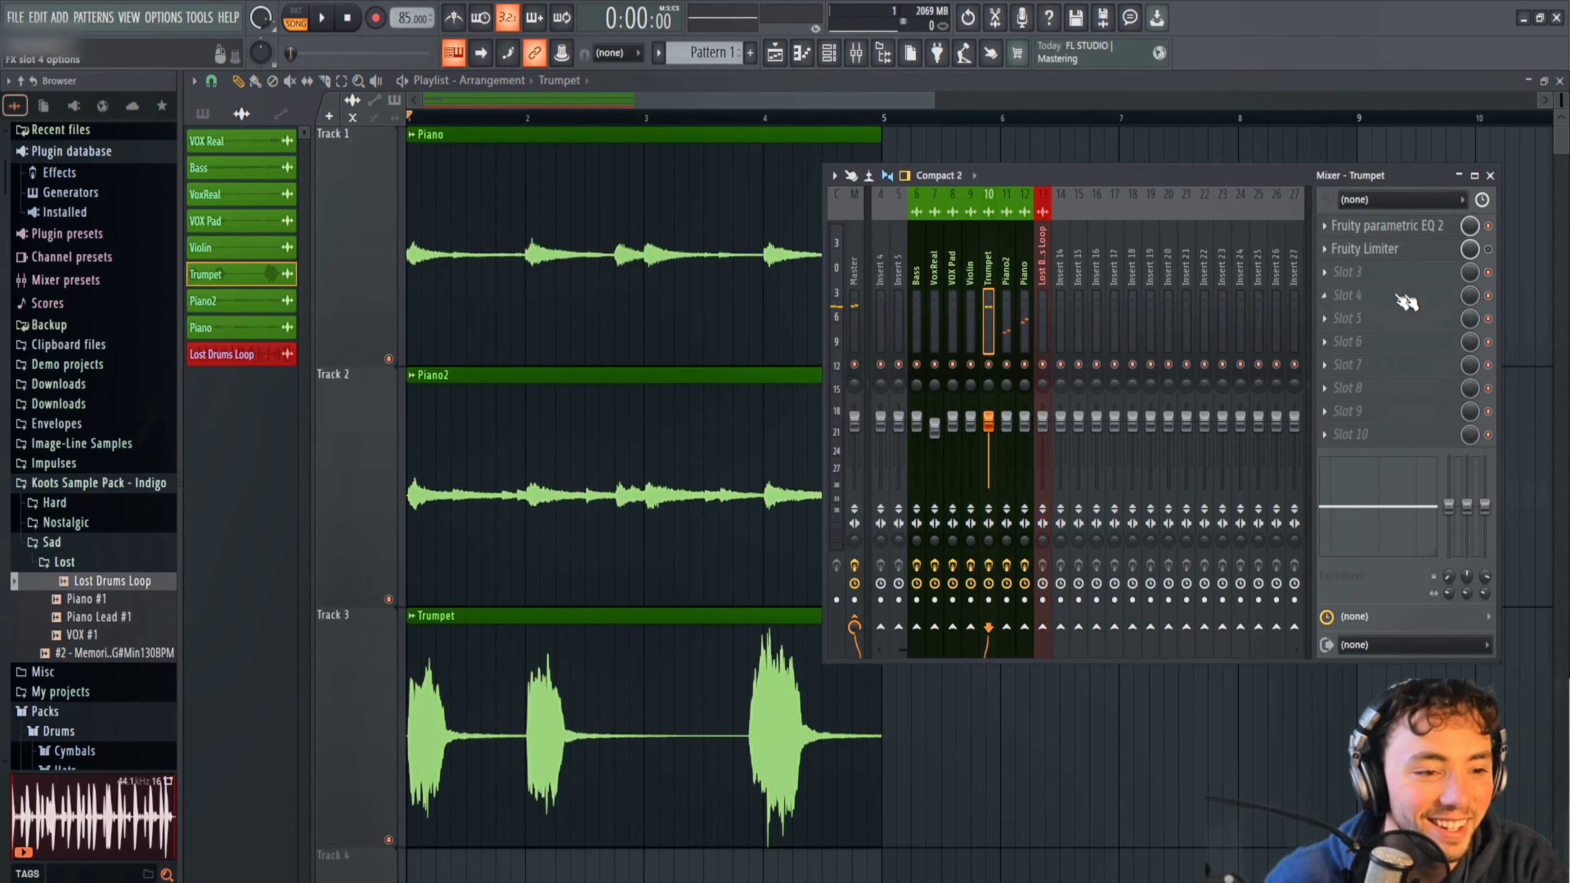
pyautogui.click(1396, 249)
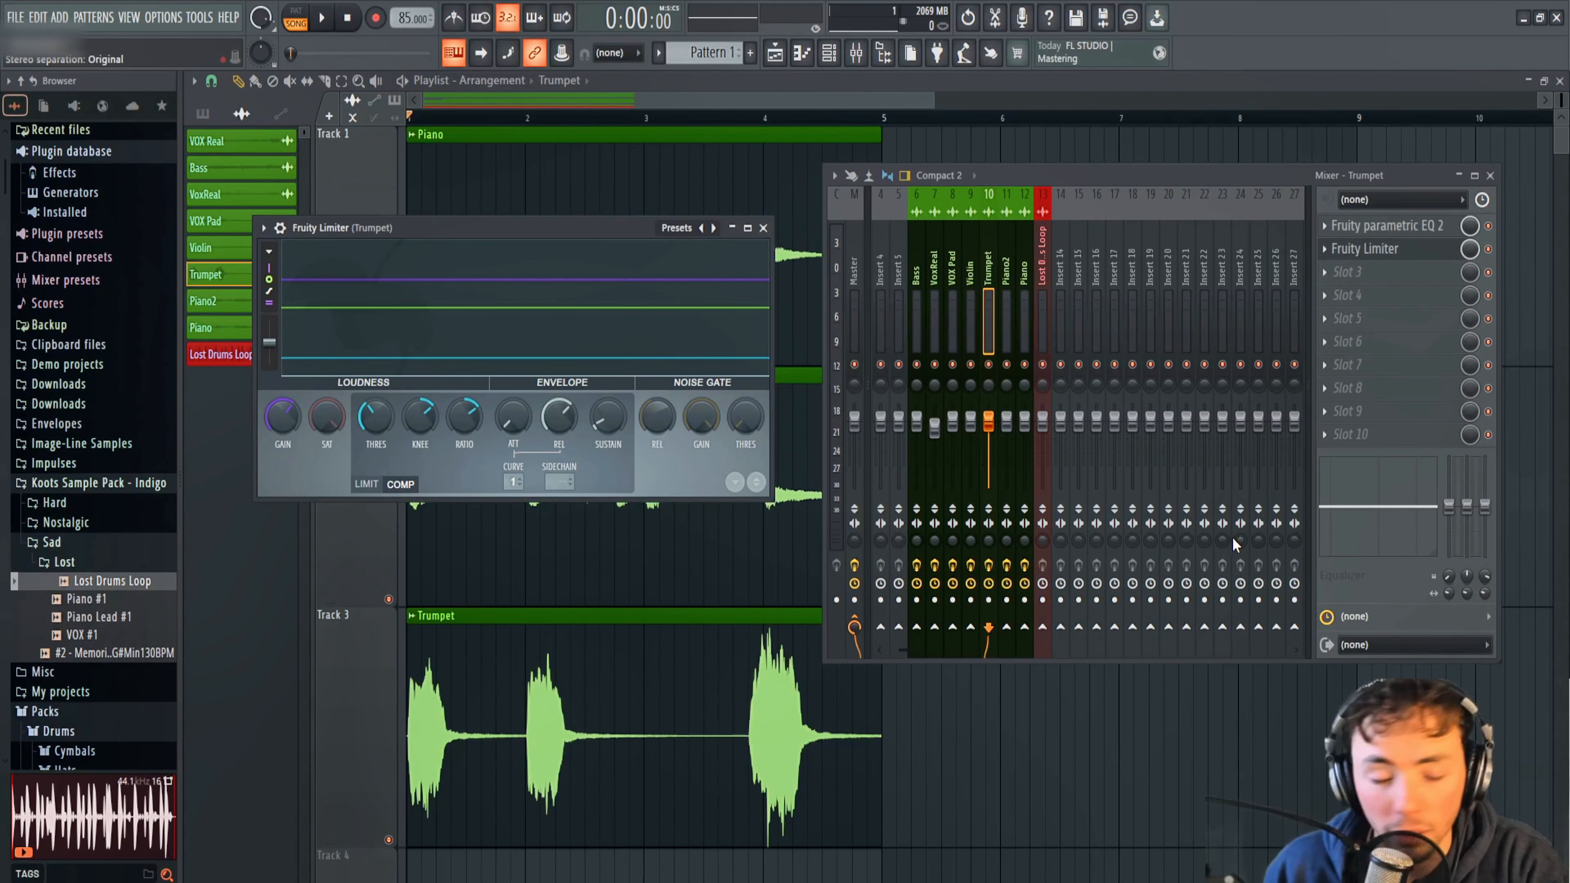
pyautogui.click(324, 18)
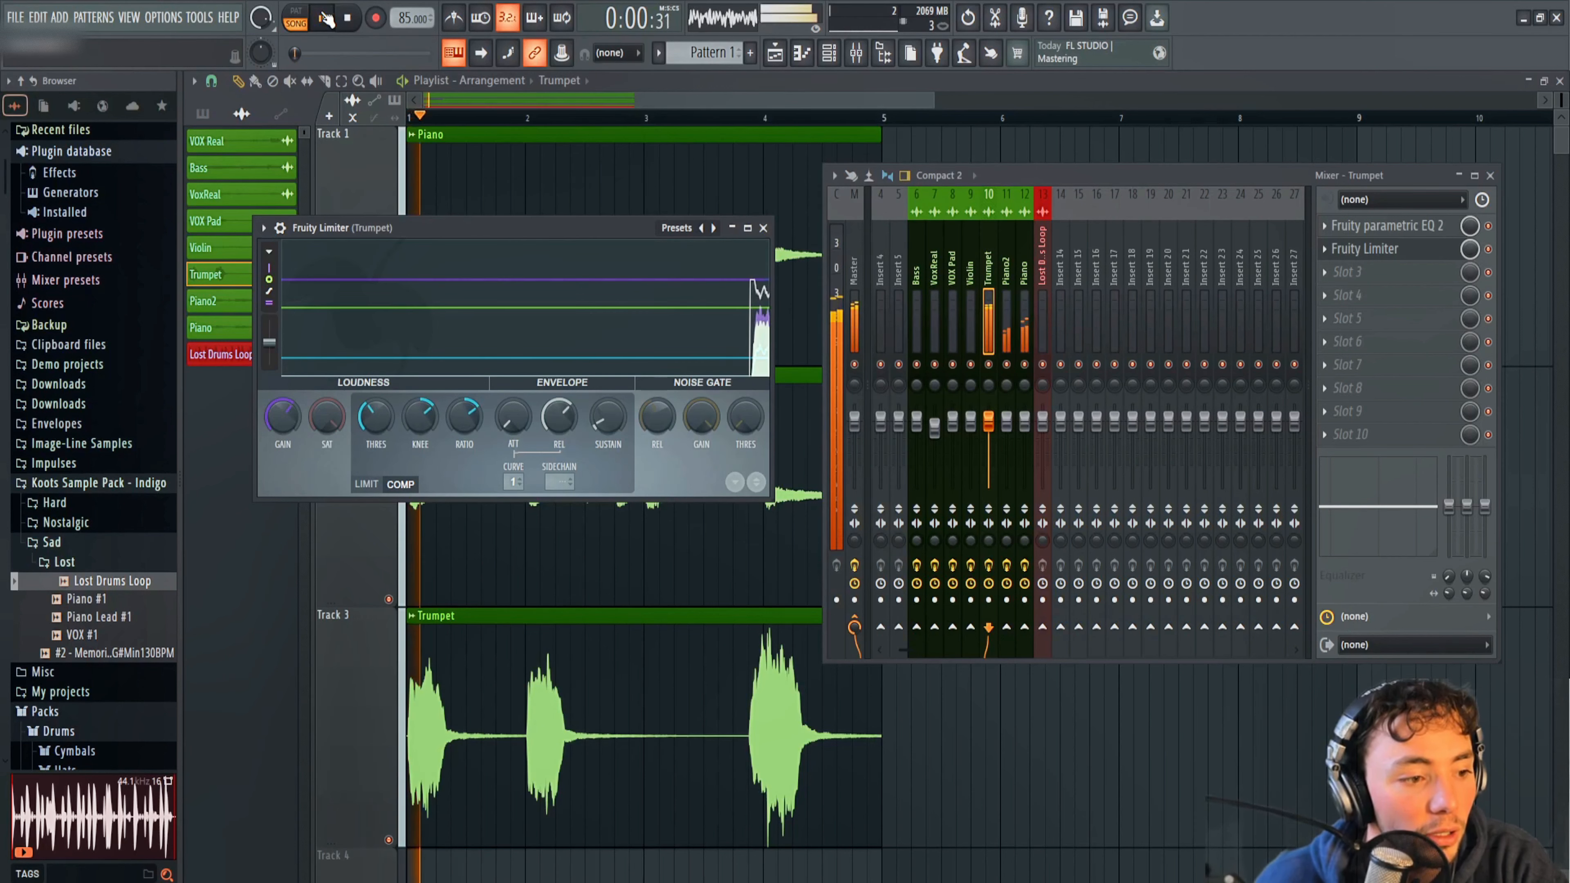
pyautogui.rightClick(281, 427)
pyautogui.click(307, 436)
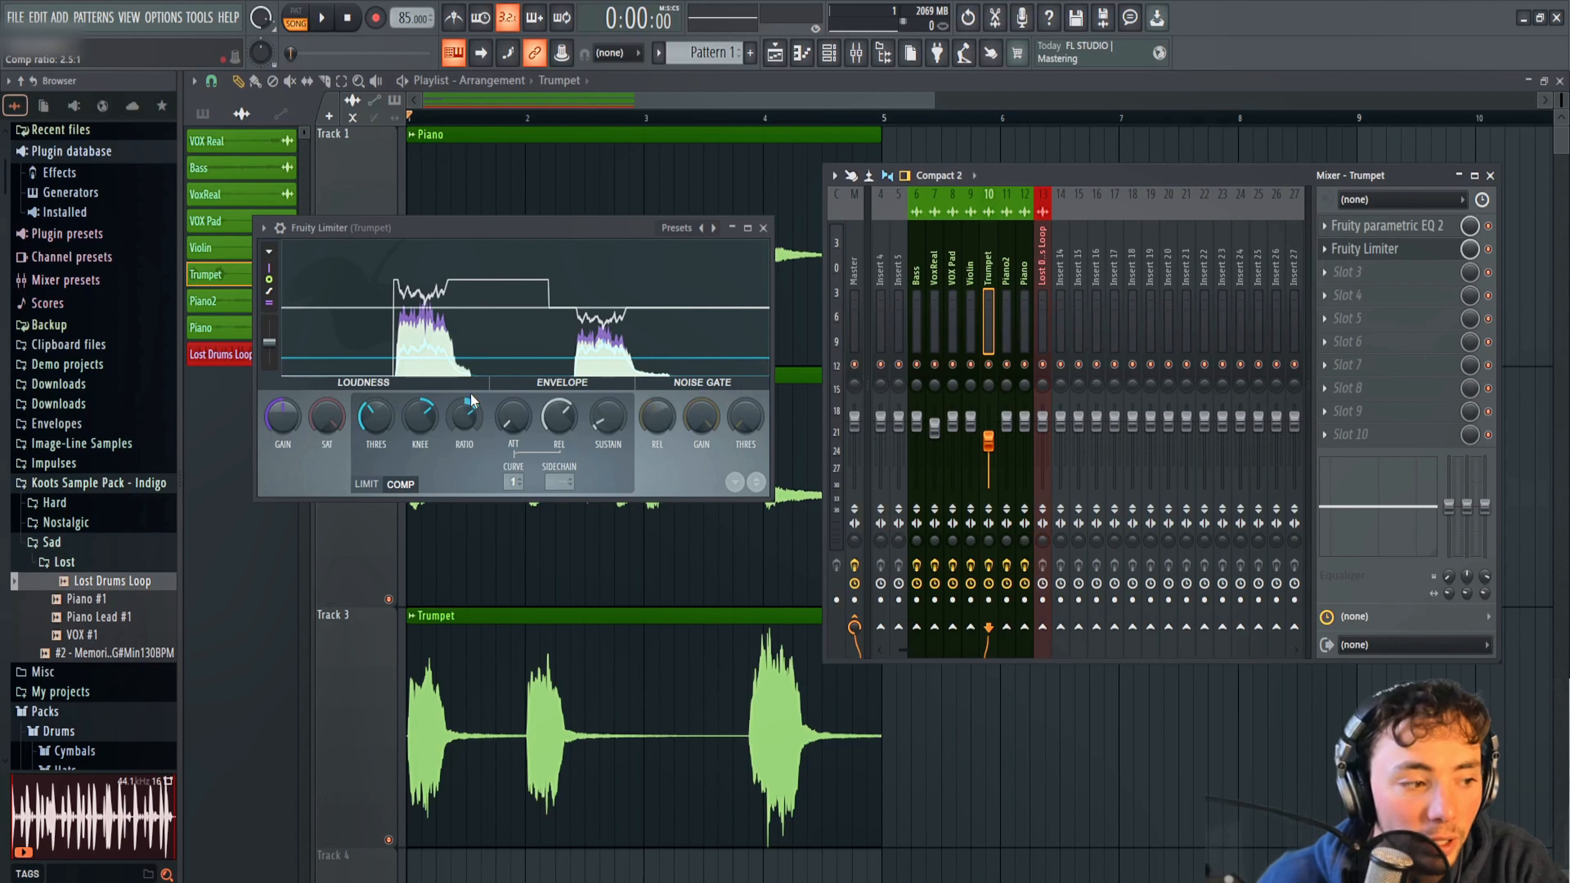
# Raise Trumpet's compression ratio, set the release to about 468 ms, and lower the threshold while auditioning the arrangement.
pyautogui.press('space')
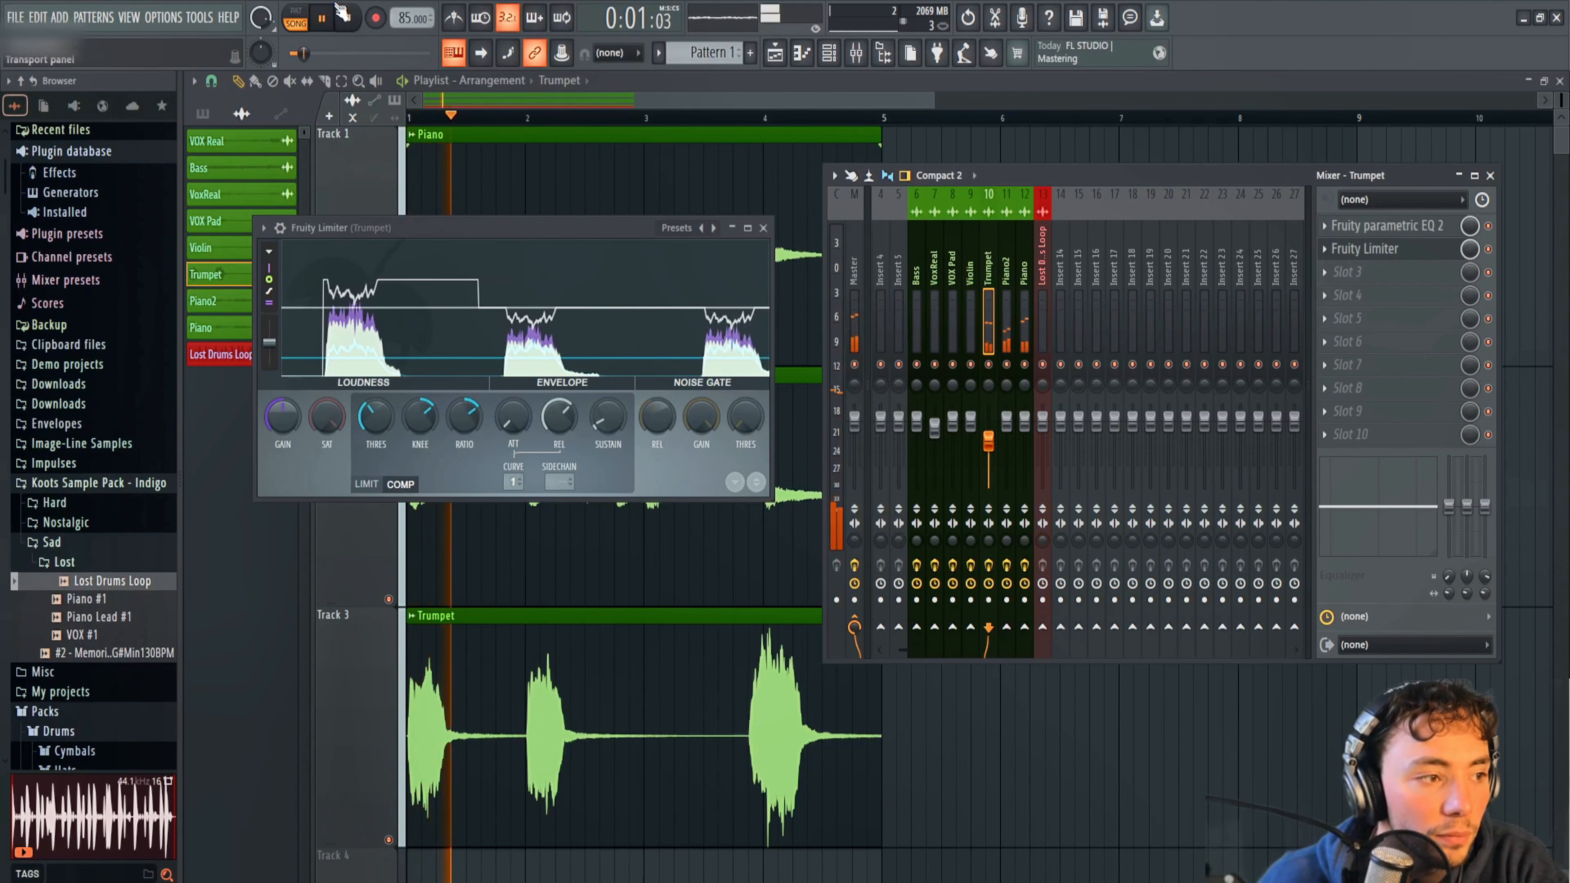
pyautogui.moveTo(461, 413); pyautogui.dragTo(433, 124)
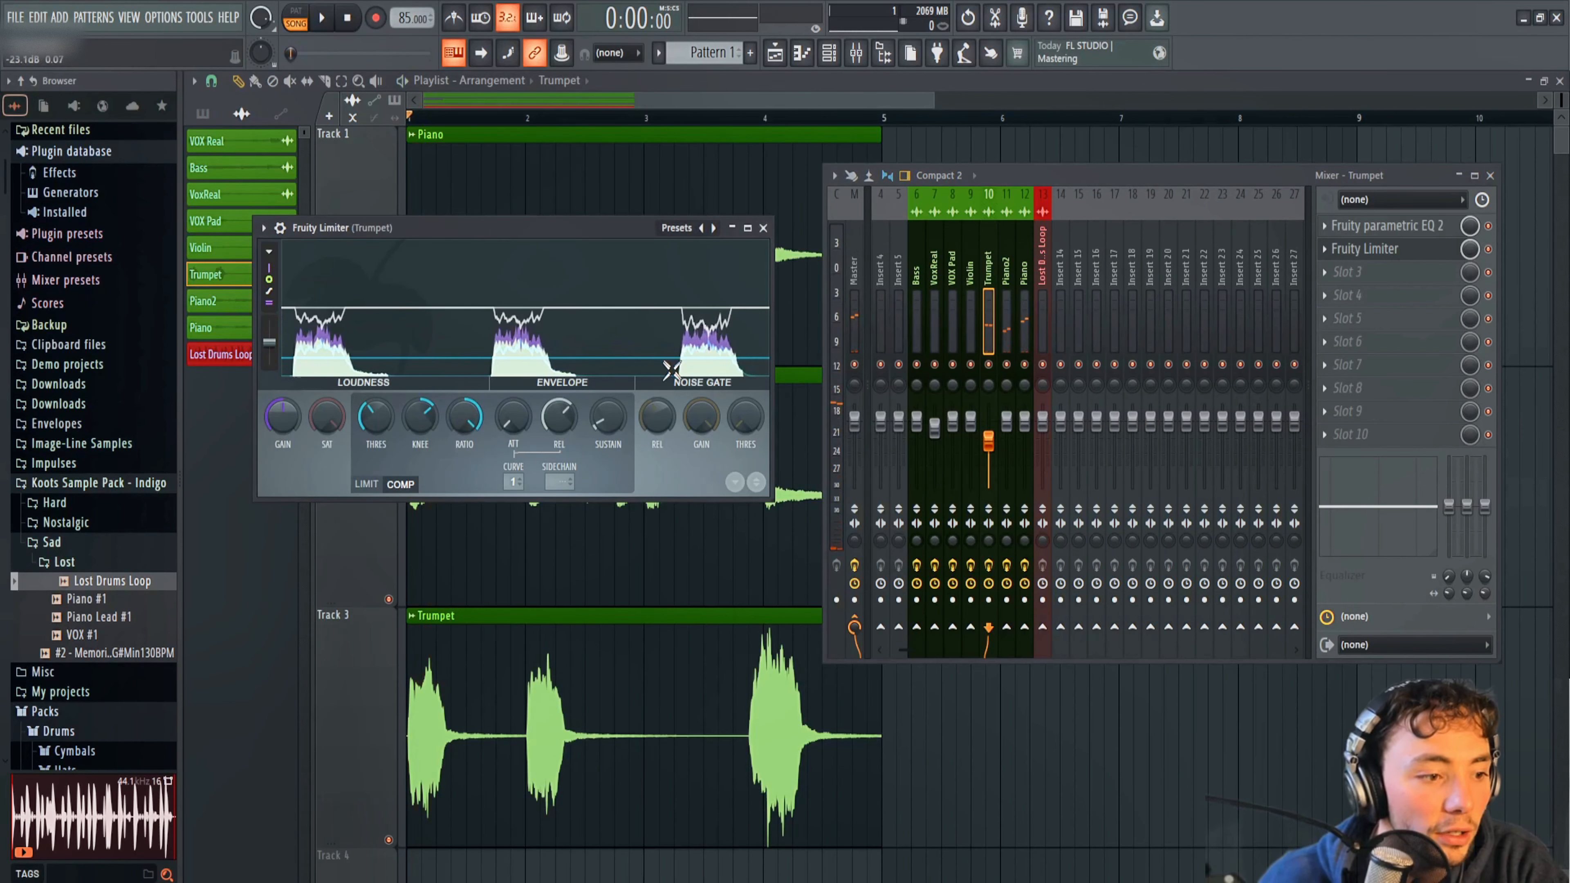
pyautogui.moveTo(564, 433); pyautogui.dragTo(564, 457)
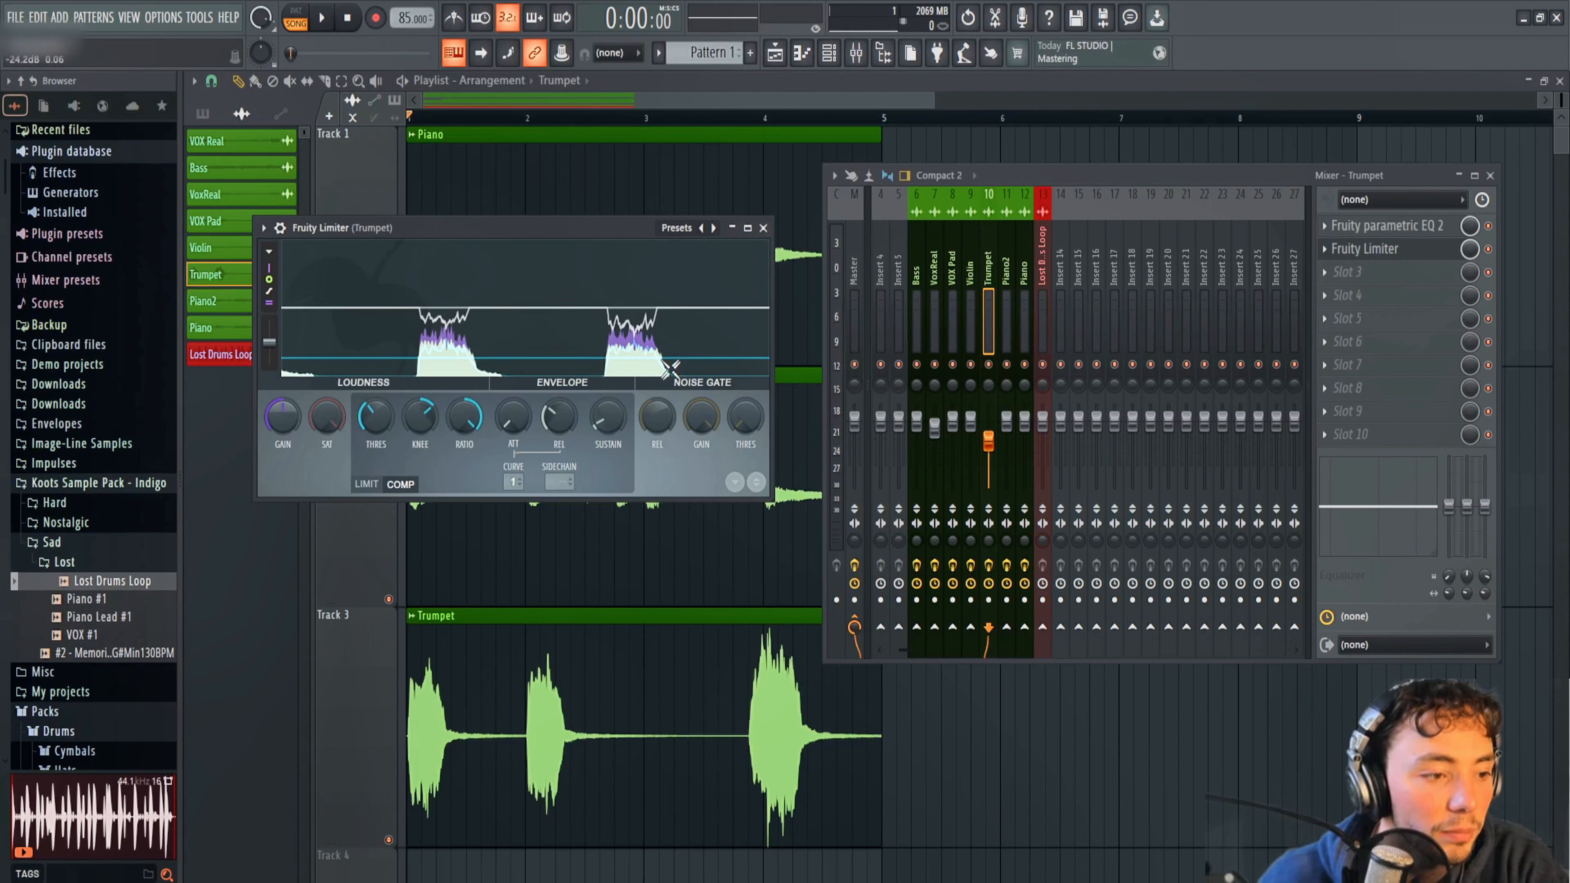
pyautogui.press('space')
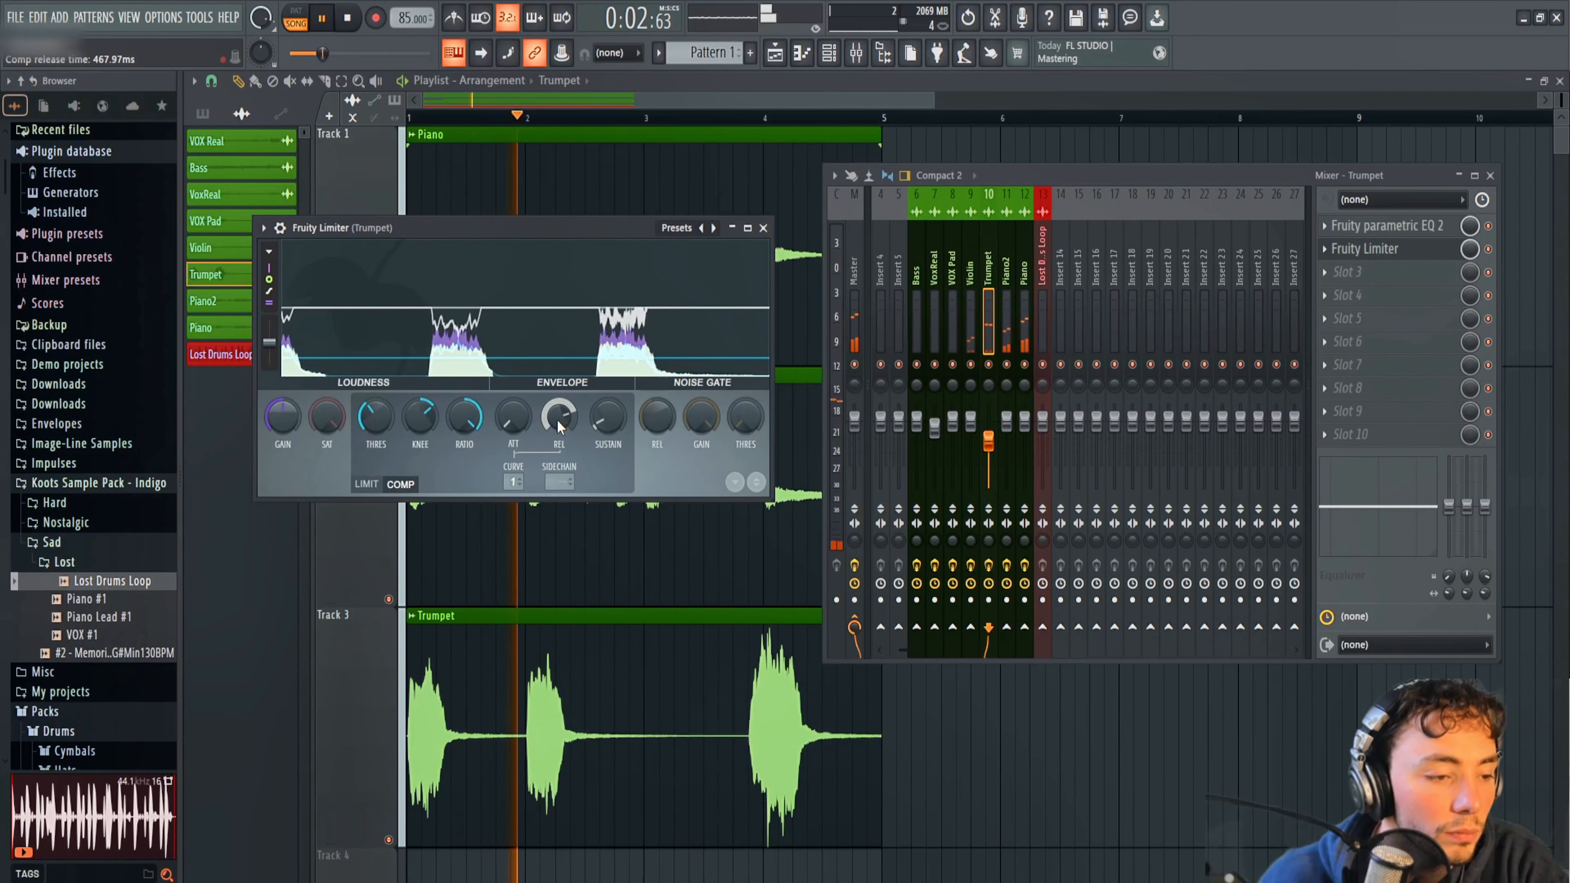
pyautogui.moveTo(371, 426); pyautogui.dragTo(371, 451)
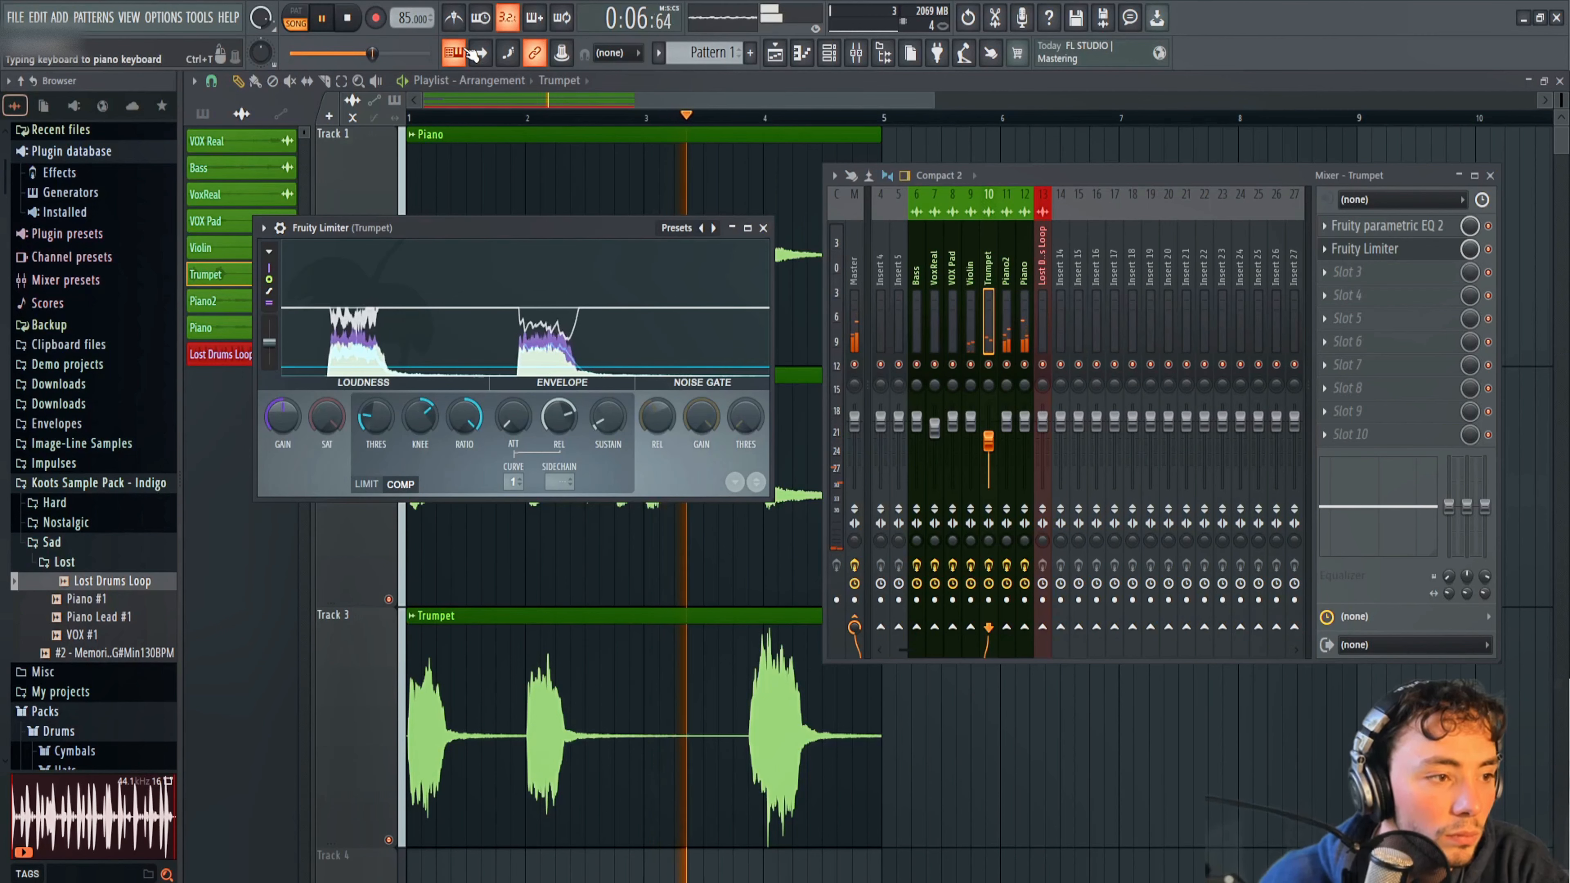
# Replay from the start, lower Trumpet's mixer fader slightly, stop playback, and close the mixer and limiter windows.
pyautogui.click(347, 19)
pyautogui.press('space')
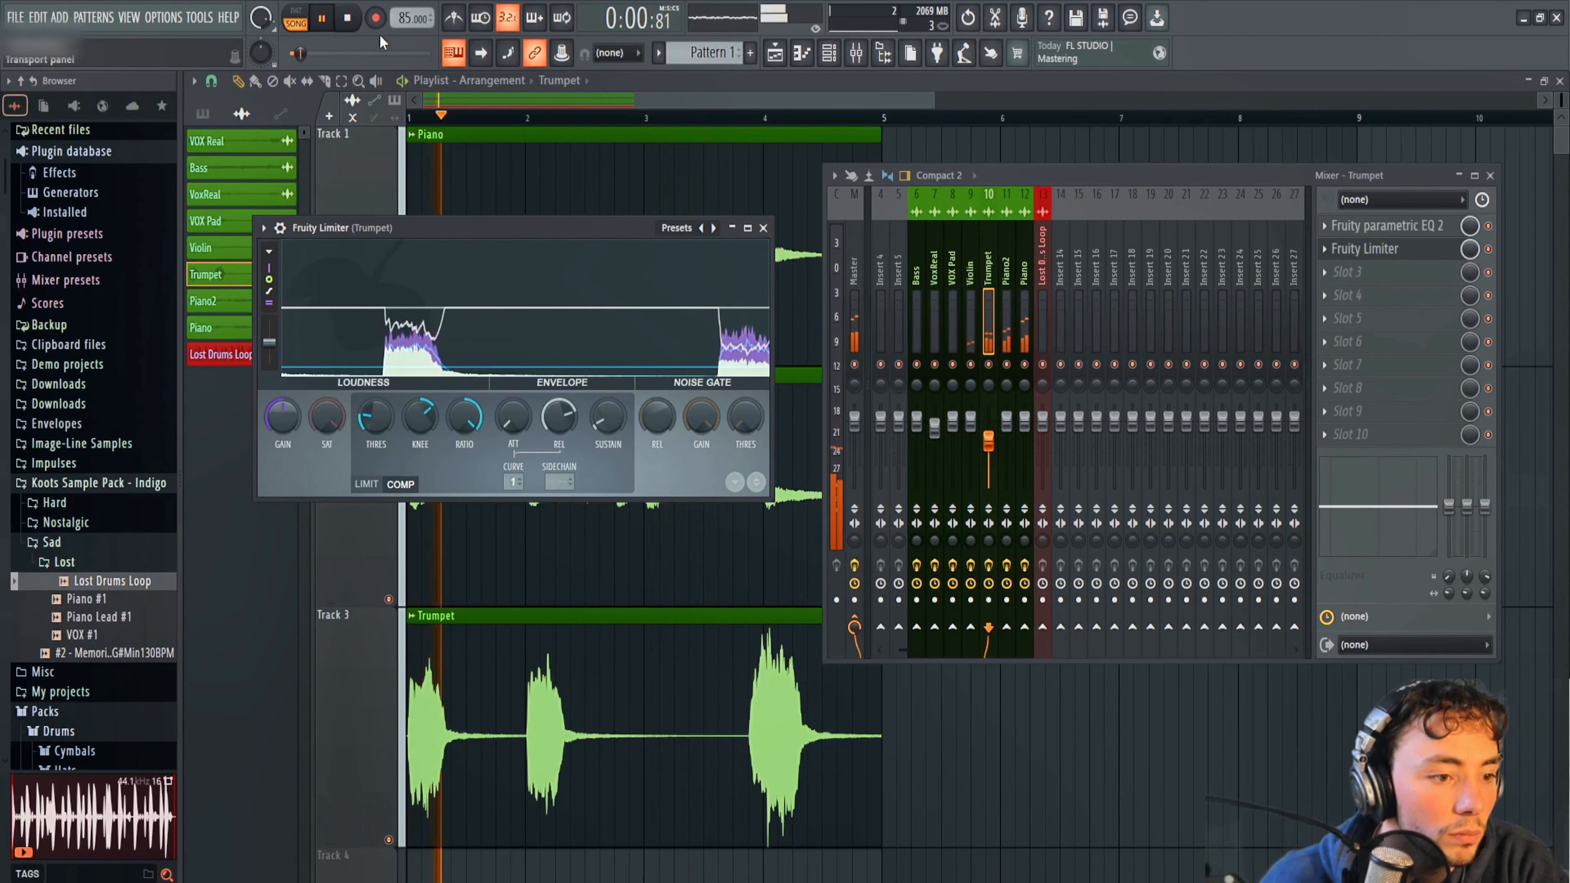
pyautogui.moveTo(988, 440); pyautogui.dragTo(991, 456)
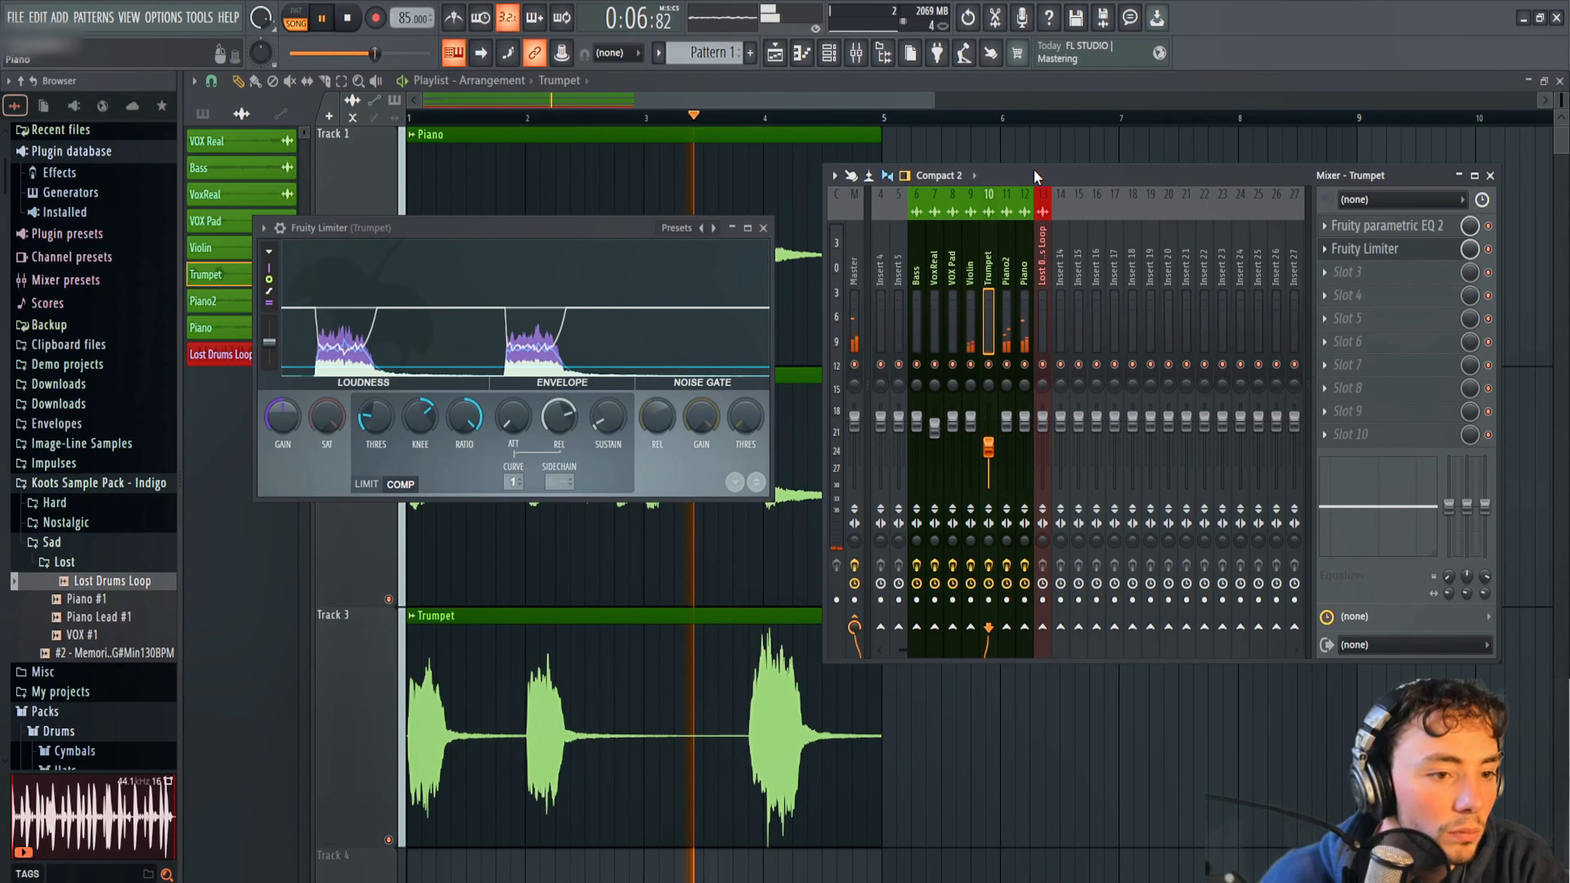
pyautogui.press('space')
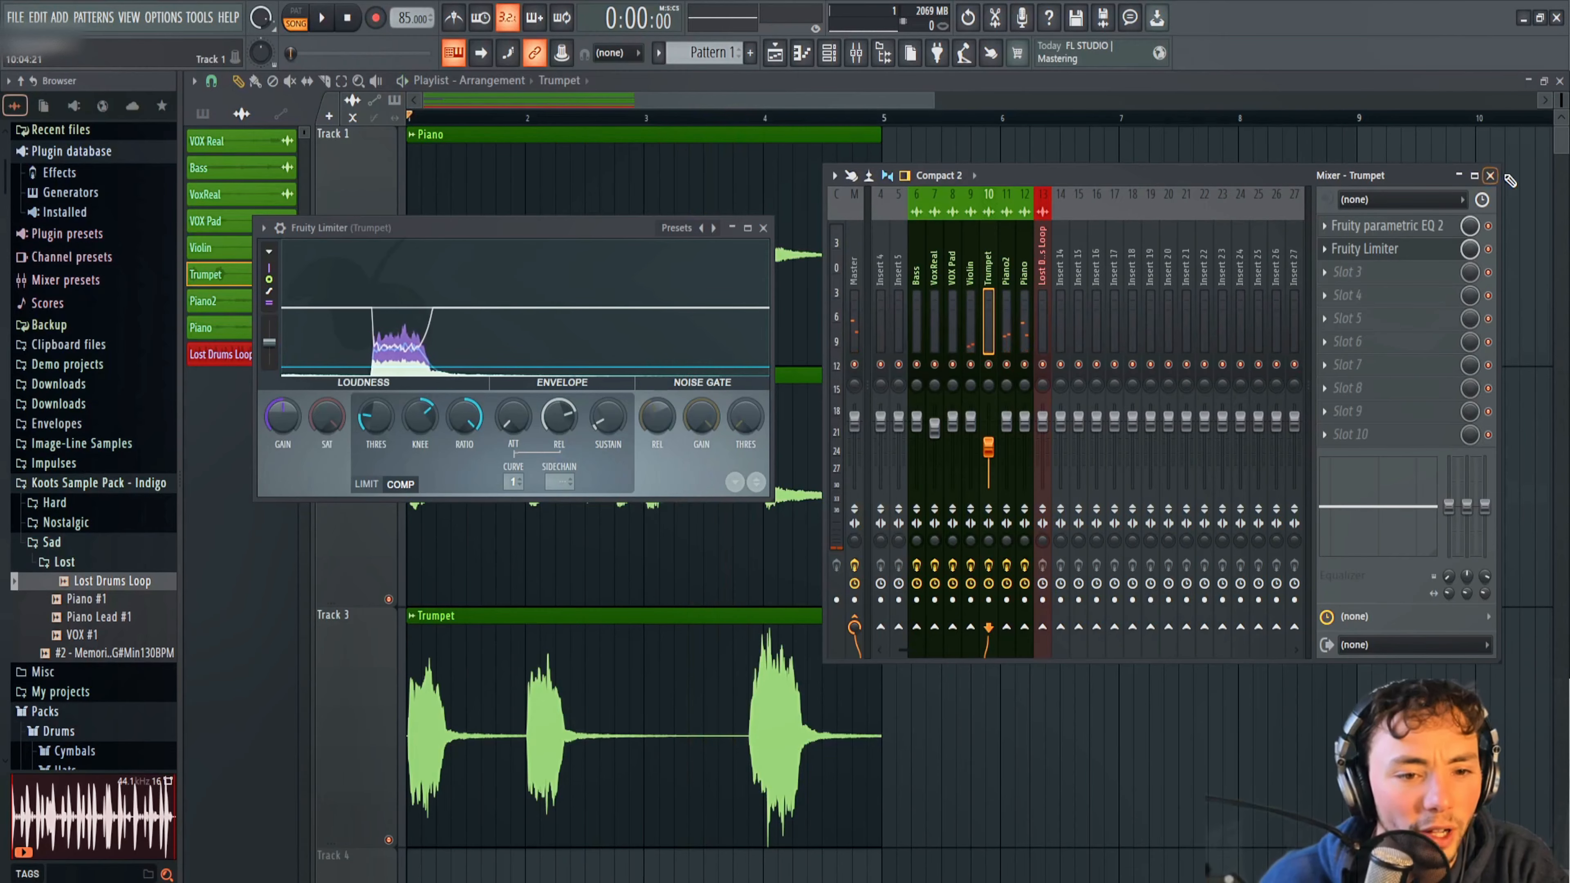
pyautogui.click(1490, 177)
pyautogui.click(764, 227)
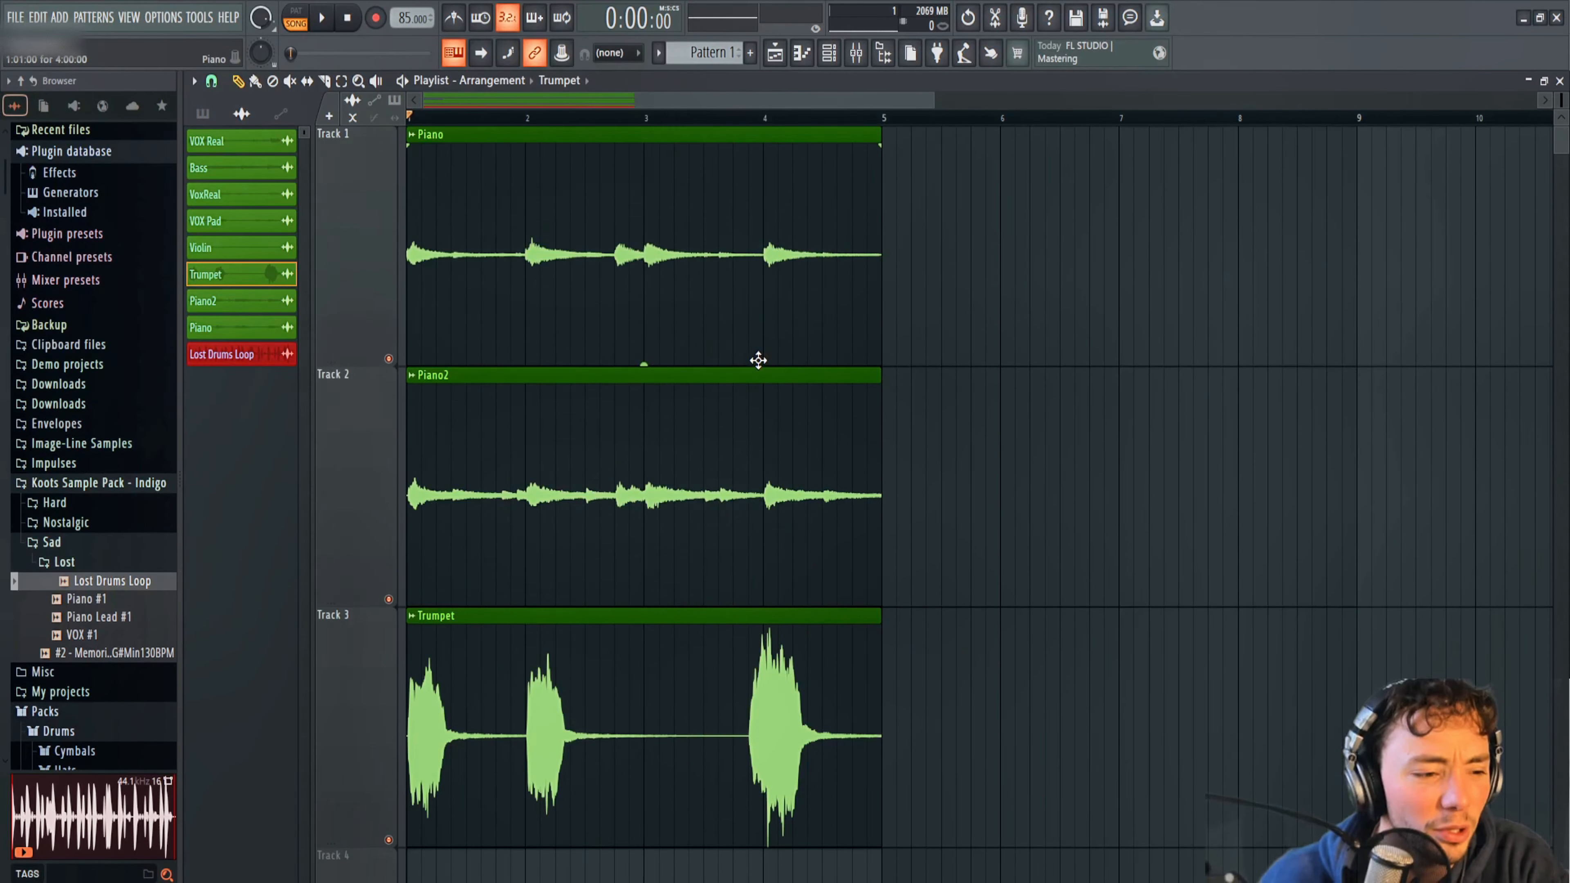
# Remove the stray Violin copy placed on Track 4 and normalize the Violin audio clip.
pyautogui.scroll(-2, 756, 396)
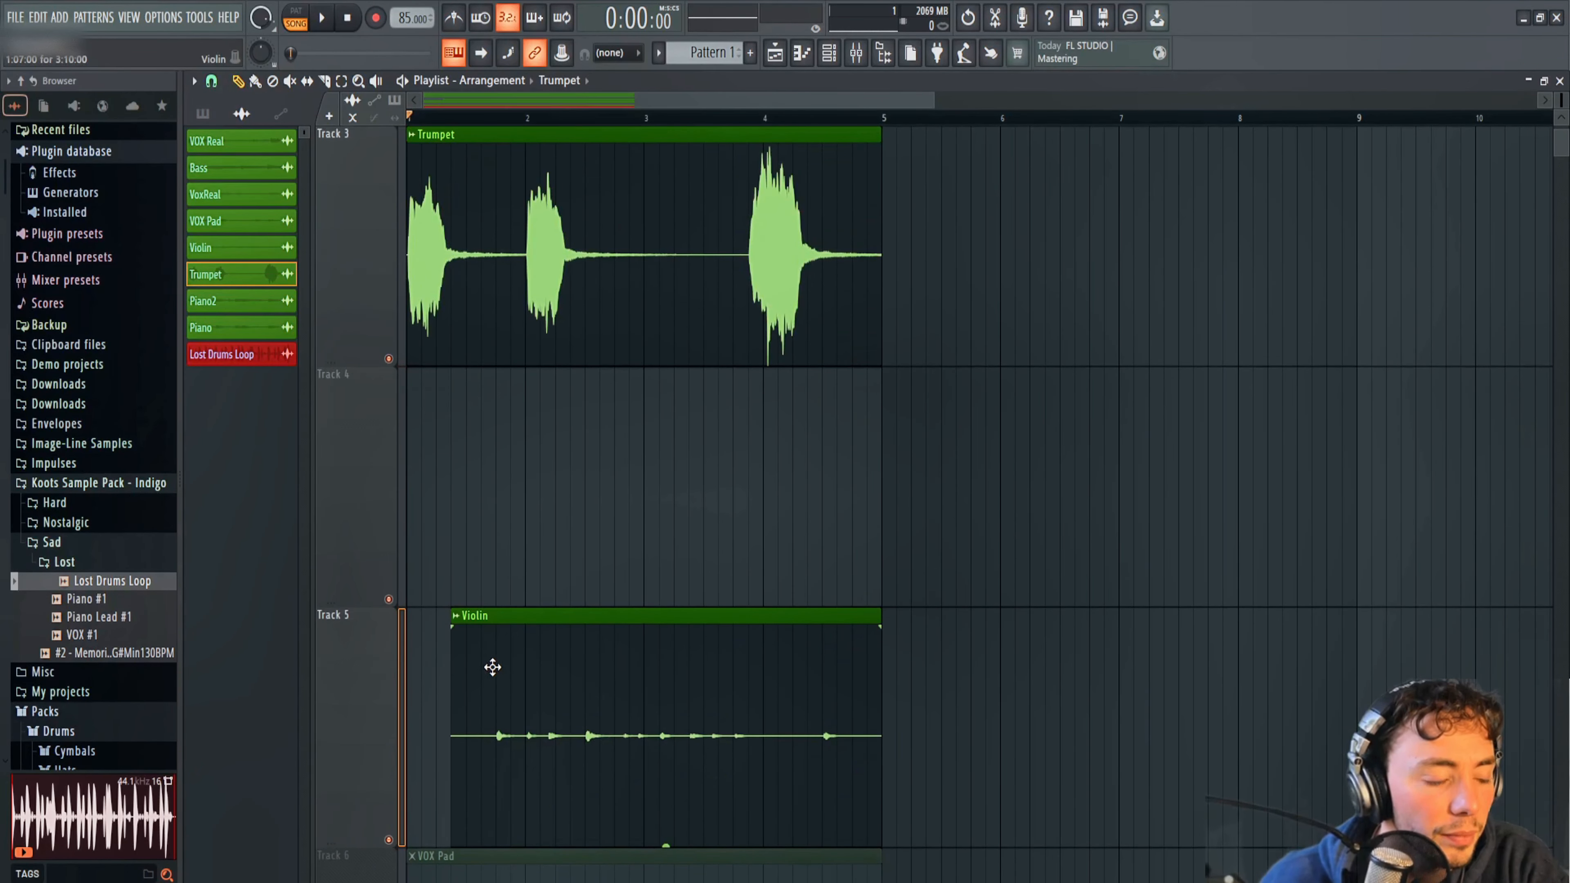
pyautogui.click(1048, 519)
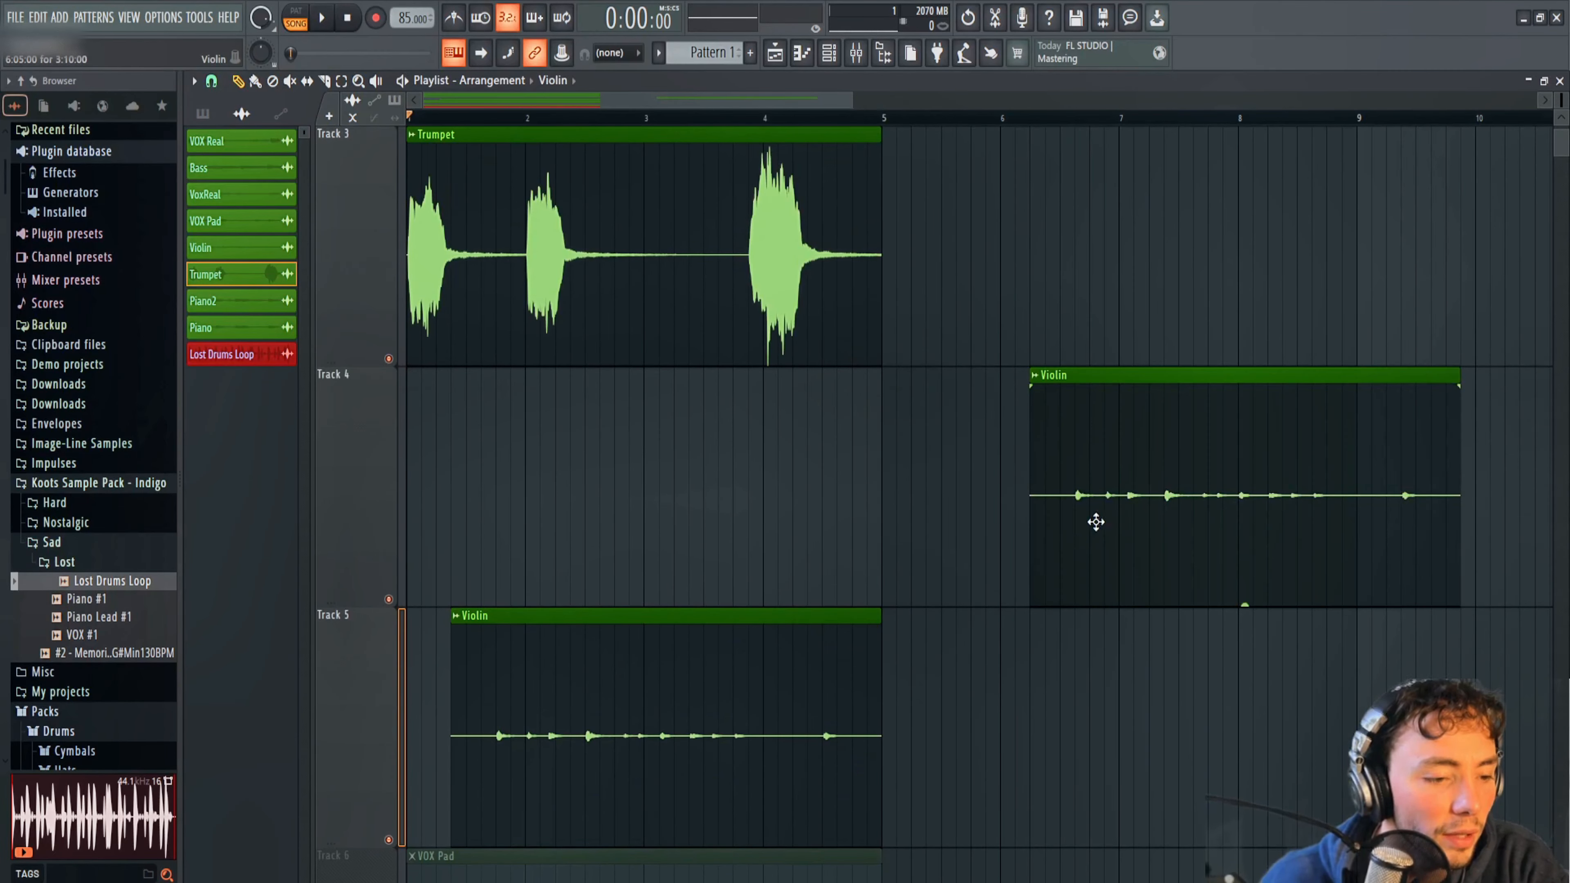
pyautogui.rightClick(1092, 544)
pyautogui.click(859, 57)
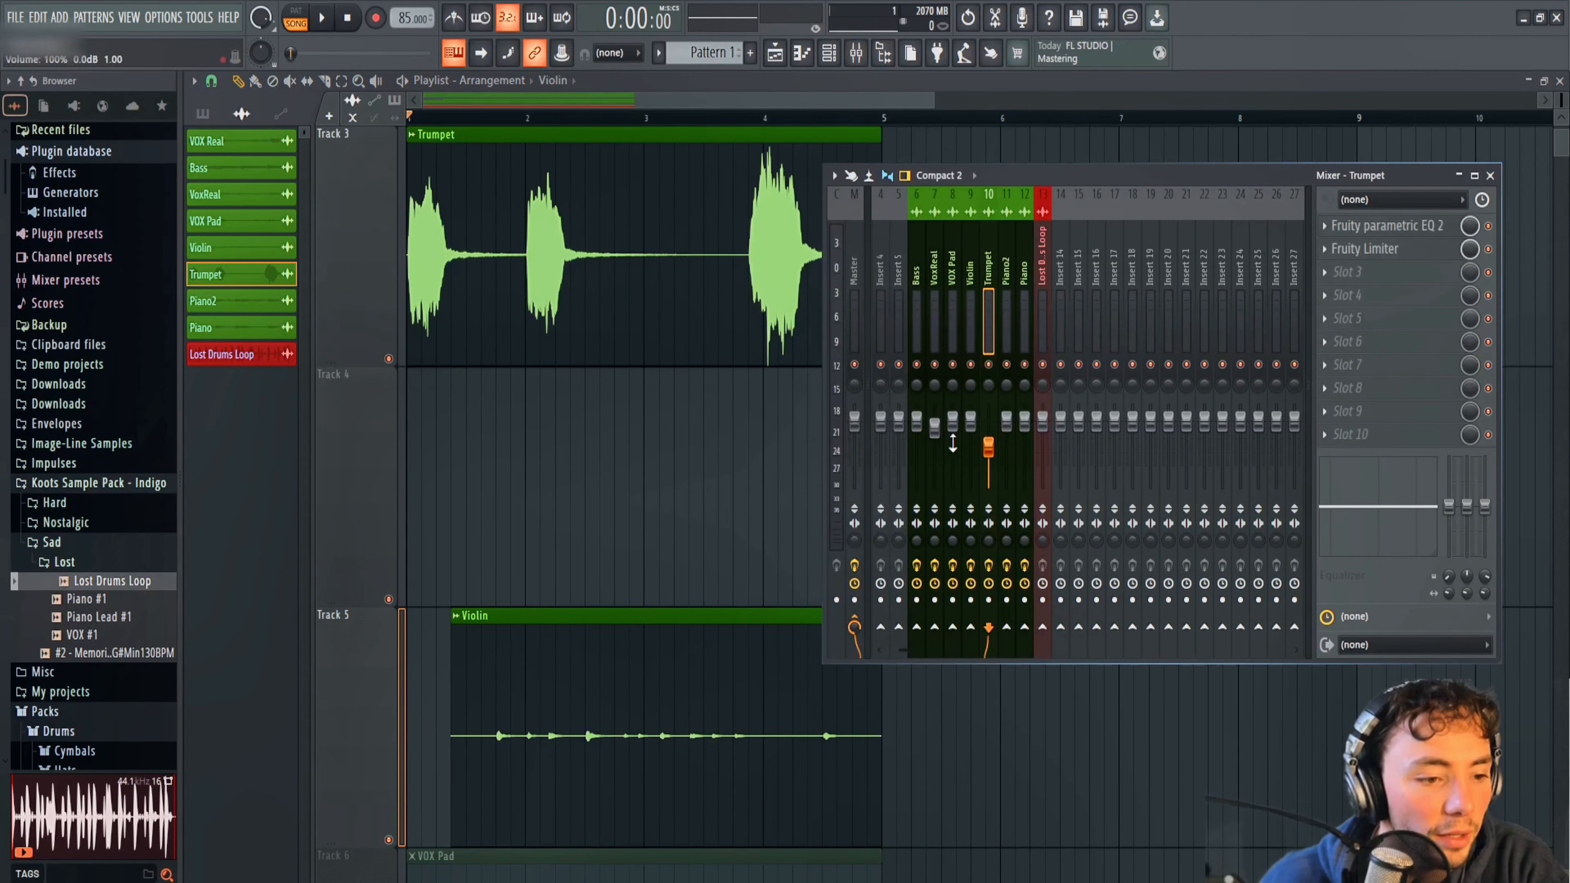
pyautogui.doubleClick(733, 761)
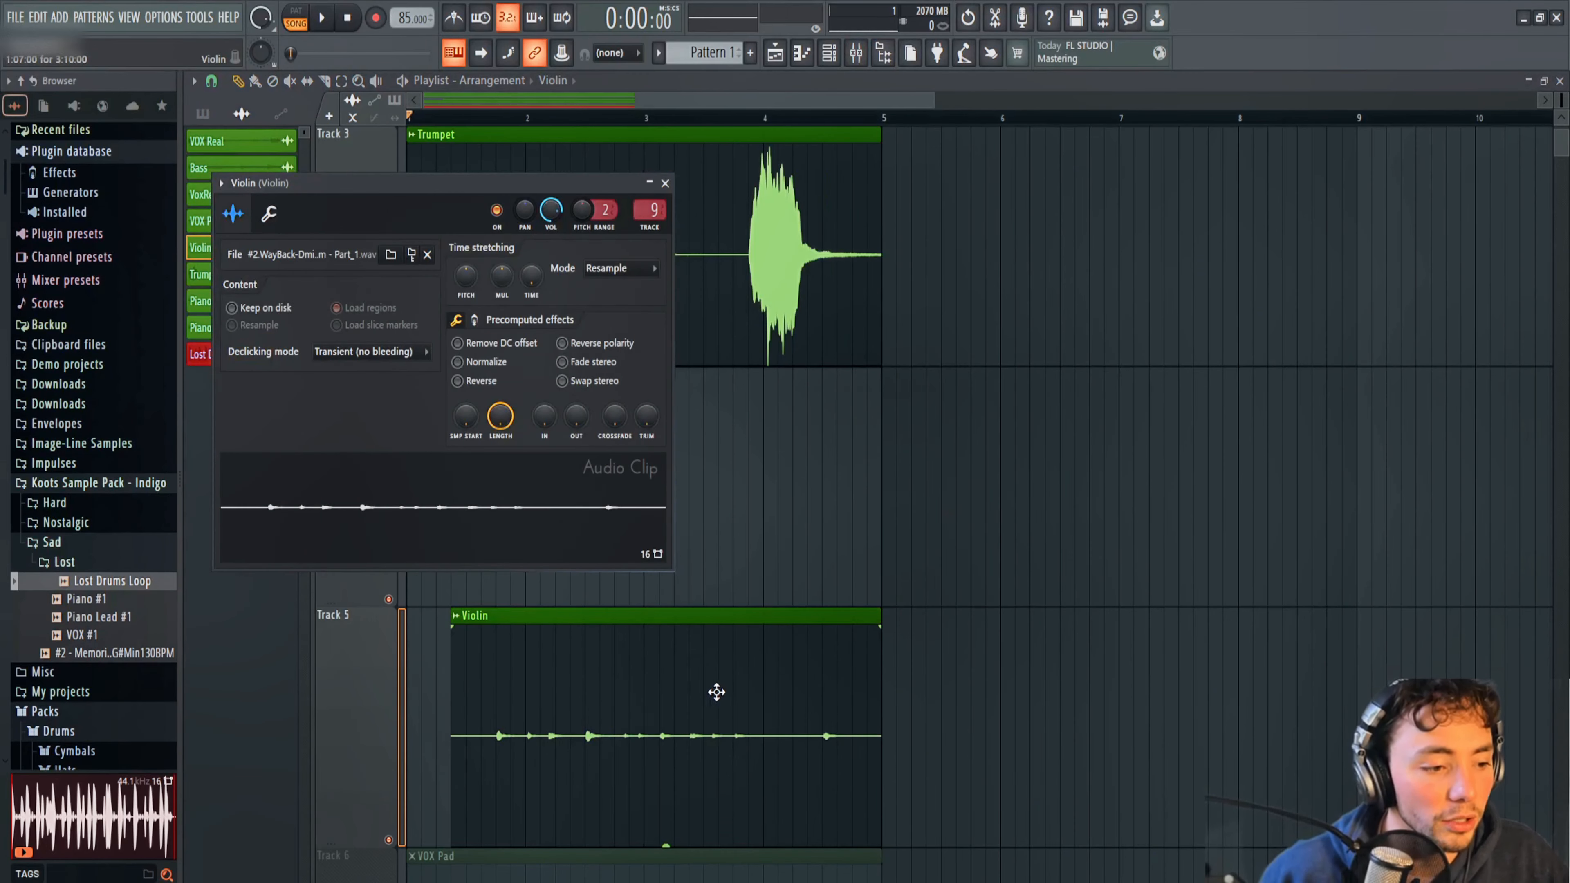
pyautogui.click(458, 362)
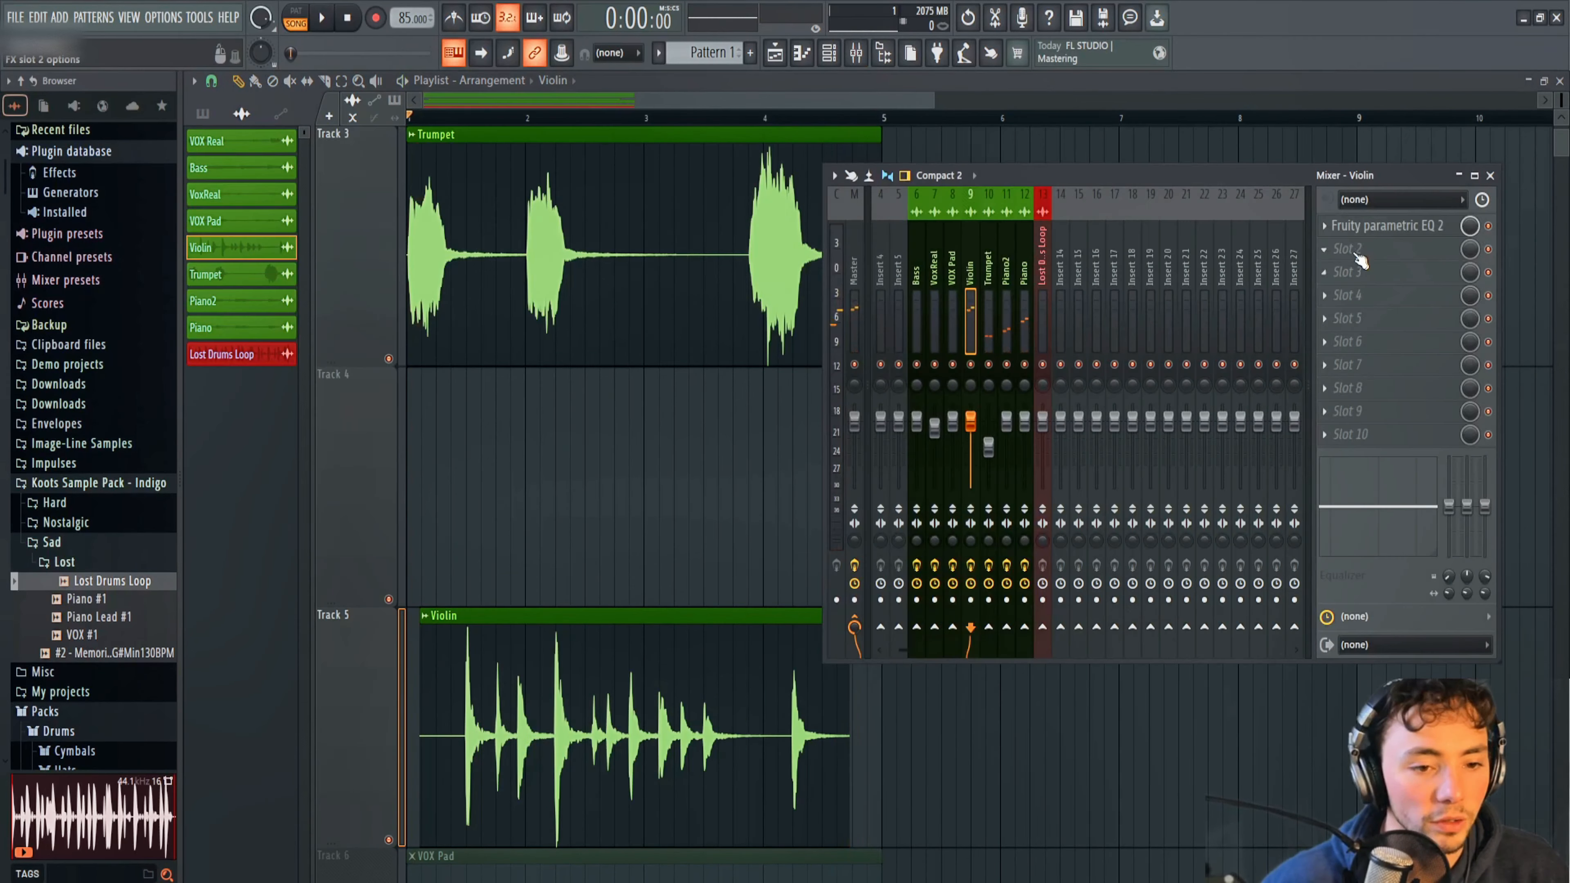
# Add Fruity Limiter to Violin's second mixer effect slot and start playback.
pyautogui.click(1327, 247)
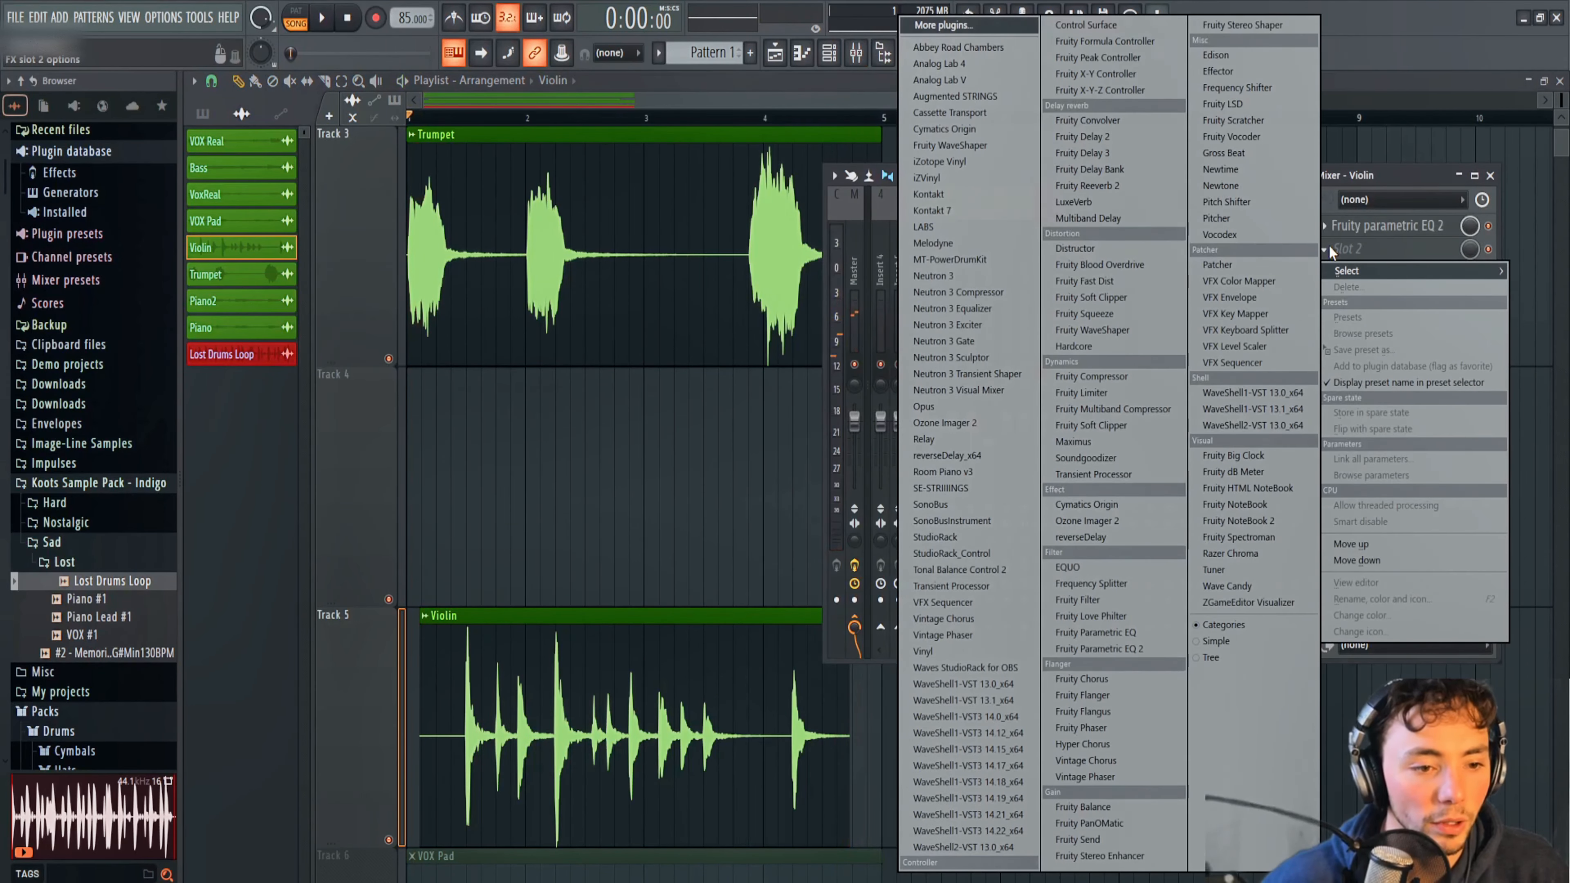
pyautogui.click(1140, 394)
pyautogui.press('space')
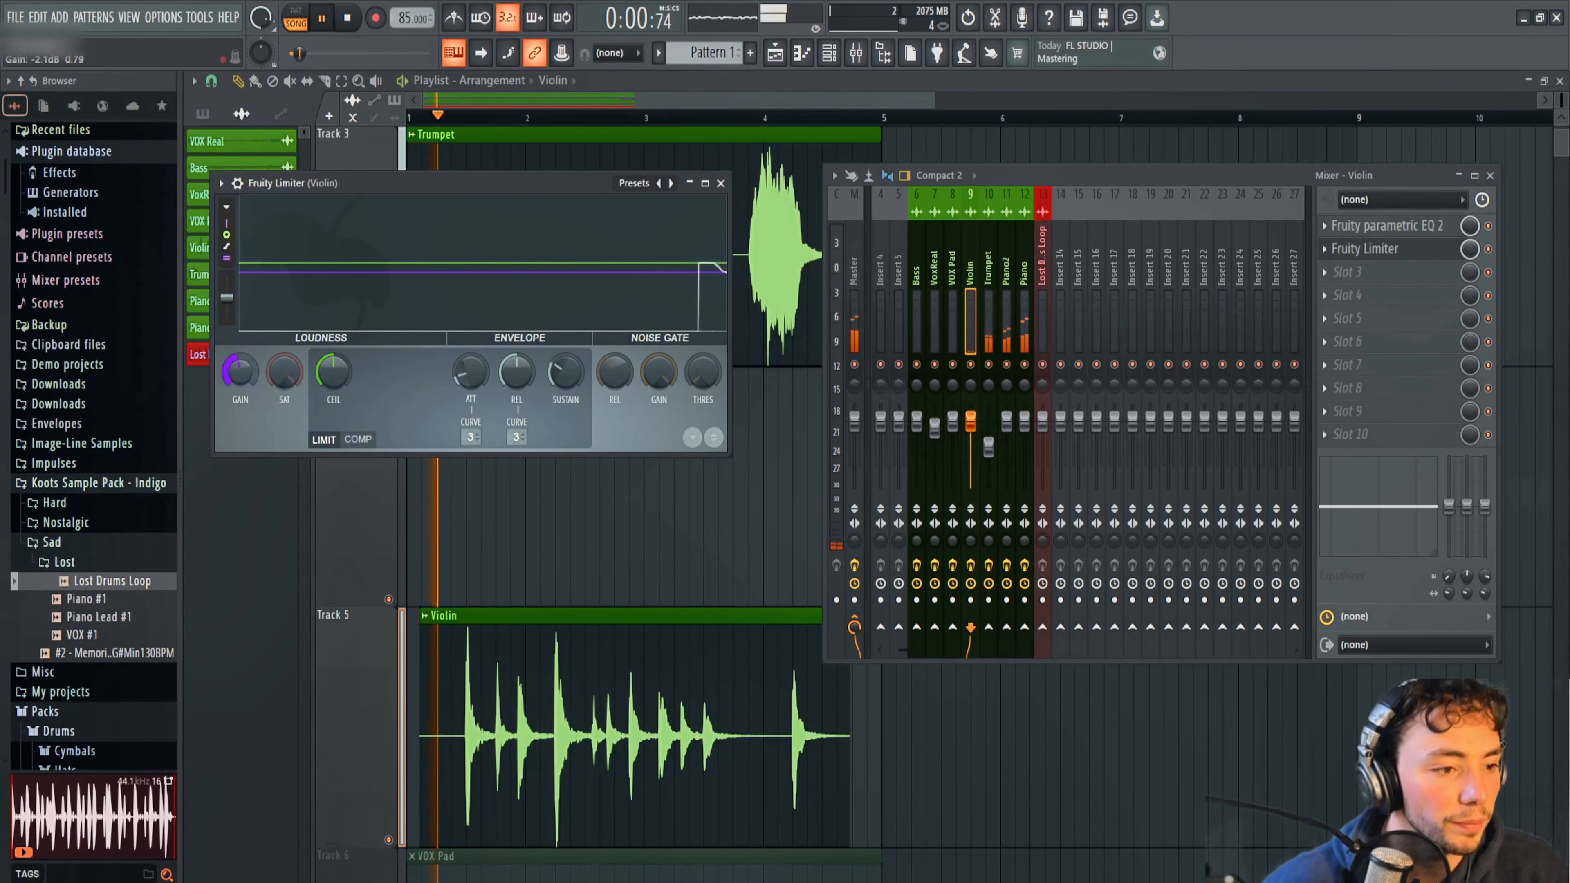
# Lower Violin's limiter gain to about -6.1 dB, switch to compression, lower the threshold and raise the ratio during playback.
pyautogui.moveTo(240, 373); pyautogui.dragTo(240, 393)
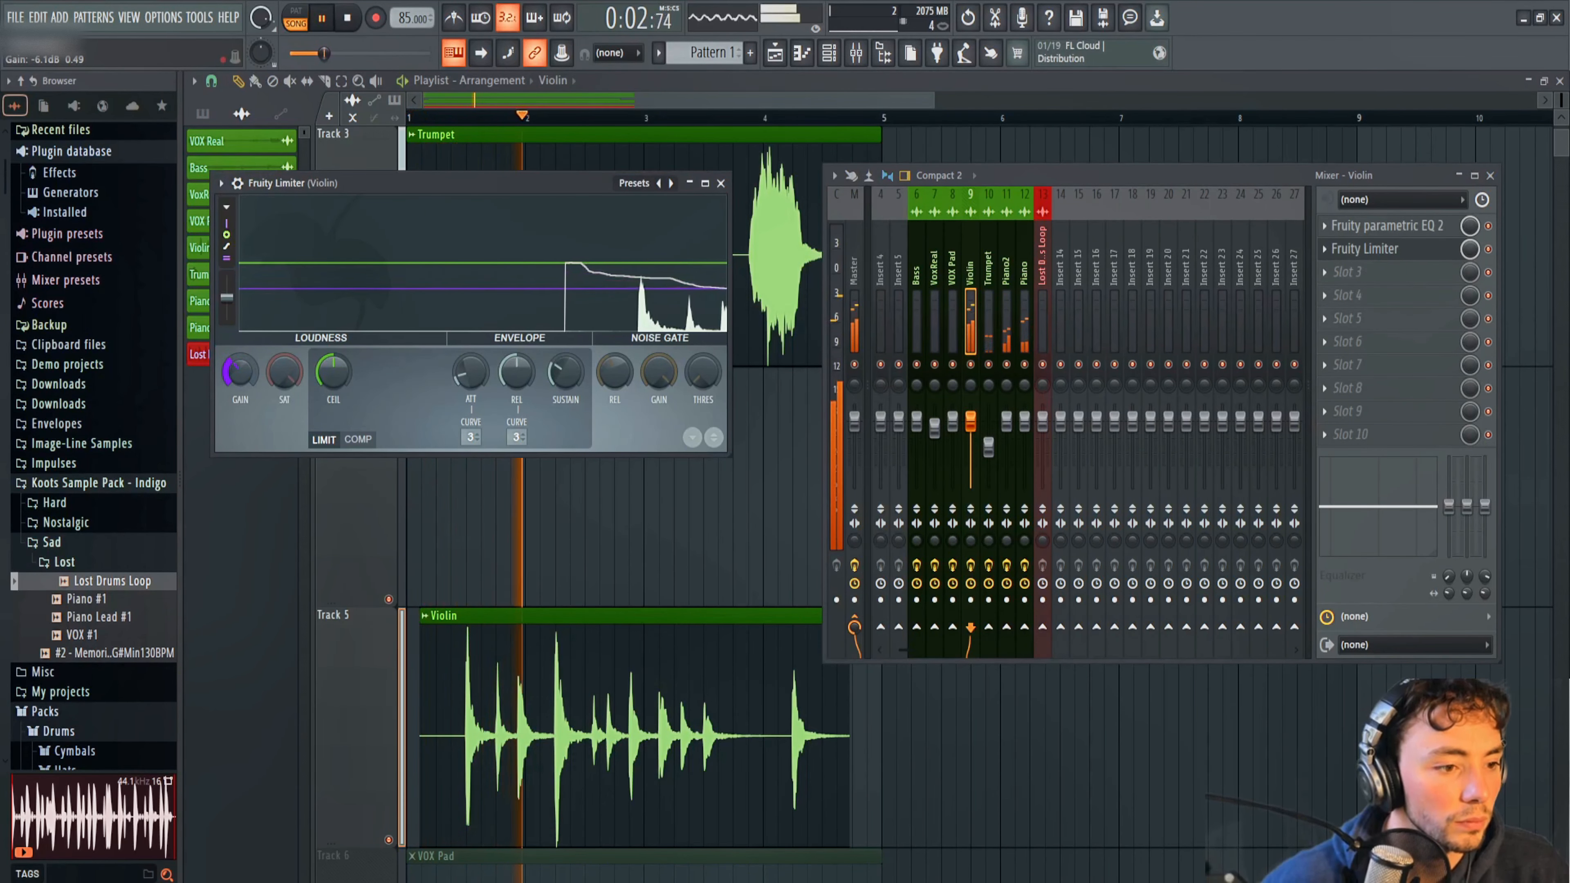
pyautogui.press('space')
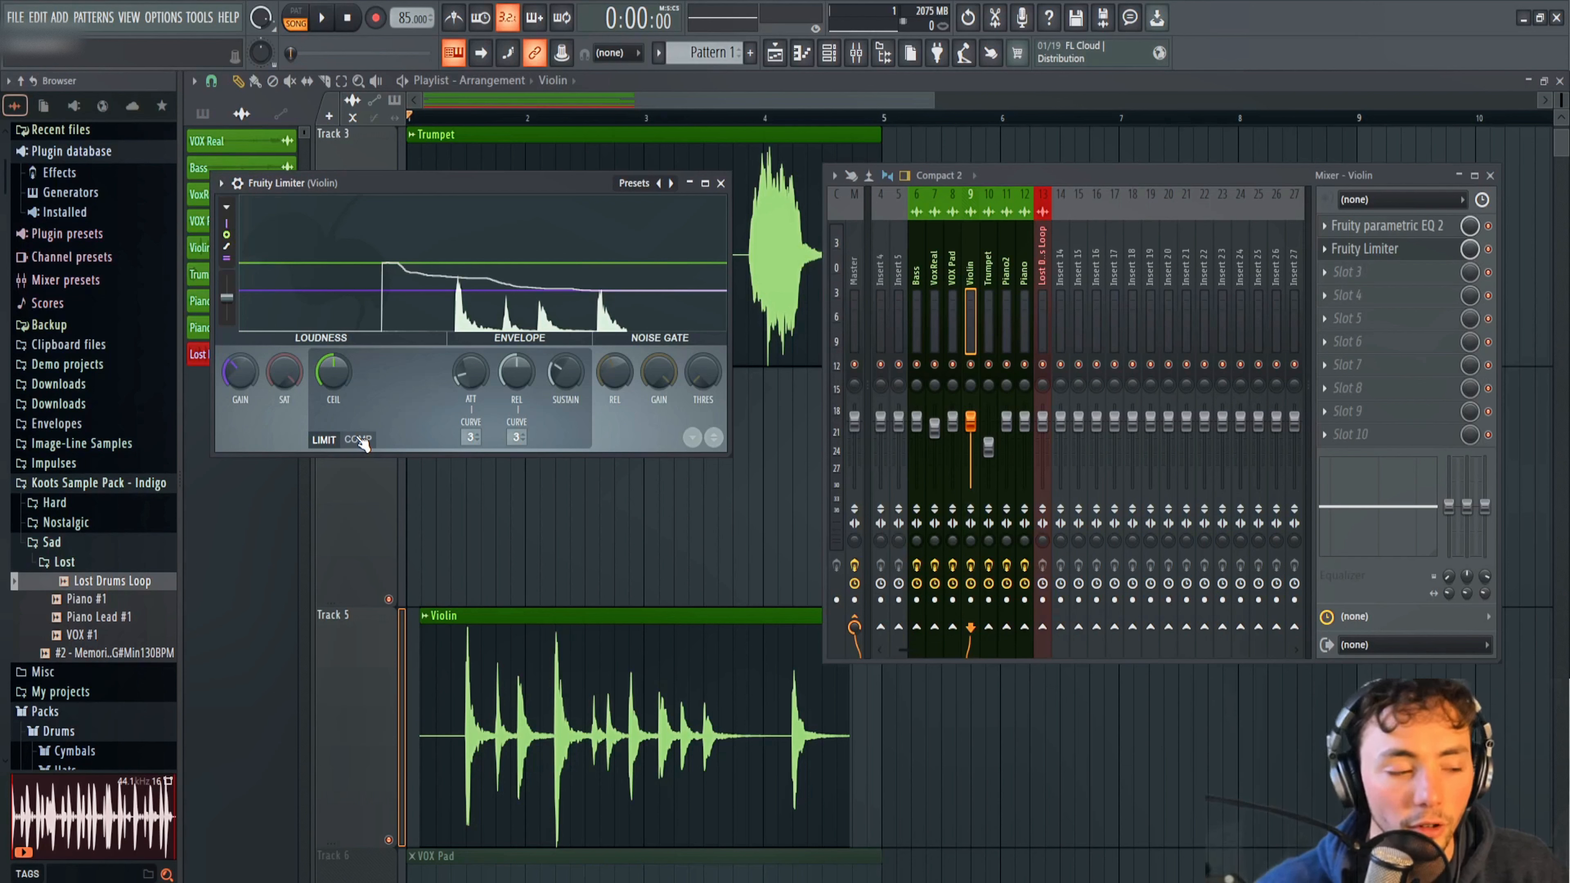
pyautogui.moveTo(338, 387); pyautogui.dragTo(338, 399)
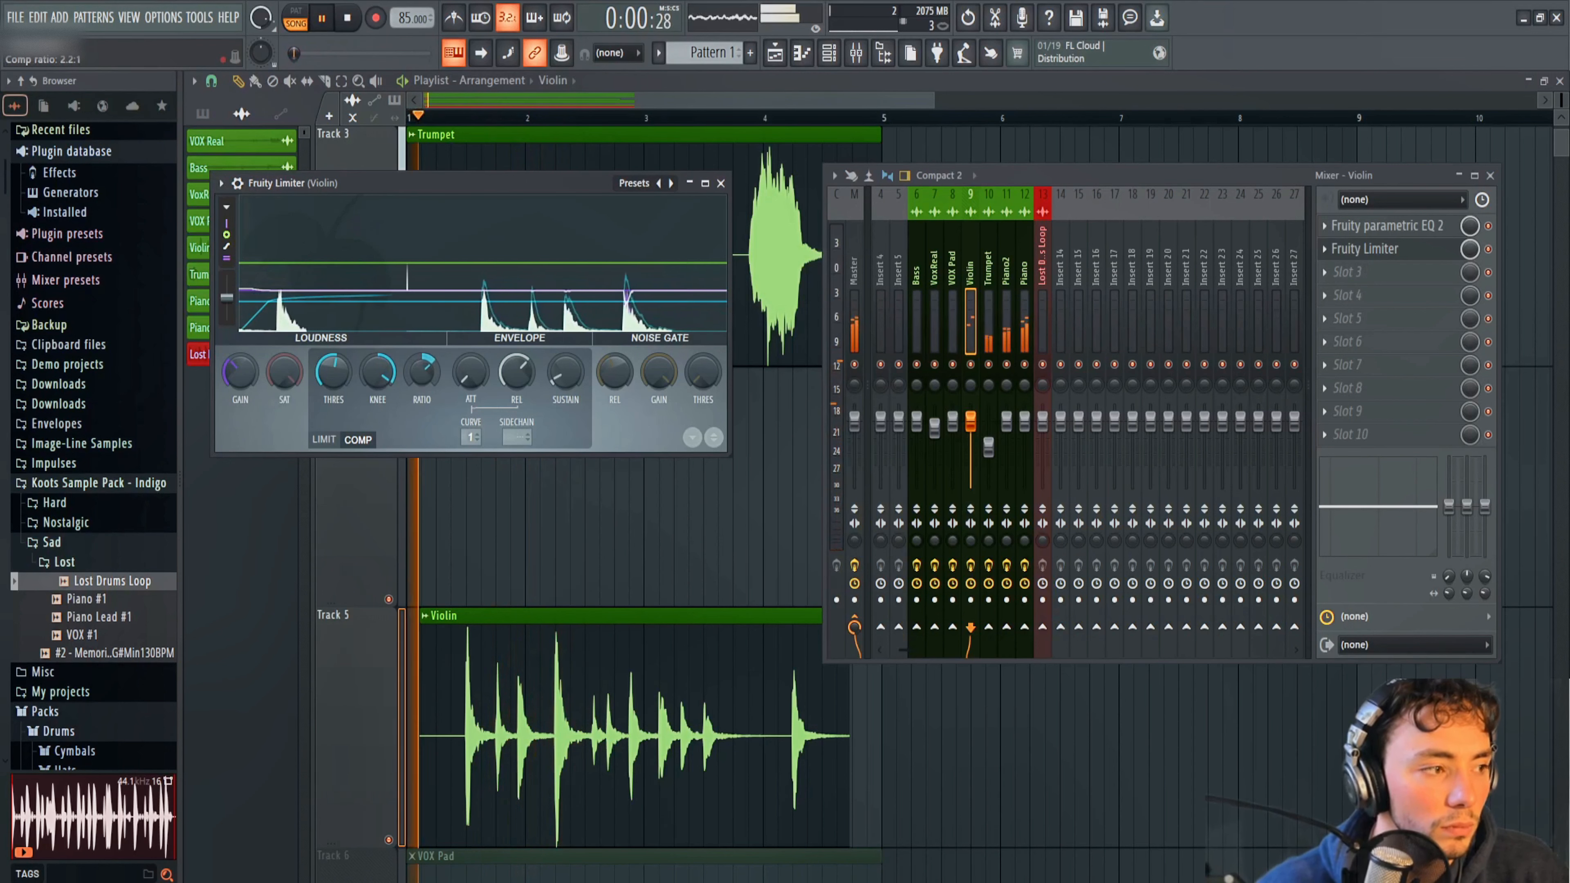
pyautogui.moveTo(422, 374); pyautogui.dragTo(422, 368)
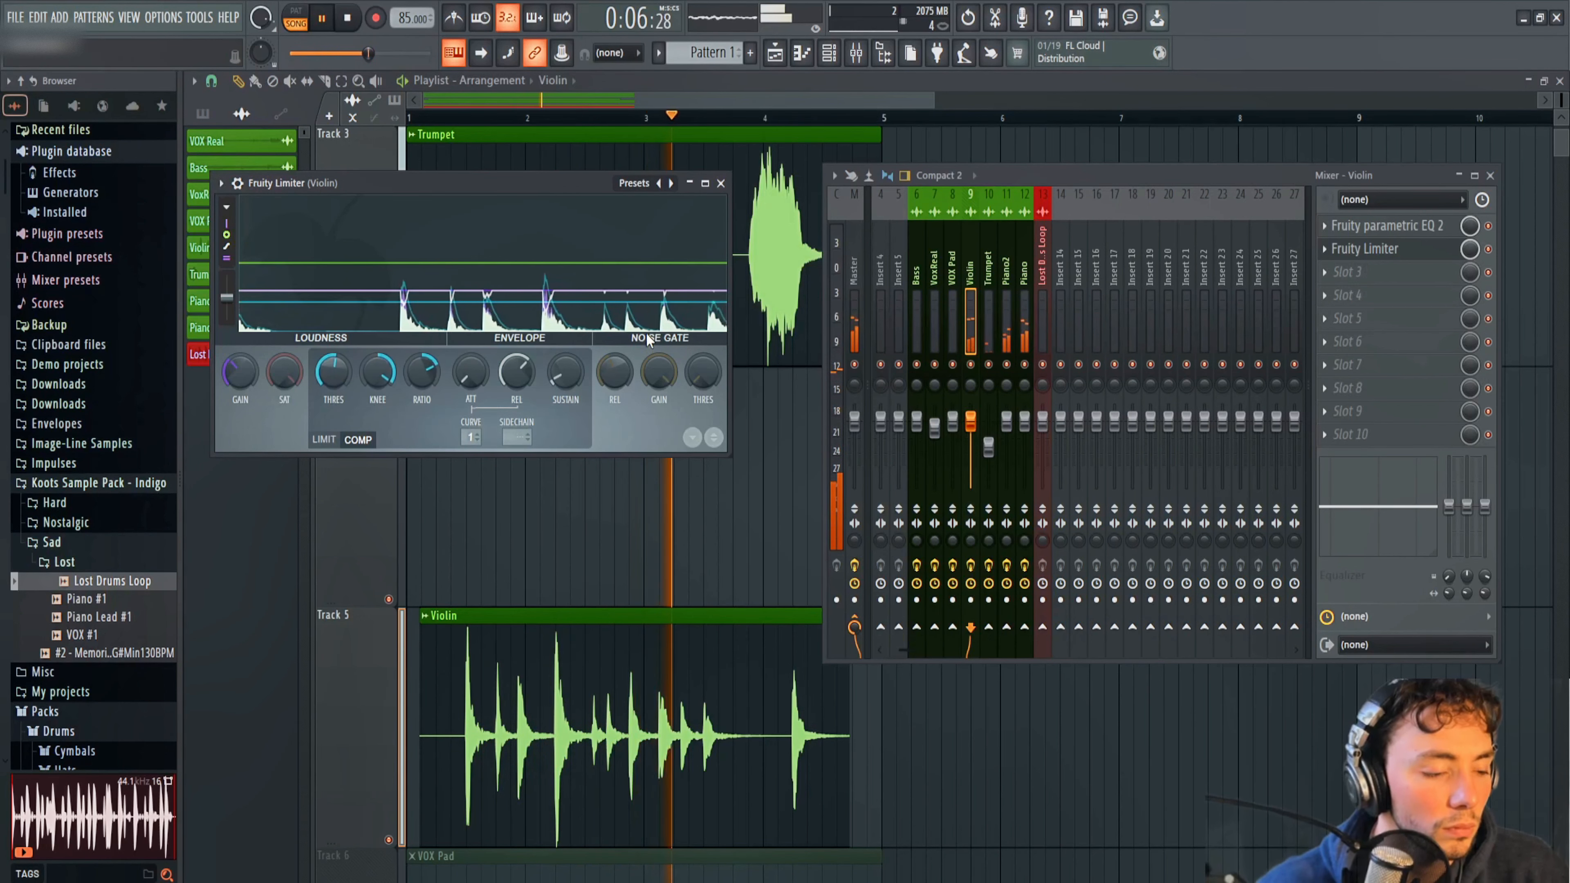
# Enlarge Violin's limiter display and refine the compression: threshold about -11.6 dB, adjusted knee, and release about 403 ms.
pyautogui.moveTo(333, 371); pyautogui.dragTo(333, 369)
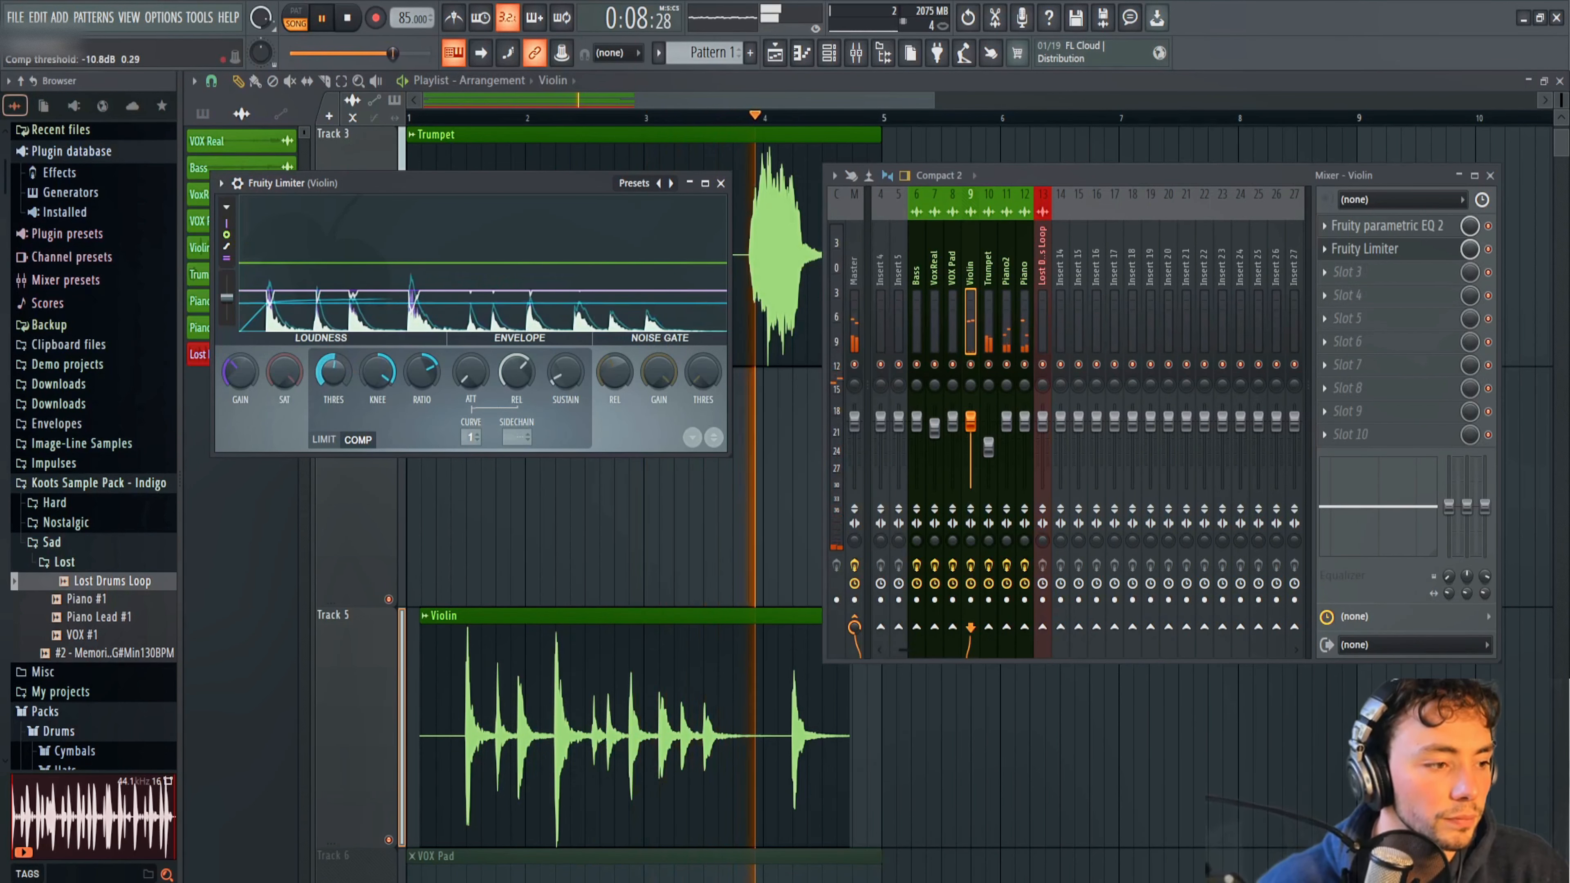
pyautogui.press('space')
pyautogui.press('space')
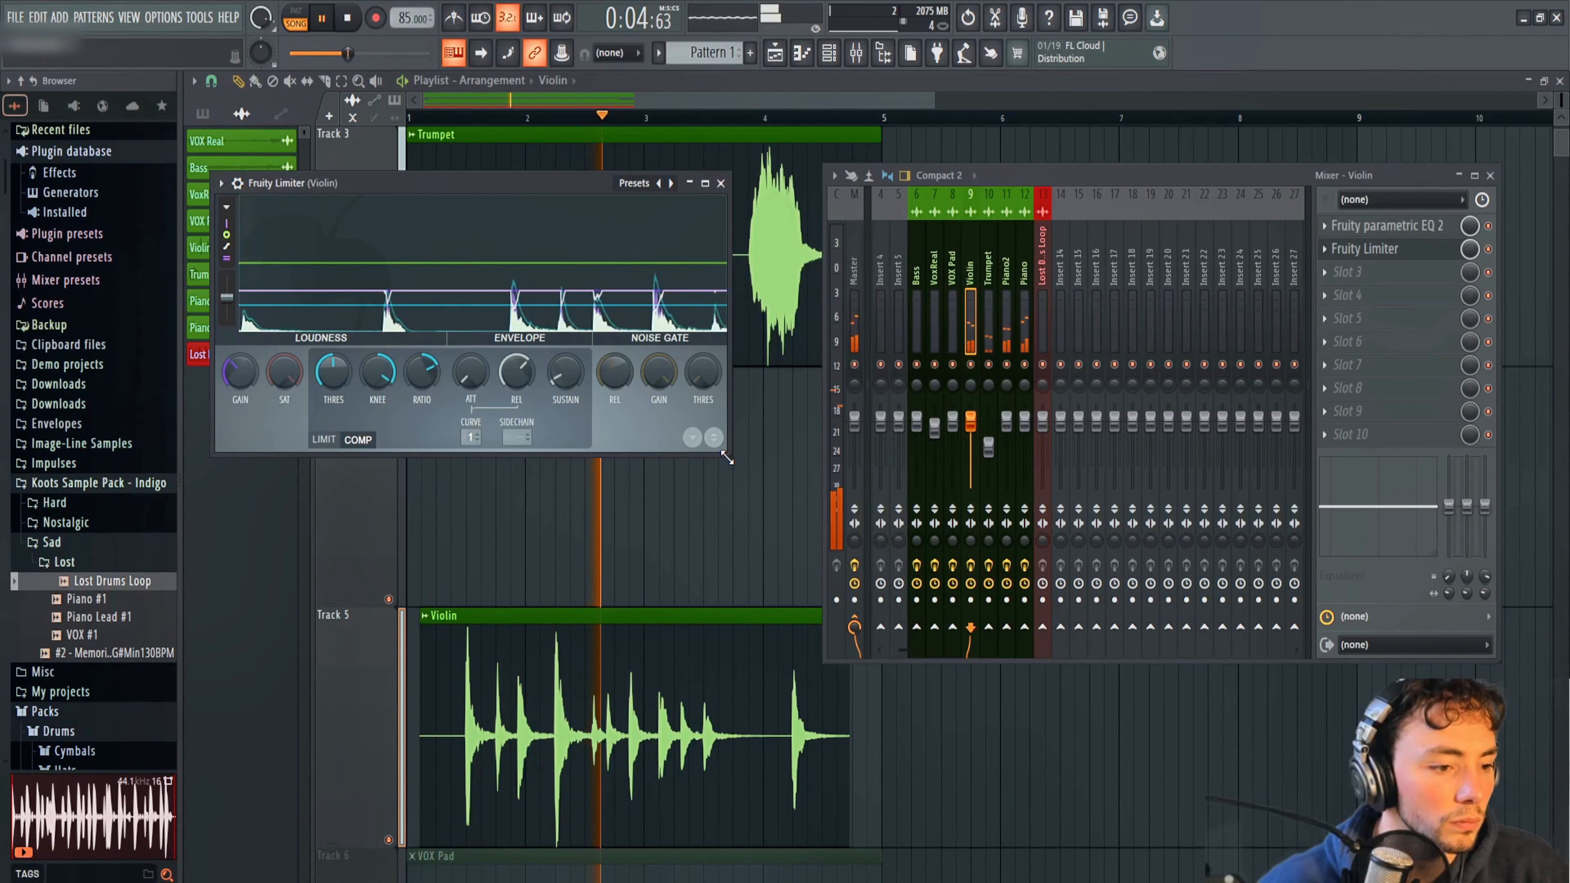
pyautogui.moveTo(727, 457); pyautogui.dragTo(1241, 826)
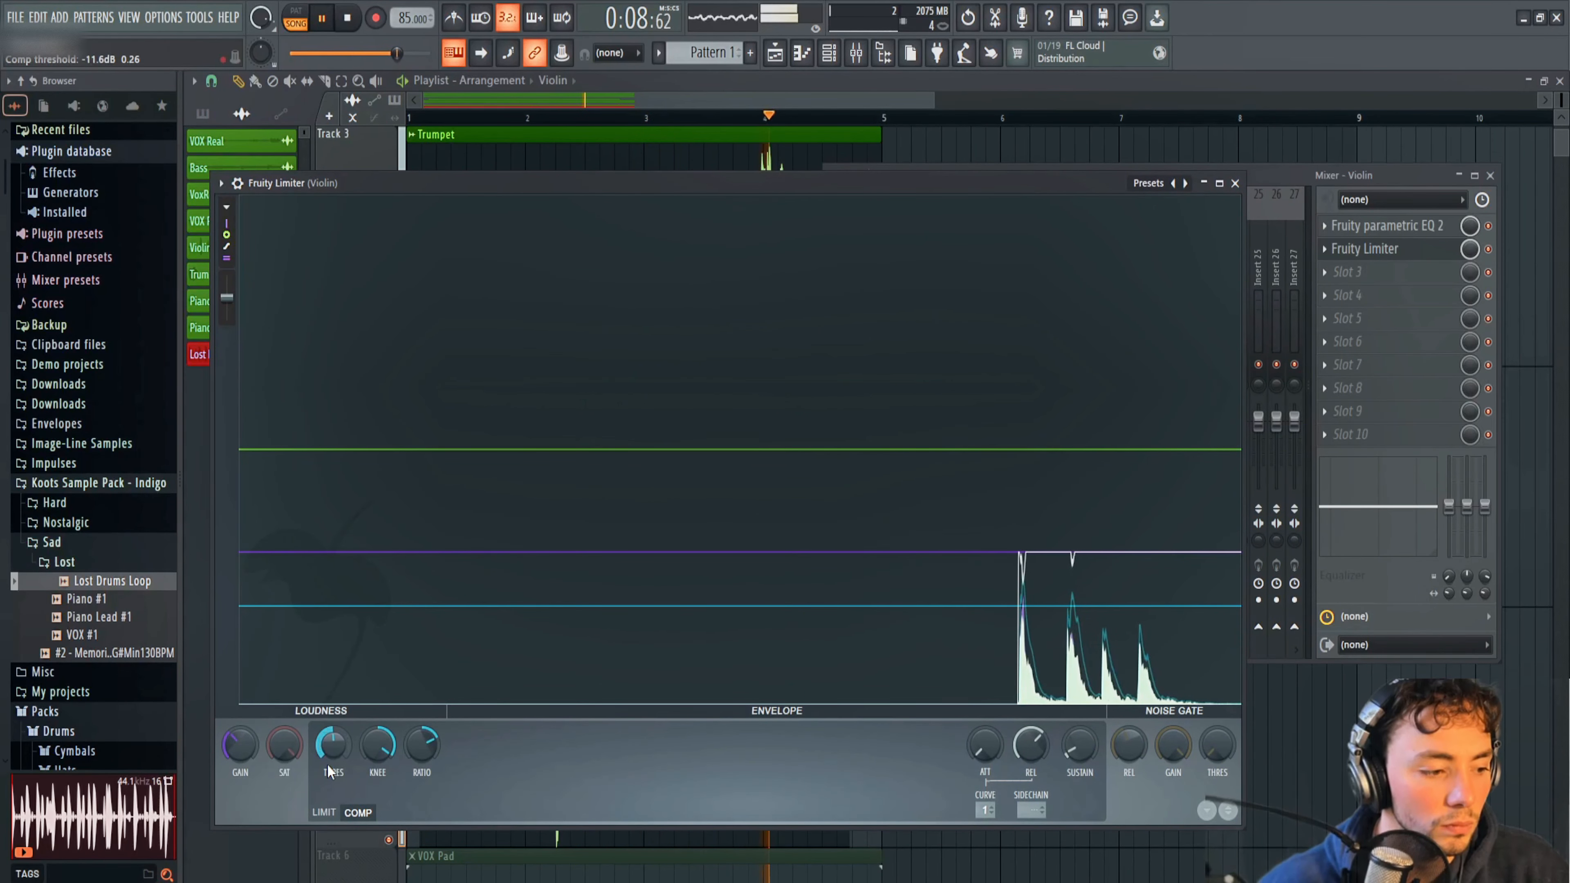
pyautogui.moveTo(383, 749); pyautogui.dragTo(383, 759)
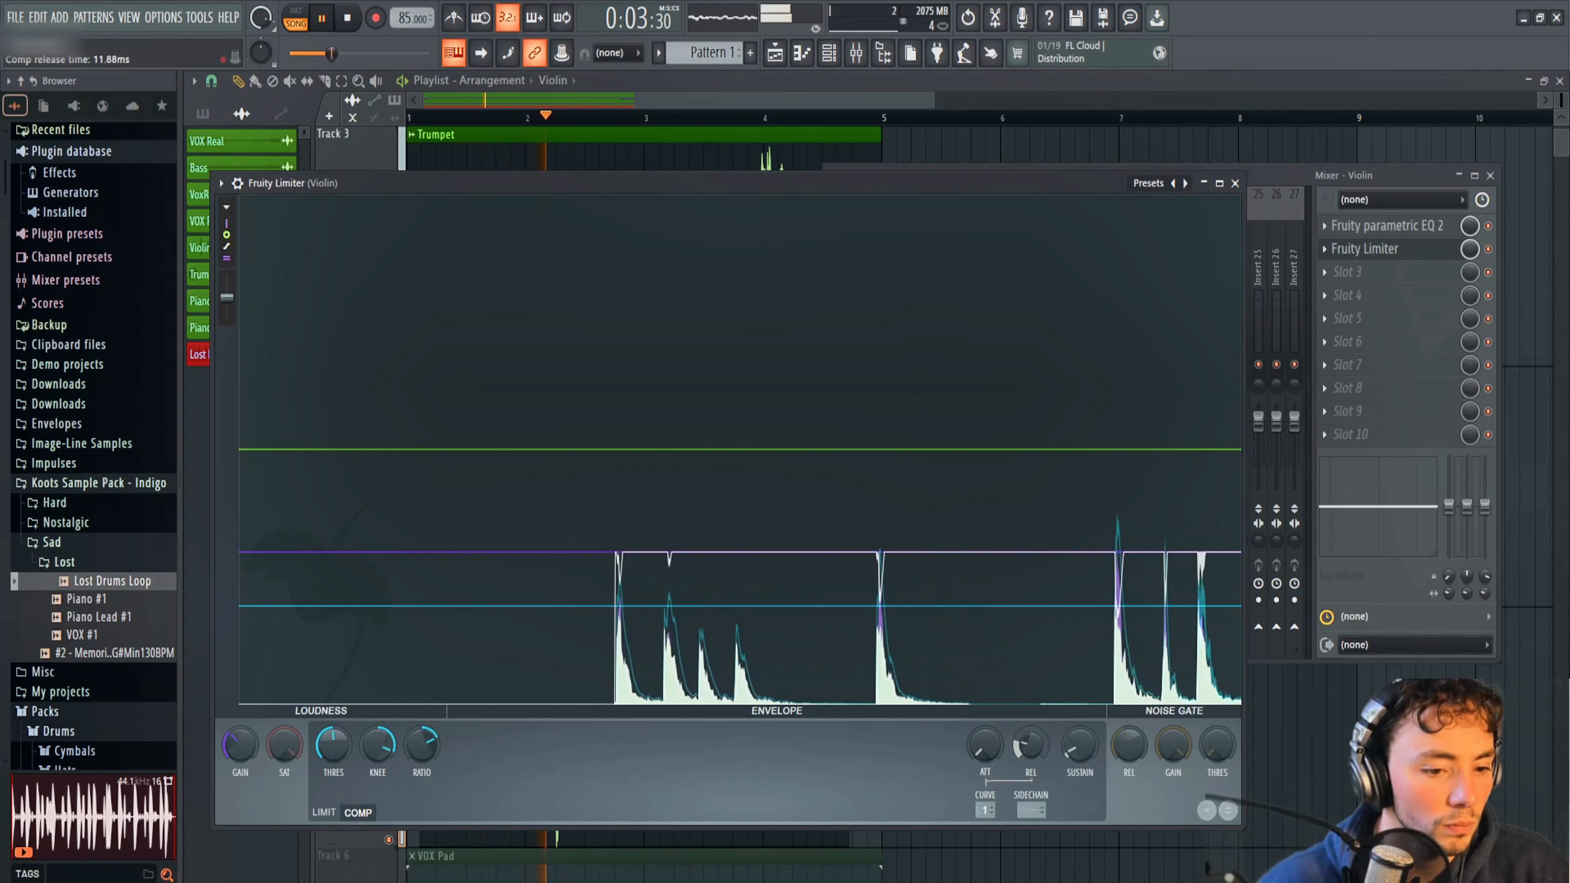
pyautogui.moveTo(1036, 751)
pyautogui.mouseDown()
pyautogui.moveTo(1036, 731)
pyautogui.moveTo(1037, 753)
pyautogui.mouseUp()
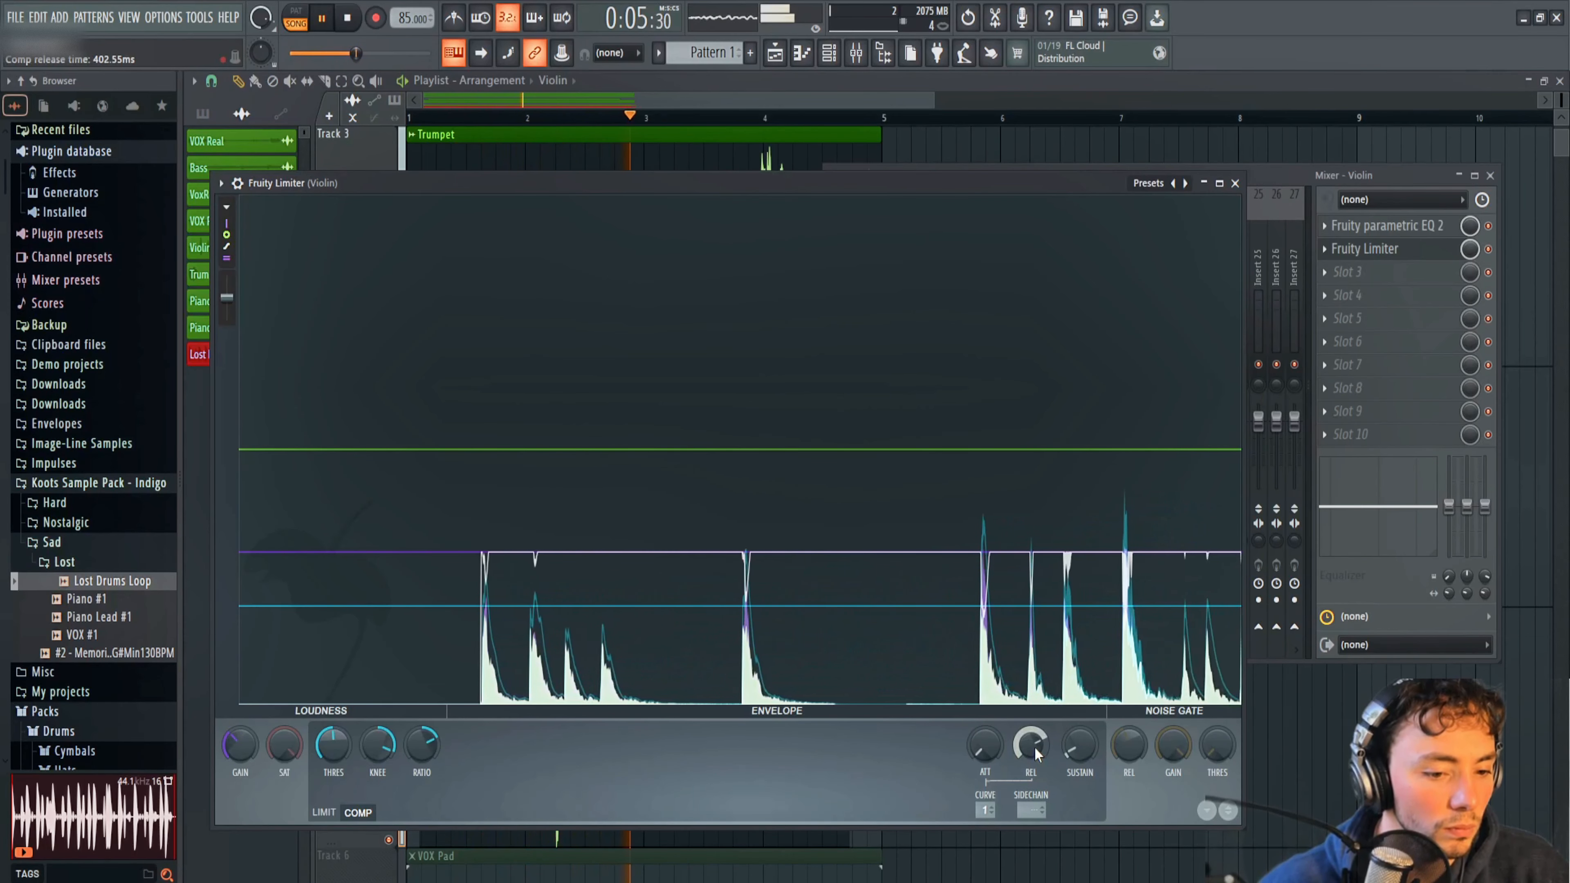
# Close Violin's limiter and the mixer, and stop playback.
pyautogui.click(1292, 180)
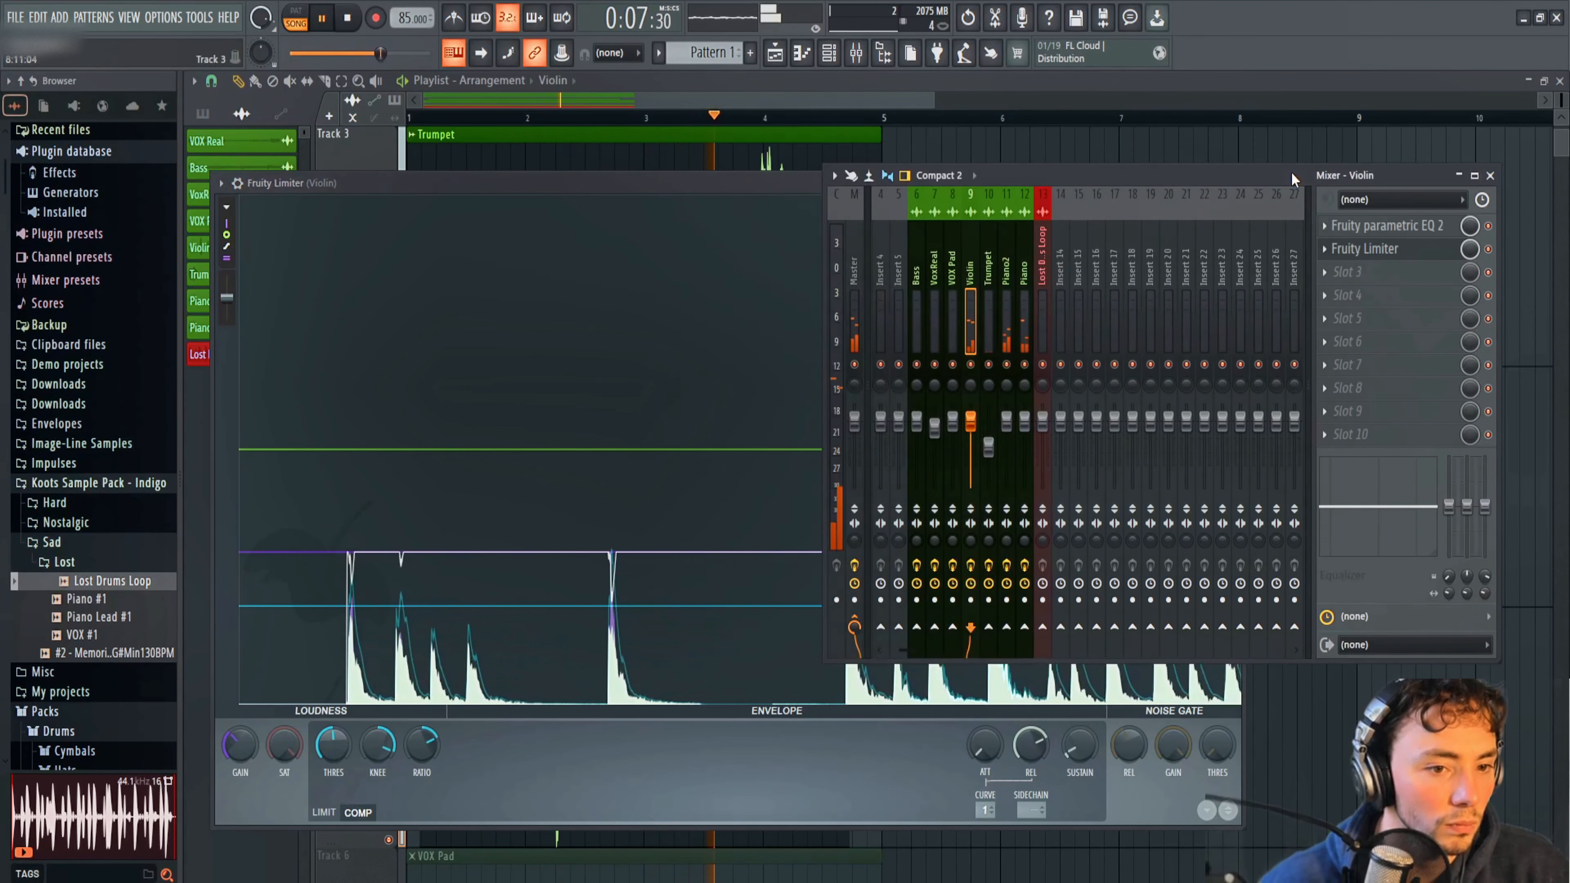
pyautogui.click(1490, 176)
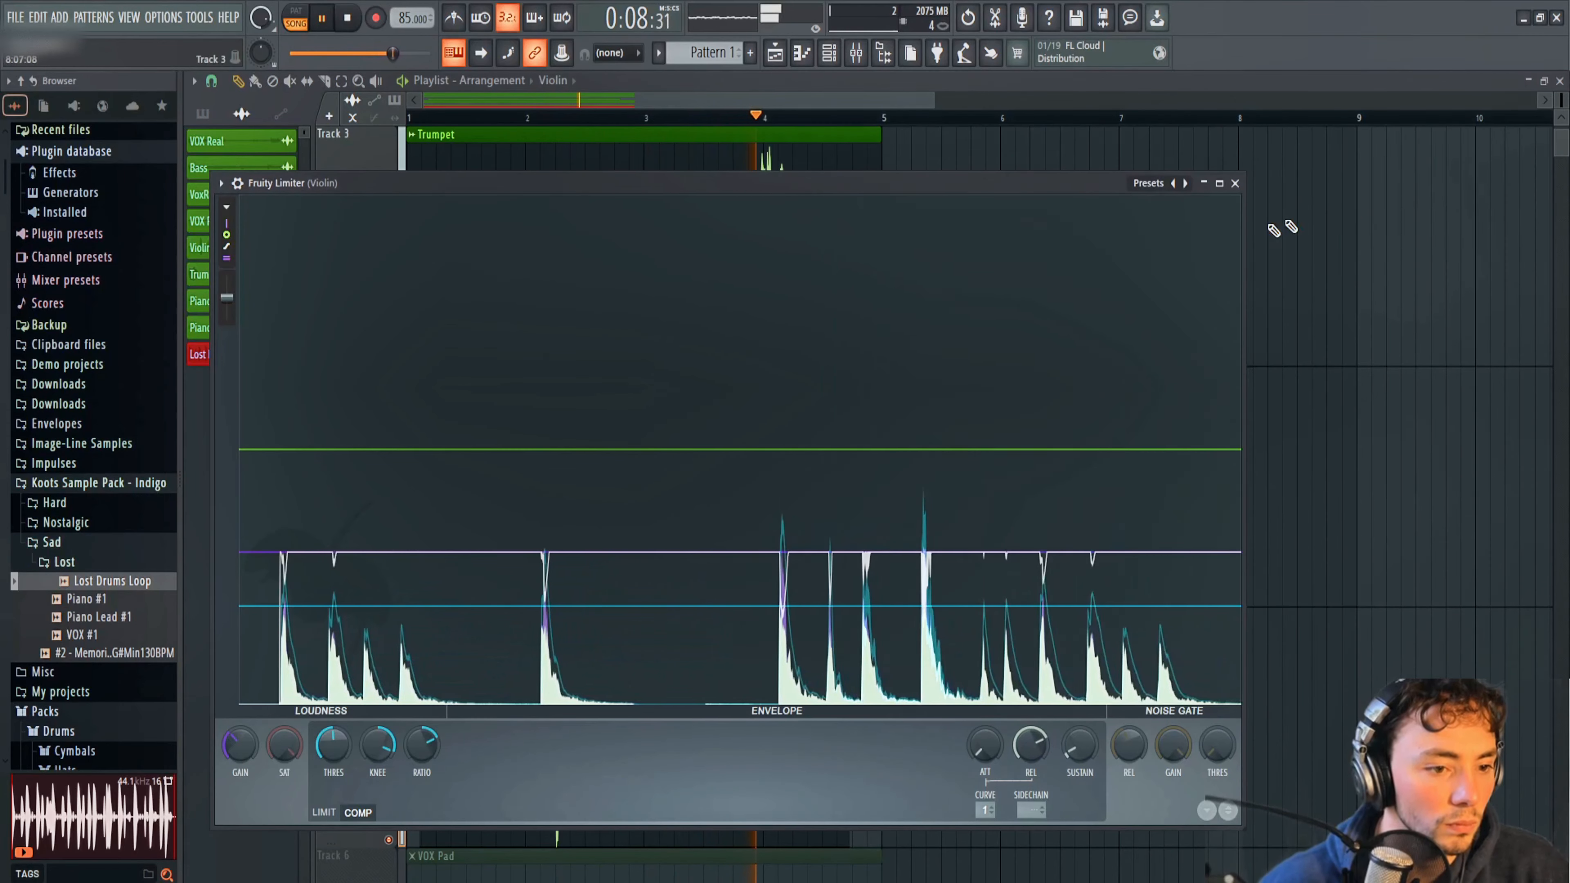
pyautogui.click(1237, 183)
pyautogui.press('F9')
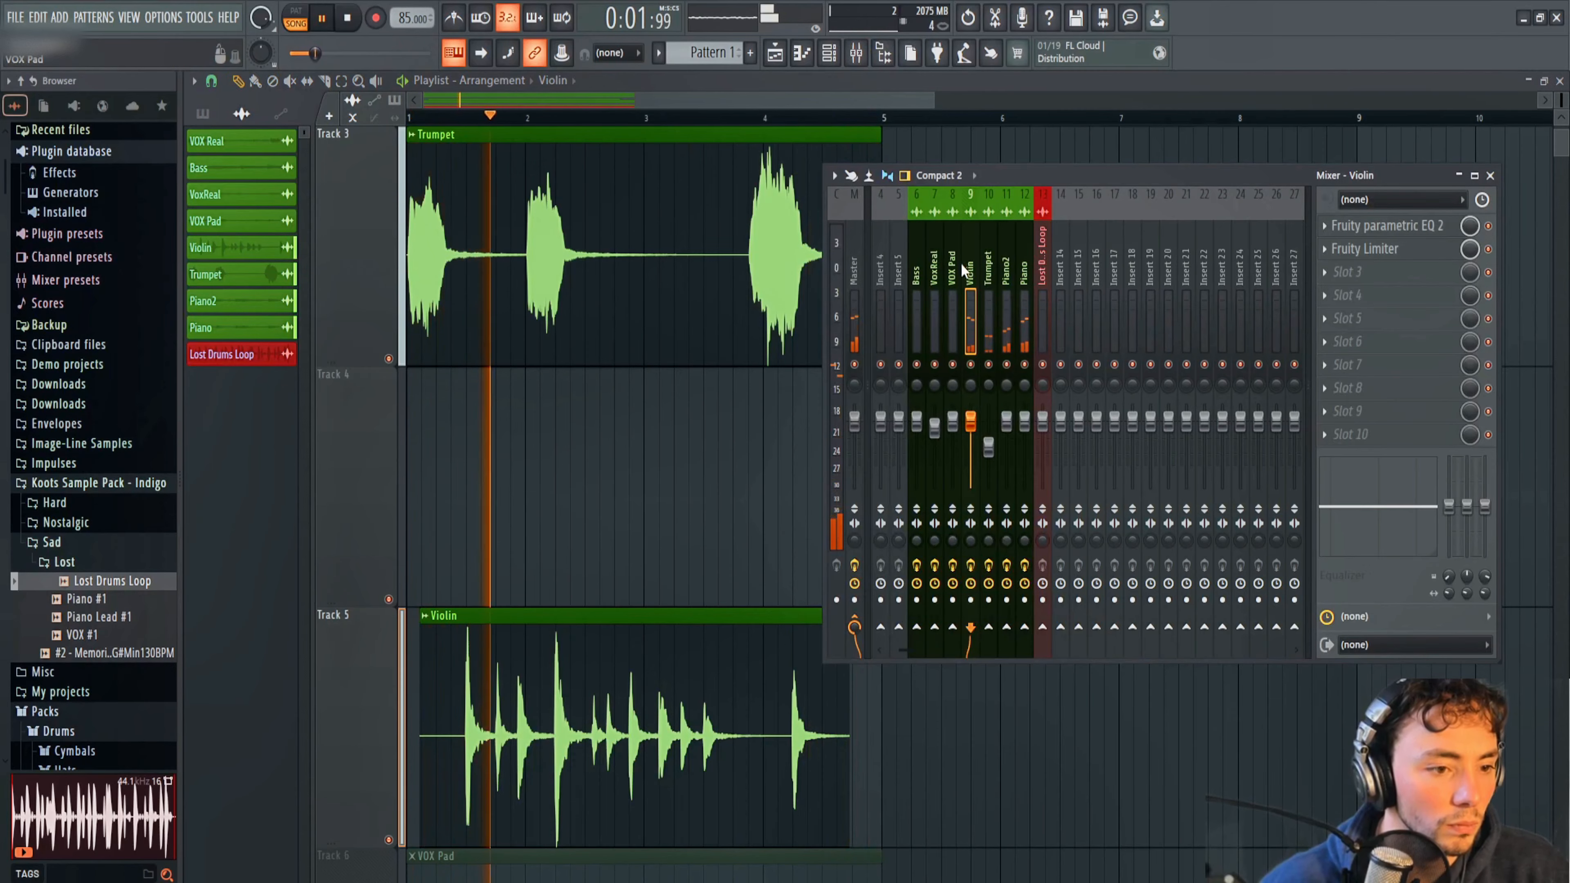
pyautogui.press('space')
pyautogui.click(129, 18)
pyautogui.press('F9')
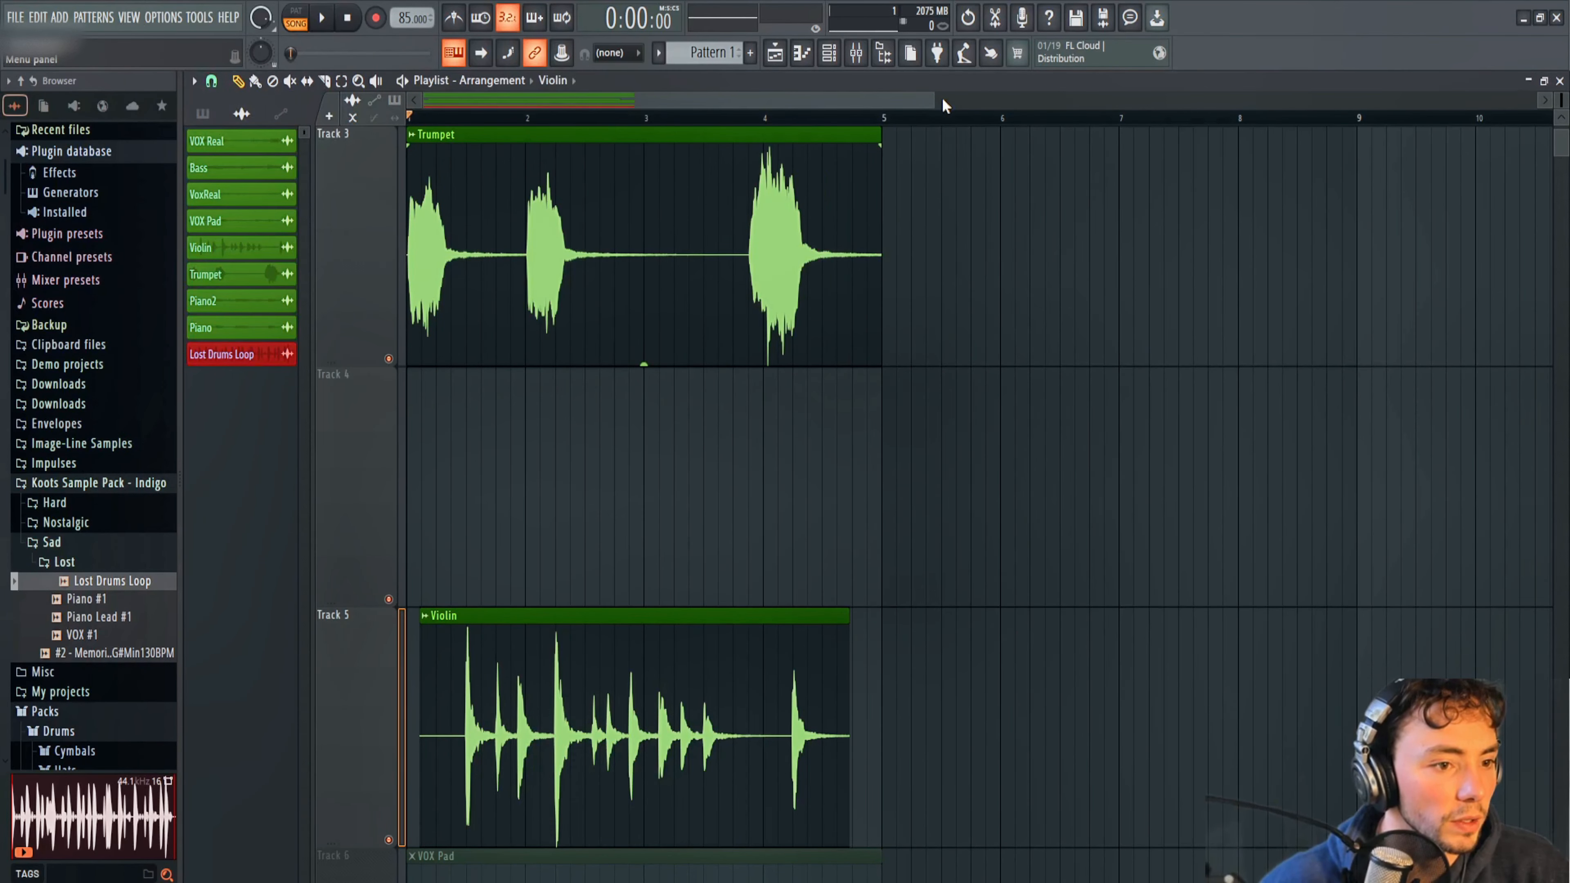
# Restart playback and check the Trumpet and Violin audio clip settings.
pyautogui.moveTo(934, 101); pyautogui.dragTo(1238, 115)
pyautogui.press('space')
pyautogui.doubleClick(643, 217)
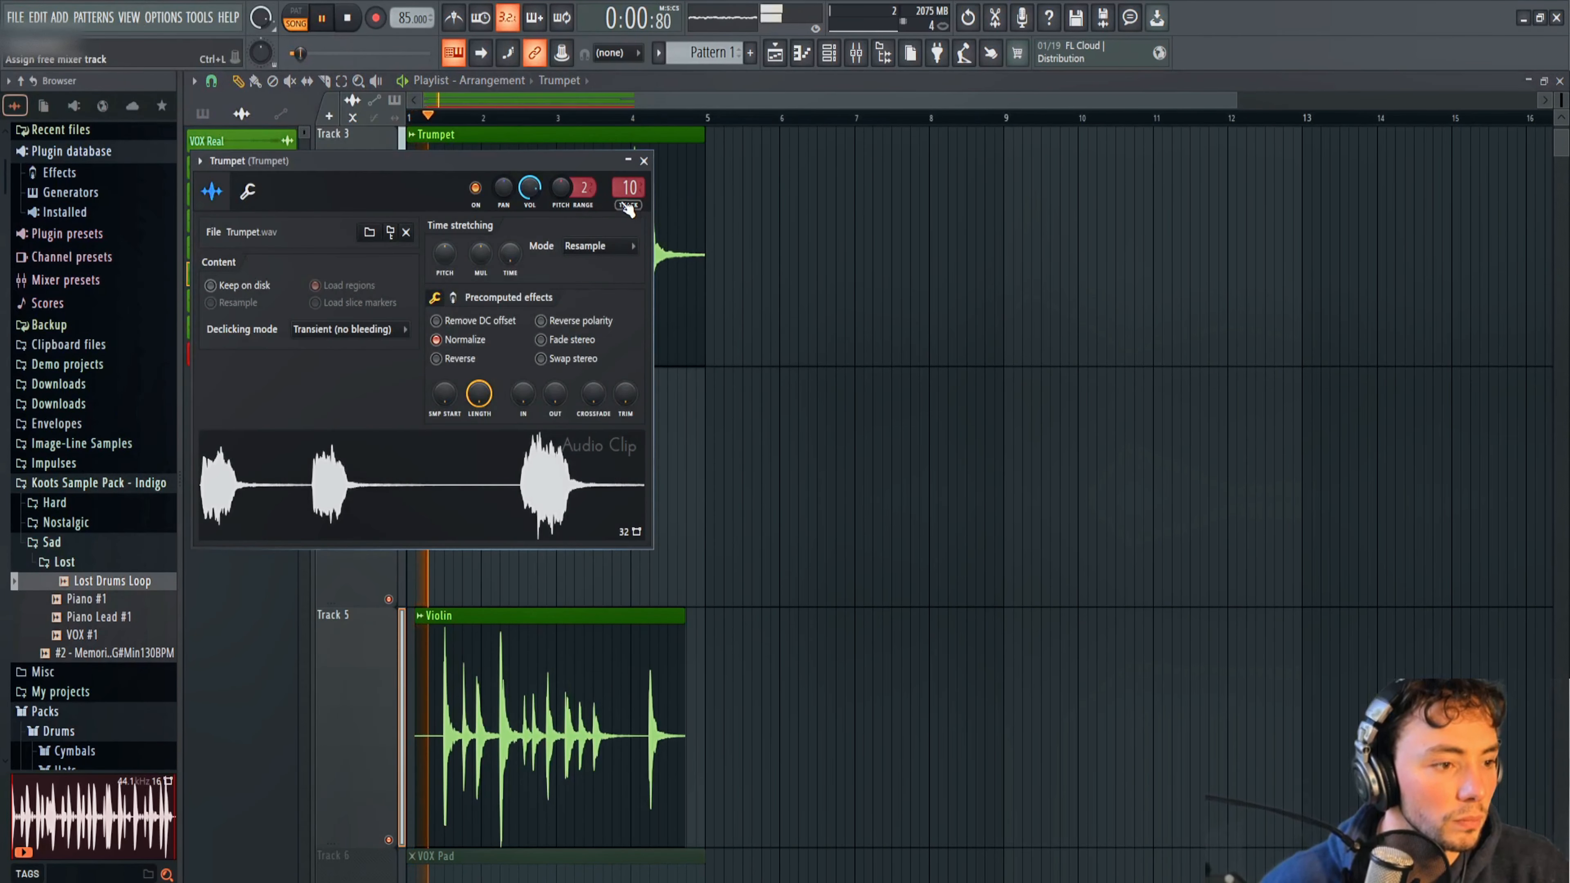
pyautogui.click(643, 161)
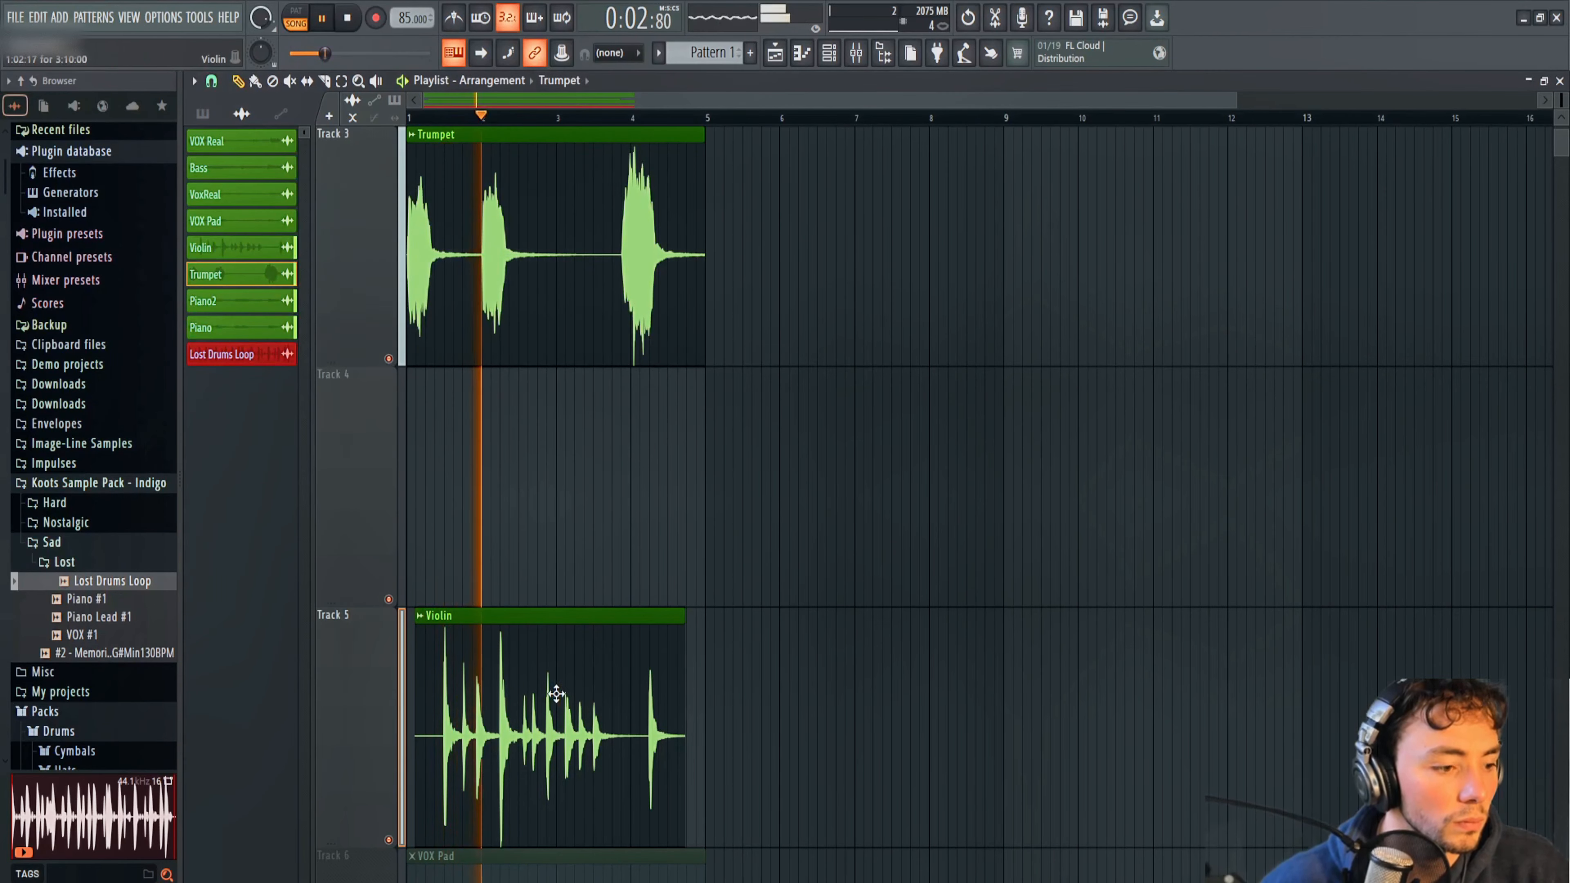
pyautogui.doubleClick(553, 689)
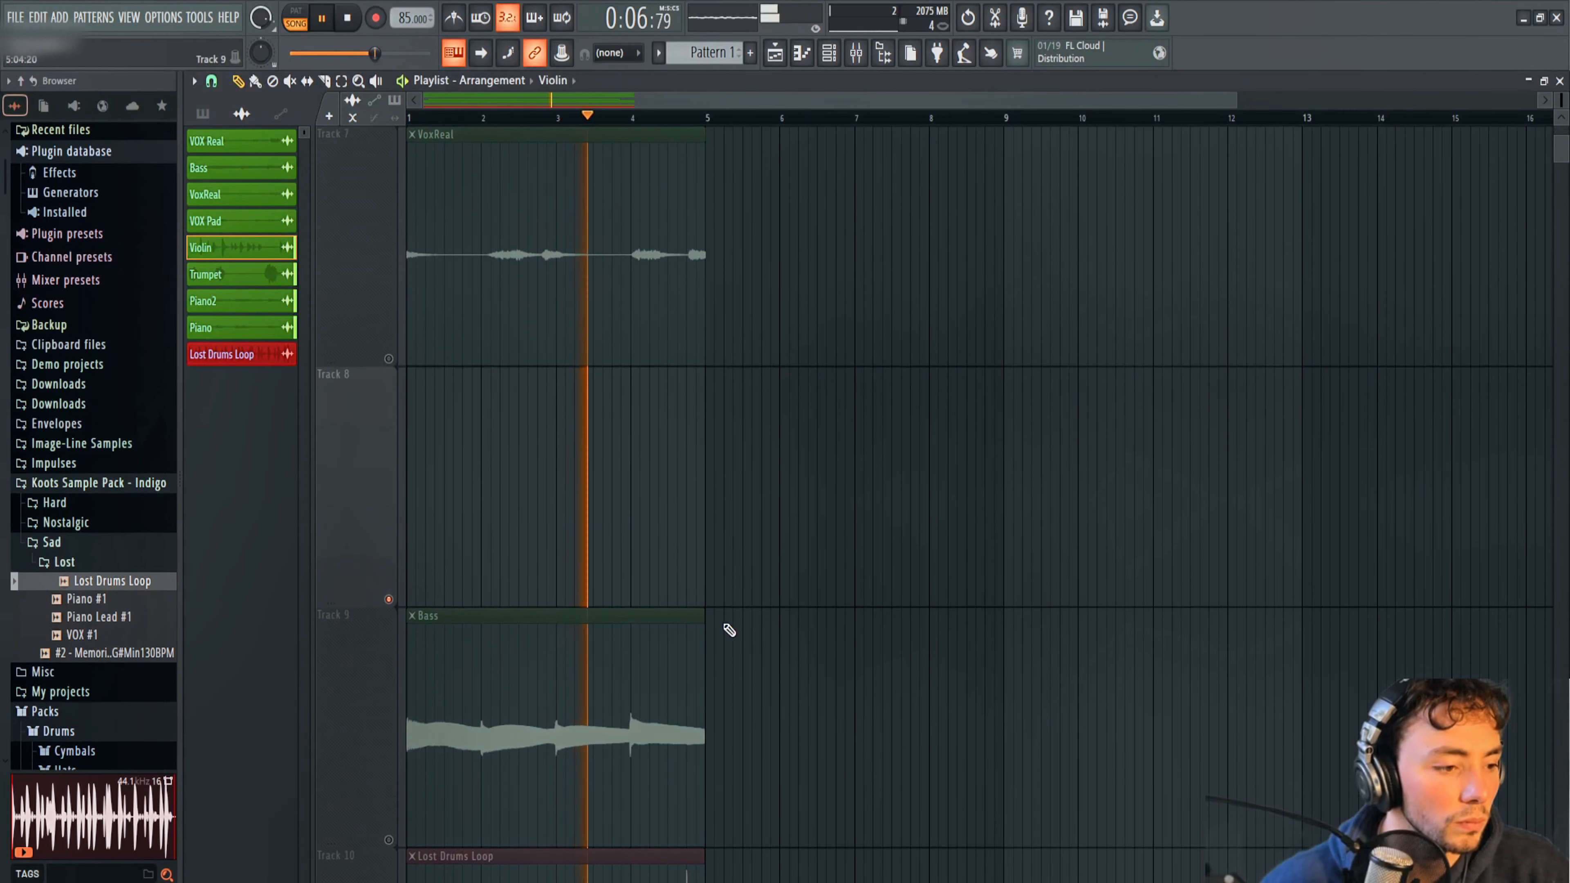
# Unmute VOX Pad on Track 6 and open its assigned mixer track from the clip settings.
pyautogui.scroll(-2, 425, 634)
pyautogui.click(388, 599)
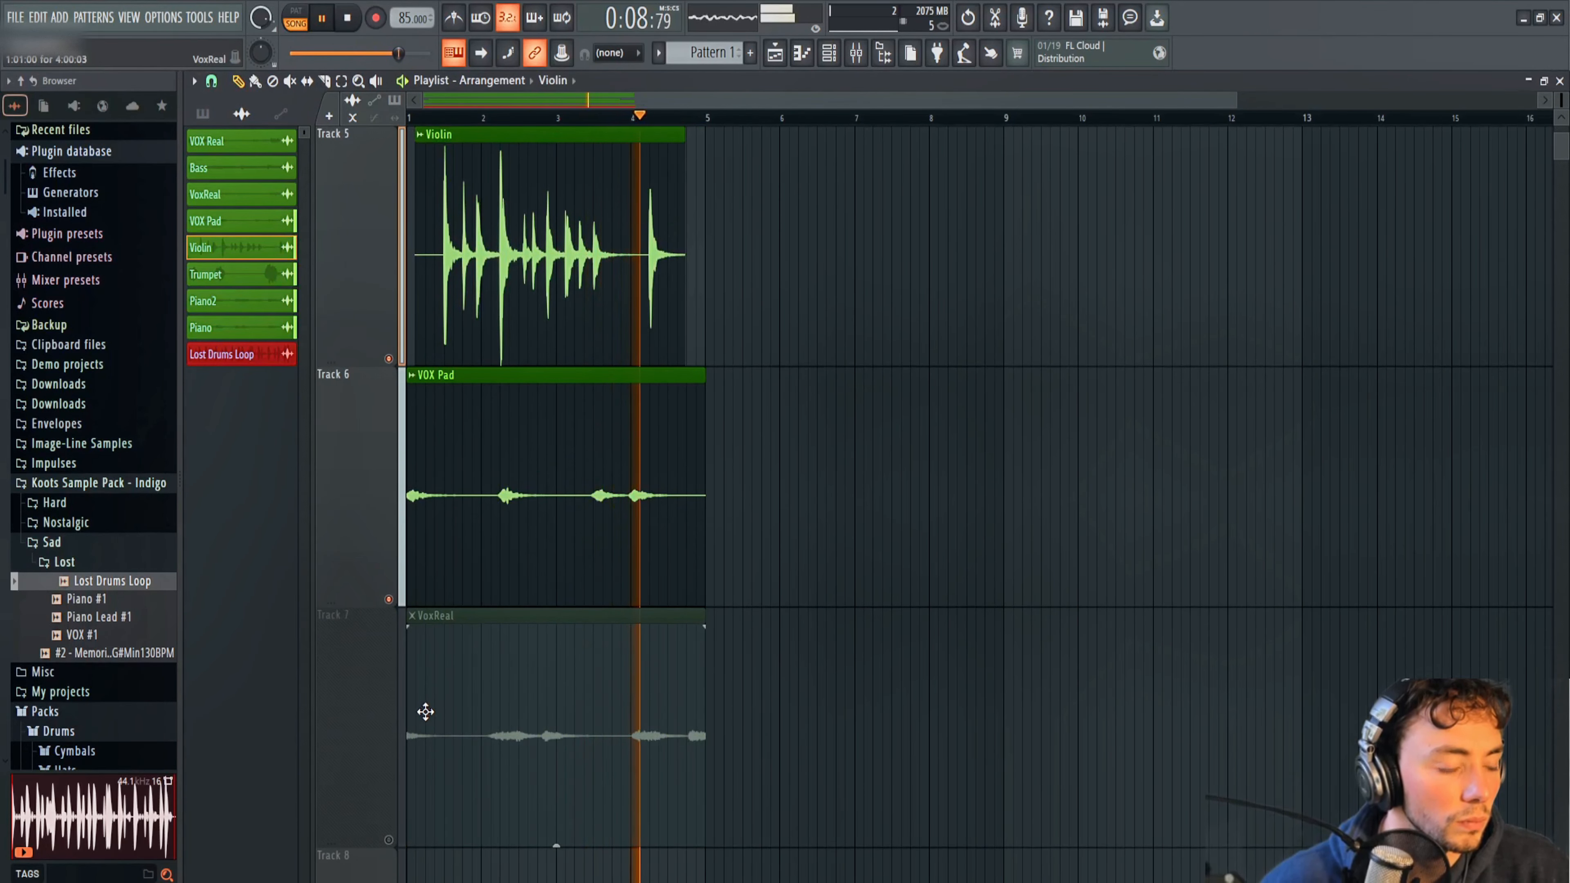
pyautogui.doubleClick(538, 504)
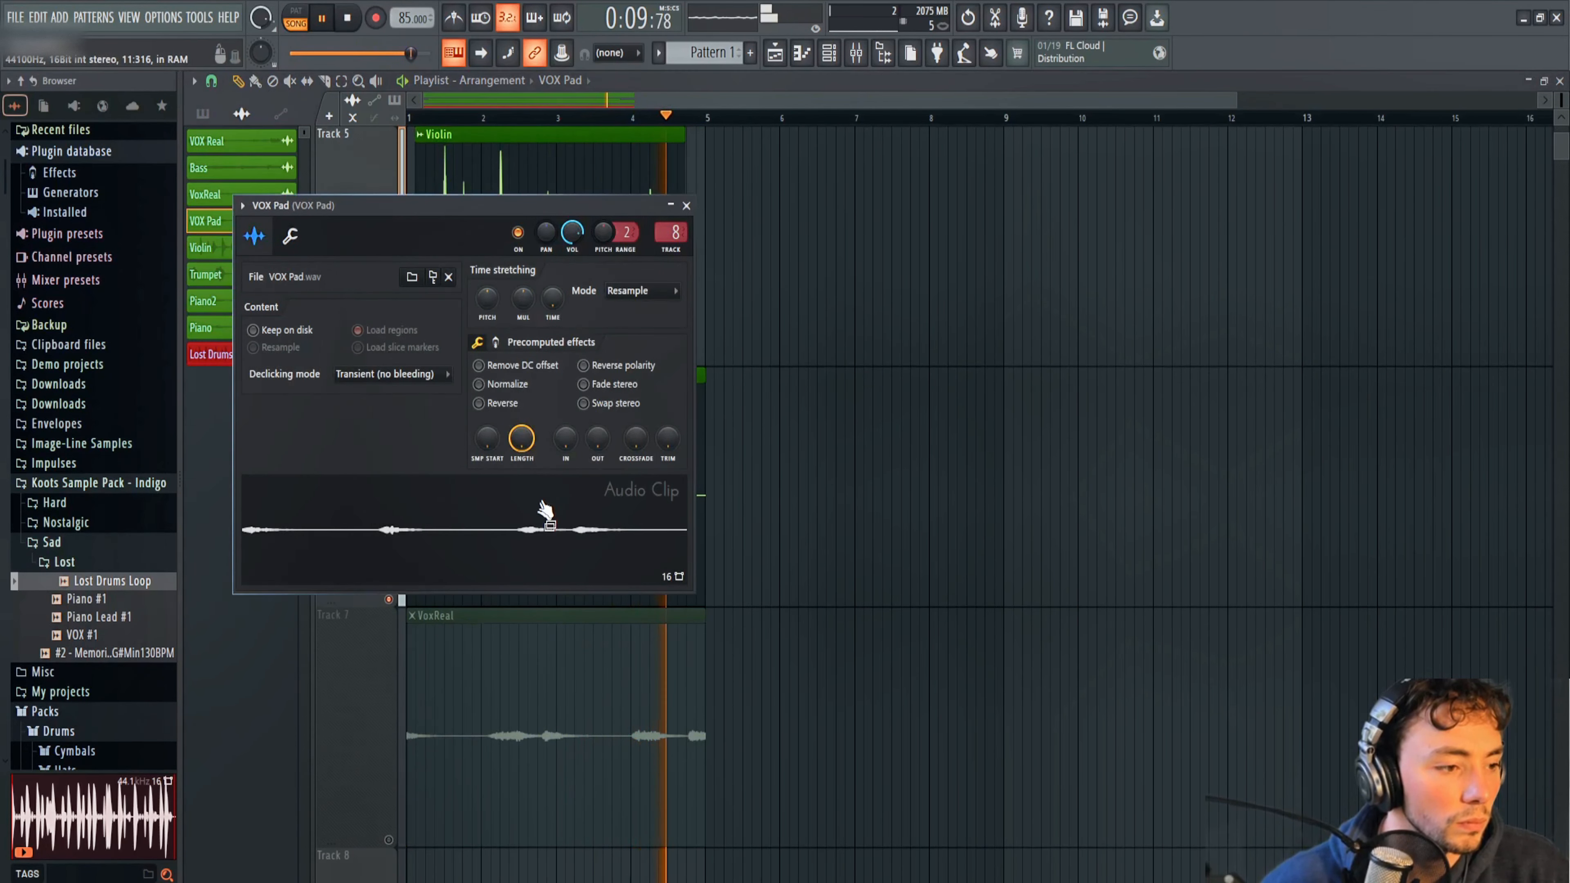
pyautogui.doubleClick(664, 231)
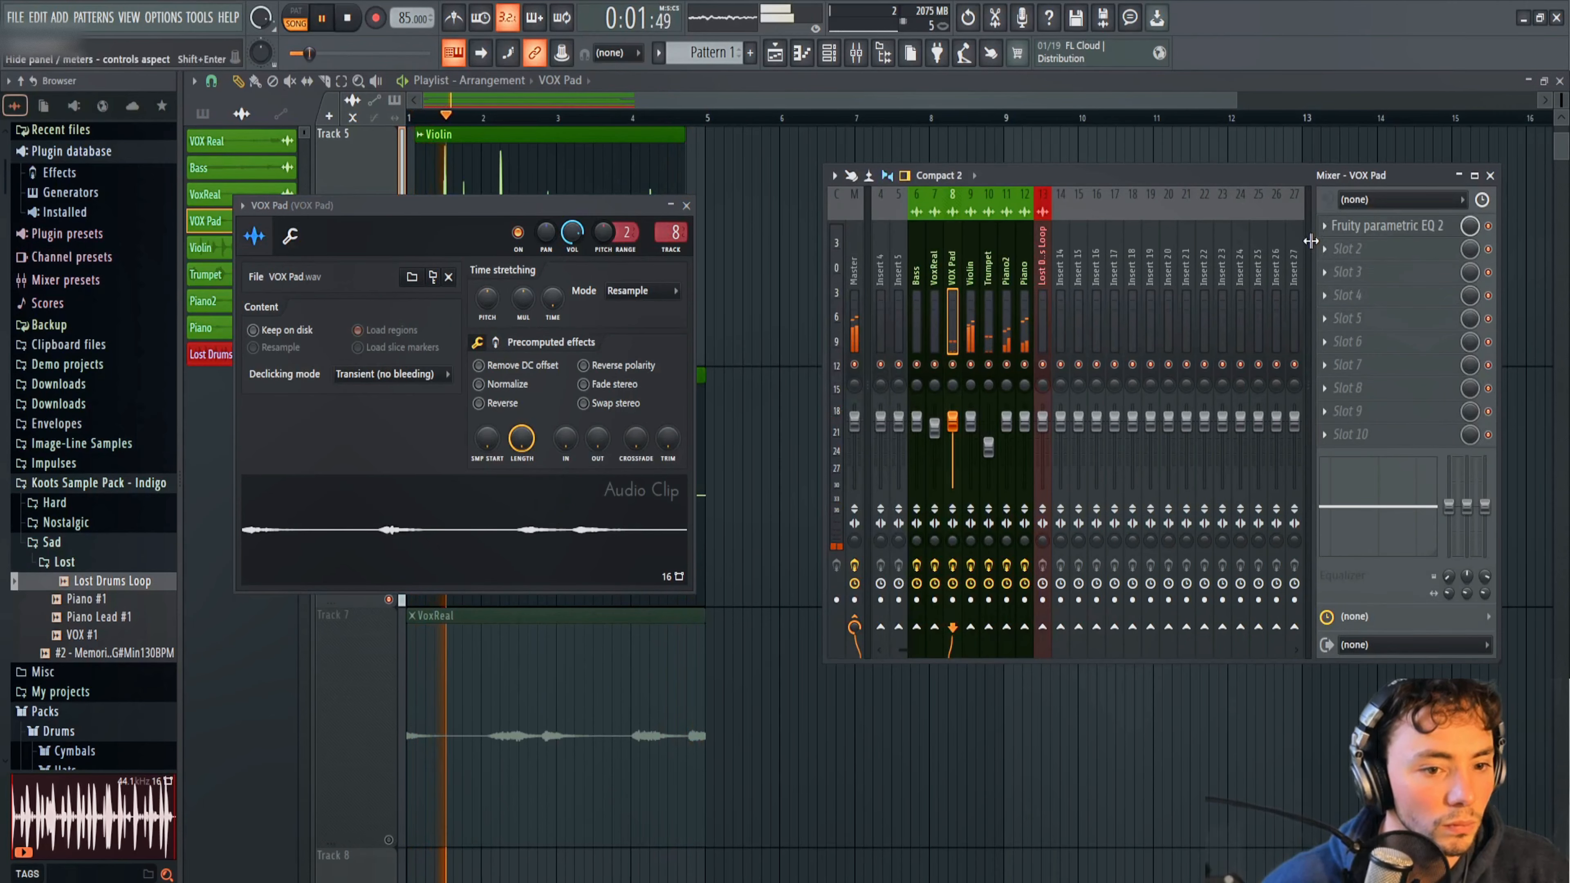
# Add Fruity Limiter to VOX Pad's second mixer effect slot and switch it to compression mode.
pyautogui.click(1339, 249)
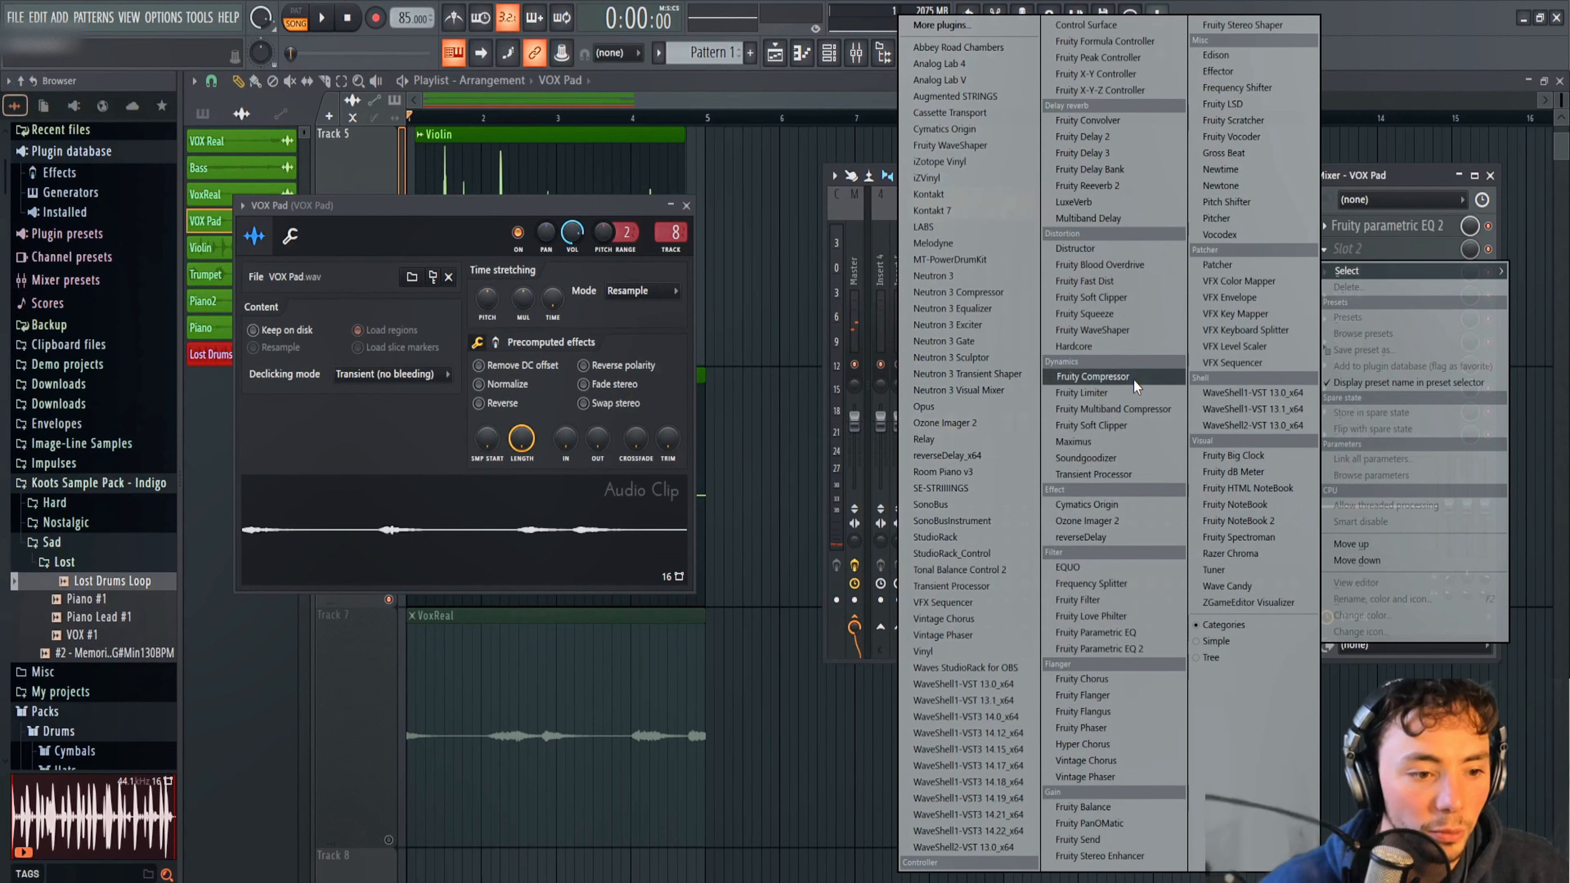
pyautogui.click(1100, 394)
pyautogui.click(422, 507)
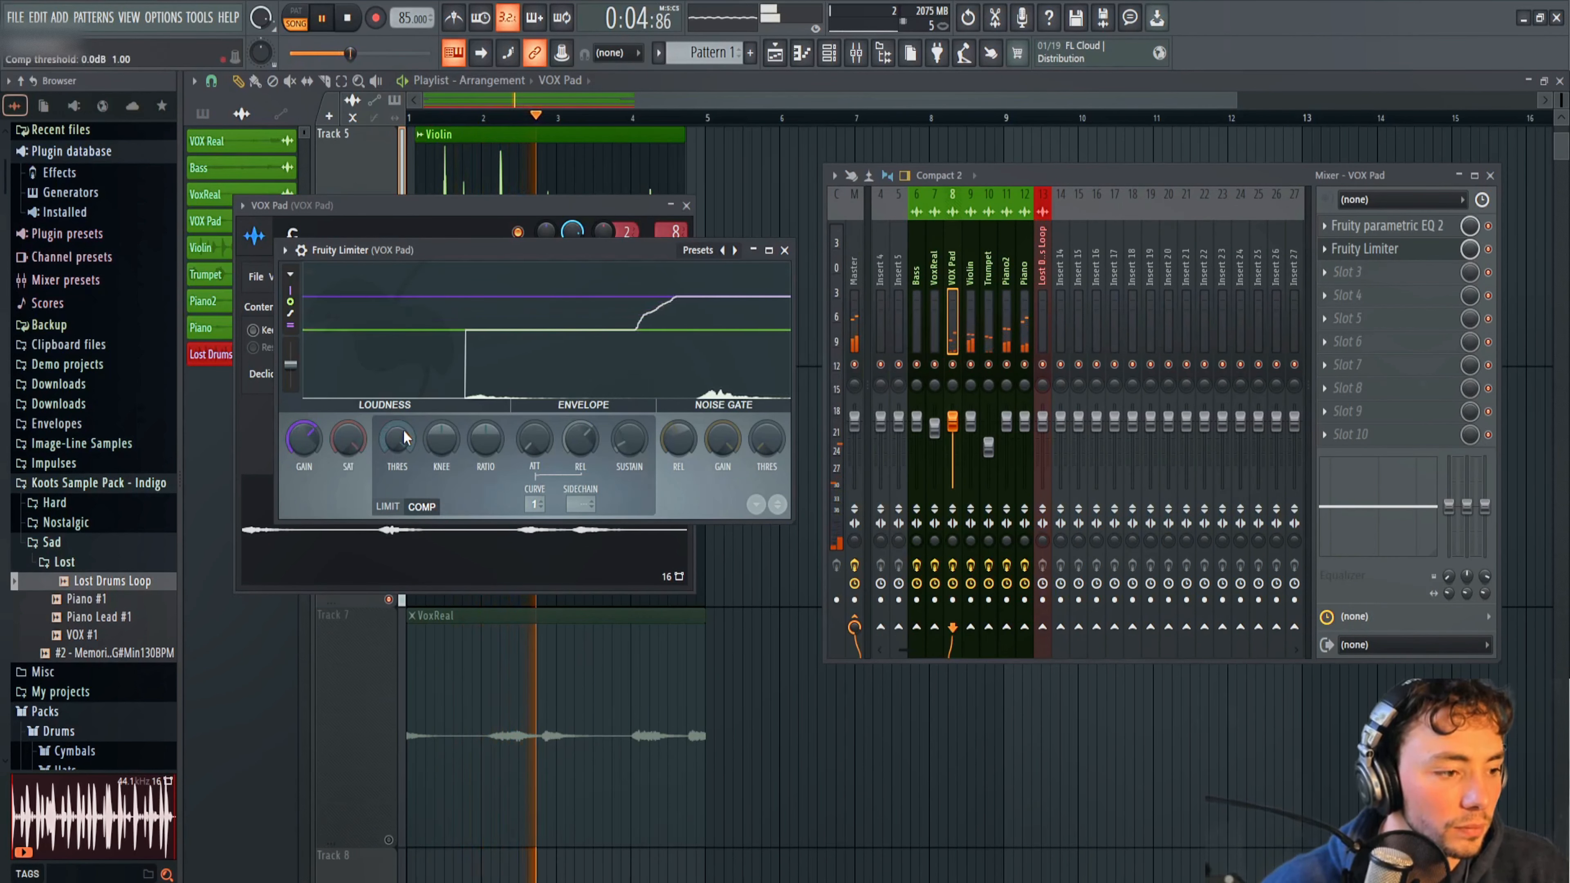
# Raise VOX Pad's limiter gain and lower the compression threshold to about -33.7 dB, with higher knee and ratio.
pyautogui.moveTo(404, 437); pyautogui.dragTo(405, 455)
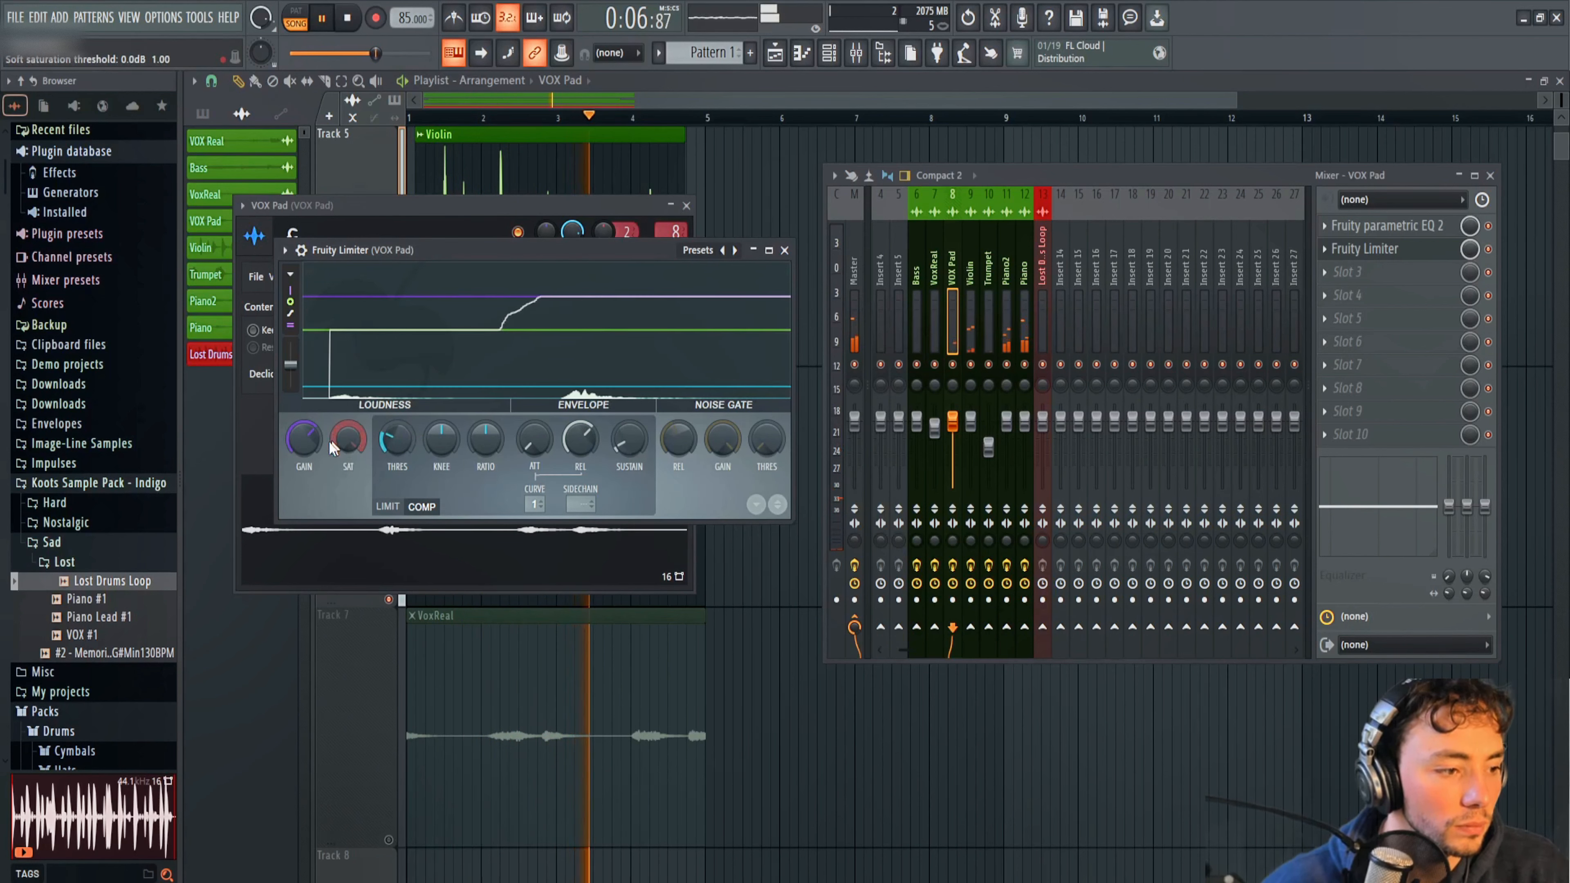
pyautogui.moveTo(303, 437); pyautogui.dragTo(303, 414)
pyautogui.moveTo(403, 441); pyautogui.dragTo(402, 483)
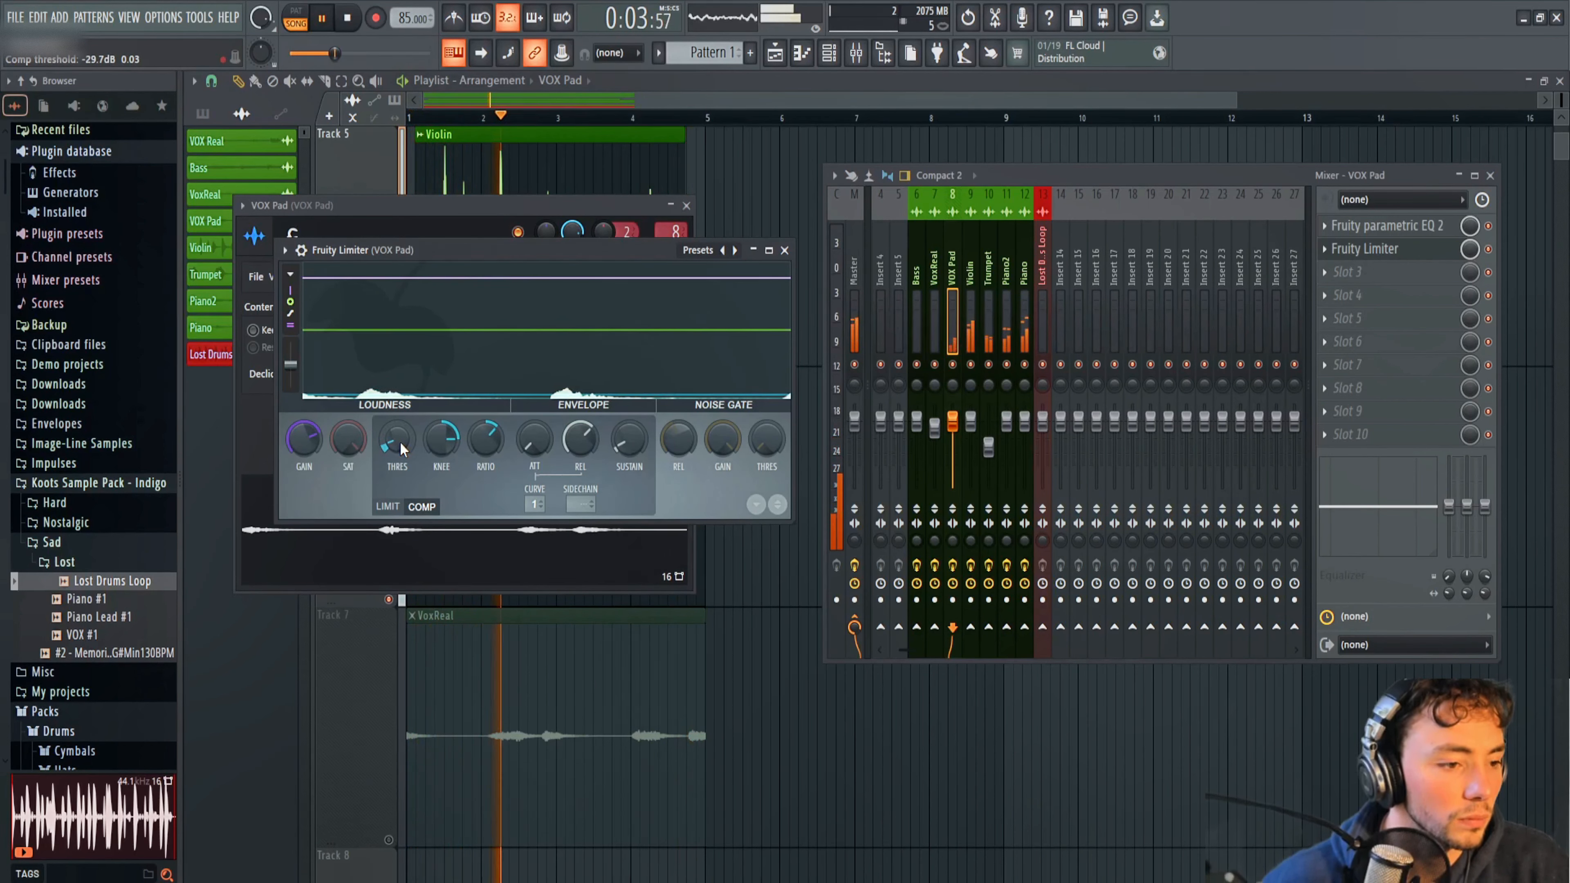
pyautogui.moveTo(400, 441); pyautogui.dragTo(400, 451)
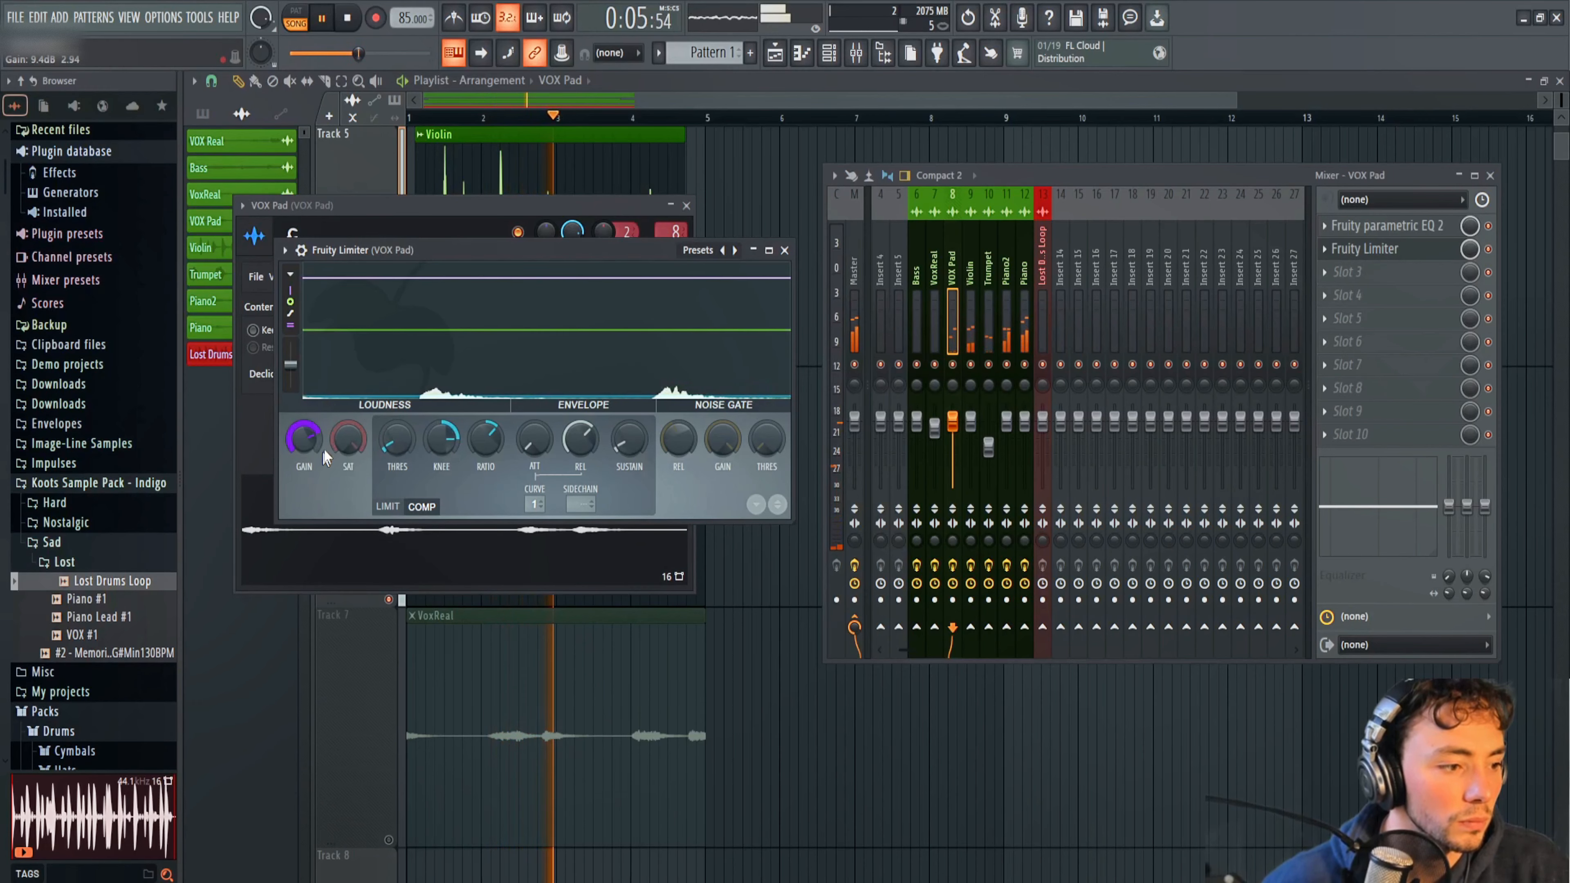
# Normalize the VOX Pad audio clip and close its settings.
pyautogui.doubleClick(523, 697)
pyautogui.click(815, 728)
pyautogui.rightClick(818, 726)
pyautogui.doubleClick(630, 447)
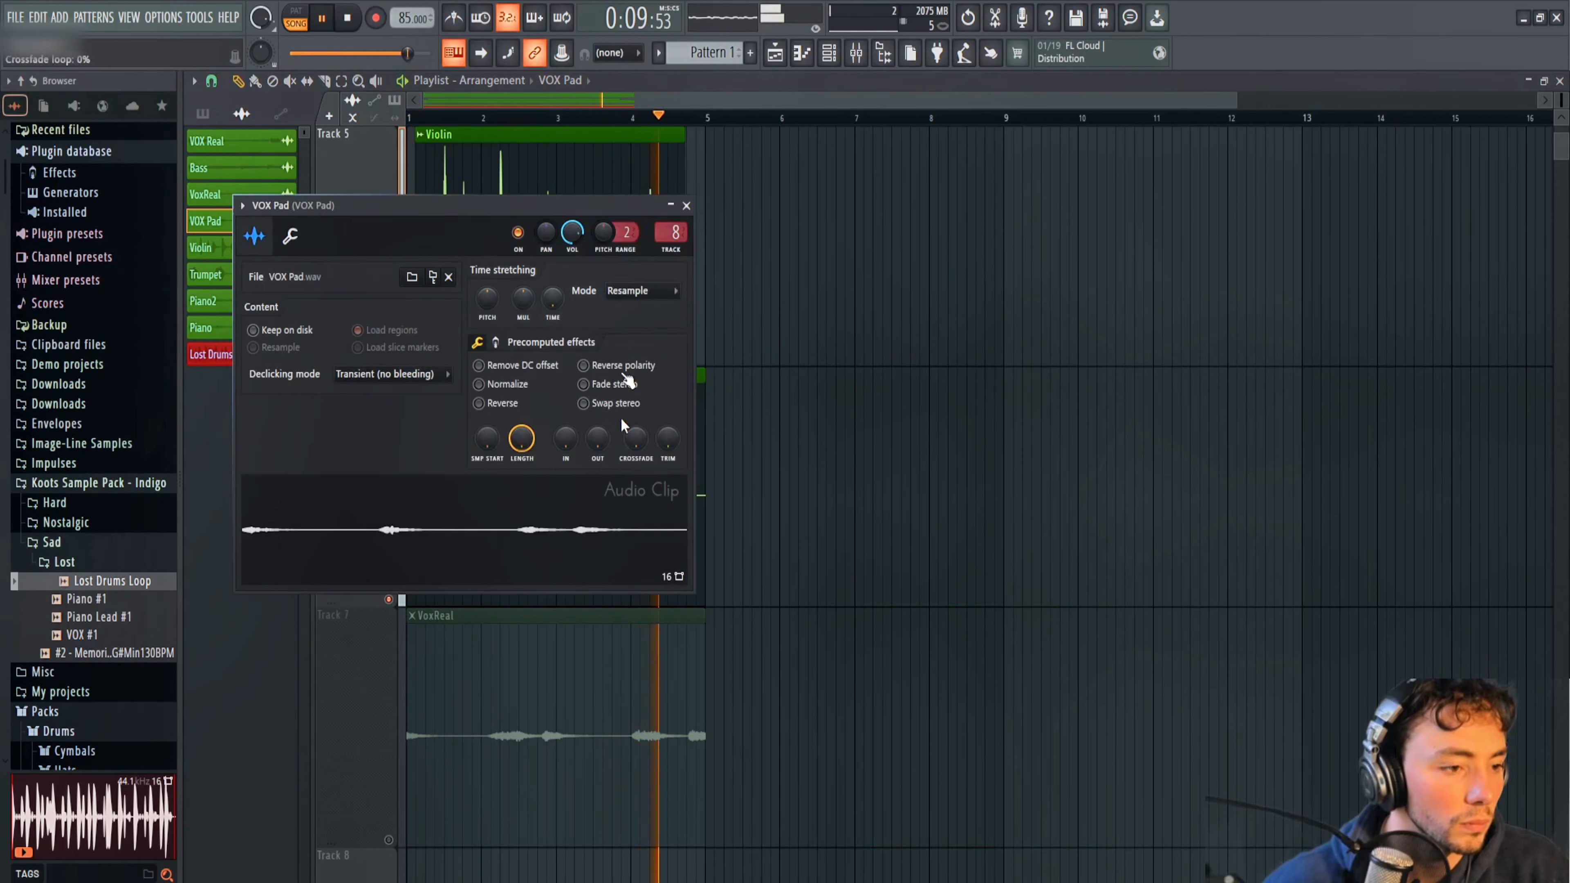
pyautogui.click(479, 385)
pyautogui.click(839, 475)
pyautogui.rightClick(844, 473)
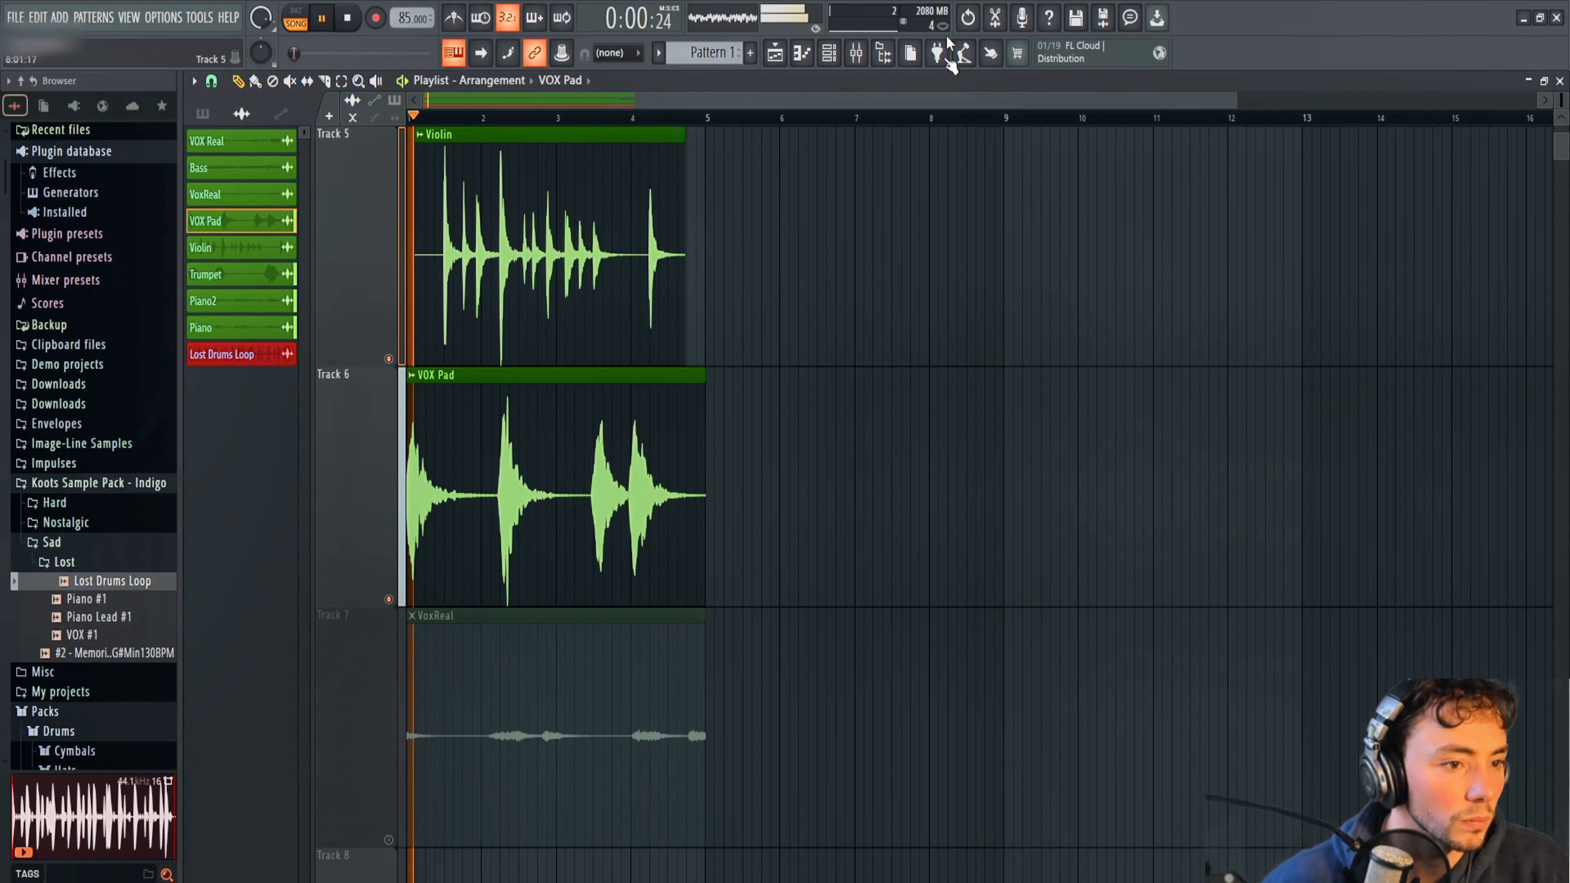
# Reopen VOX Pad's limiter, lower its gain, and rebalance the compression threshold and ratio while auditioning.
pyautogui.click(862, 54)
pyautogui.click(1364, 248)
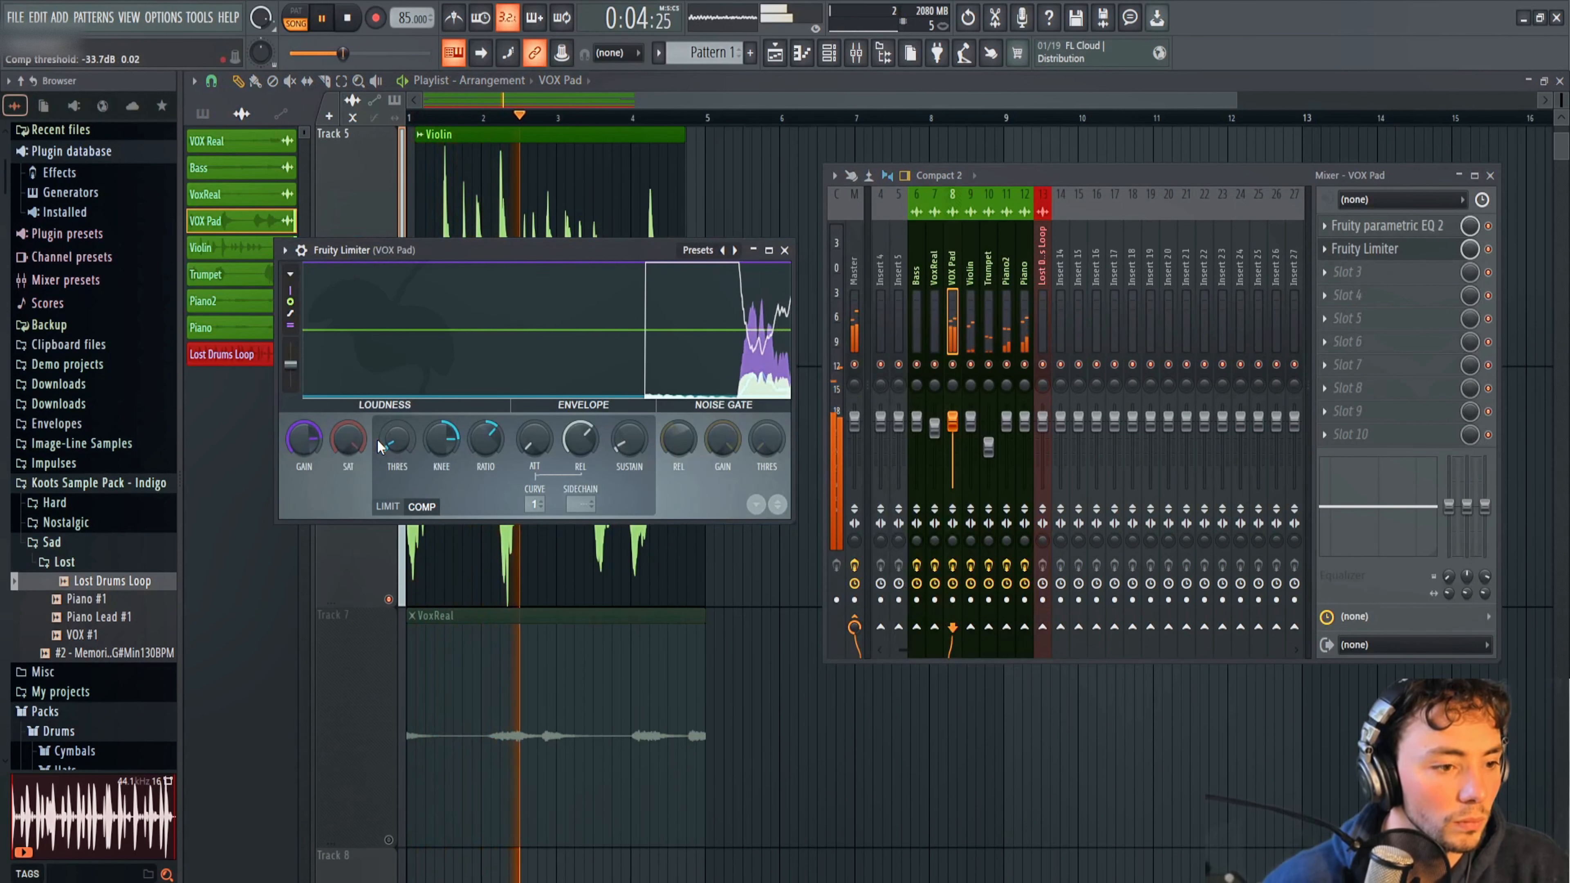
pyautogui.moveTo(396, 442); pyautogui.dragTo(396, 408)
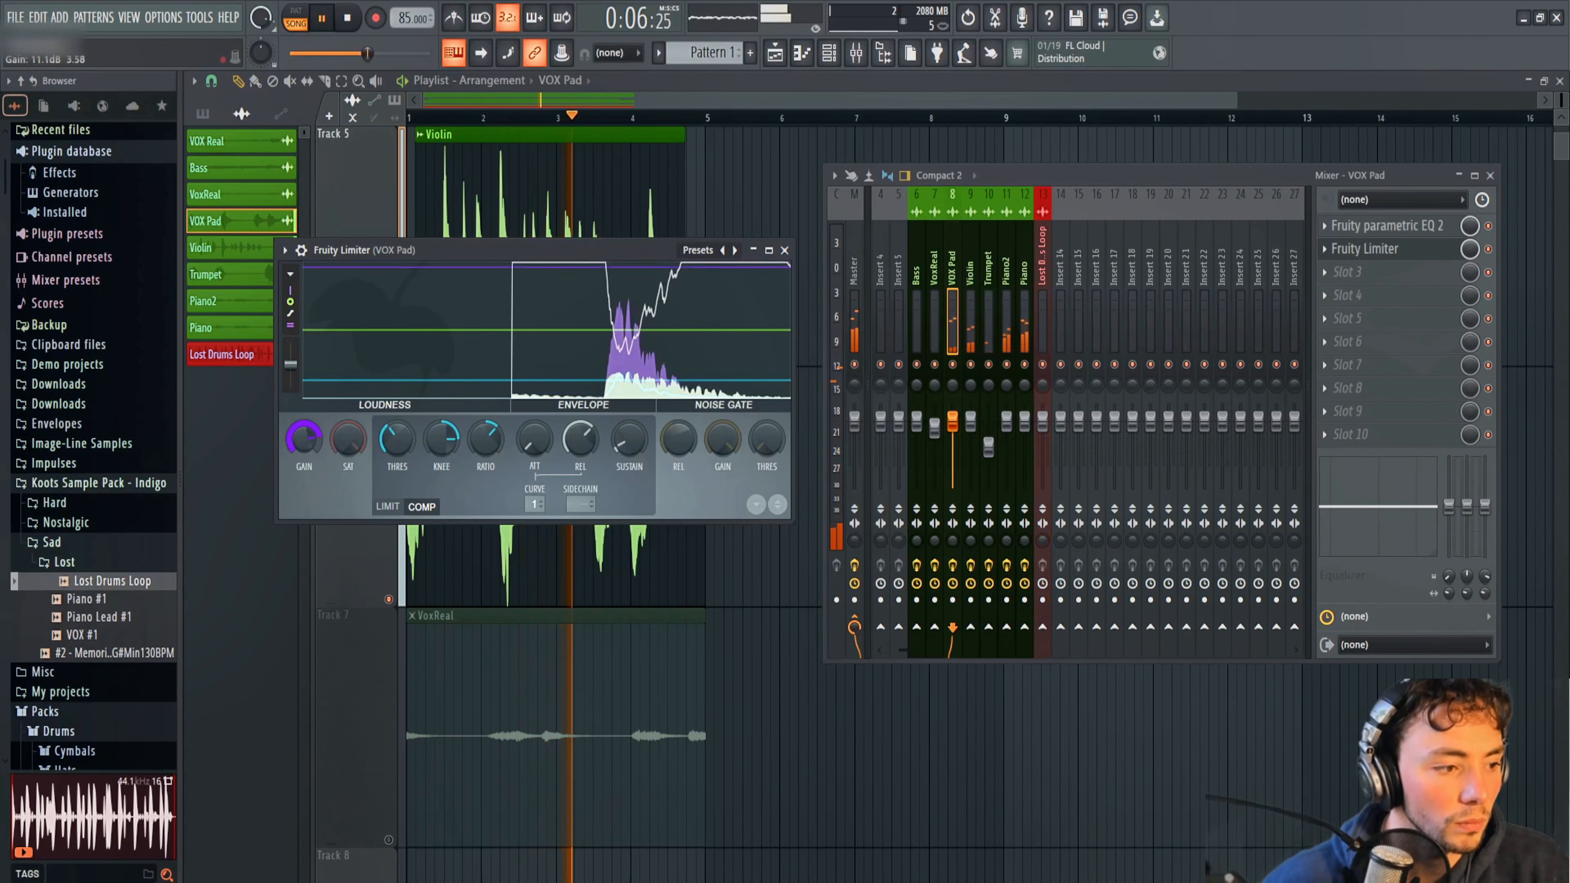
pyautogui.moveTo(304, 439); pyautogui.dragTo(305, 477)
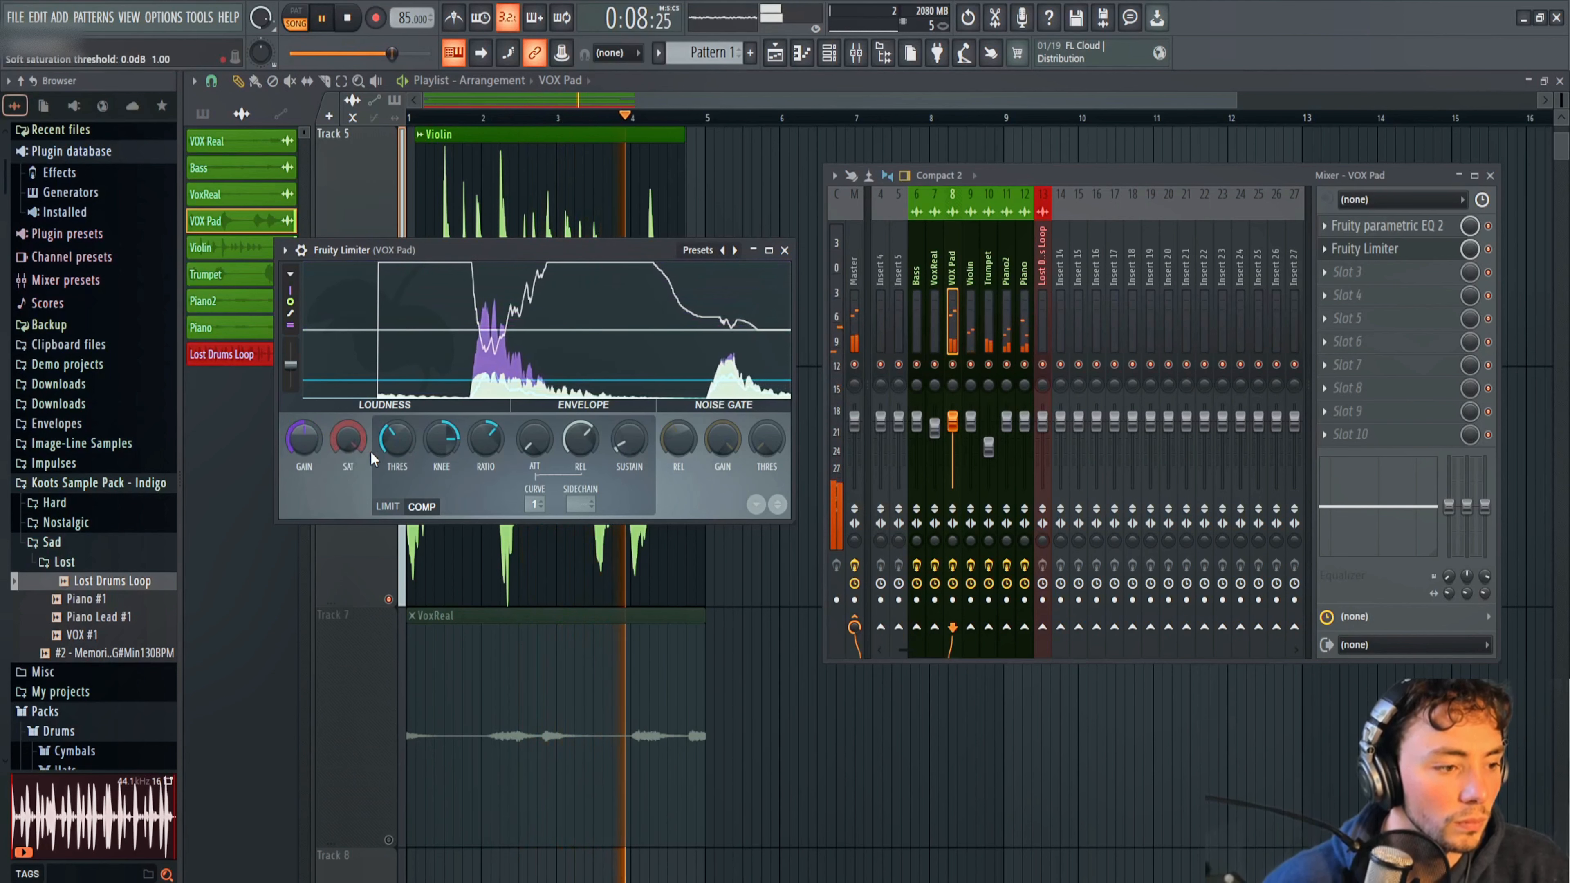
pyautogui.moveTo(398, 442); pyautogui.dragTo(399, 461)
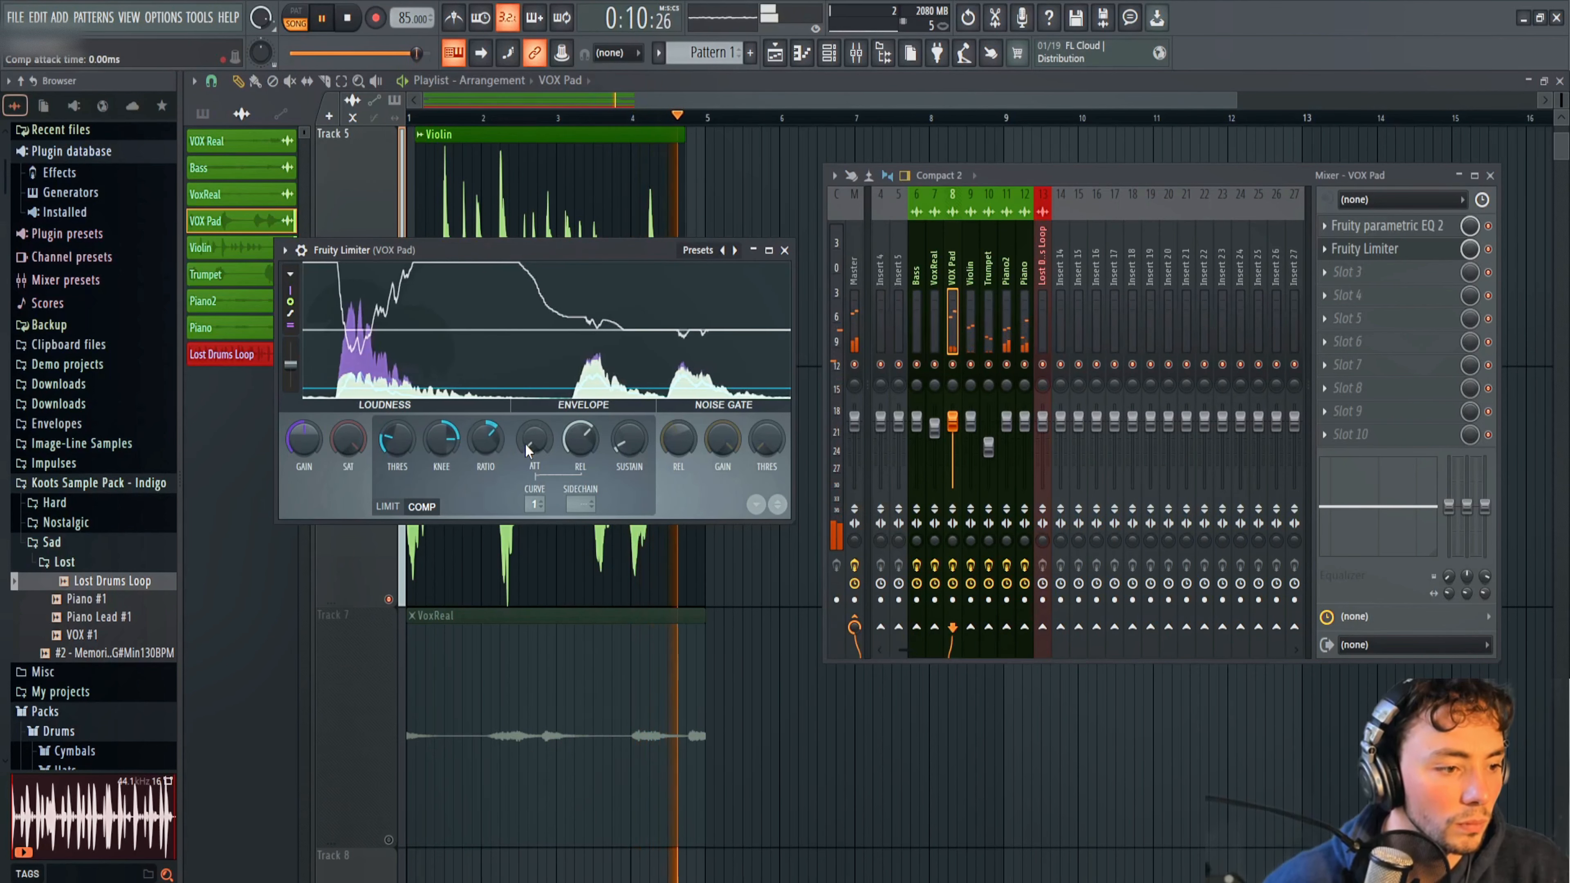
pyautogui.moveTo(487, 442); pyautogui.dragTo(487, 439)
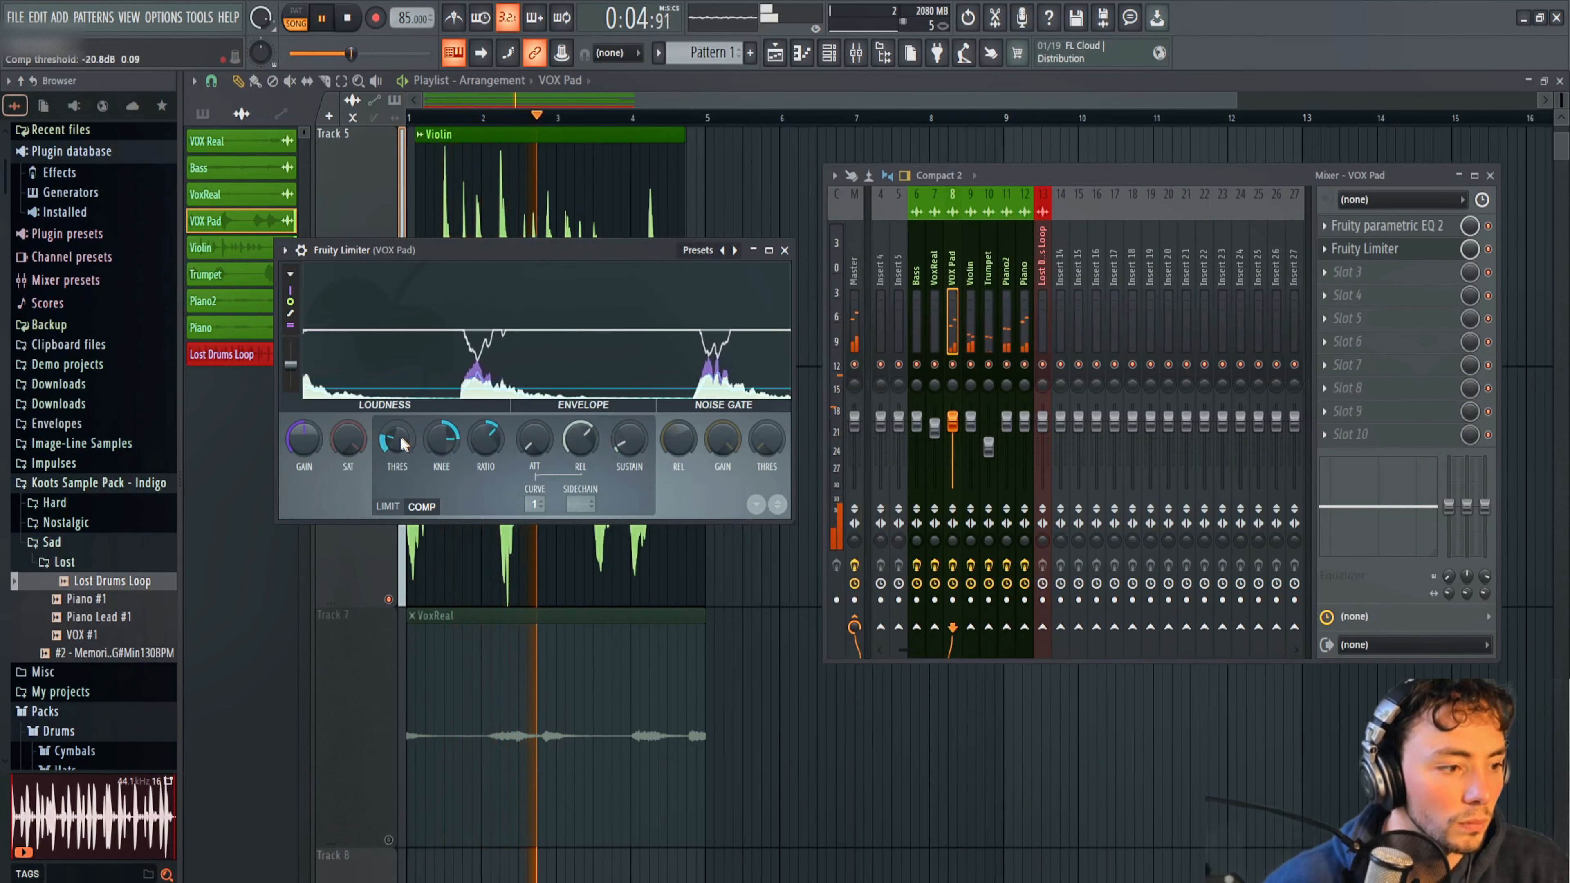
pyautogui.moveTo(402, 443); pyautogui.dragTo(402, 435)
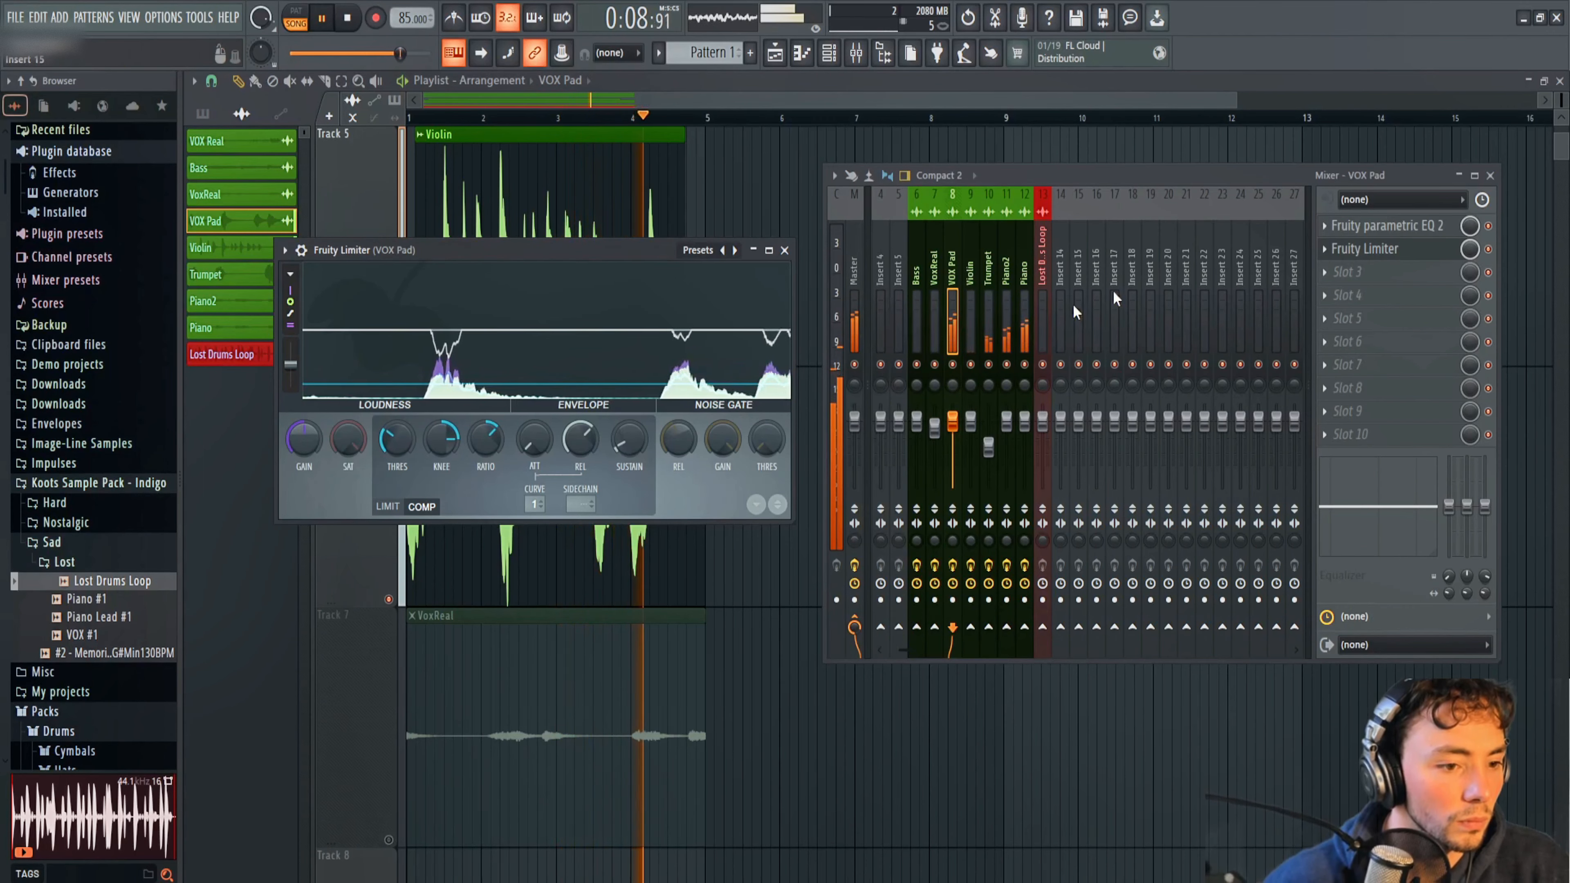
# In VOX Pad's Fruity parametric EQ 2, pull band 7 fully down, cut with band 5, and shift band 4's dip lower in frequency.
pyautogui.click(1385, 225)
pyautogui.press('space')
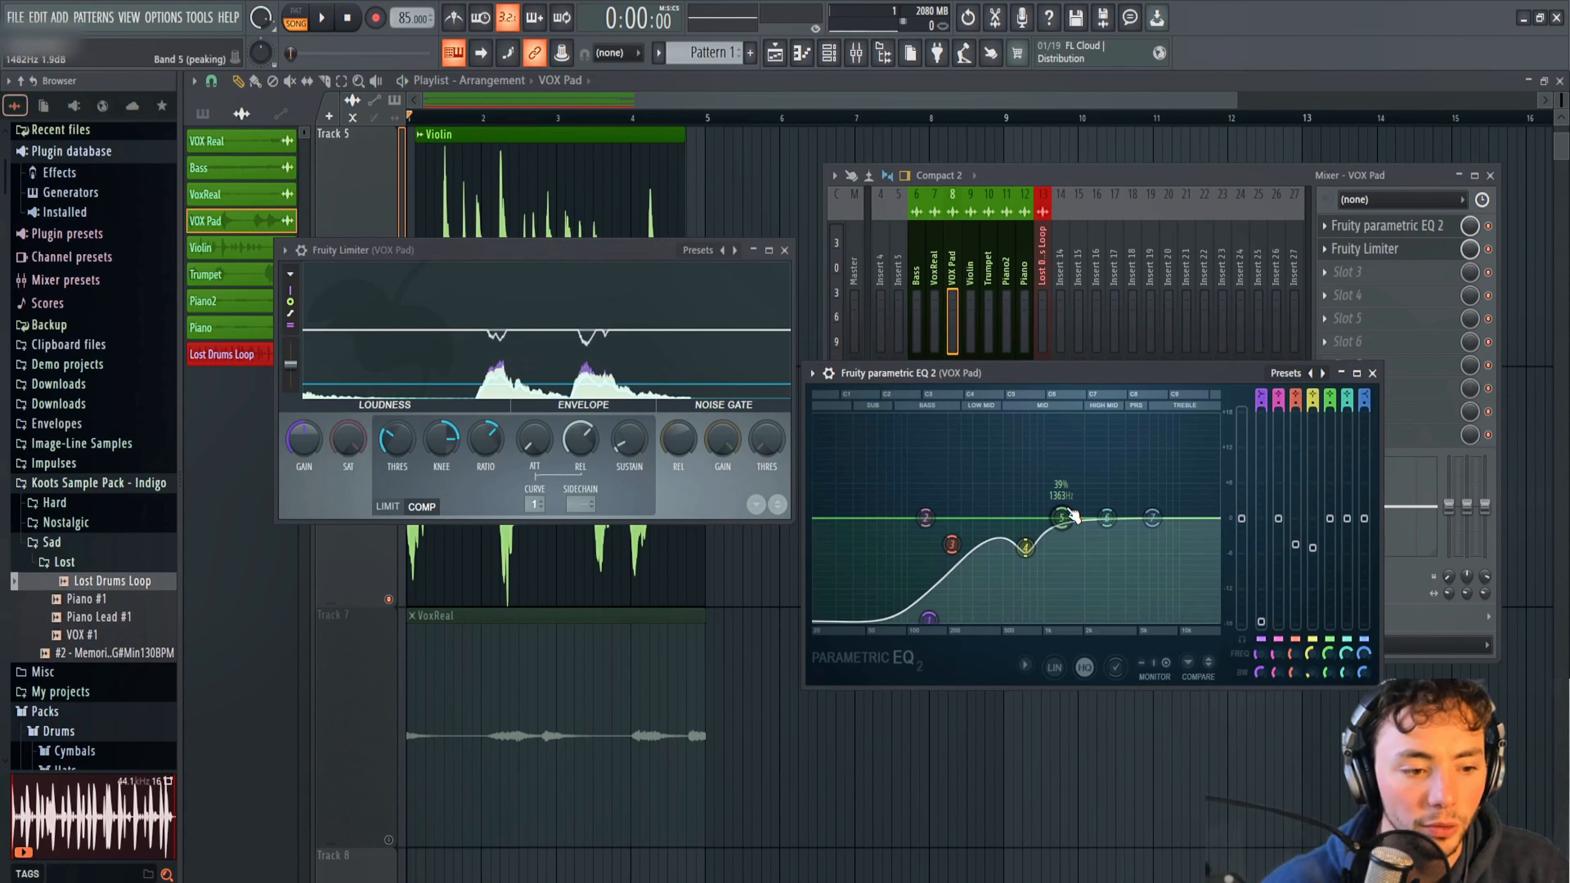
pyautogui.press('space')
pyautogui.moveTo(1072, 515); pyautogui.dragTo(1070, 547)
pyautogui.moveTo(1152, 517); pyautogui.dragTo(1151, 620)
pyautogui.moveTo(1070, 549)
pyautogui.mouseDown()
pyautogui.moveTo(1017, 549)
pyautogui.moveTo(1058, 557)
pyautogui.mouseUp()
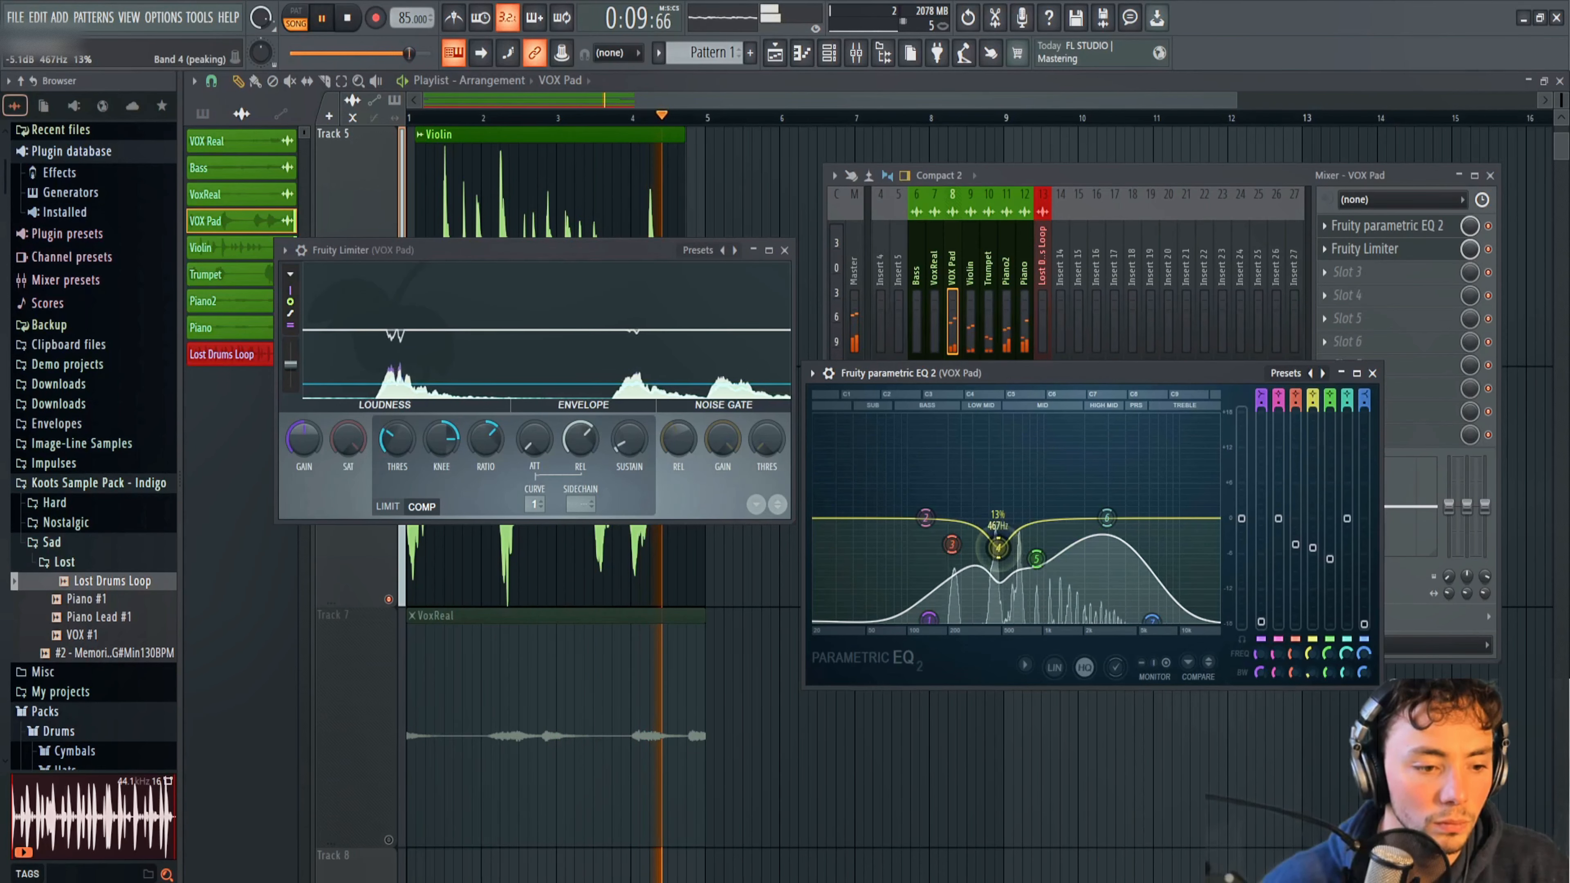
pyautogui.press('space')
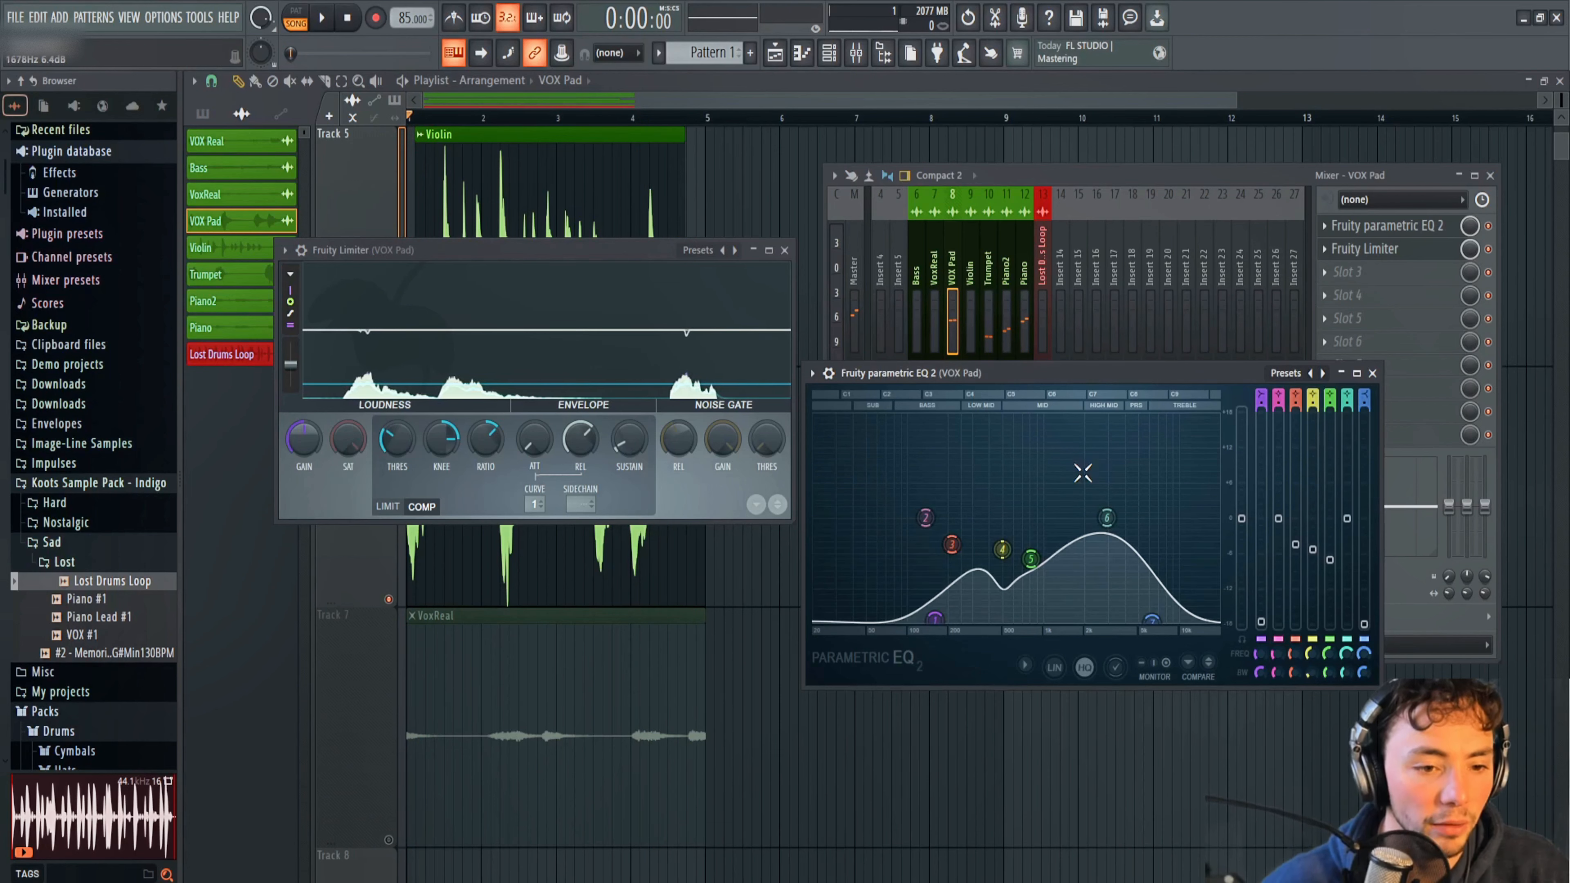
# Move Fruity parametric EQ 2 down one slot on the VOX Pad mixer track so Fruity Limiter comes first.
pyautogui.click(1329, 230)
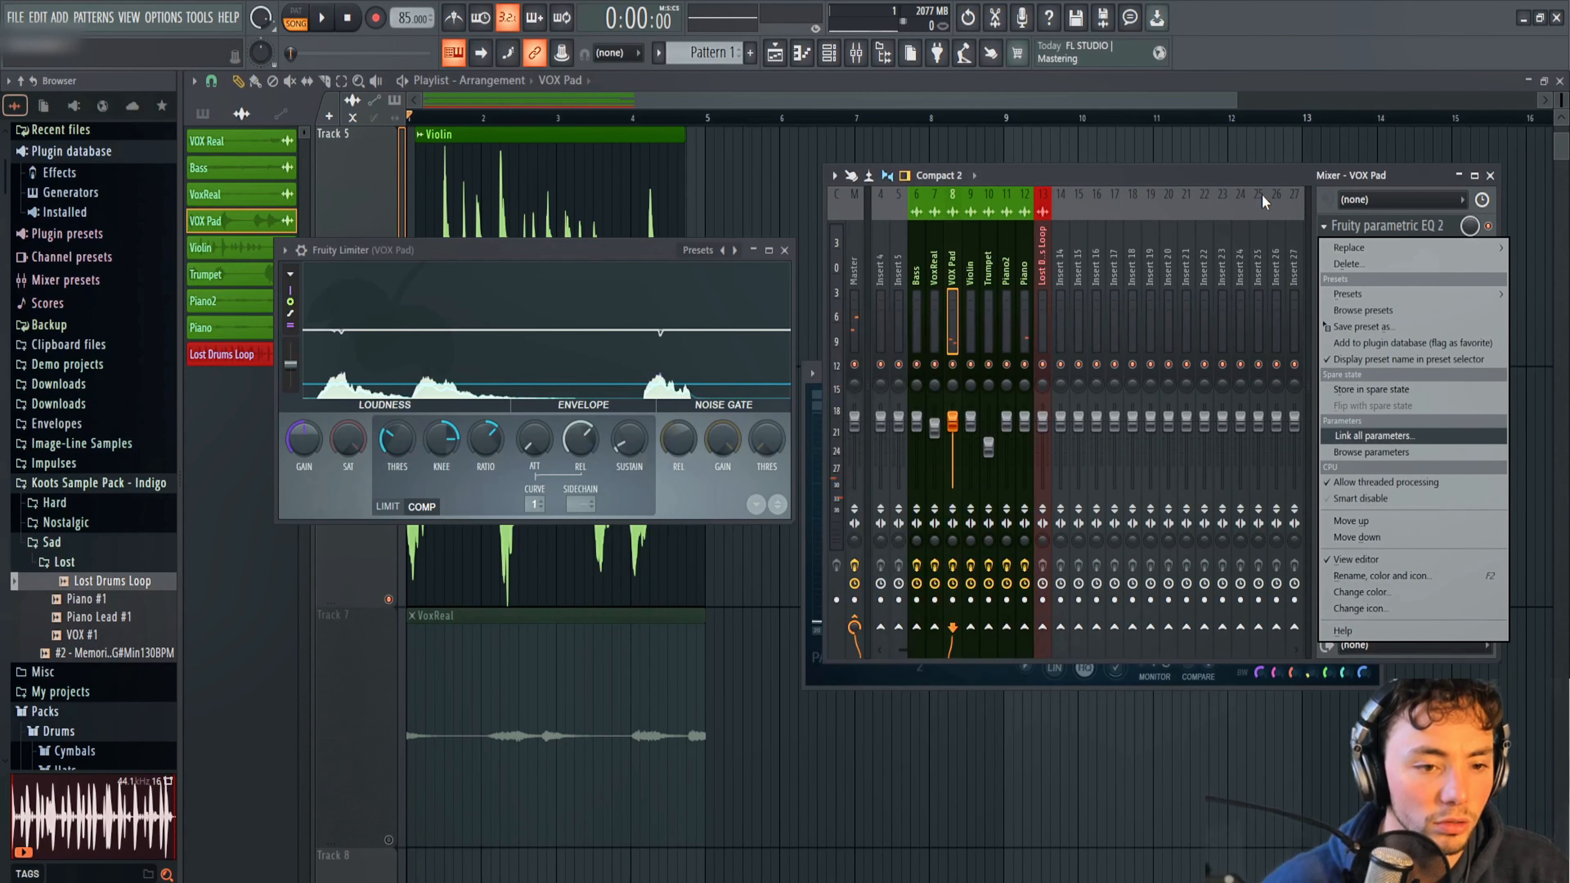
pyautogui.click(1286, 197)
pyautogui.click(1322, 228)
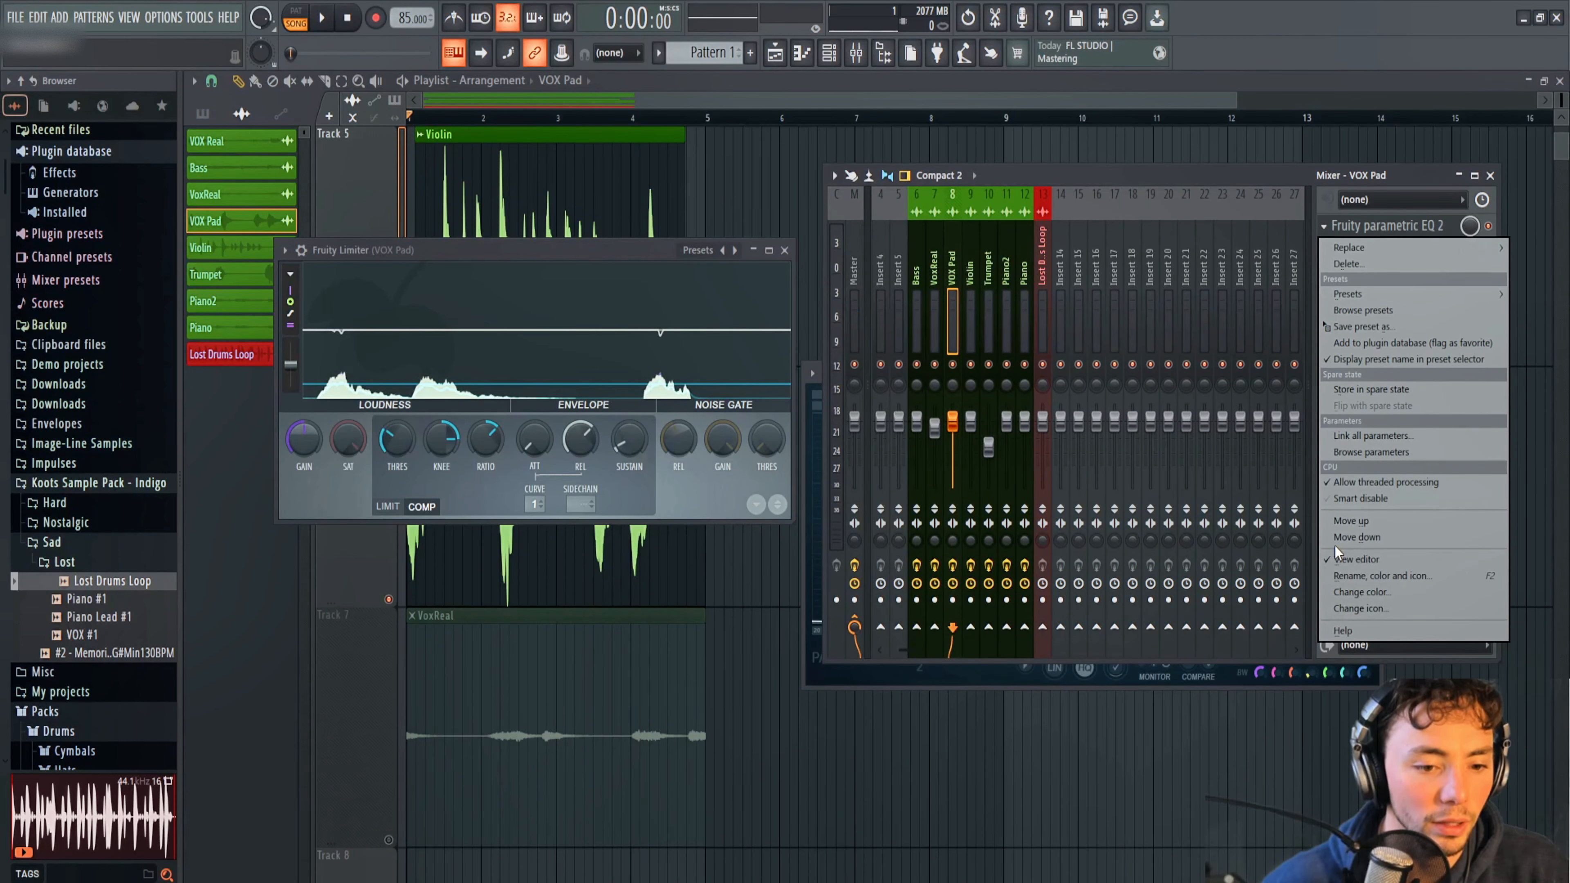
pyautogui.click(1345, 537)
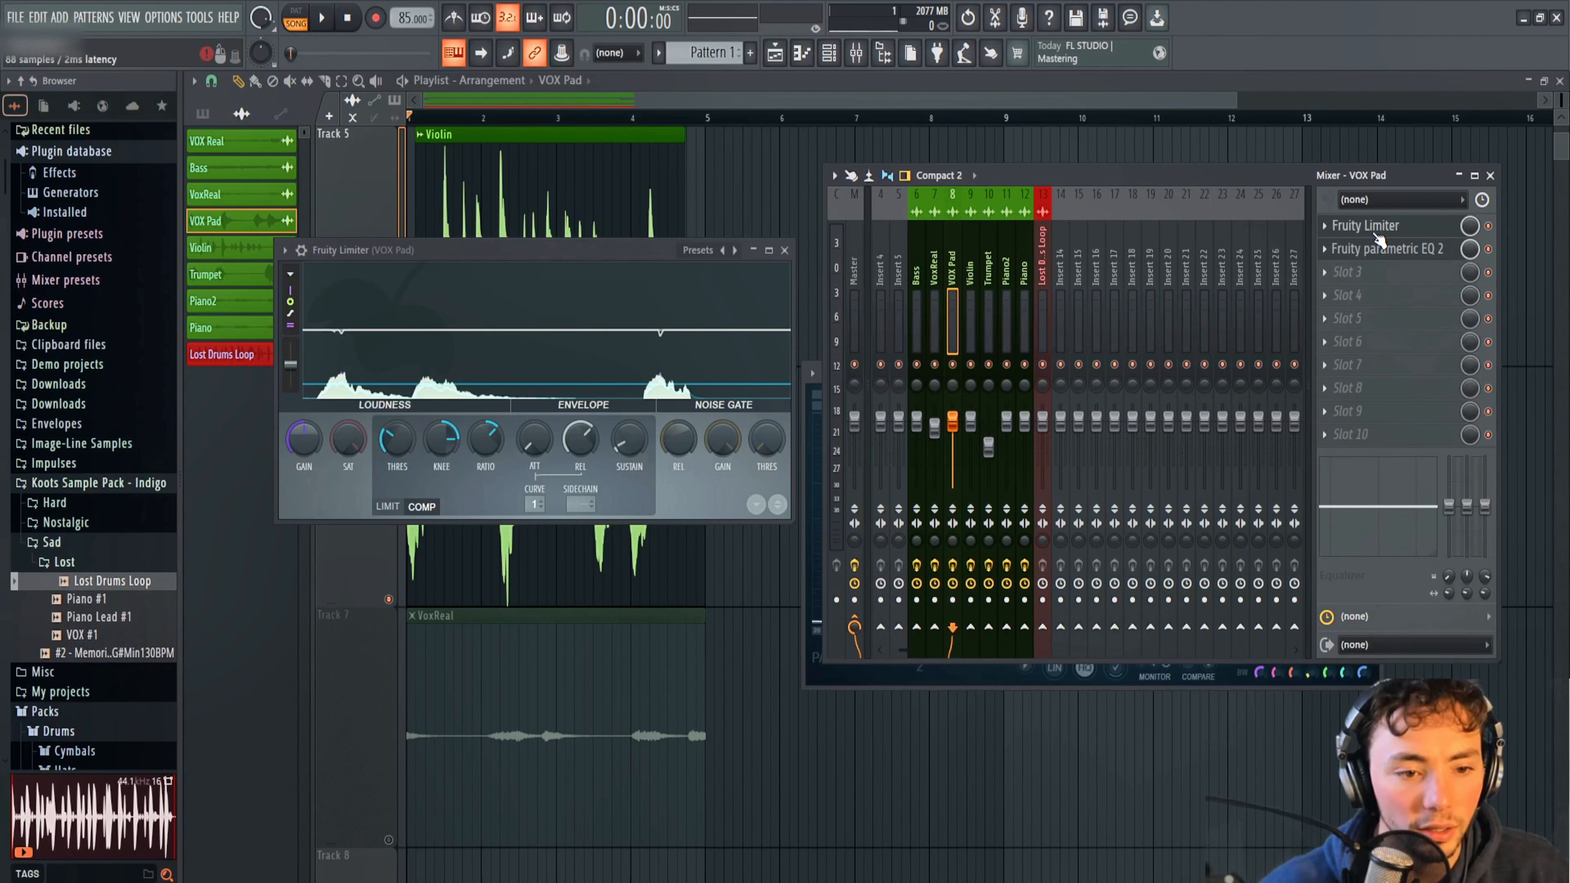
# Reopen VOX Pad's parametric EQ and deepen band 5's cut slightly while auditioning.
pyautogui.click(1377, 250)
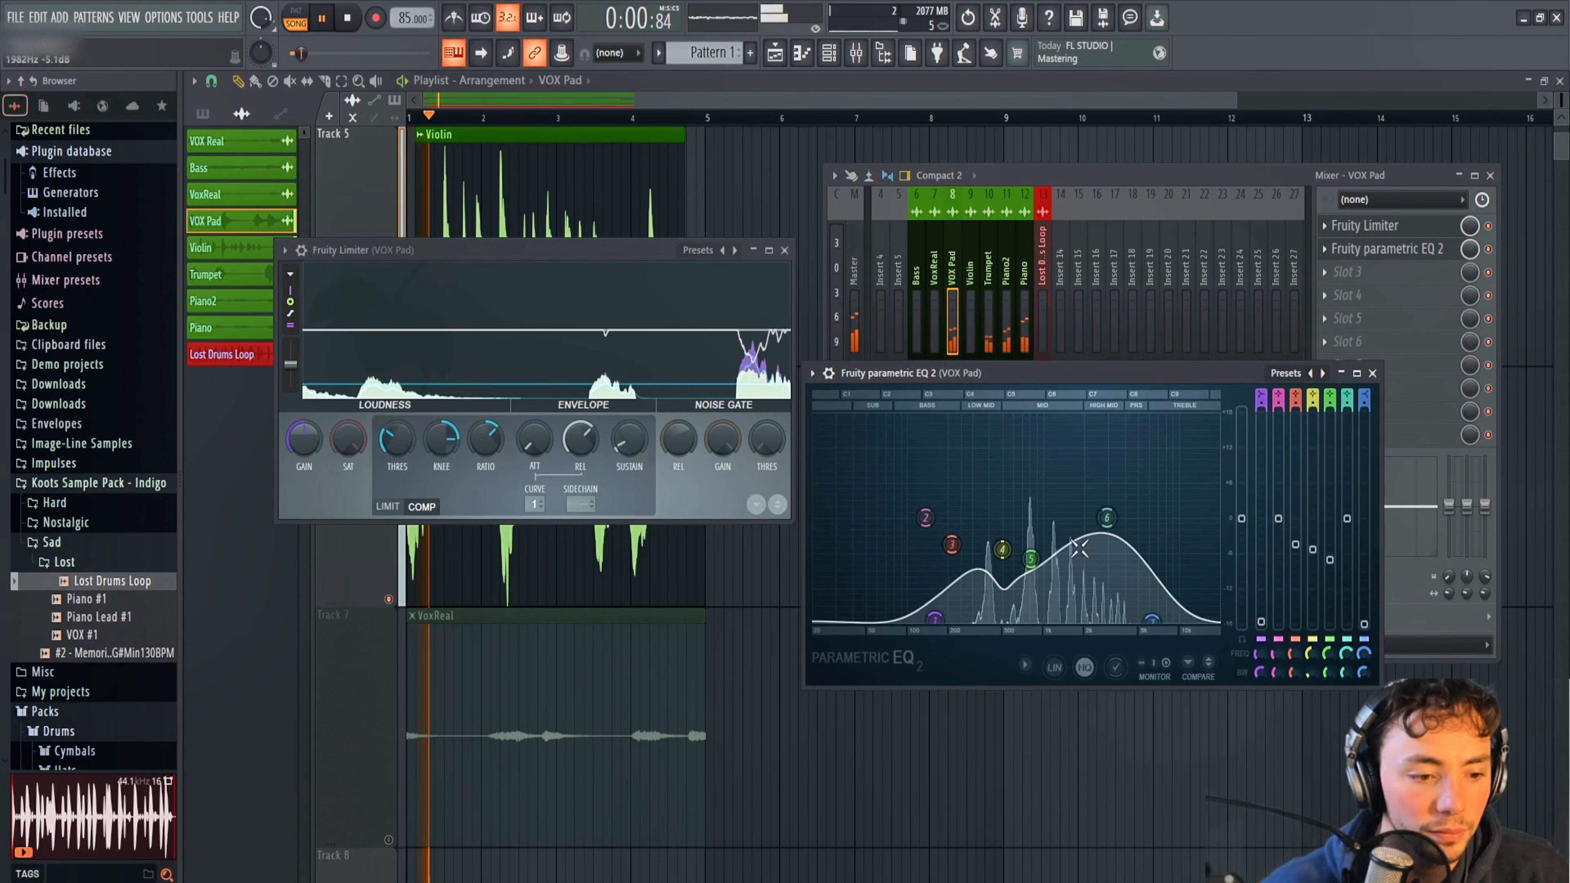
pyautogui.moveTo(1040, 562); pyautogui.dragTo(1032, 571)
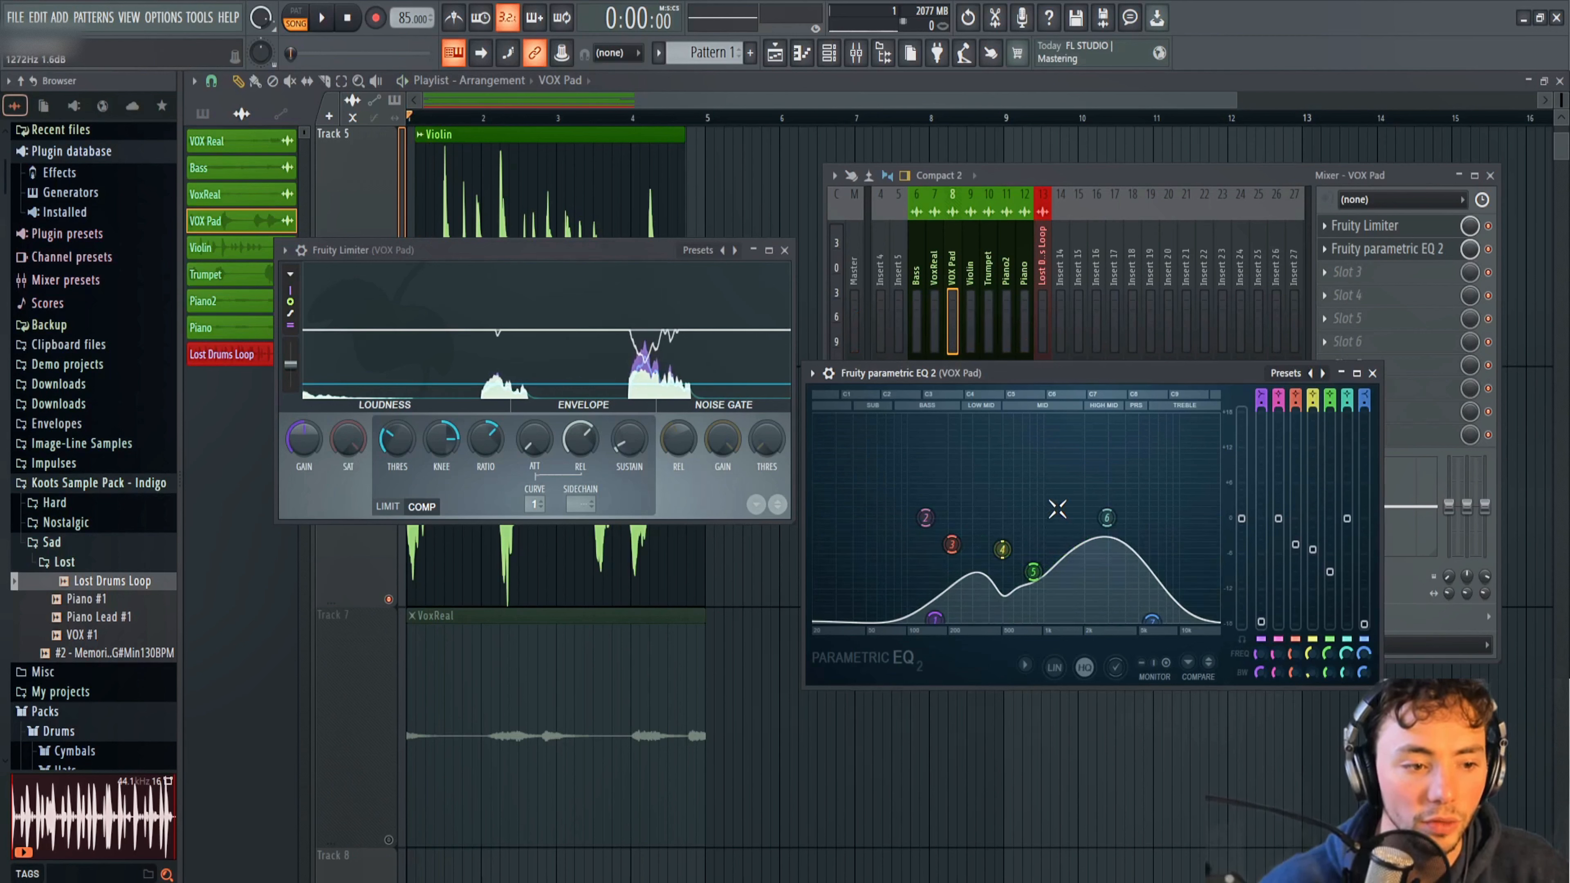
pyautogui.press('space')
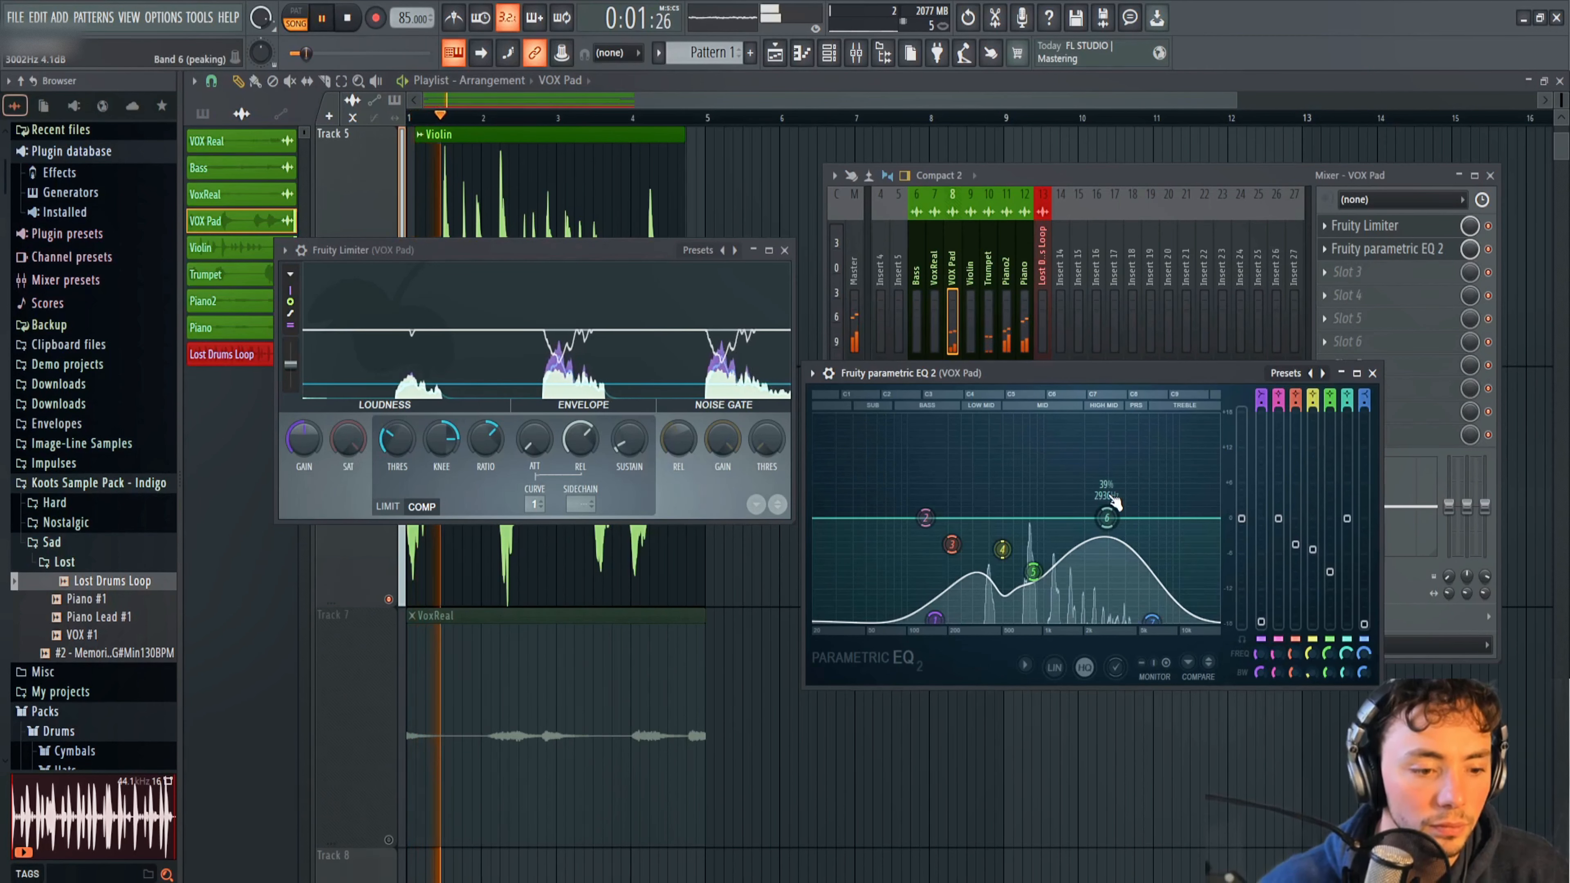
# Select the VoxReal mixer track and unmute VoxReal's track in the playlist.
pyautogui.click(1098, 177)
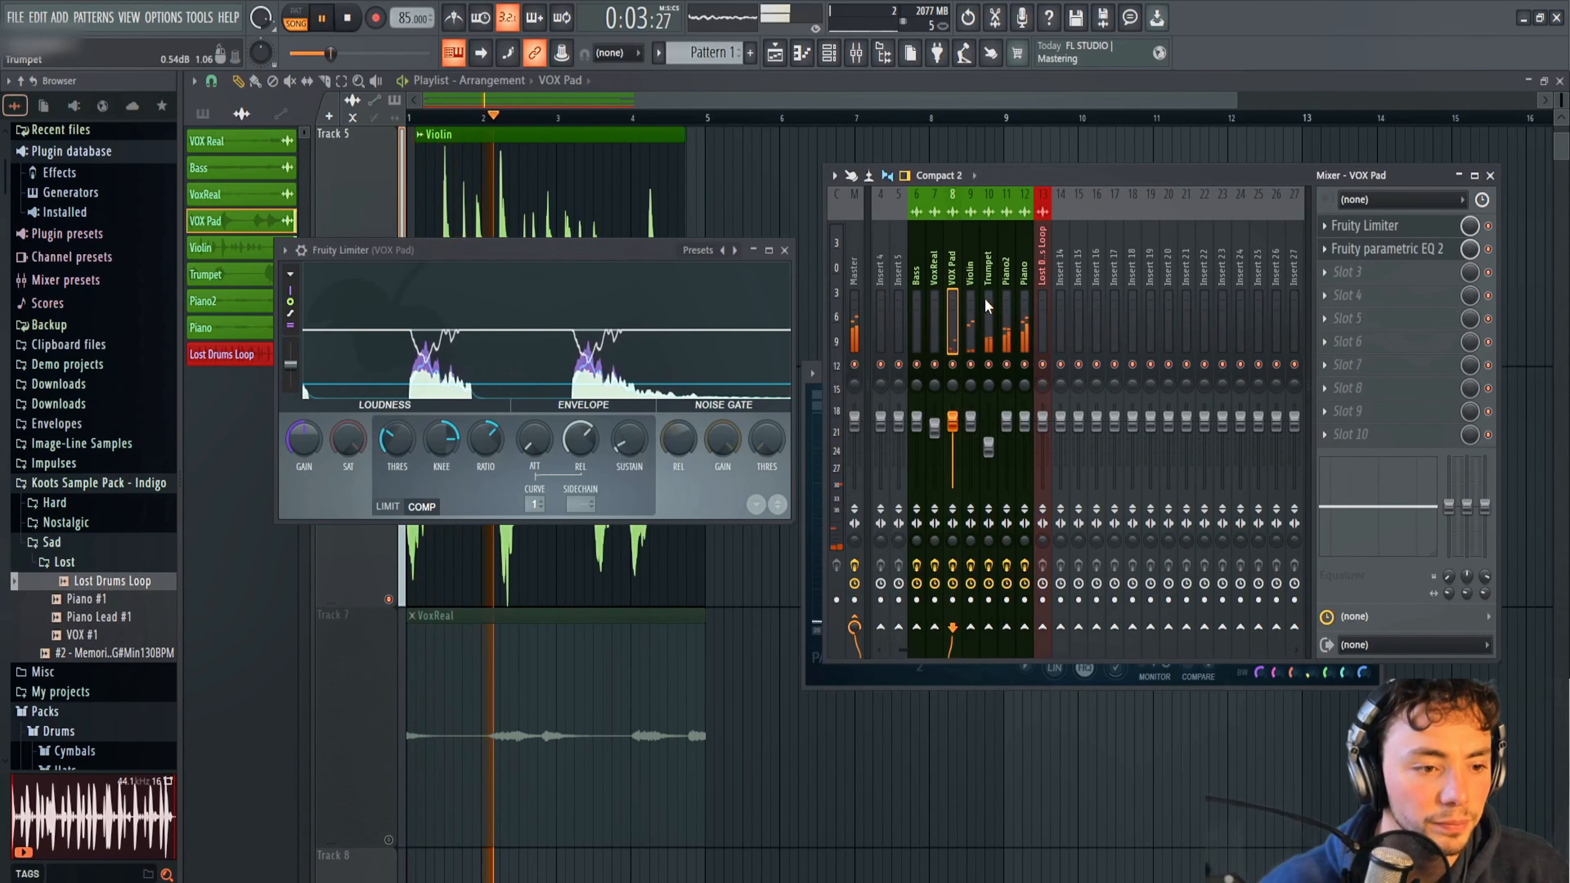
pyautogui.click(934, 278)
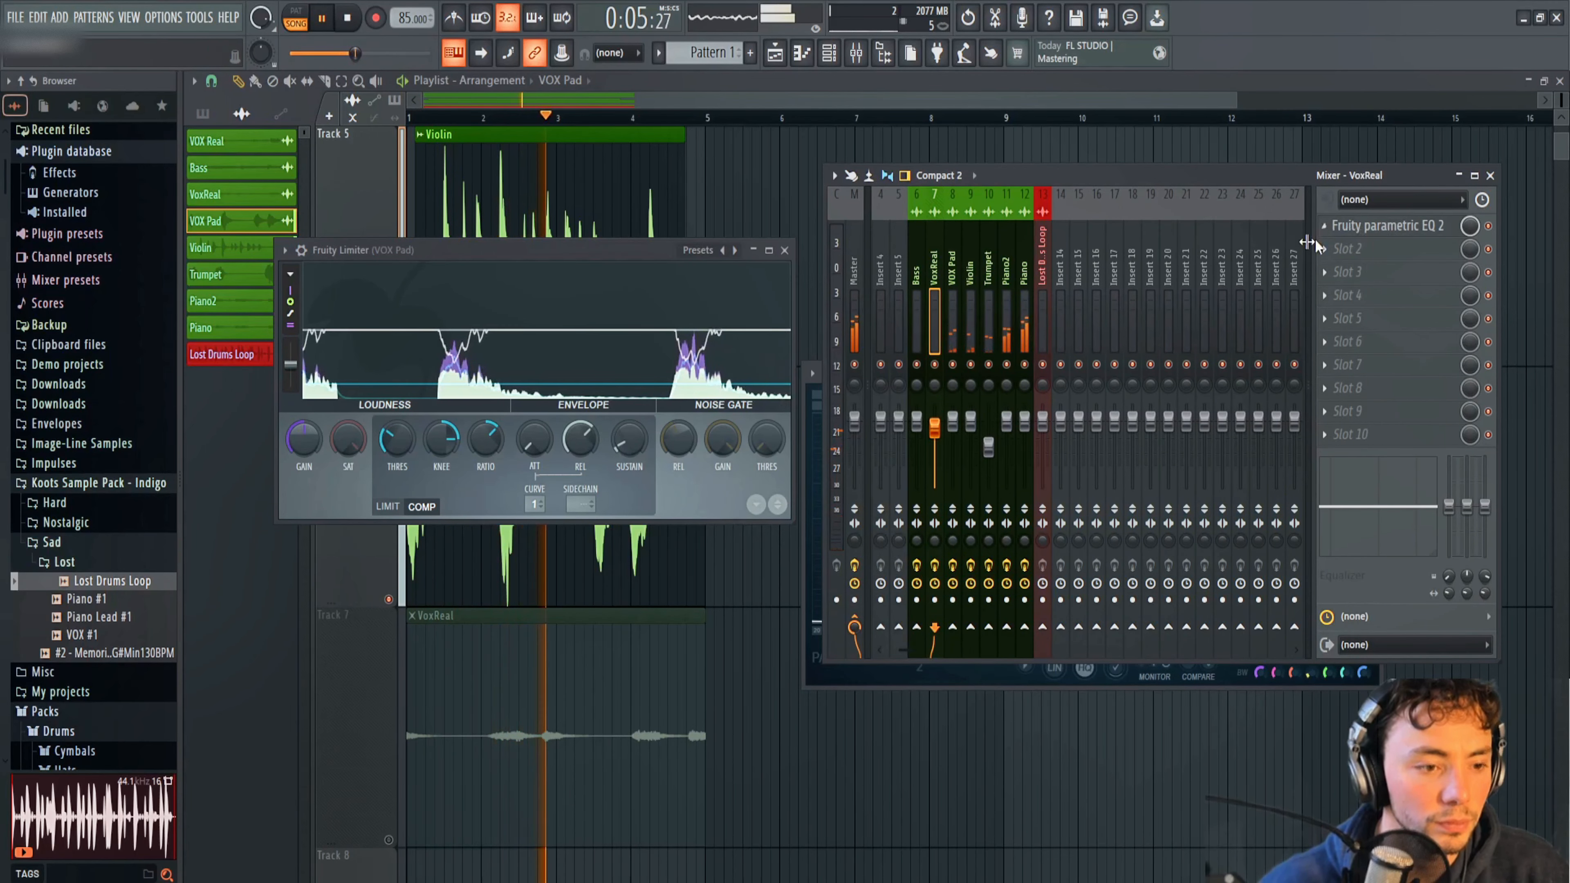
pyautogui.click(878, 103)
pyautogui.click(390, 840)
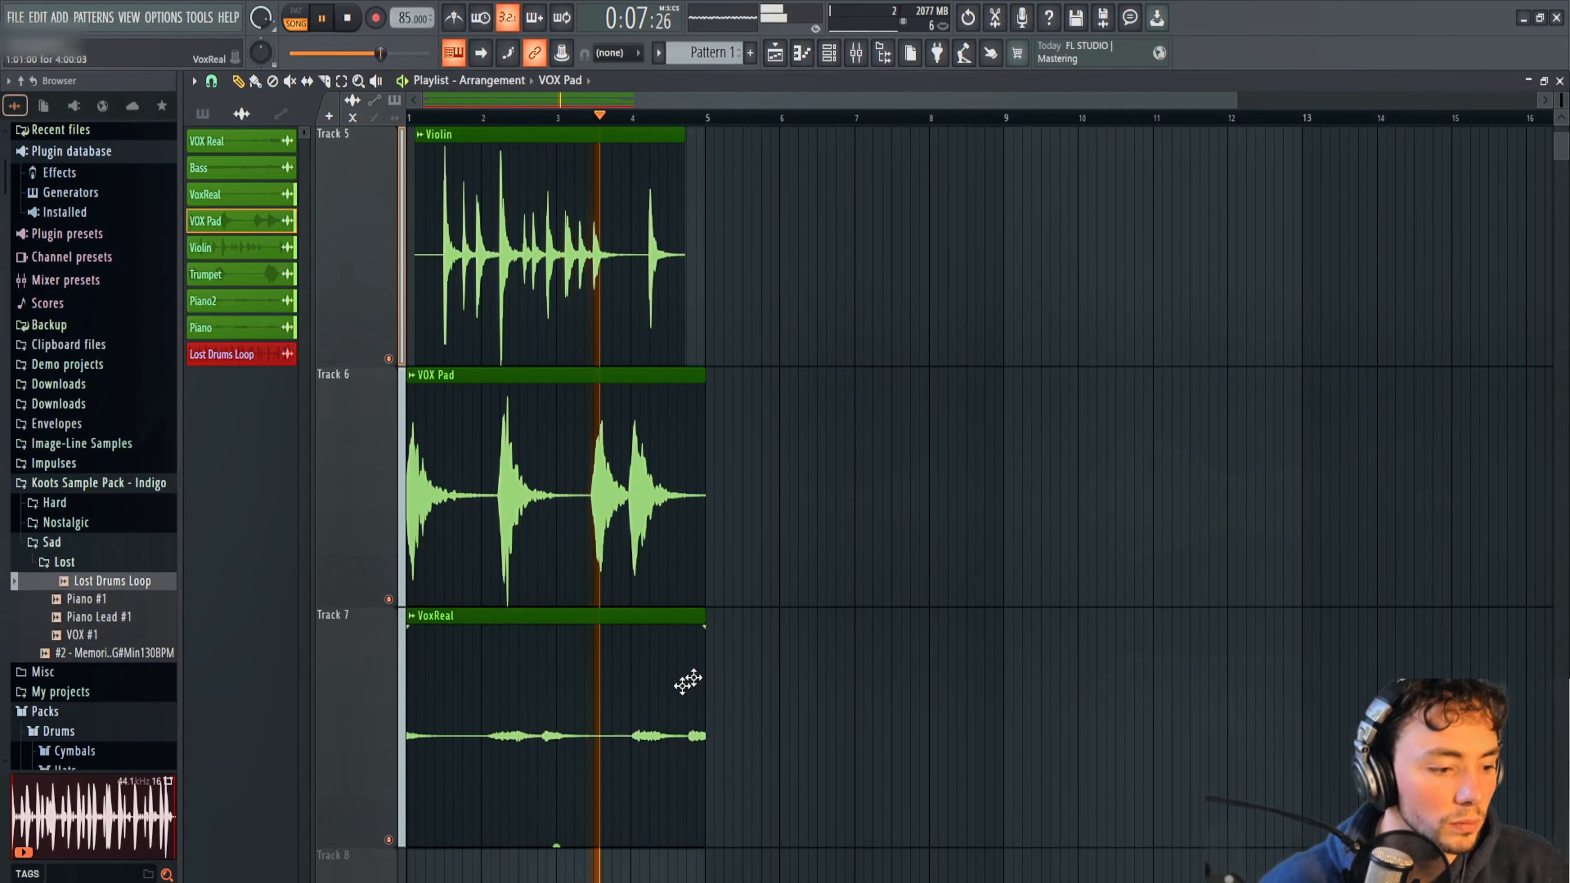
pyautogui.scroll(-4, 742, 629)
pyautogui.scroll(3, 842, 439)
pyautogui.scroll(-1, 841, 442)
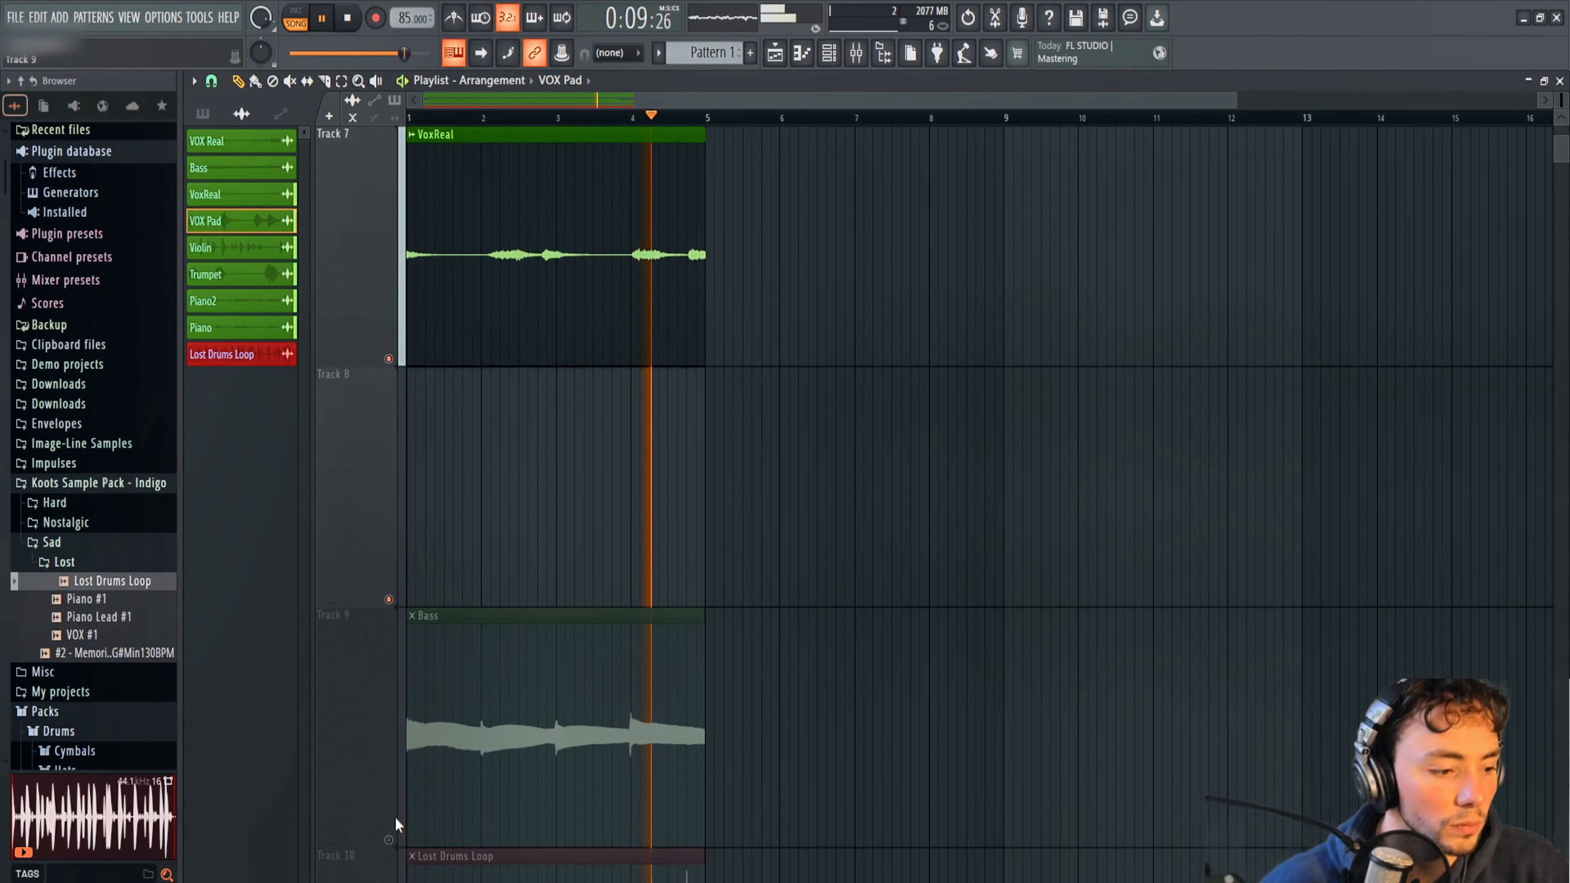
# Load Fruity Limiter into slot 2 of the VoxReal mixer track.
pyautogui.click(856, 53)
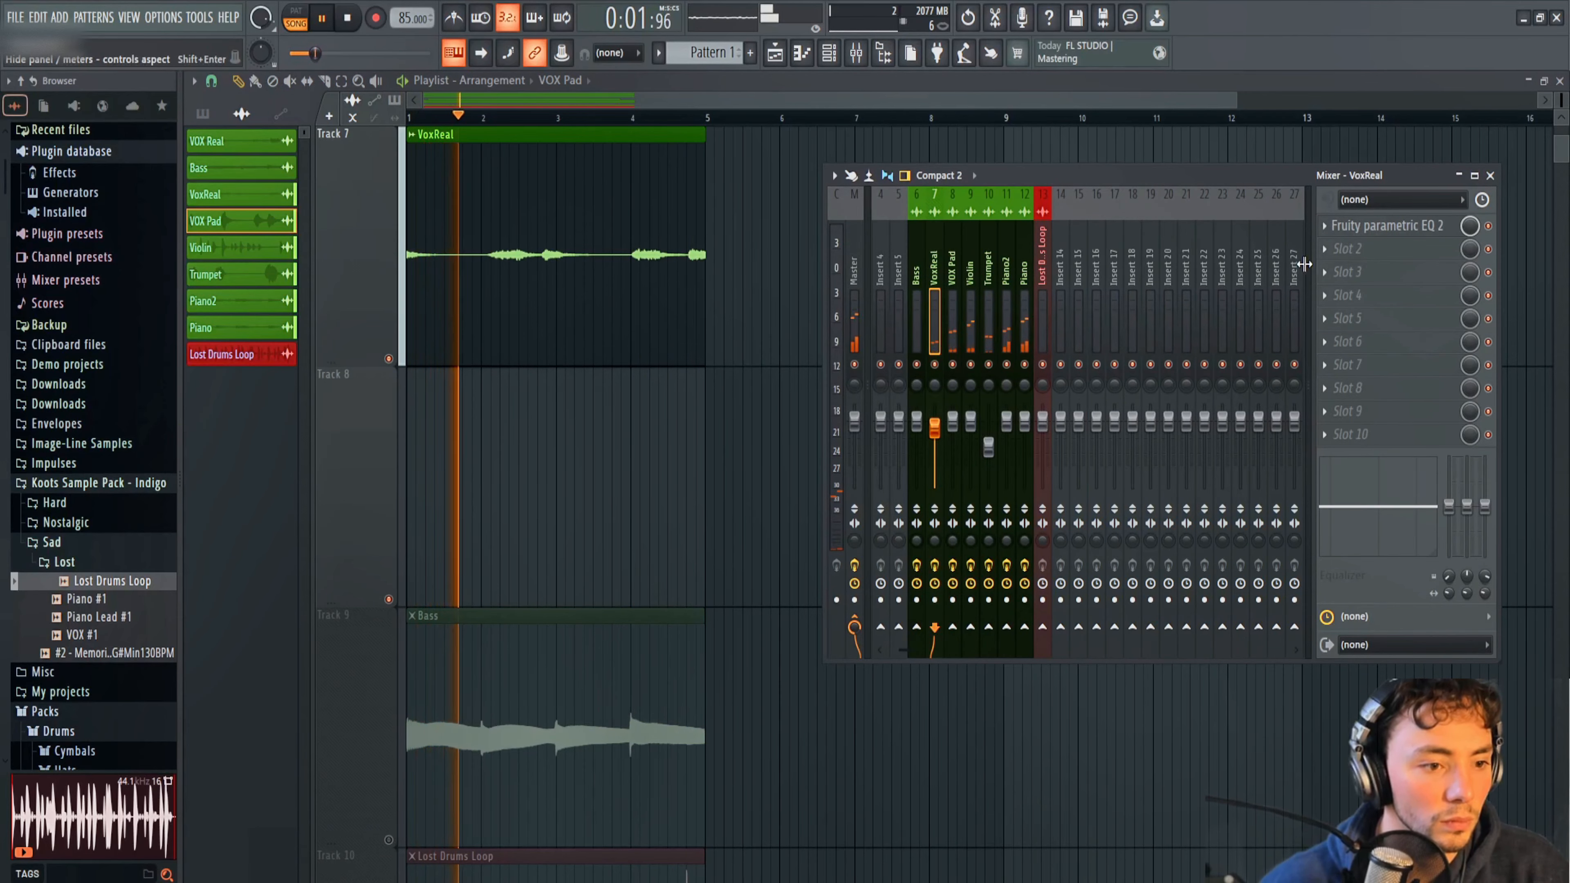
pyautogui.click(1328, 248)
pyautogui.click(1139, 393)
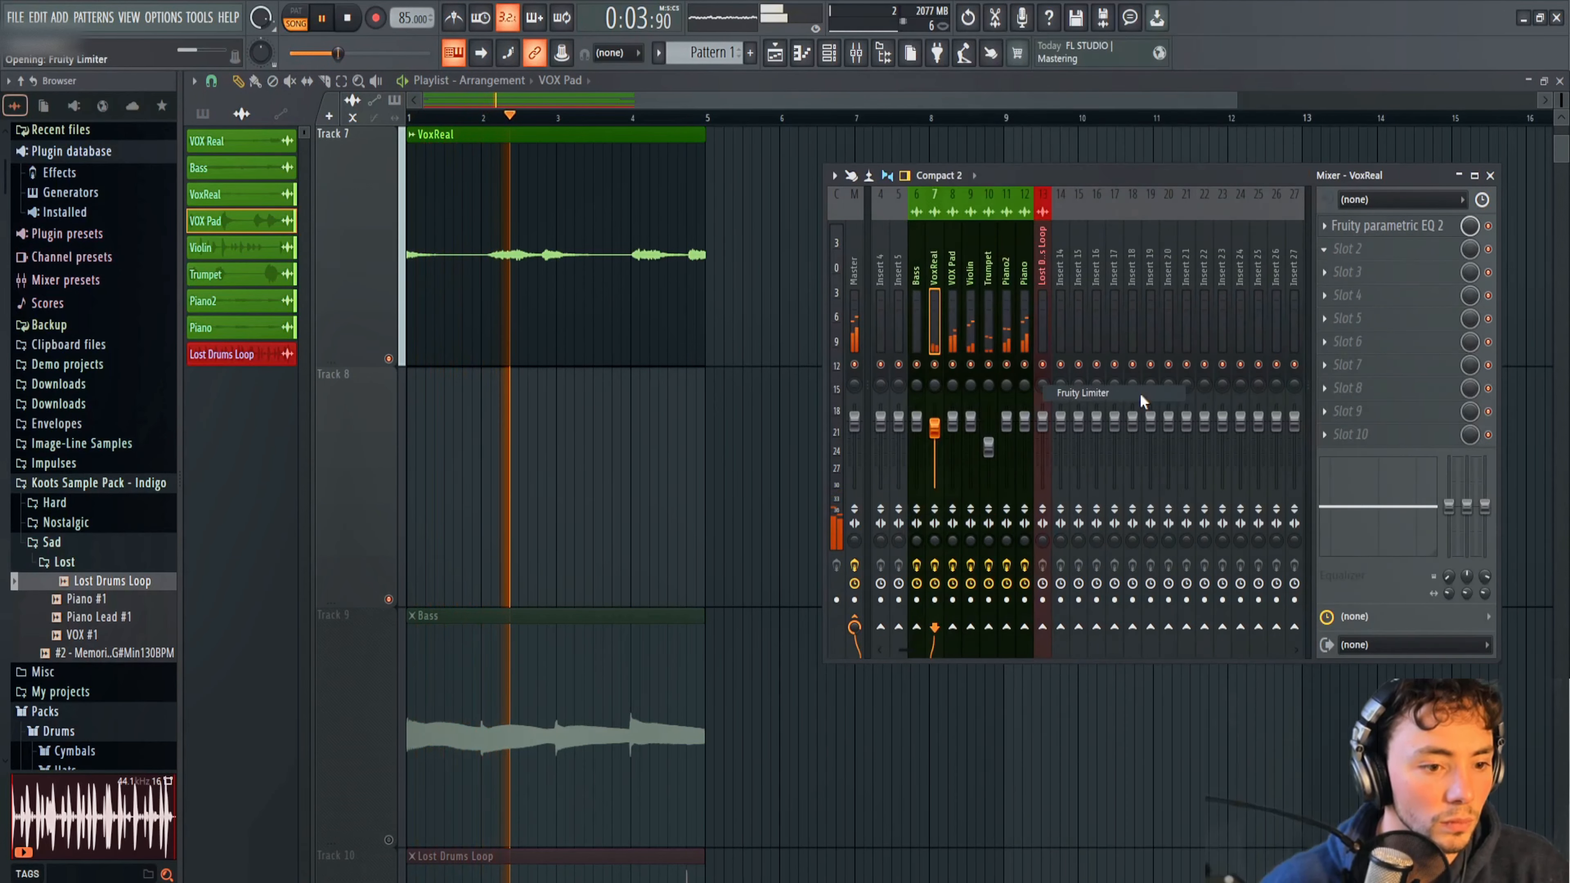
# Normalize the VoxReal audio clip and lower VoxReal's mixer fader.
pyautogui.doubleClick(578, 175)
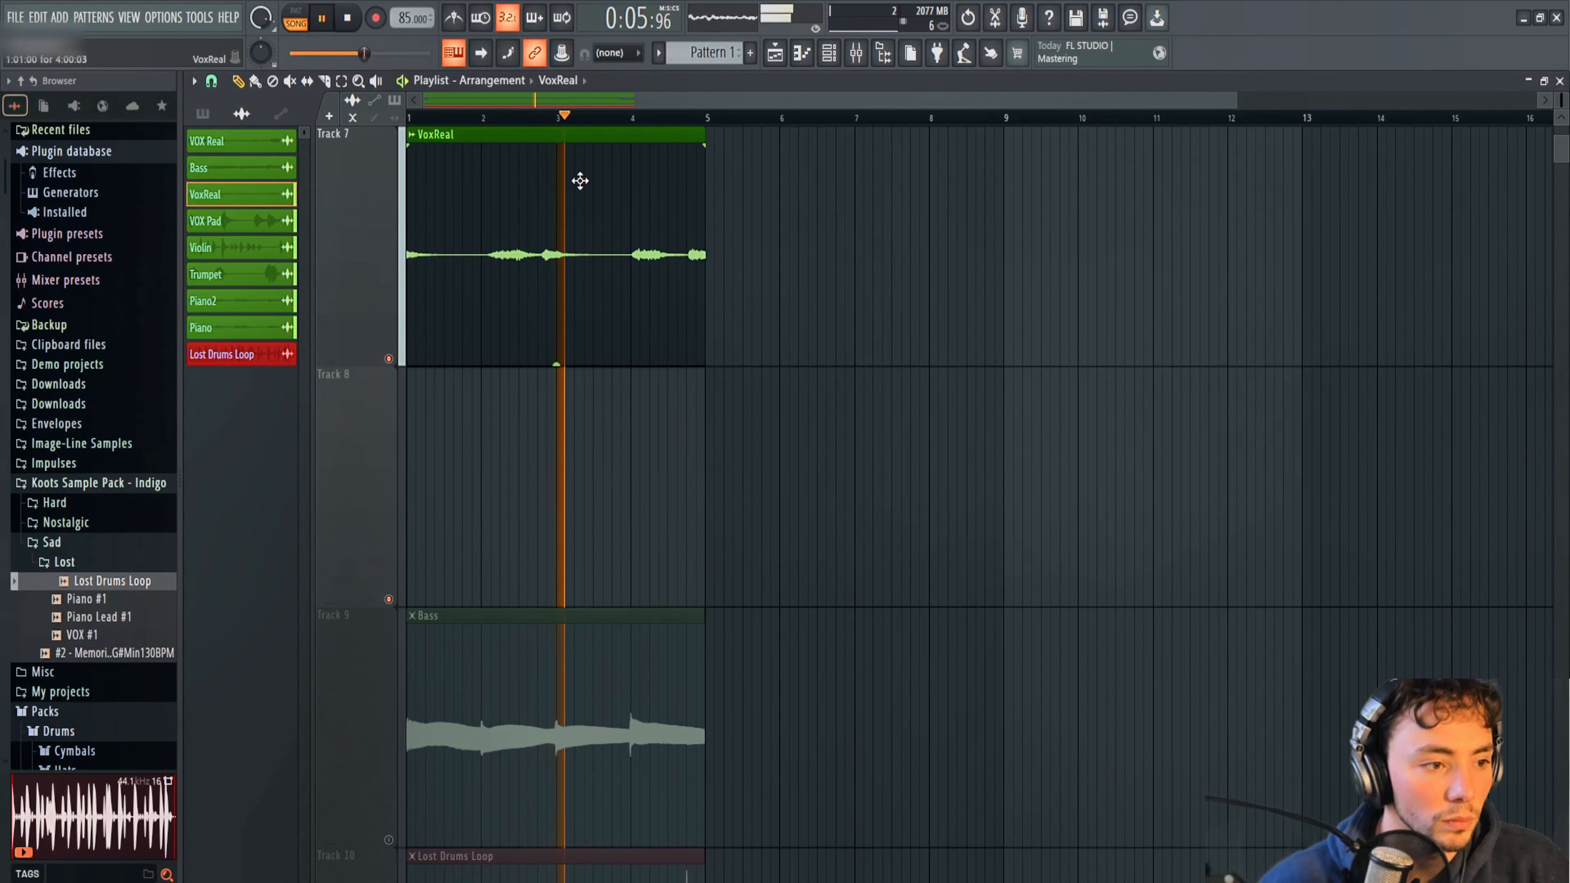
pyautogui.click(500, 406)
pyautogui.click(828, 61)
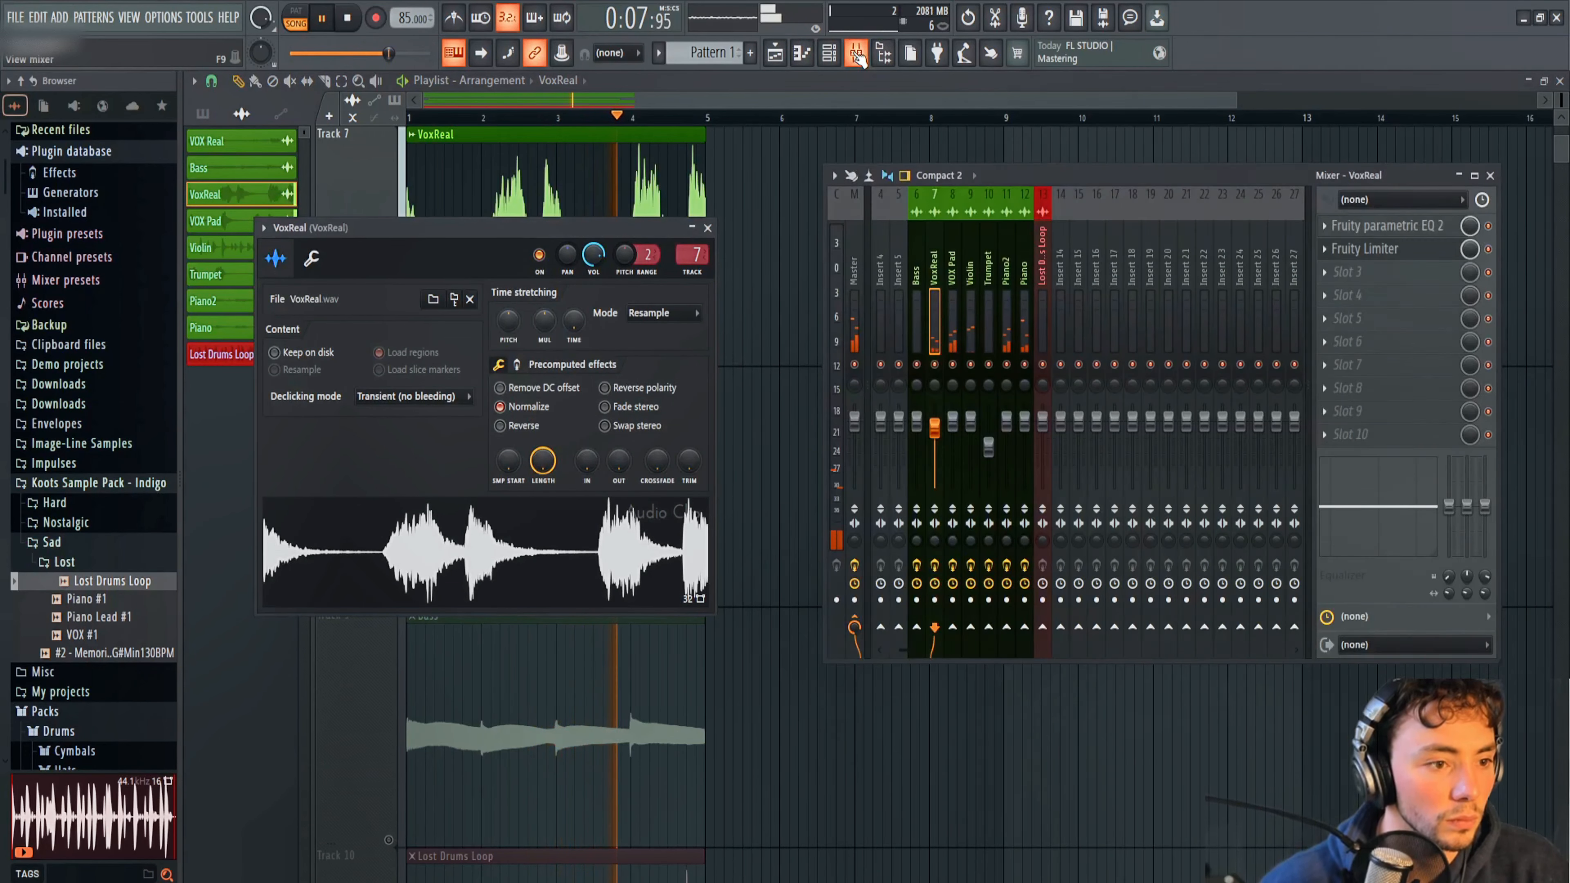
# Open VoxReal's Fruity Limiter and move it up one slot, ahead of the parametric EQ.
pyautogui.click(1363, 254)
pyautogui.click(1324, 248)
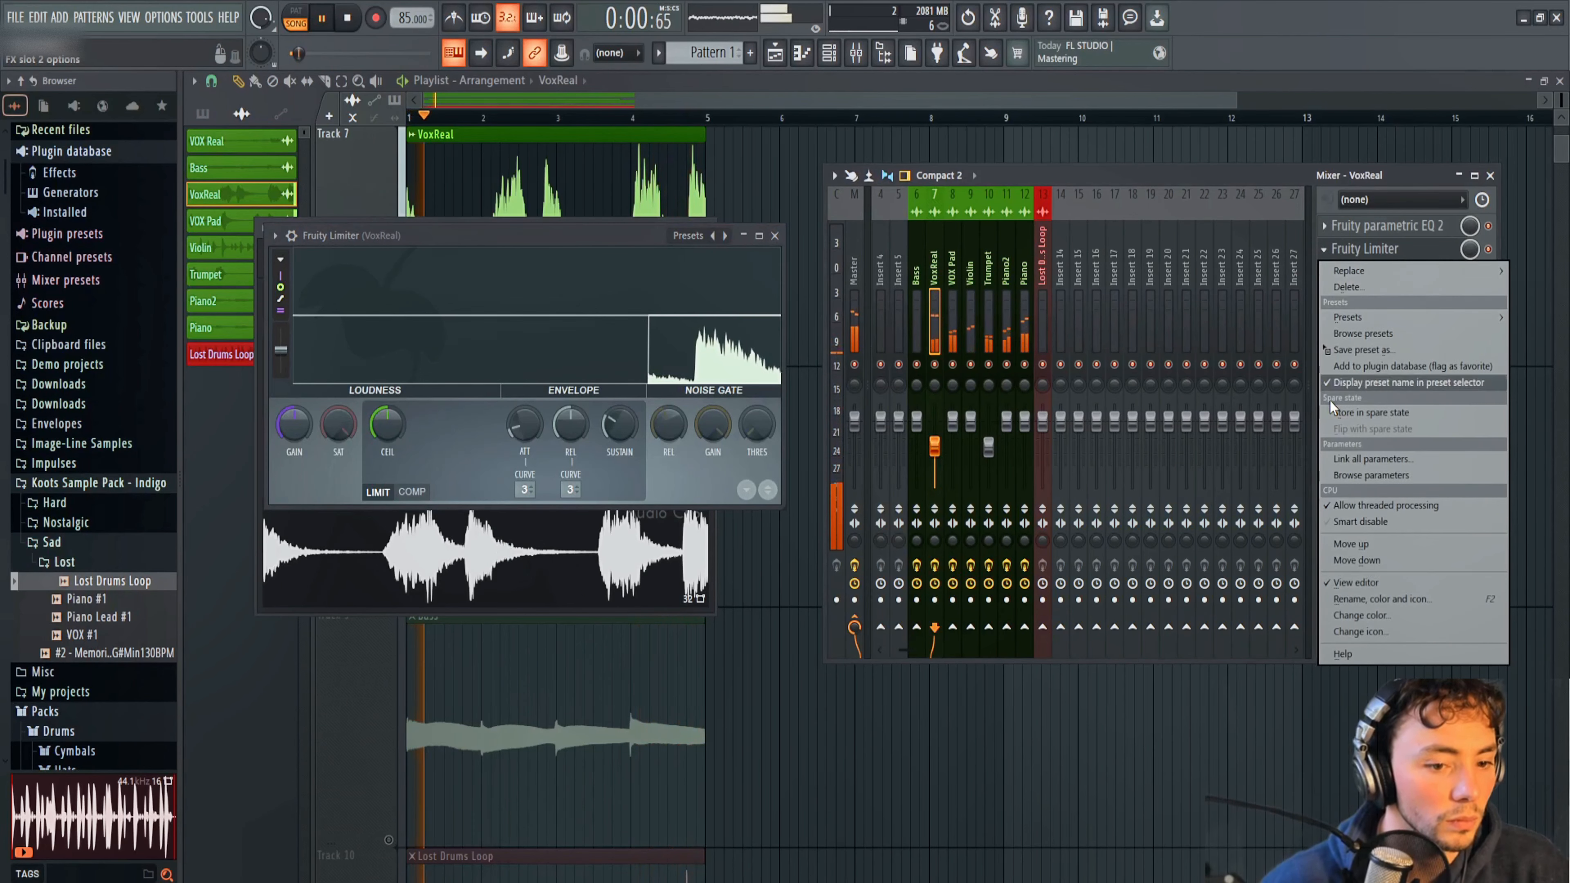
pyautogui.click(1350, 543)
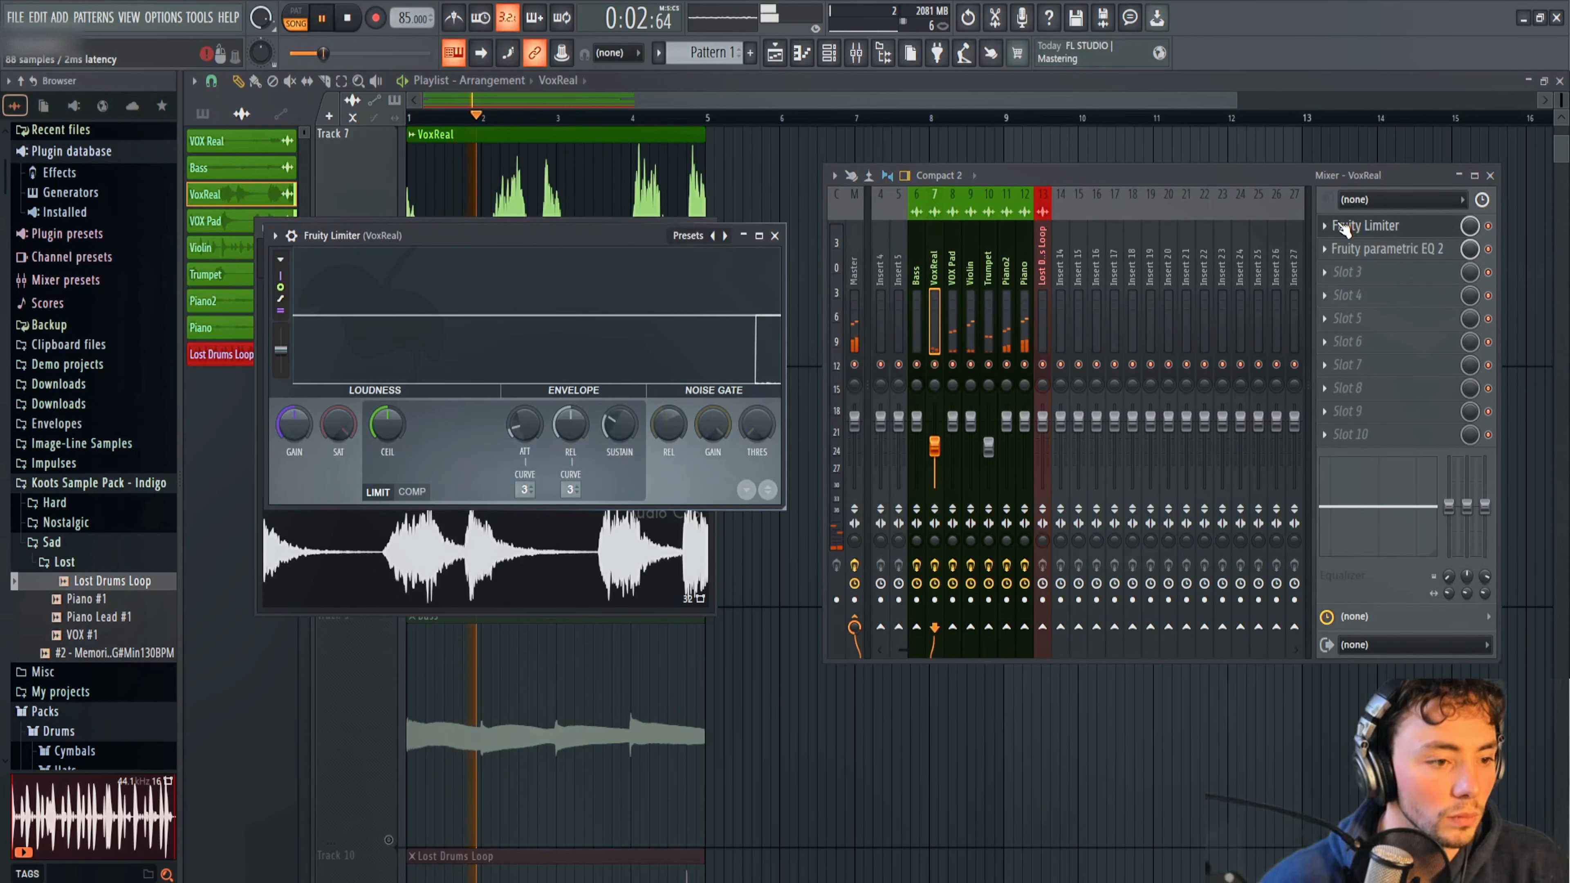
# Switch VoxReal's limiter to compression mode and balance the ratio and threshold for gentle compression while auditioning.
pyautogui.click(413, 491)
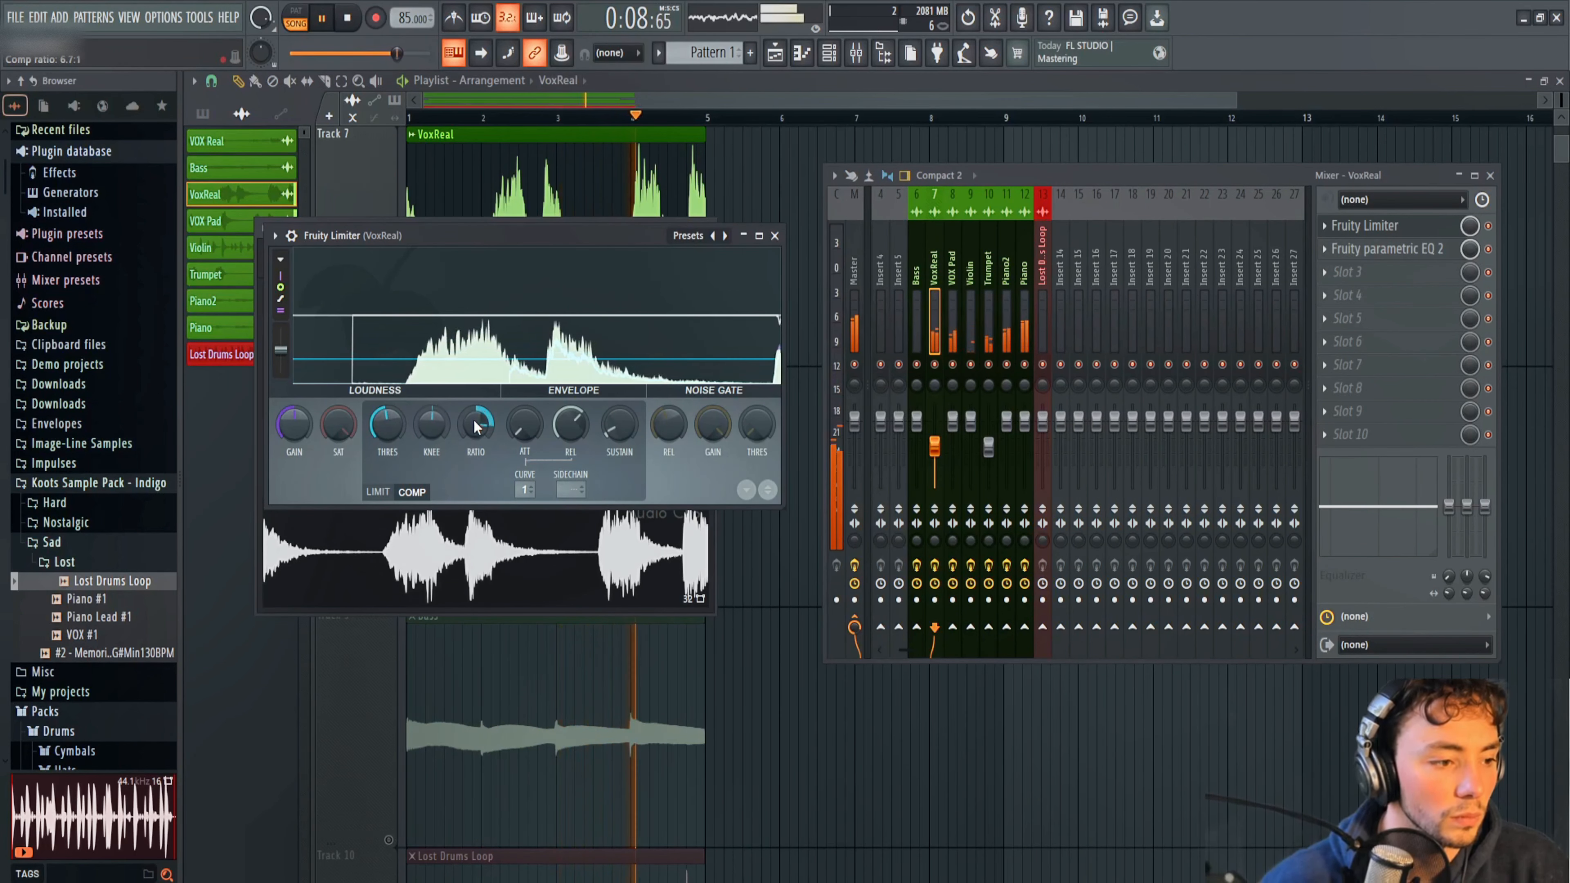
pyautogui.moveTo(476, 427)
pyautogui.mouseDown()
pyautogui.moveTo(475, 451)
pyautogui.moveTo(474, 425)
pyautogui.mouseUp()
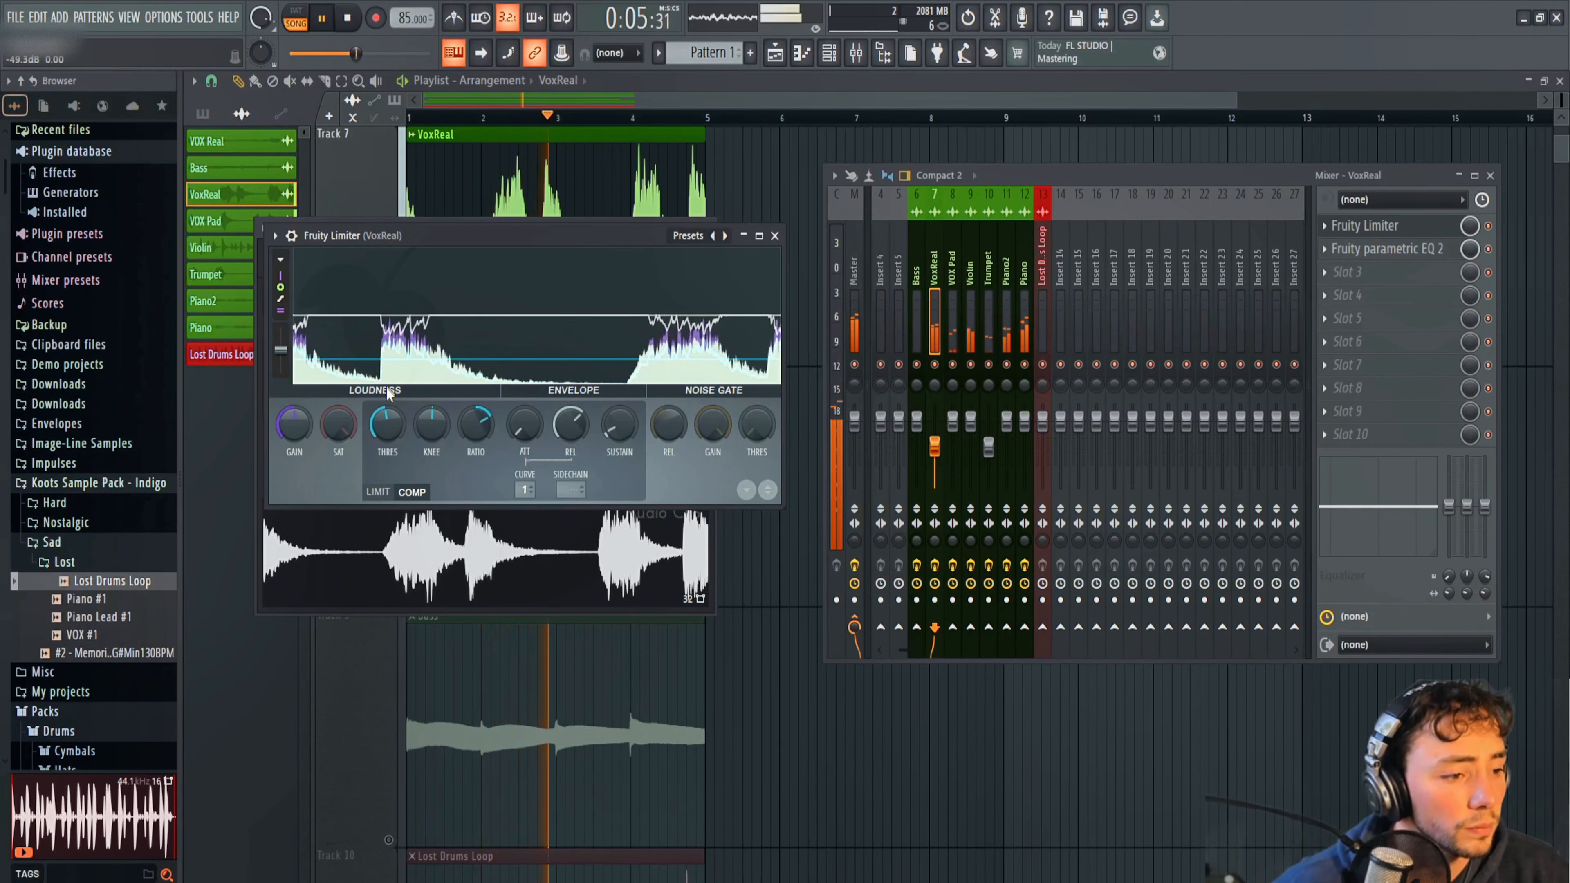
pyautogui.moveTo(387, 424); pyautogui.dragTo(388, 424)
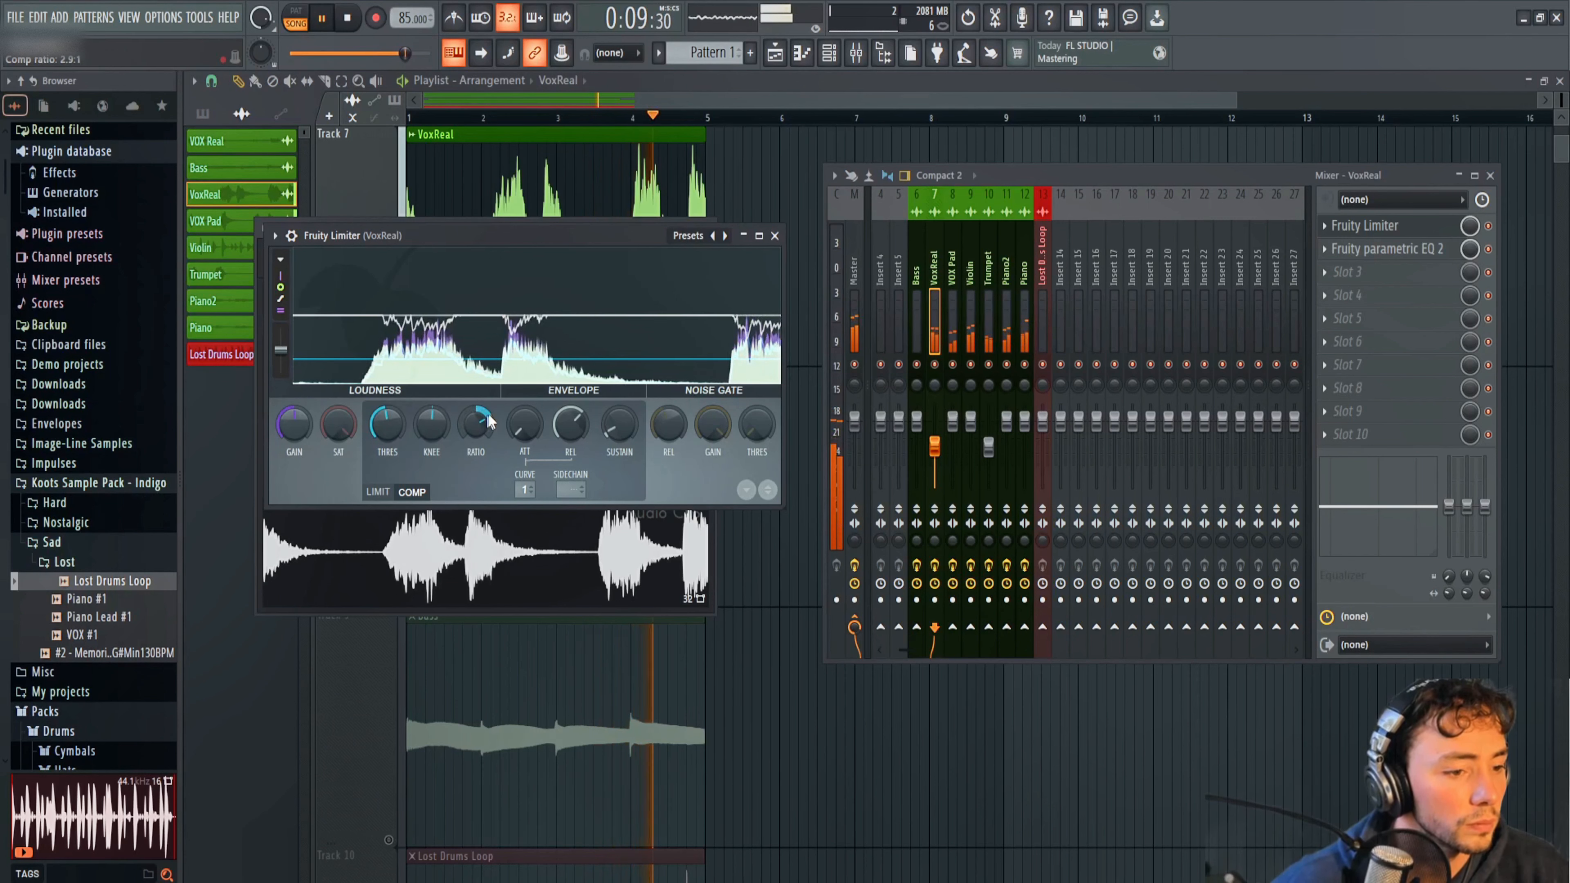
pyautogui.moveTo(487, 424); pyautogui.dragTo(487, 433)
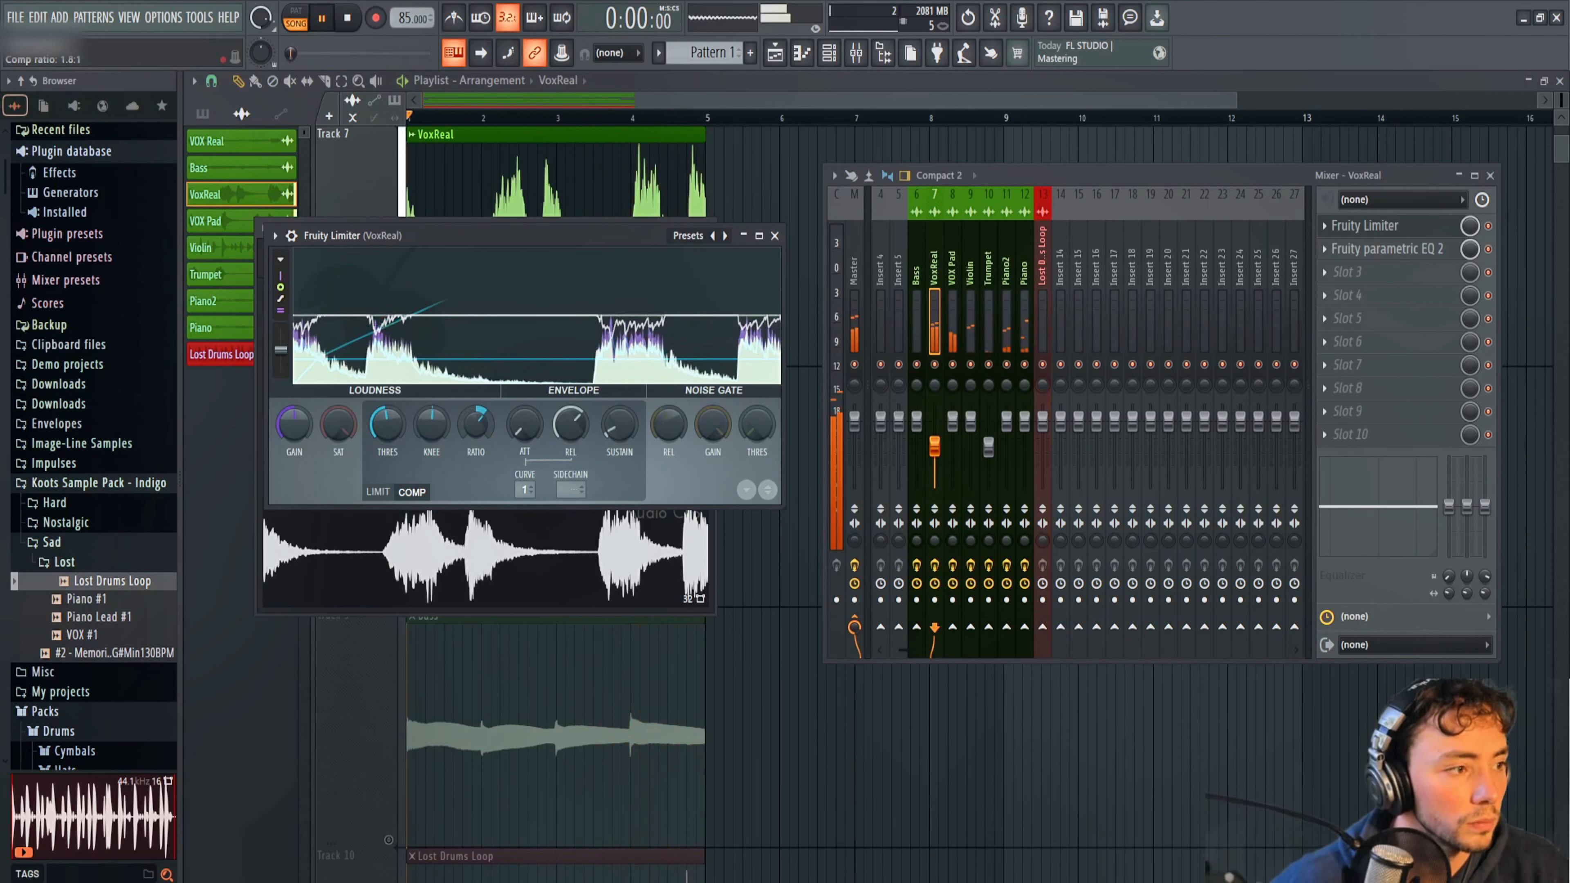
pyautogui.moveTo(388, 425); pyautogui.dragTo(388, 420)
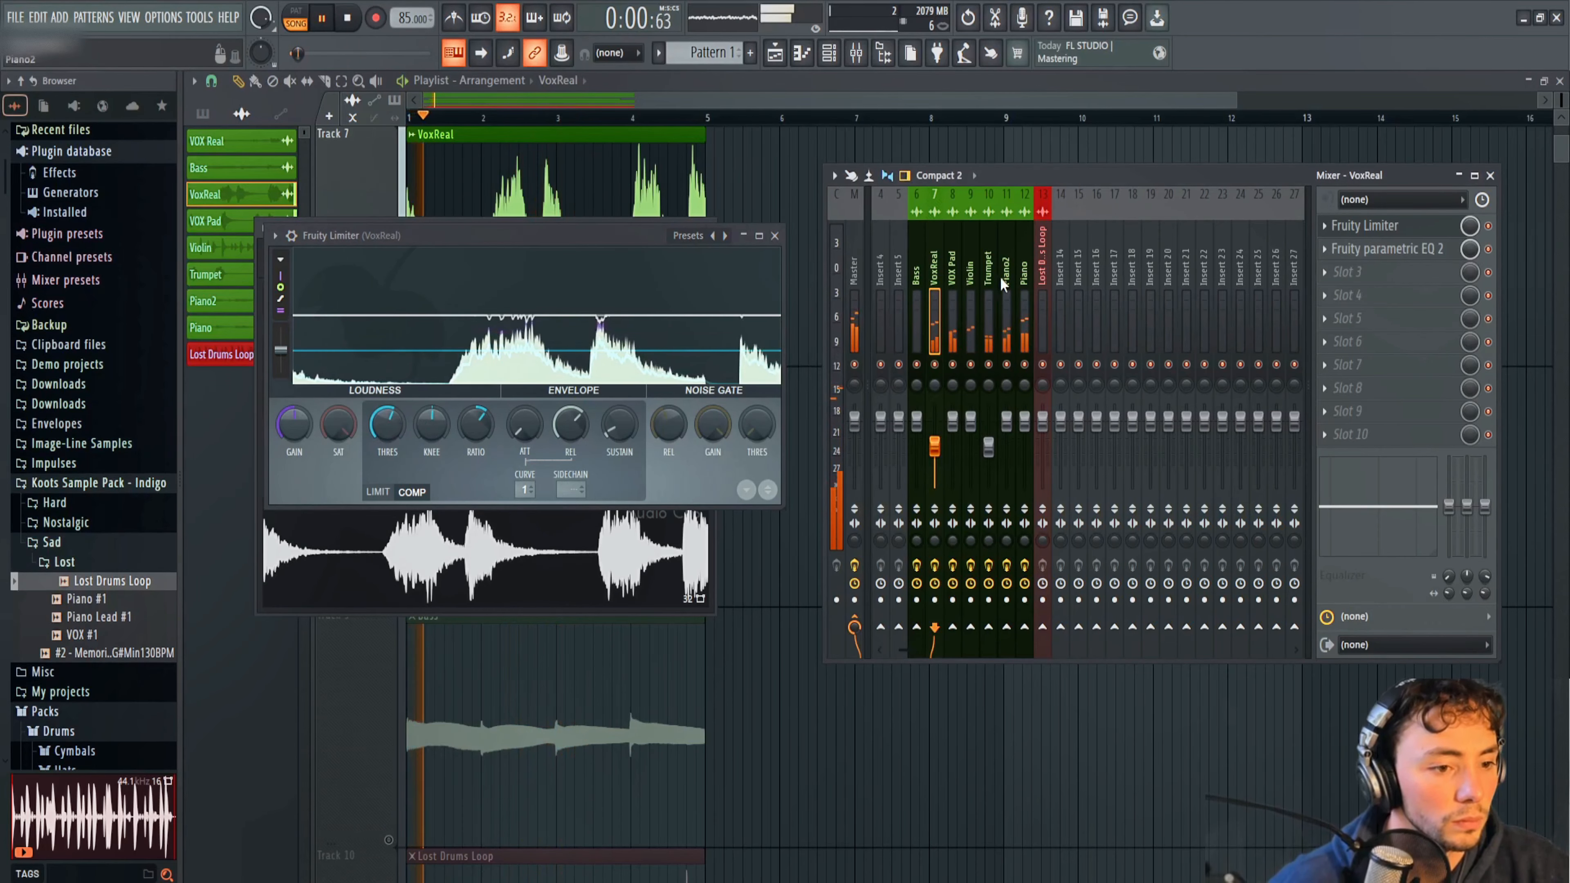
# Unmute the Bass track in the playlist and move its parametric EQ down one slot in the mixer.
pyautogui.click(818, 90)
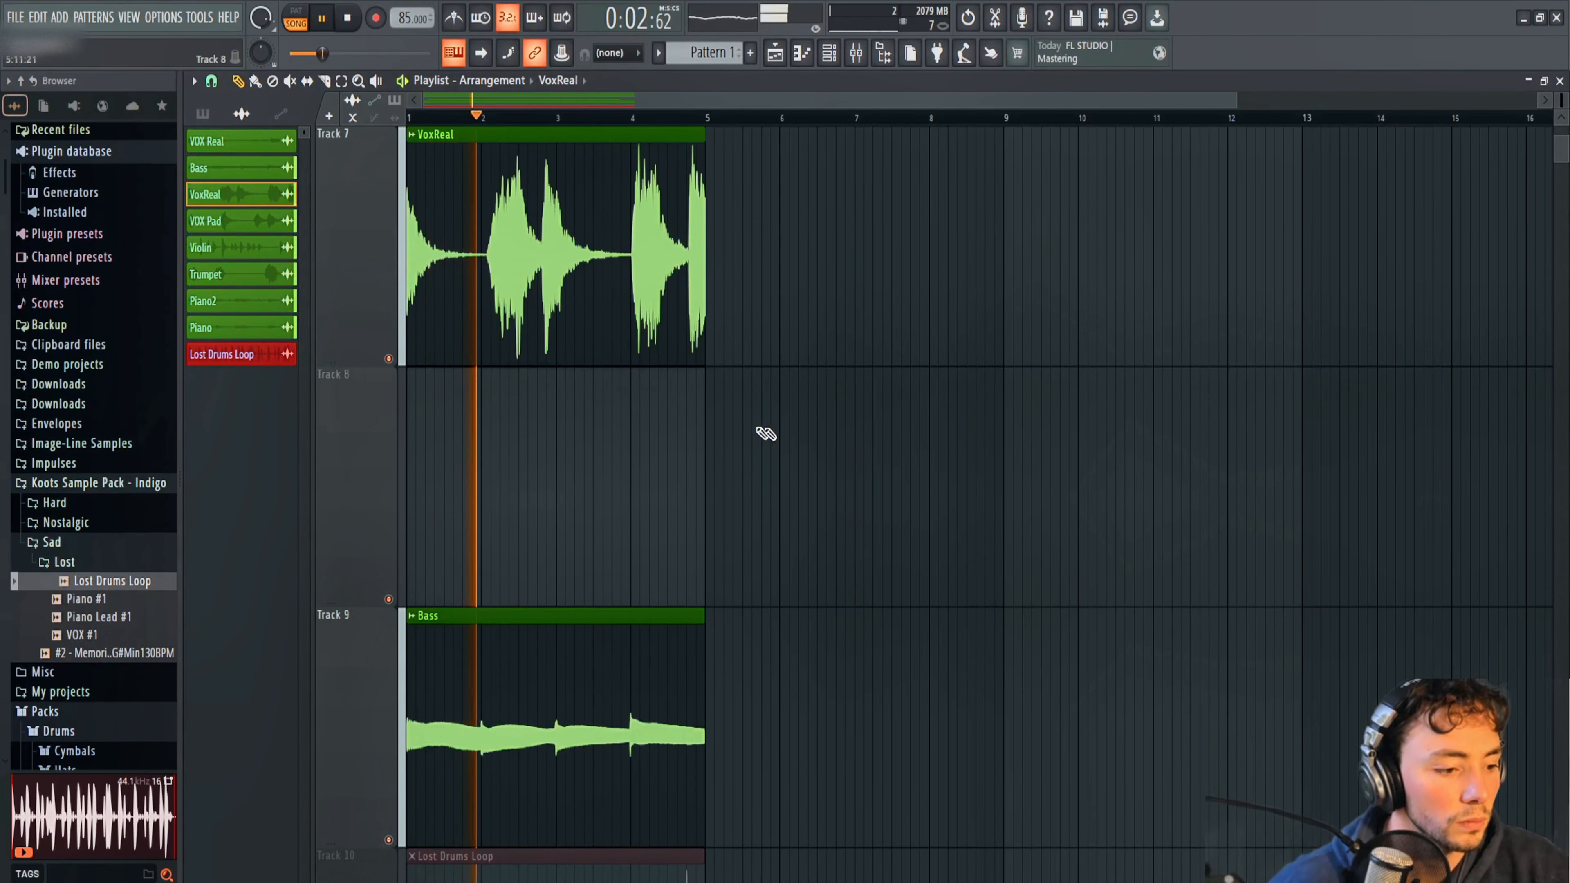
pyautogui.press('F9')
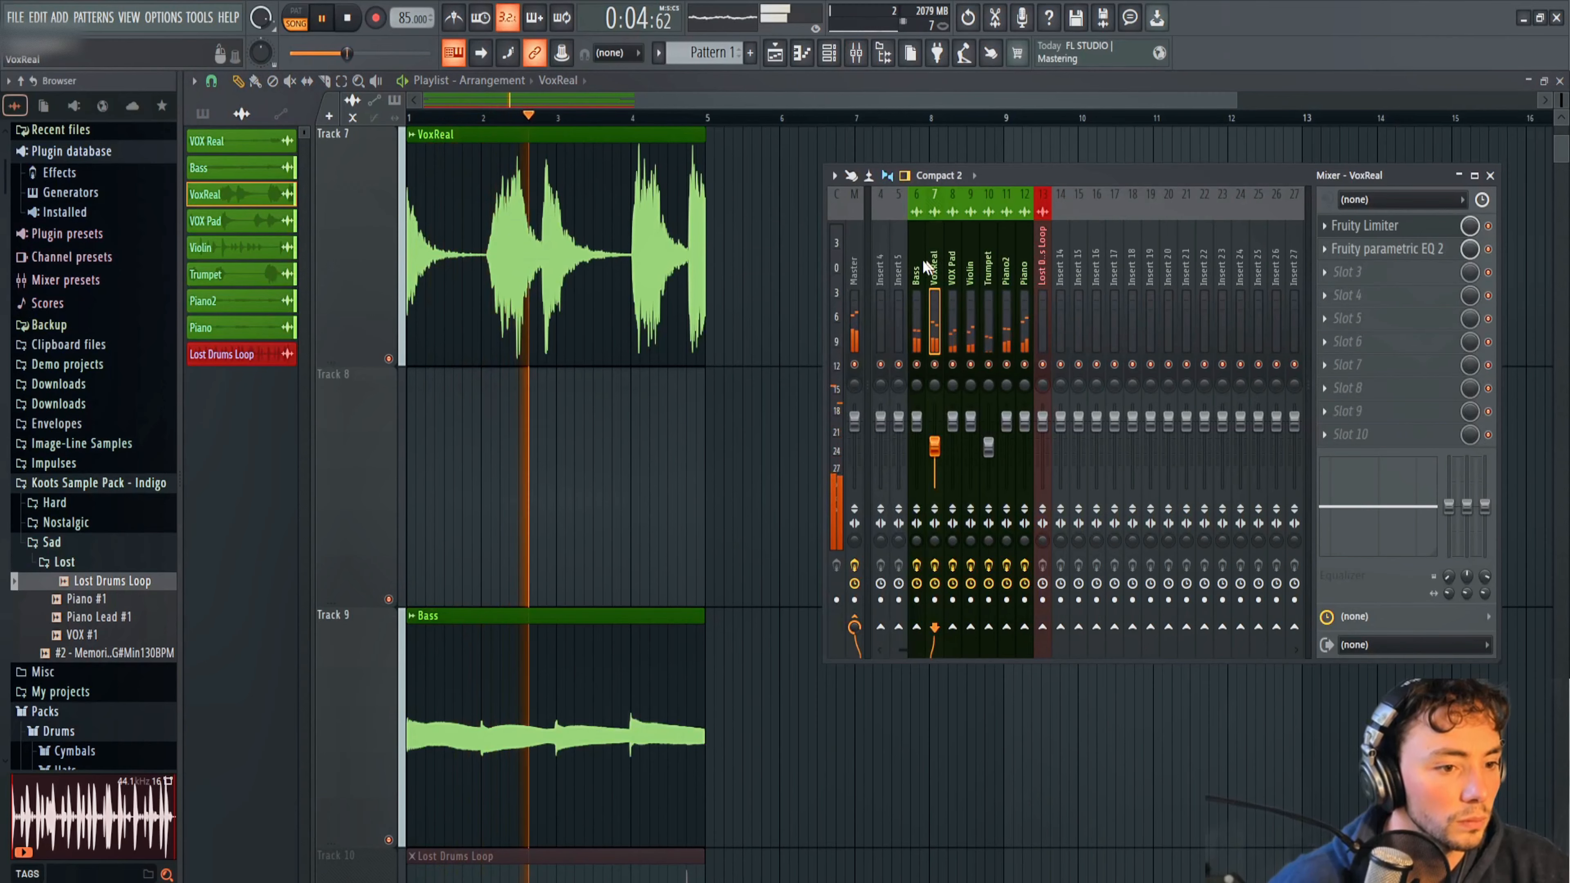
pyautogui.click(920, 272)
pyautogui.click(1323, 226)
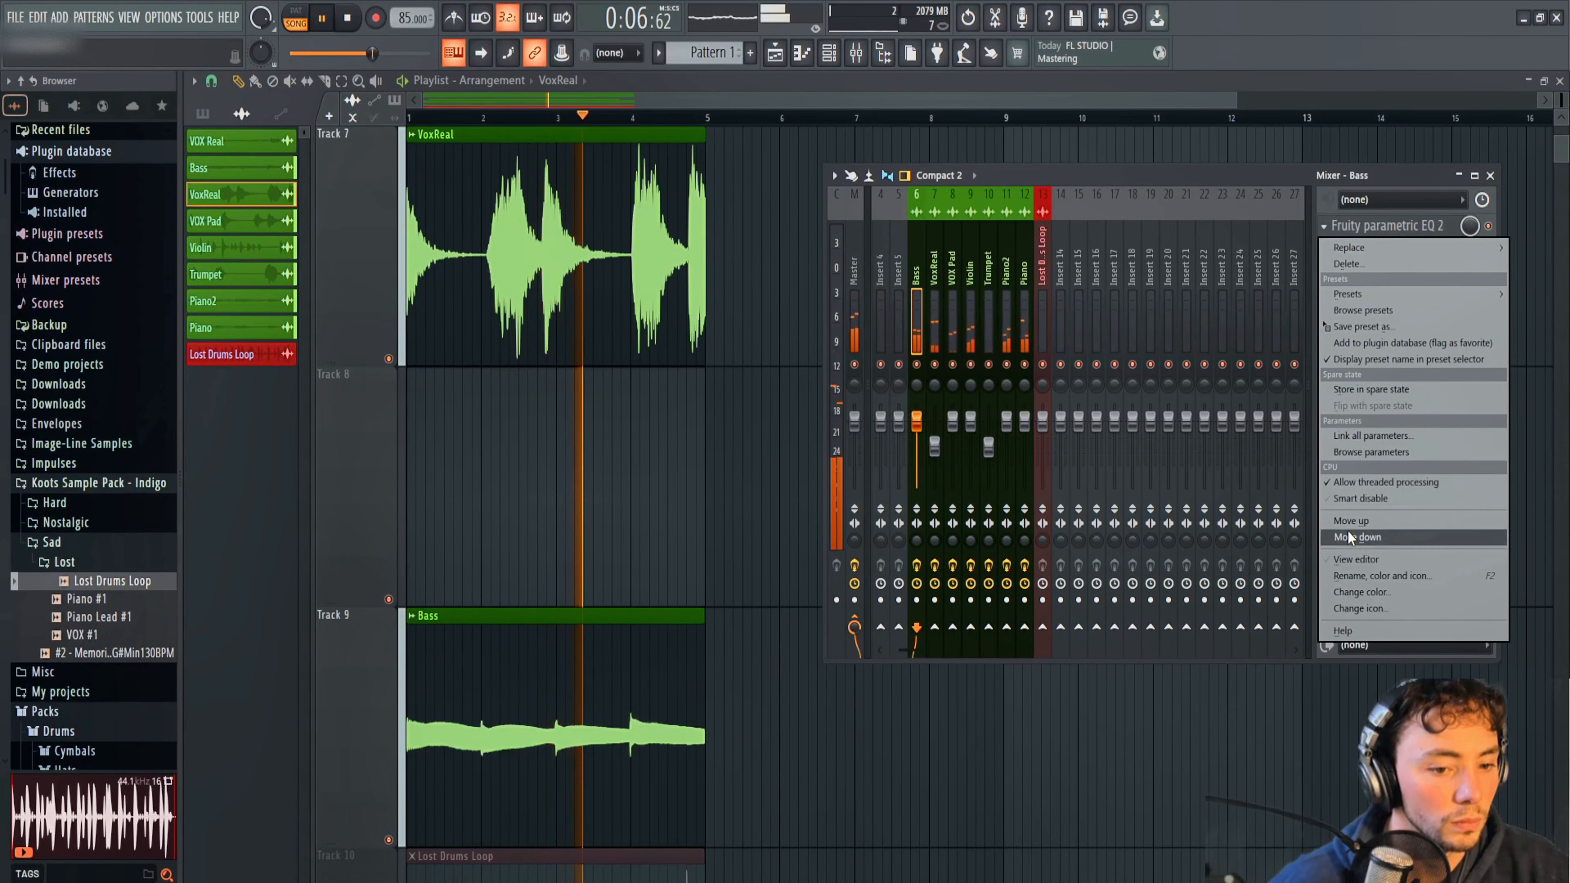
pyautogui.click(1348, 536)
# Load Fruity Limiter into Bass's first slot in compression mode, with the threshold at about -21.2 dB and higher knee and ratio.
pyautogui.click(1332, 225)
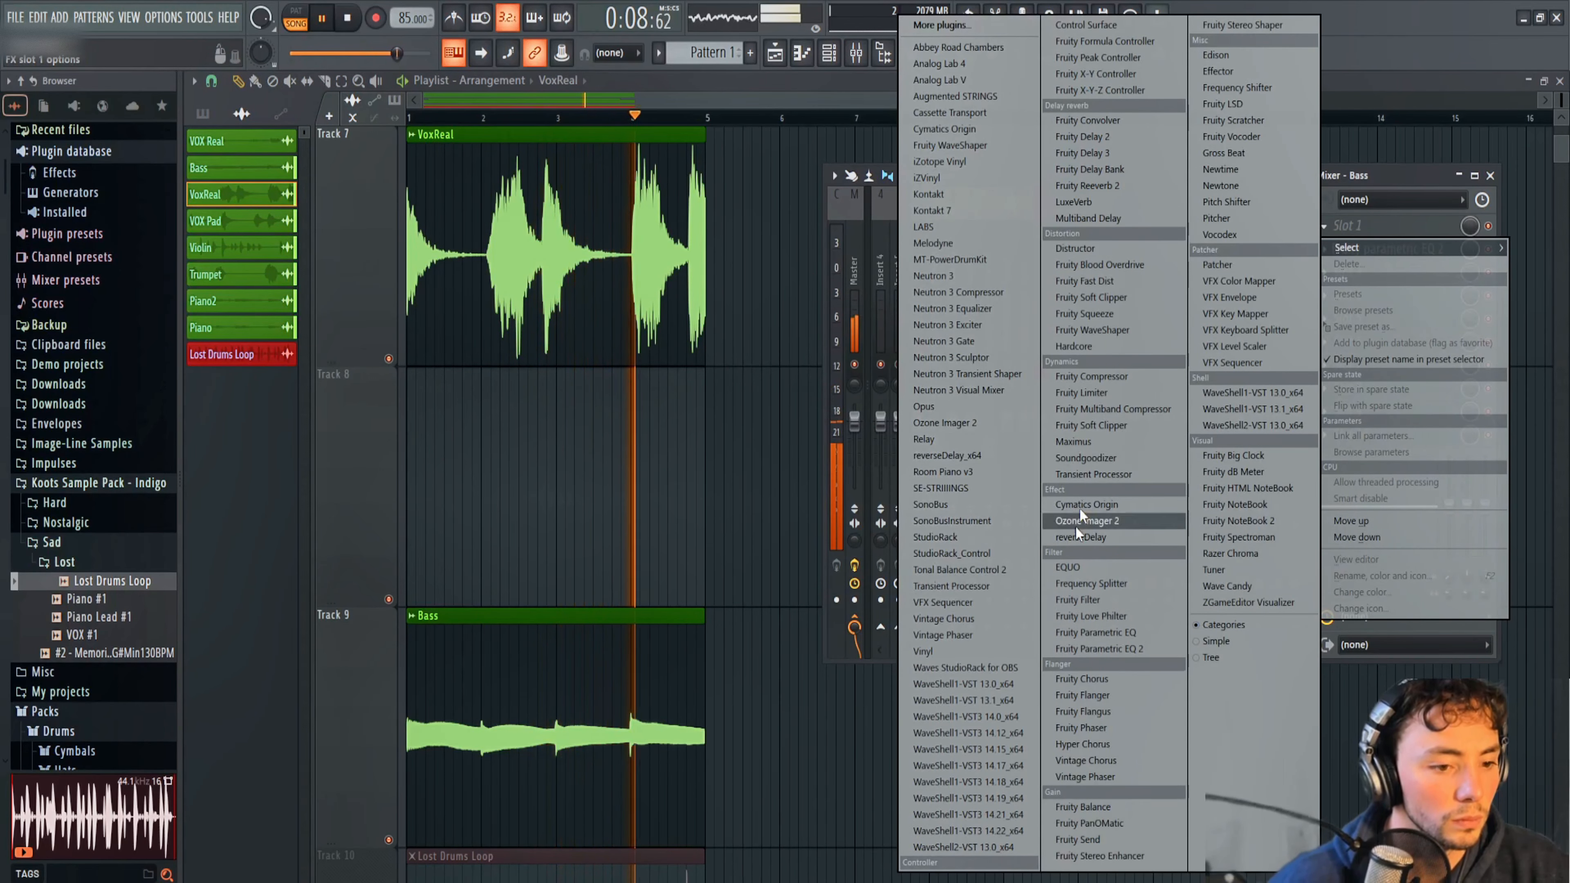
pyautogui.click(1094, 392)
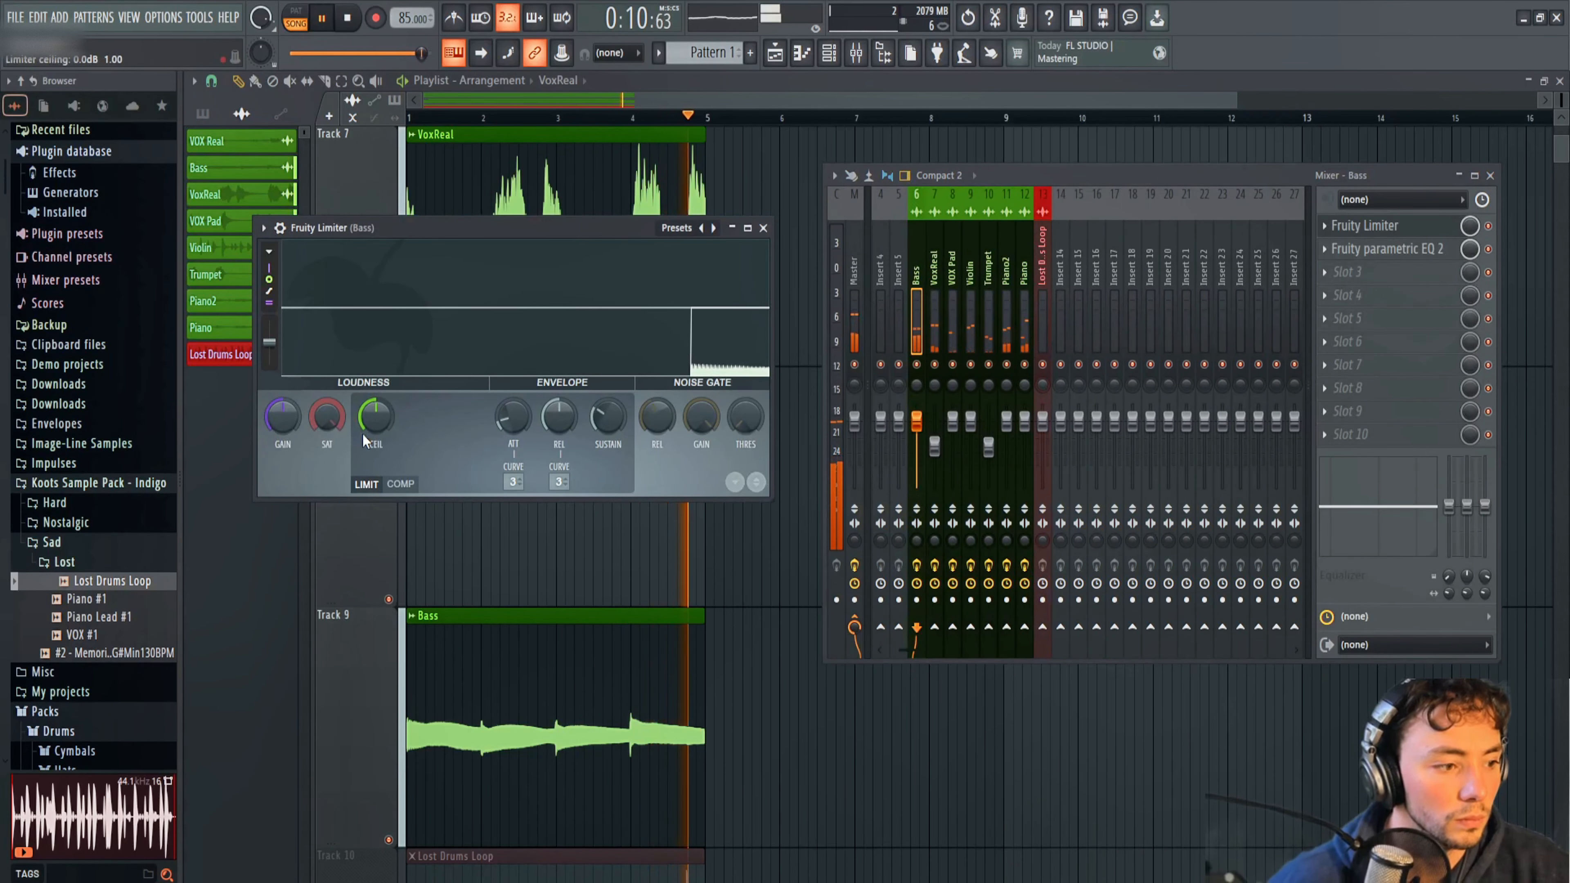
pyautogui.click(401, 484)
pyautogui.moveTo(383, 416)
pyautogui.mouseDown()
pyautogui.moveTo(382, 445)
pyautogui.moveTo(457, 410)
pyautogui.moveTo(375, 424)
pyautogui.mouseUp()
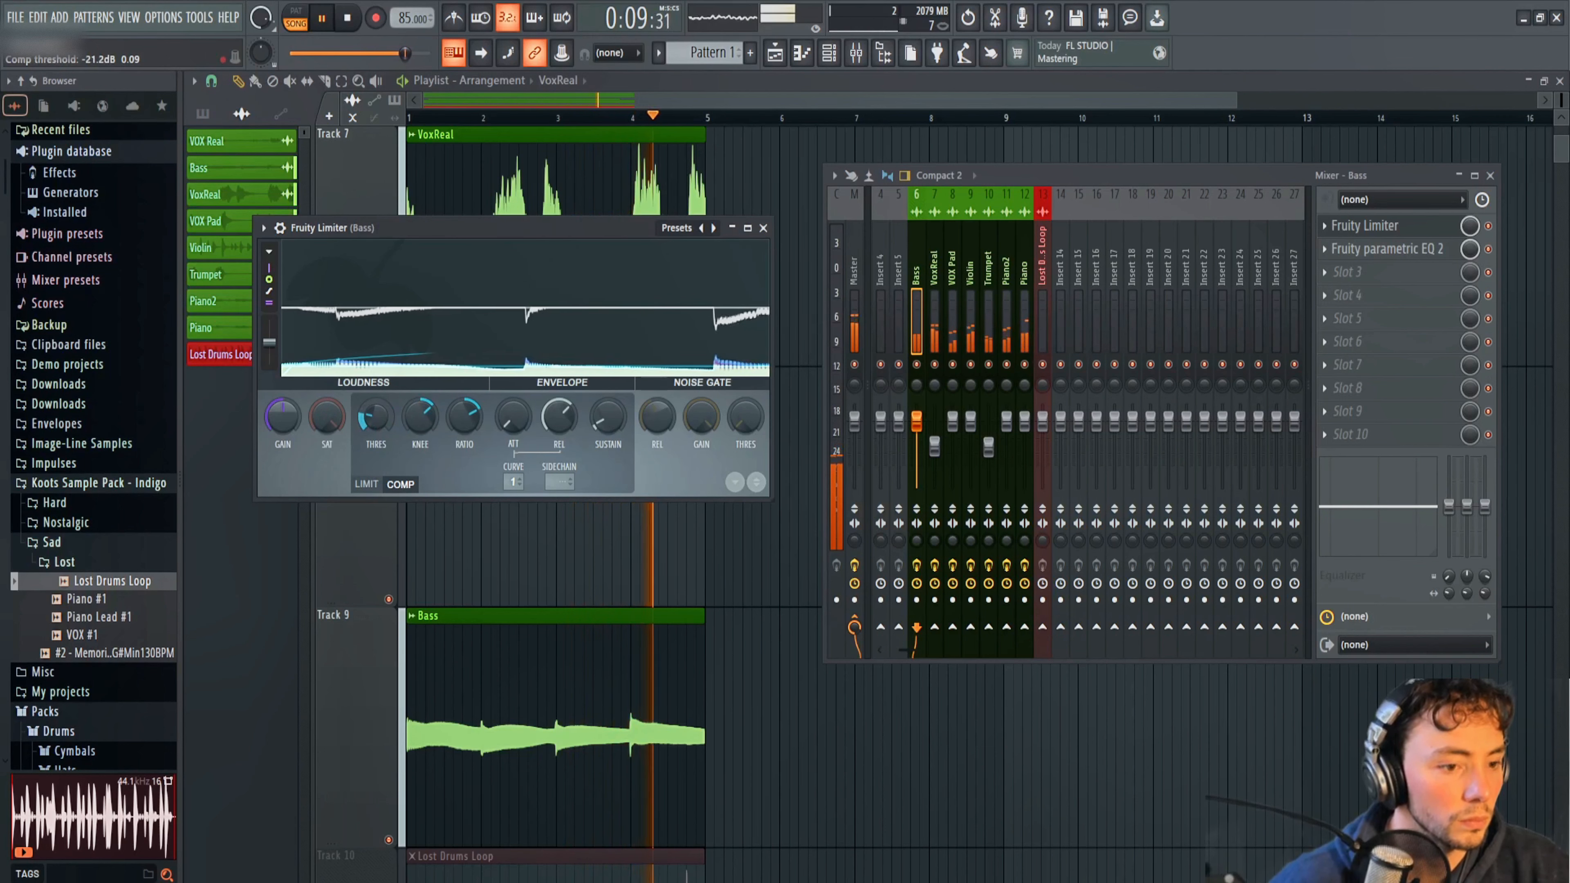
# Rebalance the stems by lowering the VoxReal, VOX Pad, Violin, Piano2 and Piano faders during playback.
pyautogui.moveTo(935, 446); pyautogui.dragTo(952, 424)
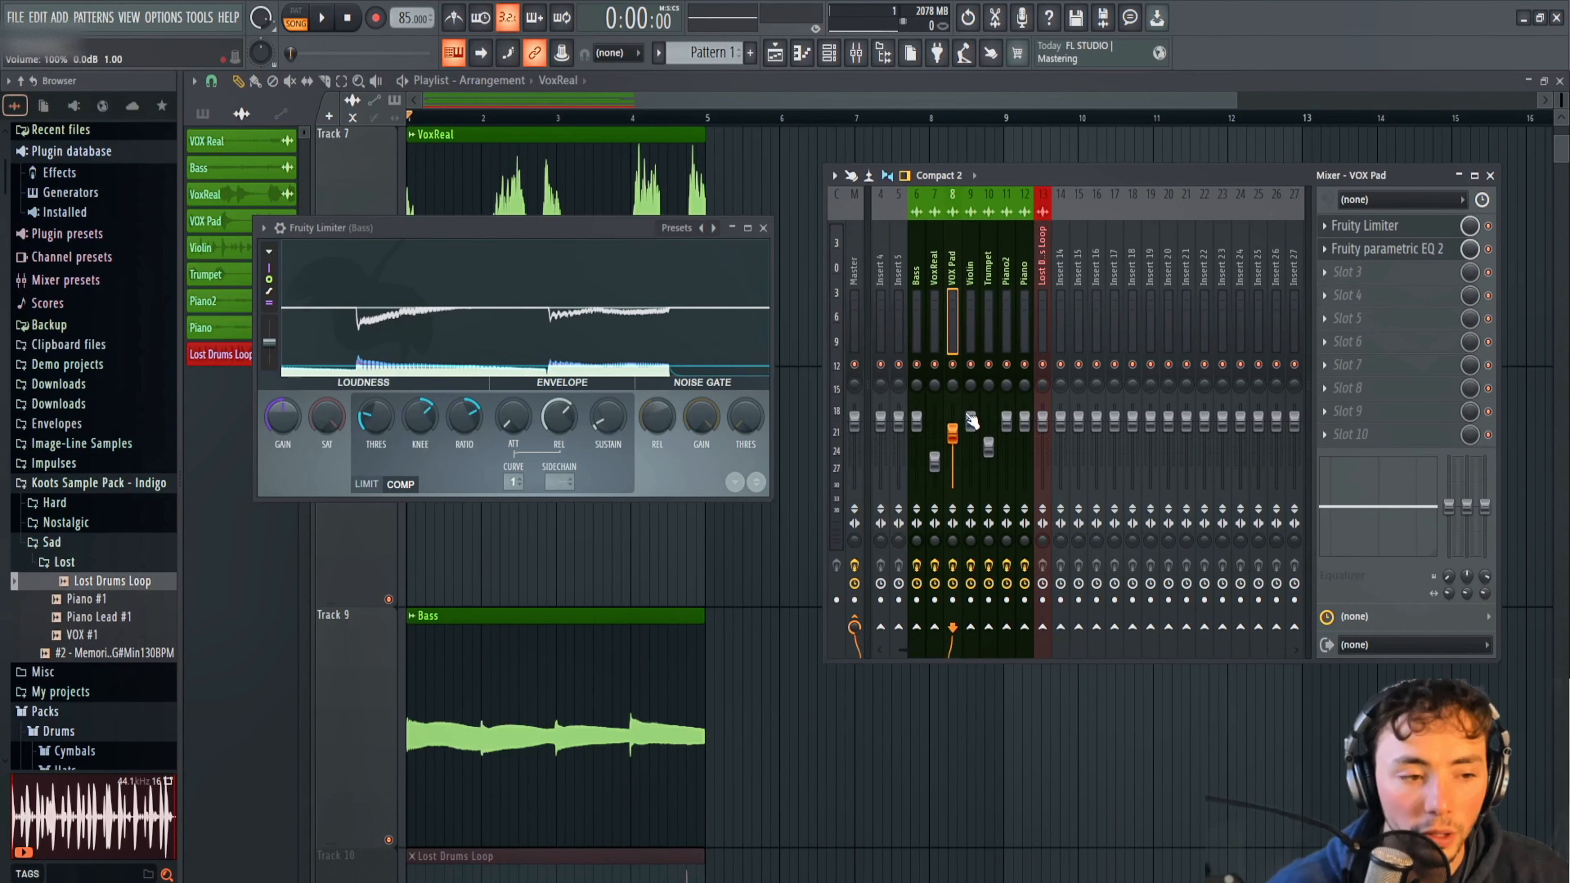
pyautogui.press('space')
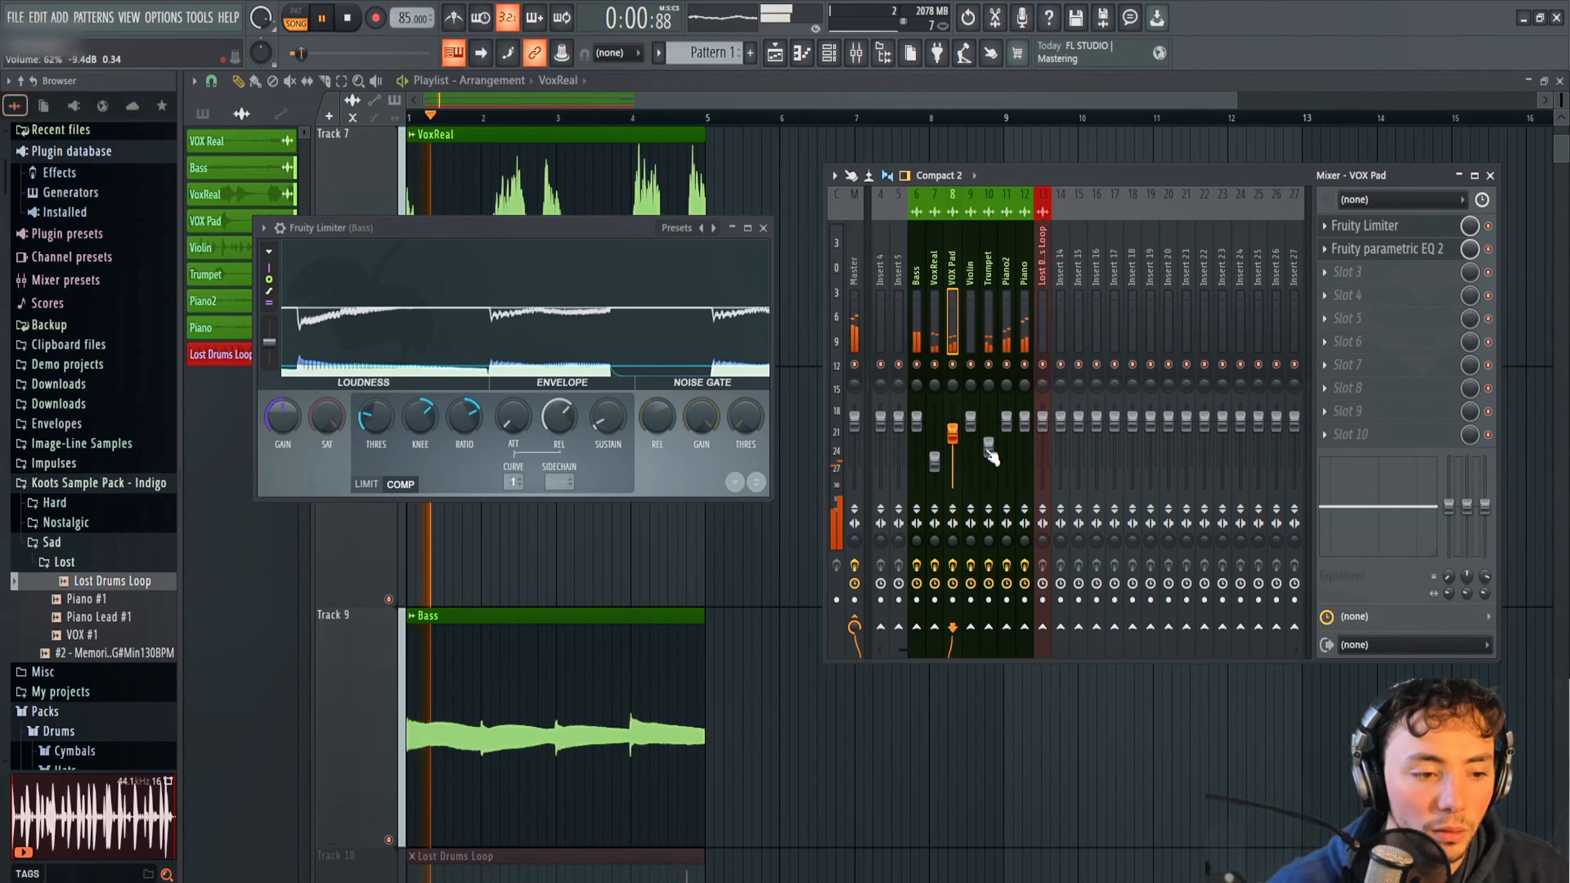
pyautogui.moveTo(972, 426); pyautogui.dragTo(1006, 427)
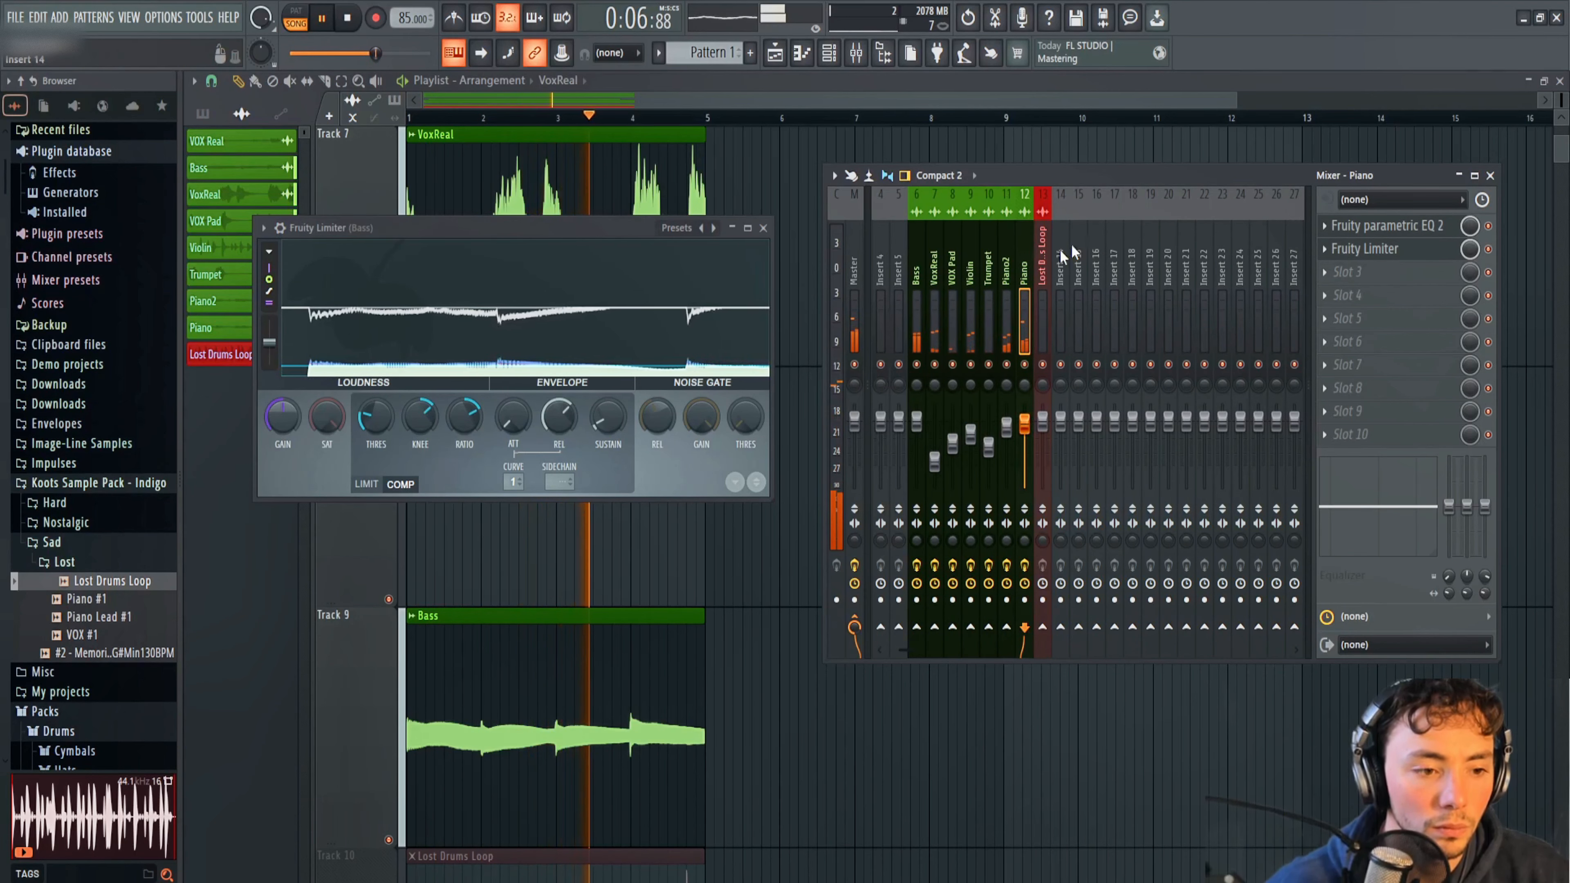
# In Piano's parametric EQ, pull band 1 fully down at about 87 Hz and set band 3 to about -2.5 dB at 226 Hz.
pyautogui.click(1369, 227)
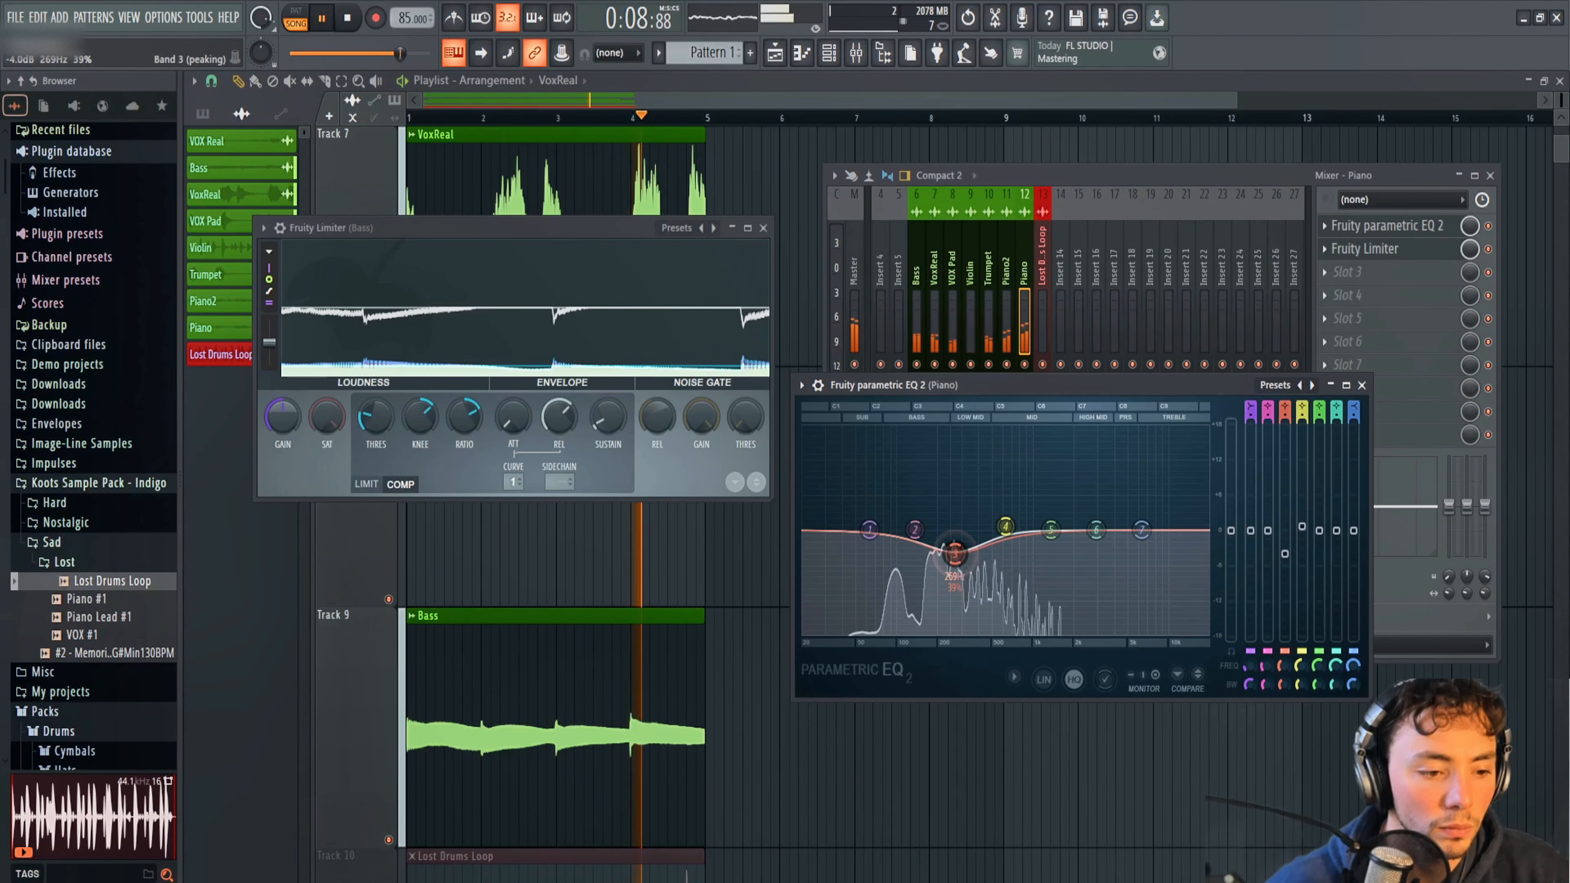
pyautogui.moveTo(869, 529); pyautogui.dragTo(888, 631)
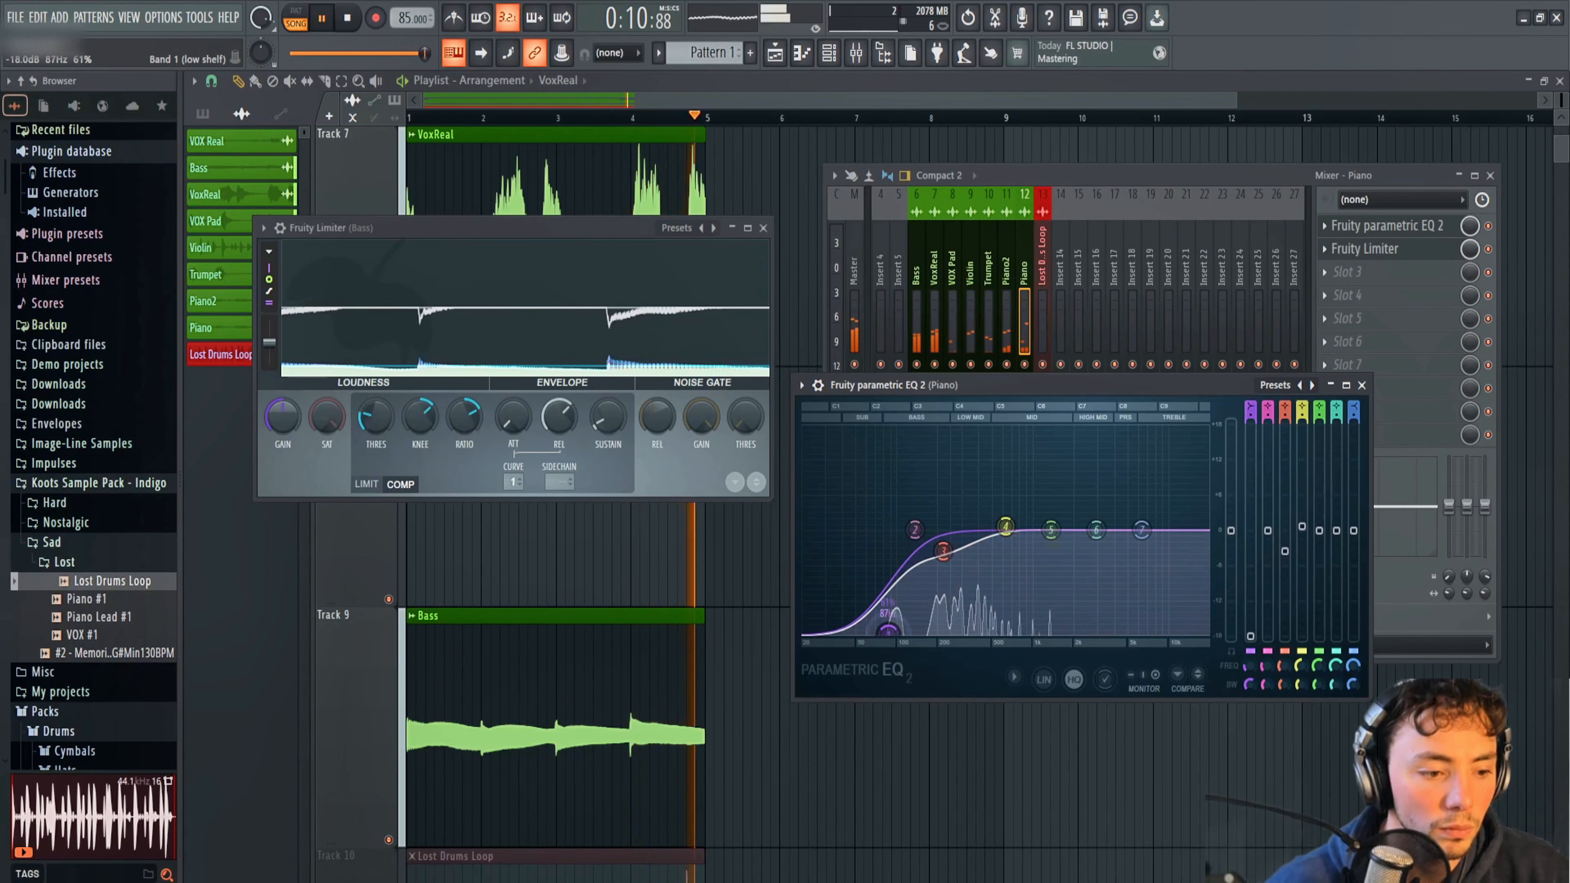
pyautogui.moveTo(1005, 528); pyautogui.dragTo(944, 544)
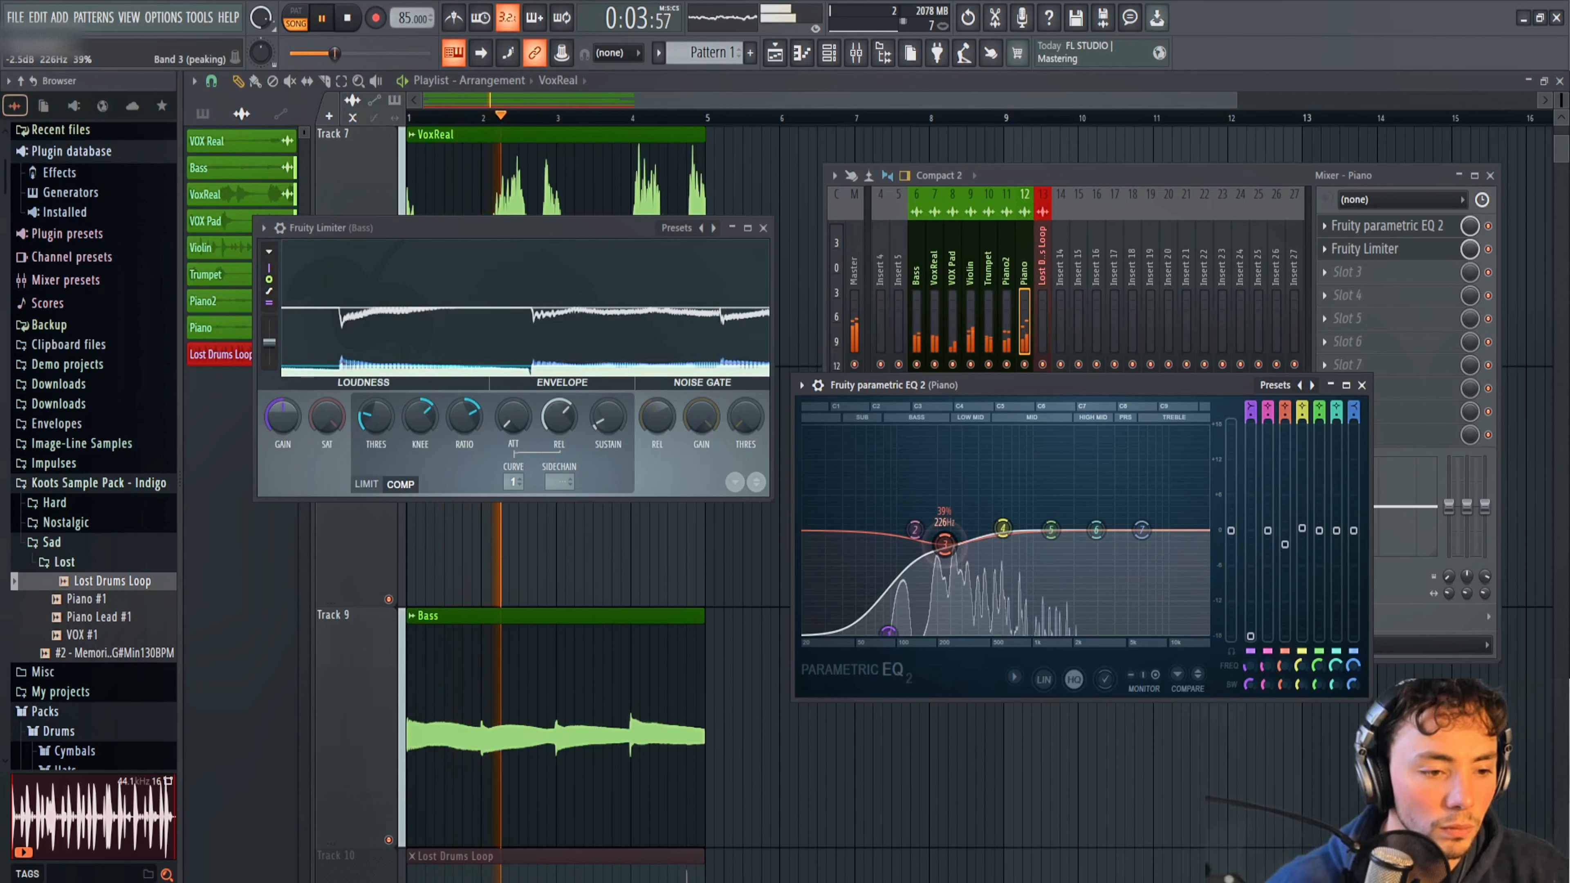
# Clear the open plugin and mixer windows, then unmute the Lost Drums Loop track in the playlist and start playback.
pyautogui.click(1093, 201)
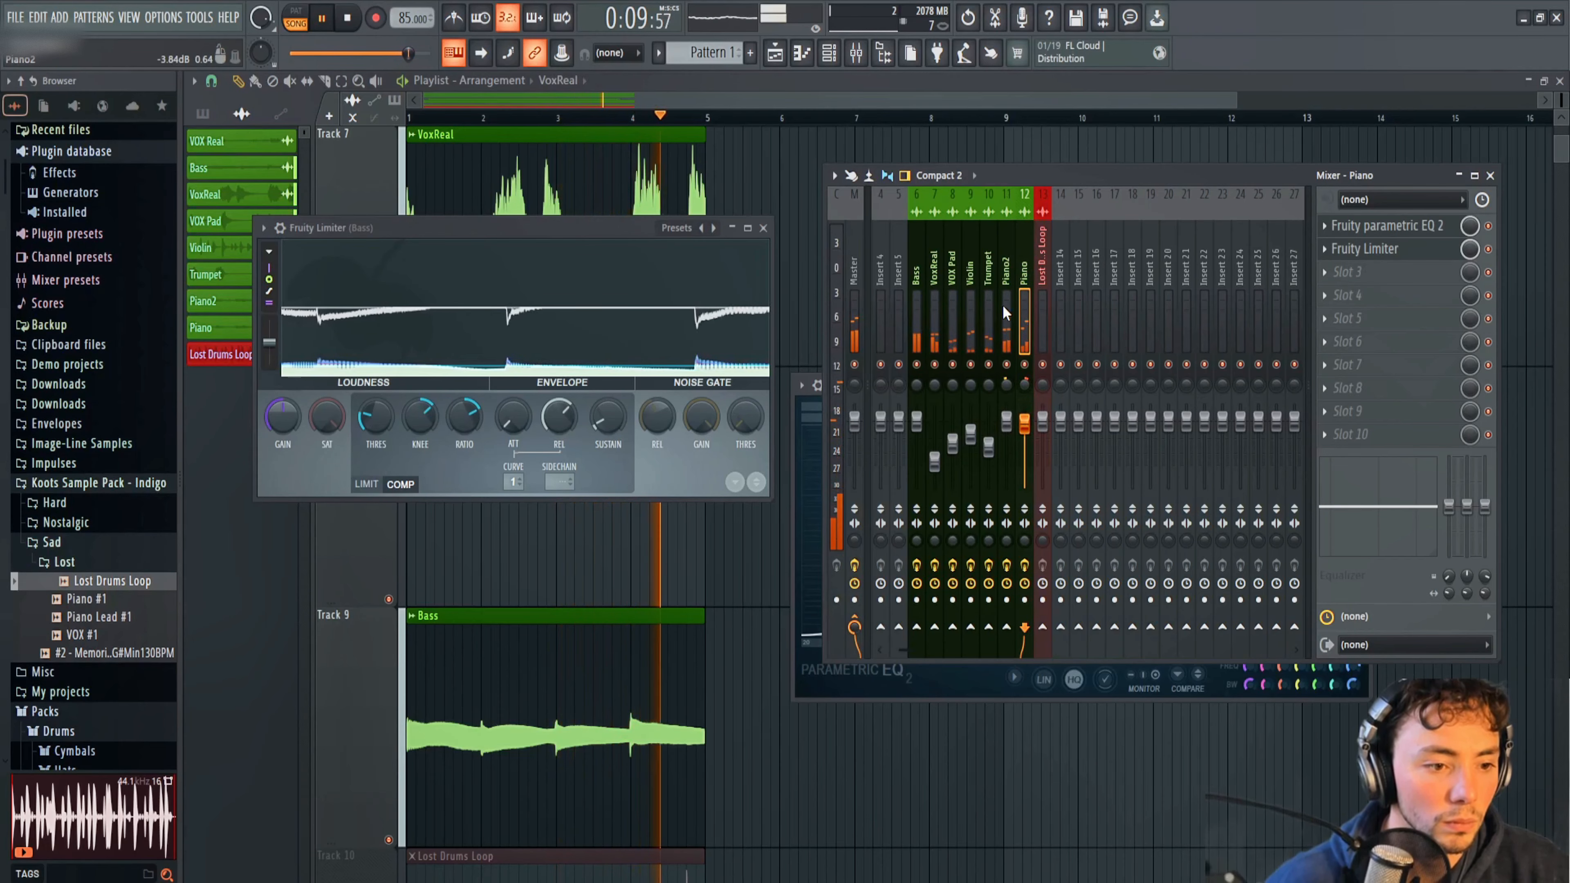
pyautogui.click(985, 105)
pyautogui.click(982, 158)
pyautogui.rightClick(1030, 213)
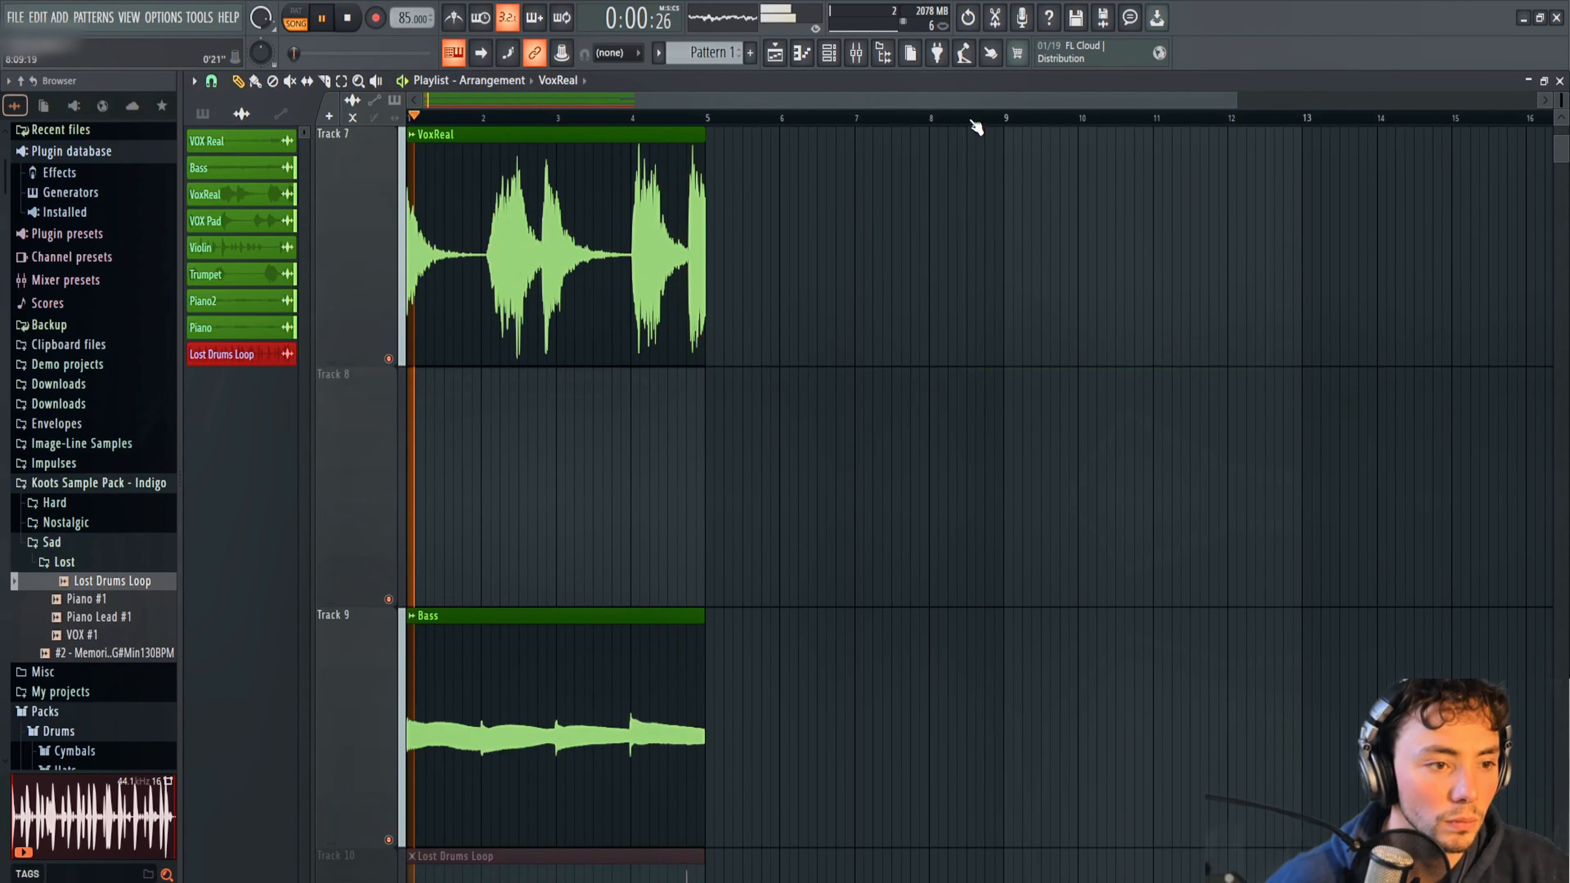
pyautogui.scroll(-5, 894, 430)
pyautogui.scroll(5, 894, 430)
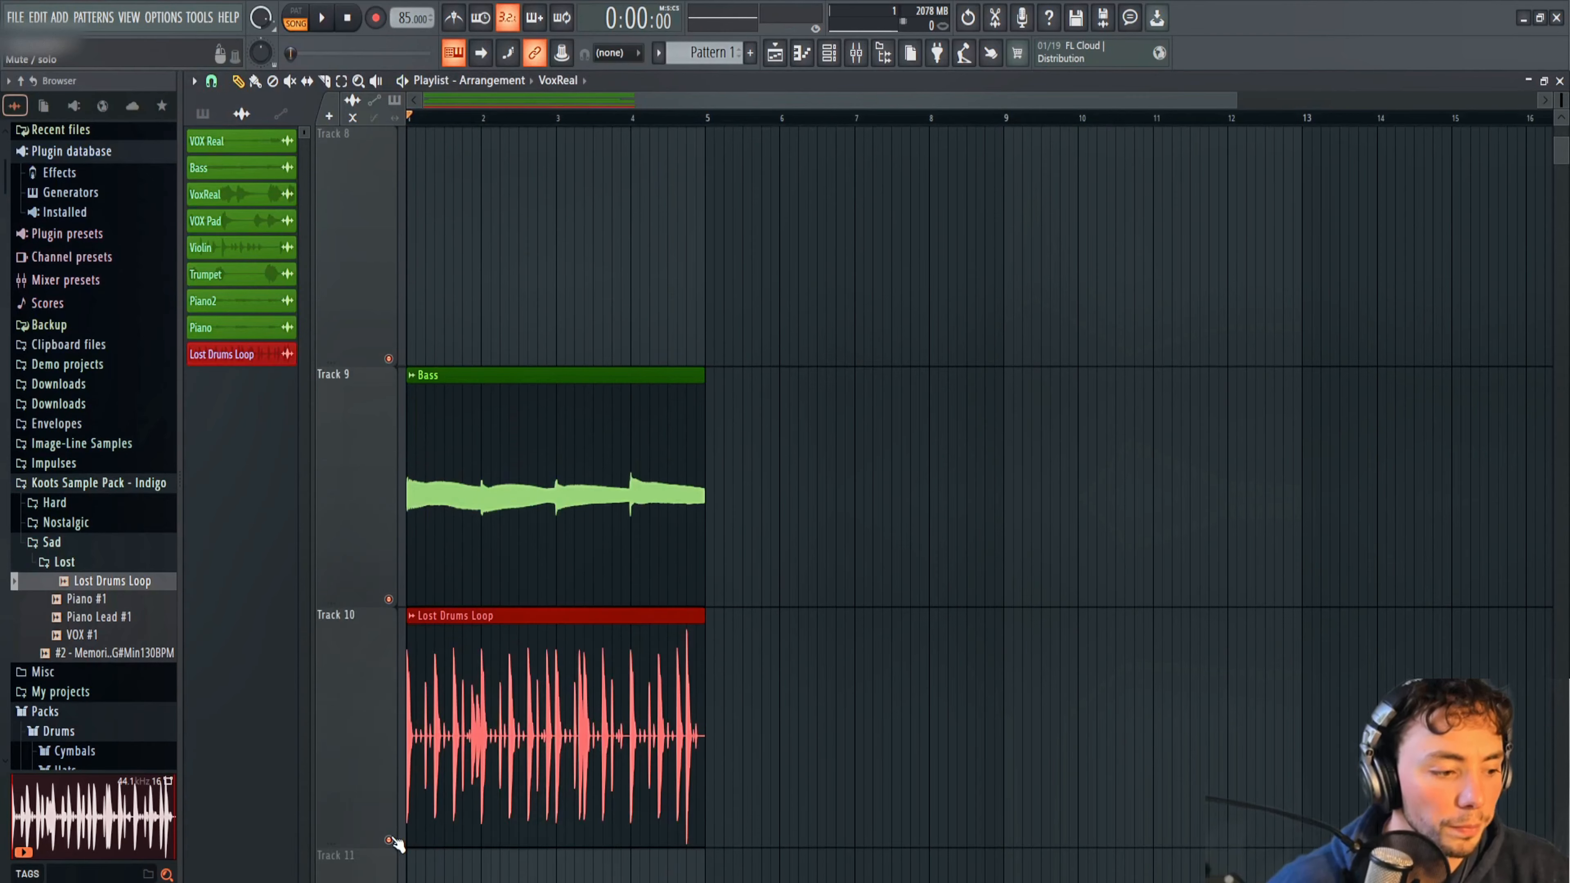
pyautogui.click(819, 645)
pyautogui.rightClick(819, 645)
pyautogui.scroll(7, 875, 322)
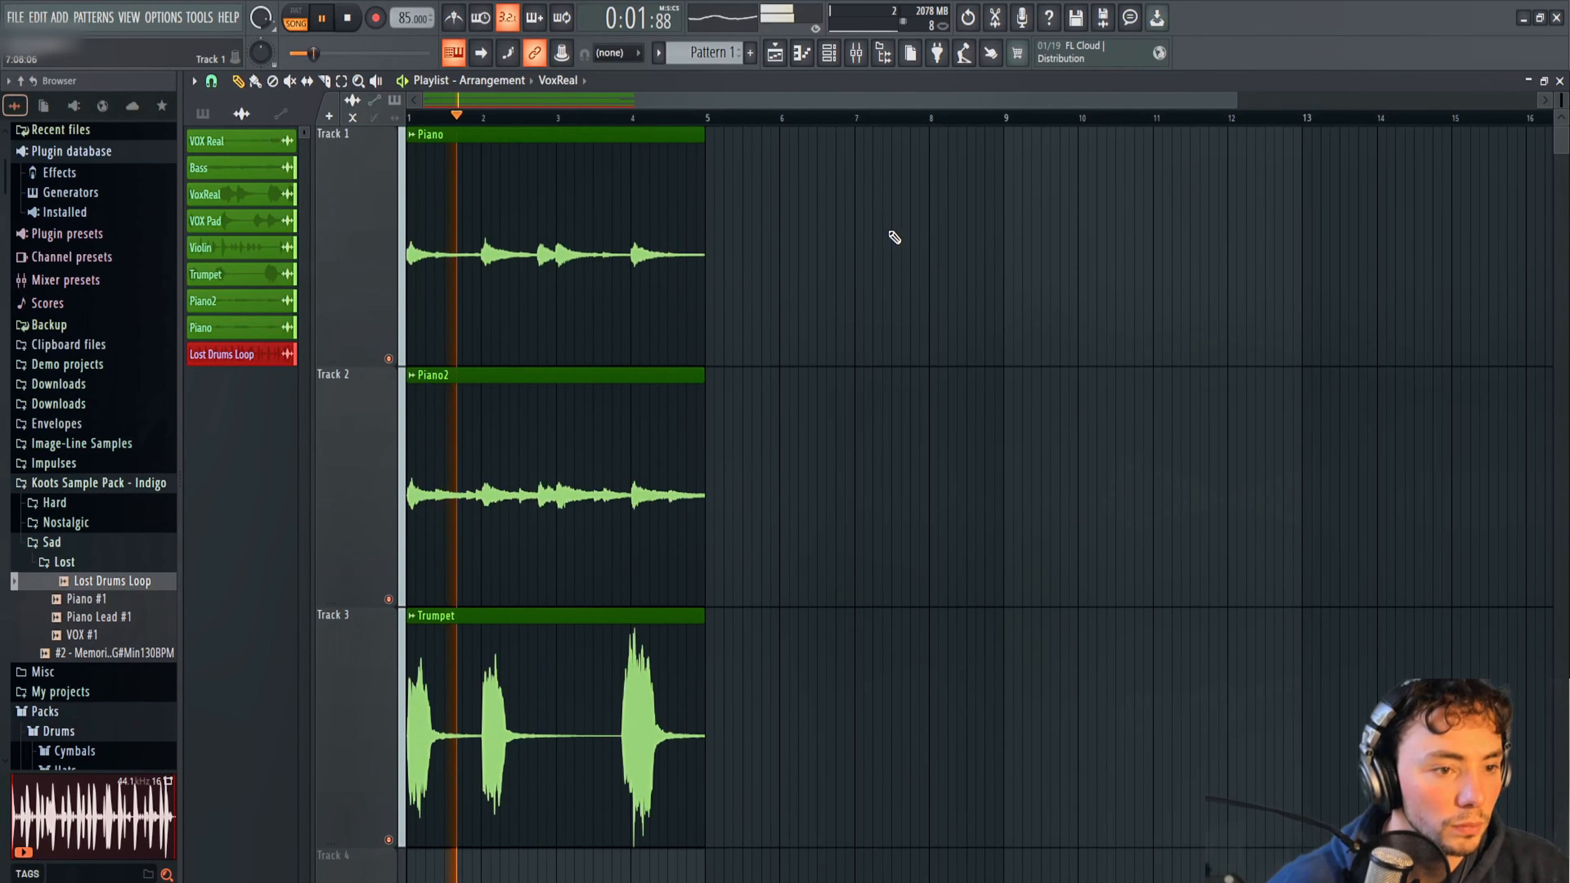
# Load Fruity Limiter into the first effect slot of the Lost Drums Loop mixer track and switch it to compression mode.
pyautogui.moveTo(1238, 99); pyautogui.dragTo(1437, 99)
pyautogui.scroll(-9, 890, 491)
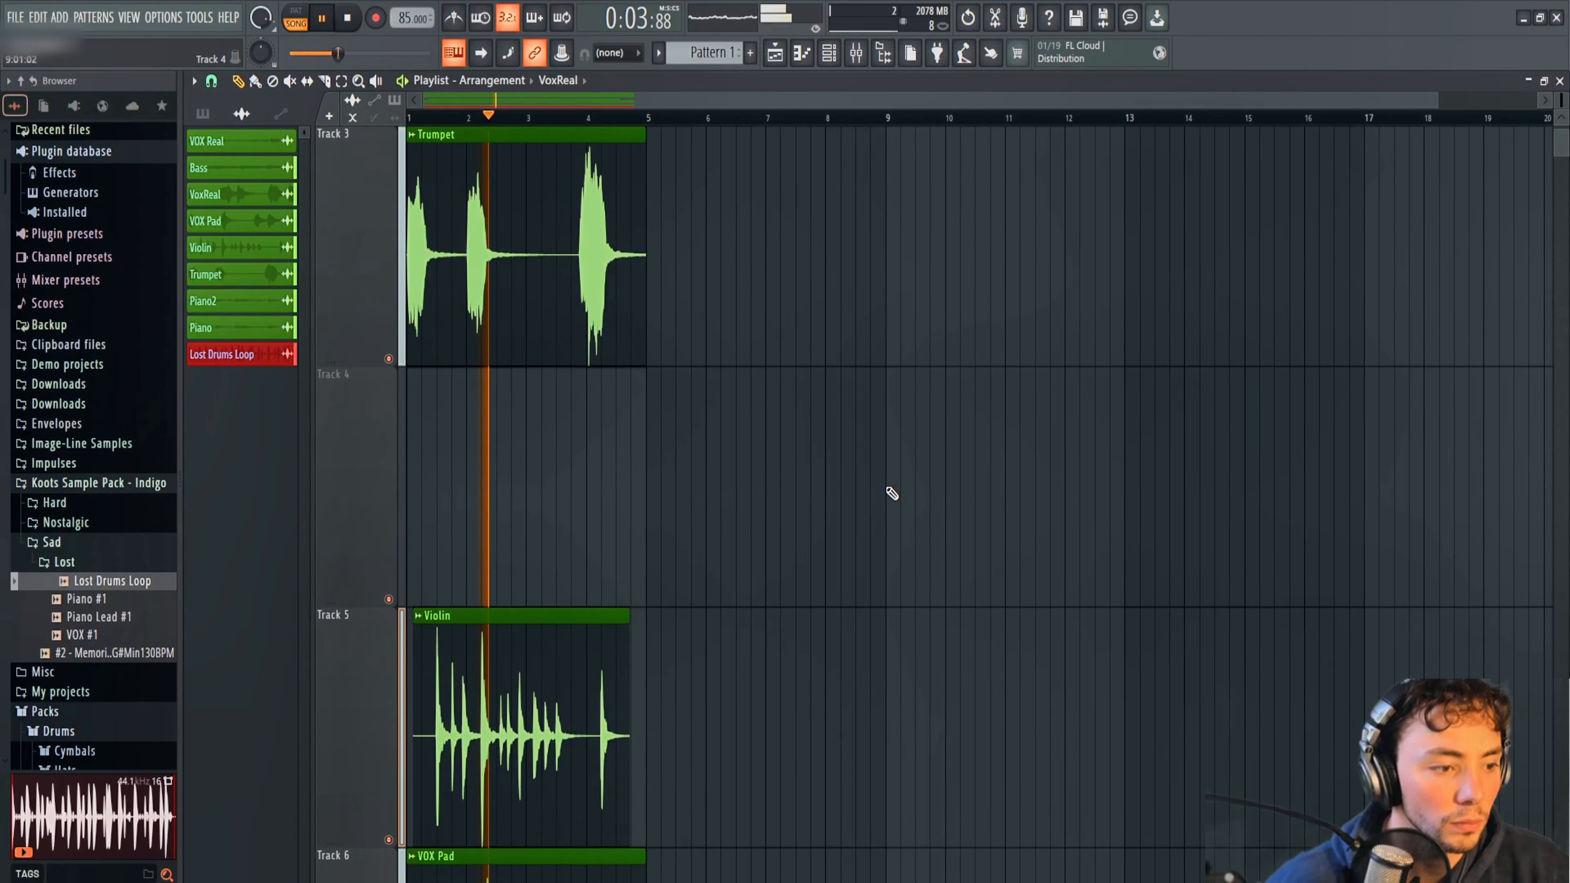
pyautogui.scroll(1, 858, 479)
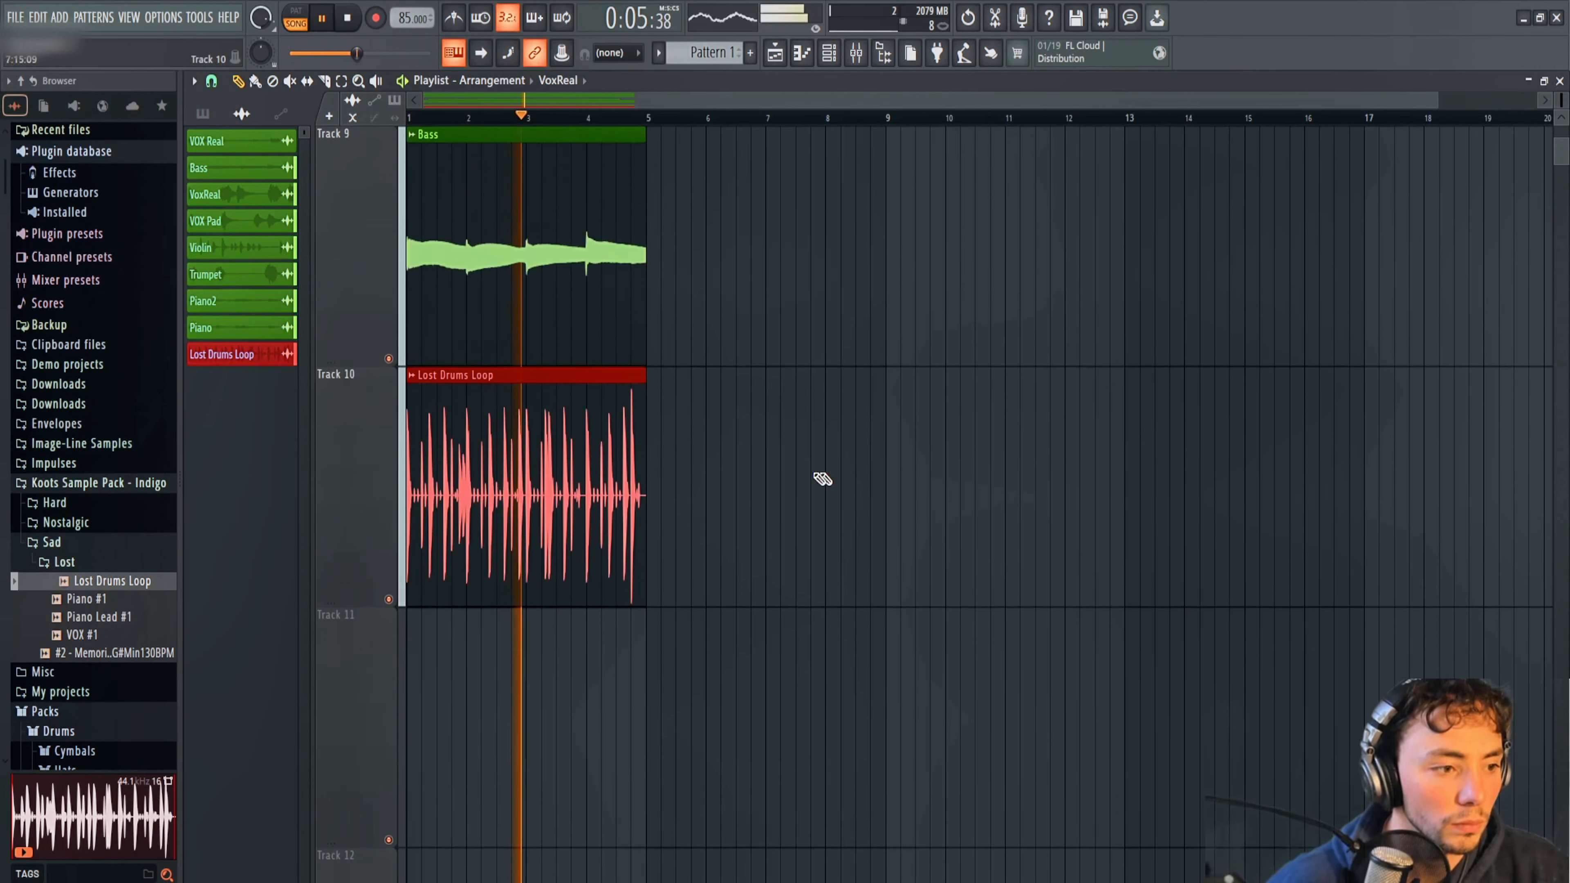
pyautogui.doubleClick(536, 456)
pyautogui.press('F9')
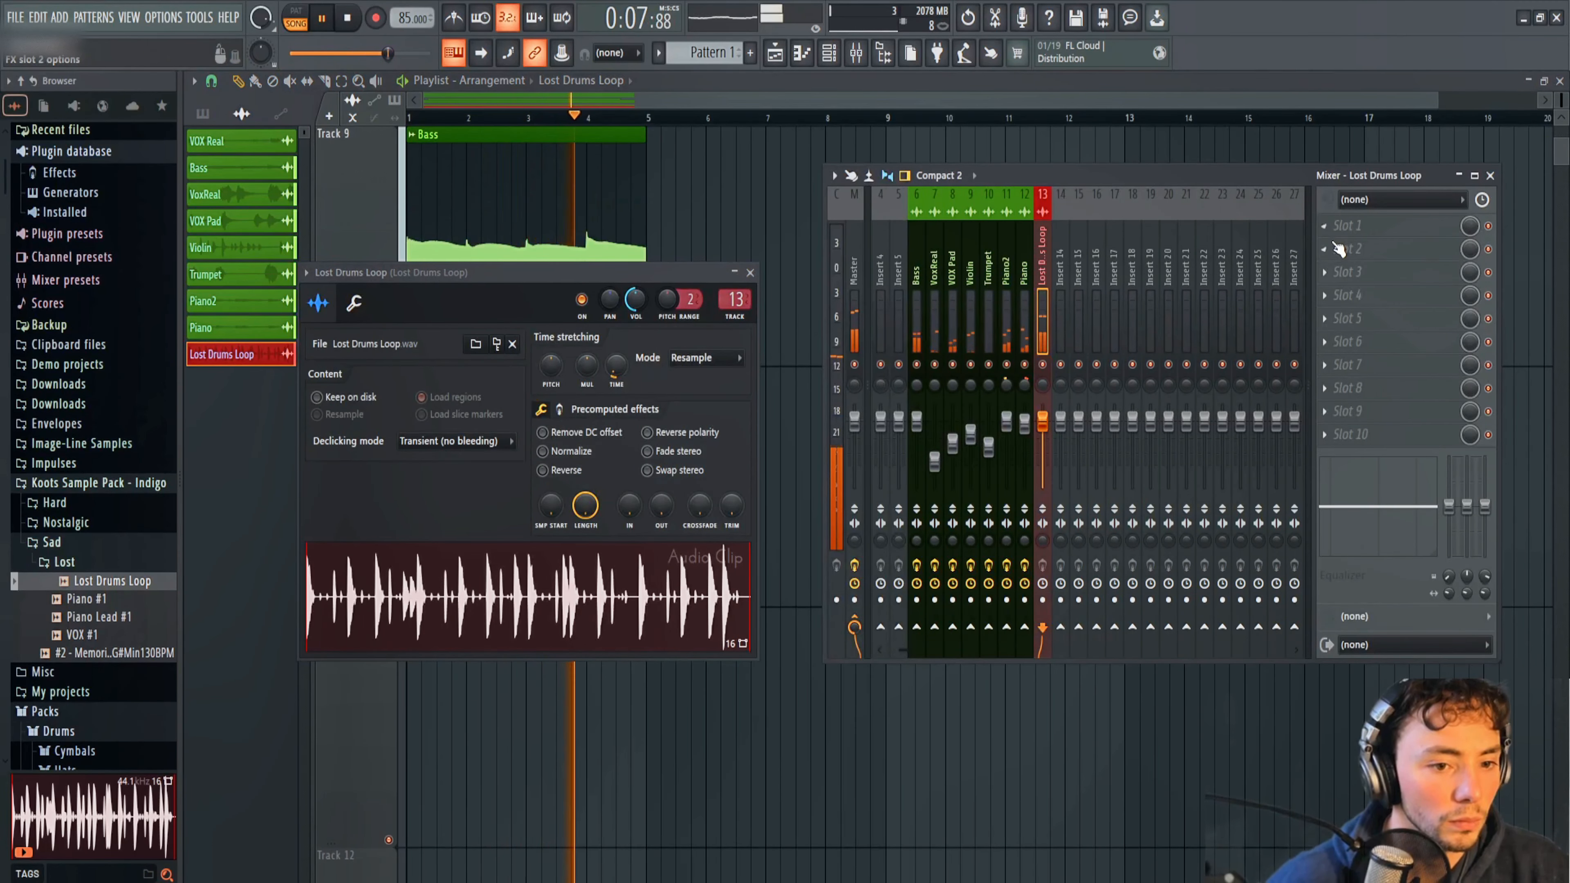
pyautogui.click(1336, 227)
pyautogui.click(1102, 392)
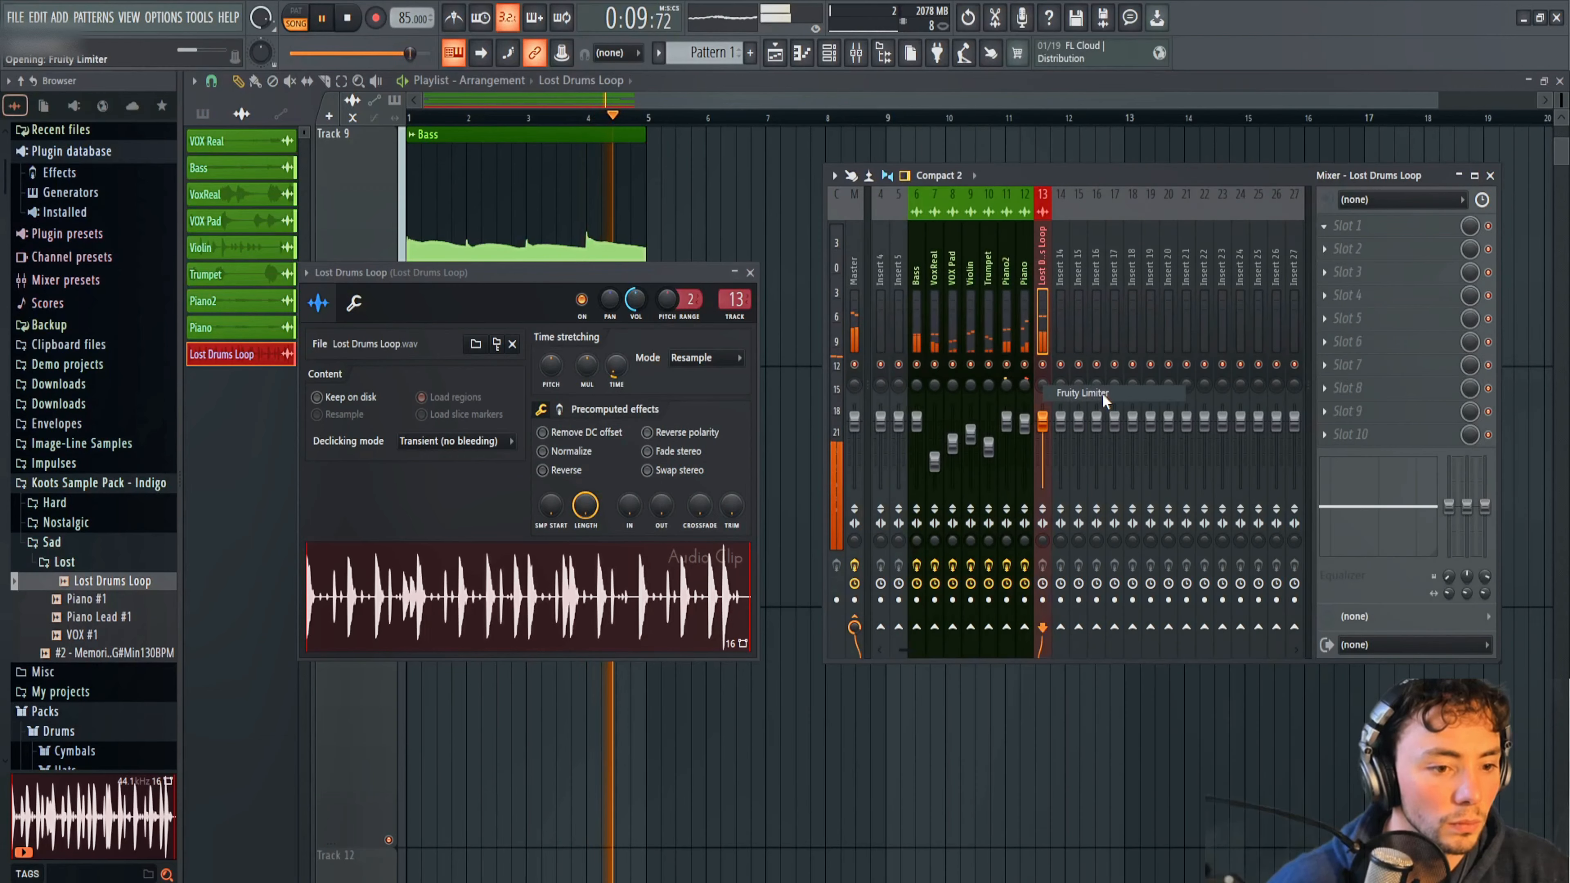
pyautogui.press('space')
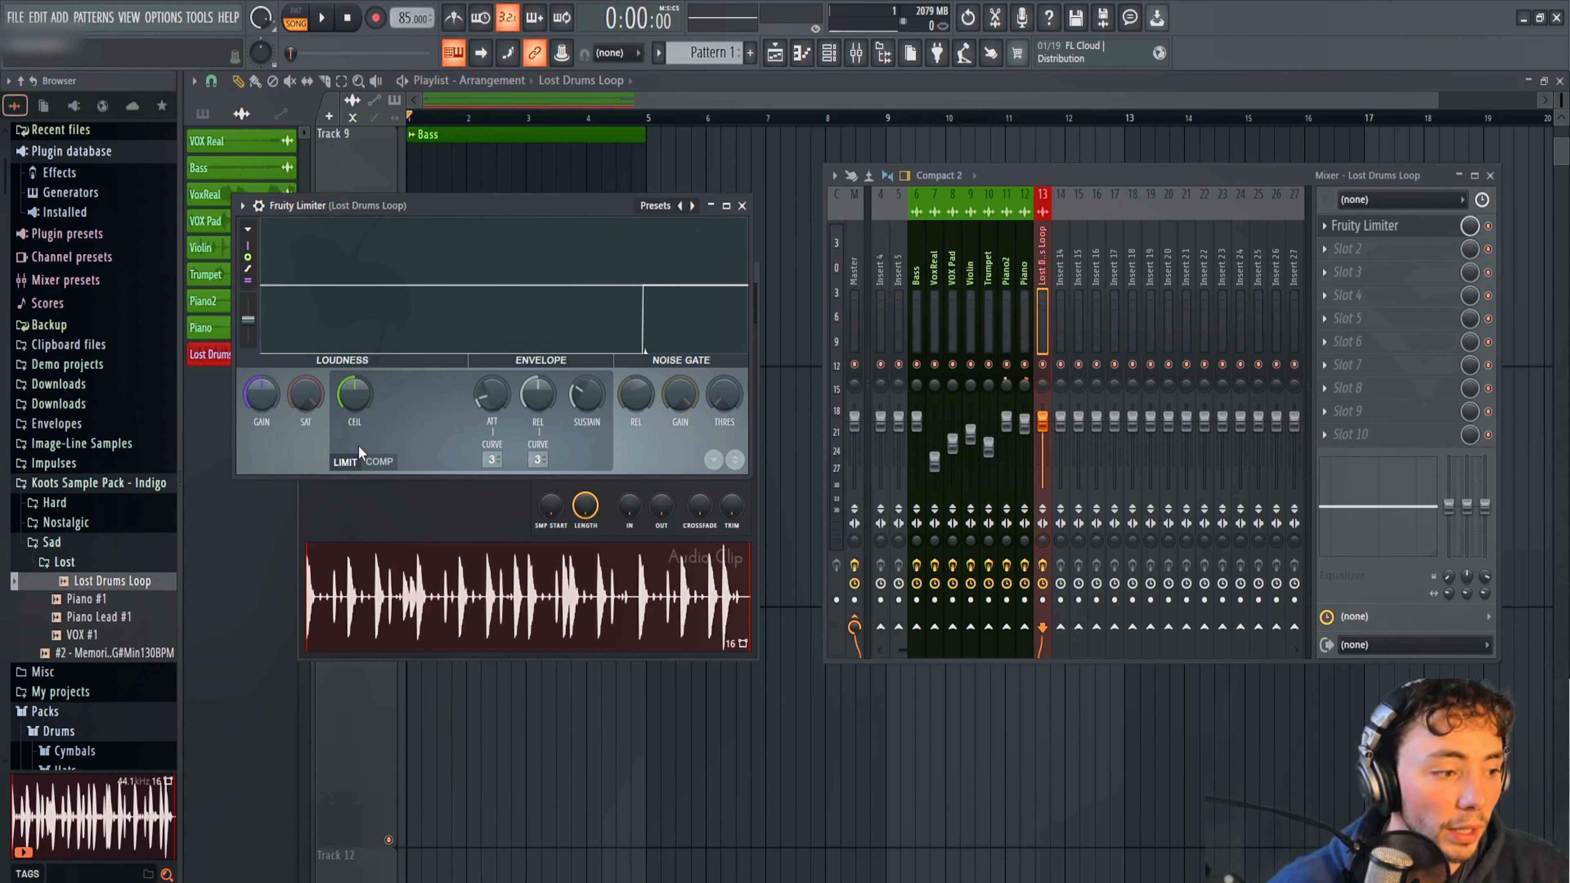
pyautogui.click(378, 462)
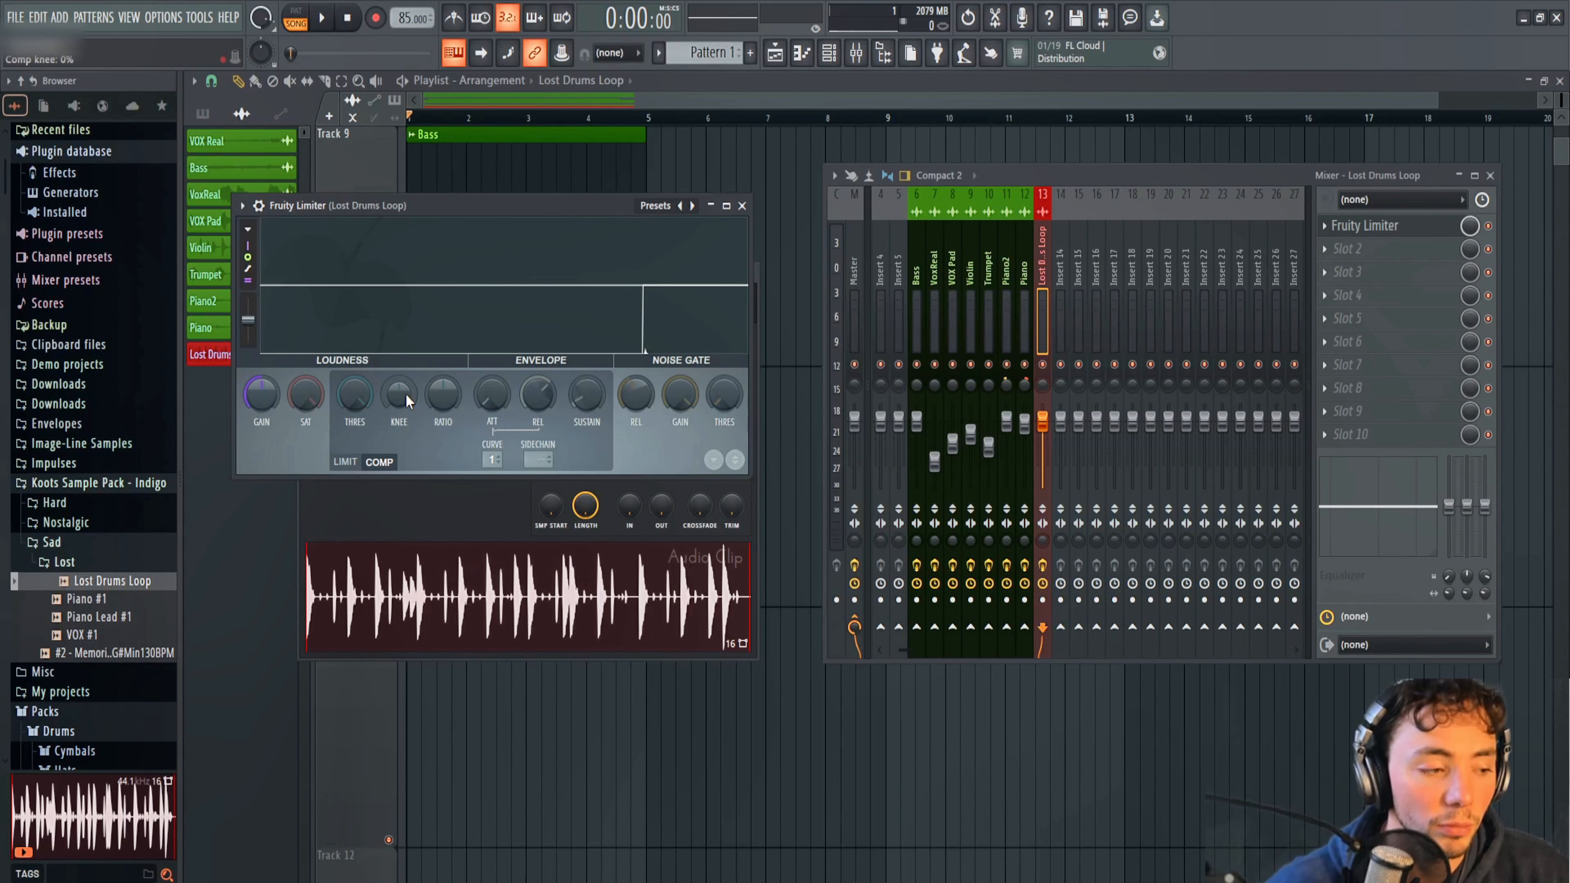
# Lower the drum compressor's threshold below the loop's peaks and raise its ratio to about 3.8:1 while auditioning the mix.
pyautogui.press('space')
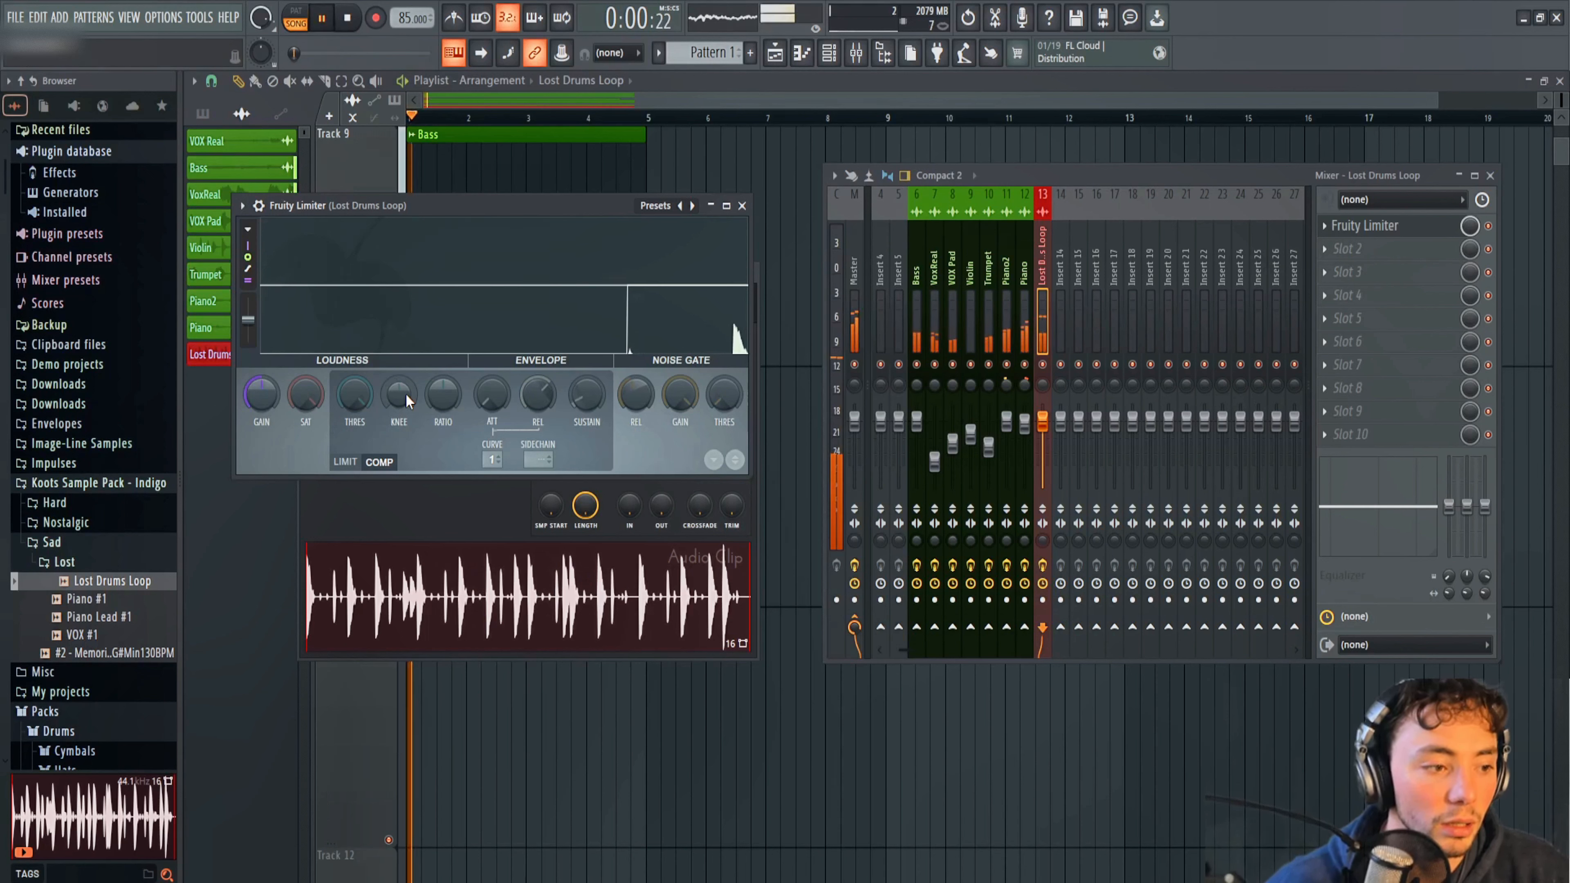
pyautogui.moveTo(354, 394); pyautogui.dragTo(354, 433)
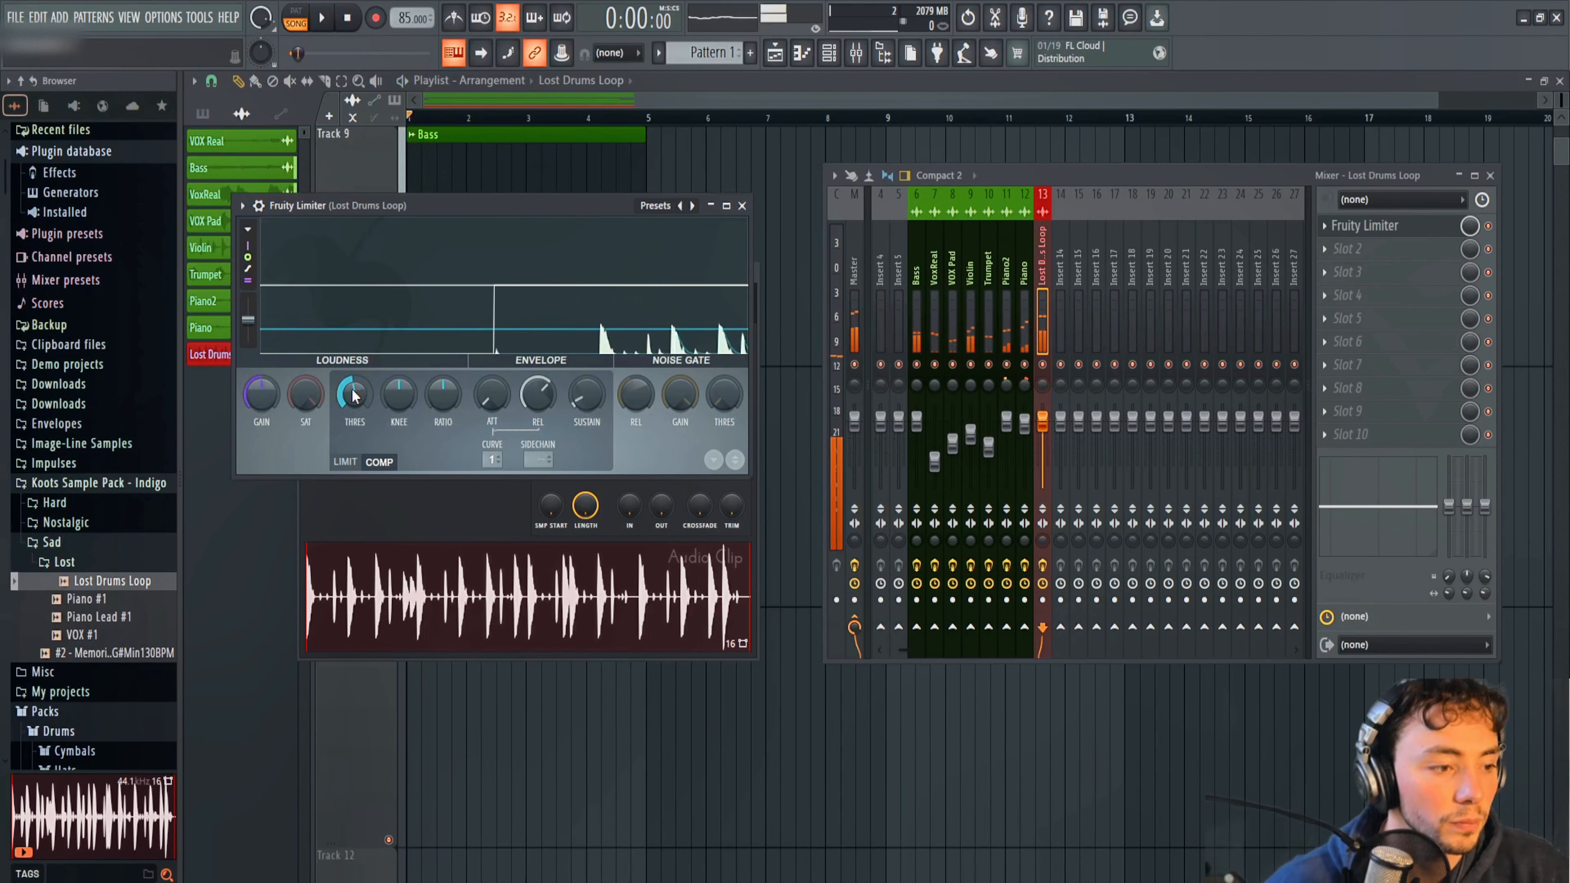
pyautogui.press('space')
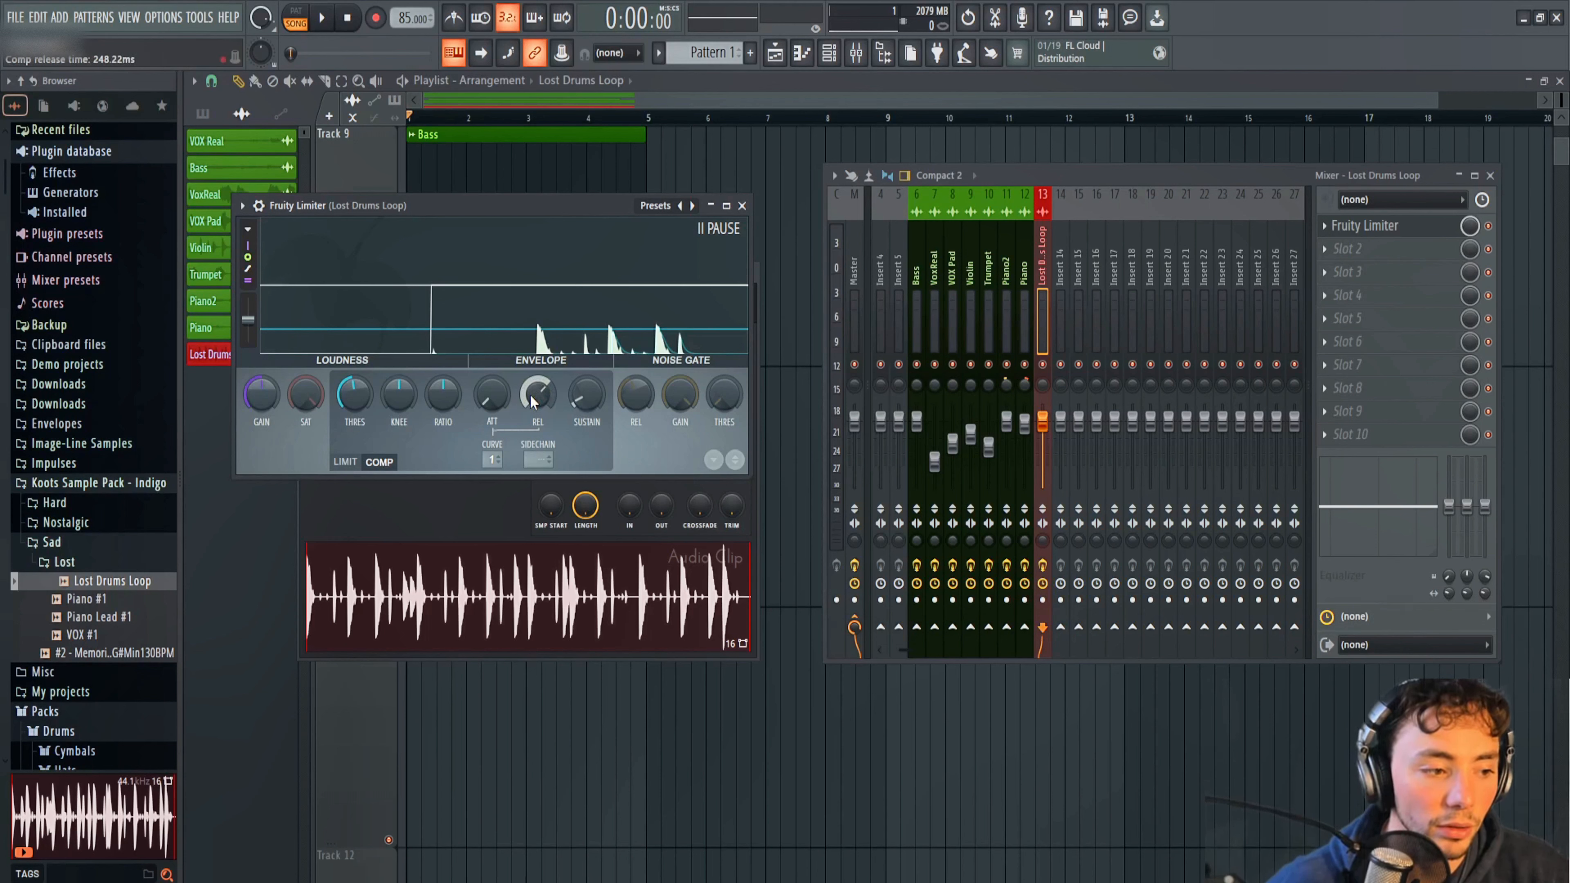
pyautogui.press('space')
pyautogui.moveTo(345, 405); pyautogui.dragTo(345, 401)
pyautogui.press('space')
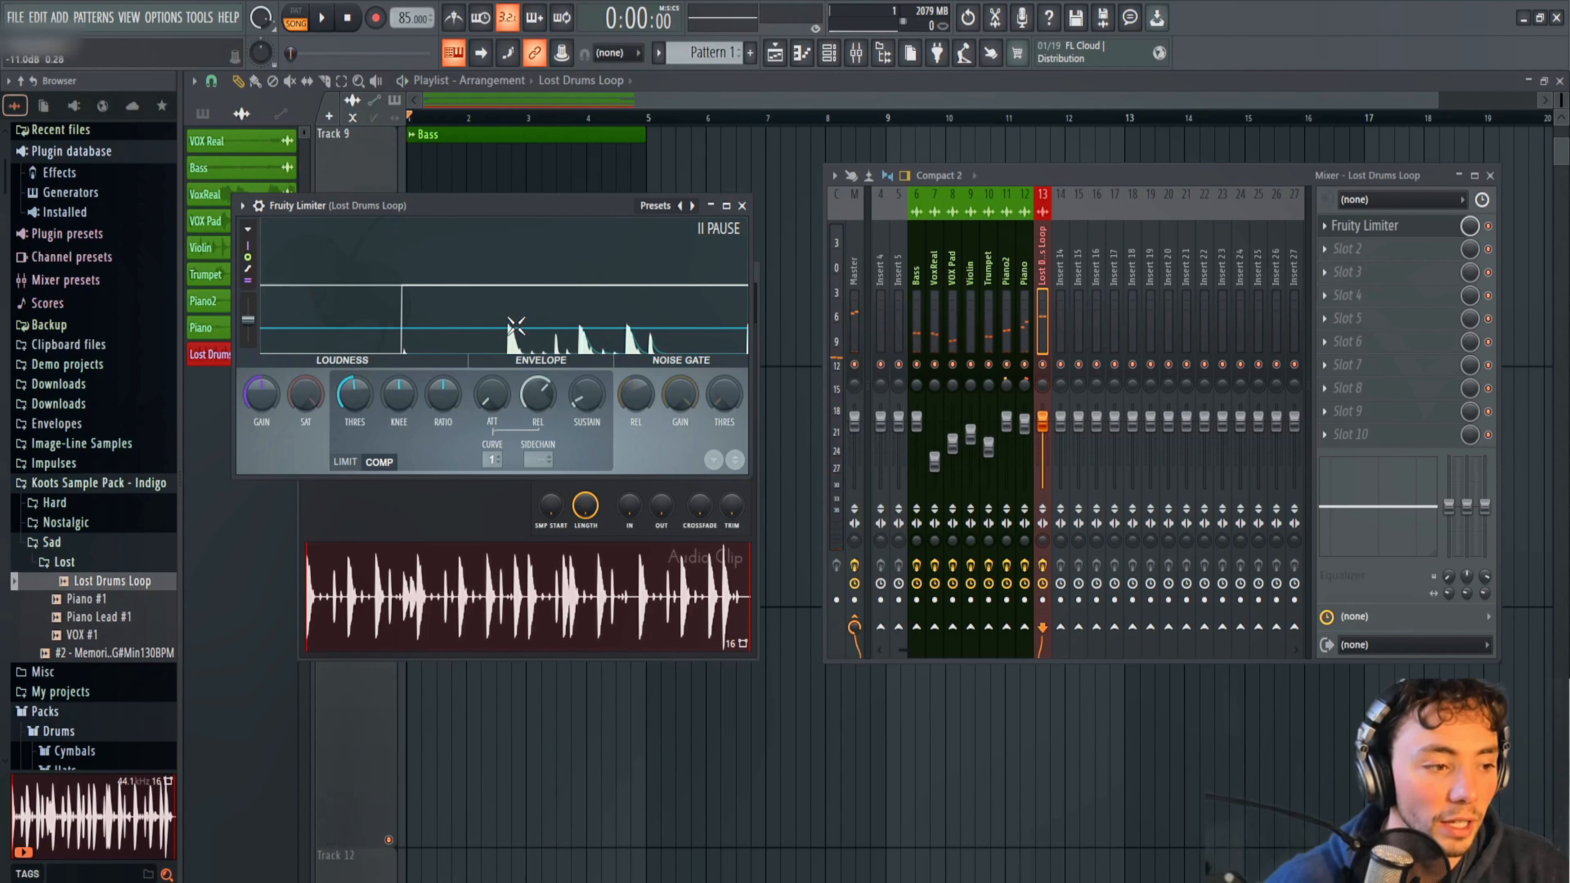
pyautogui.press('space')
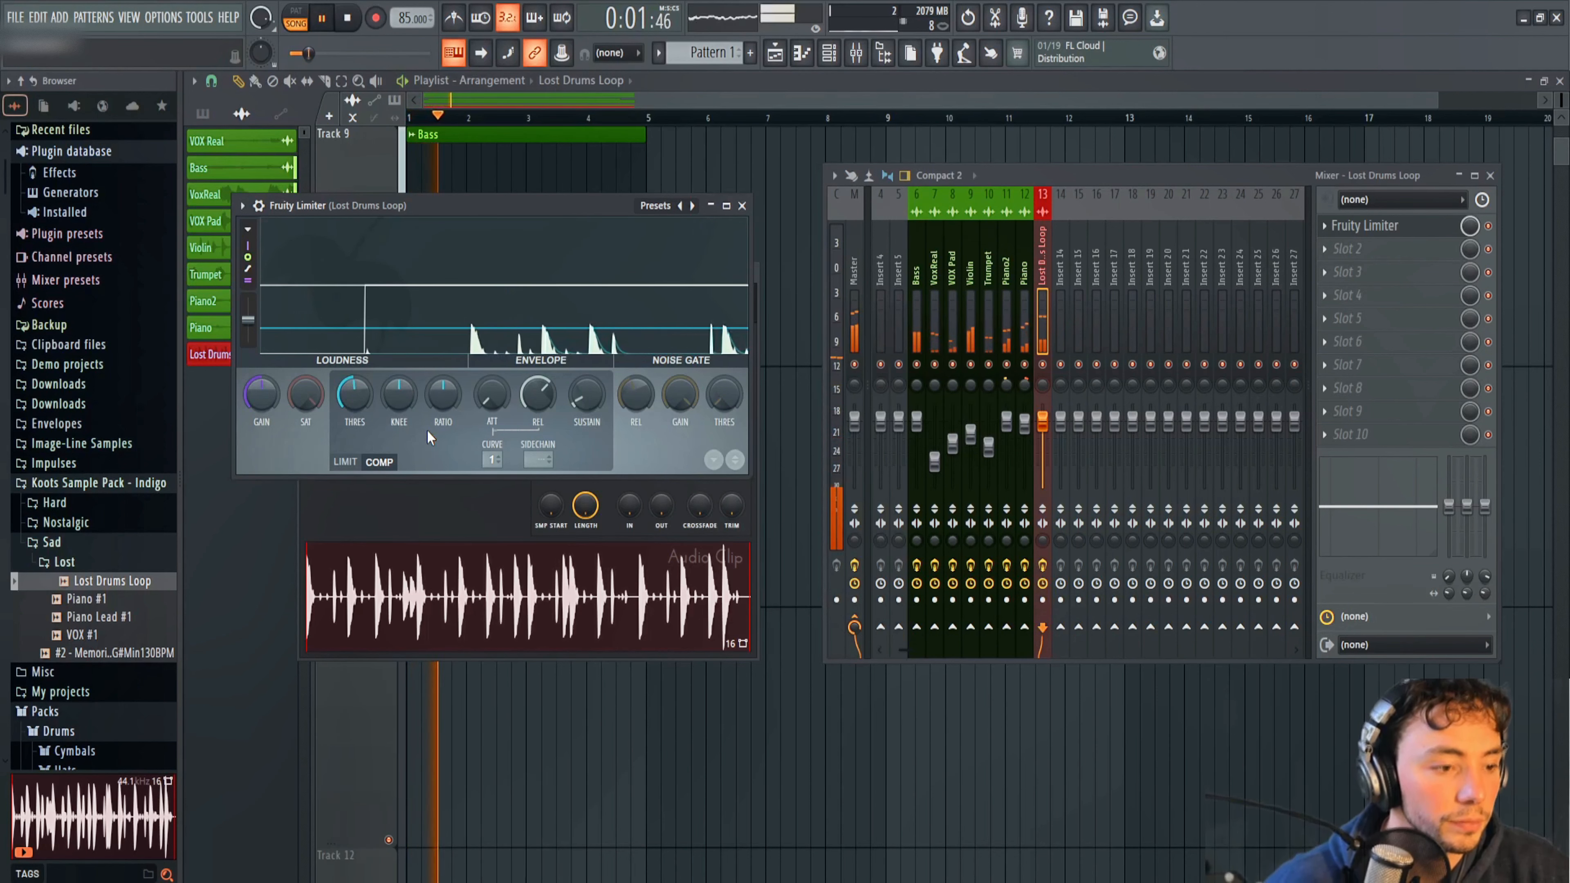
pyautogui.moveTo(431, 396); pyautogui.dragTo(431, 369)
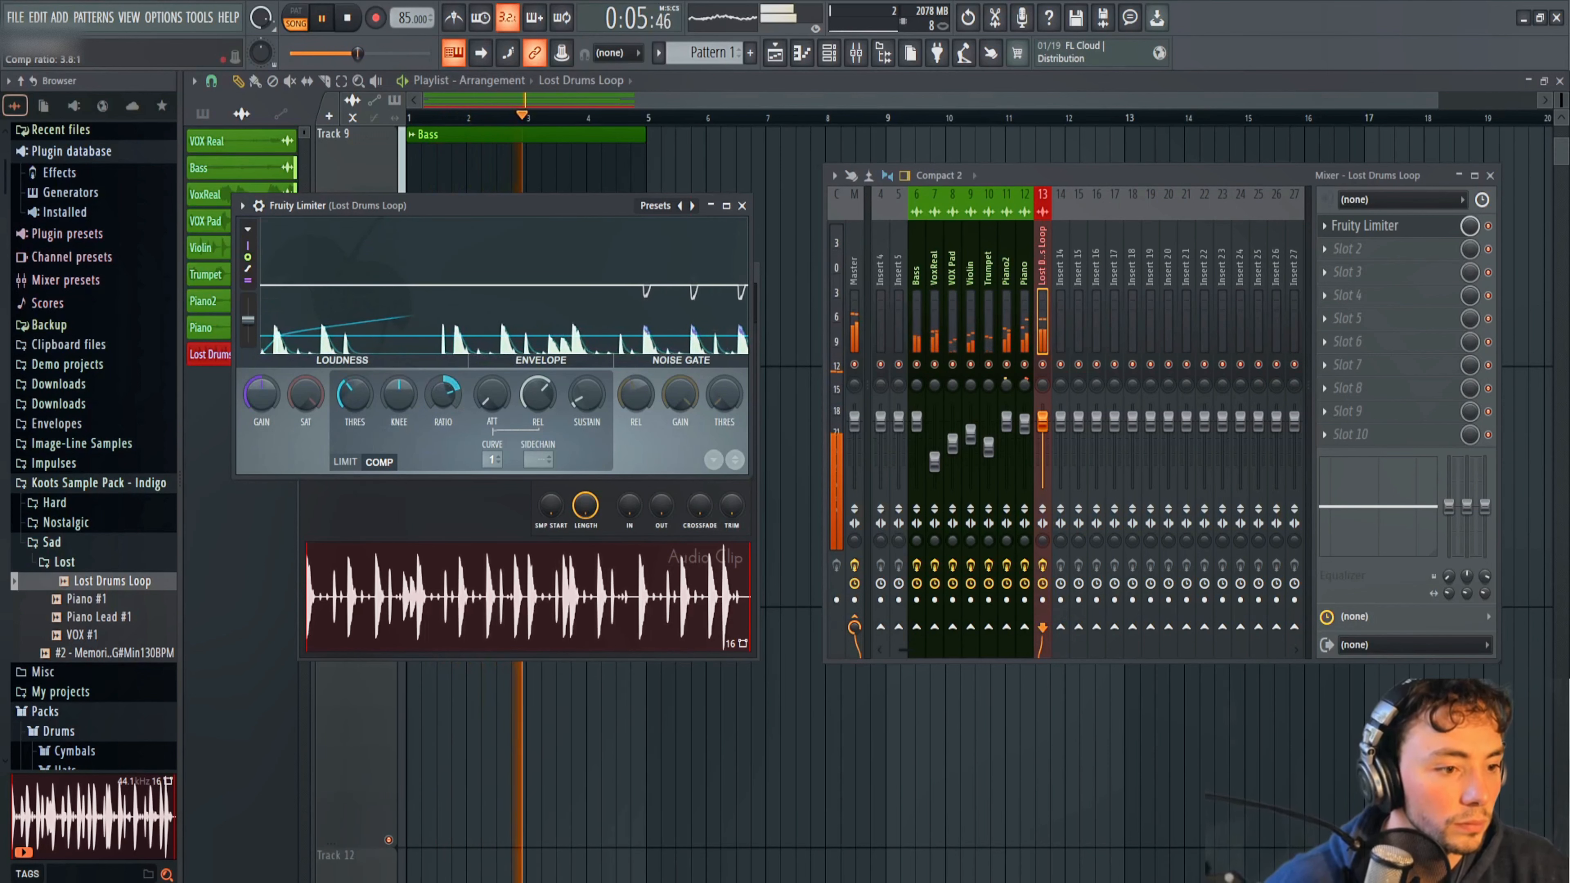
pyautogui.press('space')
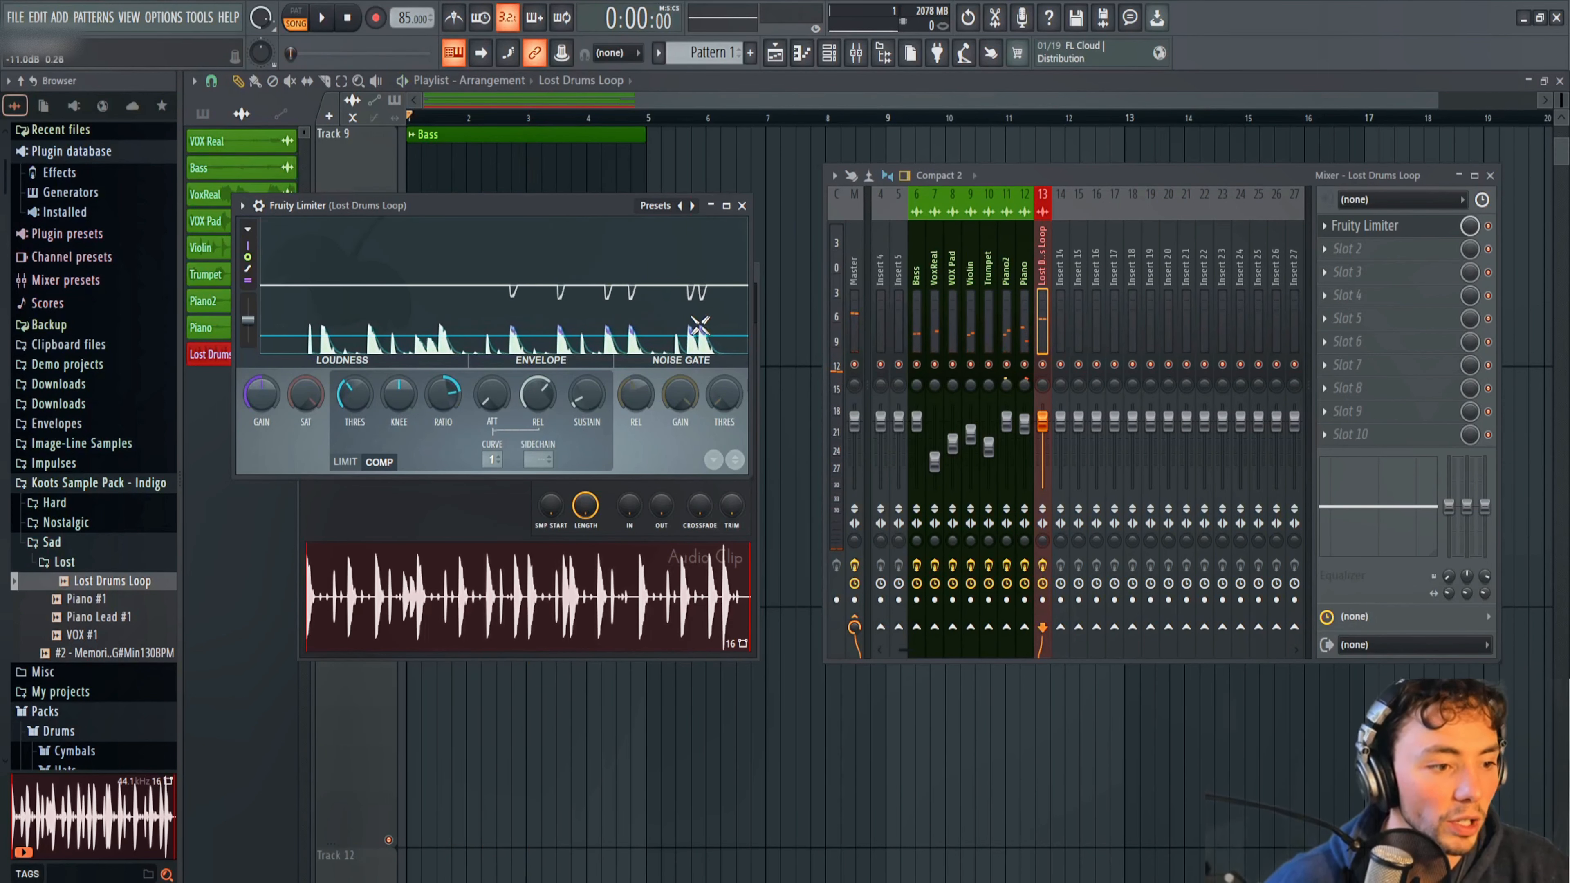
# Set the drum compressor's threshold to about -18.2 dB and raise its gain to about 3.5 dB during playback.
pyautogui.moveTo(354, 394); pyautogui.dragTo(354, 402)
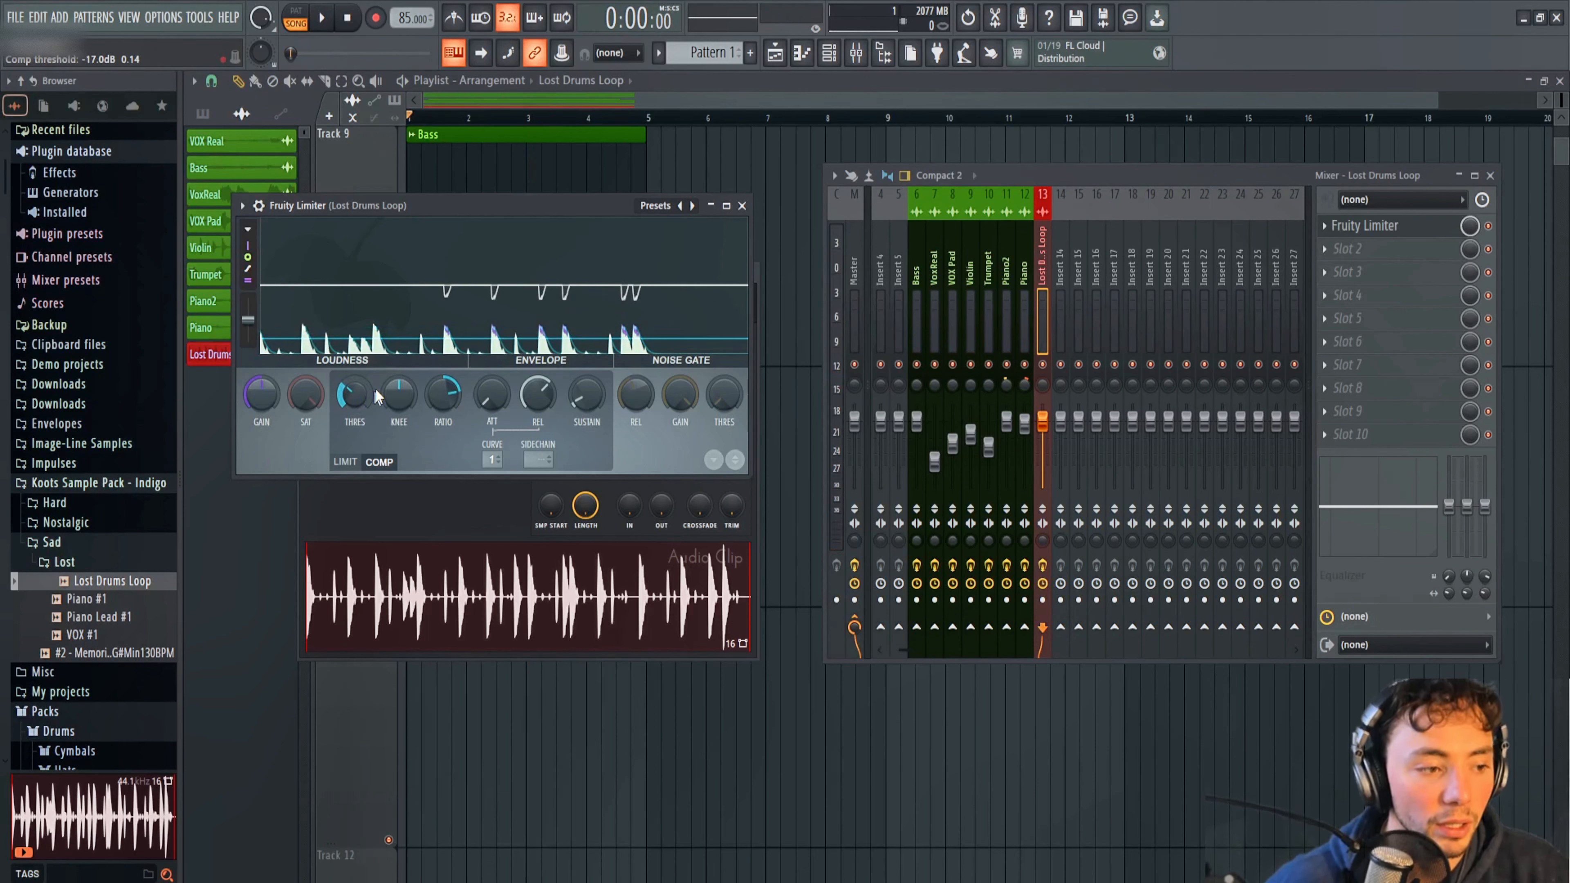
pyautogui.press('space')
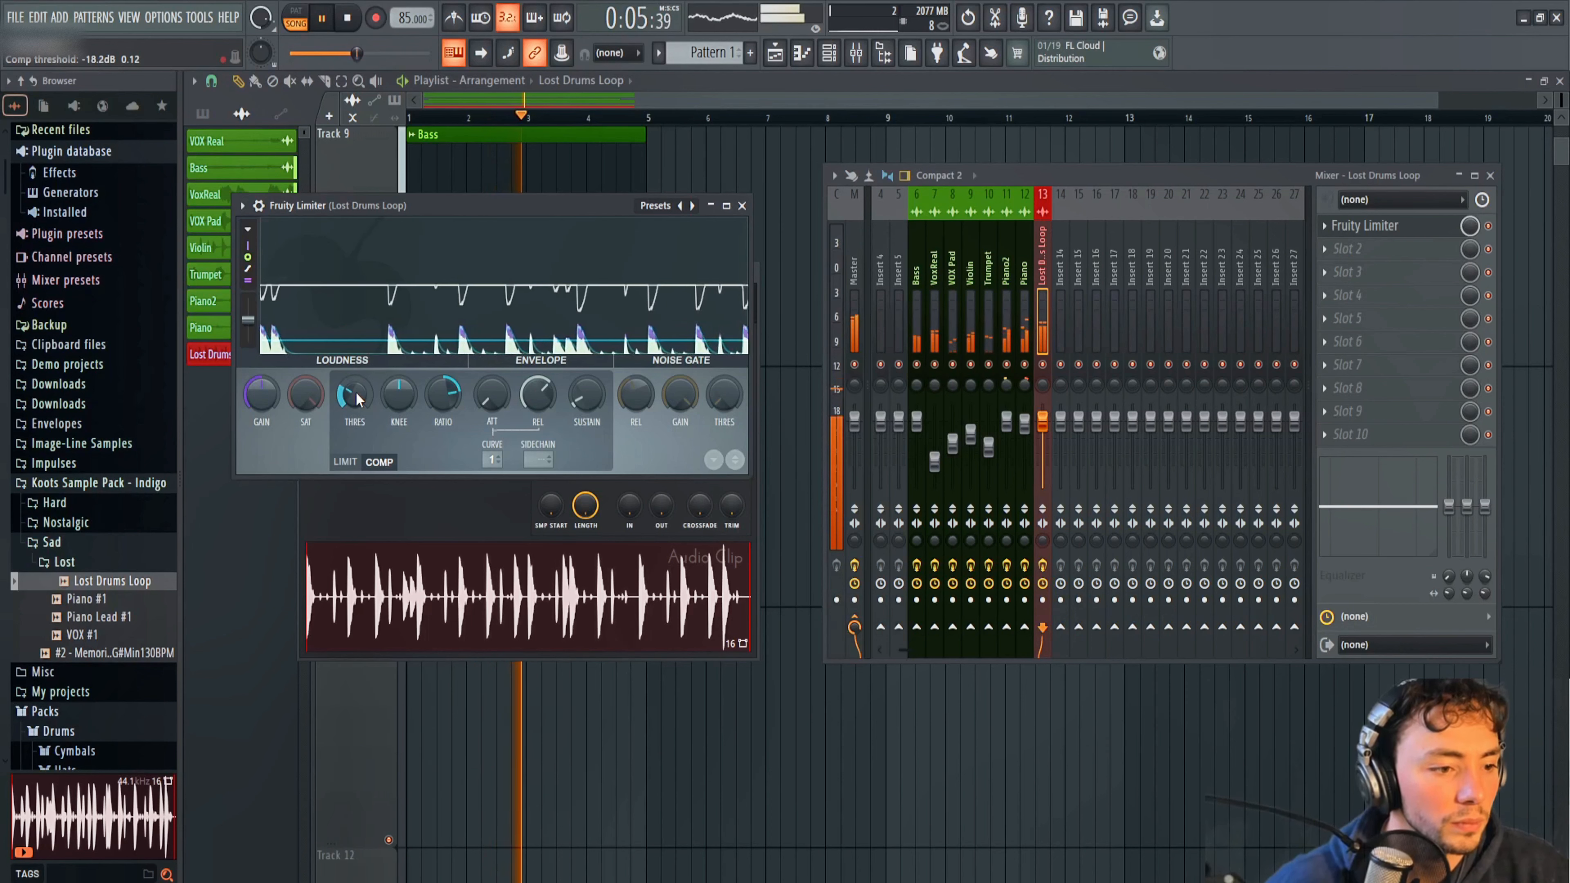
pyautogui.moveTo(268, 401); pyautogui.dragTo(268, 379)
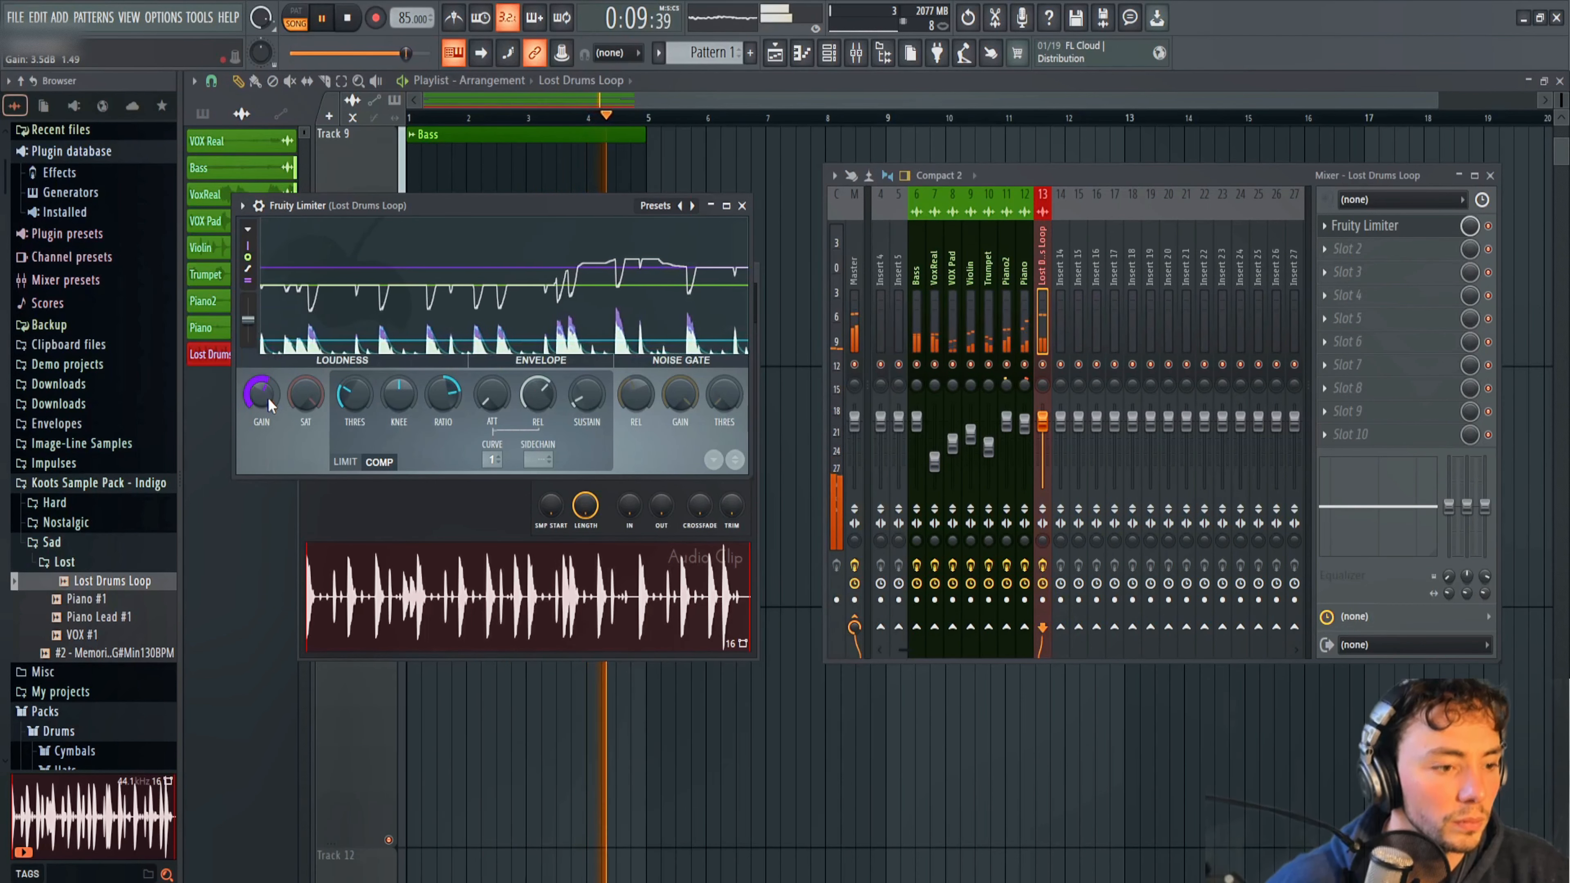